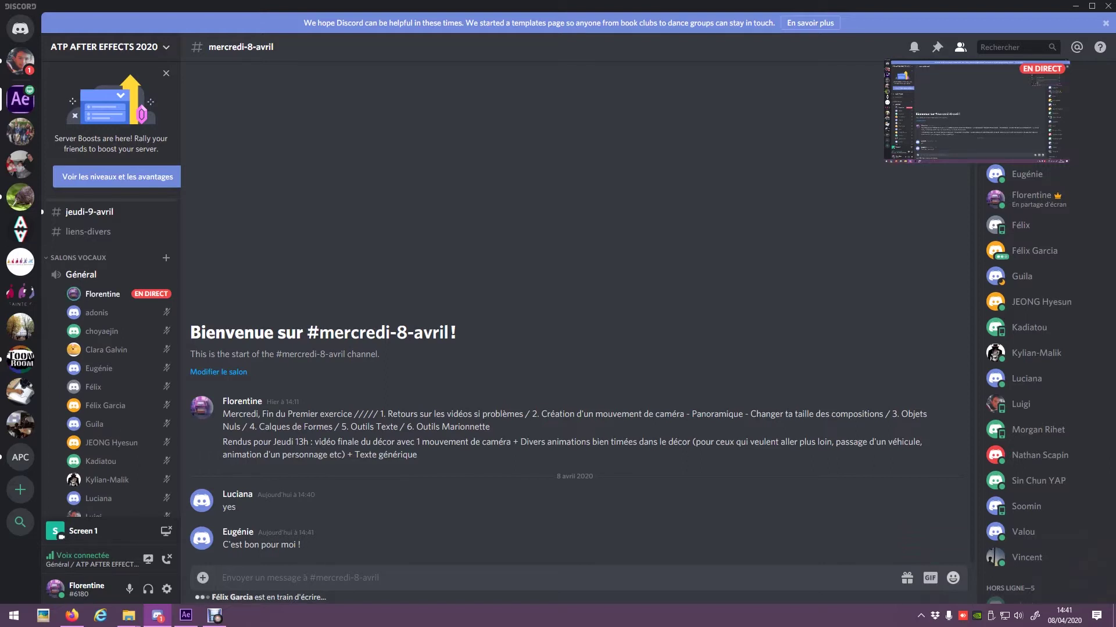
Step: Switch from Discord to After Effects, showing décor.aep's four-layer COMPO FINALE composition
key("alt+Tab")
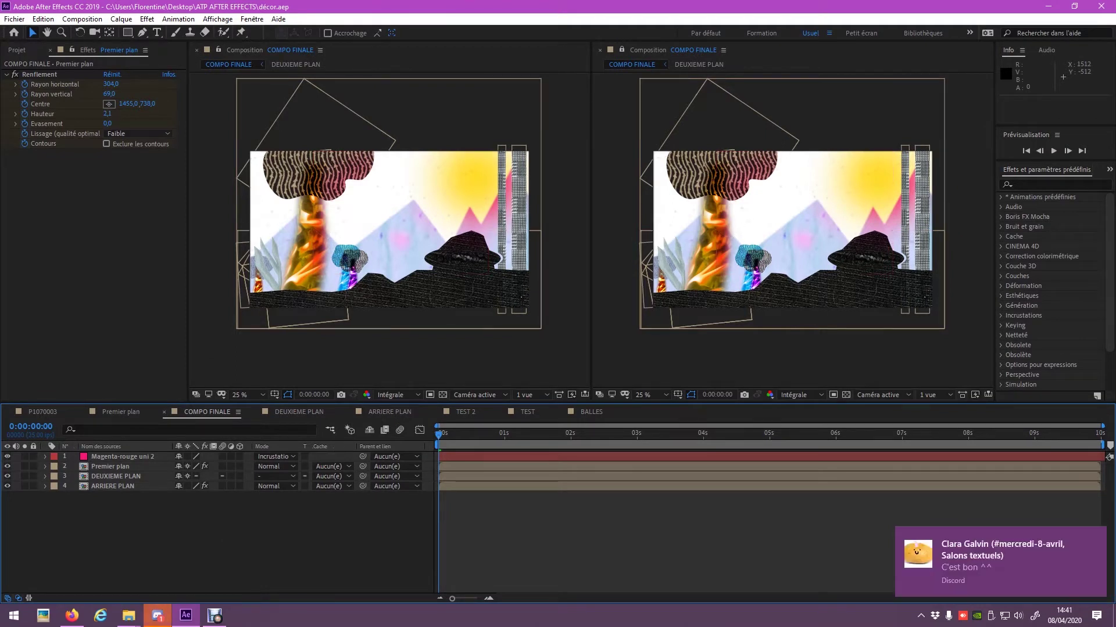
Step: Open DEUXIEME PLAN and inspect its fleches ondulees.jpg and PLAN20.mov layers, nudging one briefly
left_click(115, 476)
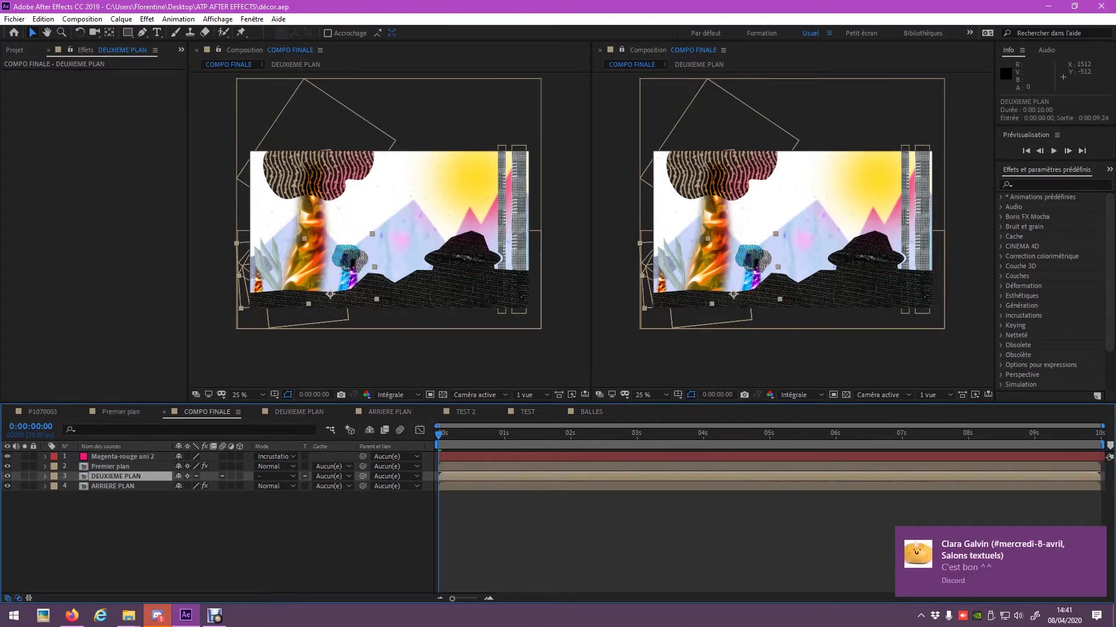
double_click(116, 476)
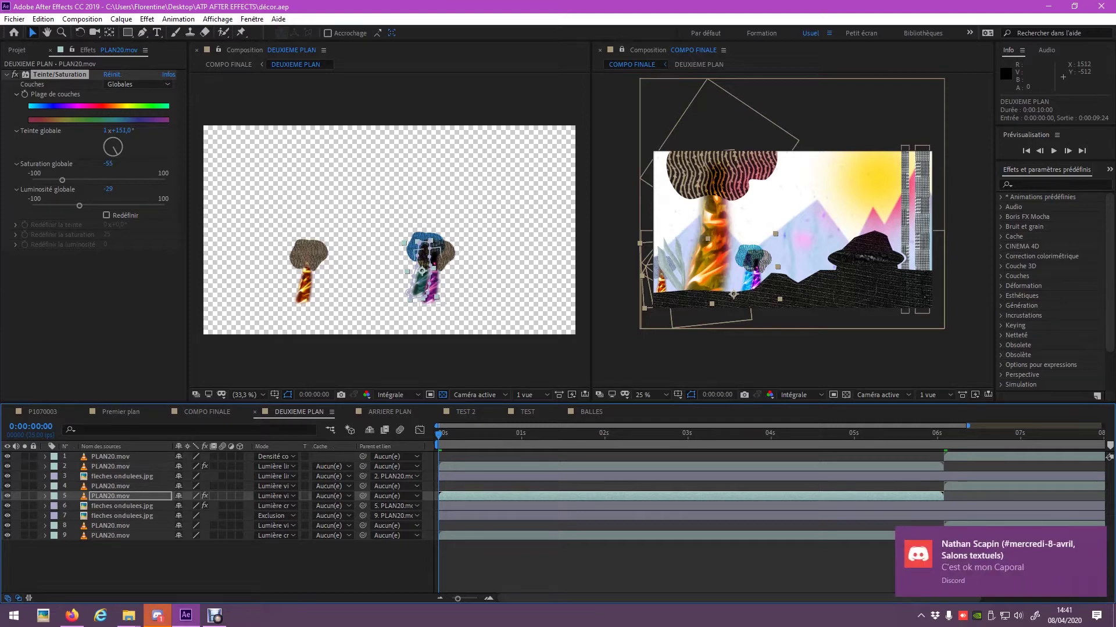
left_click(122, 476)
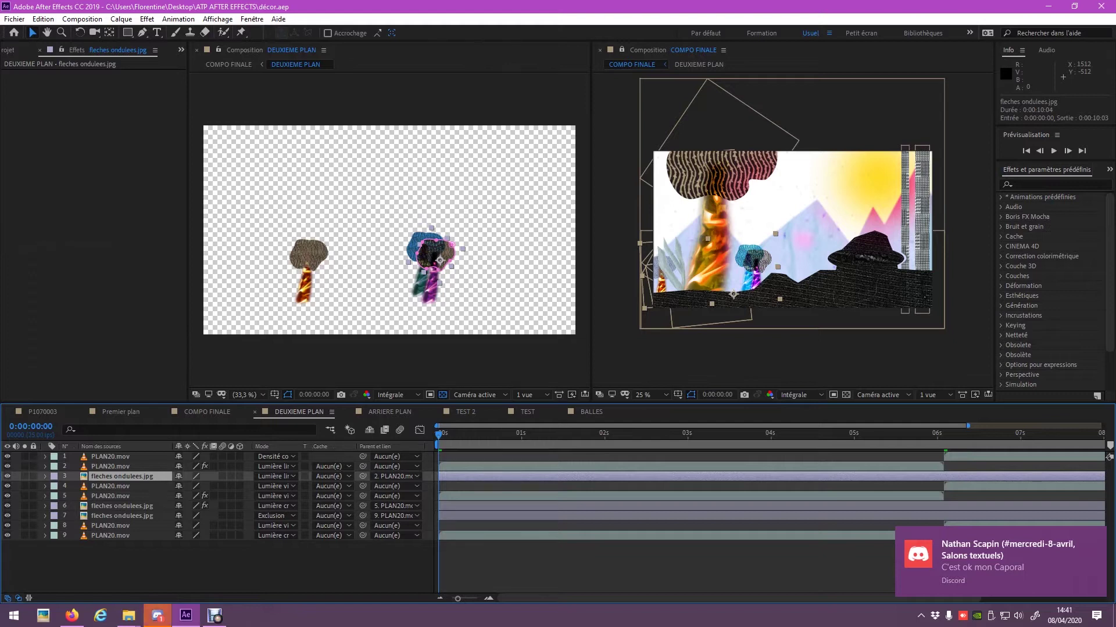
key("shift+Left")
key("shift+Right")
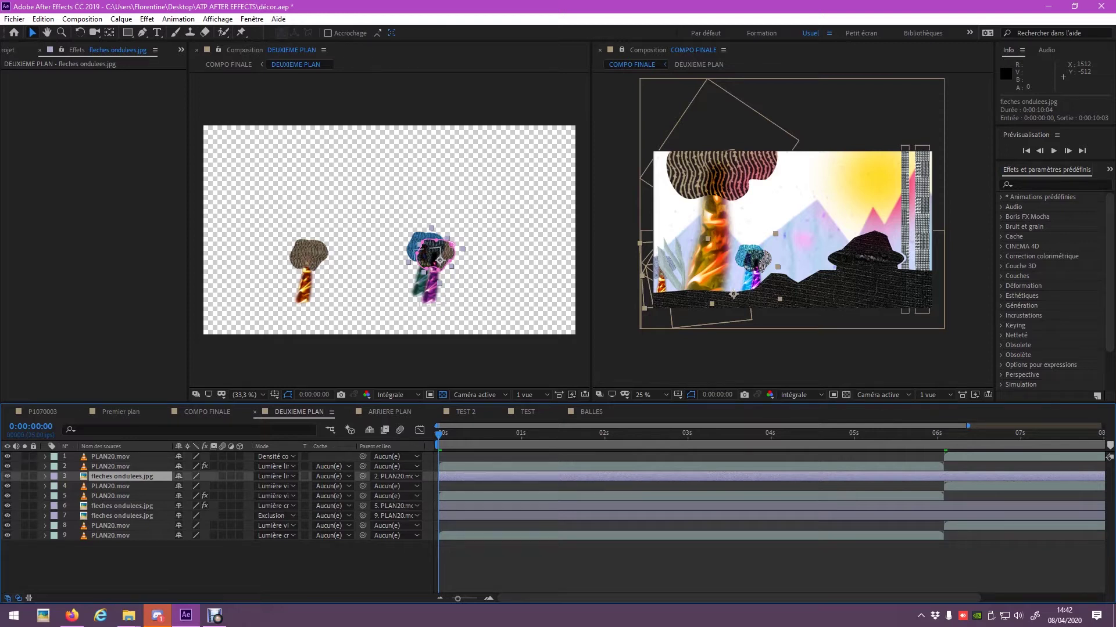
left_click(110, 466)
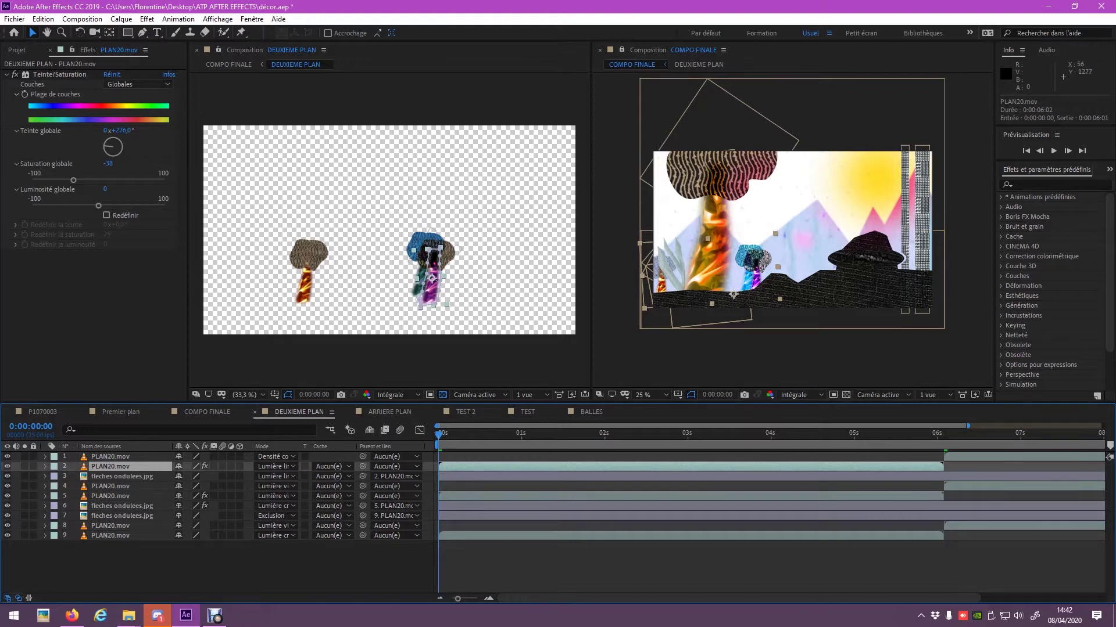
left_click(122, 477)
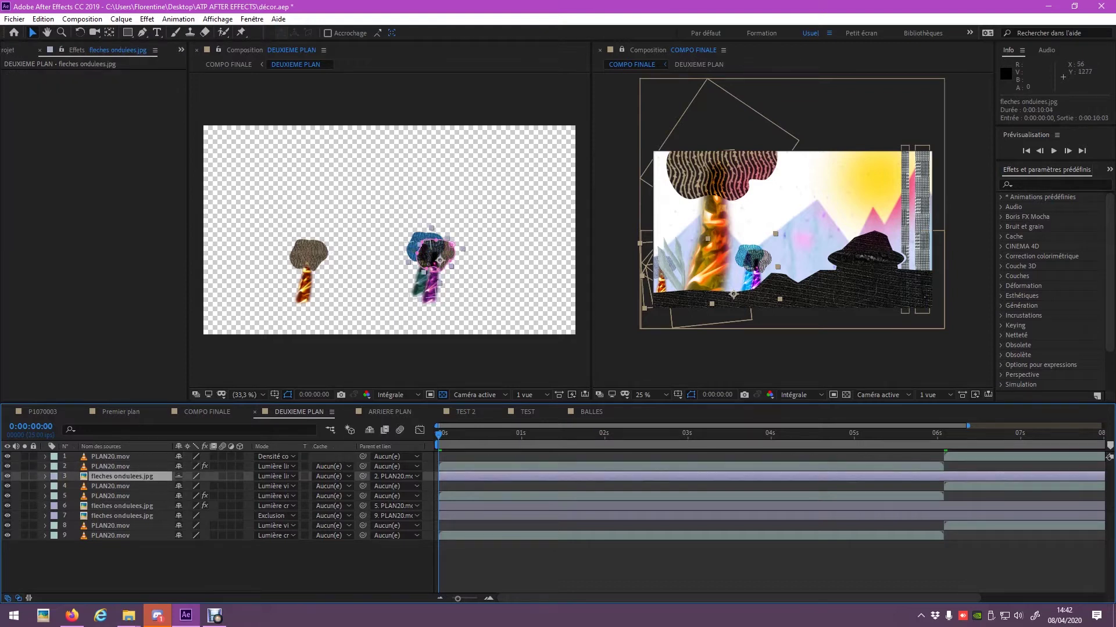
Step: Unmark layers 3, 6 and 7 (fleches ondulees) as shy, then return to COMPO FINALE
left_click(178, 506)
left_click(369, 430)
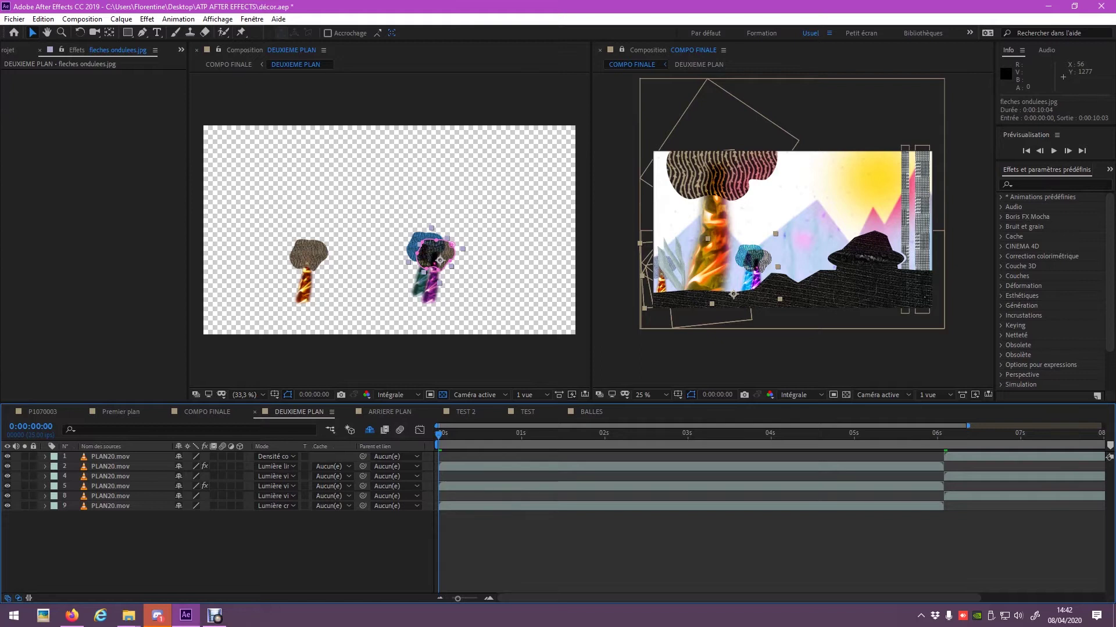
left_click(369, 431)
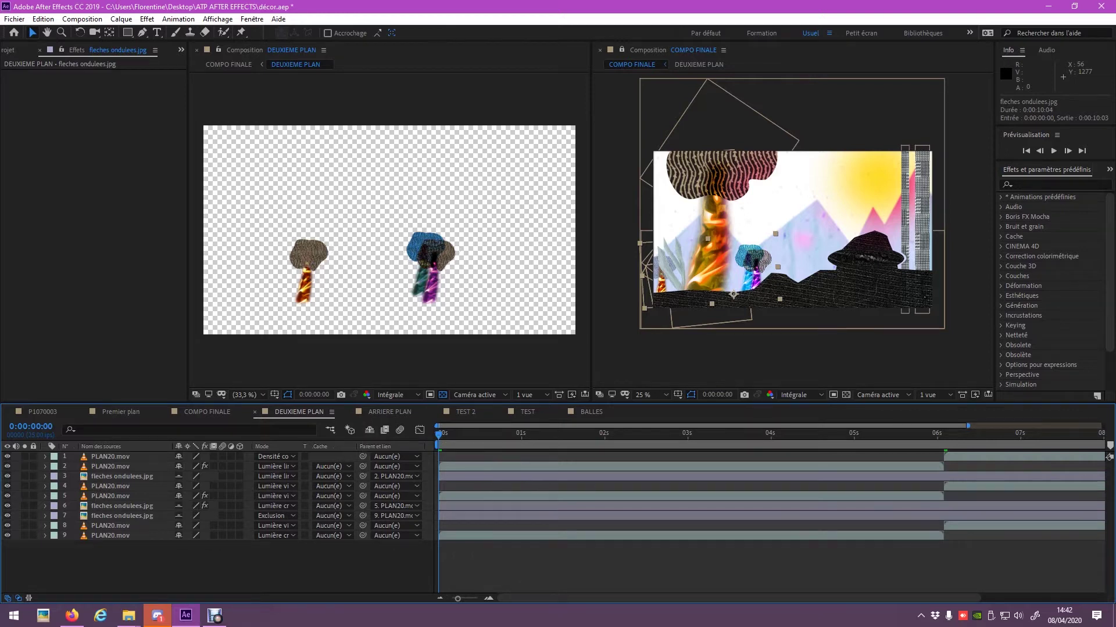
left_click(369, 430)
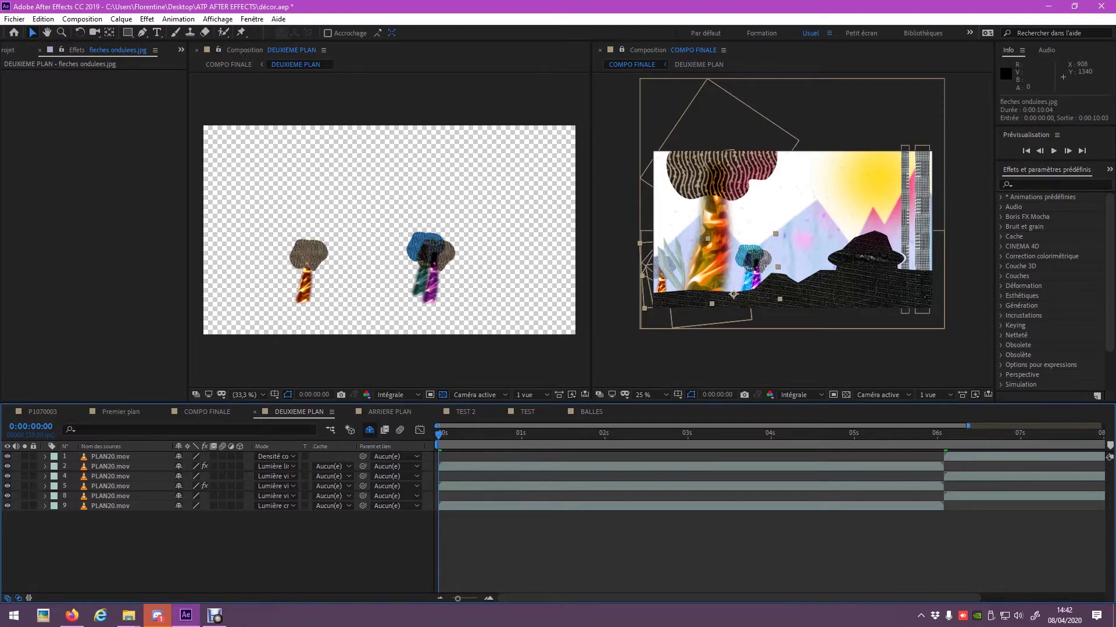
left_click(369, 431)
left_click_drag(178, 477, 179, 516)
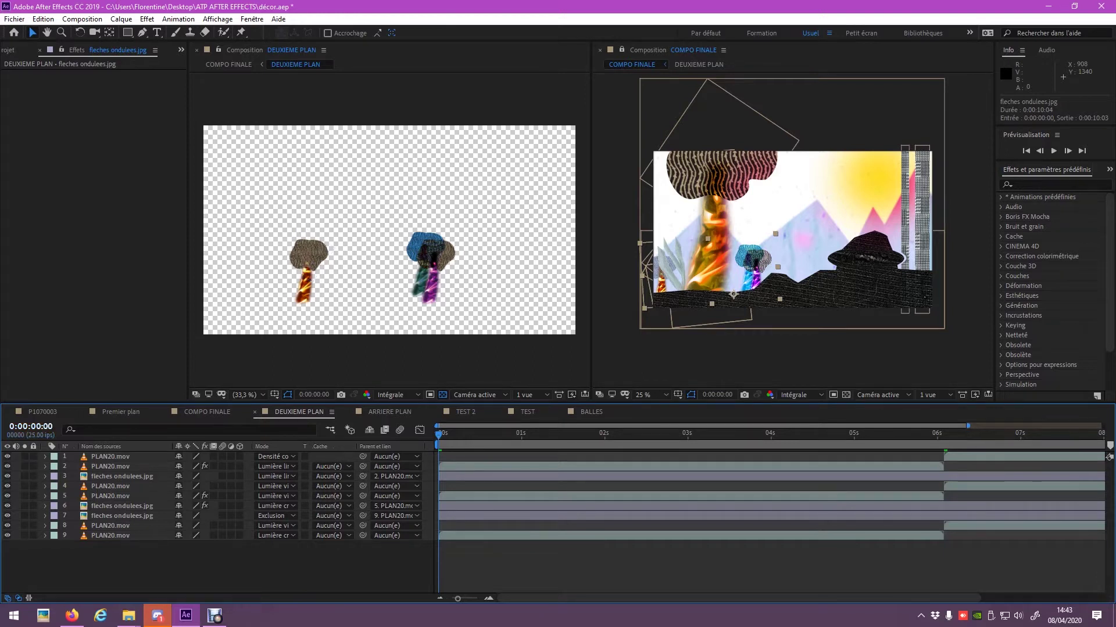
left_click(207, 411)
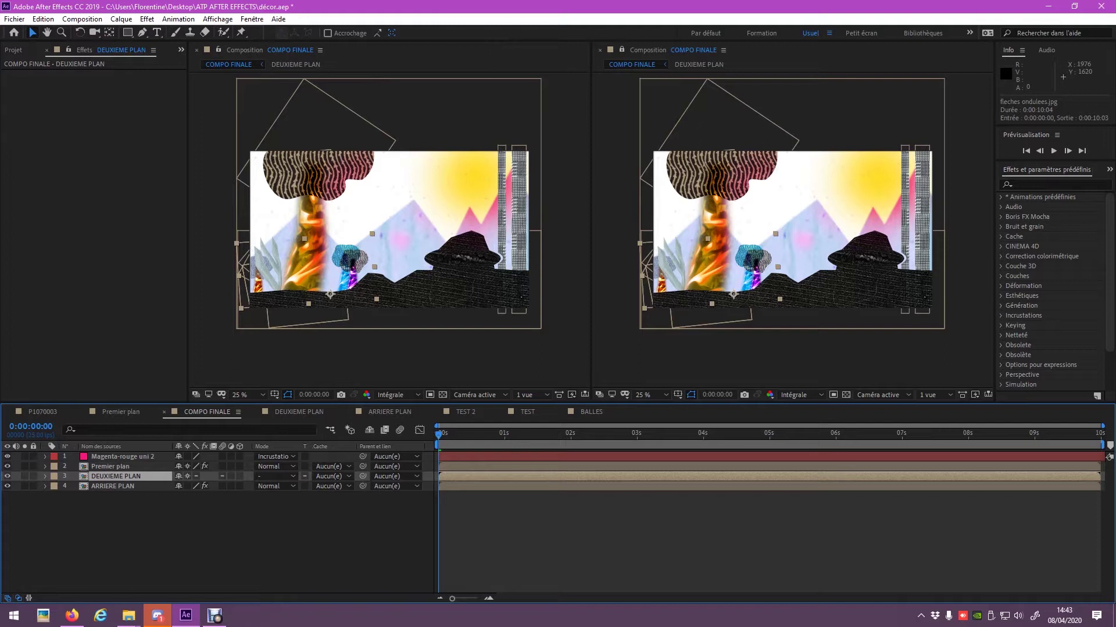
Step: Copy the BALLE 2 layer from the BALLES composition and go back to COMPO FINALE
double_click(110, 467)
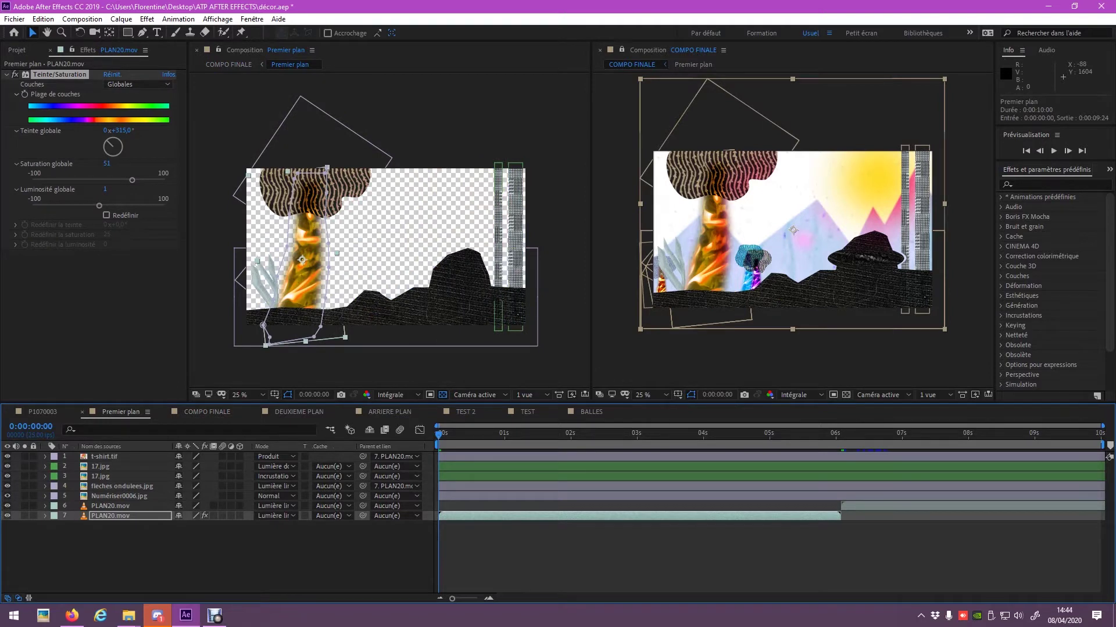
key("ctrl+0")
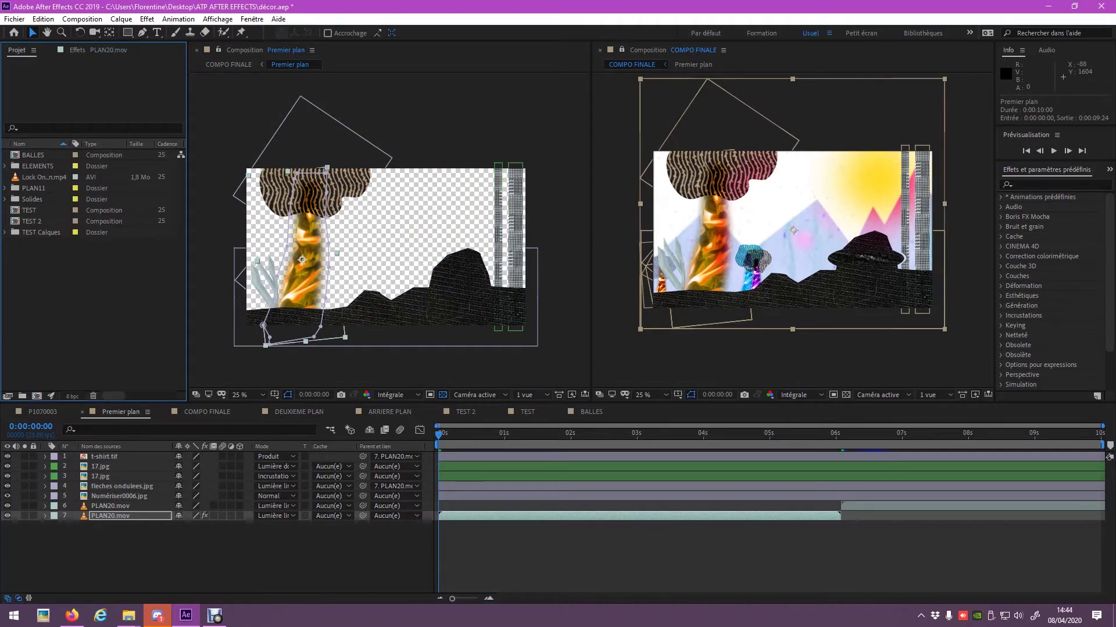
double_click(33, 155)
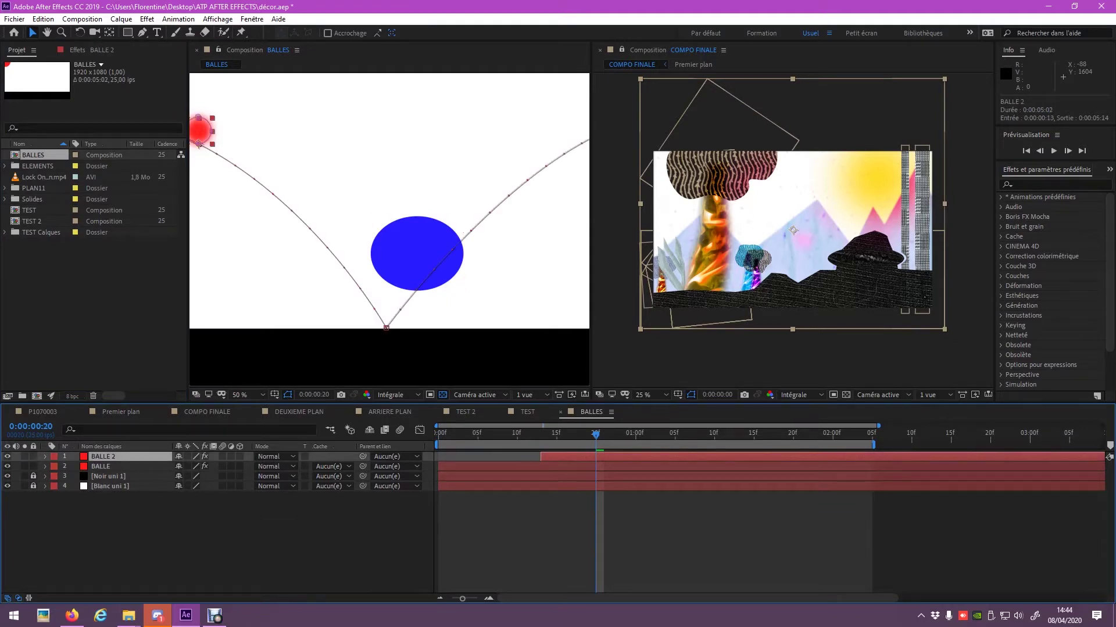
key("ctrl+c")
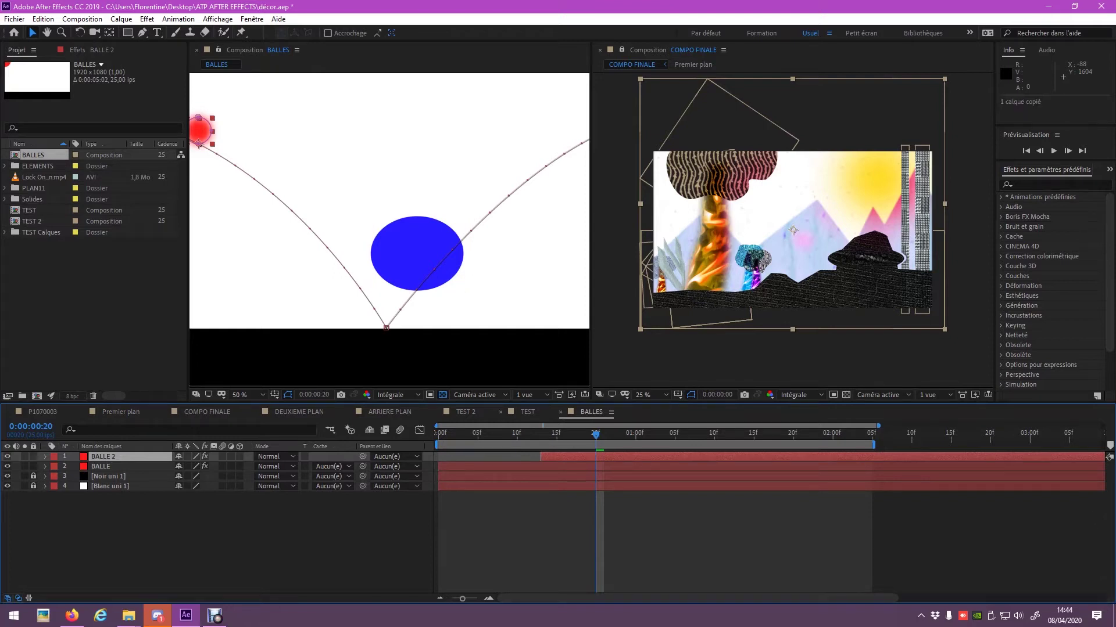
left_click(207, 411)
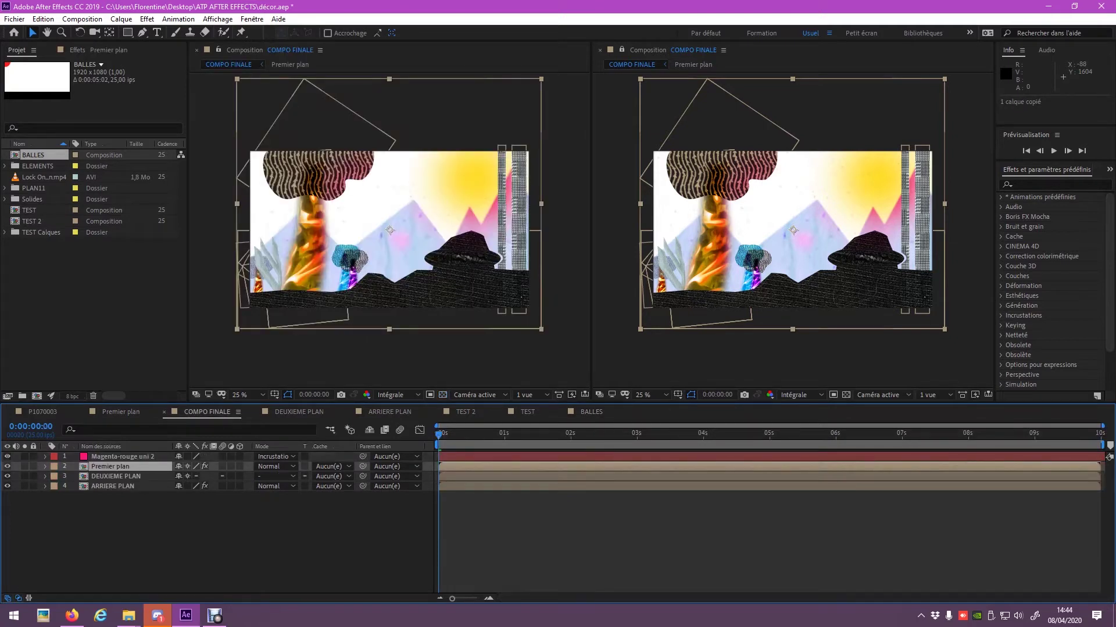
Step: Paste the ball into Premier plan as Rouge uni 1 and shift it earlier in time
double_click(110, 466)
key("ctrl+v")
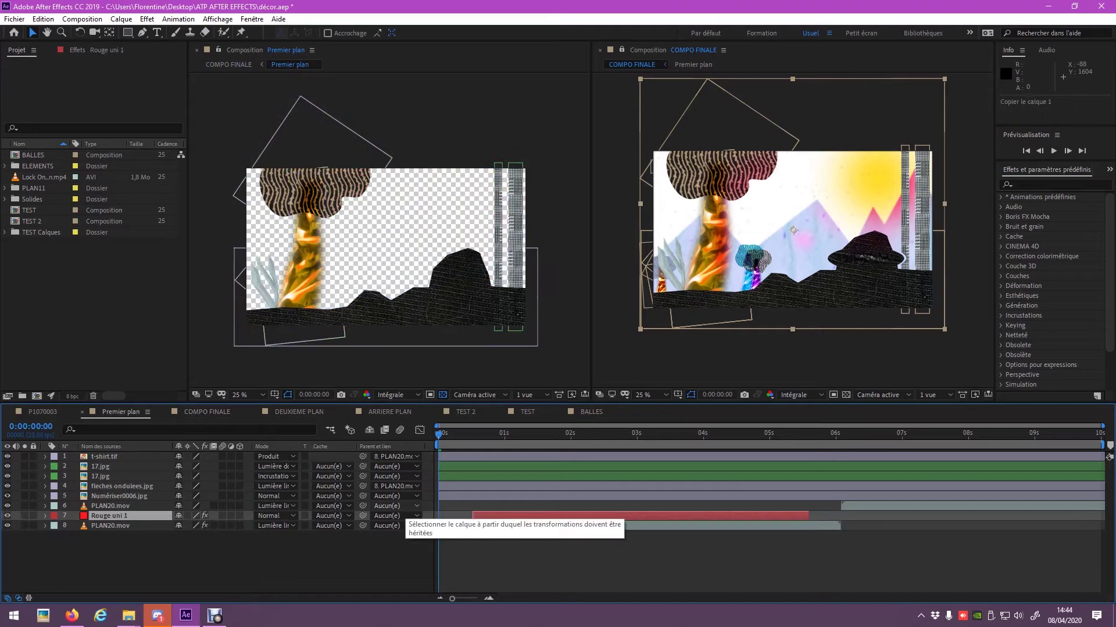
left_click_drag(498, 515, 463, 516)
mouse_move(116, 516)
left_mouse_down()
mouse_move(116, 456)
mouse_move(116, 509)
left_mouse_up()
mouse_move(439, 433)
left_mouse_down()
mouse_move(534, 432)
mouse_move(484, 433)
left_mouse_up()
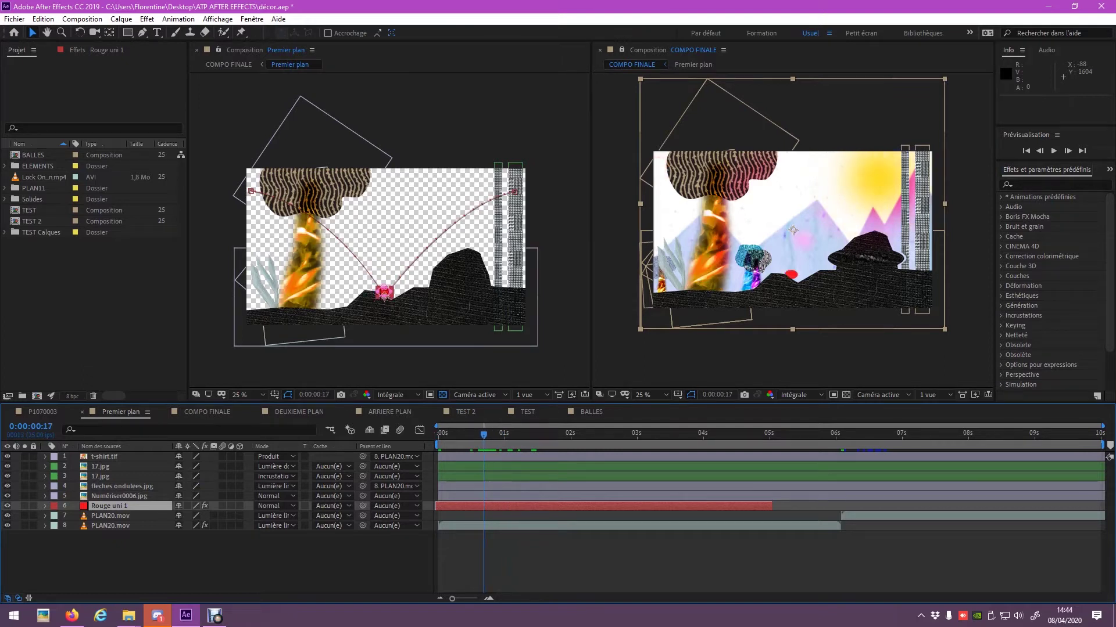
Step: Send Rouge uni 1 to the bottom of the stack and preview its bounce from the start
left_click_drag(483, 434, 504, 434)
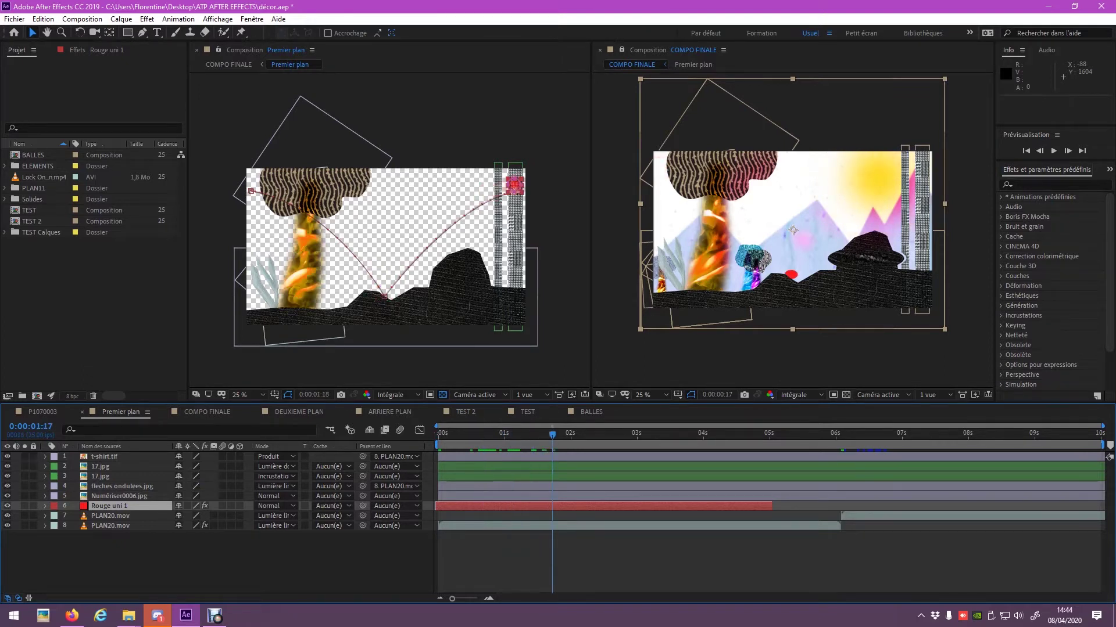
left_click_drag(504, 434, 531, 434)
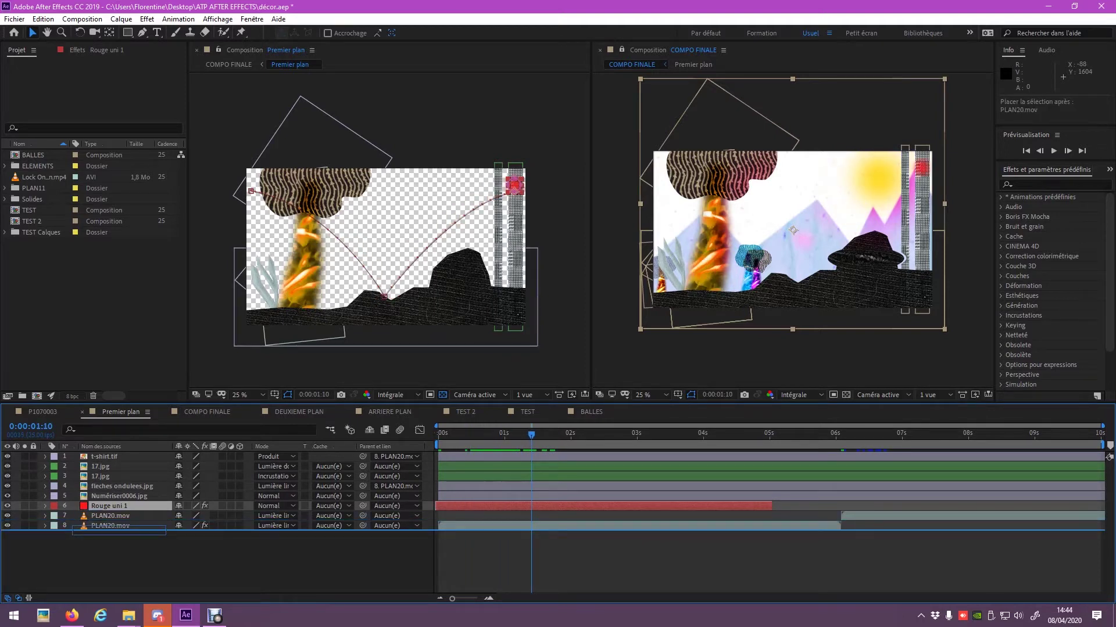
key("ctrl+shift+bracketleft")
key("Home")
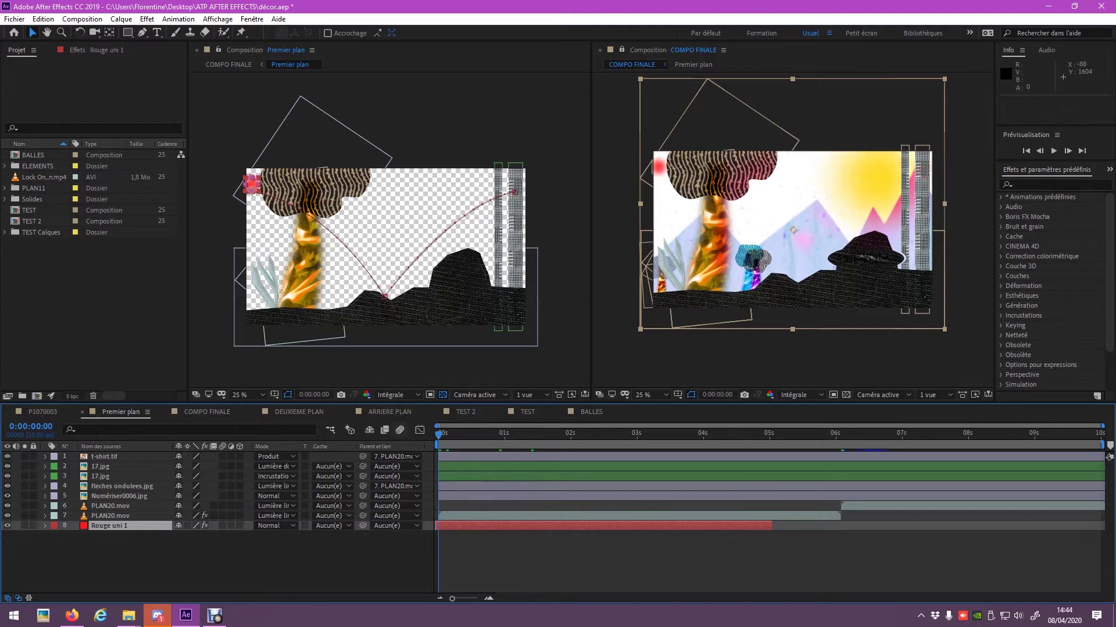
key("space")
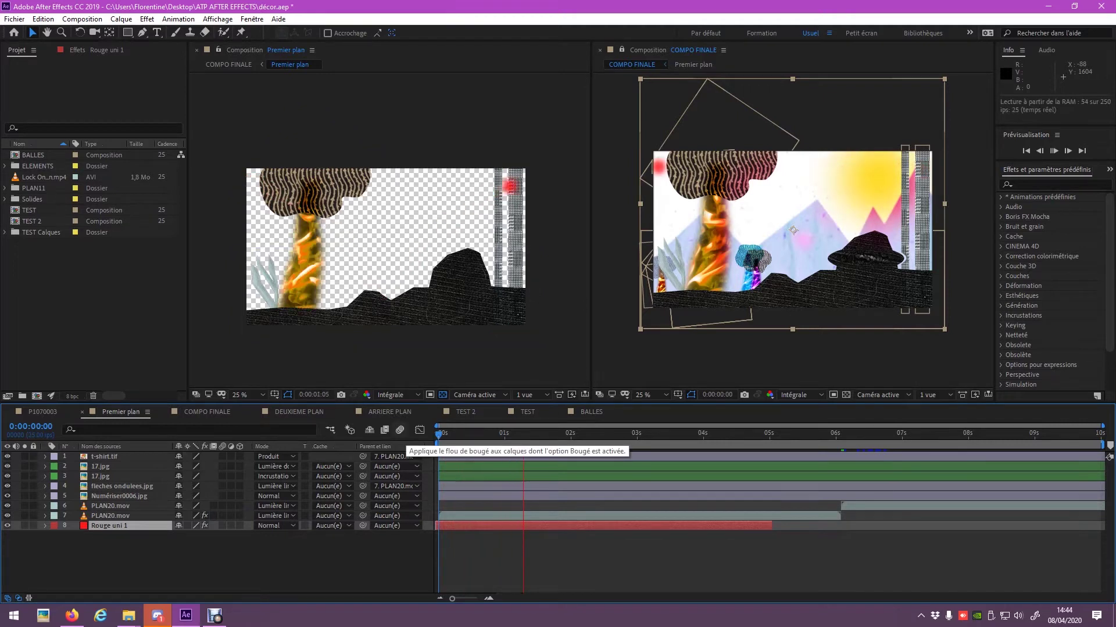
key("space")
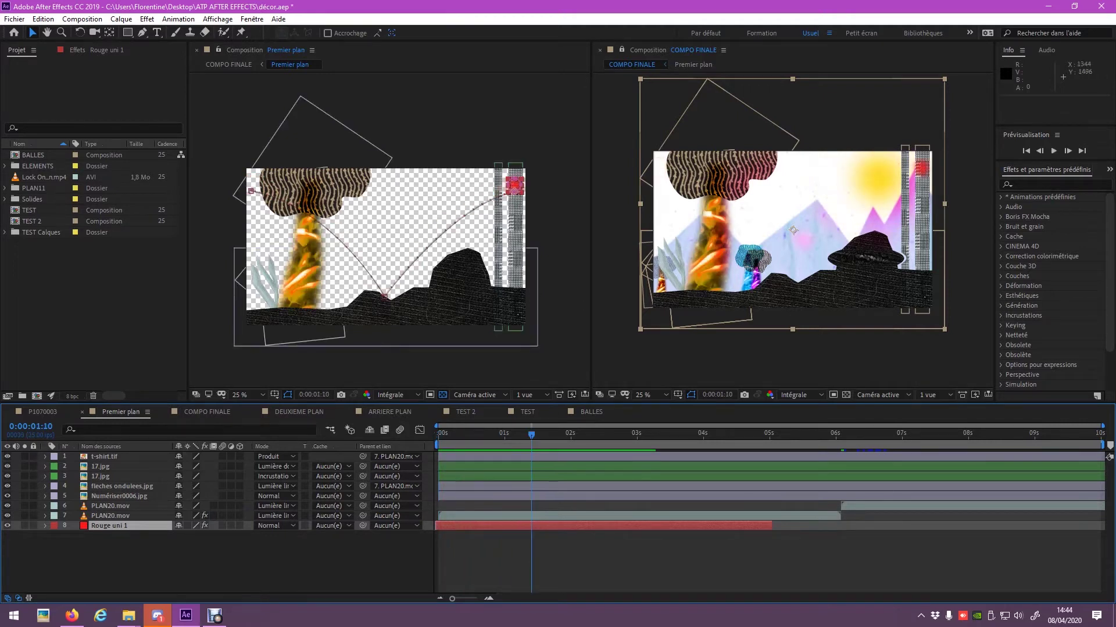
key("space")
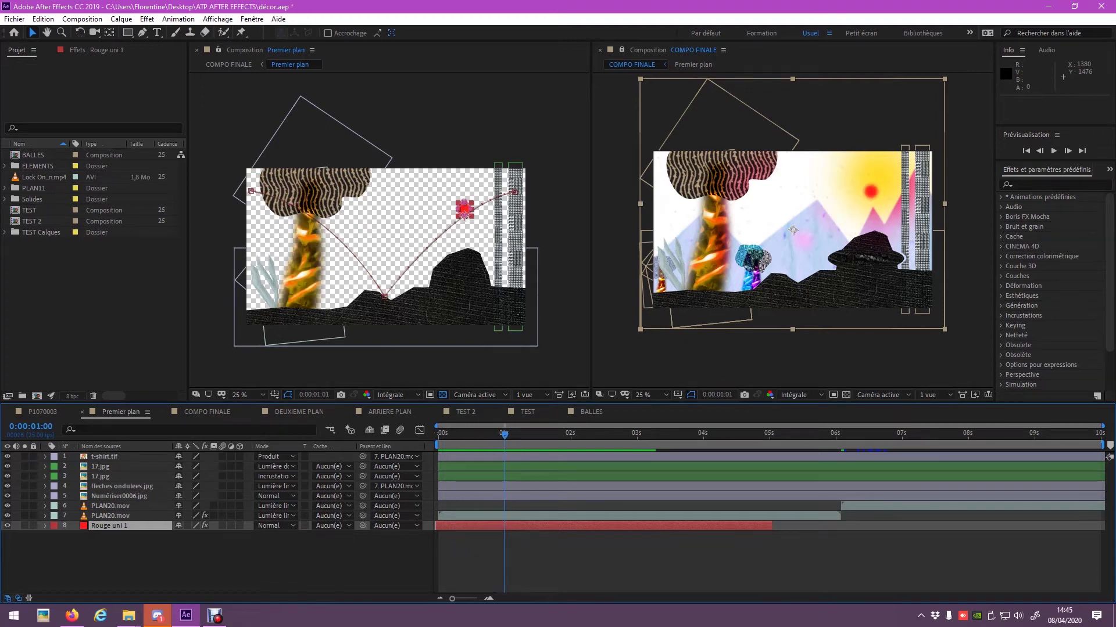
key("space")
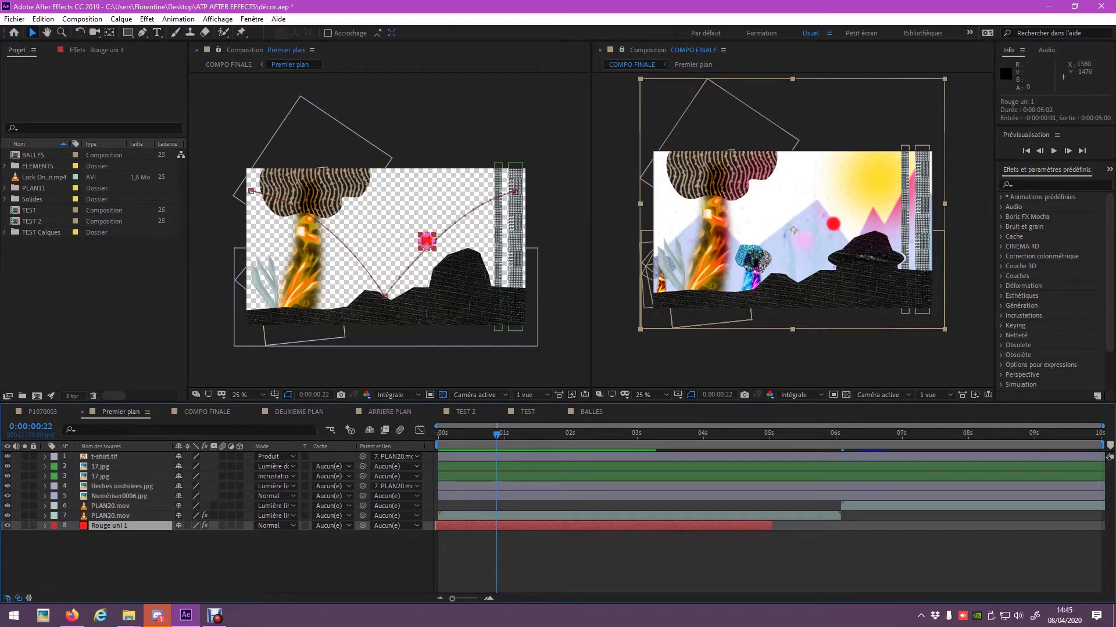
Step: Try trimming and duplicating Rouge uni 1 at 0:00:00:22, then undo it
left_click_drag(771, 525, 496, 525)
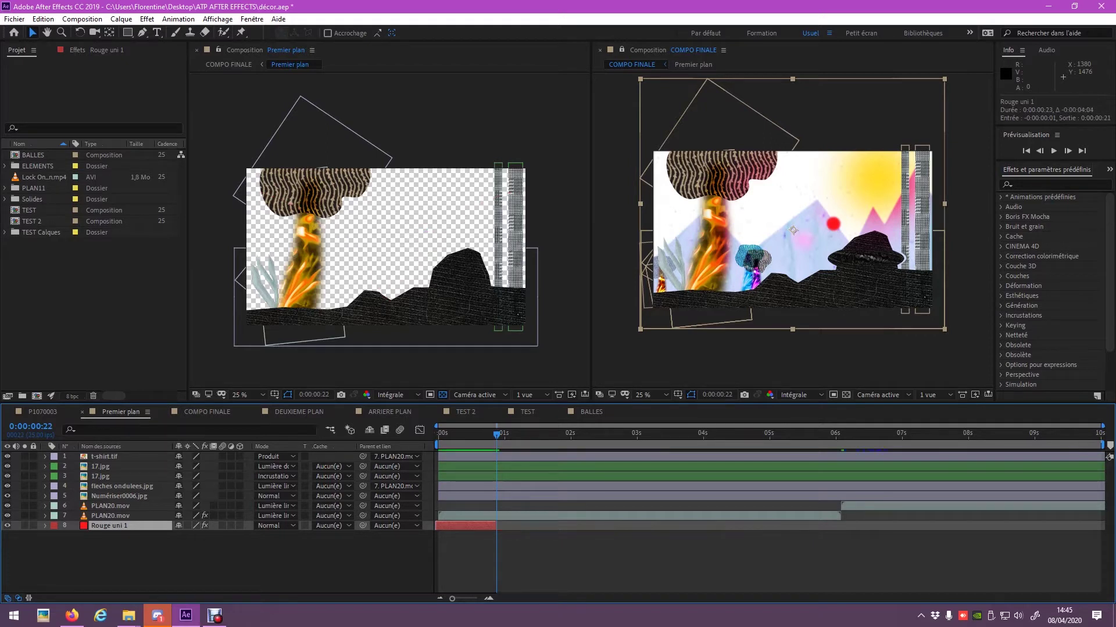
key("ctrl+c")
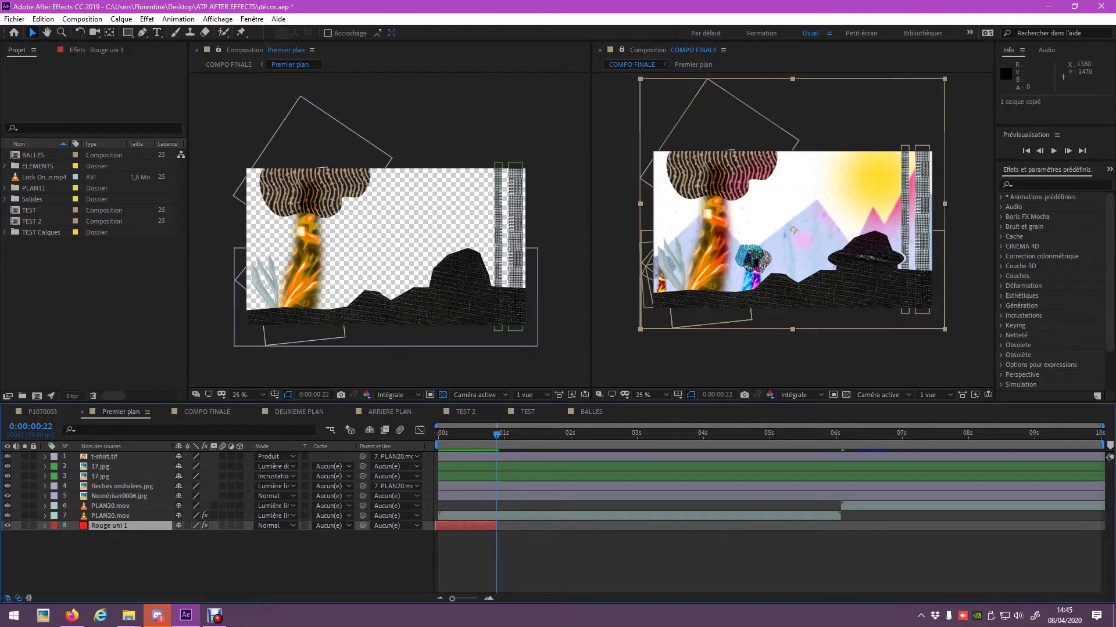
key("ctrl+v")
left_click_drag(496, 525, 742, 526)
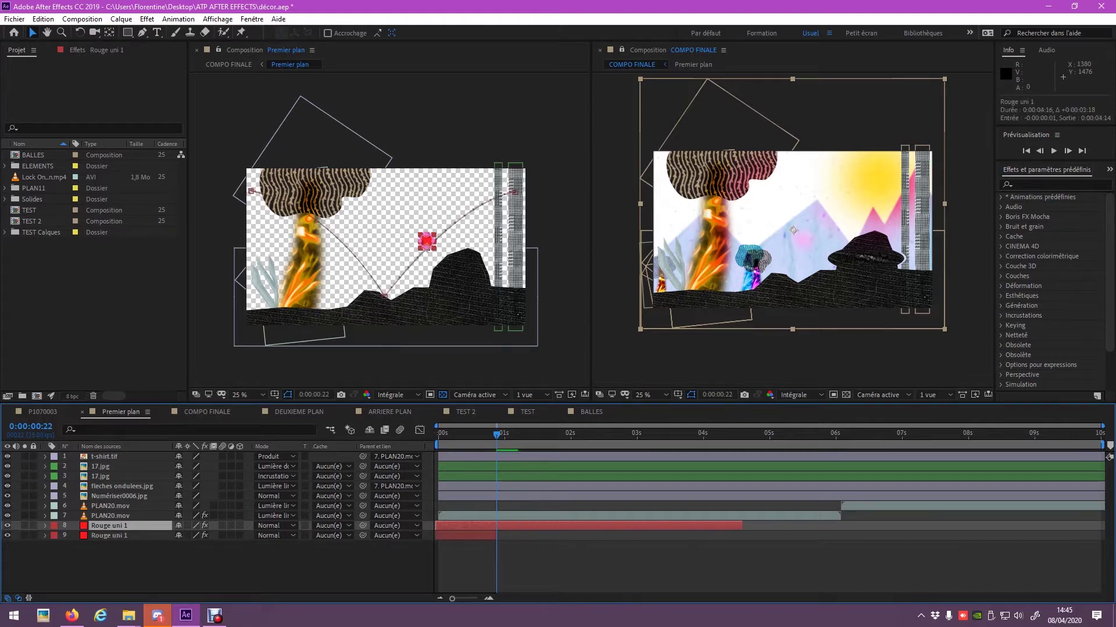
left_click_drag(435, 526, 496, 526)
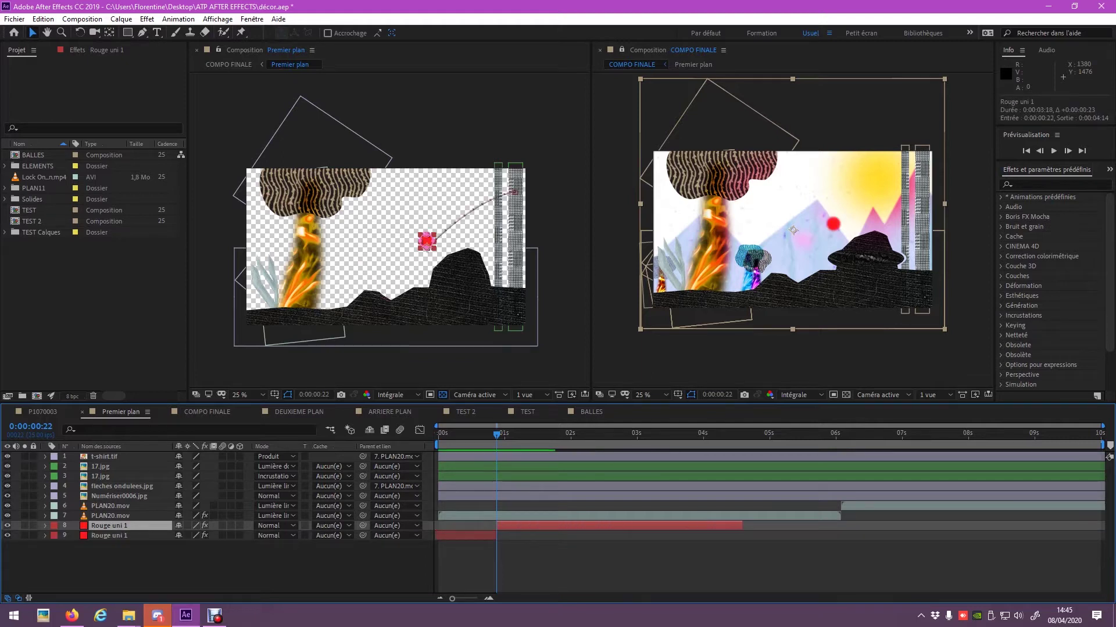
key("ctrl+z")
key("ctrl+z")
key("ctrl+z")
key("ctrl+z")
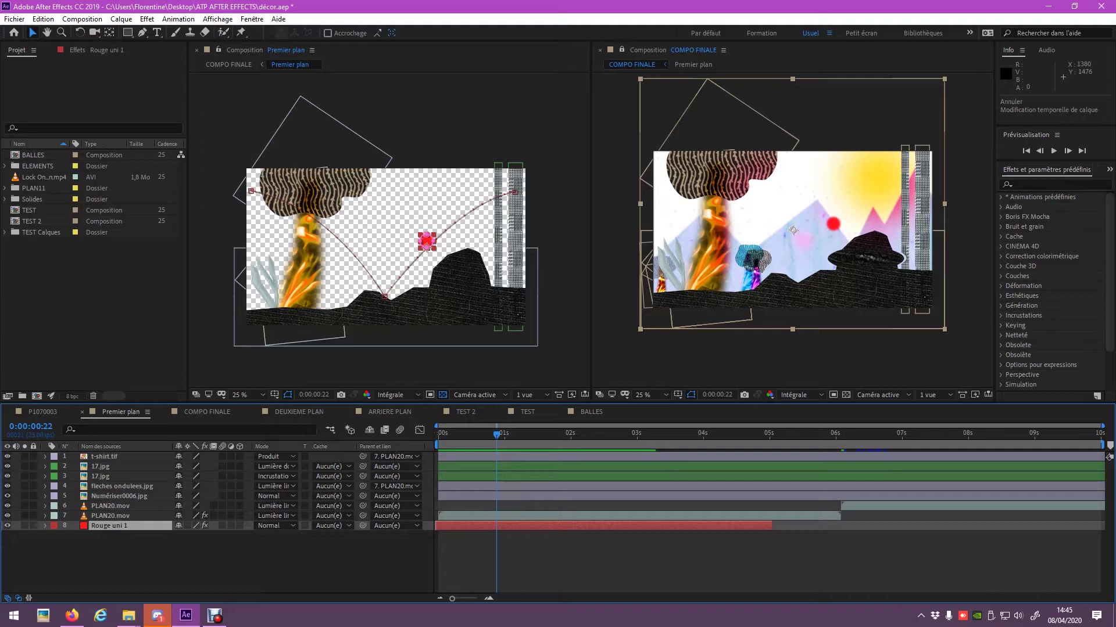
Step: Split Rouge uni 1 at 0:00:00:22 with Edition > Scinder le calque and cut the later piece
left_click(43, 18)
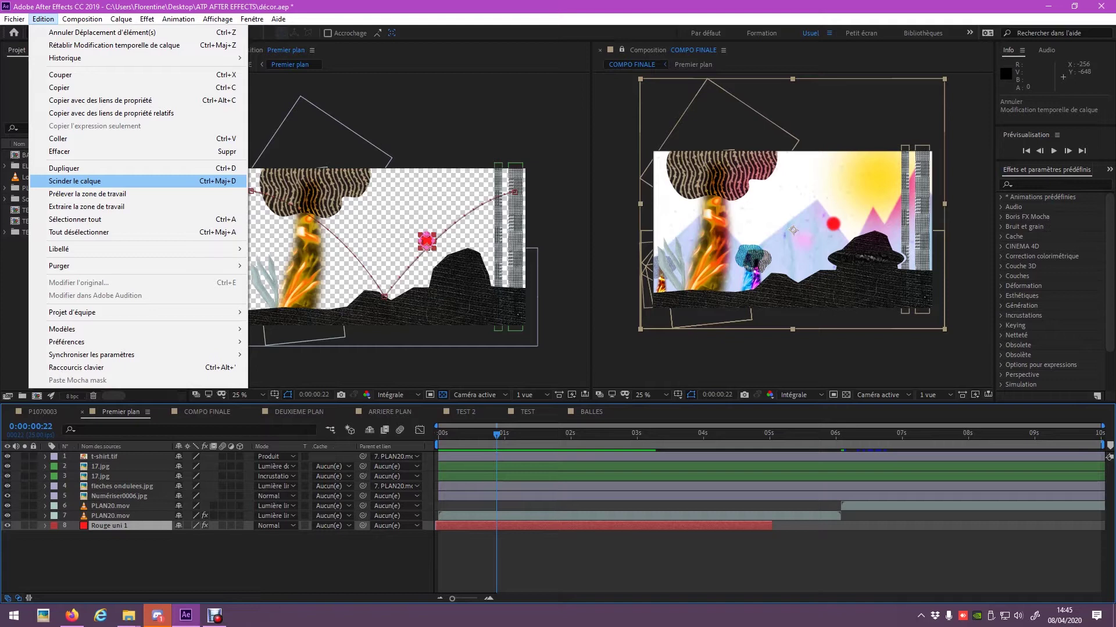
left_click(74, 181)
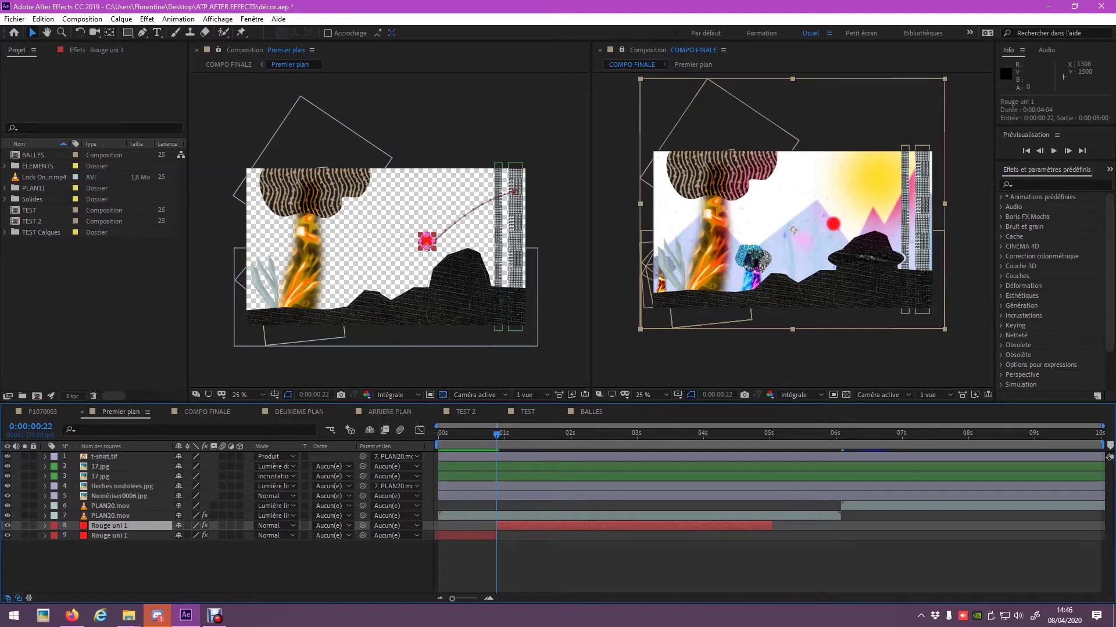
key("ctrl+x")
Step: Paste the cut Rouge uni 1 piece into DEUXIEME PLAN and preview it
left_click(299, 411)
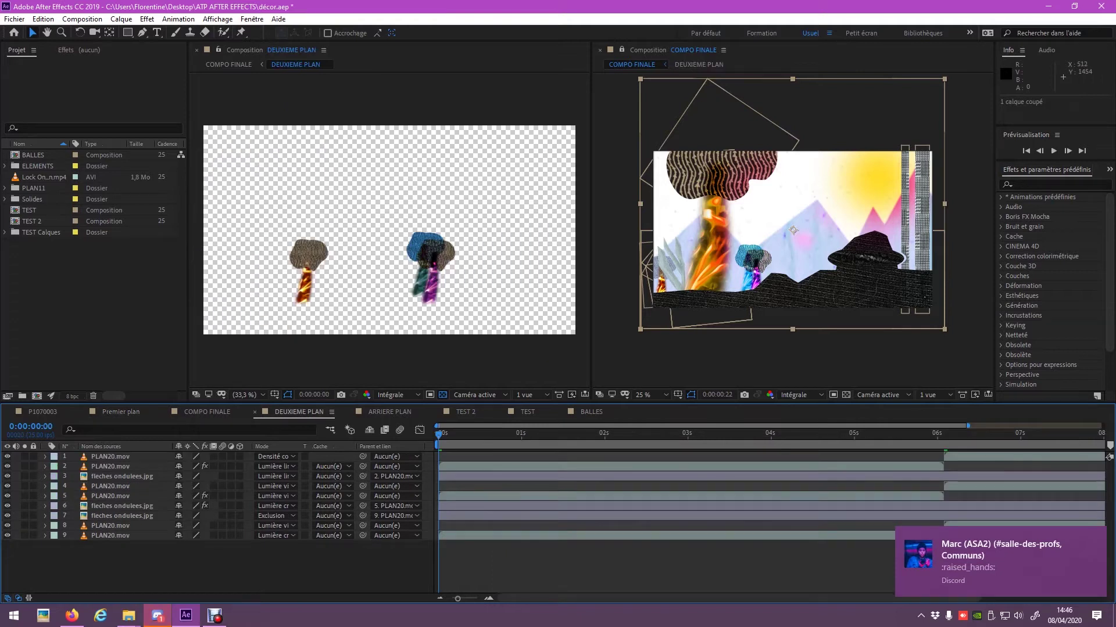
left_click(207, 412)
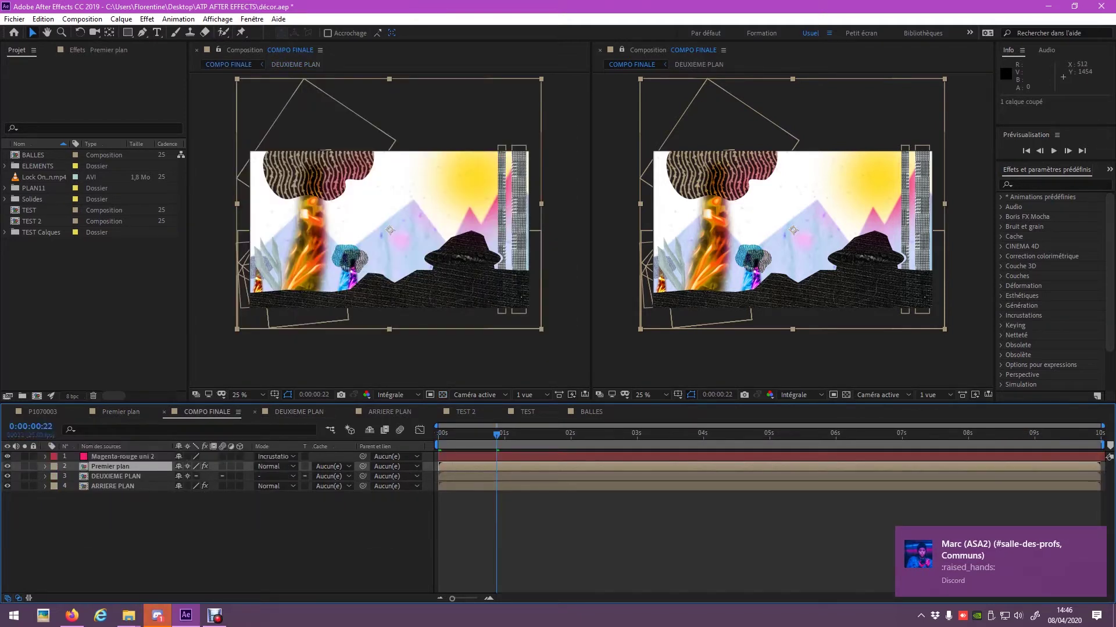
left_click(298, 411)
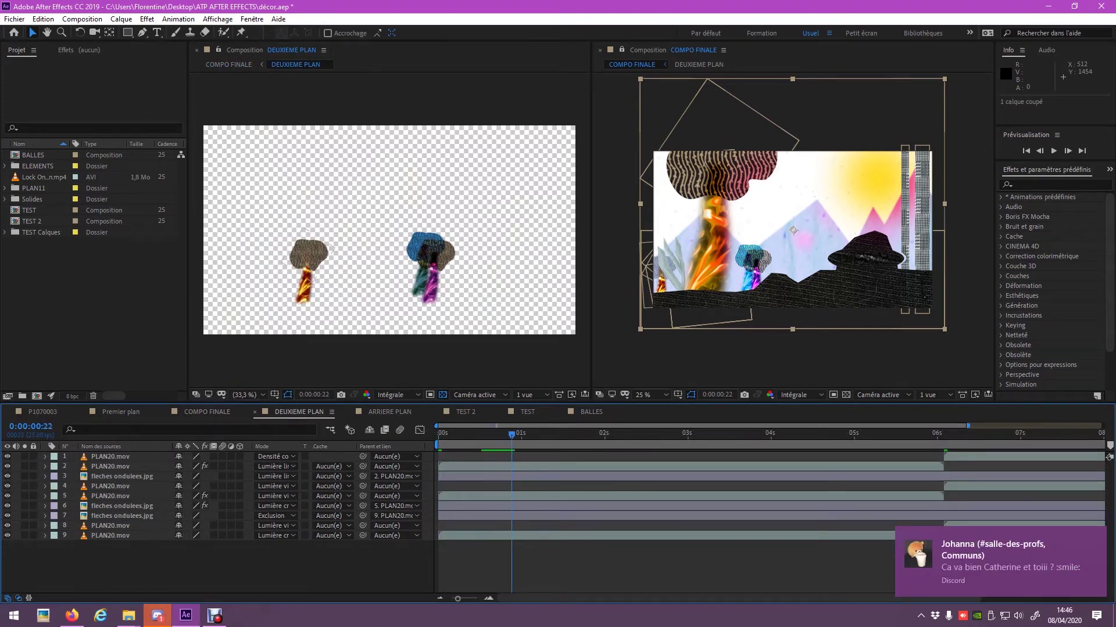
key("ctrl+v")
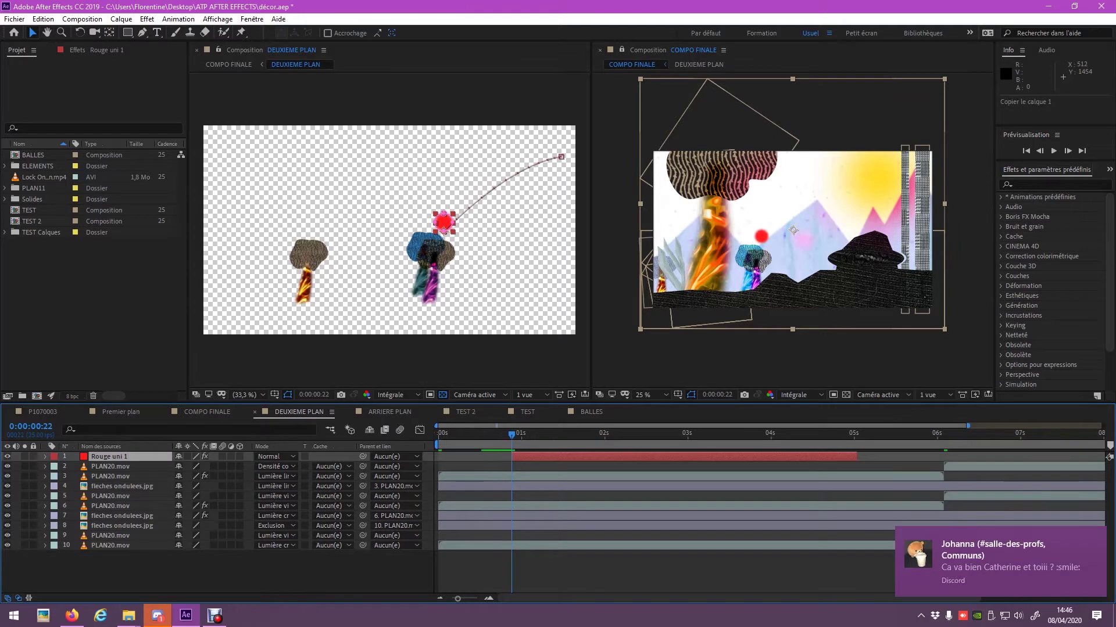
key("space")
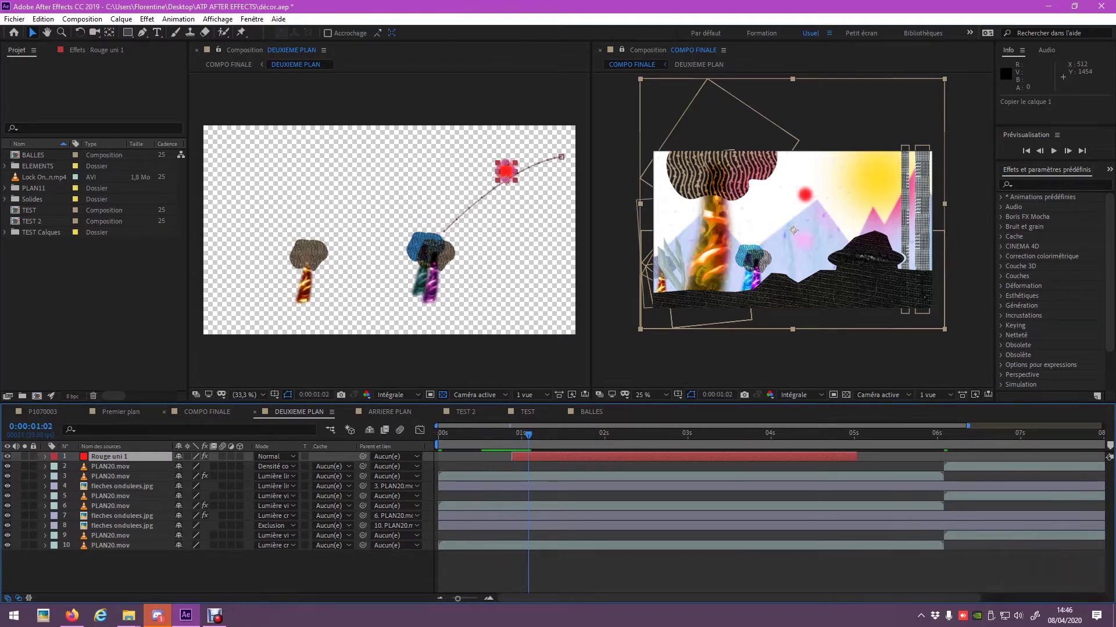
left_click(794, 231)
Step: Compare the ball around 0:00:00:23 between the Premier plan and DEUXIEME PLAN compositions
double_click(793, 231)
key("Page_Up")
key("Page_Up")
key("Page_Up")
key("Page_Up")
key("Page_Up")
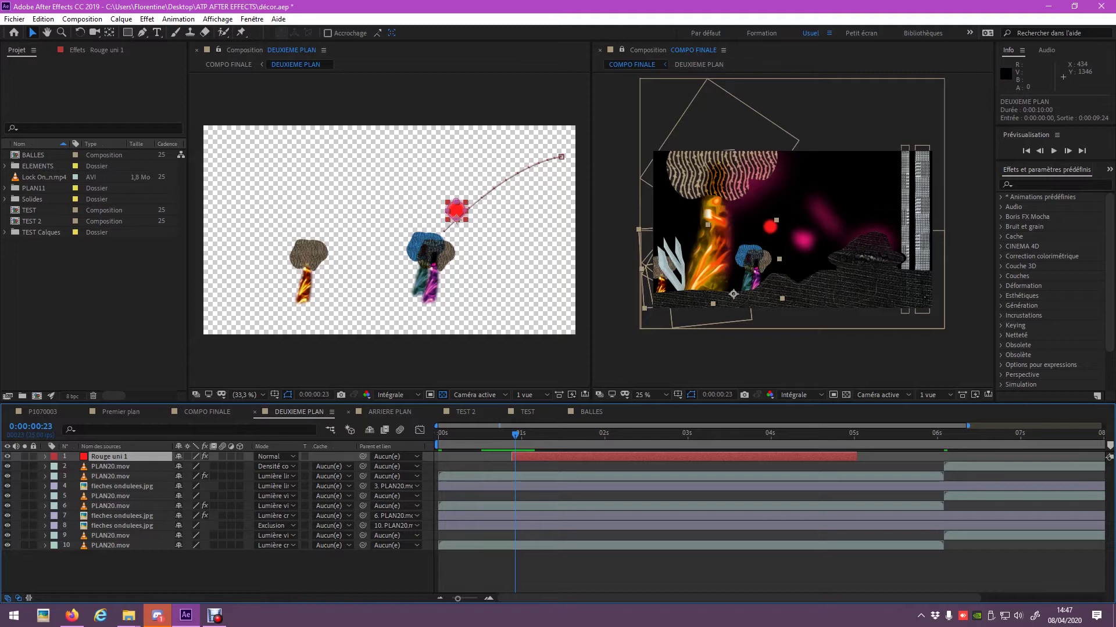
left_click(121, 412)
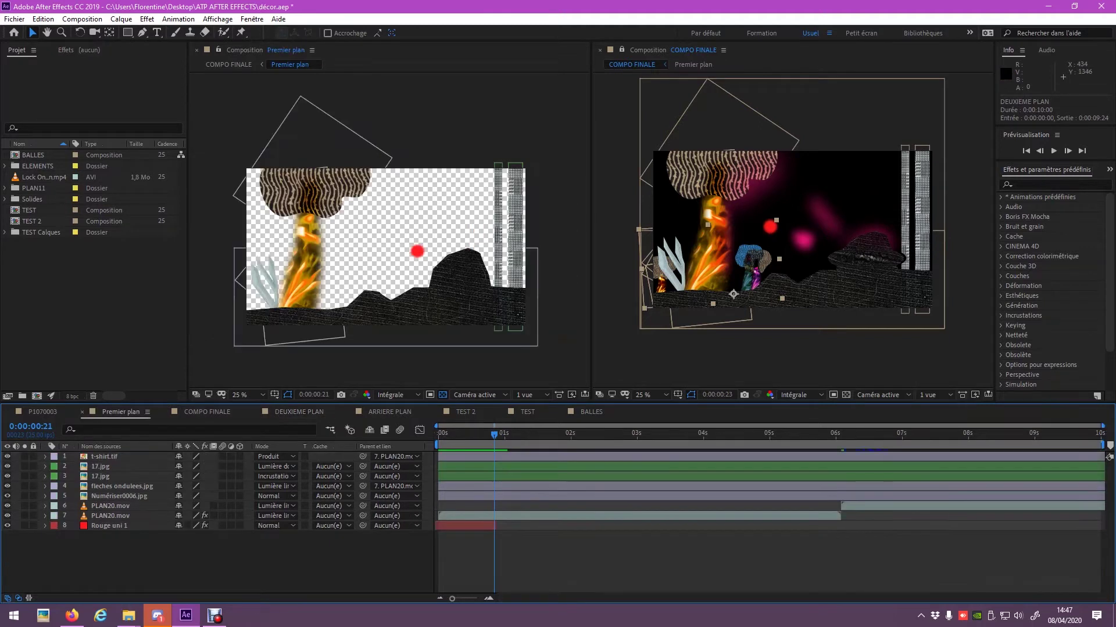
left_click(299, 412)
left_click(121, 412)
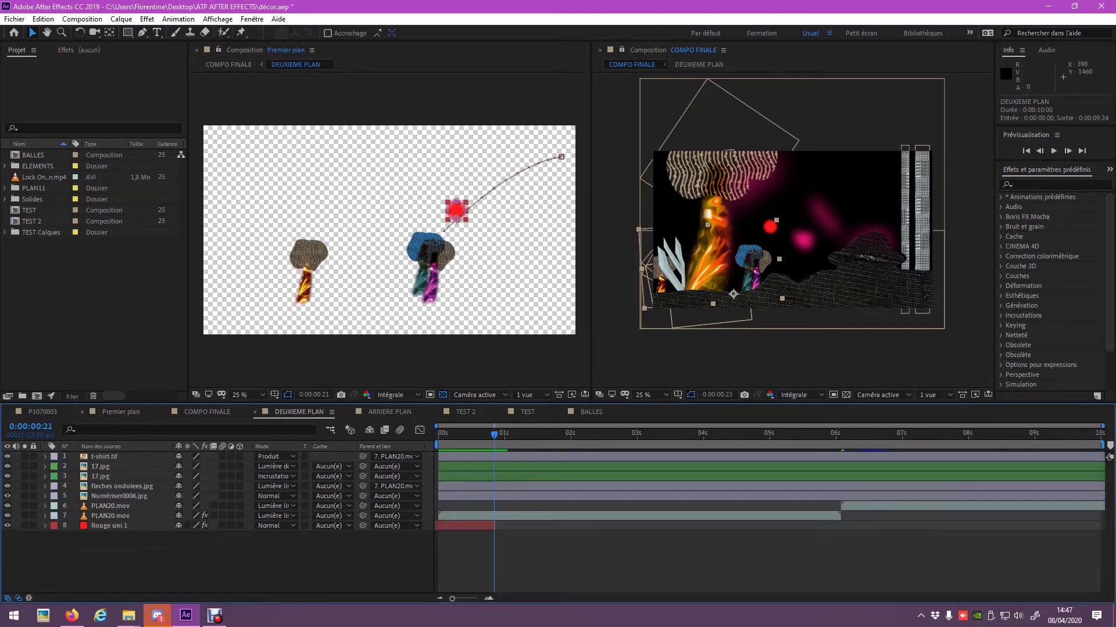
key("Page_Up")
left_click(299, 411)
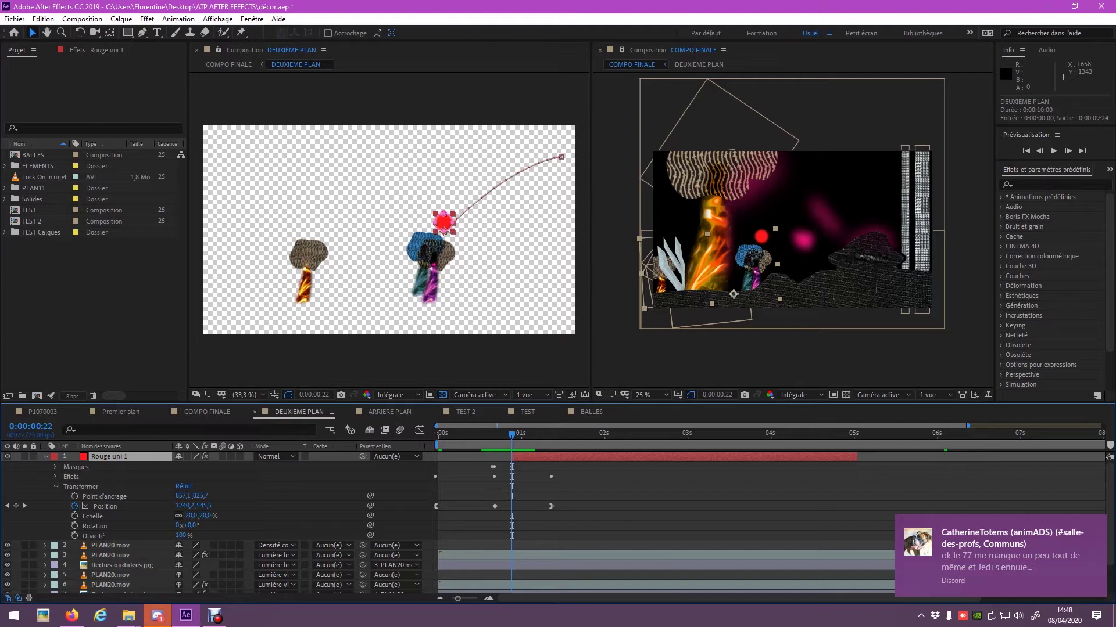
Step: Inspect Rouge uni 1's Position keyframes from 0:00:00:22 to 0:00:01:09, undoing a trial move right
left_click_drag(578, 502, 429, 511)
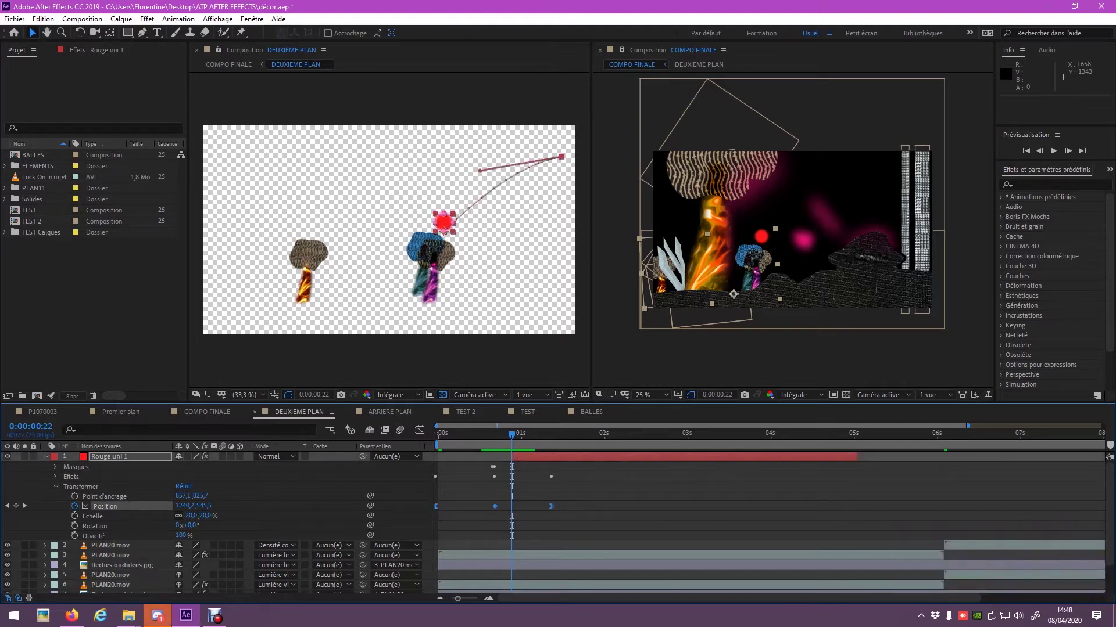
key("Page_Up")
key("Page_Up")
key("Page_Up")
key("Page_Up")
key("Page_Up")
left_click(184, 506)
left_click_drag(495, 434, 548, 435)
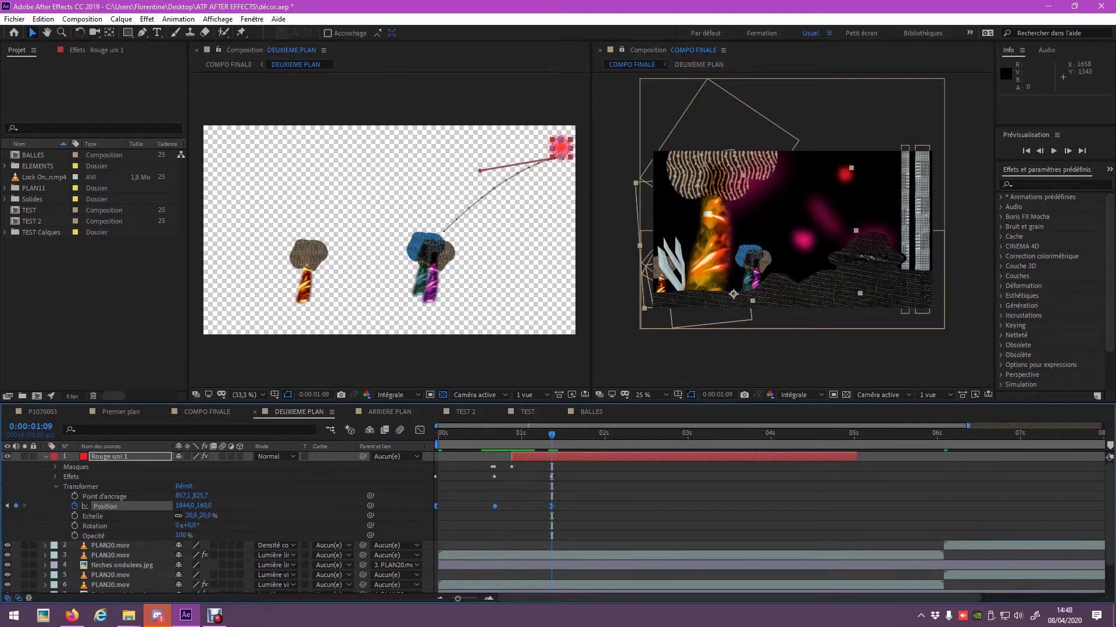
key("i")
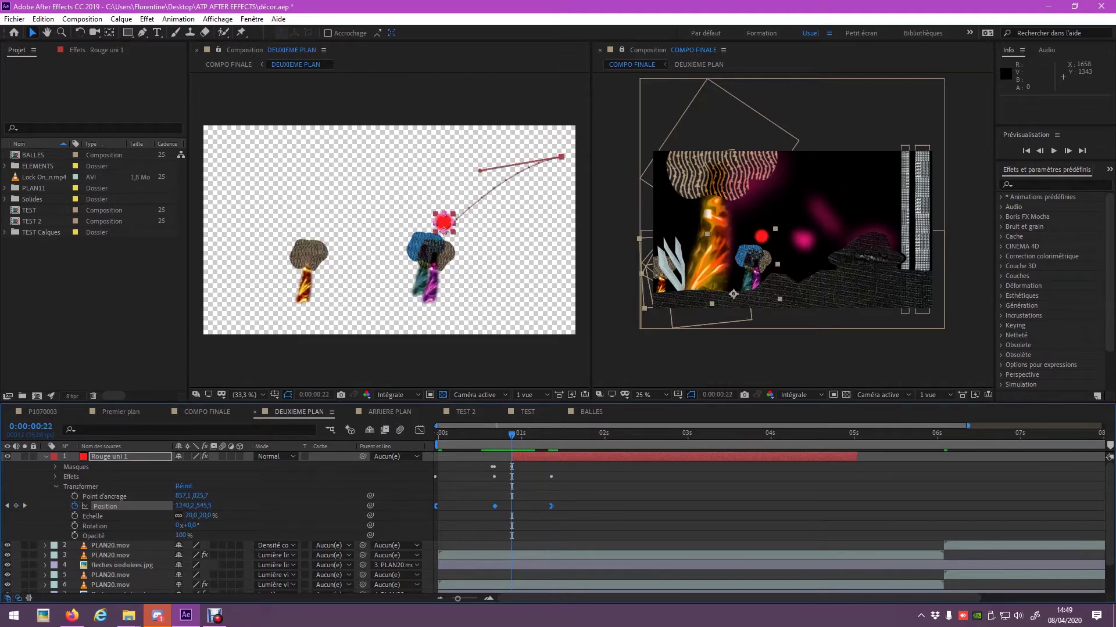
key("F2")
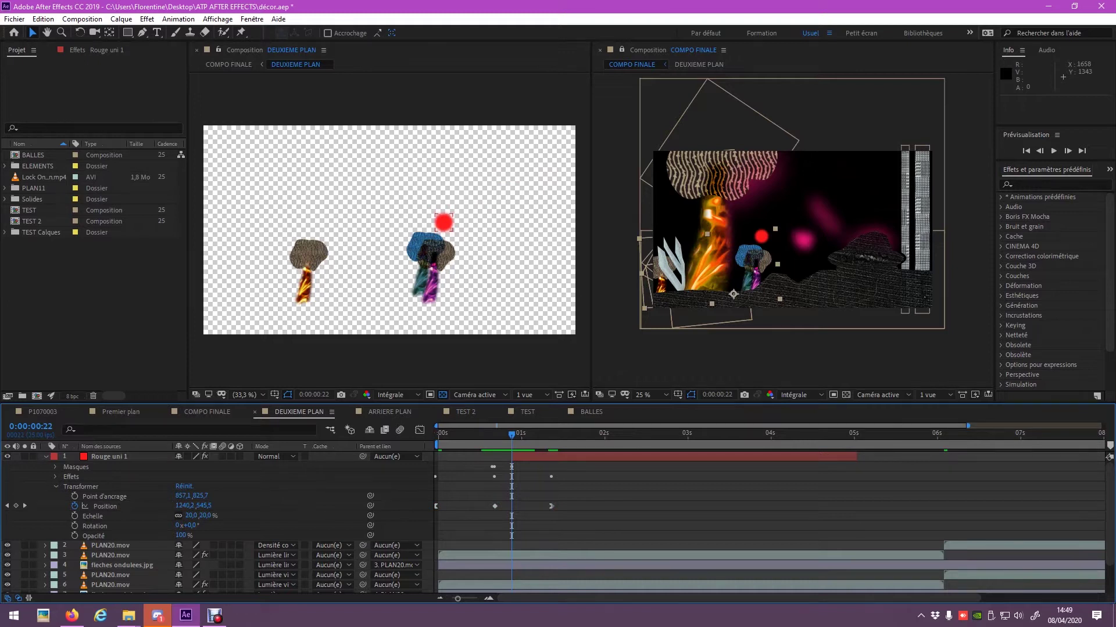
left_click_drag(443, 221, 476, 222)
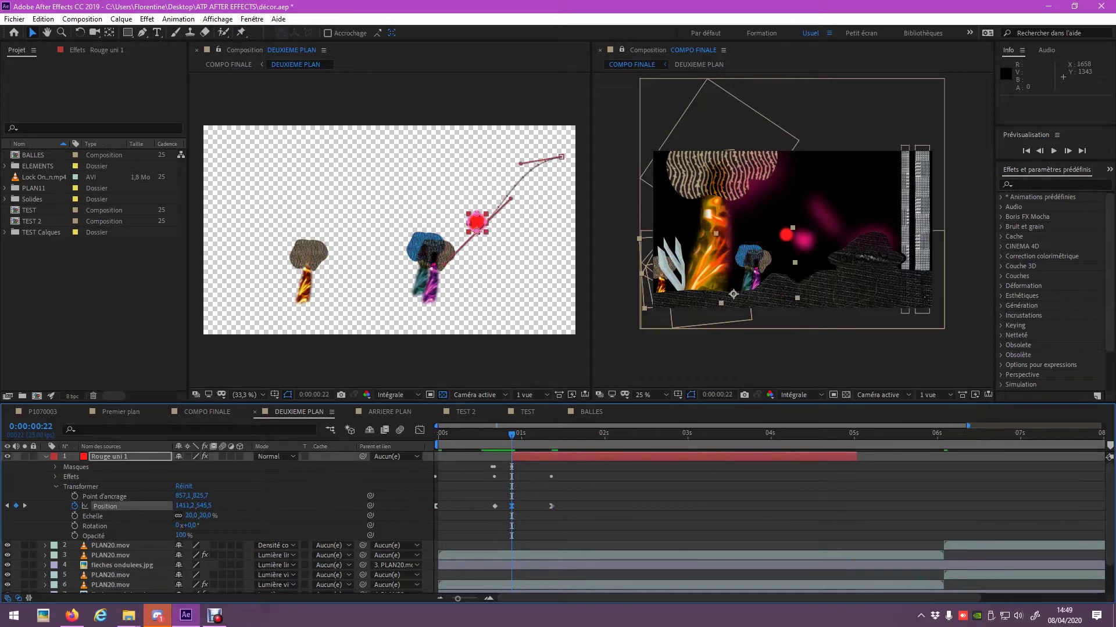
key("ctrl+z")
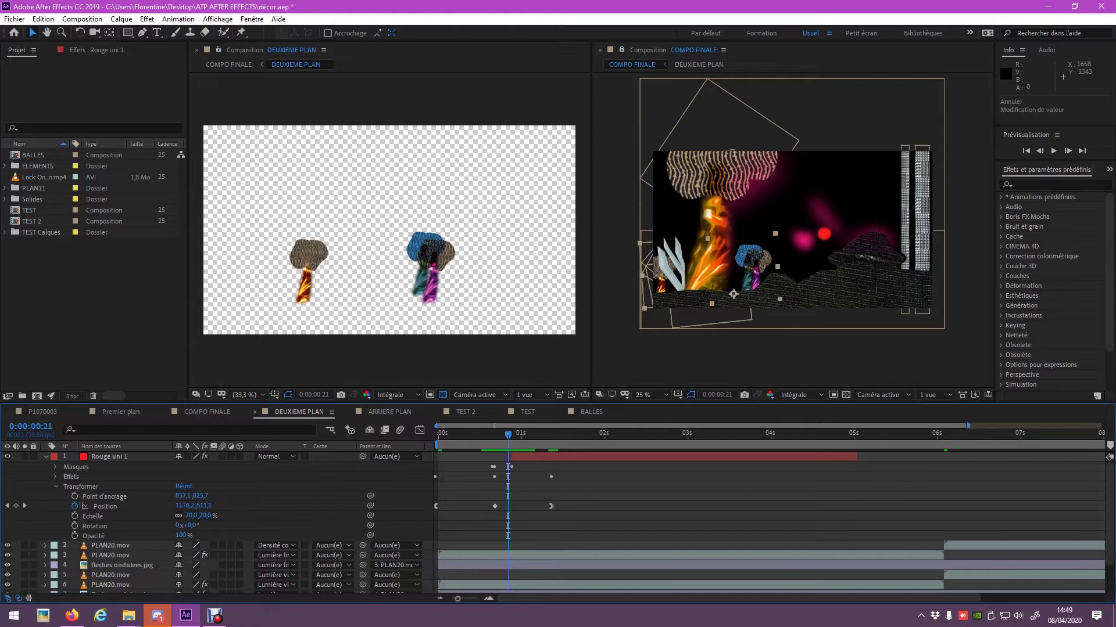
left_click(443, 222)
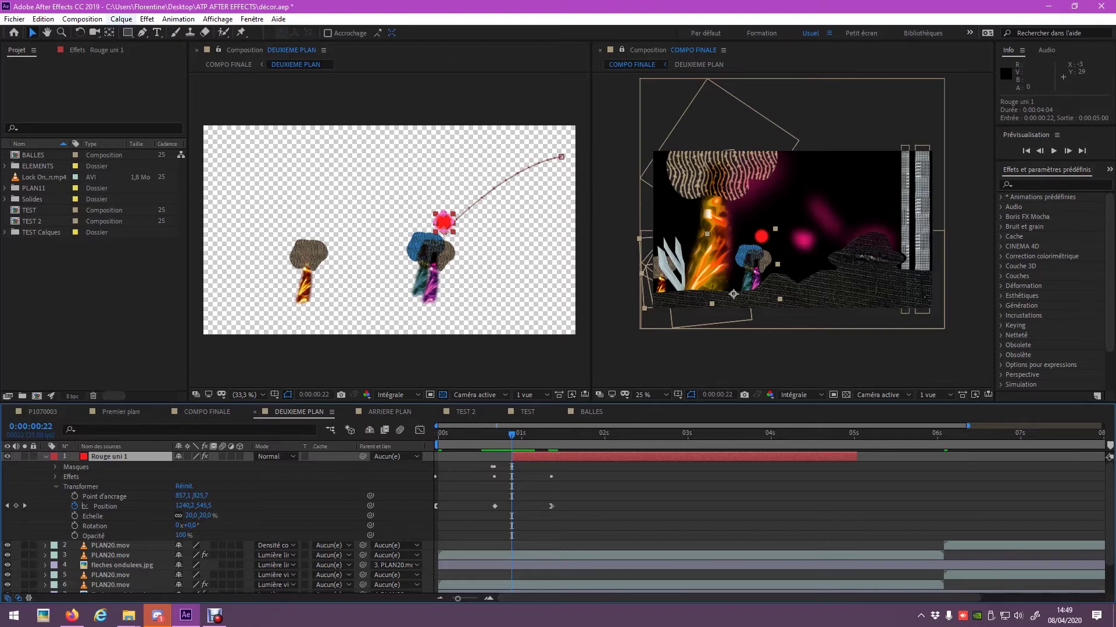
Step: Add a Nul 1 null object via Calque > Nouveau > Objet nul
left_click(121, 19)
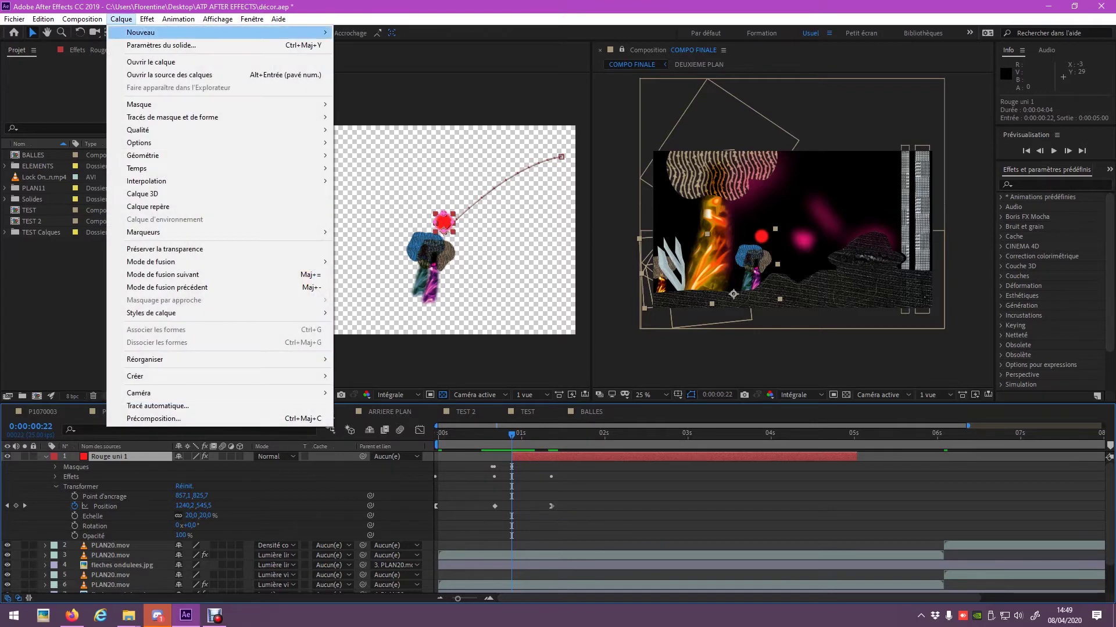
mouse_move(151, 33)
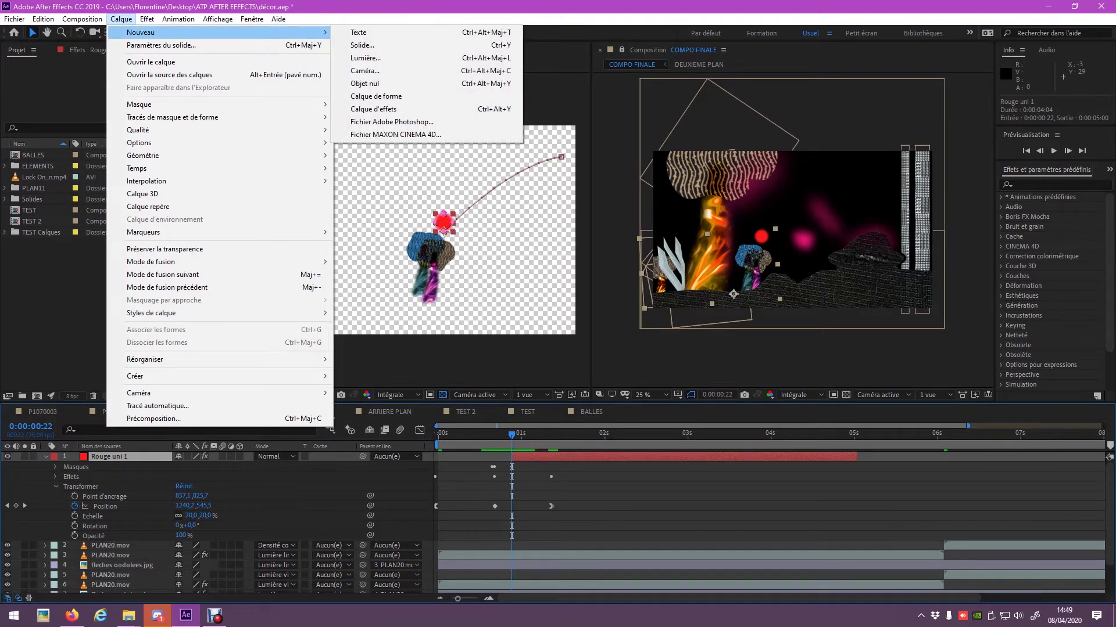
left_click(372, 84)
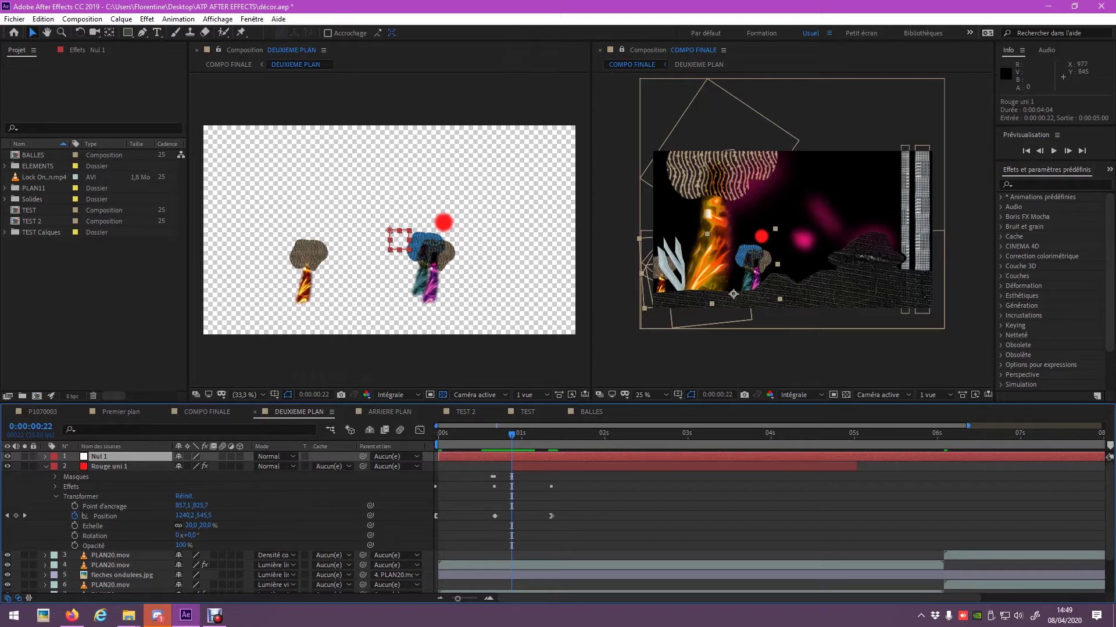
Step: Expand Nul 1's Transformer properties and parent Rouge uni 1 to it
left_click(45, 456)
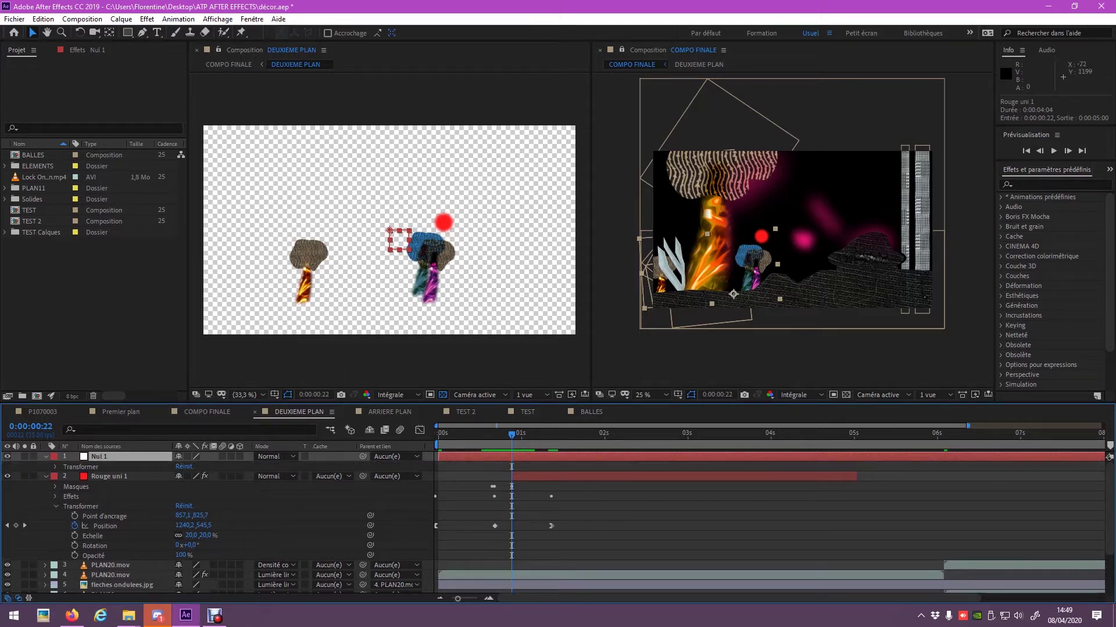
left_click(56, 467)
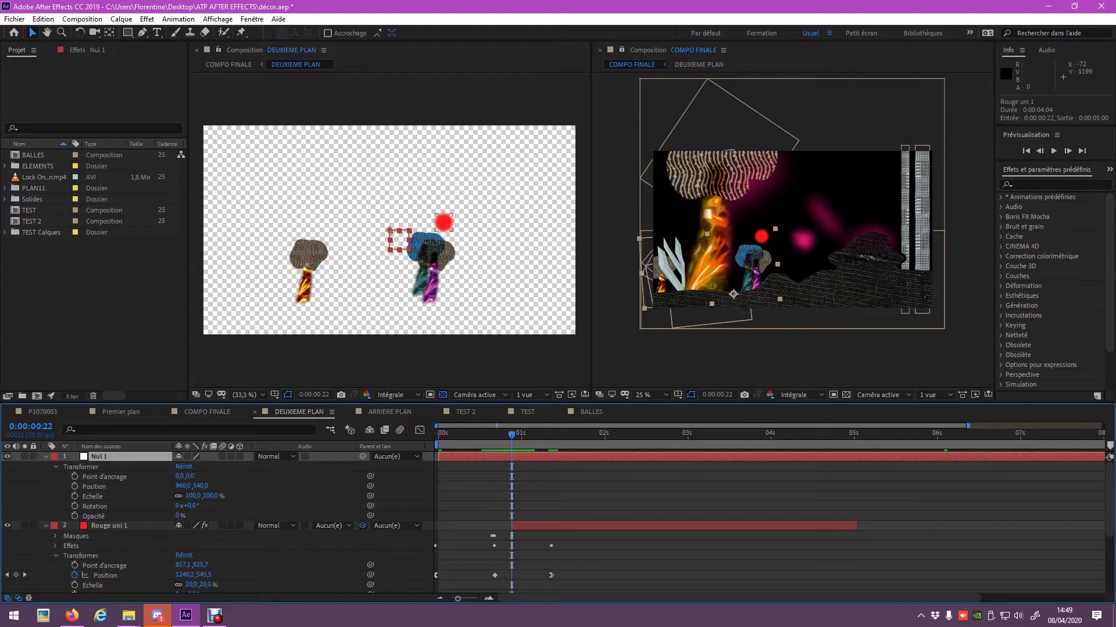
left_click_drag(362, 525, 116, 457)
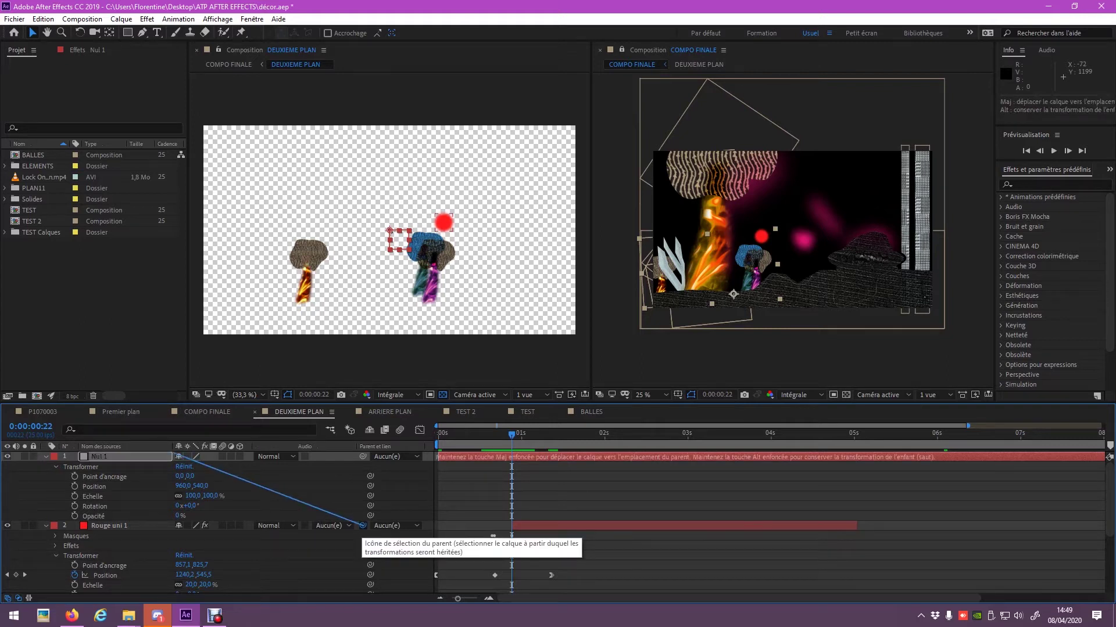
Step: Move Nul 1 right, trying X 1083 and 1289 before settling at 1413, and check the ball
mouse_move(181, 486)
left_mouse_down()
mouse_move(361, 486)
mouse_move(98, 486)
left_mouse_up()
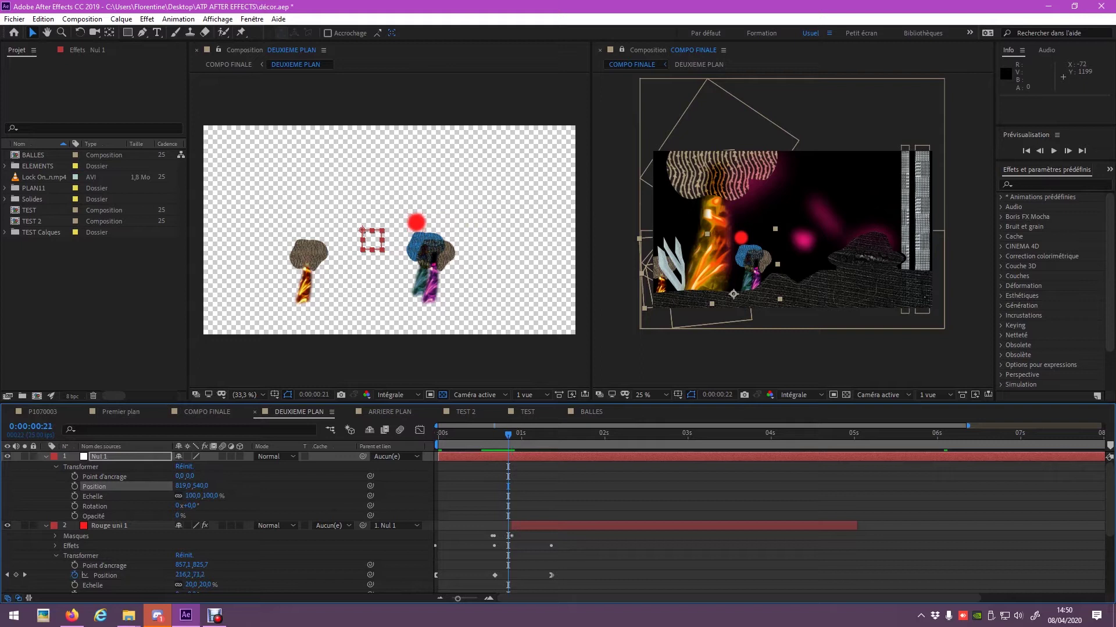
left_click(183, 486)
type("1083")
key("Return")
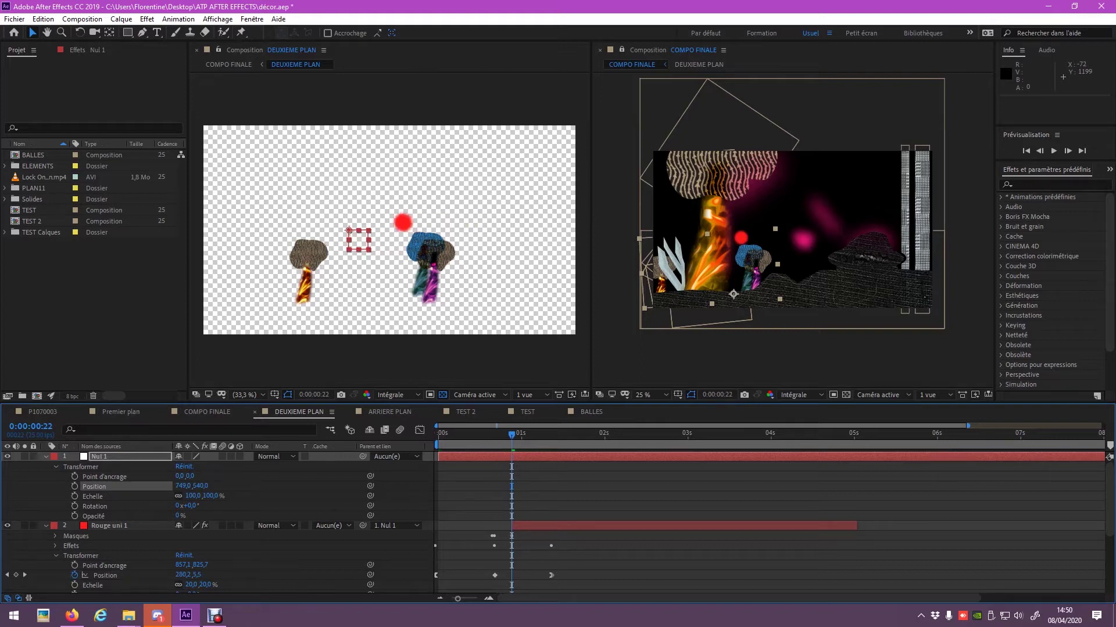
type("1289")
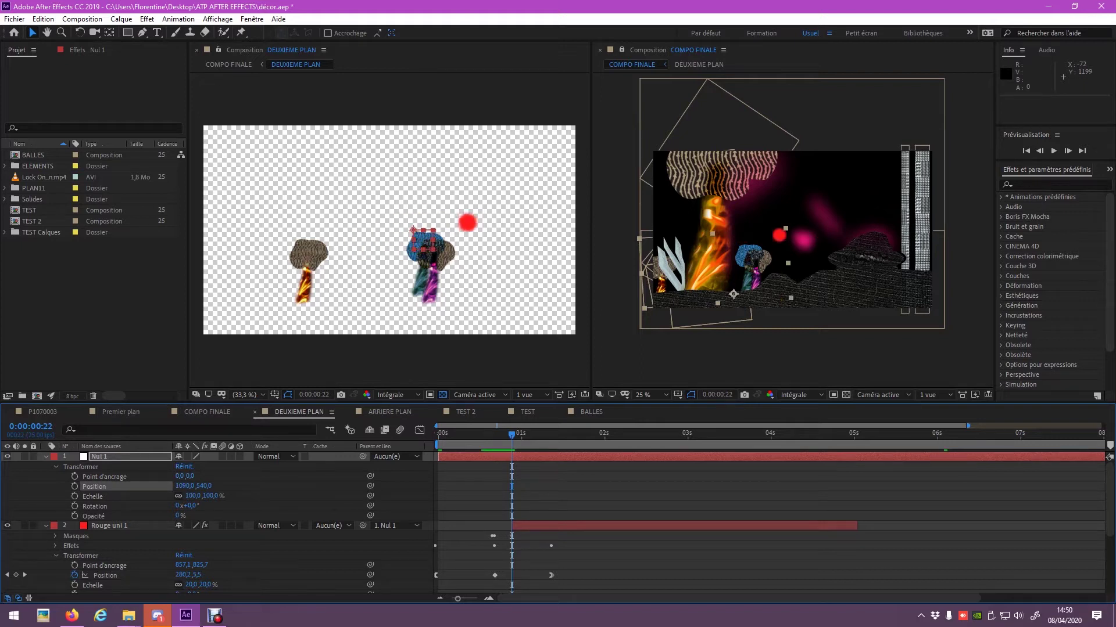
key("Return")
key("Page_Up")
key("Page_Down")
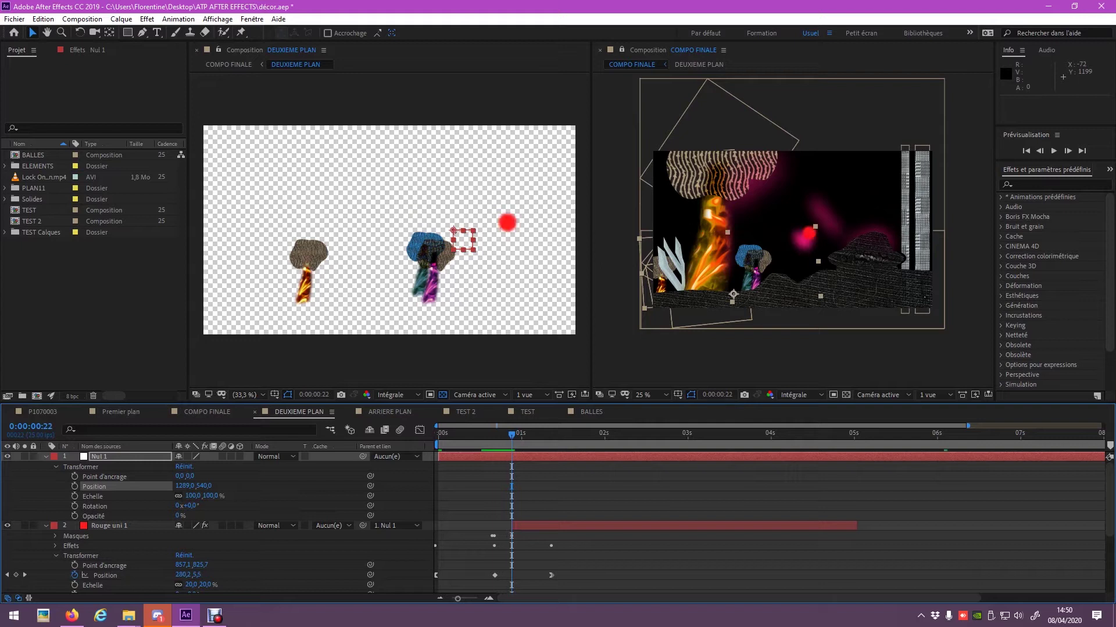
left_click_drag(183, 485, 255, 486)
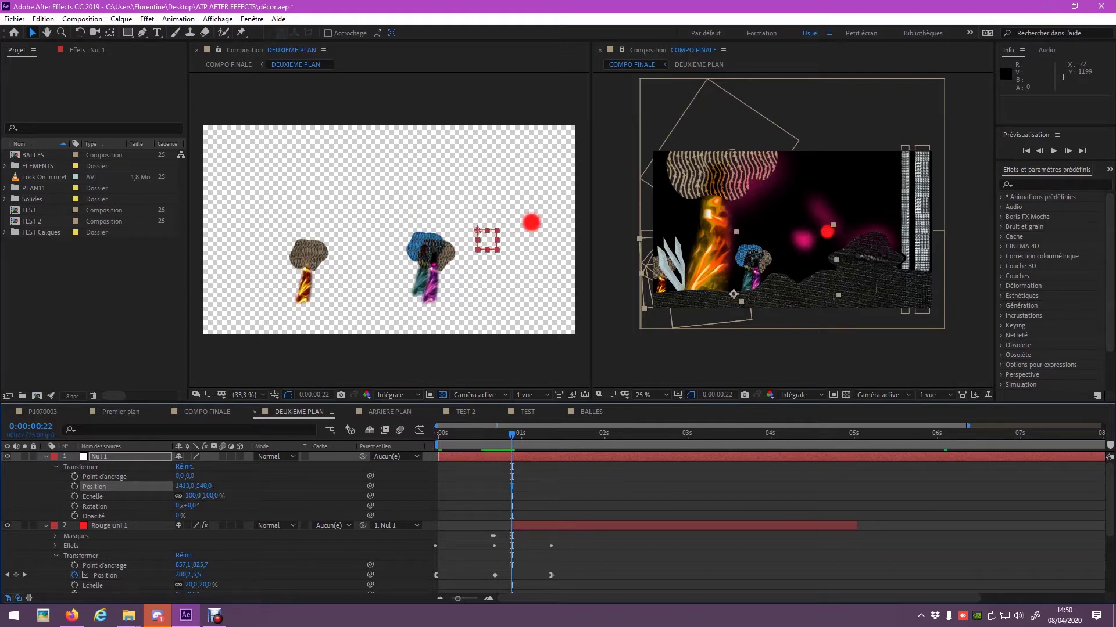
left_click_drag(512, 435, 475, 435)
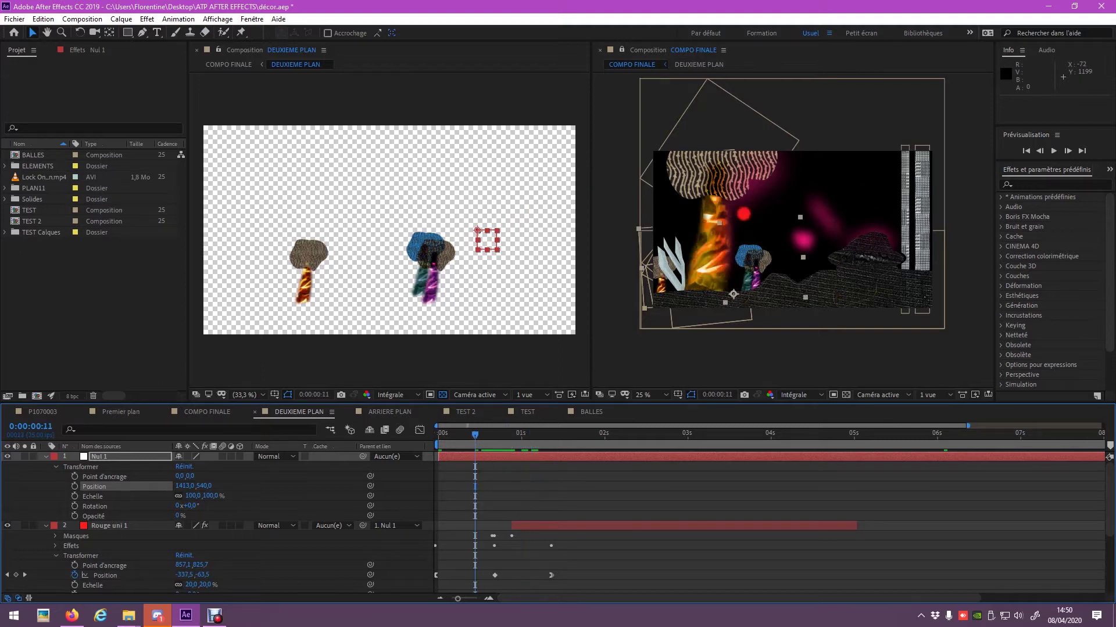
key("shift+Escape")
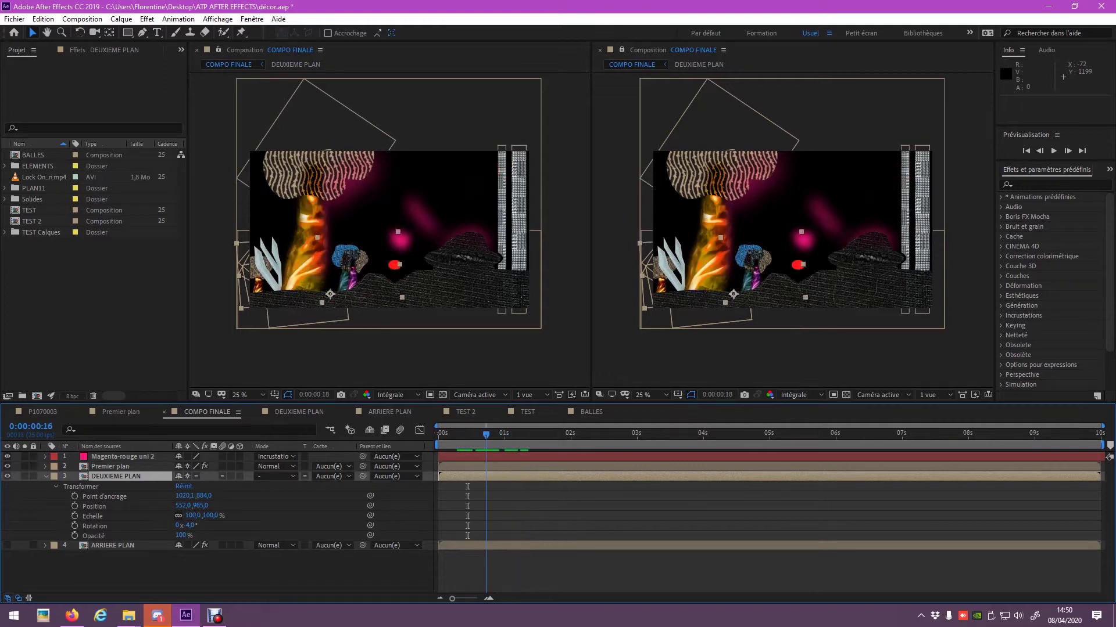
Step: Preview COMPO FINALE to check the red ball's arc, then go back to DEUXIEME PLAN
key("space")
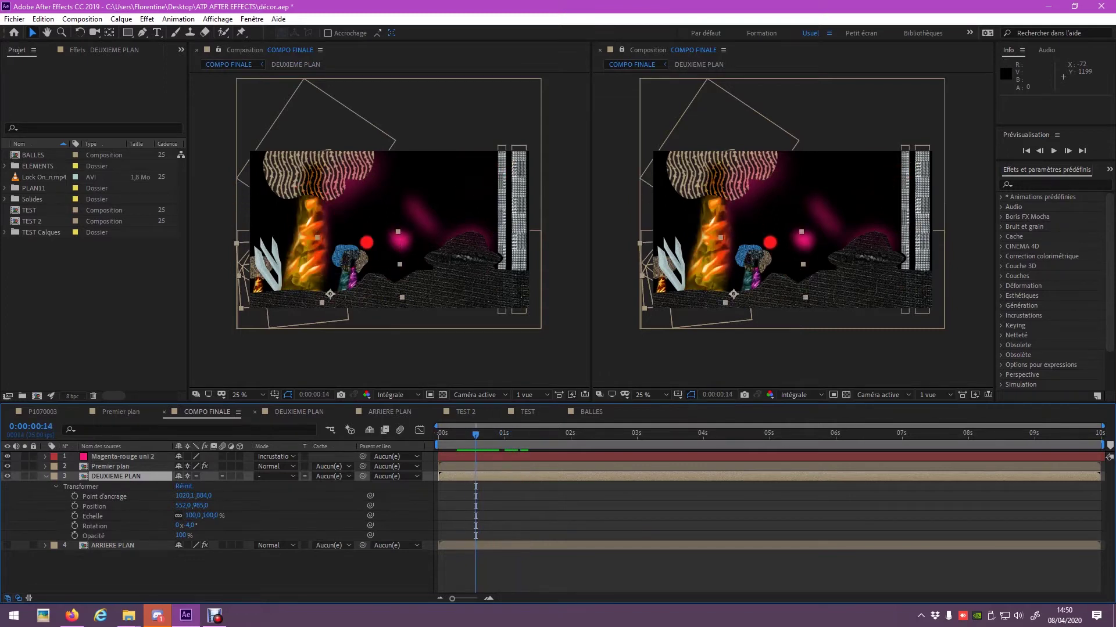
key("shift+Escape")
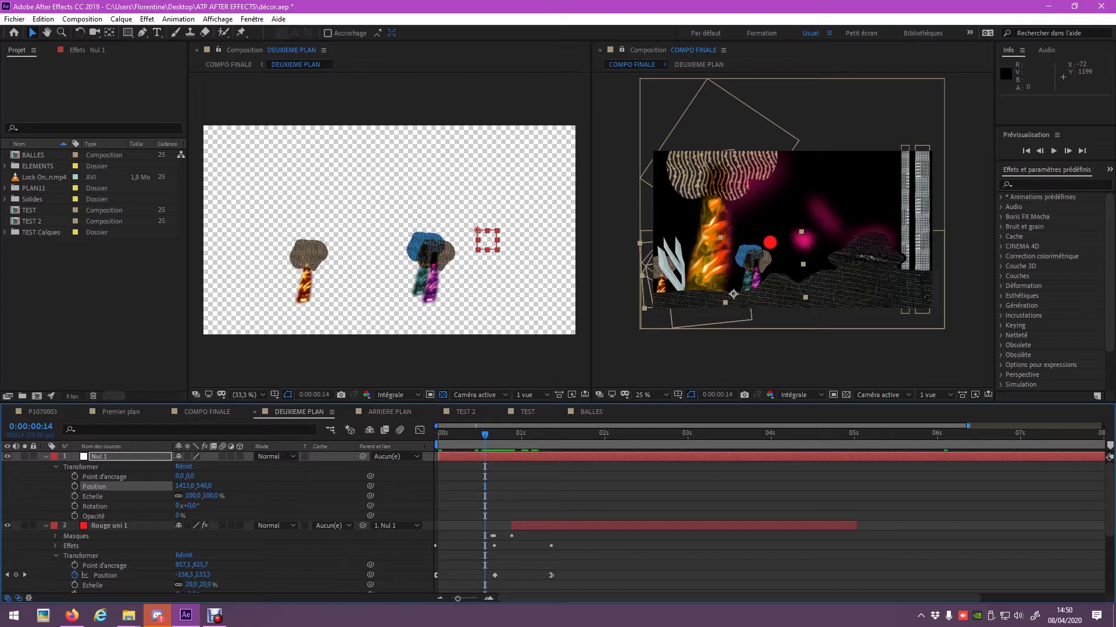
Step: Step through DEUXIEME PLAN's frames, select the Rouge uni 1 layer and preview the red ball's timing
key("space")
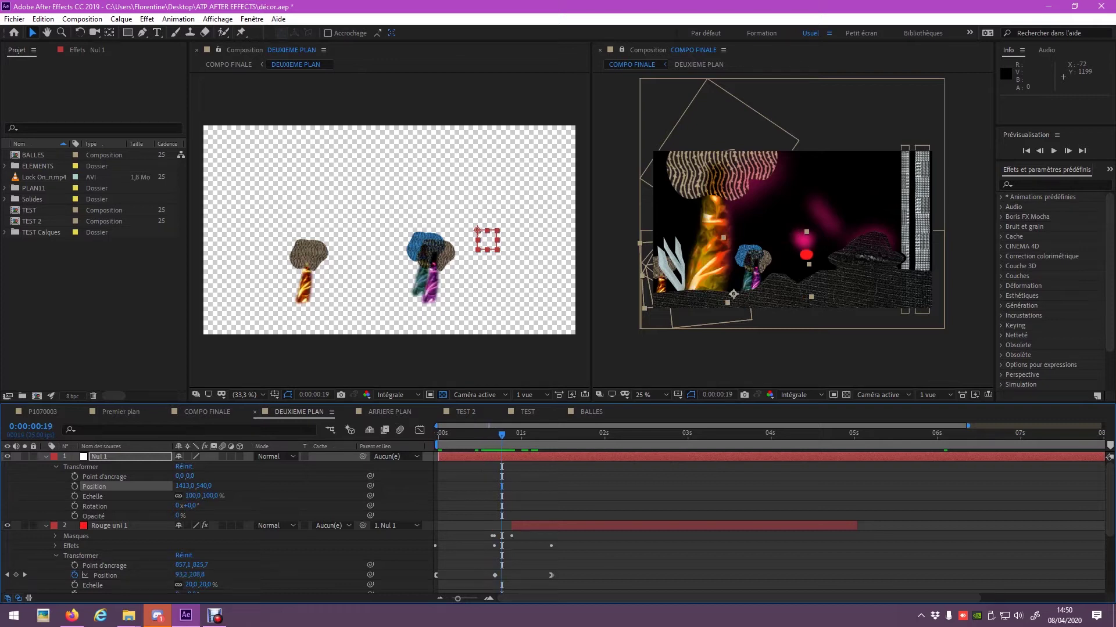
key("Page_Up")
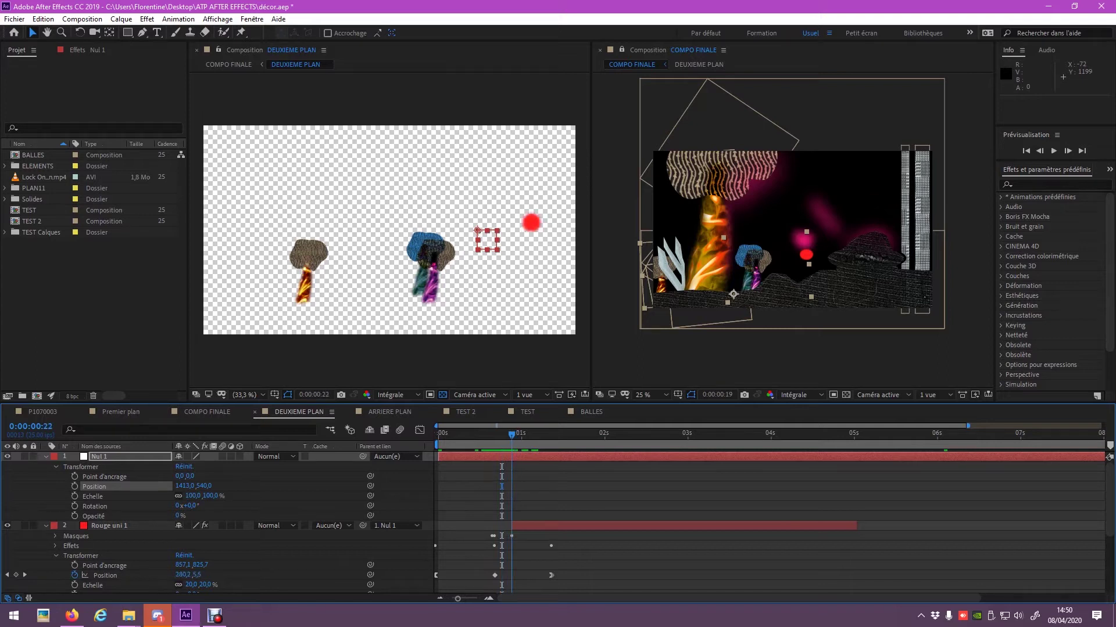
key("ctrl+Down")
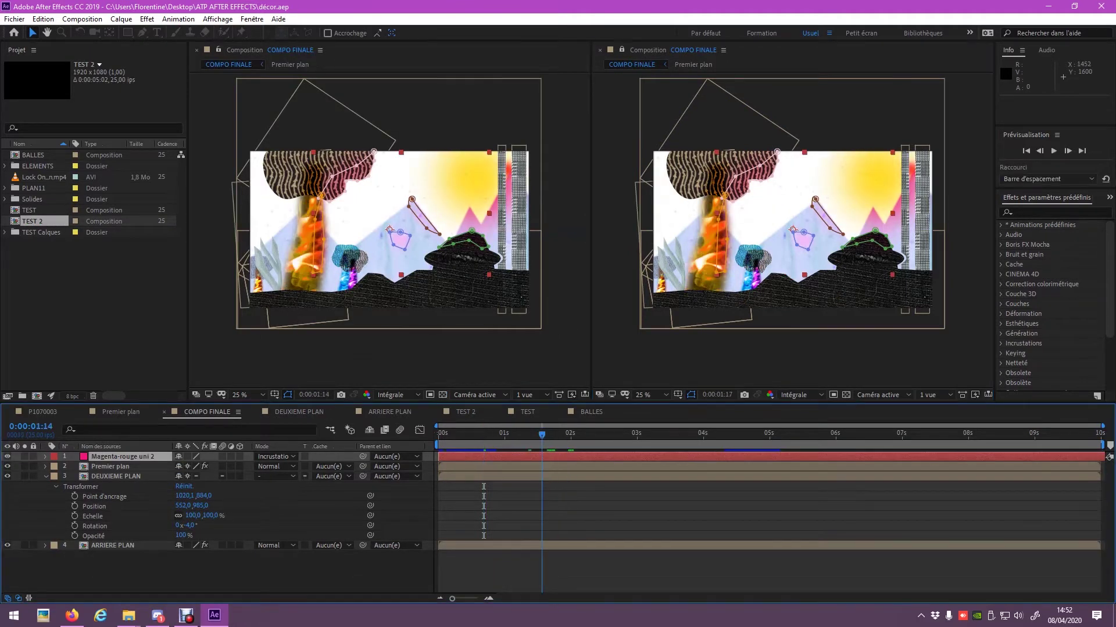
key("space")
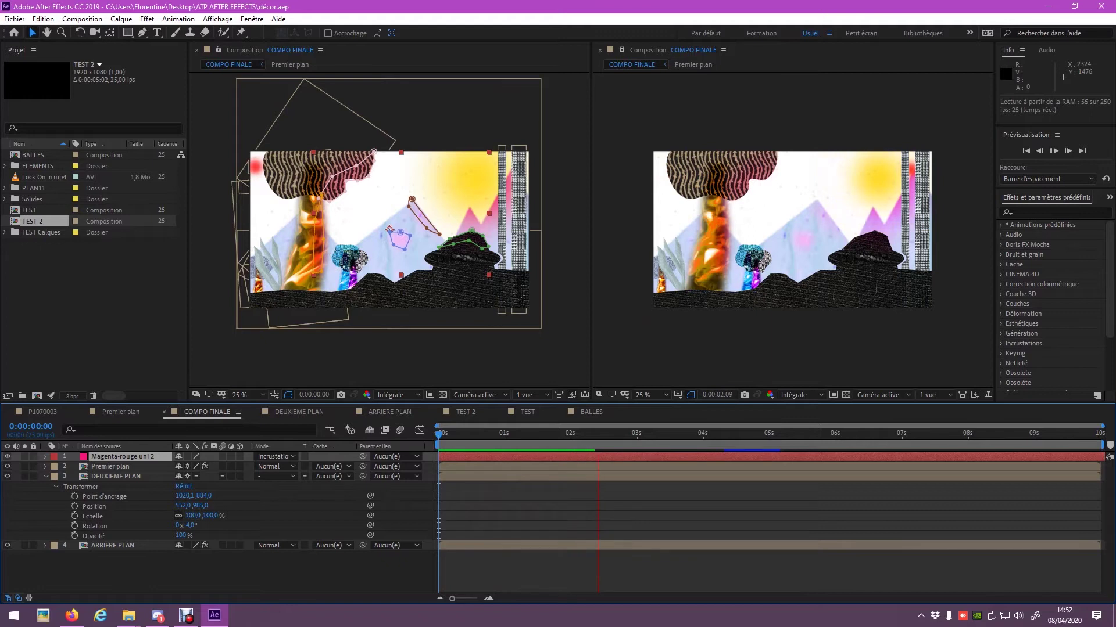
key("space")
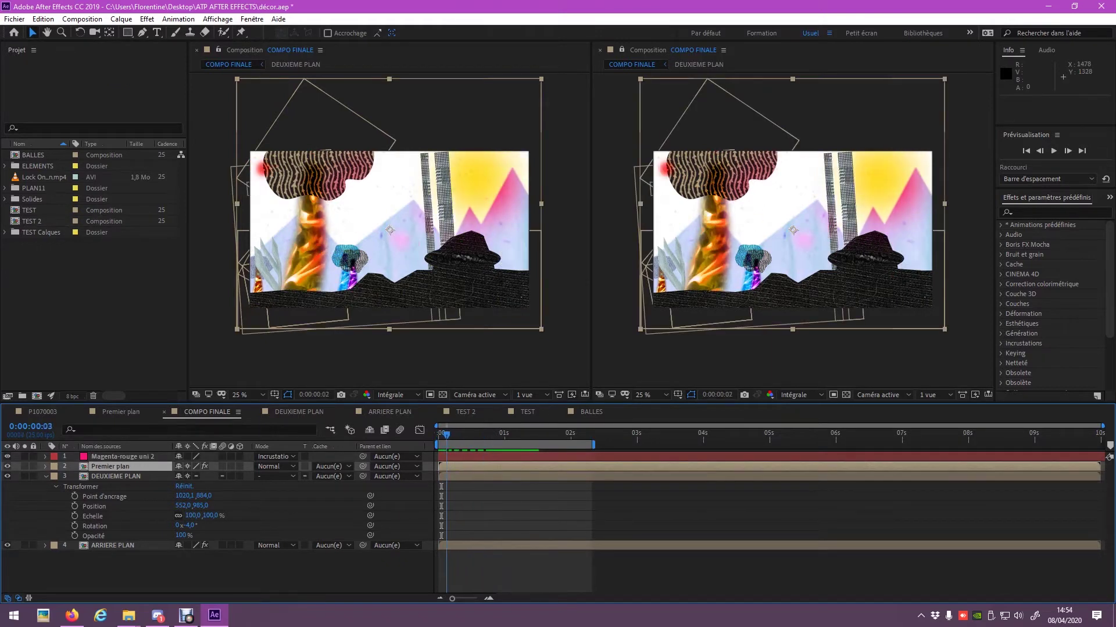
left_click(92, 516)
key("Page_Up")
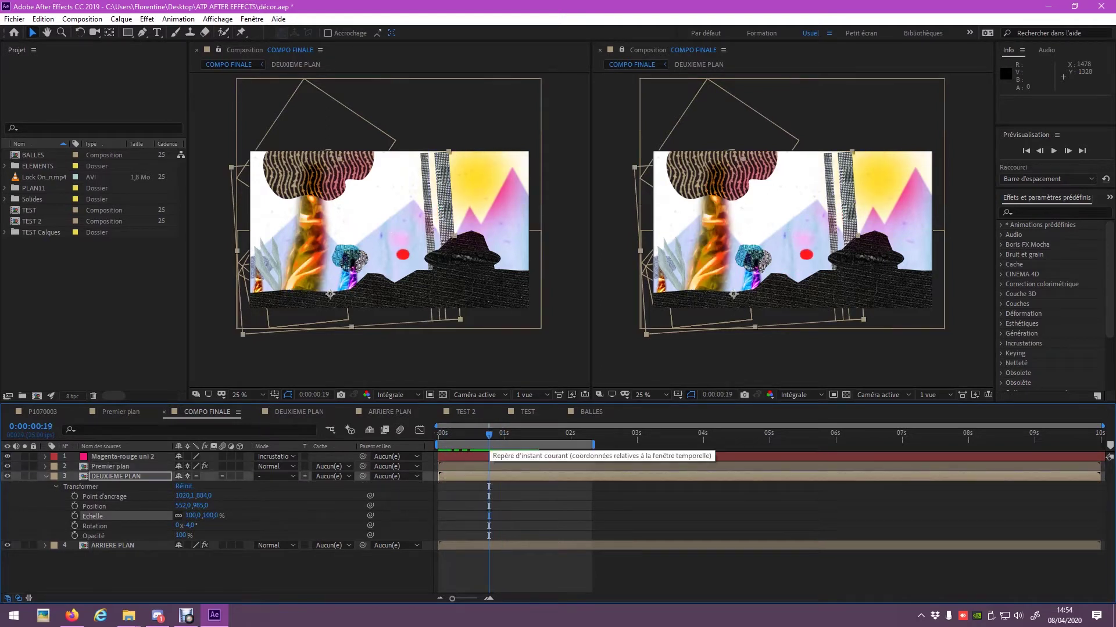
key("shift+Page_Up")
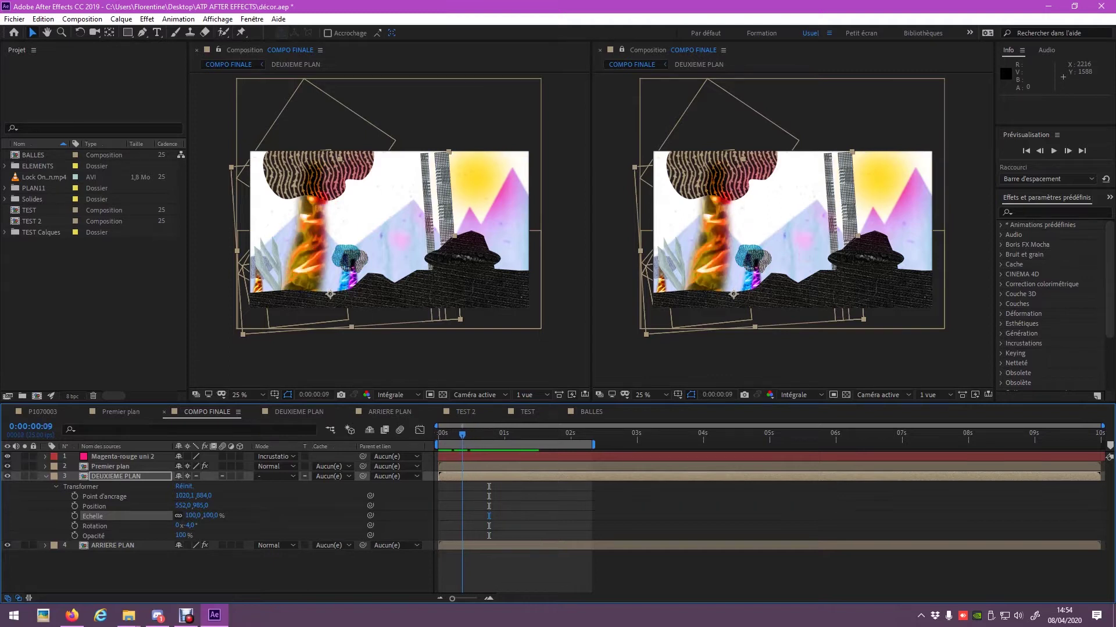
key("alt+shift+Left")
Step: Open Premier plan, move Rouge uni 1 to layer 1, then return to COMPO FINALE
double_click(110, 466)
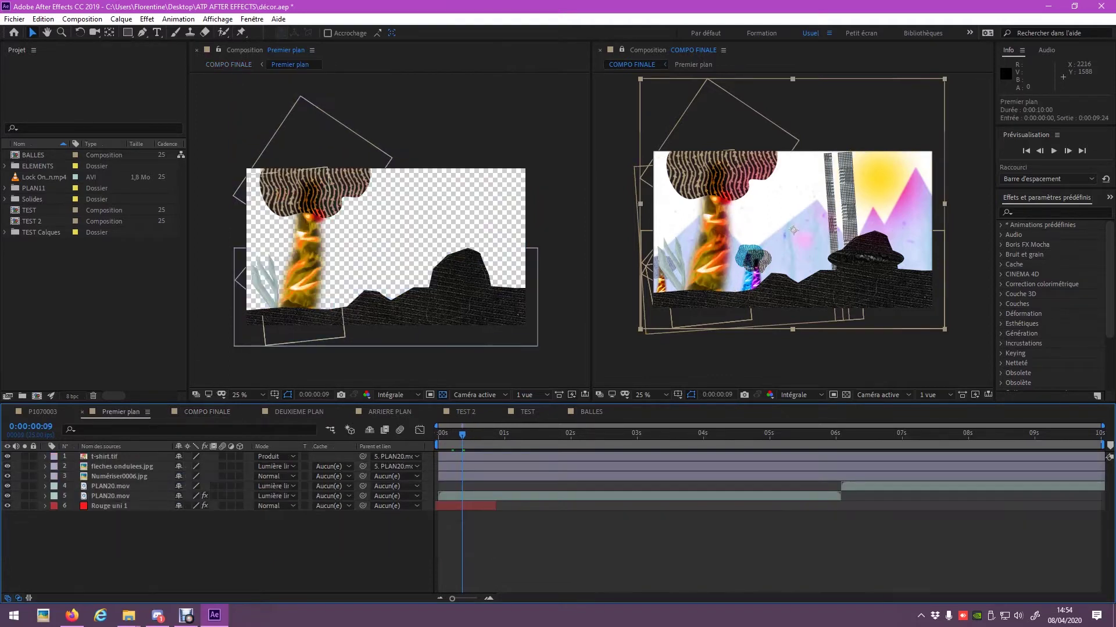
left_click_drag(109, 506, 108, 455)
key("space")
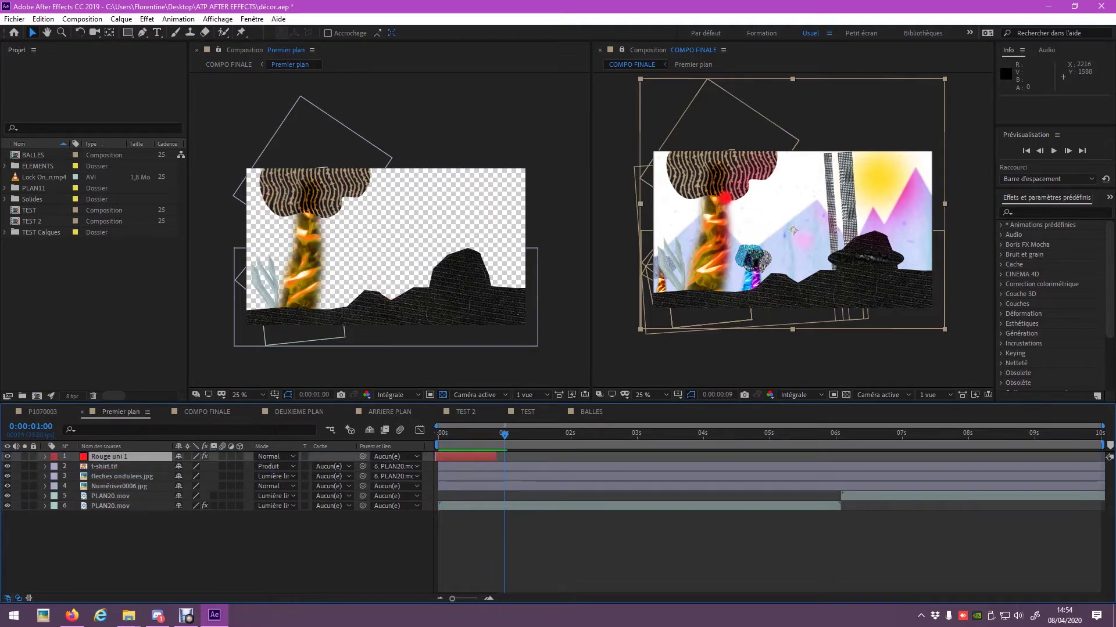
left_click(207, 412)
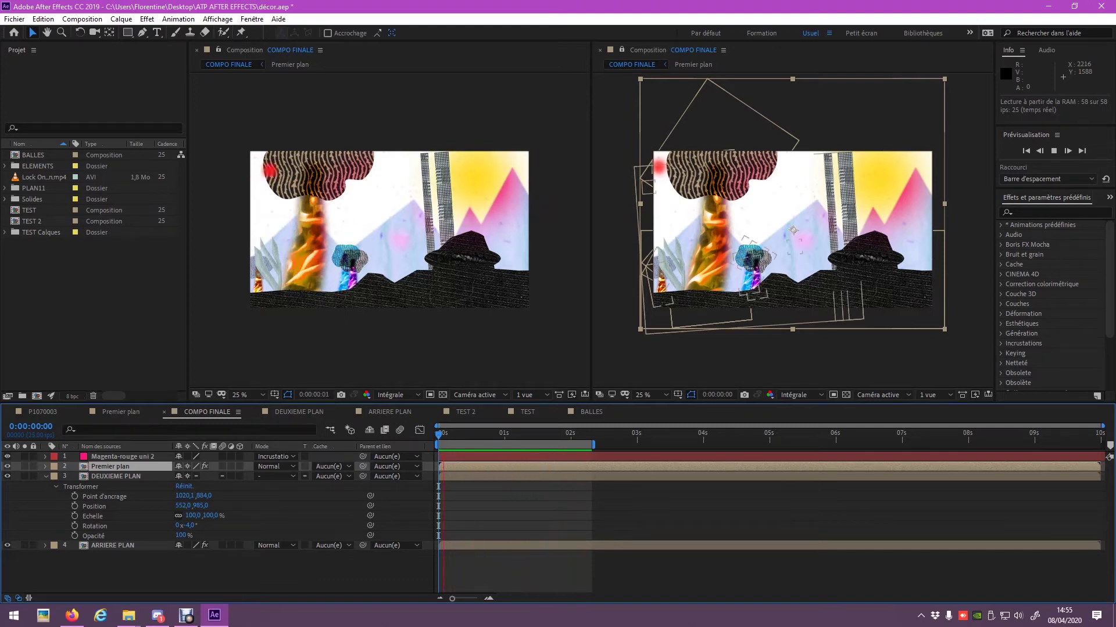
Step: Stop the preview and open Edition > Préférences > Cache de média et de disque
left_click(43, 19)
key("Escape")
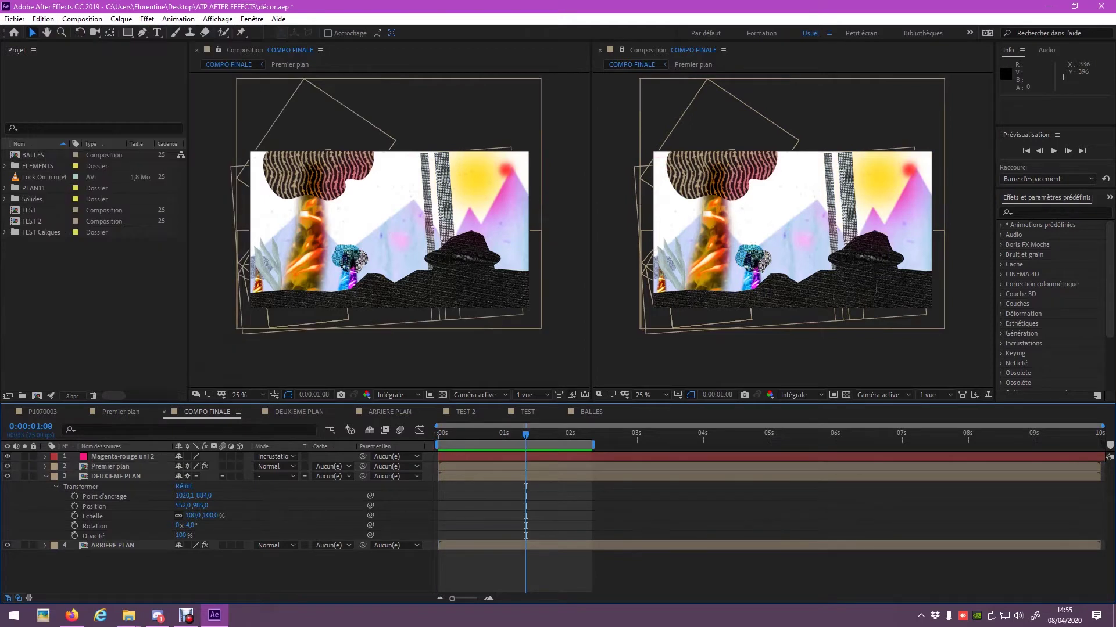
key("space")
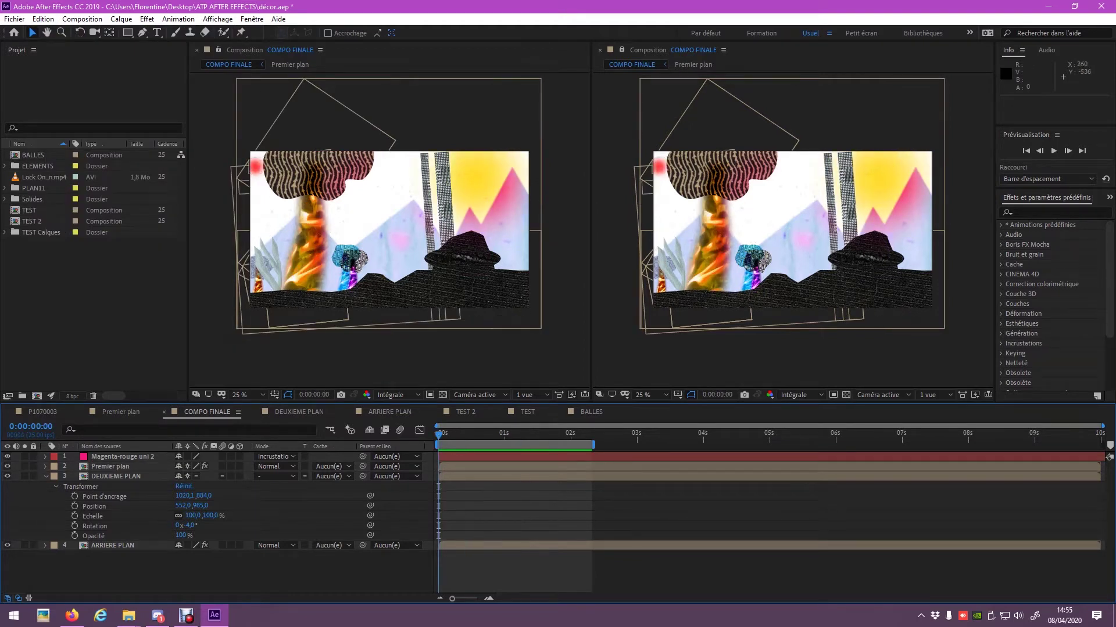
left_click(14, 19)
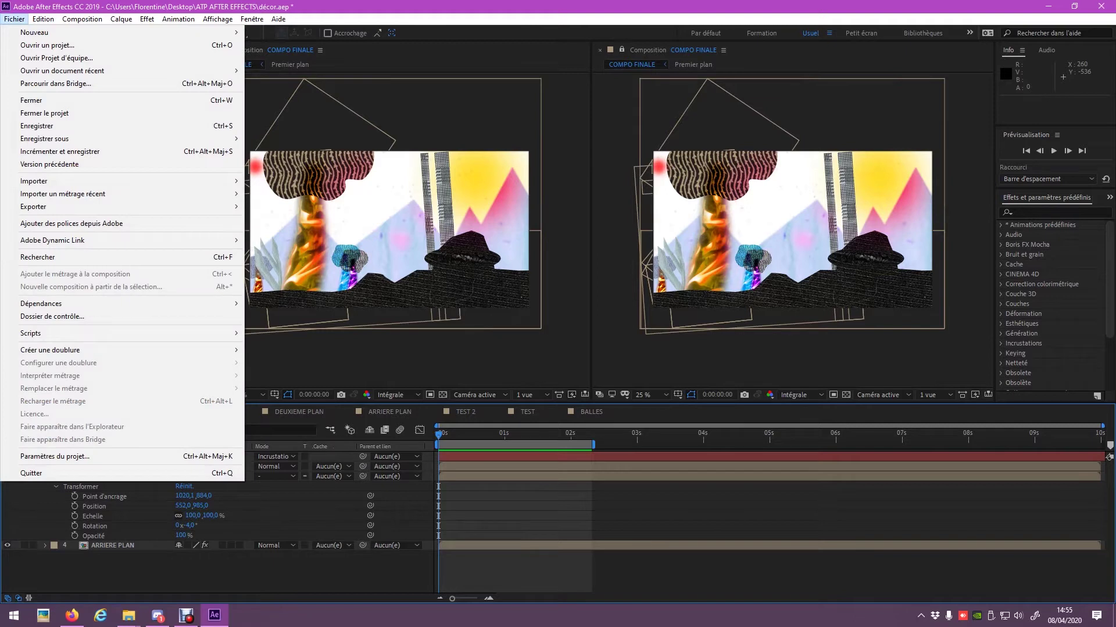
key("Escape")
left_click(43, 18)
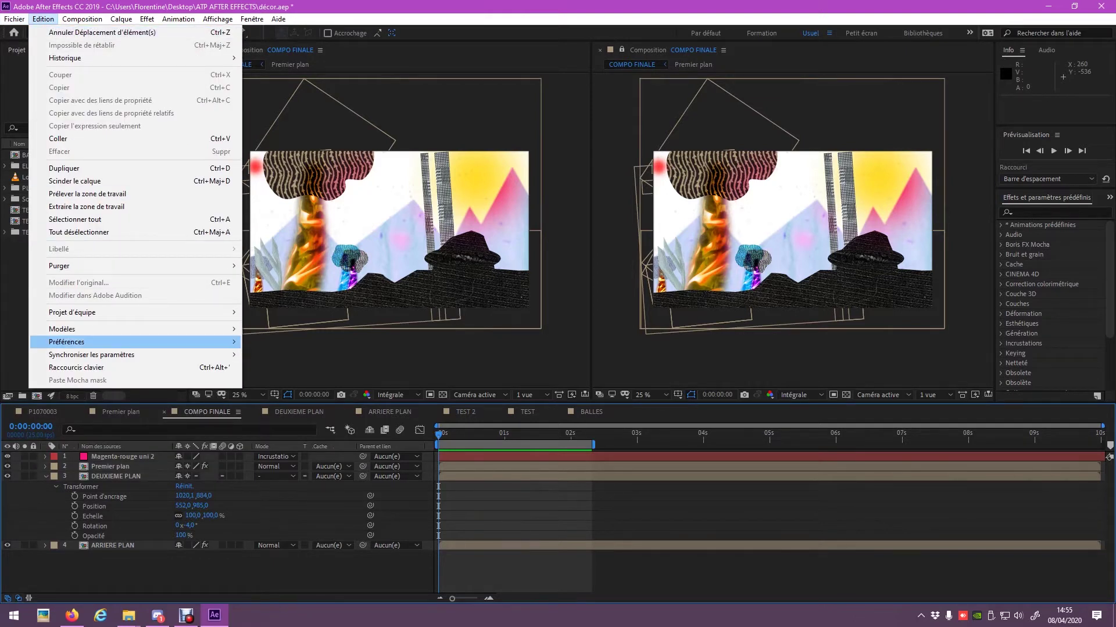
mouse_move(66, 341)
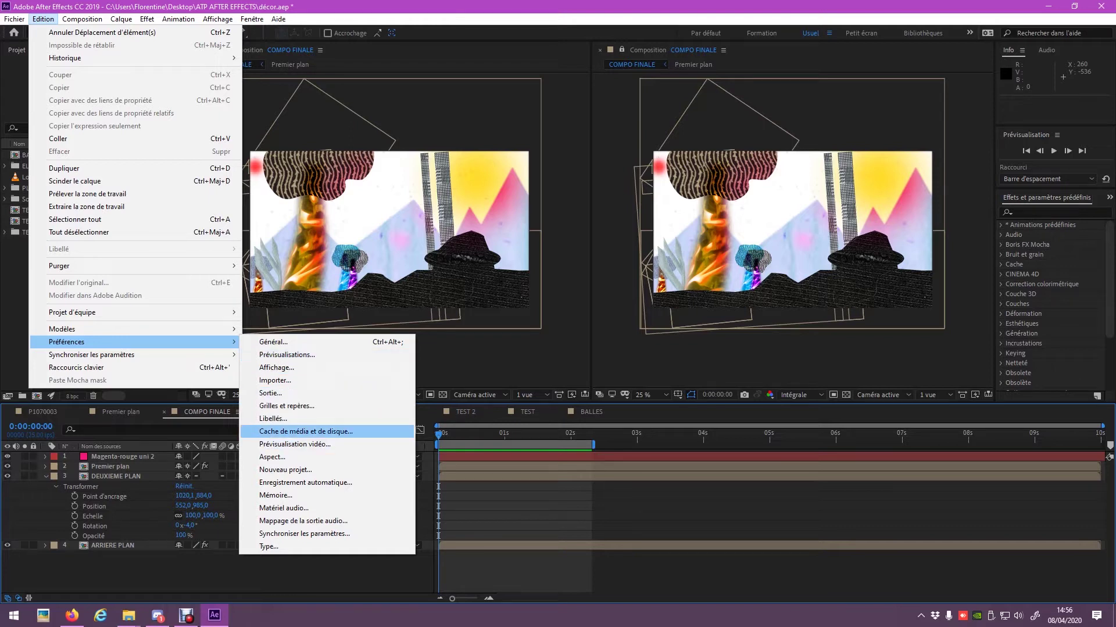
left_click(306, 431)
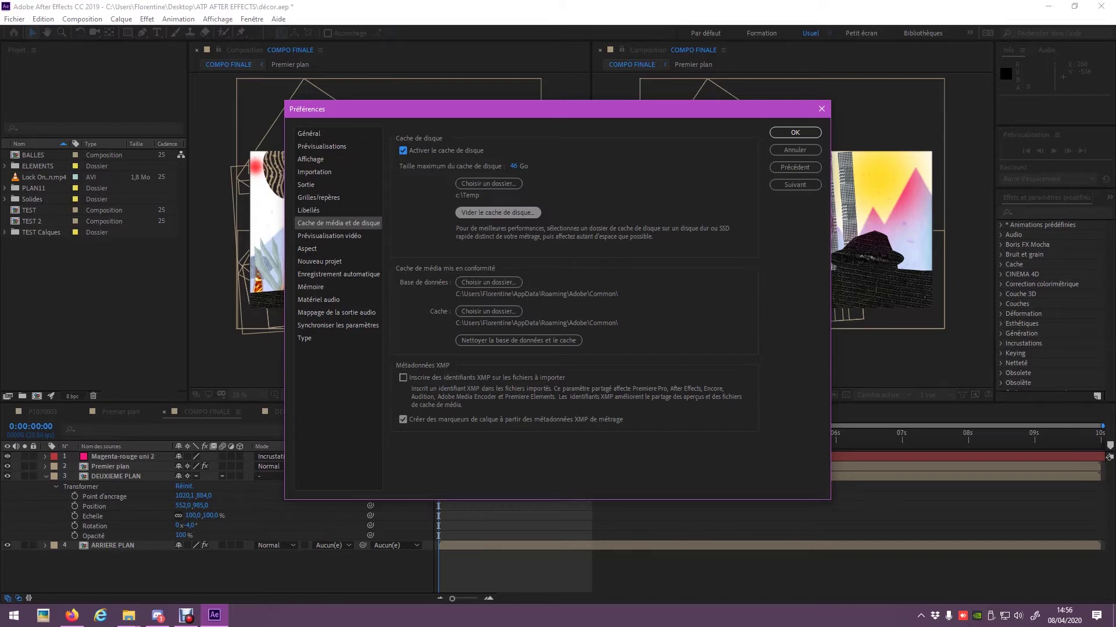
Step: Empty the disk cache, set its maximum to 50 Go, clean the media cache database, then close Preferences
left_click(497, 212)
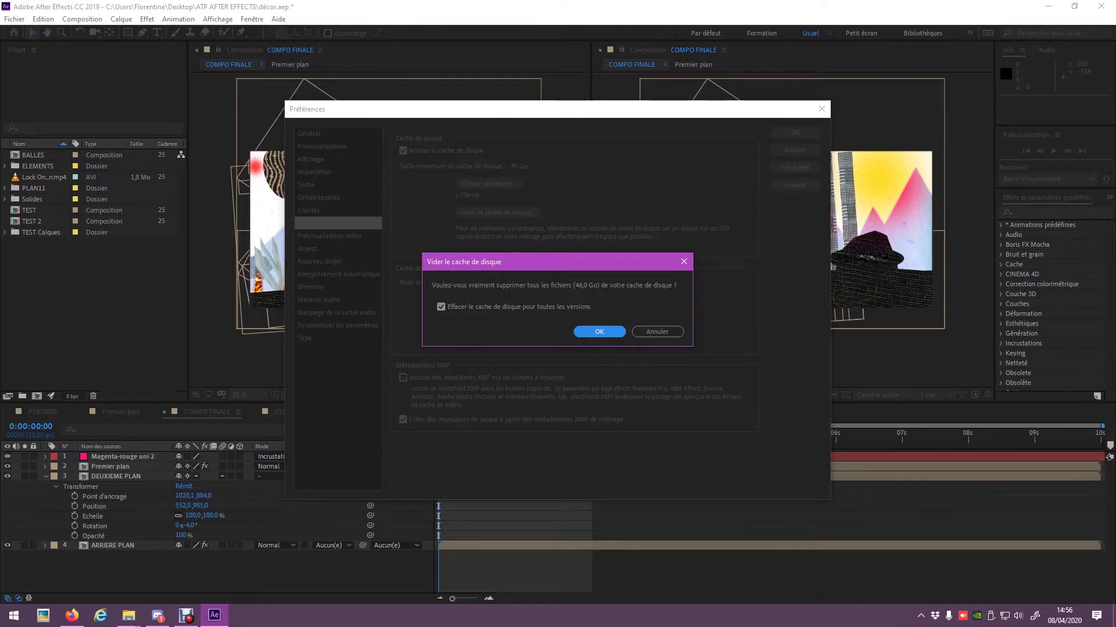
key("Return")
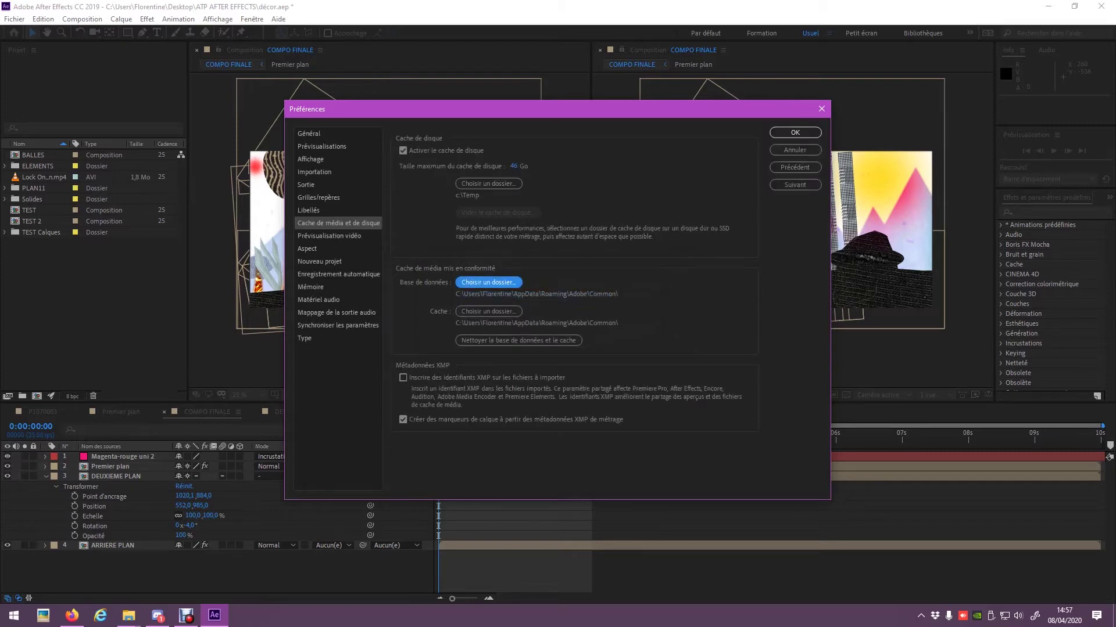
left_click(514, 166)
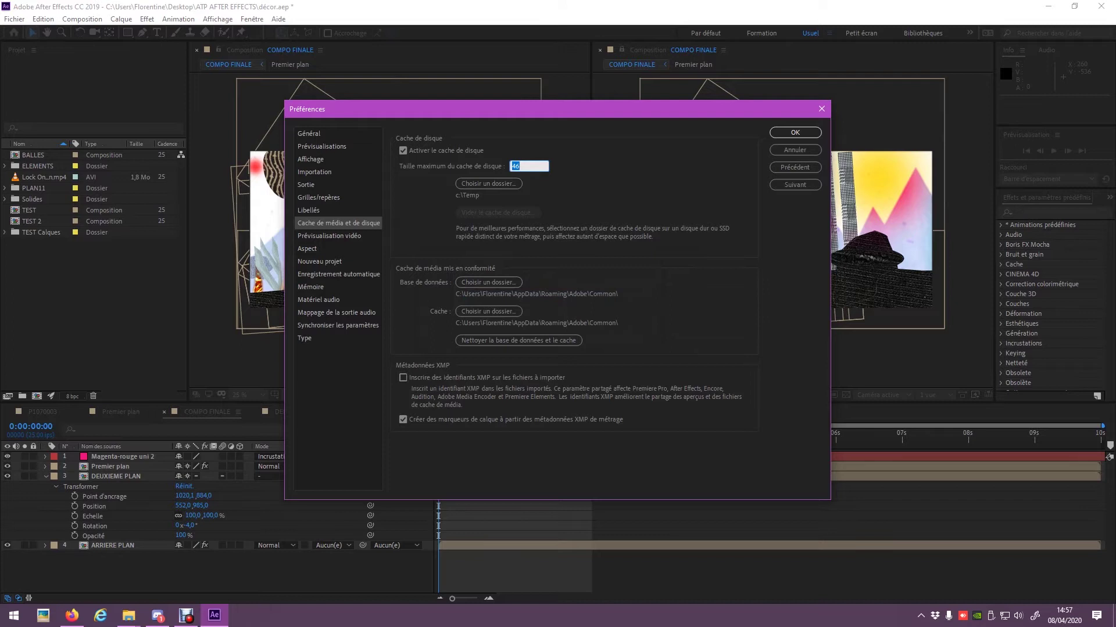
type("50")
key("Tab")
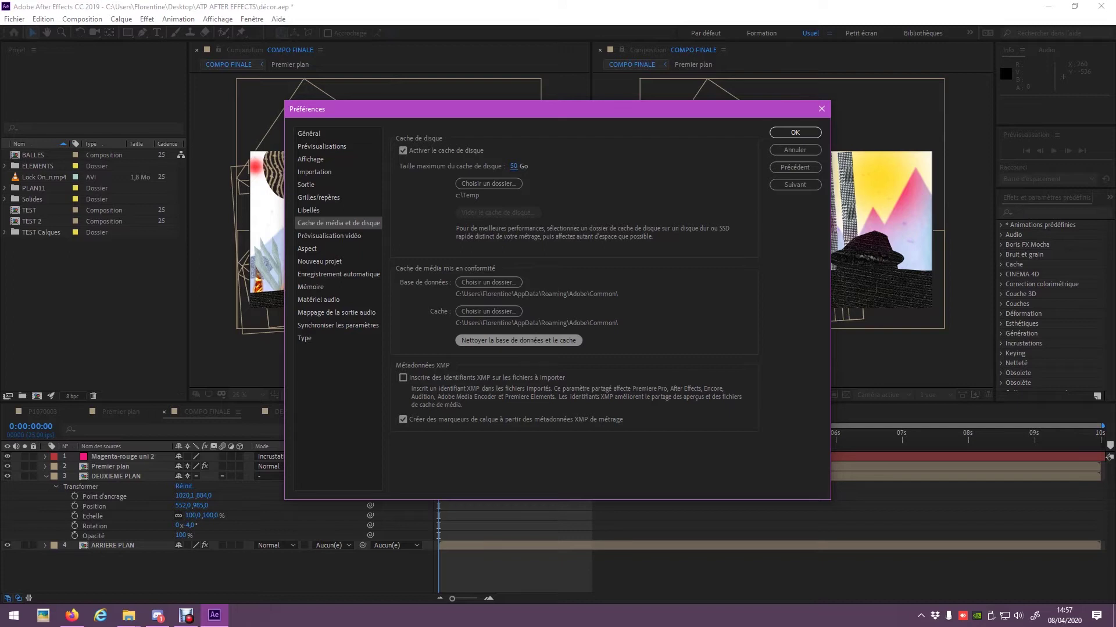
left_click(518, 341)
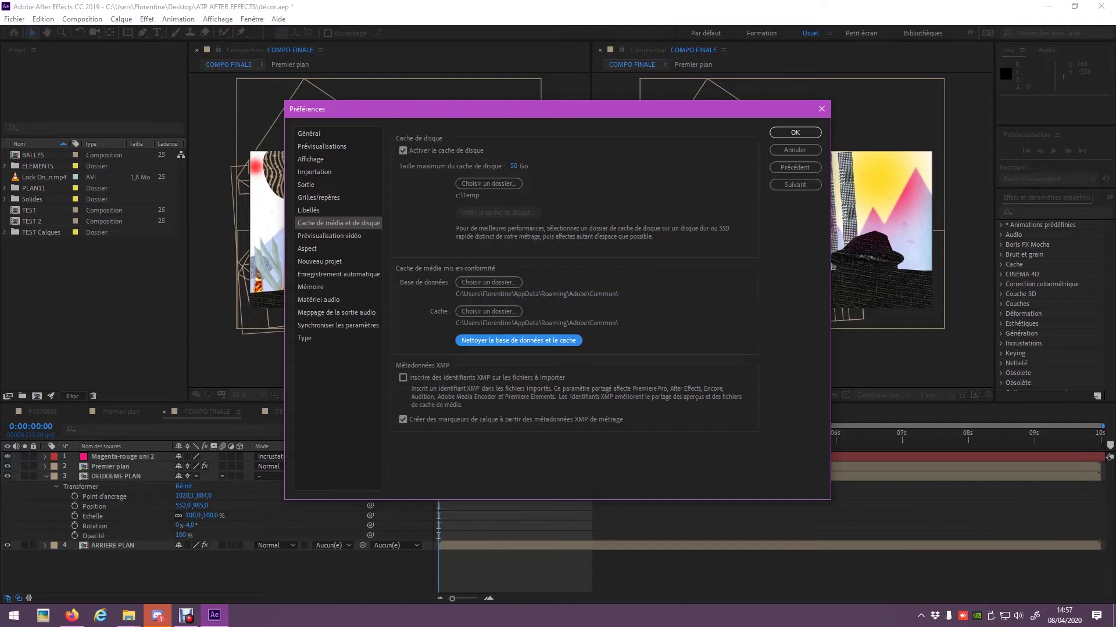
key("Return")
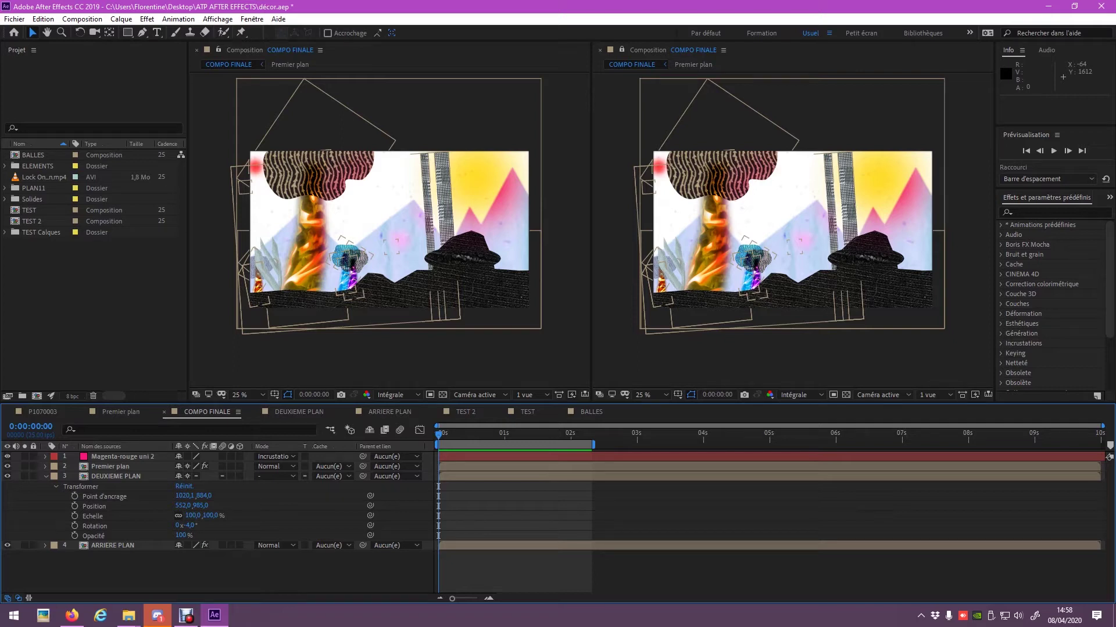
Step: Collapse DEUXIEME PLAN's transform properties, check its layer context menu, then open the Fenêtre menu
mouse_move(157, 616)
left_click(46, 476)
left_click(119, 476)
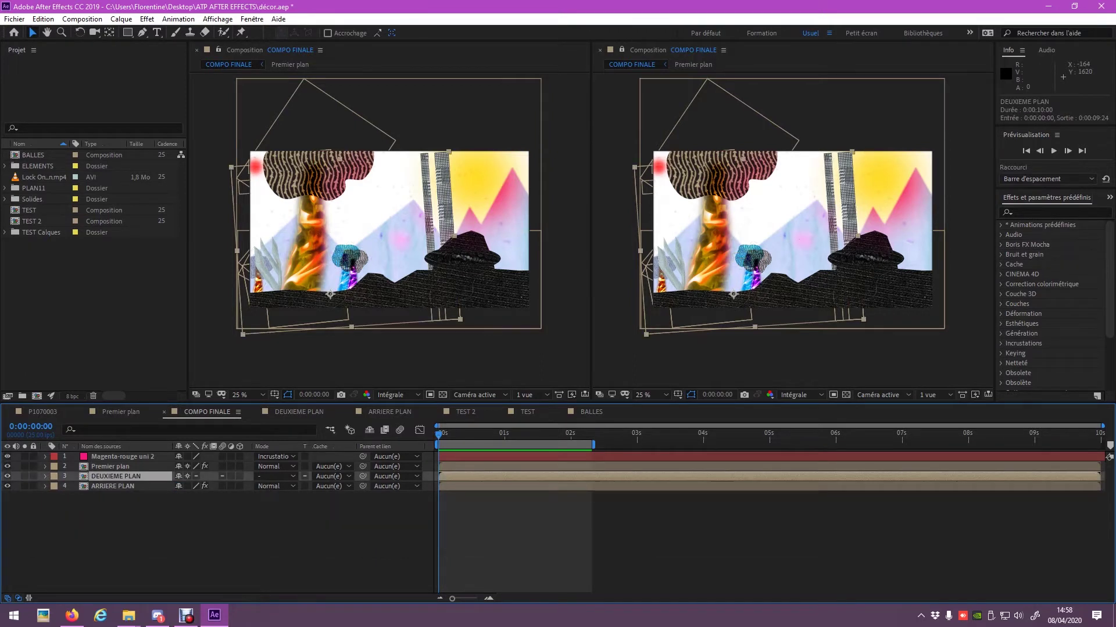
right_click(121, 476)
mouse_move(174, 327)
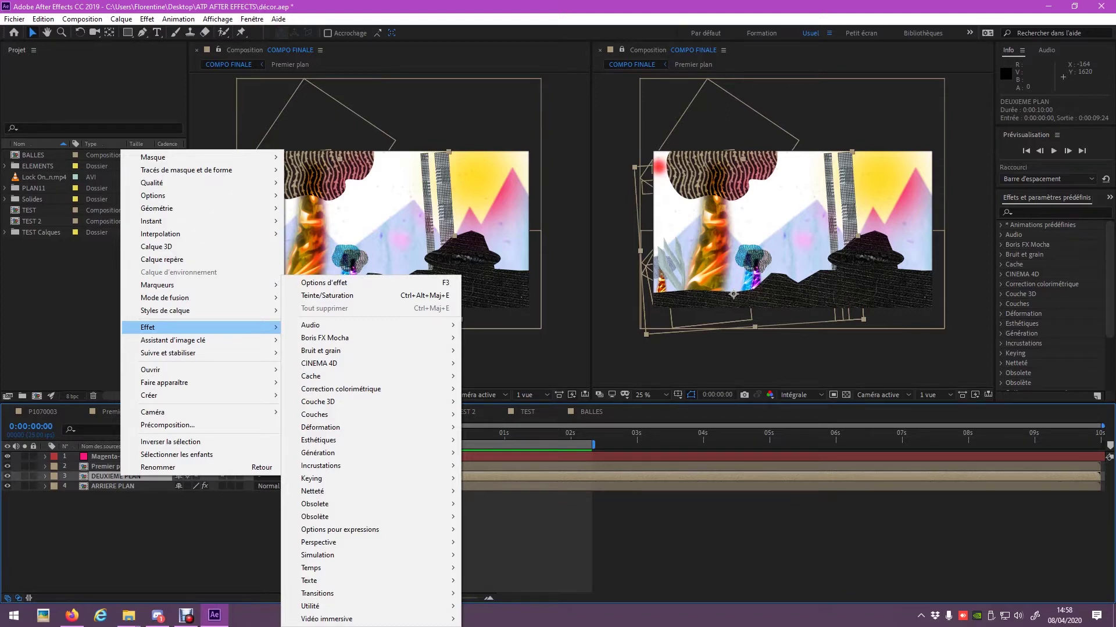
key("Escape")
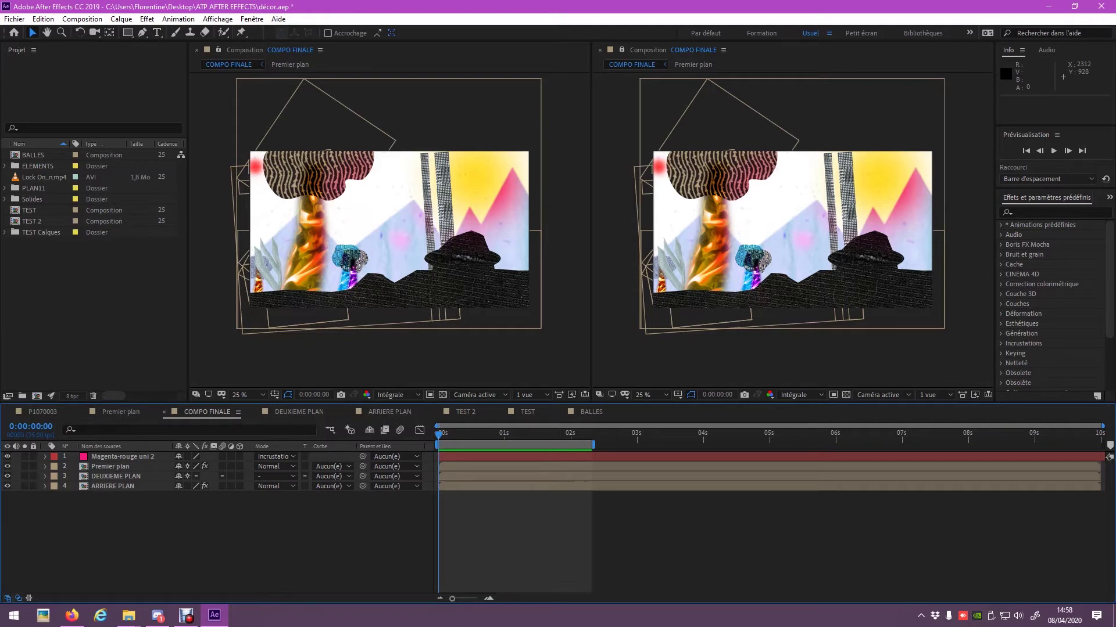
left_click(252, 19)
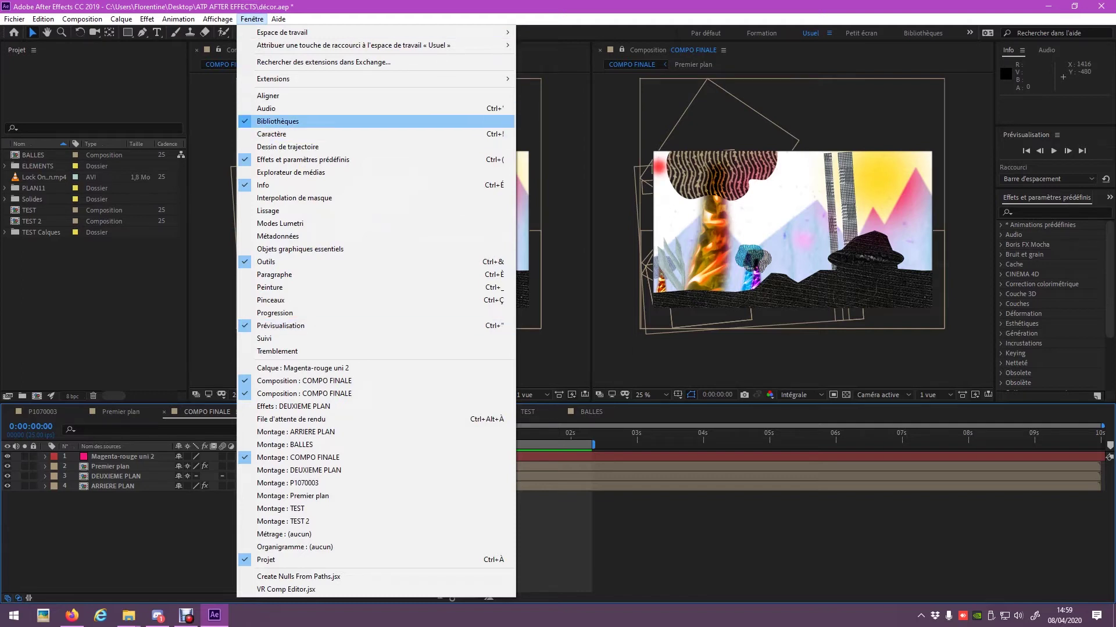
Step: Close the Effets et paramètres prédéfinis panel and bring it back from the Fenêtre menu
left_click(303, 159)
left_click(251, 19)
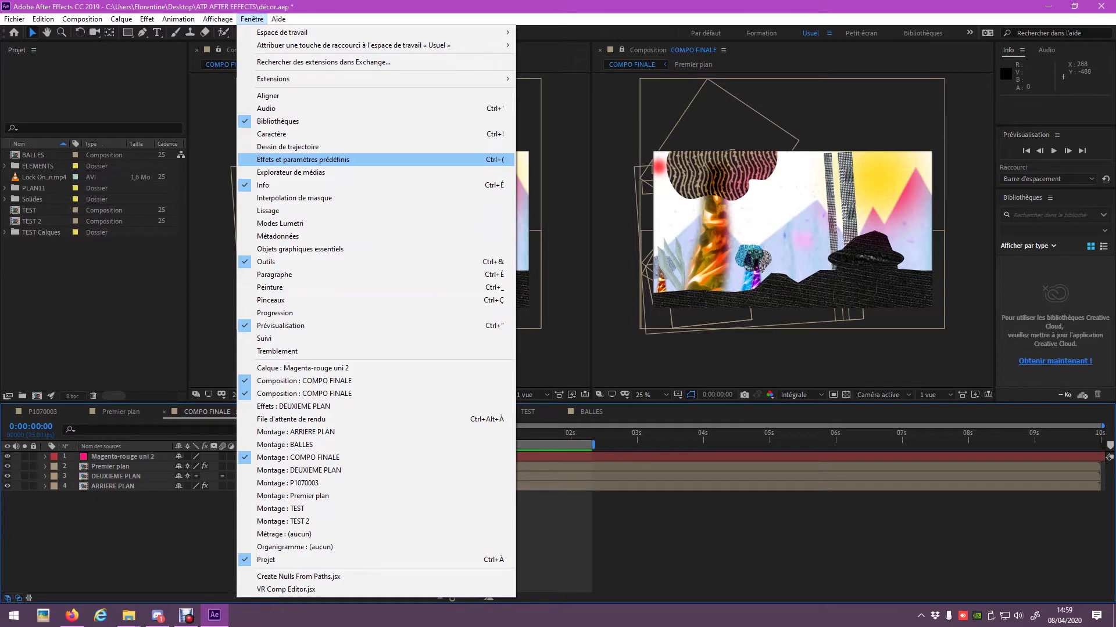
key("Return")
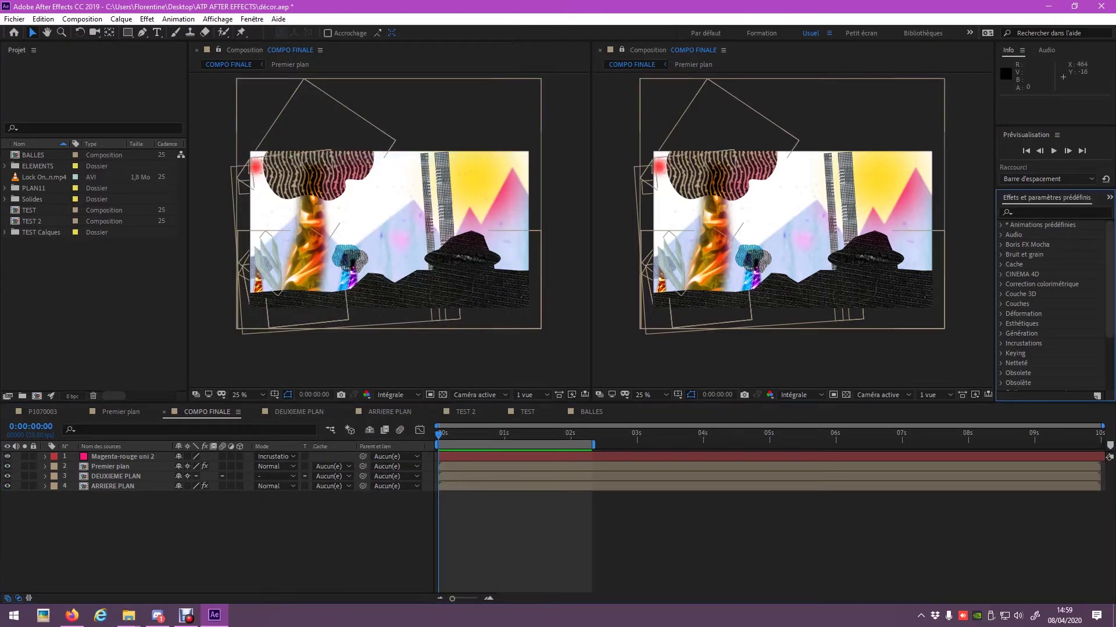
Step: Search the effects for 'flou ga' and select Flou gaussien (hérité)
scroll(1052, 305, "down", 3)
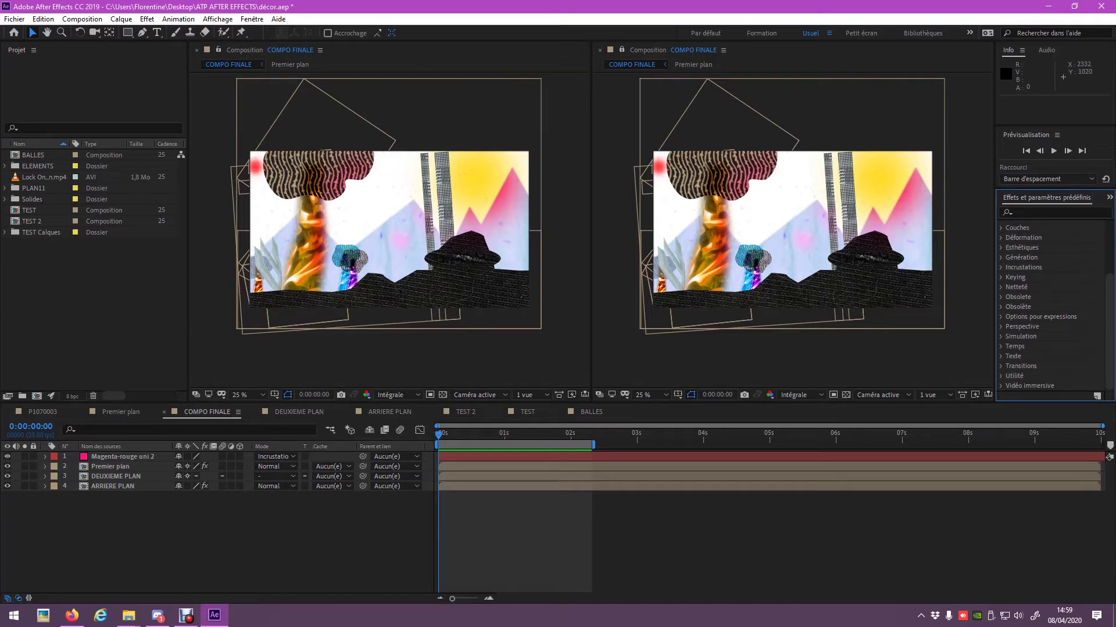
left_click(1040, 212)
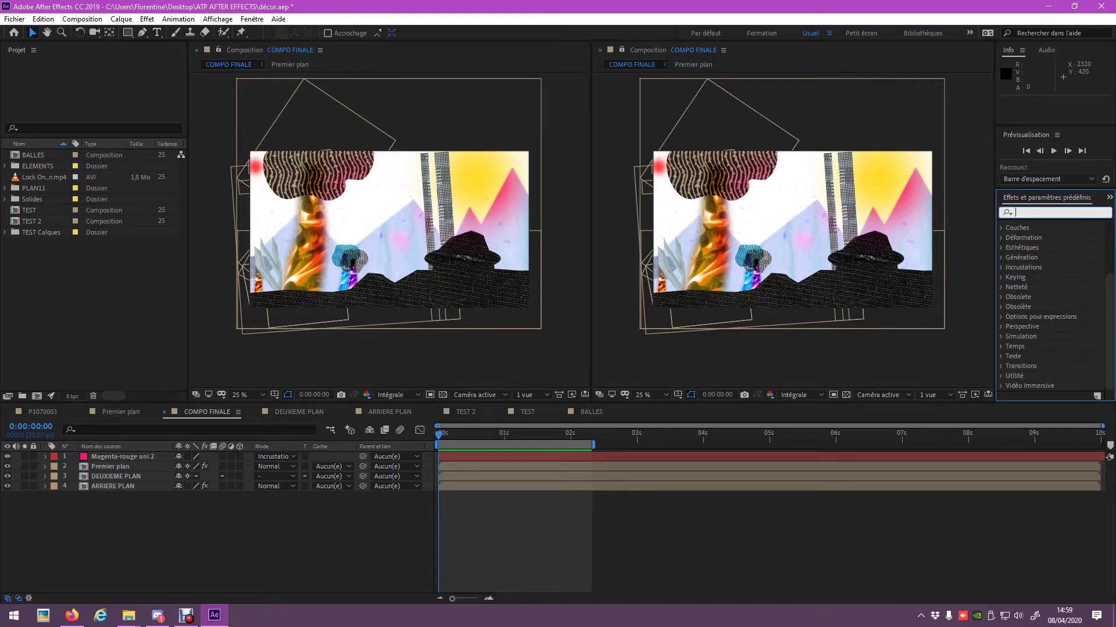
type("flou g")
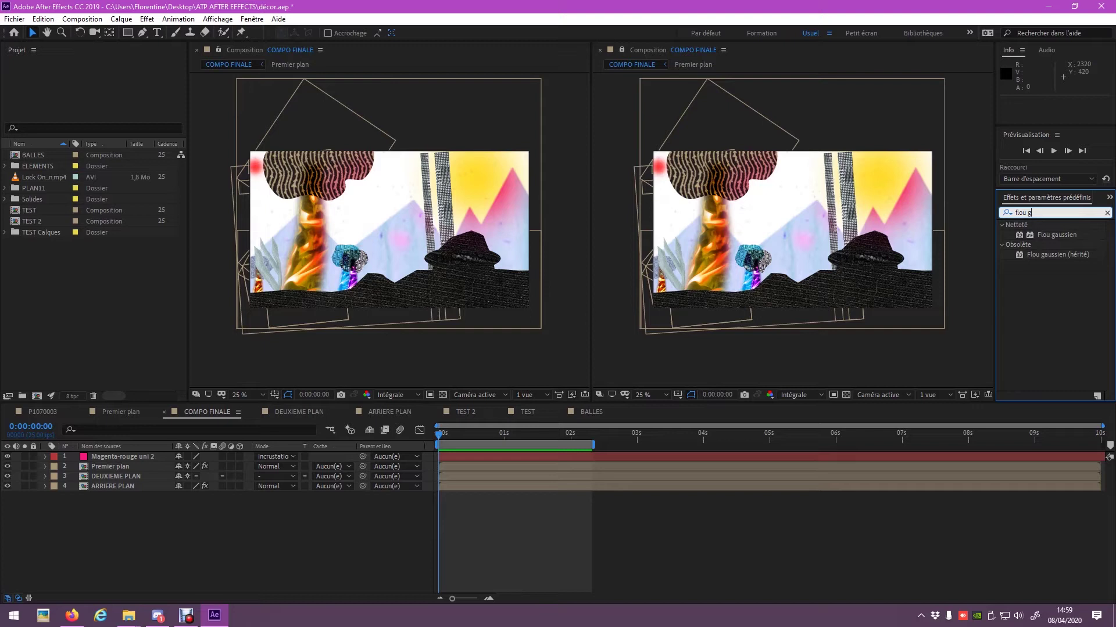
key("BackSpace")
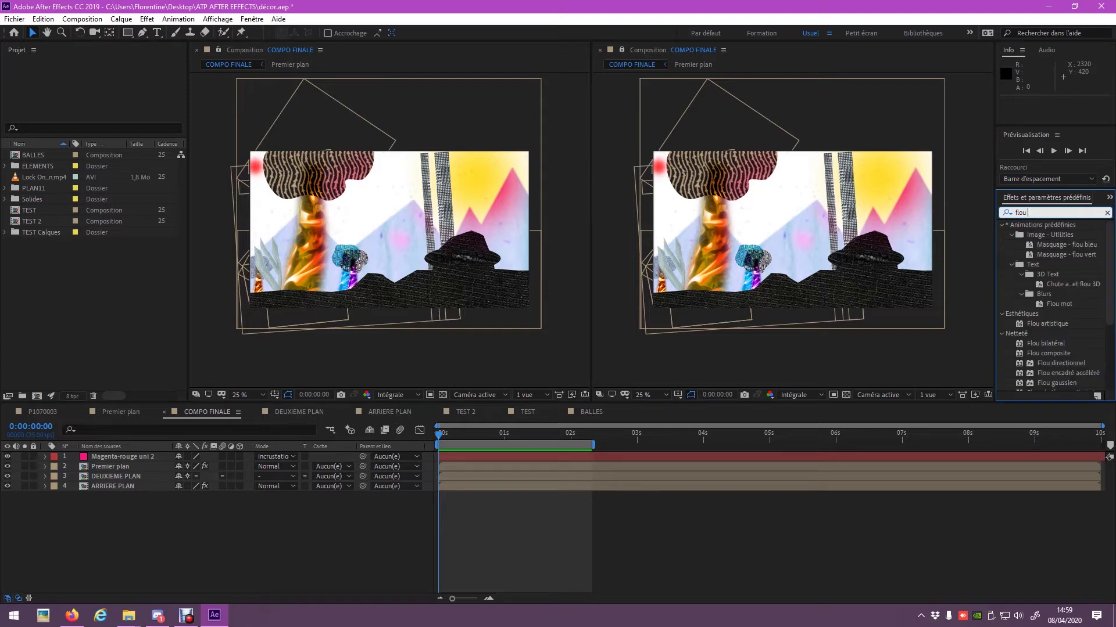
type("ga")
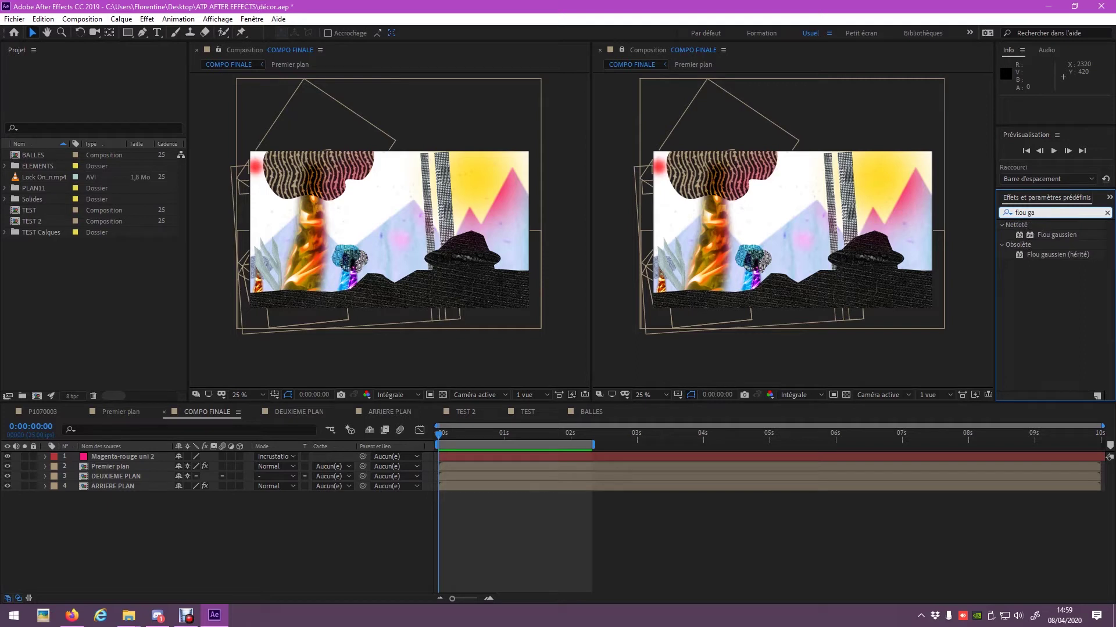
left_click(1058, 255)
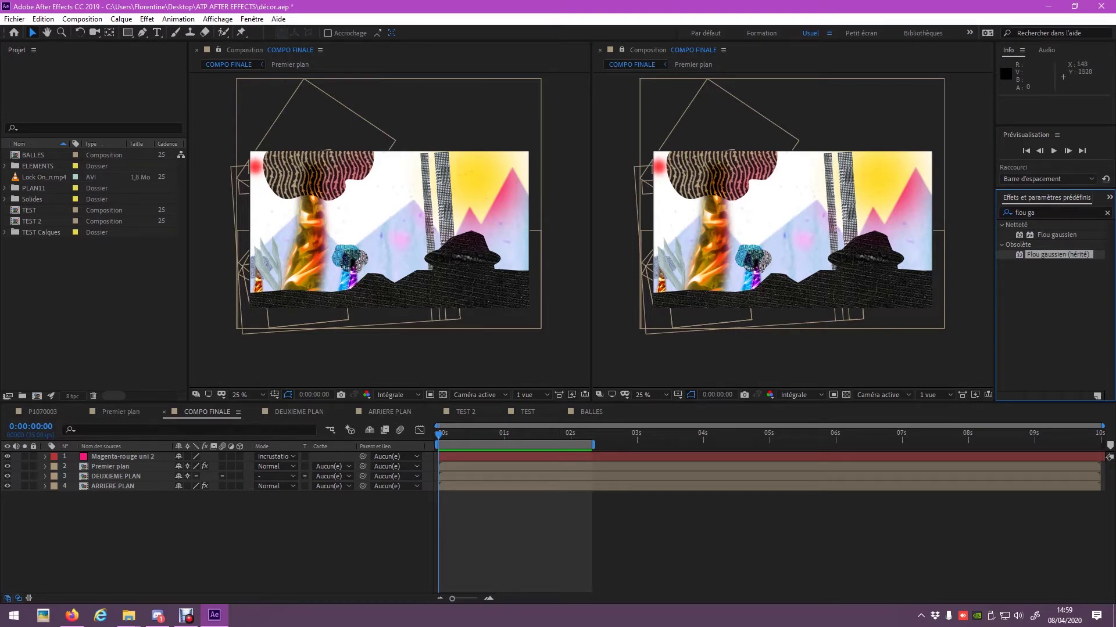
Step: Apply Flou gaussien (hérité) to DEUXIEME PLAN with intensity 37, then delete it
mouse_move(1057, 255)
left_mouse_down()
mouse_move(473, 438)
mouse_move(472, 477)
left_mouse_up()
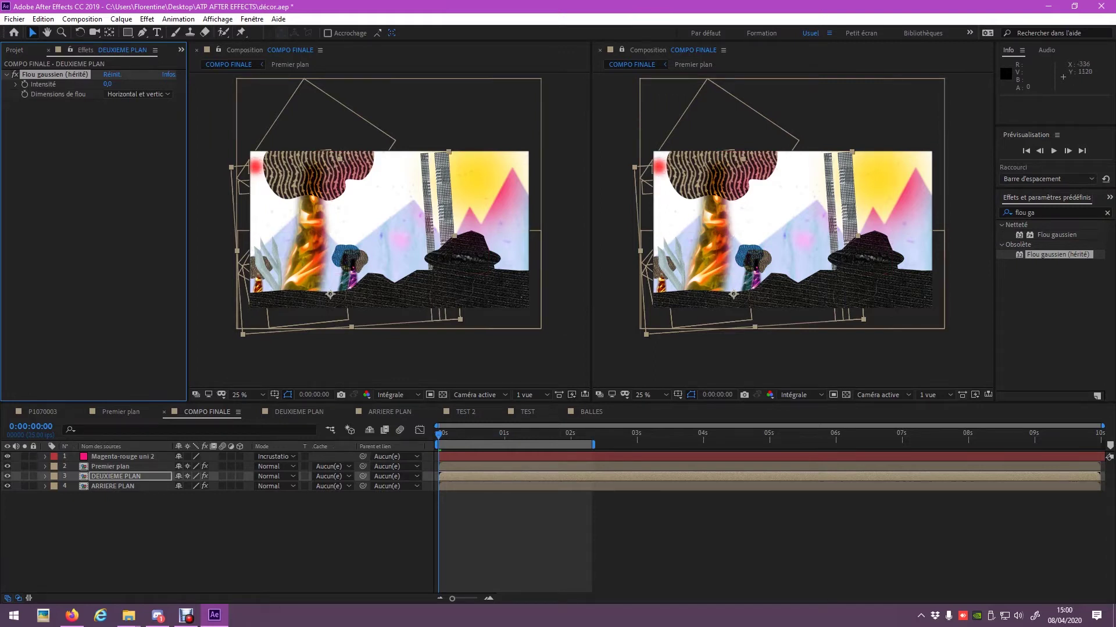
left_click_drag(108, 84, 129, 83)
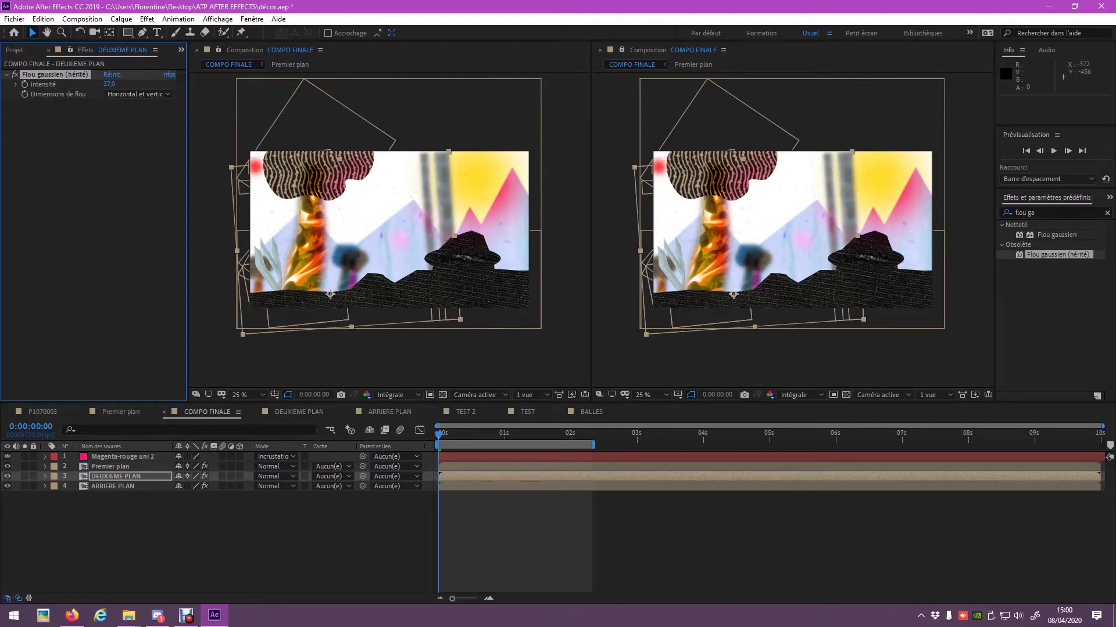
key("Delete")
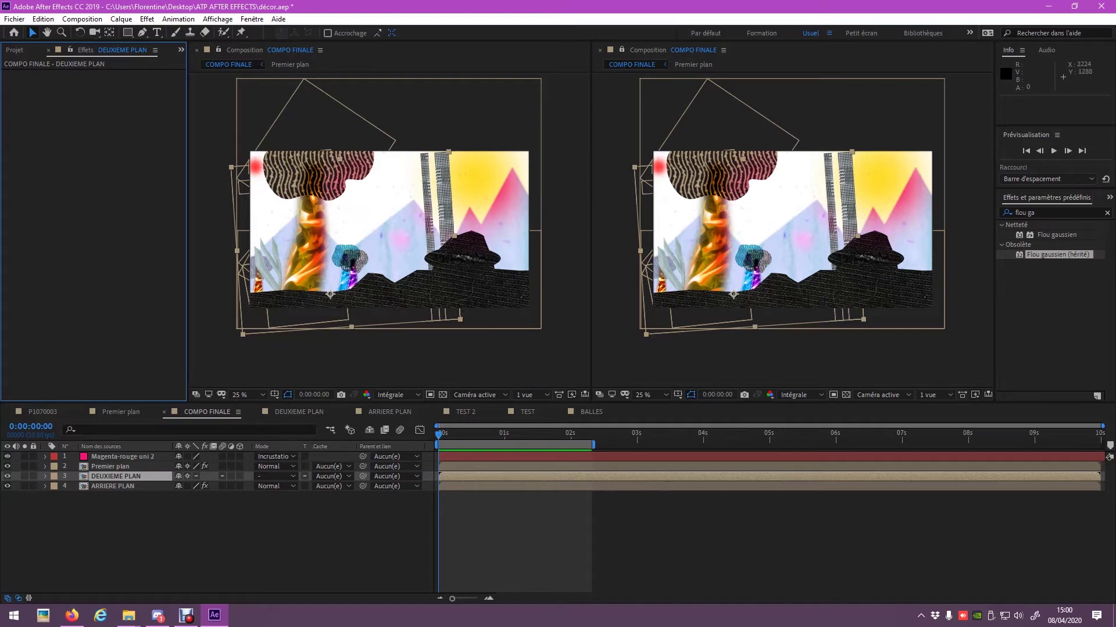
Step: Clear the effect search so all categories are listed, then show the Projet panel
left_click(1107, 212)
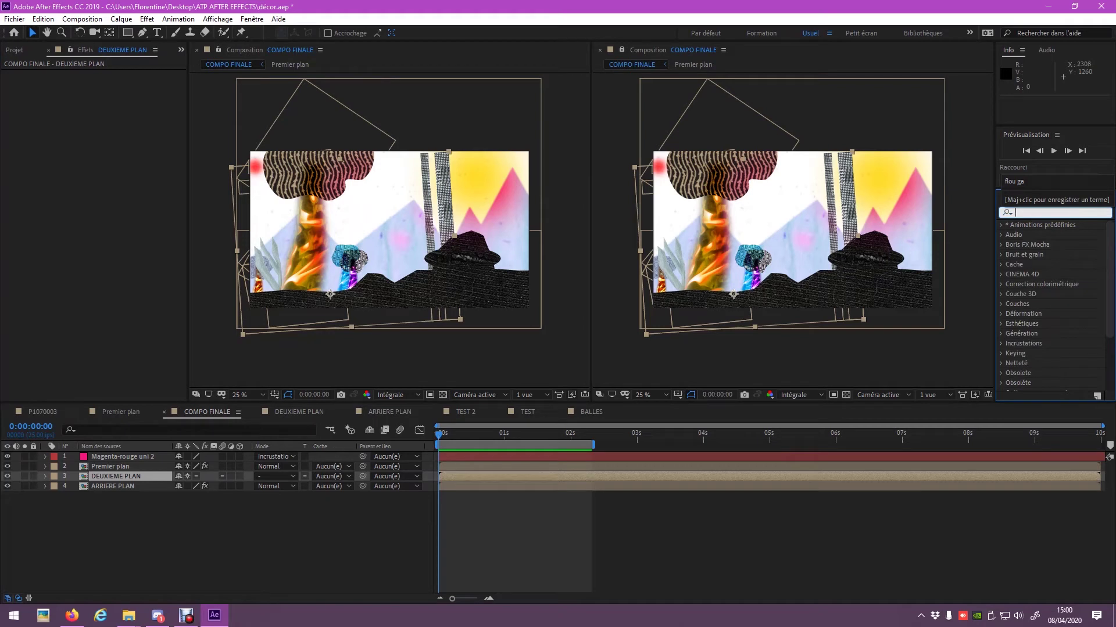
left_click(1022, 181)
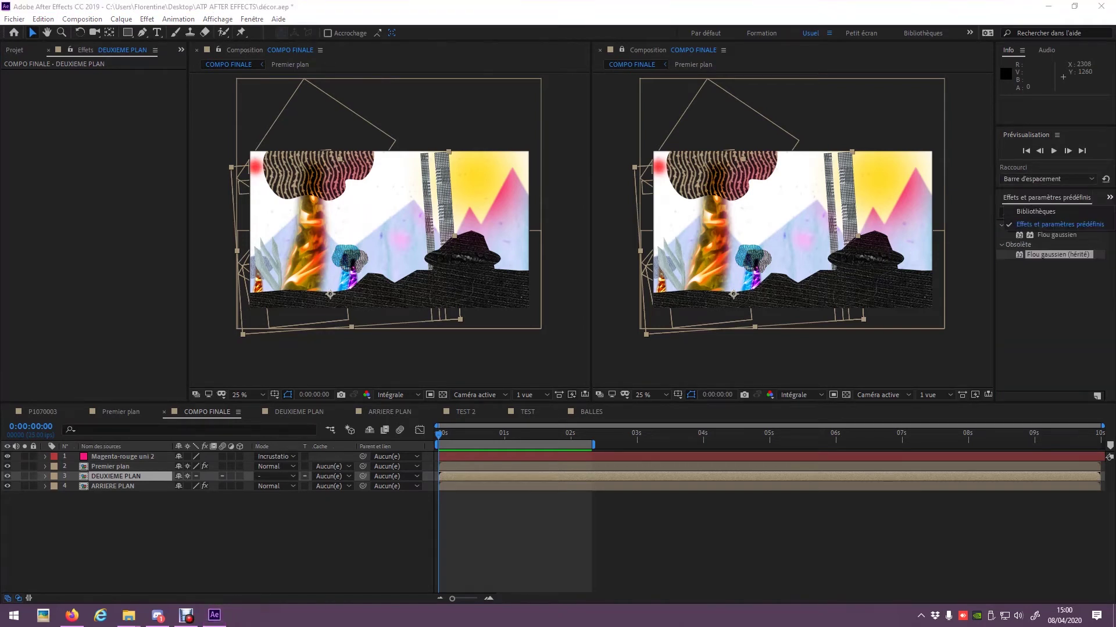
key("BackSpace")
key("BackSpace")
key("BackSpace")
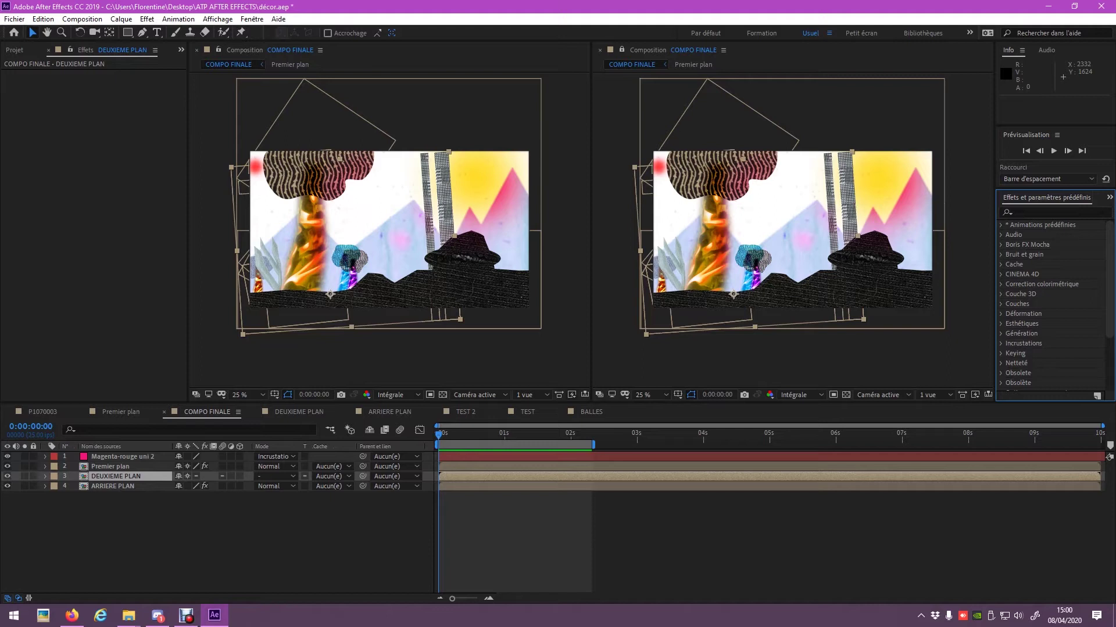
left_click(1041, 284)
scroll(1052, 302, "down", 3)
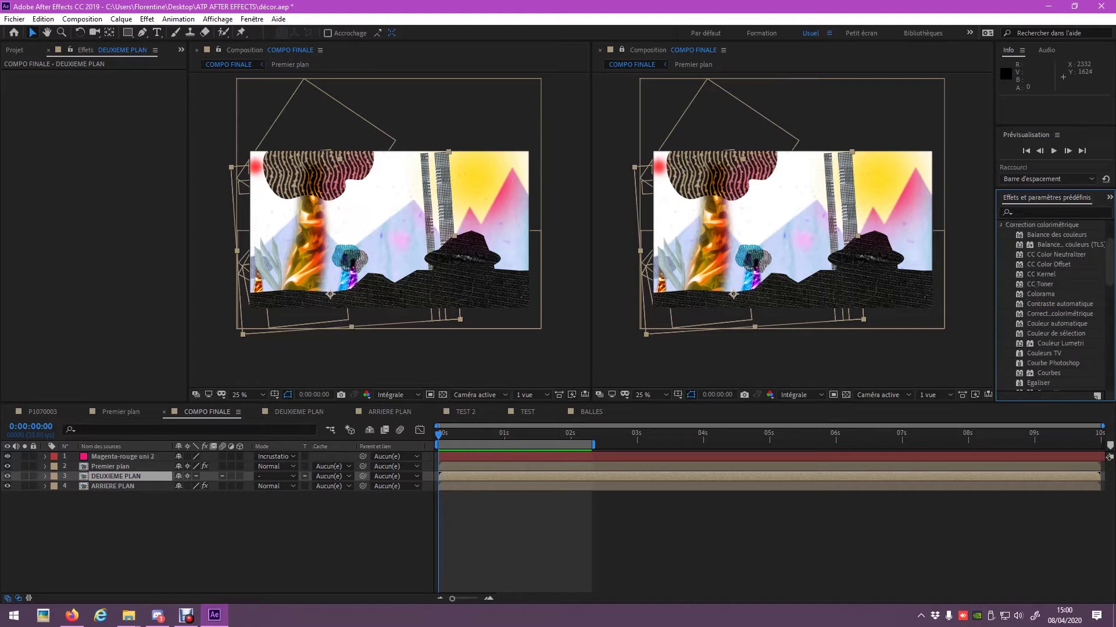
left_click(1040, 225)
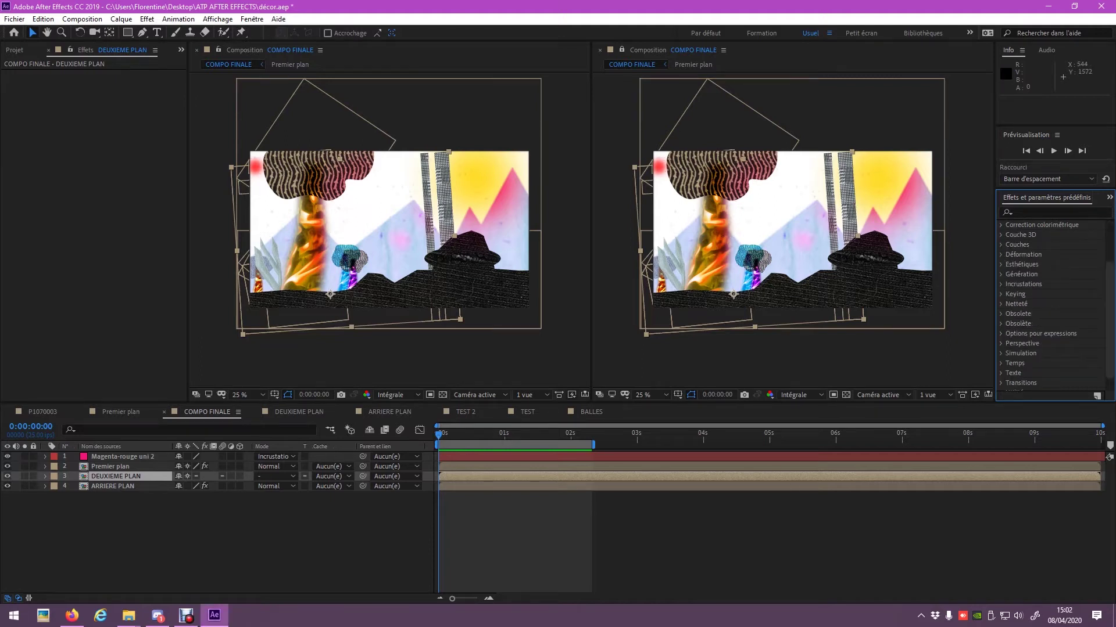
left_click(17, 50)
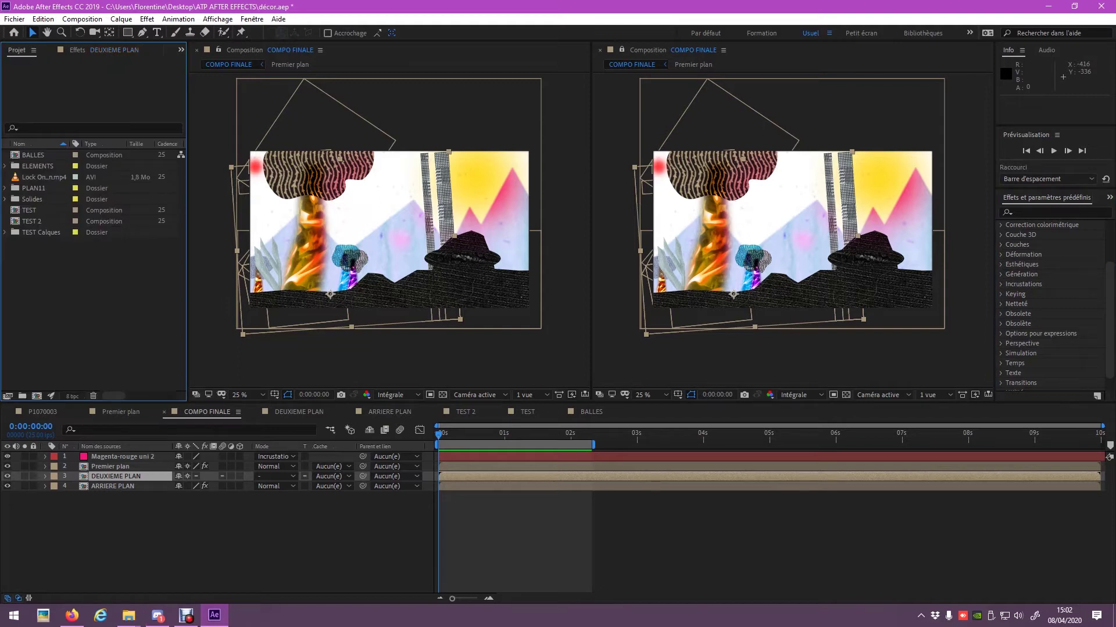
Step: Open the BALLES composition, fit it in the viewer and play the bounce
double_click(33, 155)
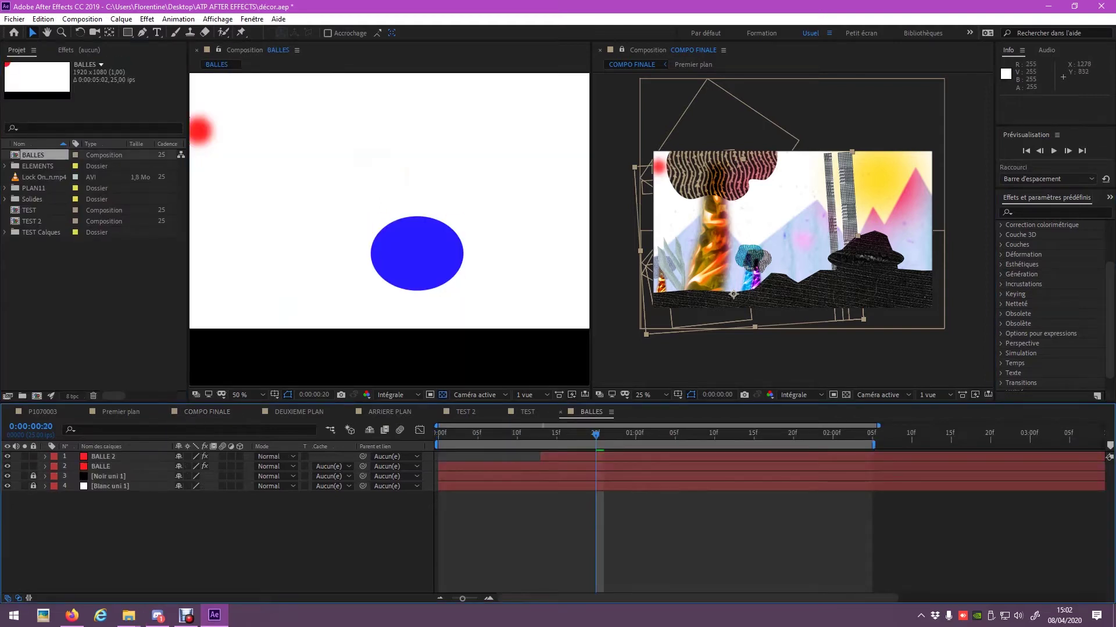
left_click(243, 395)
left_click(251, 188)
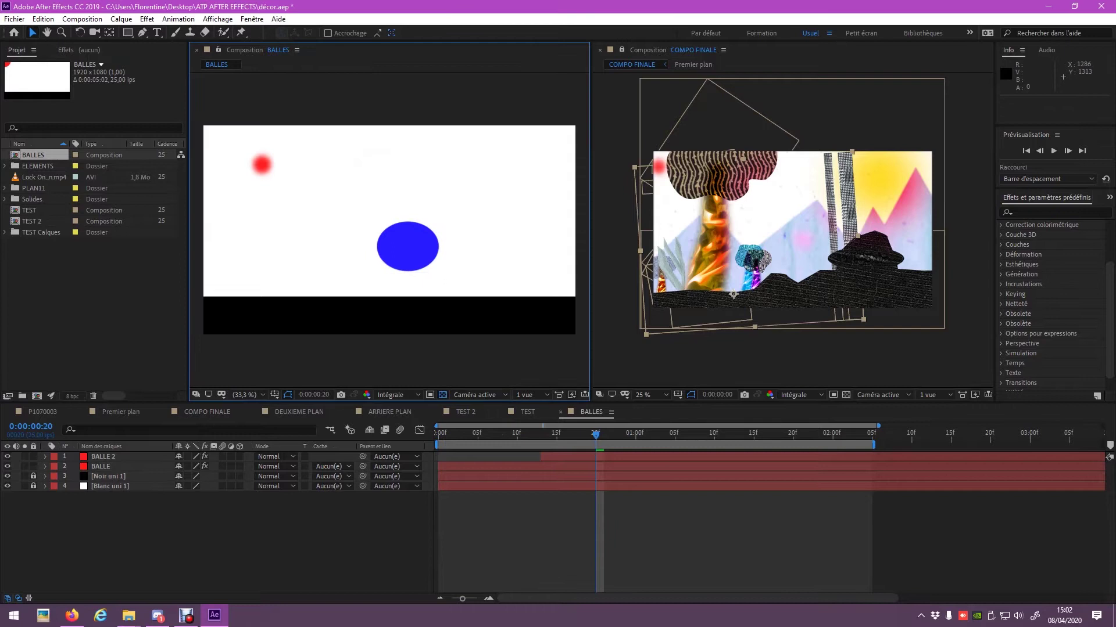
key("space")
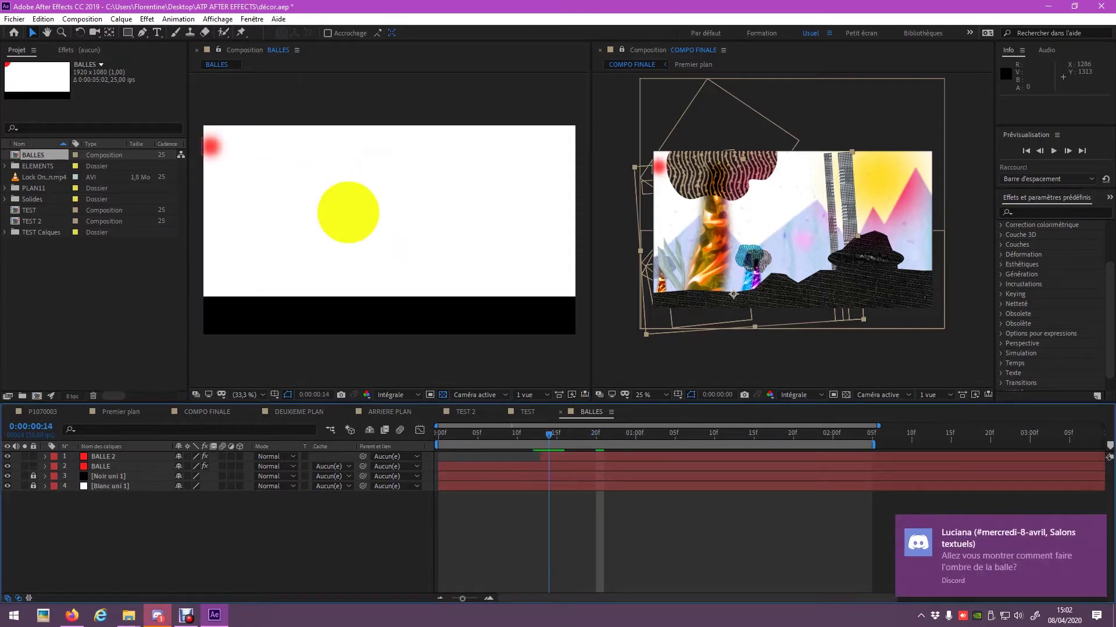
Step: Reveal the BALLE layer's keyframes and delete the mask path keyframes from frame 18 onward
left_click(103, 457)
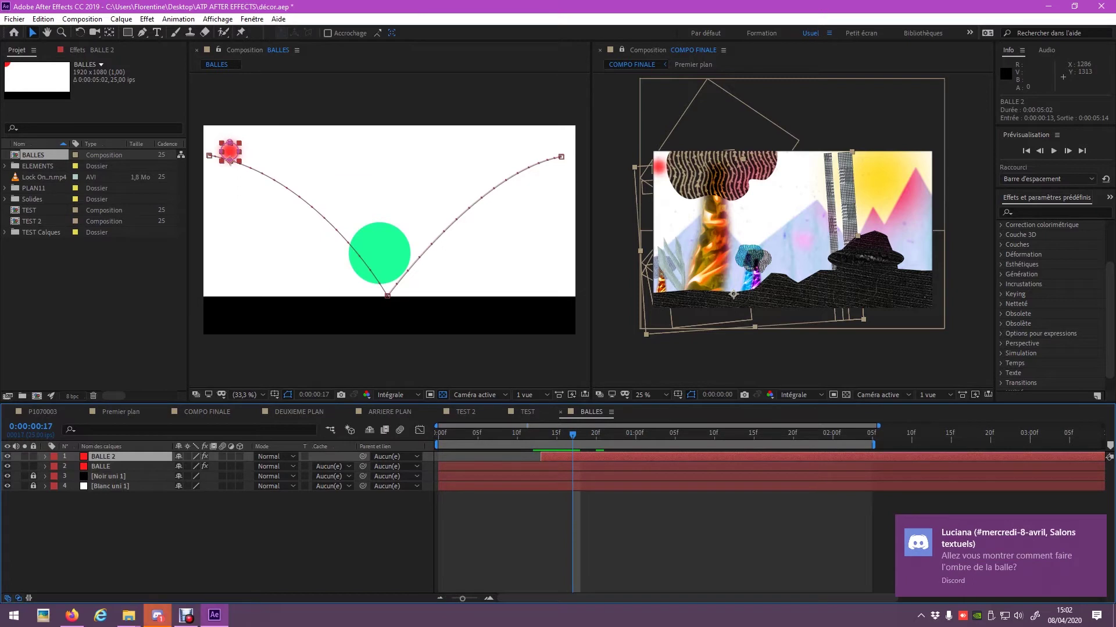
left_click(380, 253)
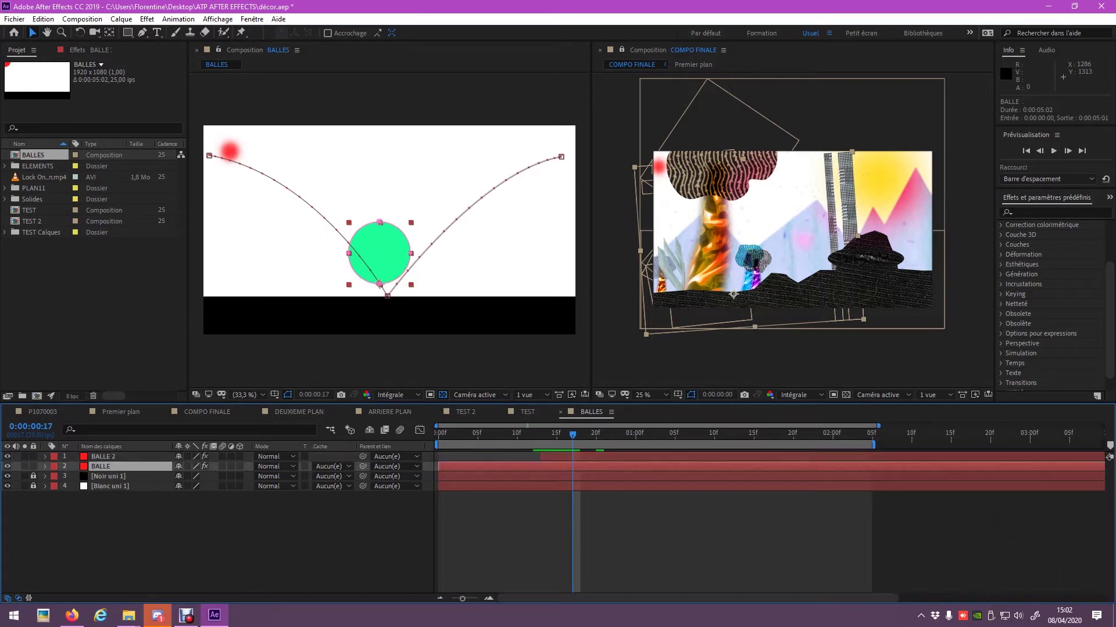
key("u")
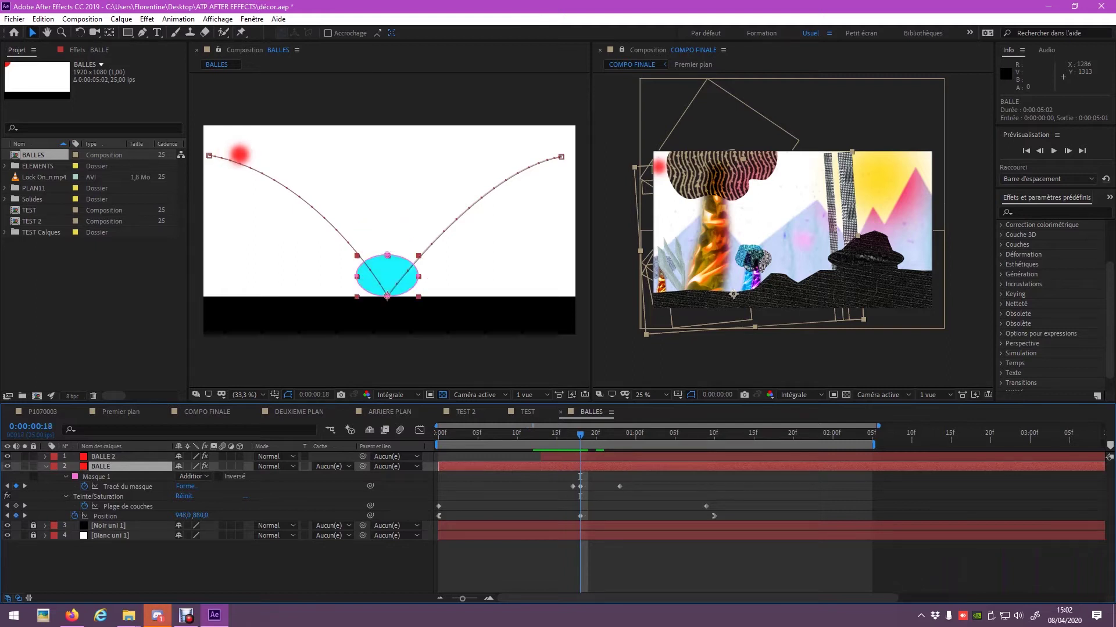
key("Page_Up")
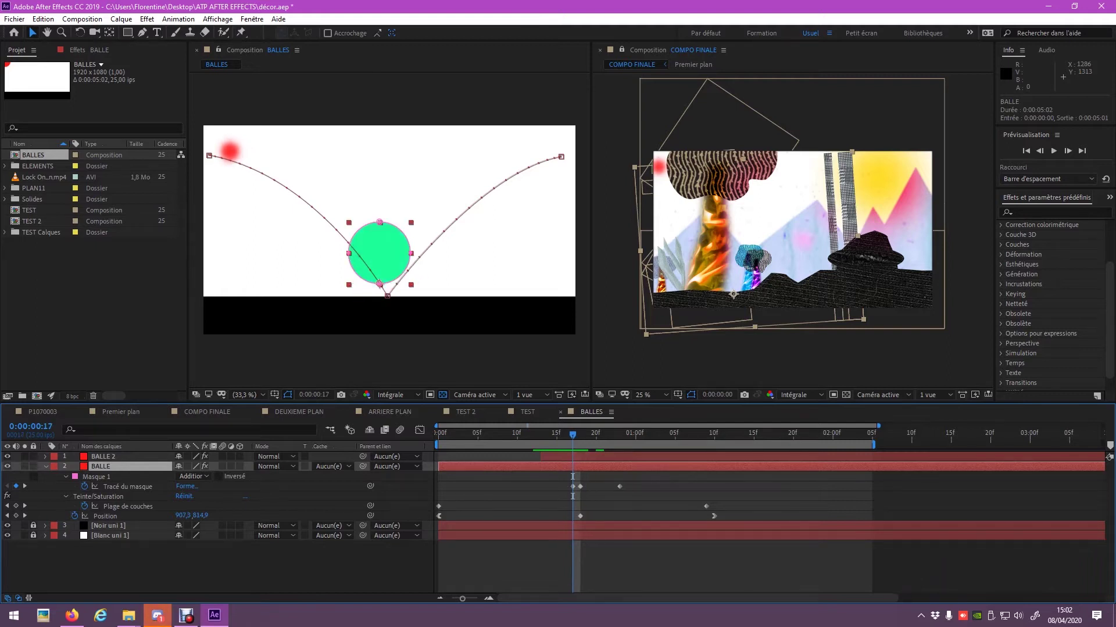
left_click(127, 487)
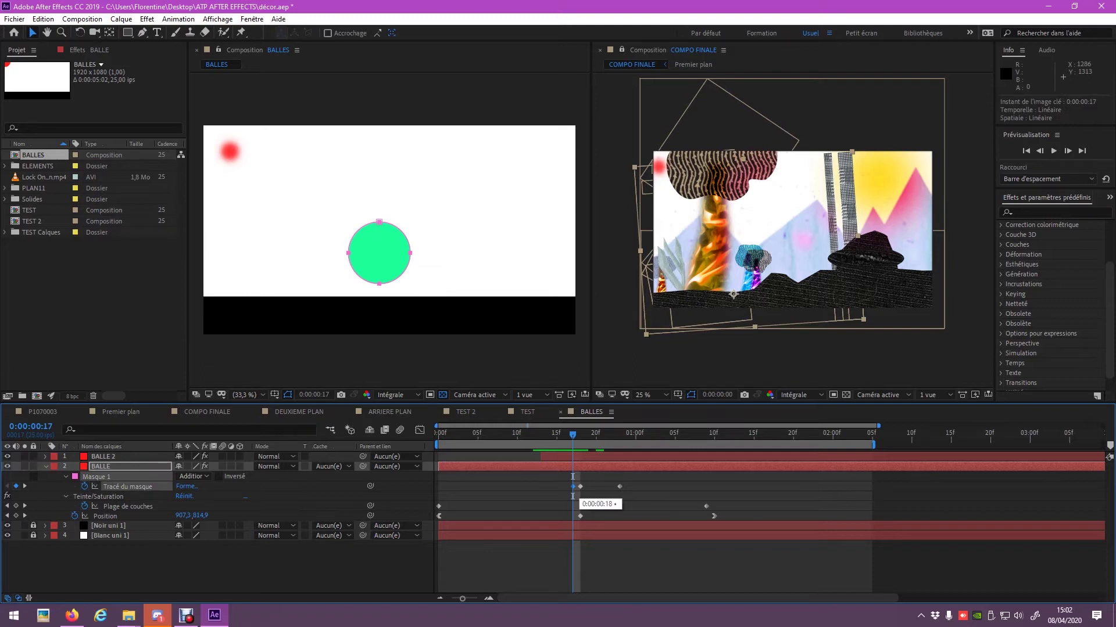
key("Page_Down")
left_click_drag(549, 481, 641, 490)
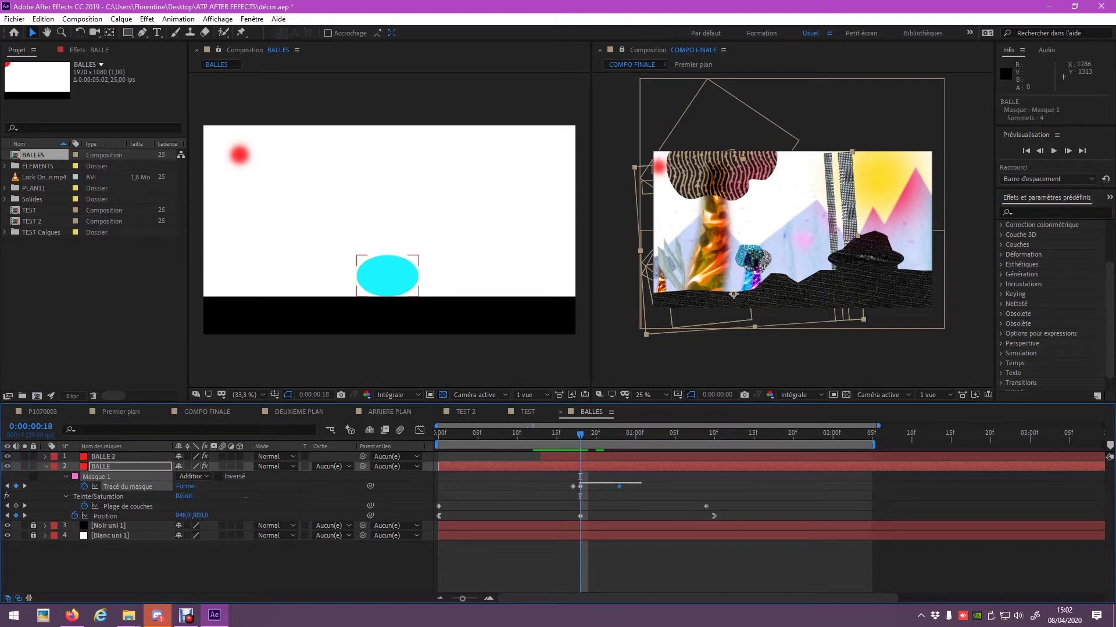
key("Delete")
Step: Add a Masque 1 mask path keyframe at frame 17
left_click(128, 487)
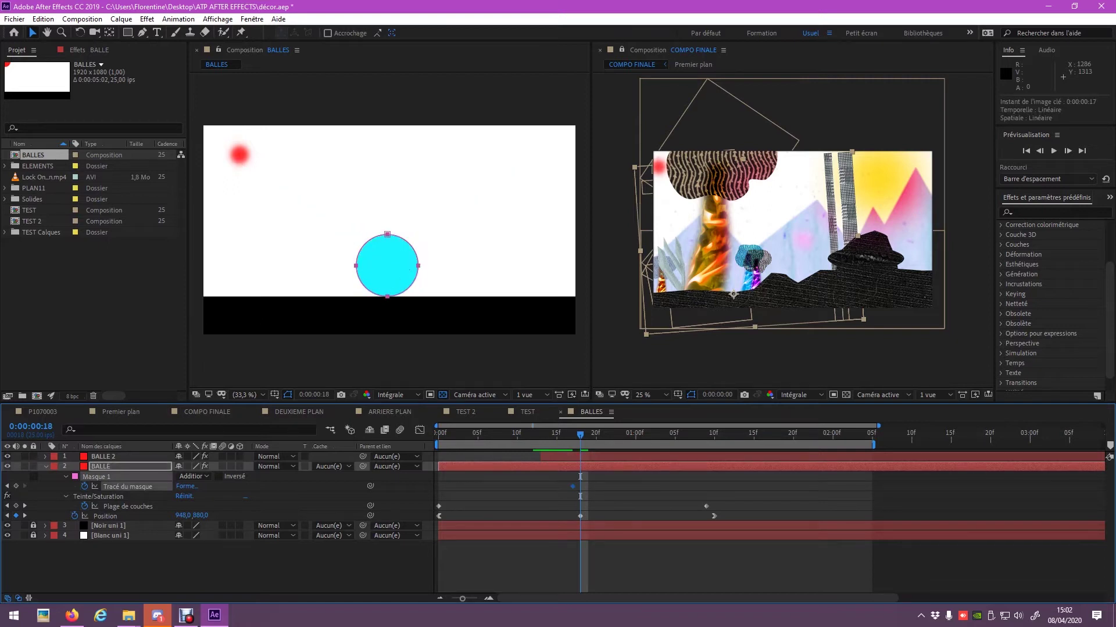
key("Page_Up")
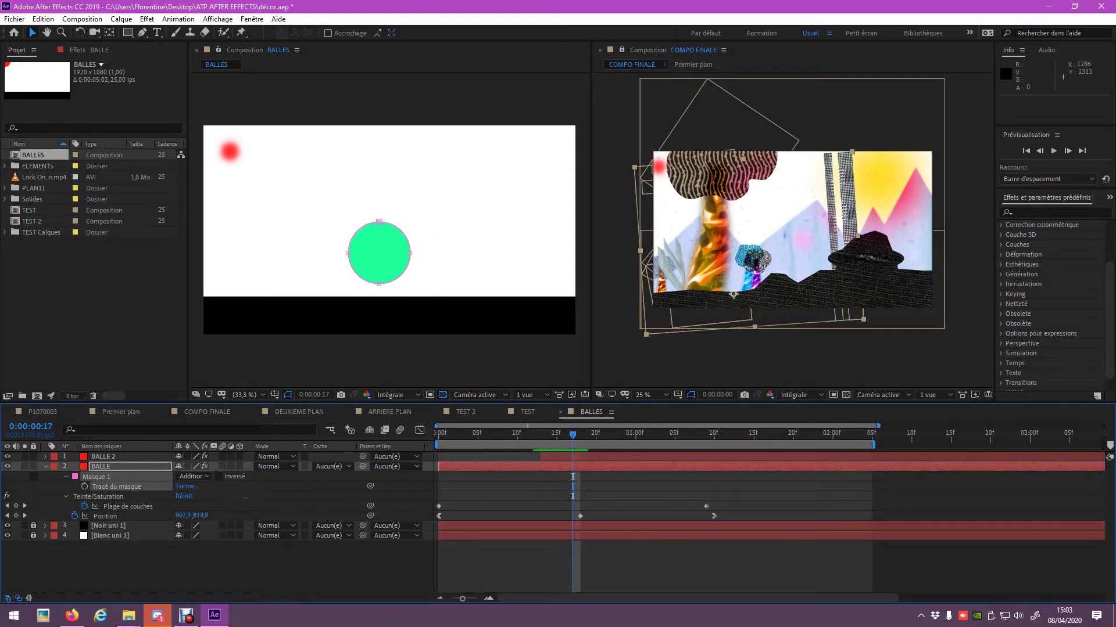
key("m")
key("m")
key("alt+shift+m")
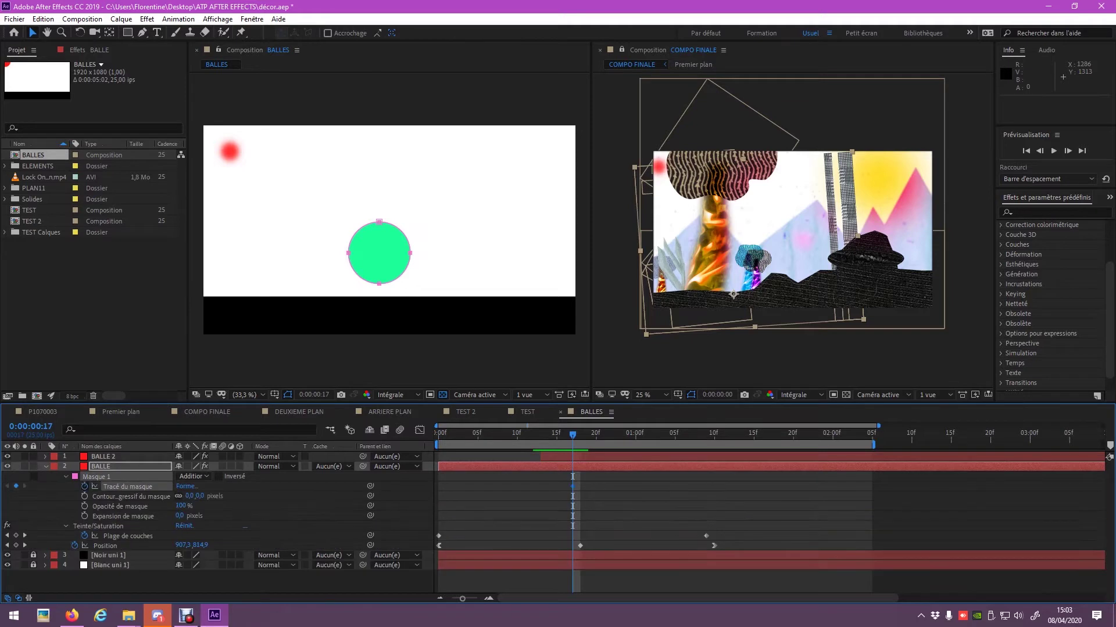
key("Page_Down")
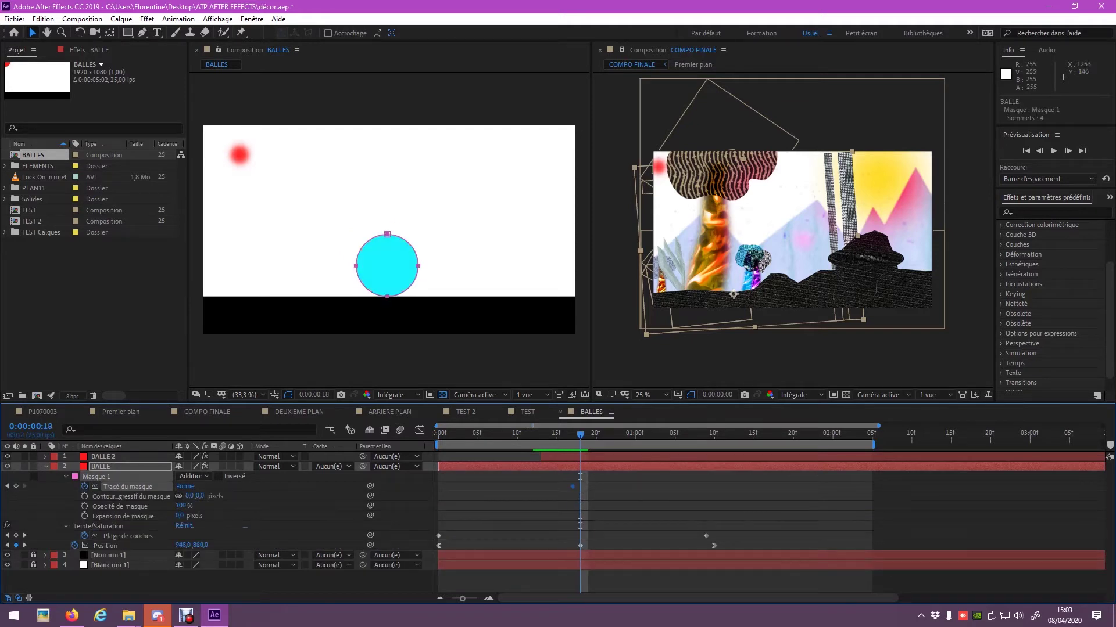
Step: At frame 18, flatten the ball's mask into a squashed ellipse for the impact
left_click(391, 241)
mouse_move(388, 236)
left_mouse_down()
mouse_move(392, 271)
mouse_move(377, 262)
mouse_move(389, 229)
left_mouse_up()
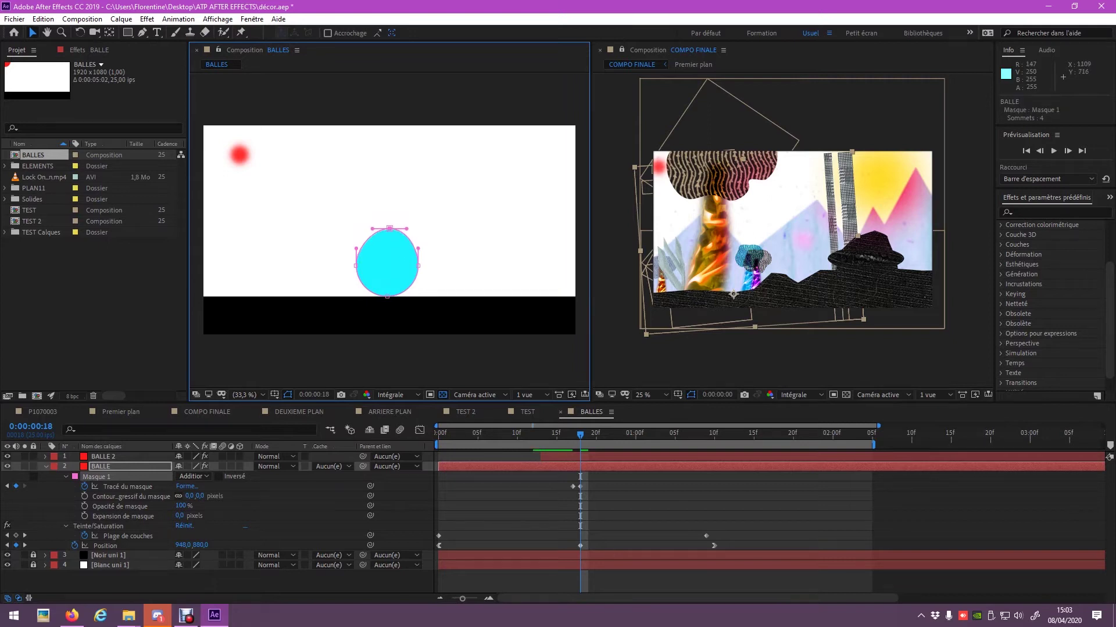
mouse_move(387, 296)
left_mouse_down()
mouse_move(424, 243)
mouse_move(328, 277)
mouse_move(386, 266)
left_mouse_up()
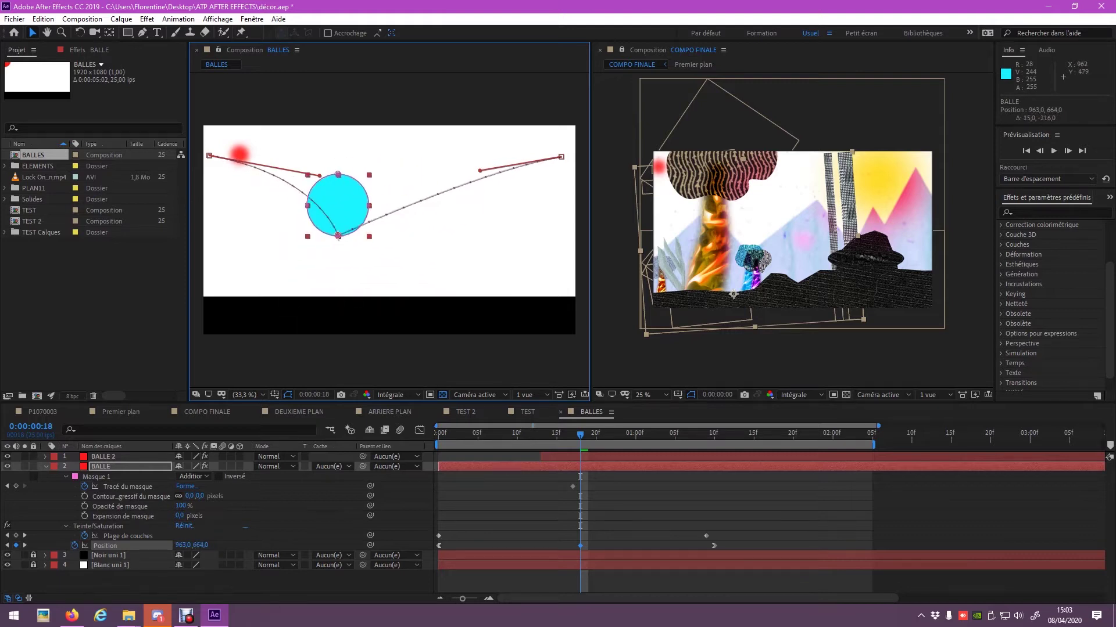
key("ctrl+z")
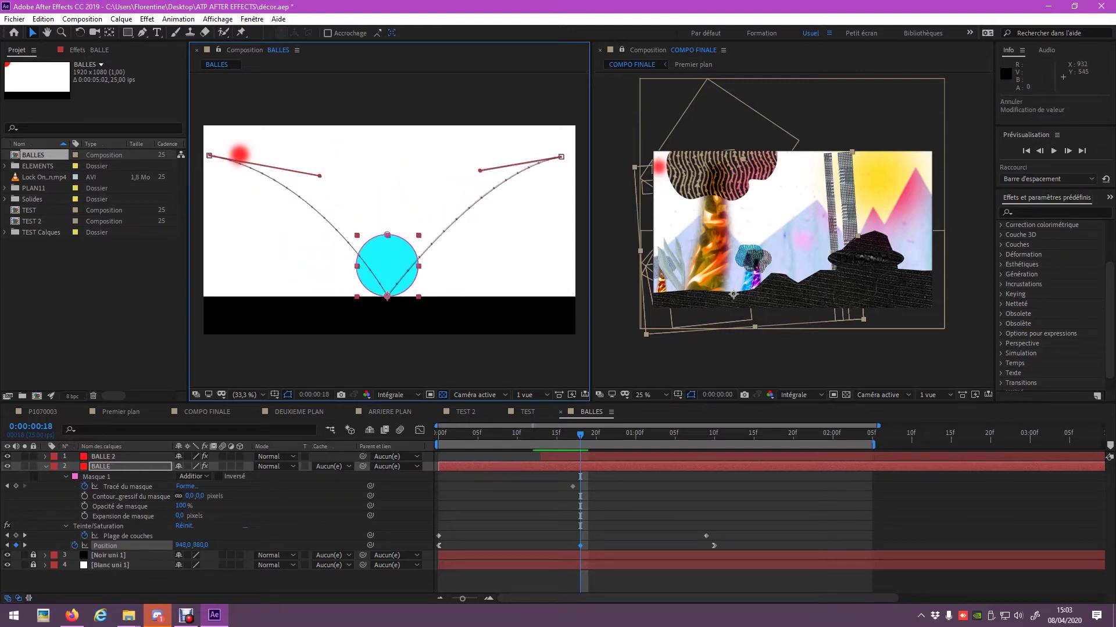
left_click(383, 296)
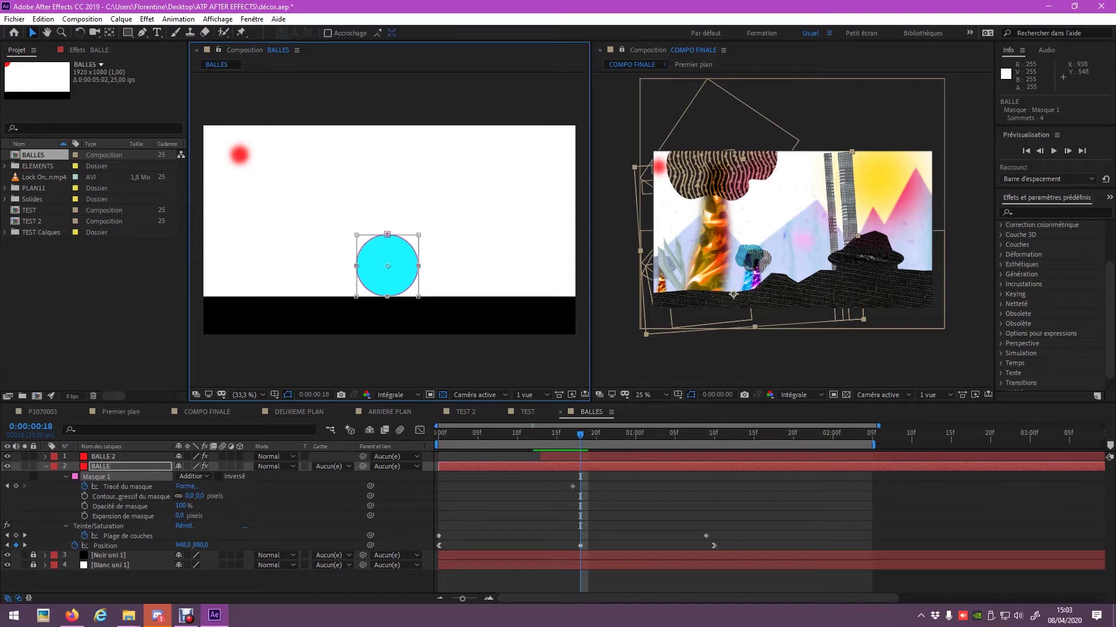
left_click(387, 236)
left_click_drag(388, 234, 387, 256)
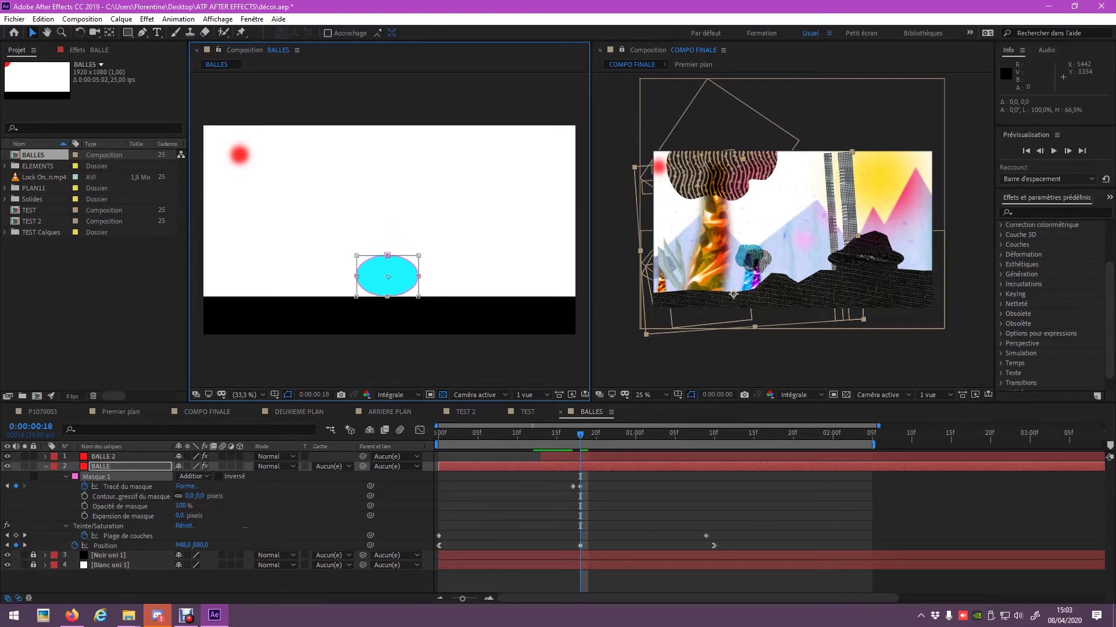
key("space")
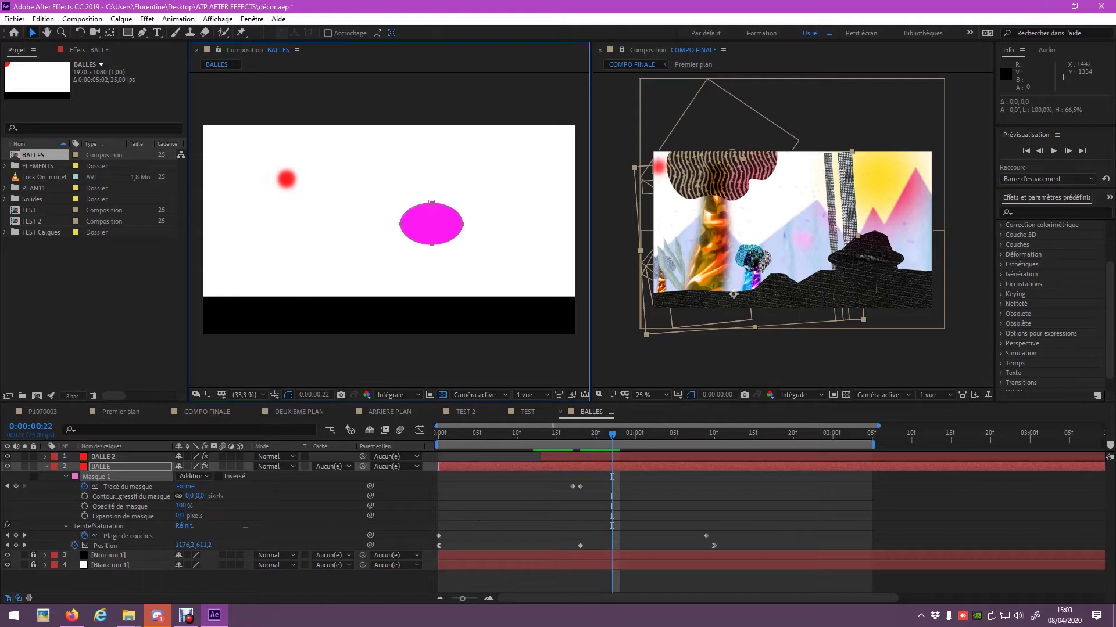
Step: Copy the frame 17 mask path keyframe and paste it at frame 22 to make the ball round
left_click(572, 486)
key("ctrl+c")
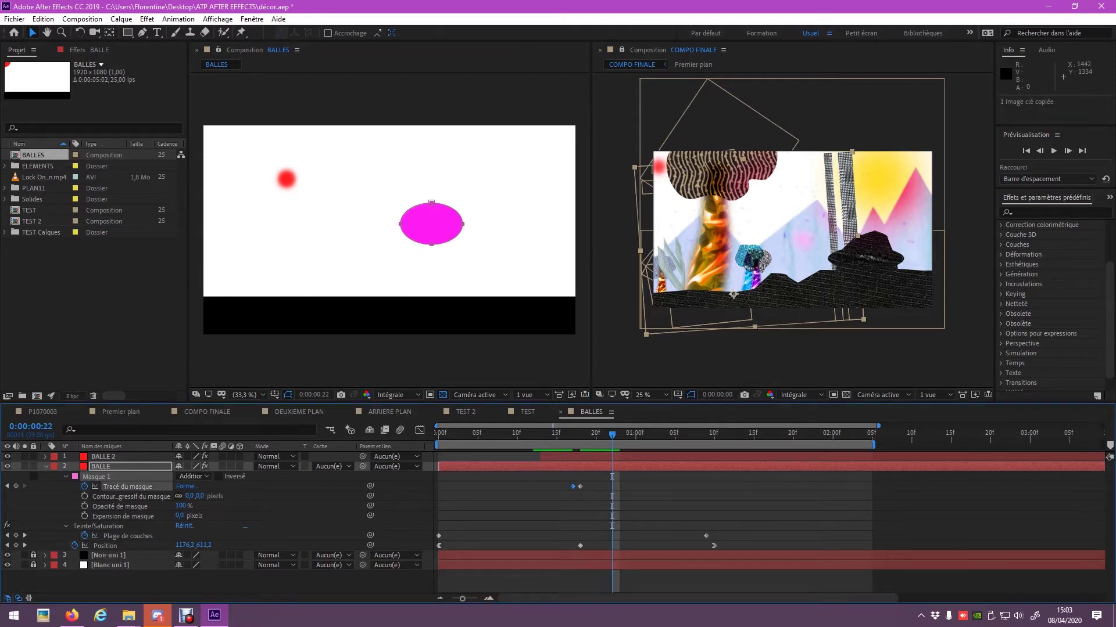
key("ctrl+v")
key("Page_Up")
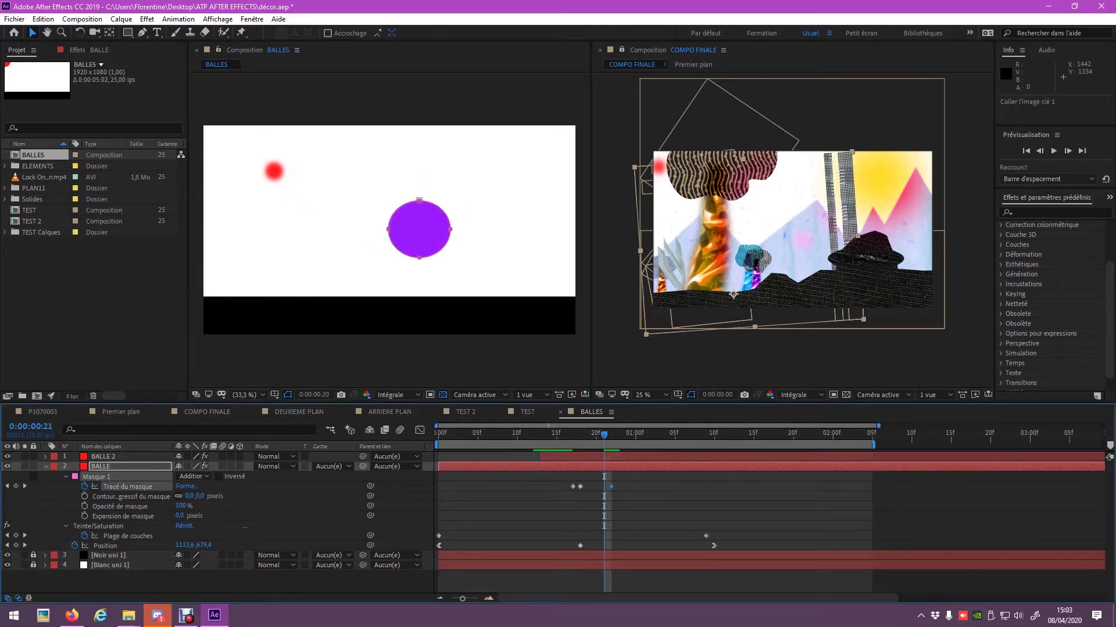
key("Page_Up")
key("Page_Up")
key("Page_Up")
Step: Try moving and reshaping the frame-18 ball mask, undoing each change
left_click(580, 486)
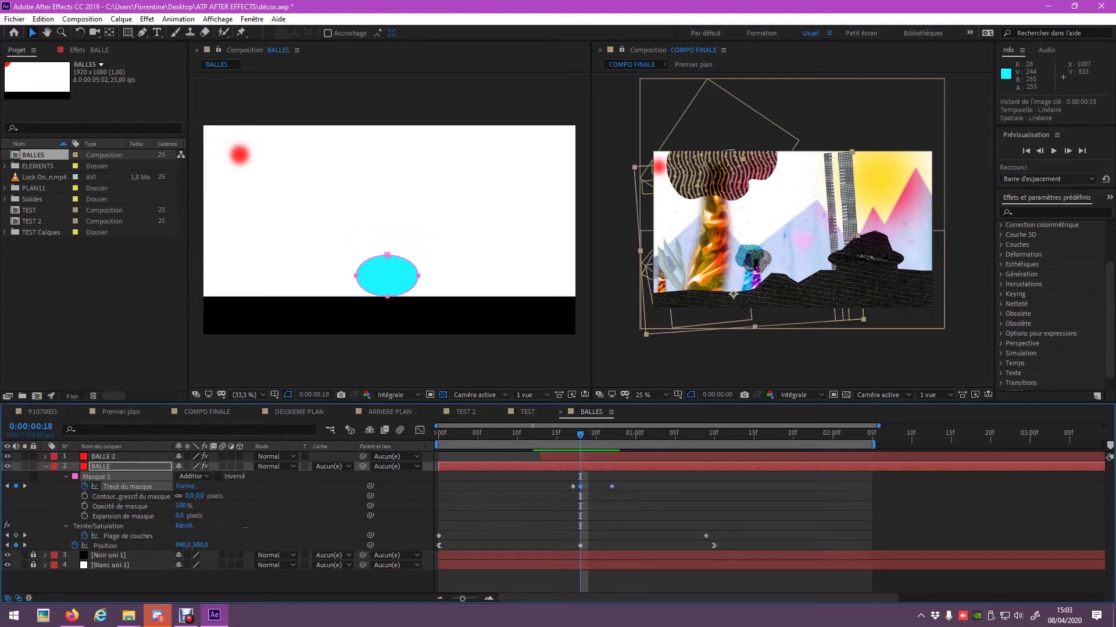
double_click(388, 297)
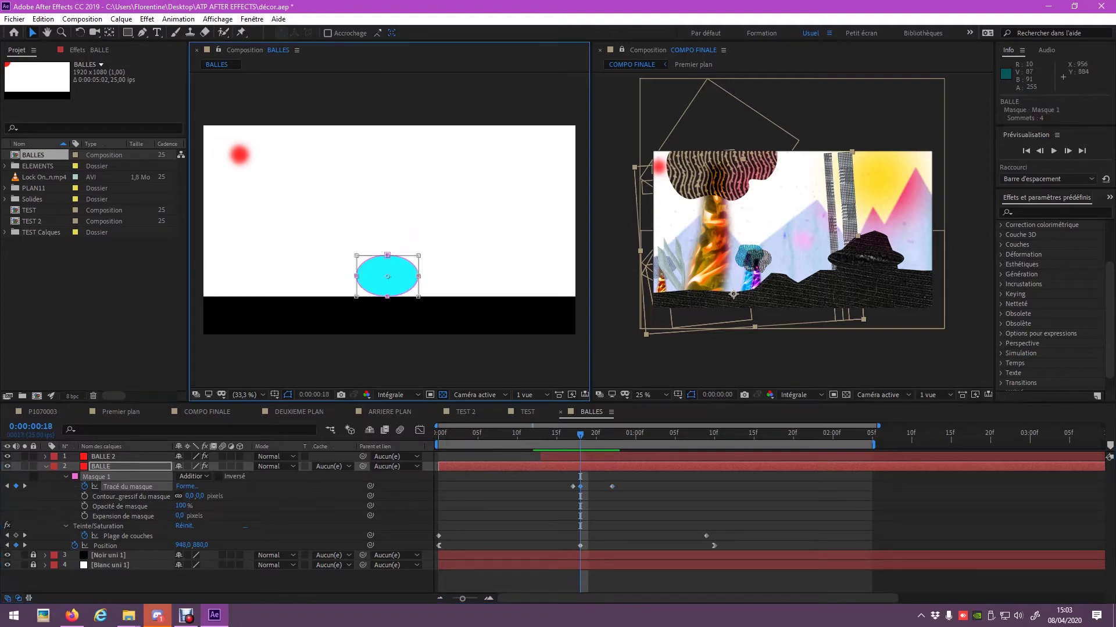
key("Escape")
left_click_drag(389, 278, 373, 241)
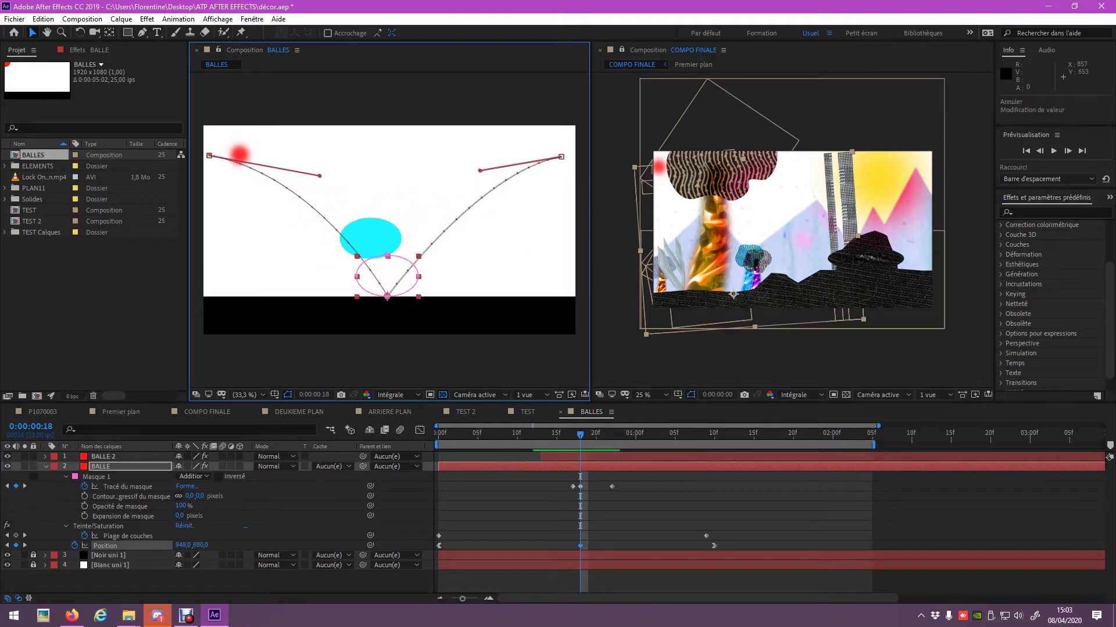
key("ctrl+z")
left_click_drag(388, 255, 395, 275)
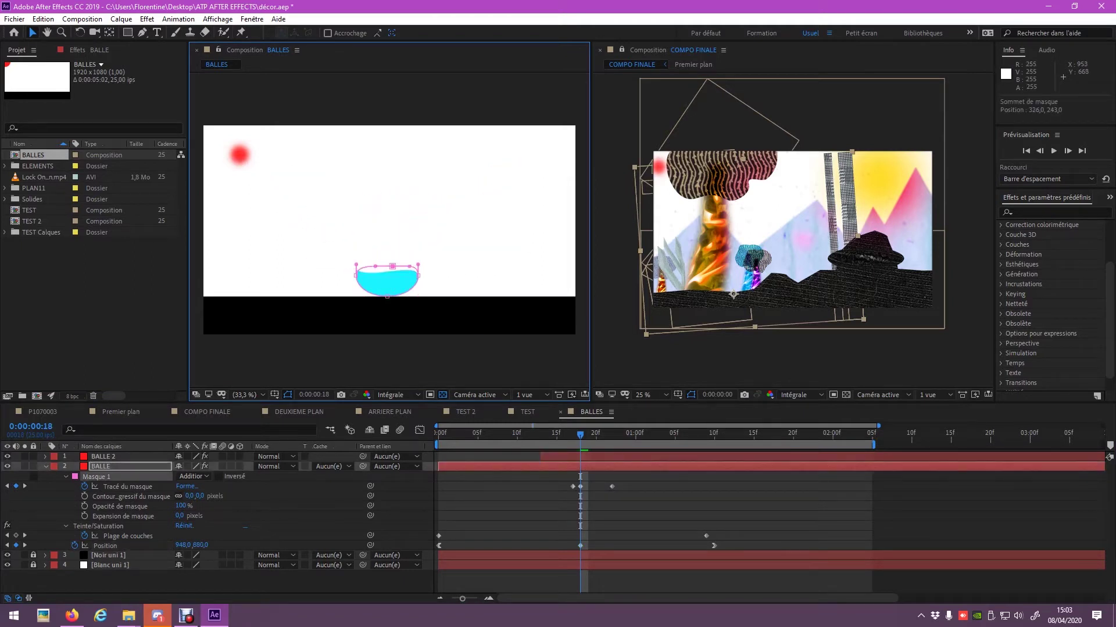
key("ctrl+z")
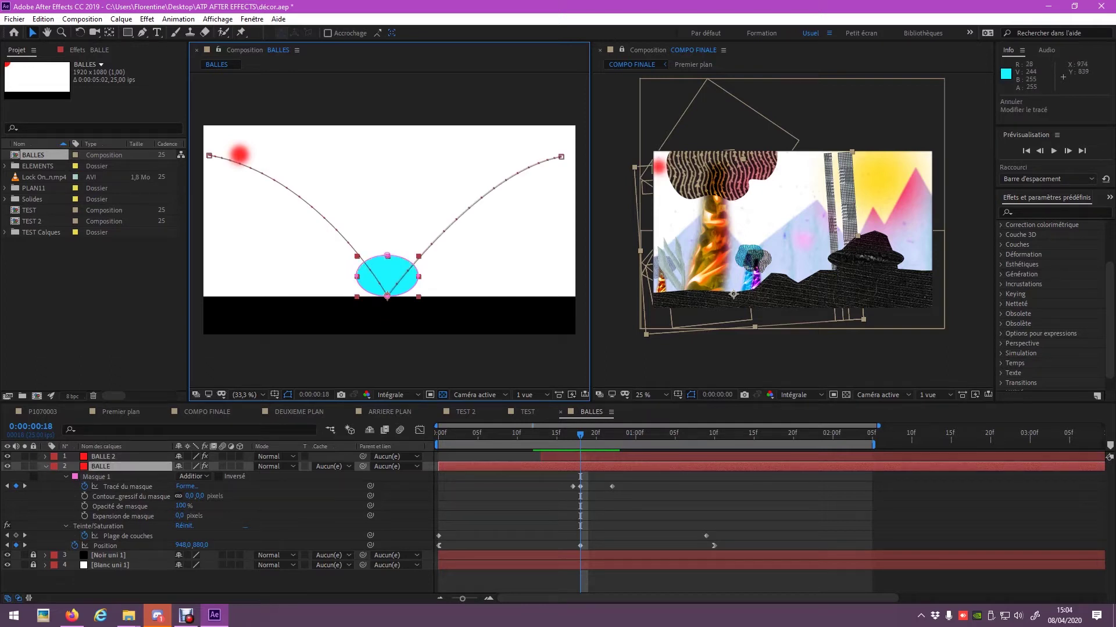
double_click(388, 295)
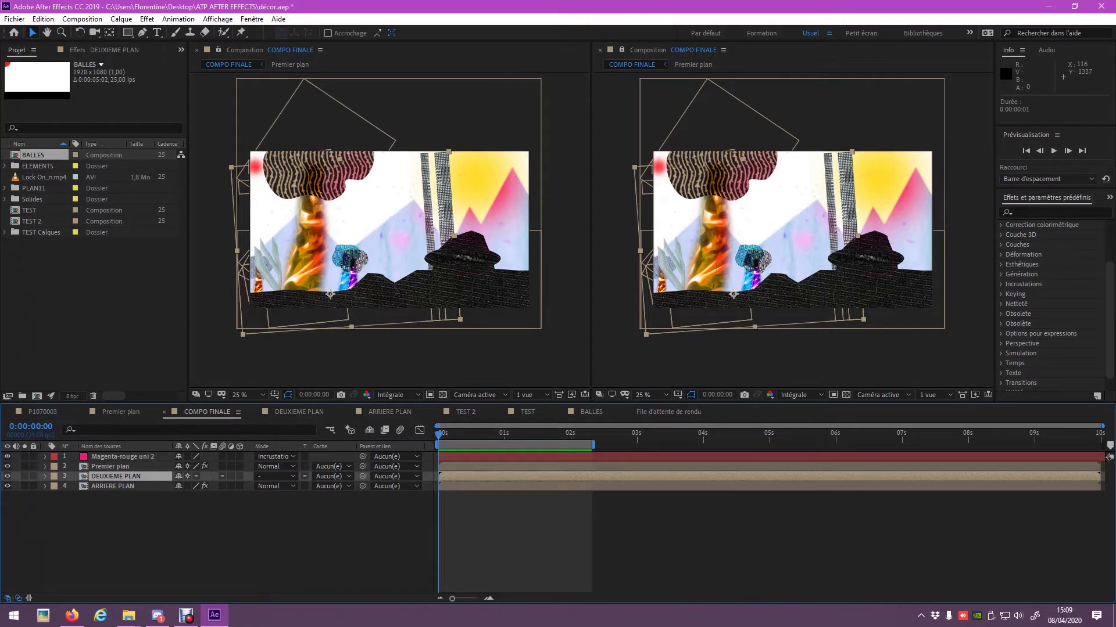
Step: Preview COMPO FINALE several times from frame 9, then bring the BALLES composition up
key("space")
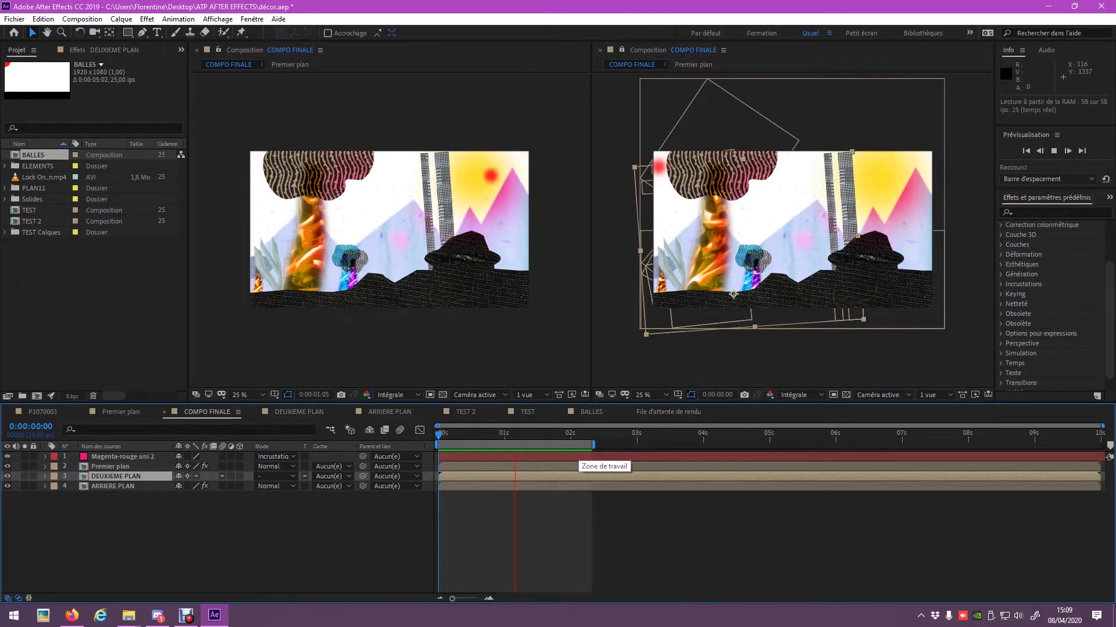
key("space")
left_click(462, 433)
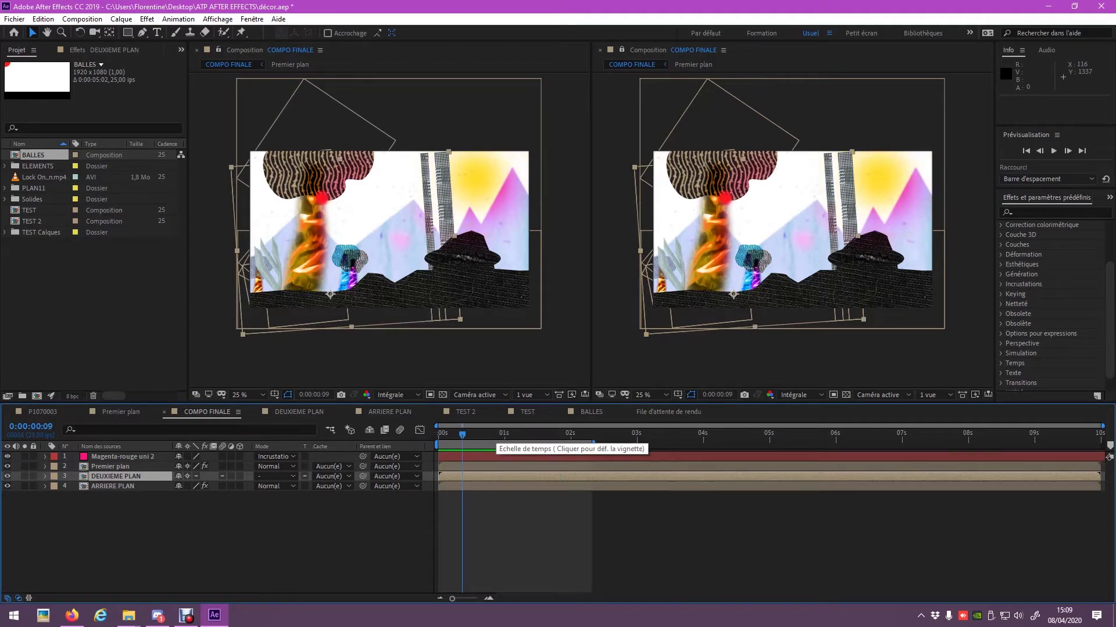
key("space")
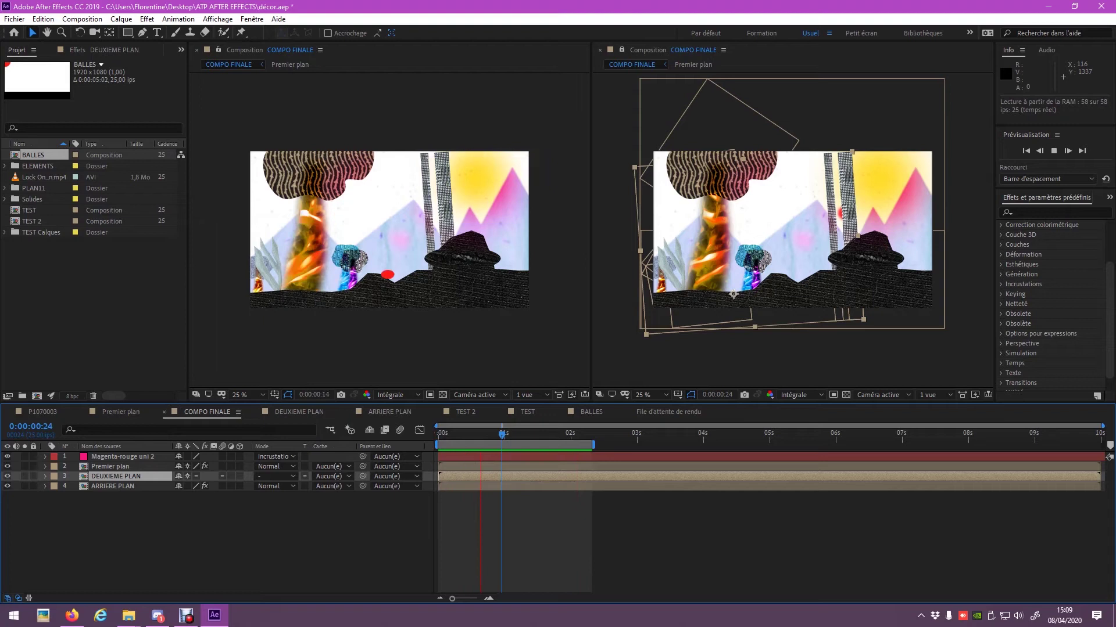
key("space")
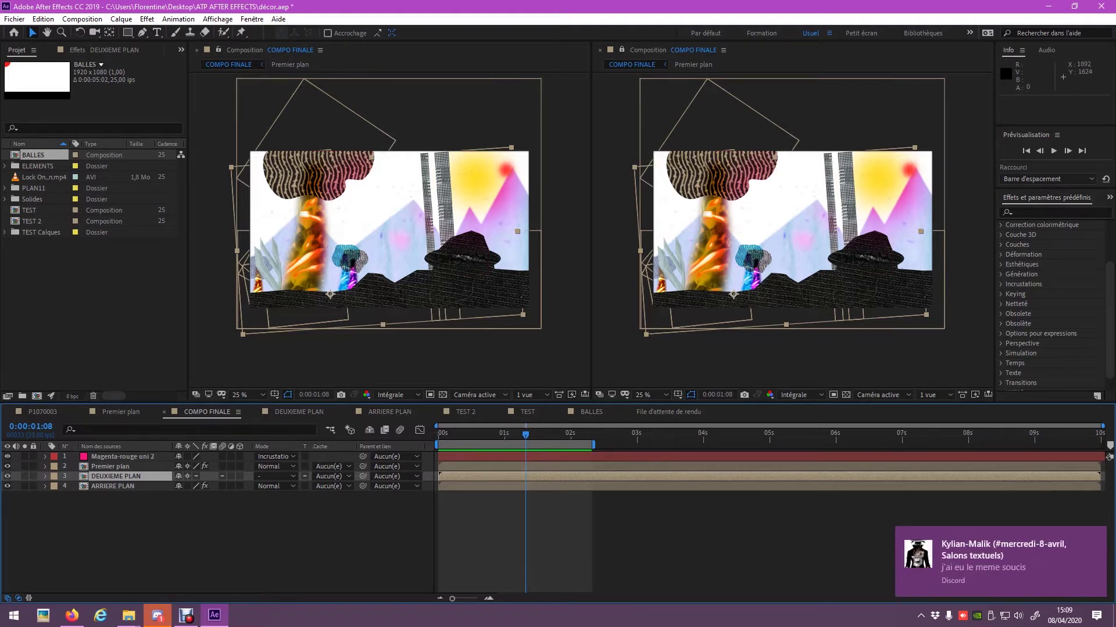
key("space")
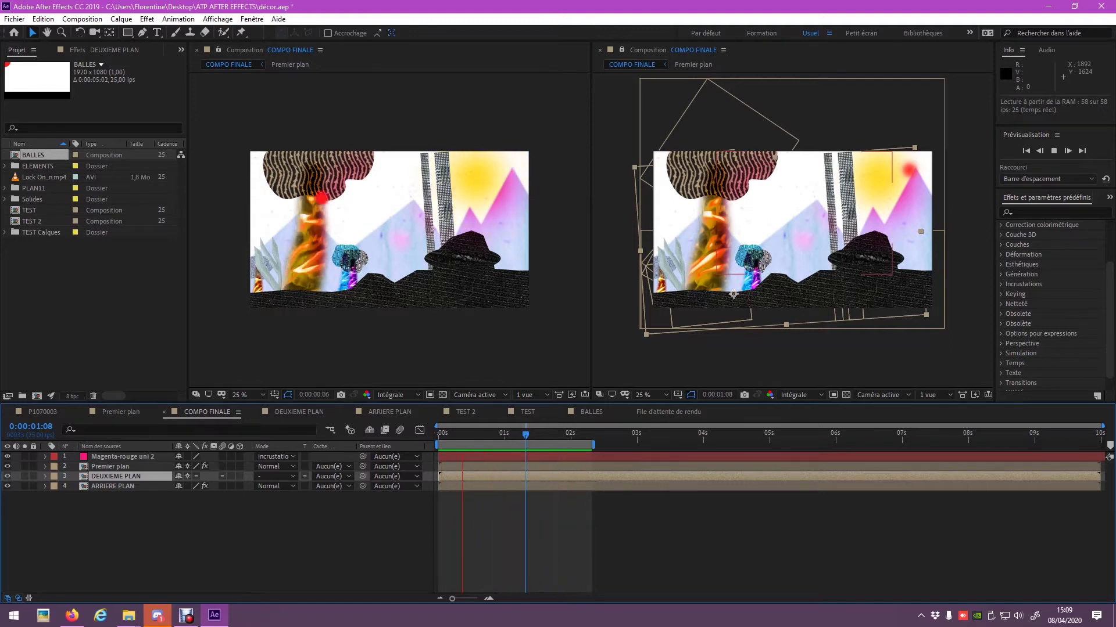
key("space")
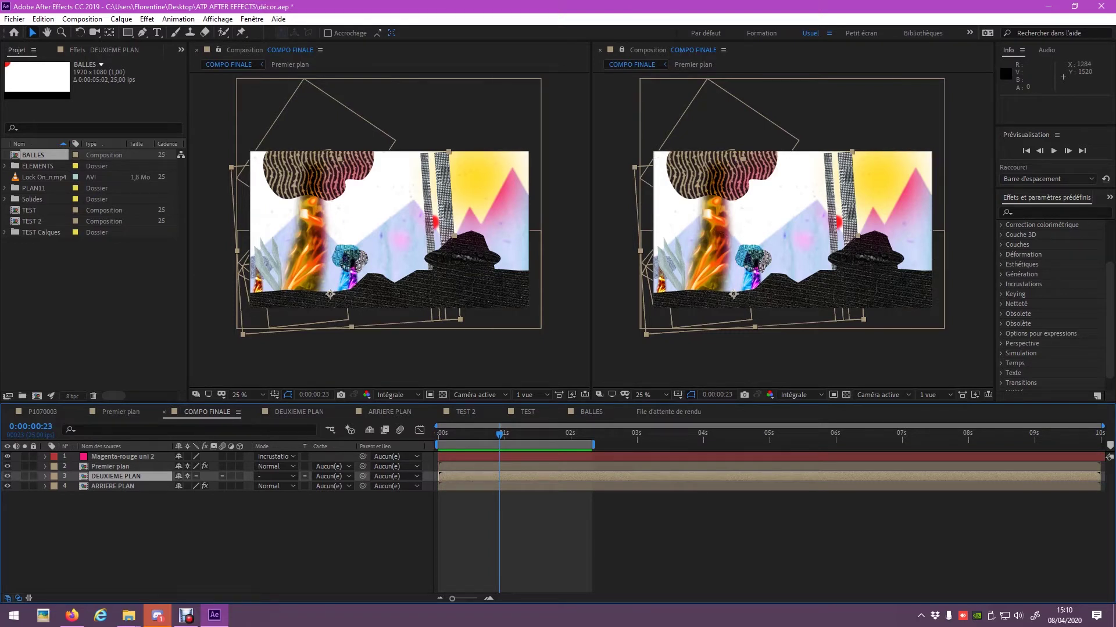
left_click(591, 412)
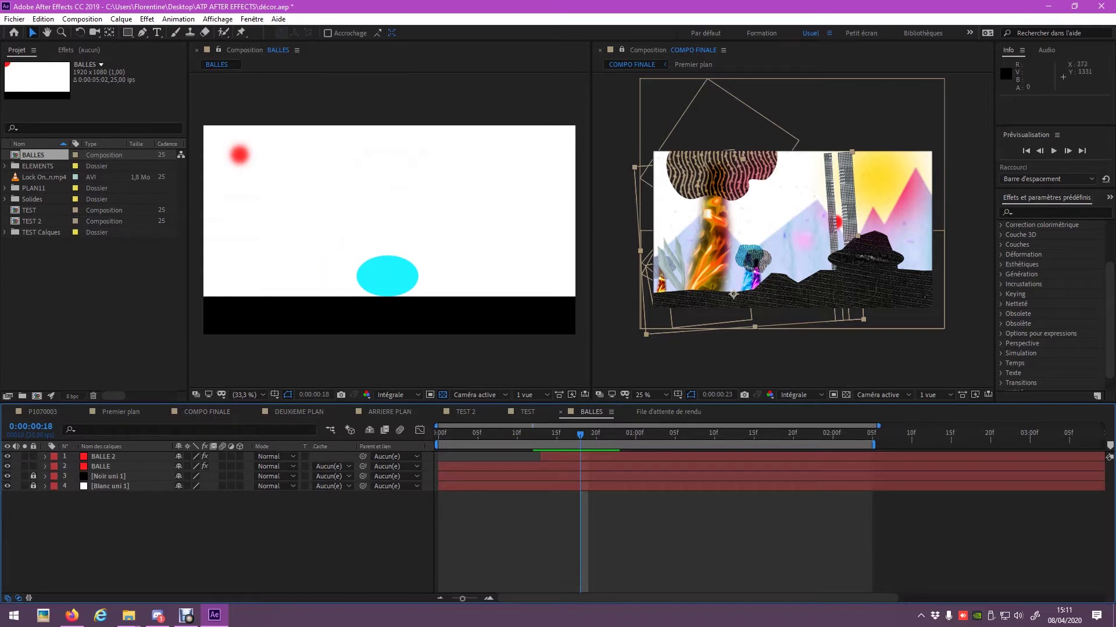
Step: Unlock the Noir uni 1 floor solid and change its colour to a muted red
left_click(33, 476)
left_click(108, 476)
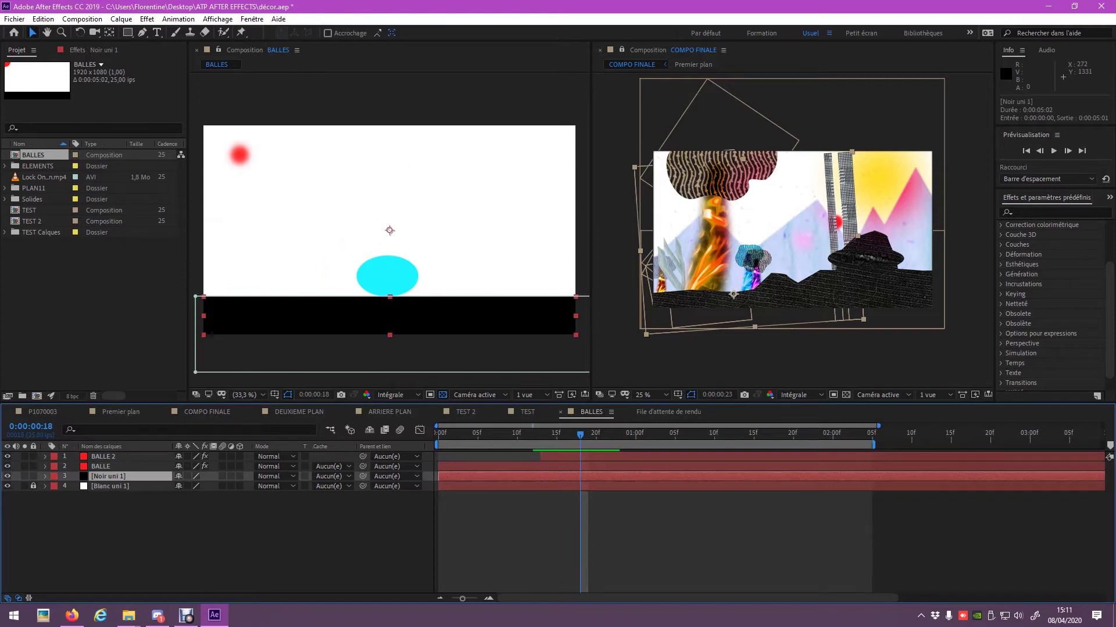
left_click(178, 19)
left_click(121, 19)
left_click(161, 45)
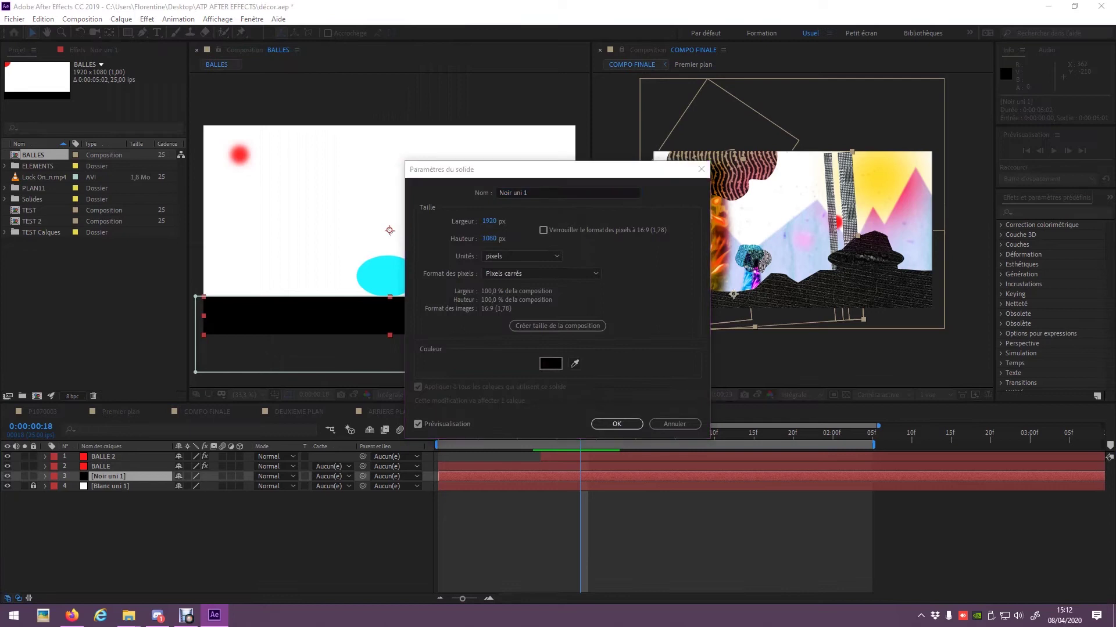
left_click(548, 361)
mouse_move(545, 355)
left_mouse_down()
mouse_move(469, 237)
mouse_move(495, 265)
left_mouse_up()
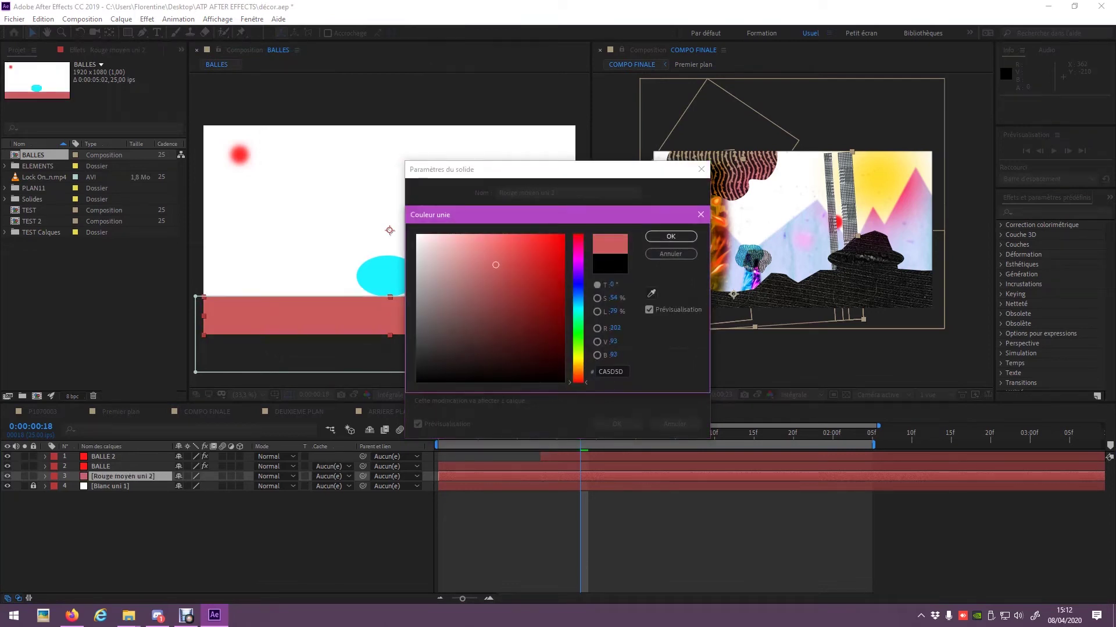
left_click(671, 237)
left_click(617, 424)
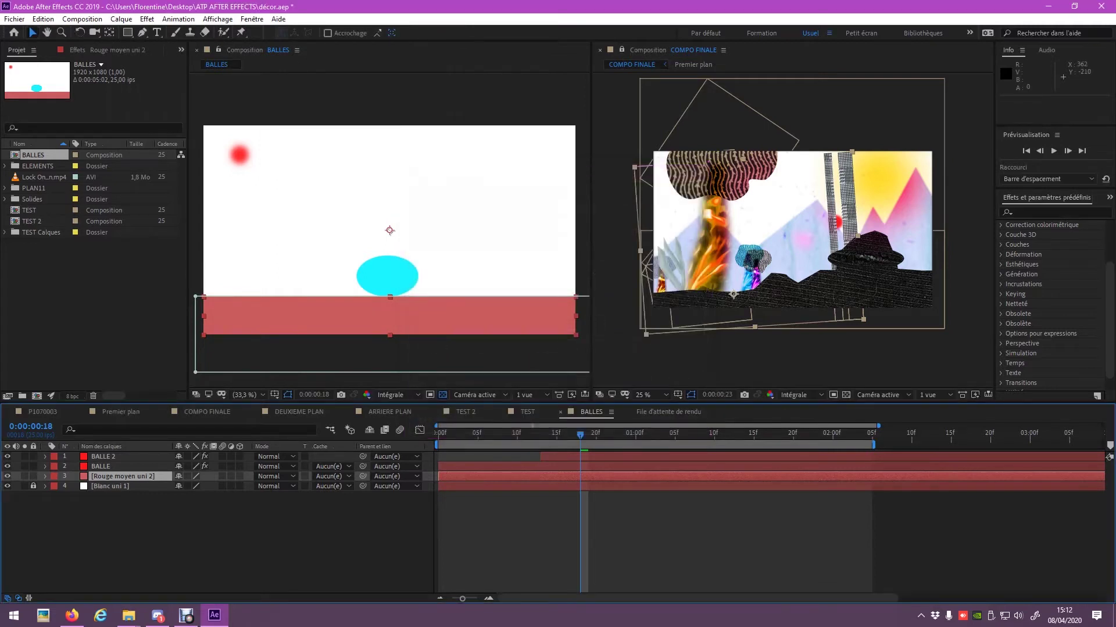
Step: Check the ball around frames 14–19, hide BALLE 2 and preview BALLES
key("Page_Up")
key("Page_Up")
key("Page_Up")
key("Page_Down")
key("Page_Down")
key("Page_Down")
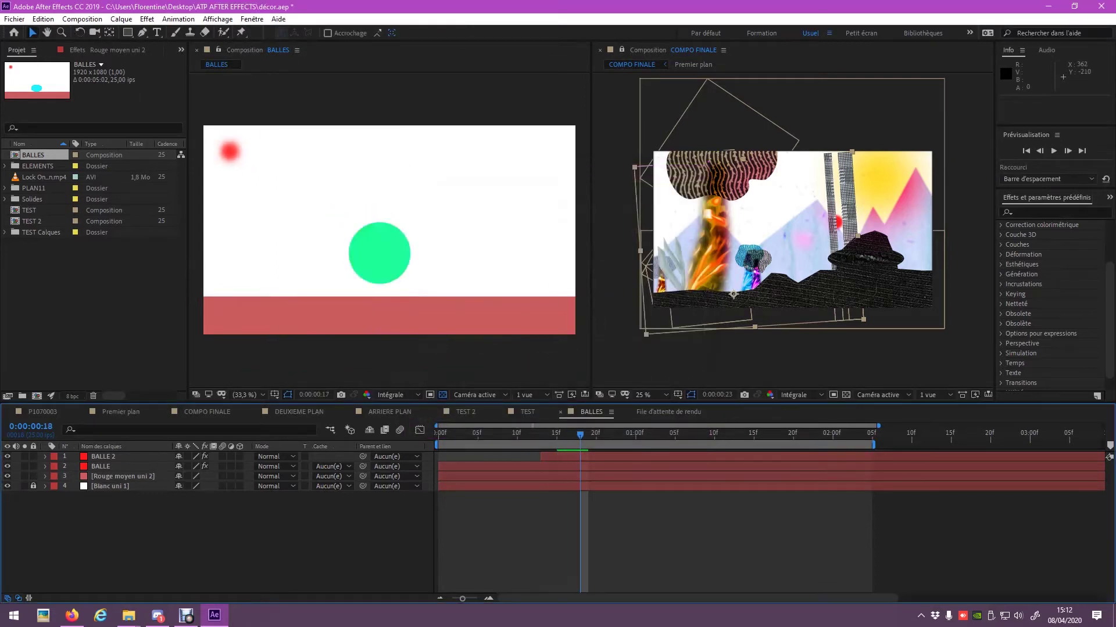
key("Page_Down")
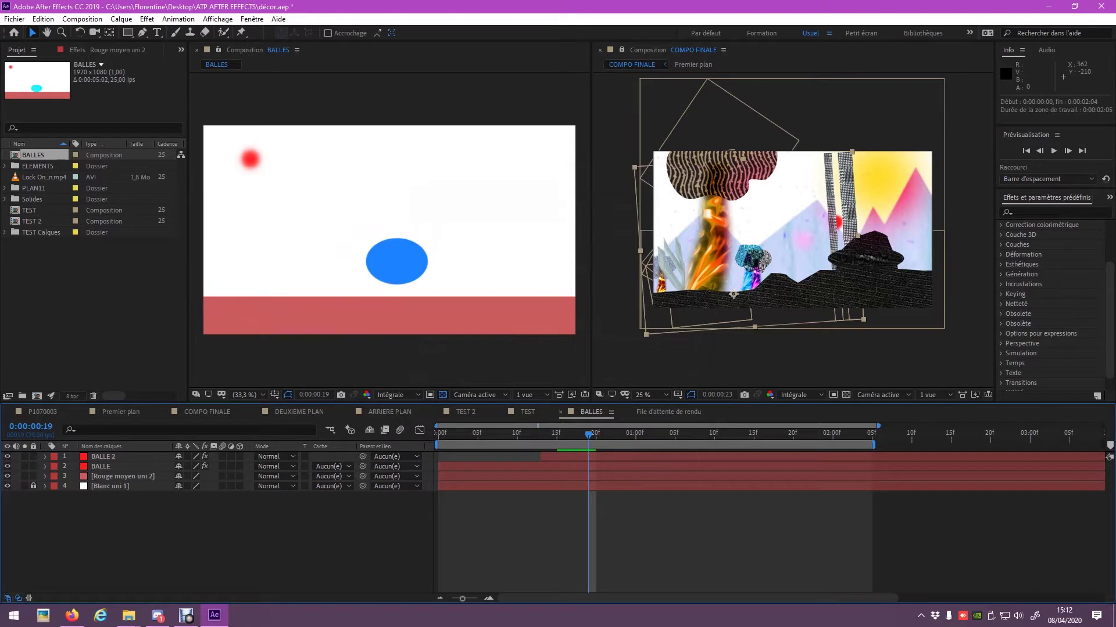
key("Page_Up")
key("Page_Up")
key("Page_Up")
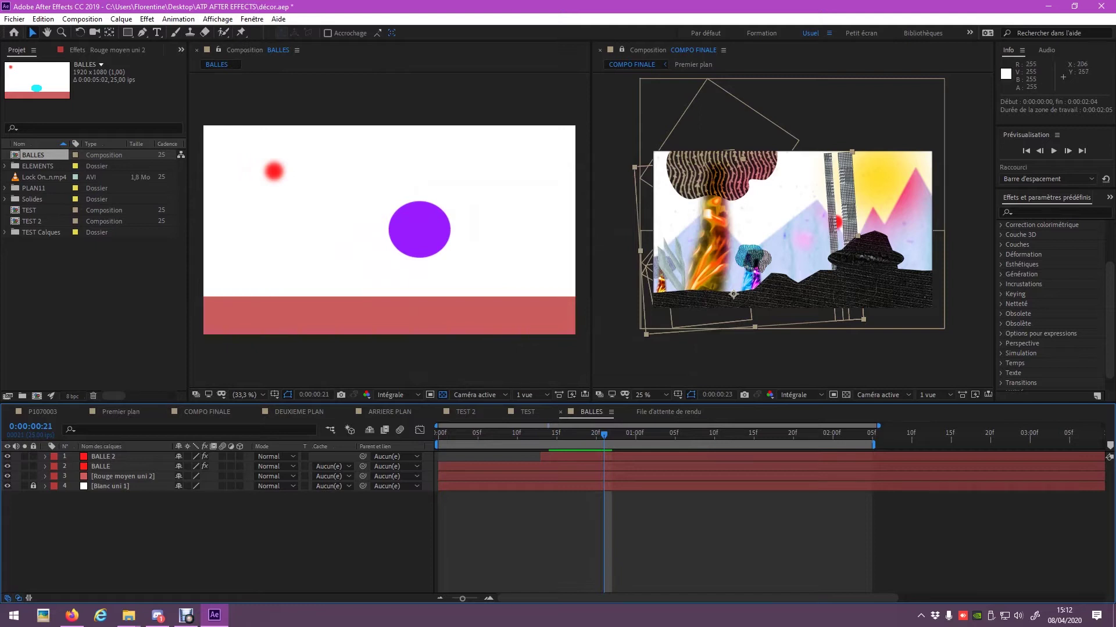
left_click(8, 456)
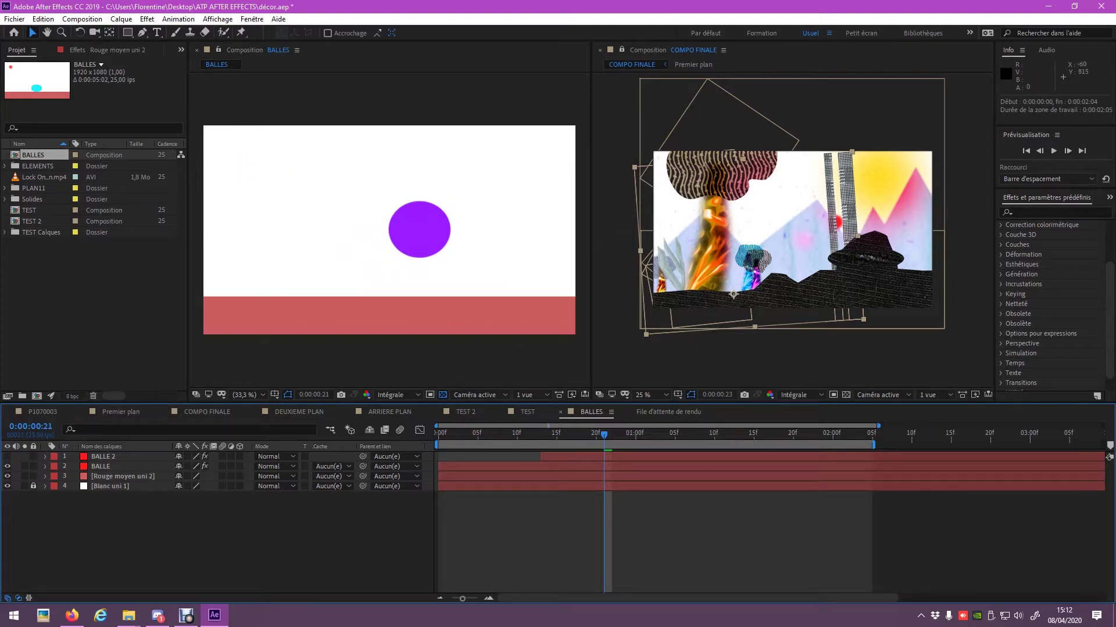
key("space")
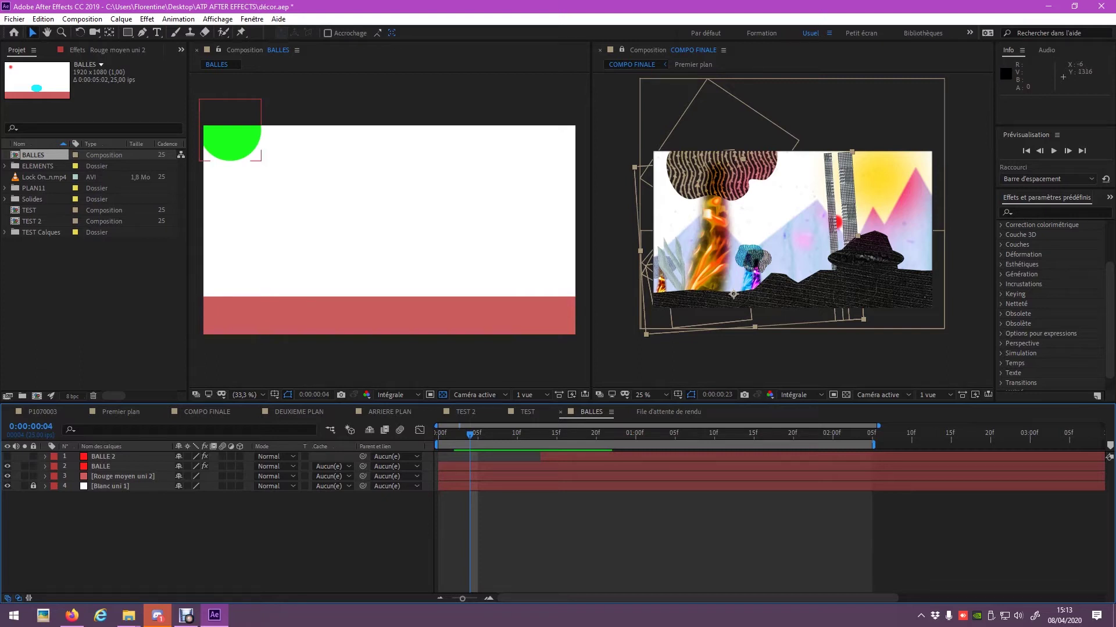
Step: Draw an elliptical mask on the BALLE layer, then delete the unwanted Masque 2 and deselect the layer
left_click(202, 160)
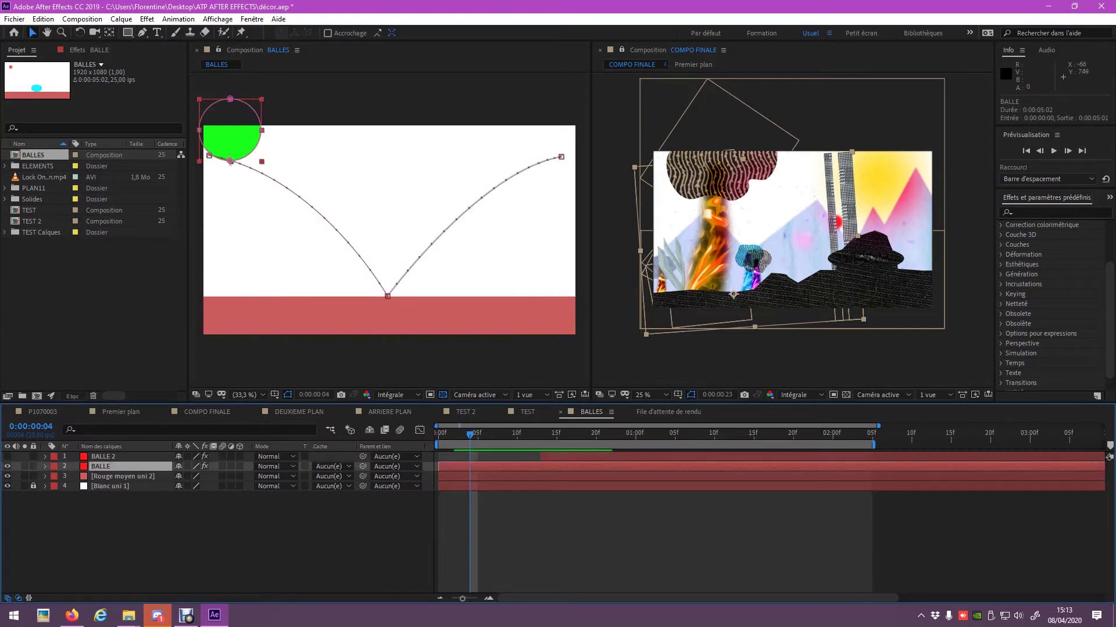
left_click_drag(127, 33, 168, 60)
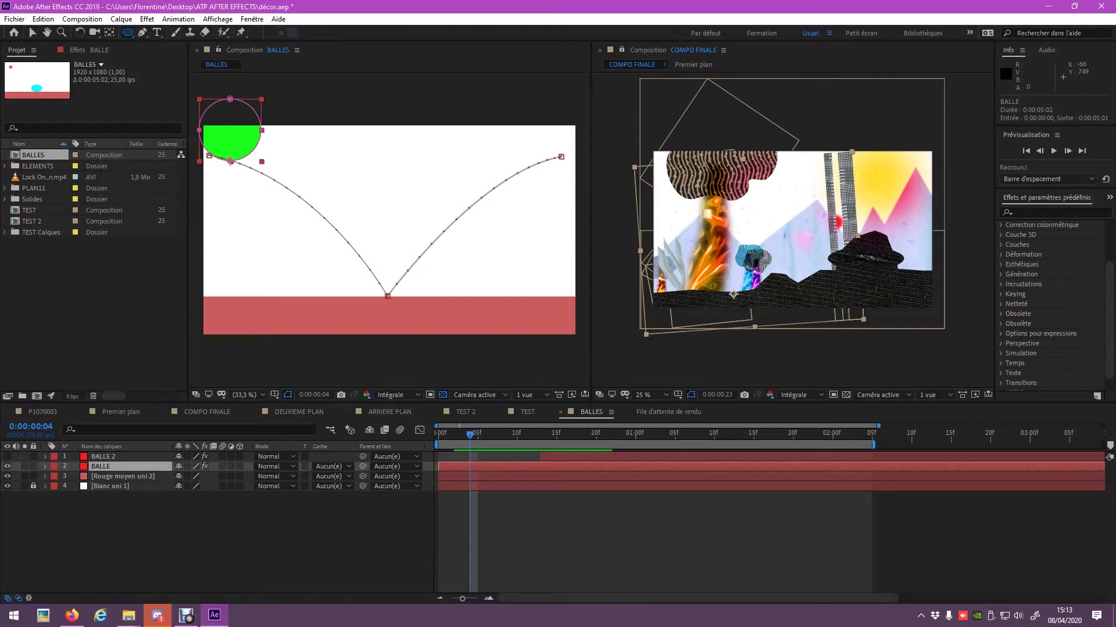
left_click_drag(205, 299, 277, 311)
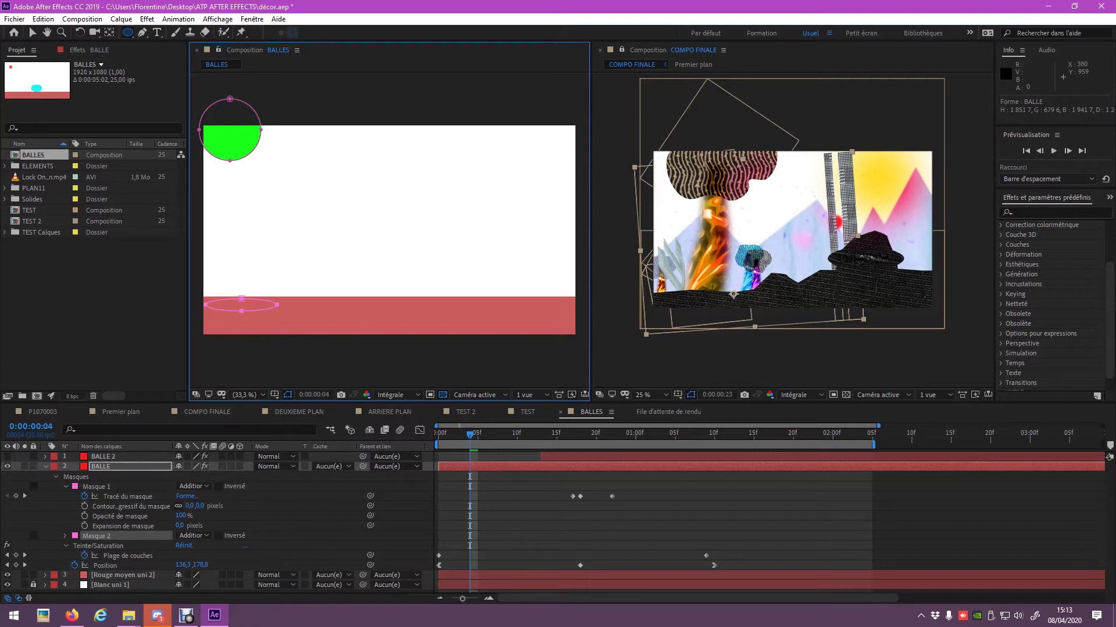
left_click(96, 536)
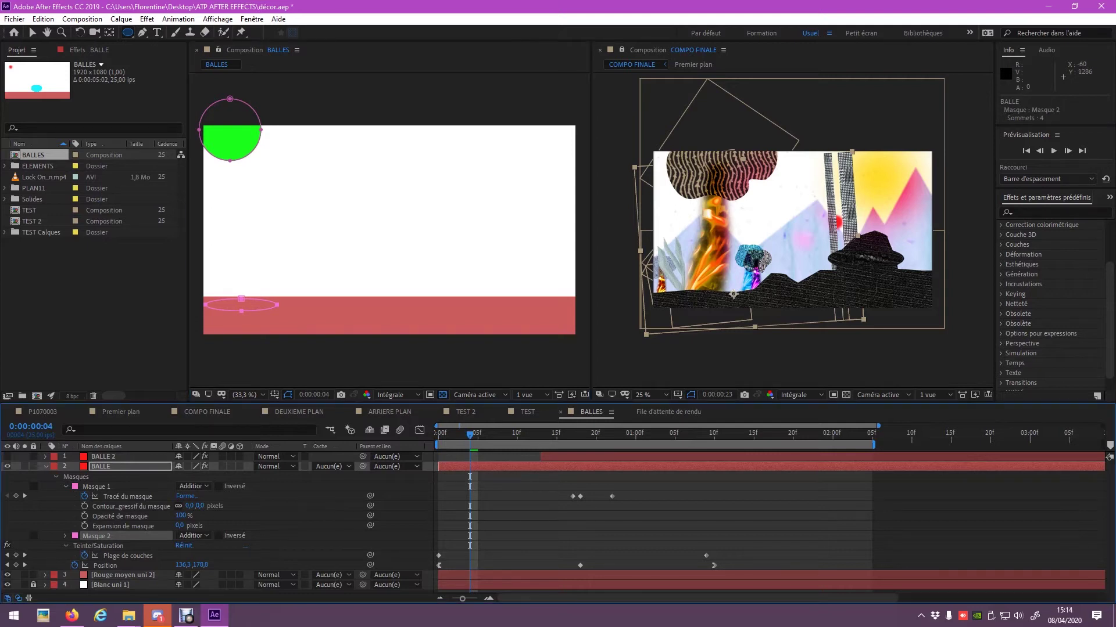
key("Delete")
left_click(45, 466)
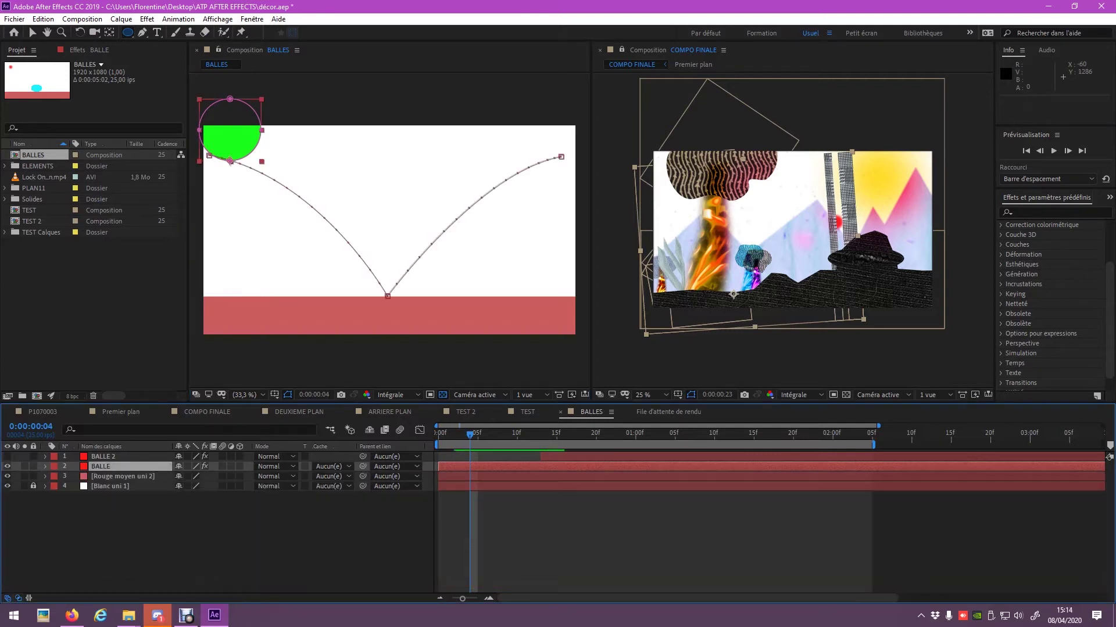
left_click(175, 540)
Step: Create a new dark red (440D0D) solid, Rouge sombre uni 1, filling the BALLES frame
left_click(120, 19)
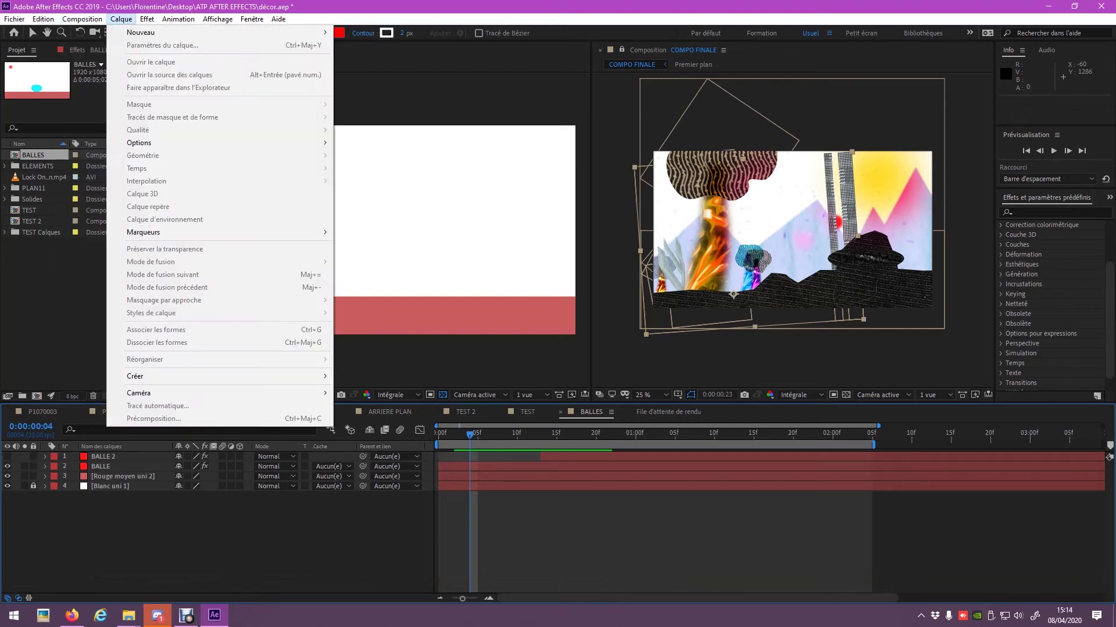
mouse_move(174, 32)
left_click(362, 45)
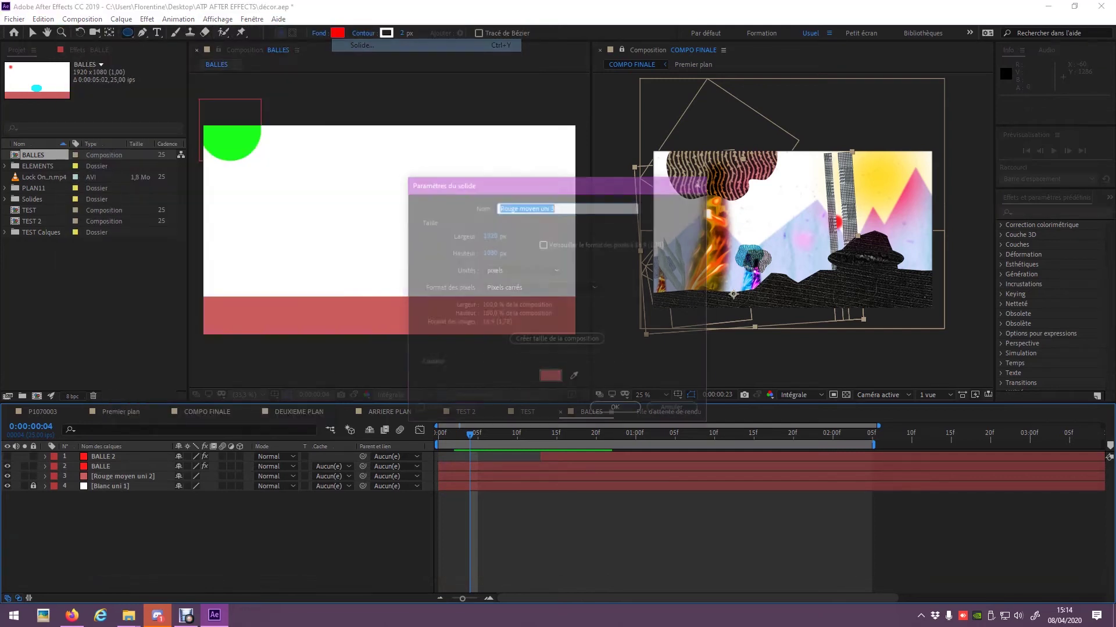
left_click(551, 378)
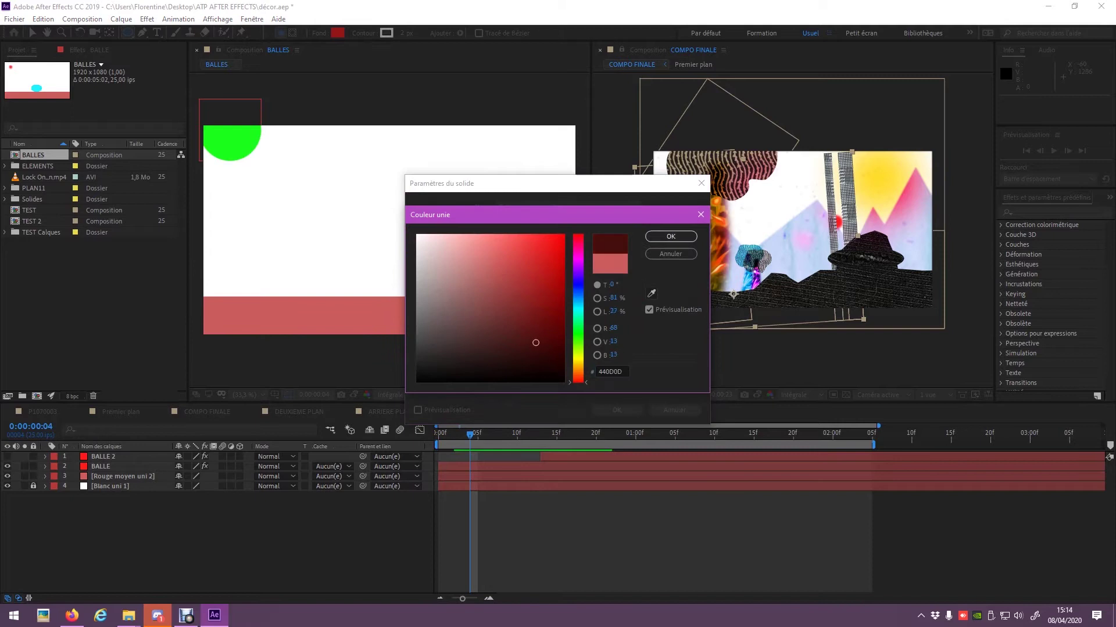
left_click(671, 237)
left_click(617, 410)
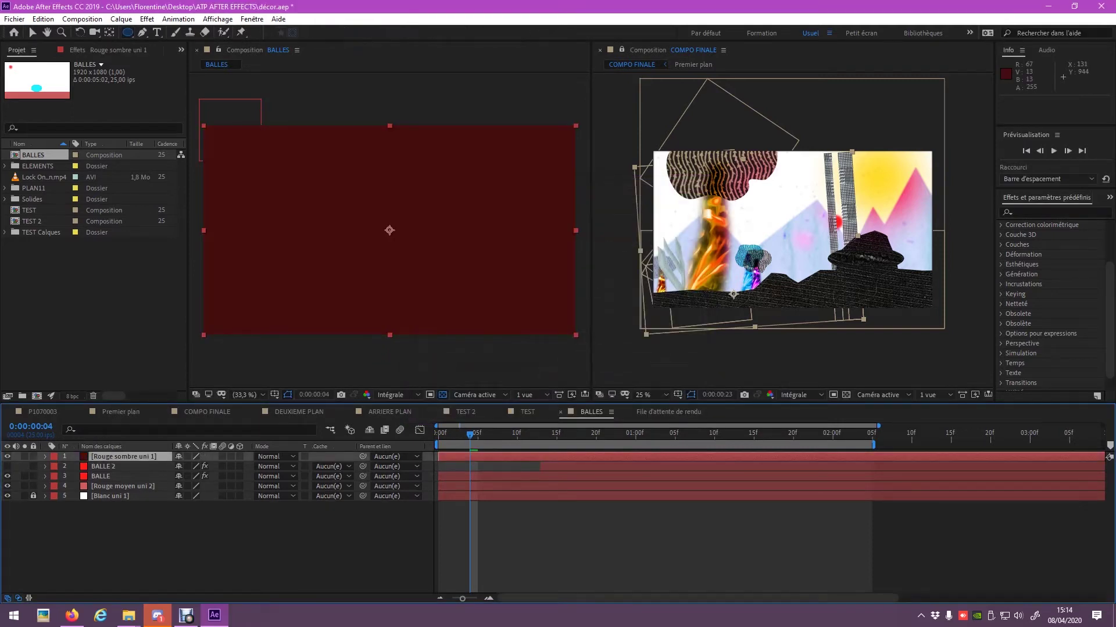
Step: Draw an oval mask at the bottom of the dark red solid and nudge it slightly left
left_click_drag(220, 301, 286, 316)
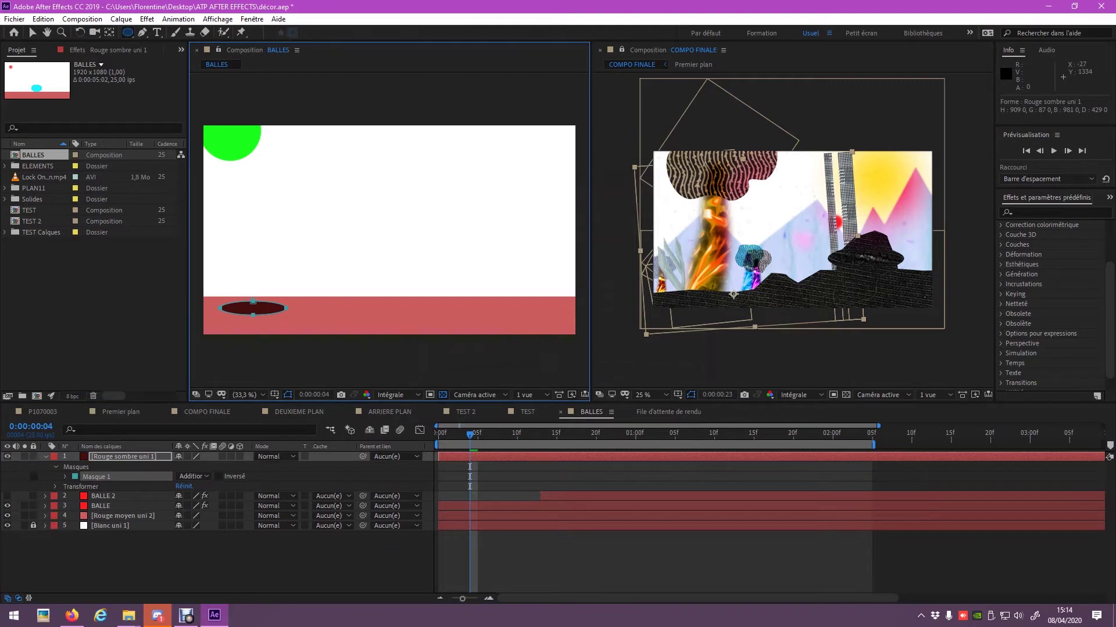
left_click(56, 487)
left_click(94, 507)
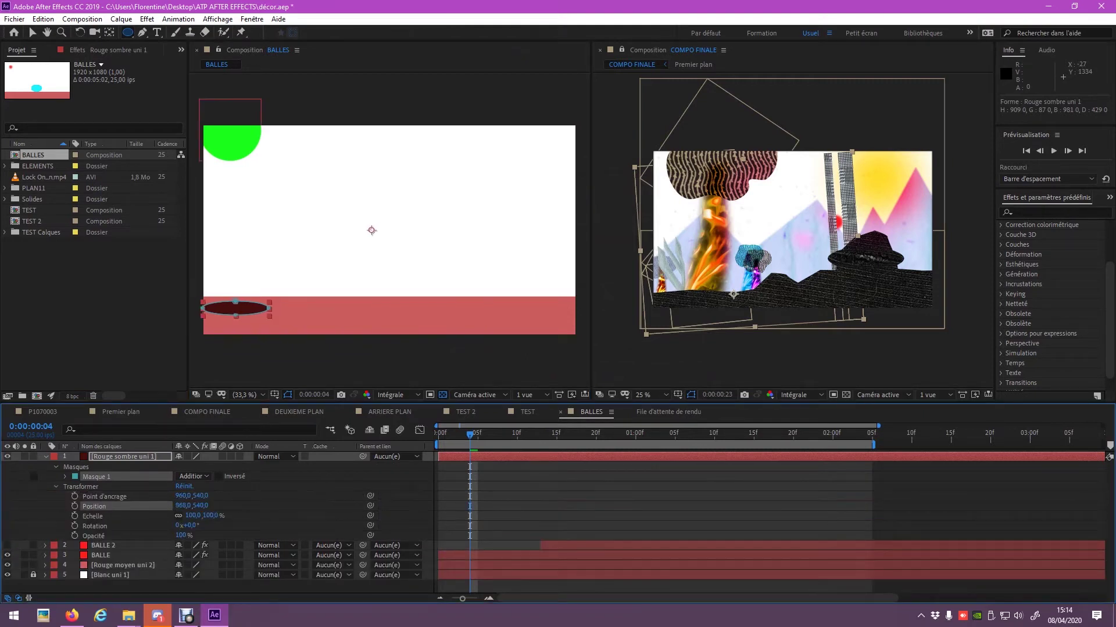
key("Left")
key("Left")
key("Left")
Step: Keyframe the shadow's Position at 0, 18f and 1:09 so it slides under the bouncing ball
left_click(100, 556)
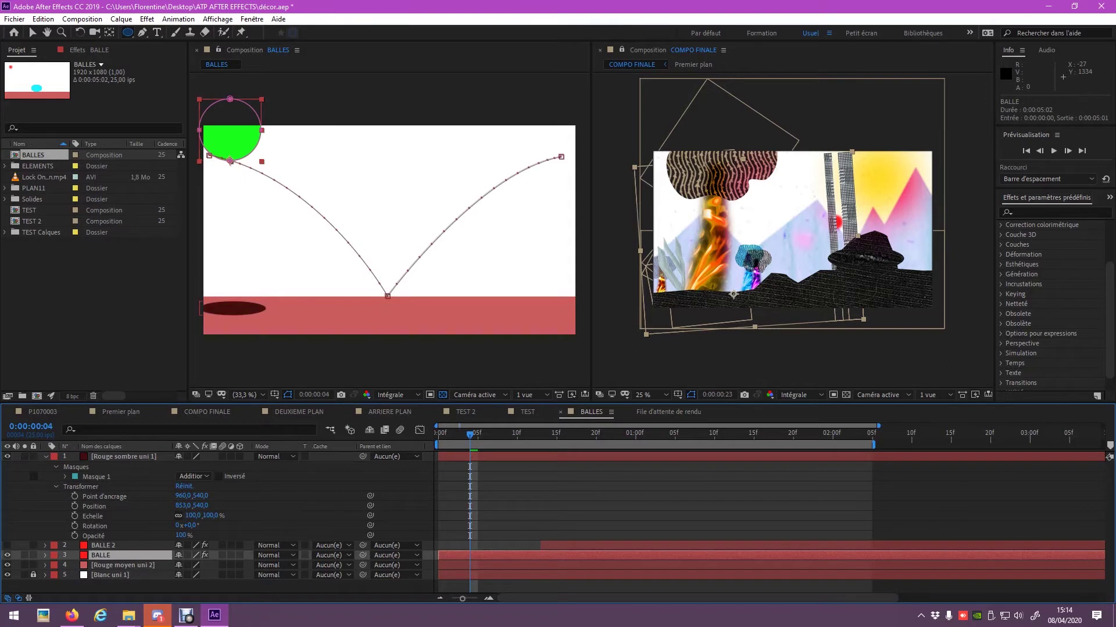
key("u")
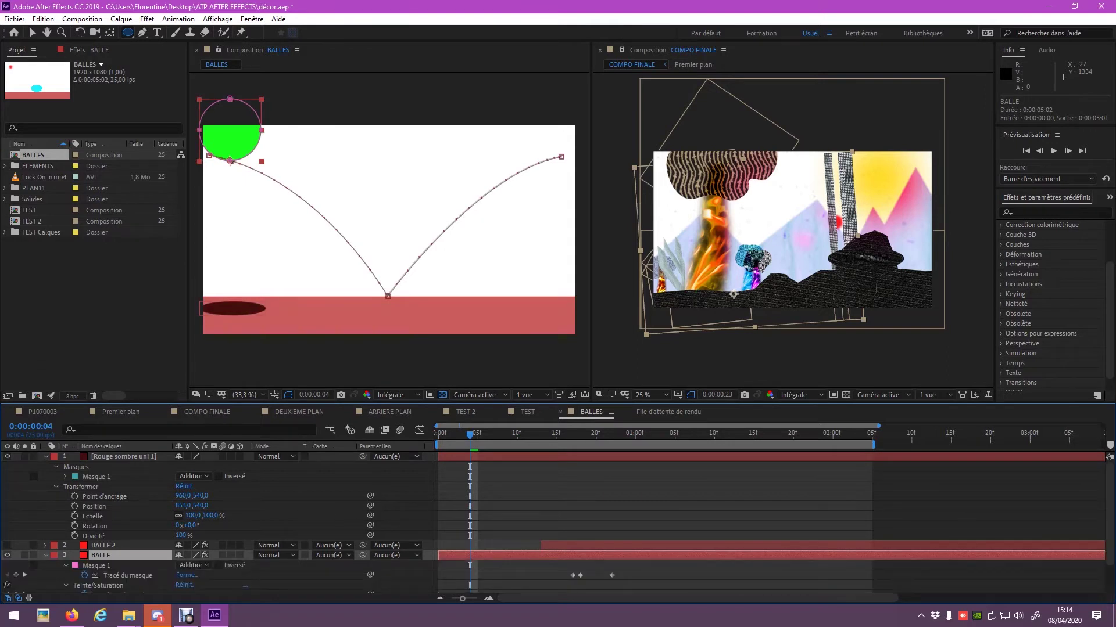
scroll(557, 522, "down", 2)
key("Home")
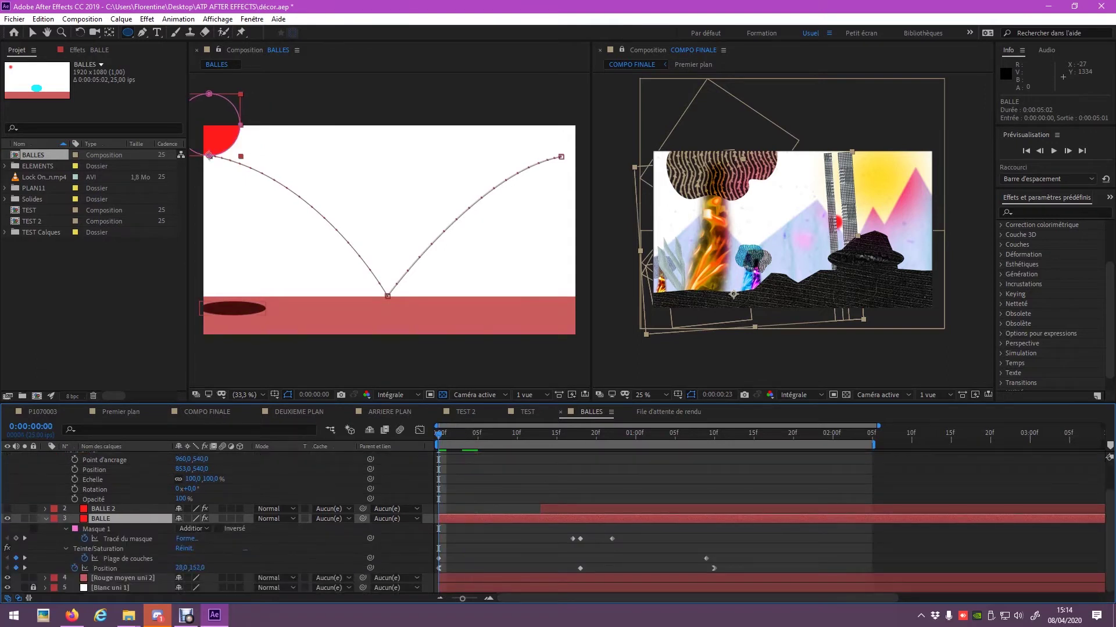
left_click(105, 470)
key("space")
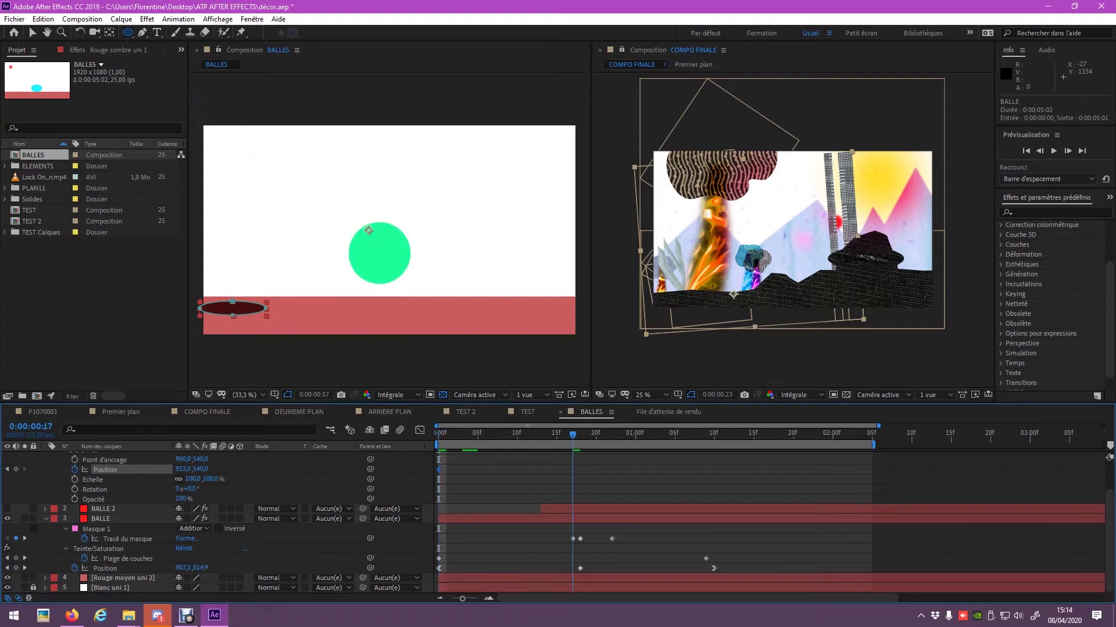
key("space")
left_click_drag(368, 230, 521, 230)
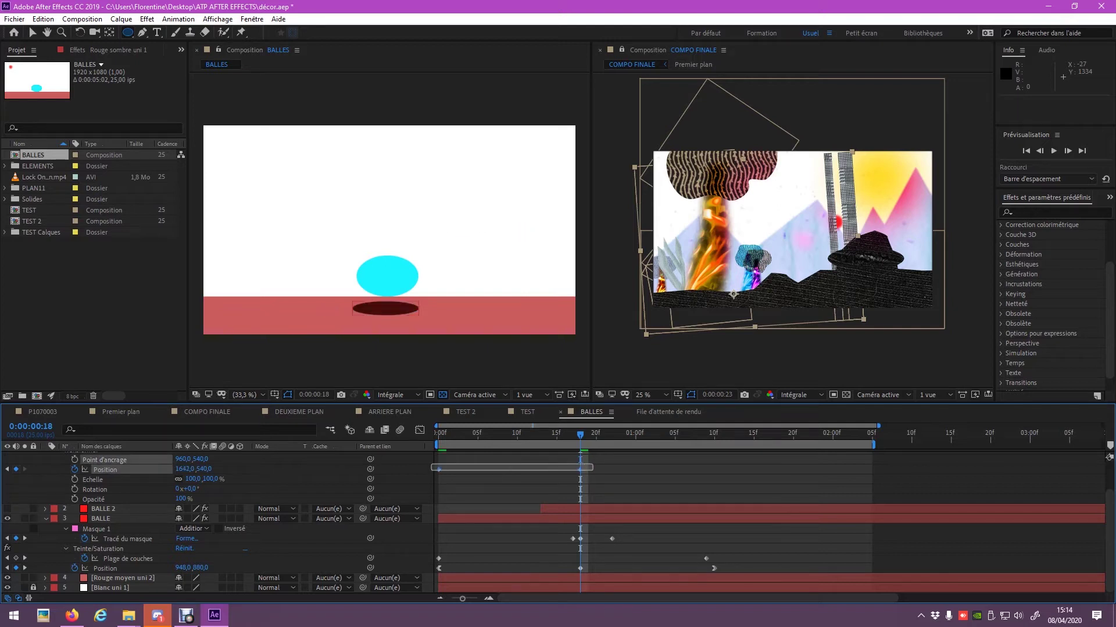
left_click_drag(521, 230, 522, 226)
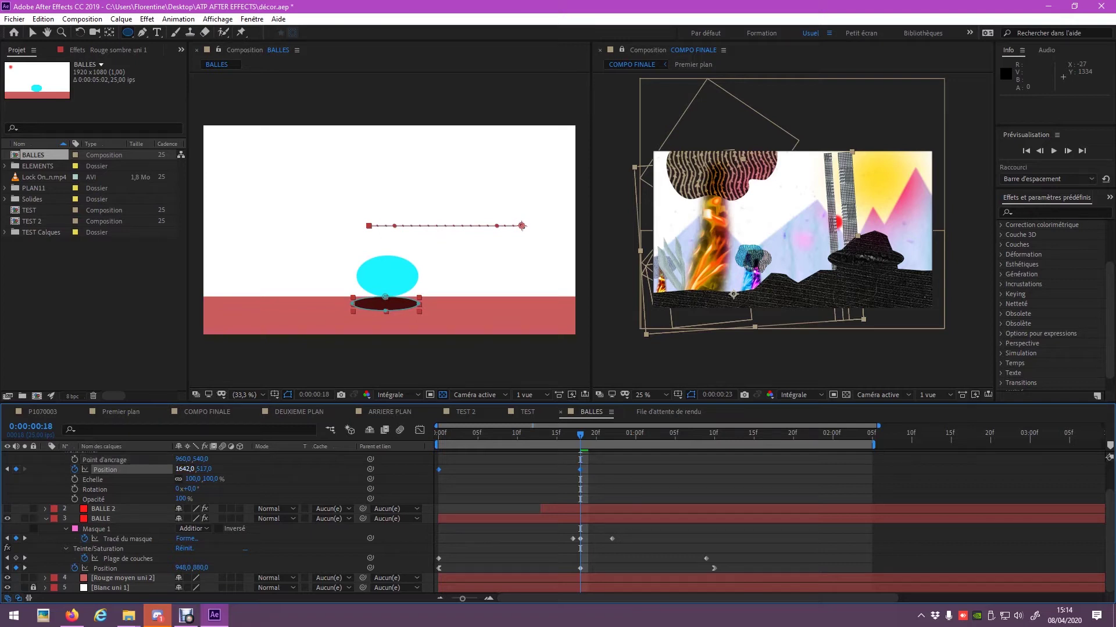
key("space")
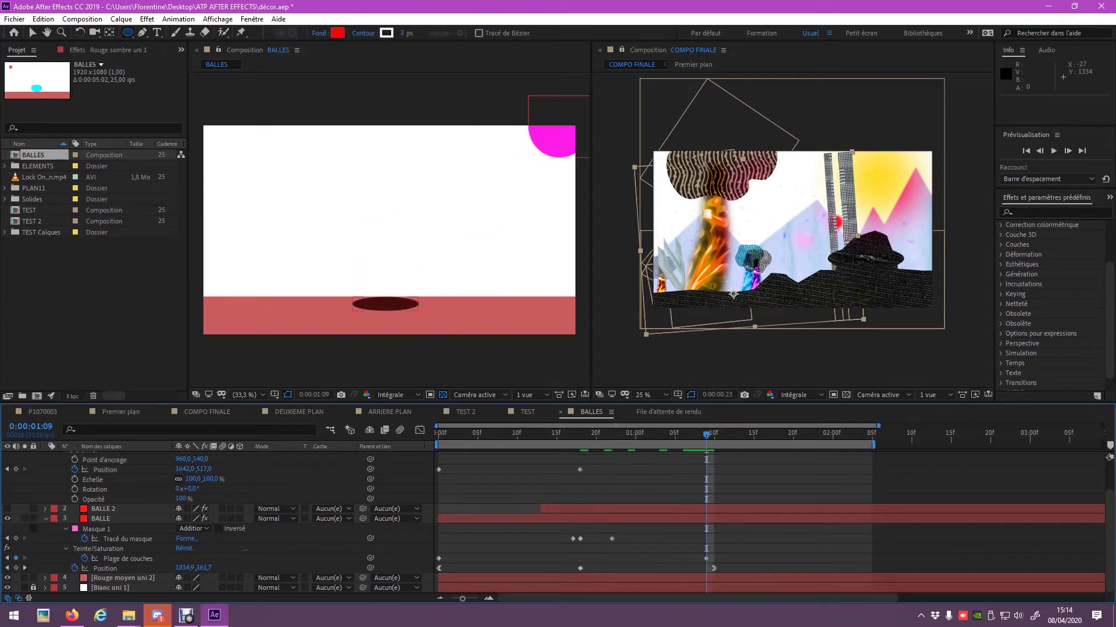
left_click_drag(181, 469, 372, 469)
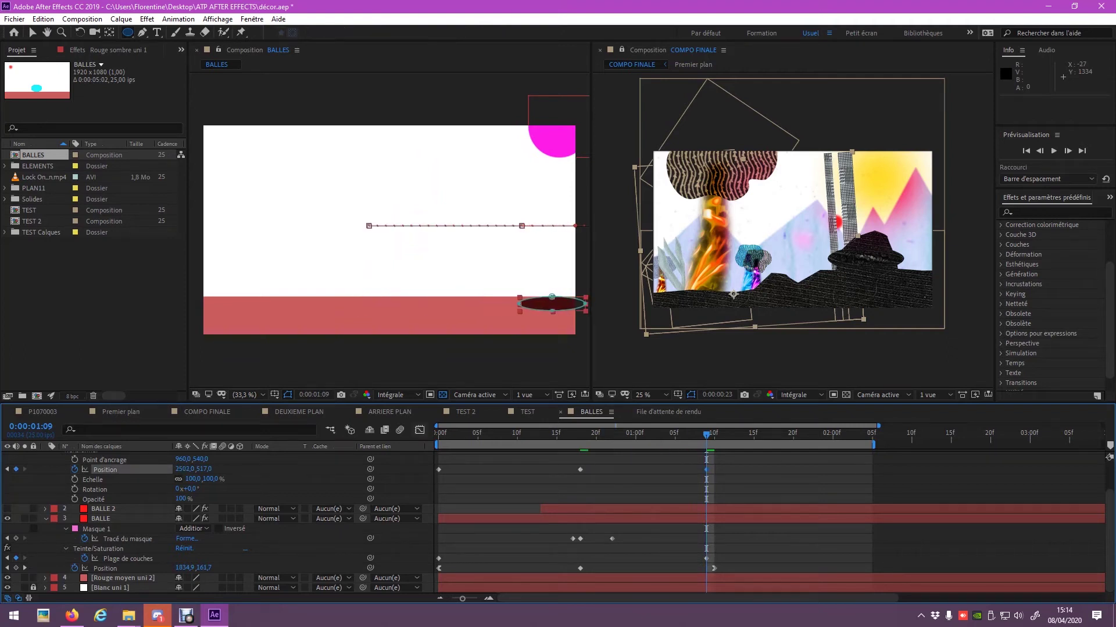
key("Home")
Step: Apply Lissage à l'éloignement to the first Position keyframe and Lissage à l'approche to the last
right_click(438, 468)
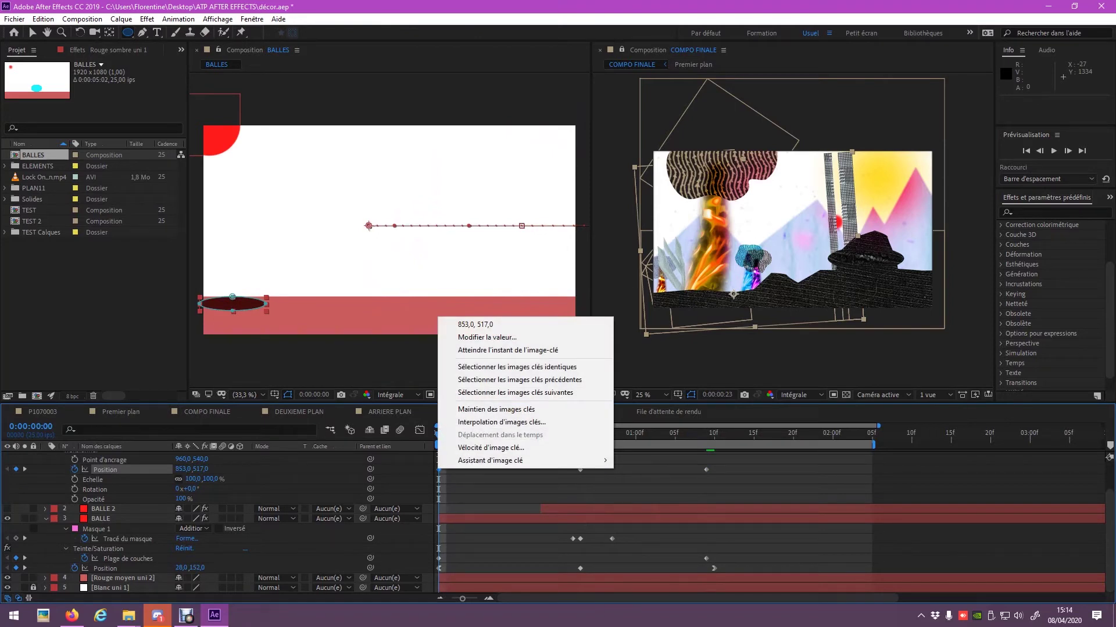
mouse_move(523, 460)
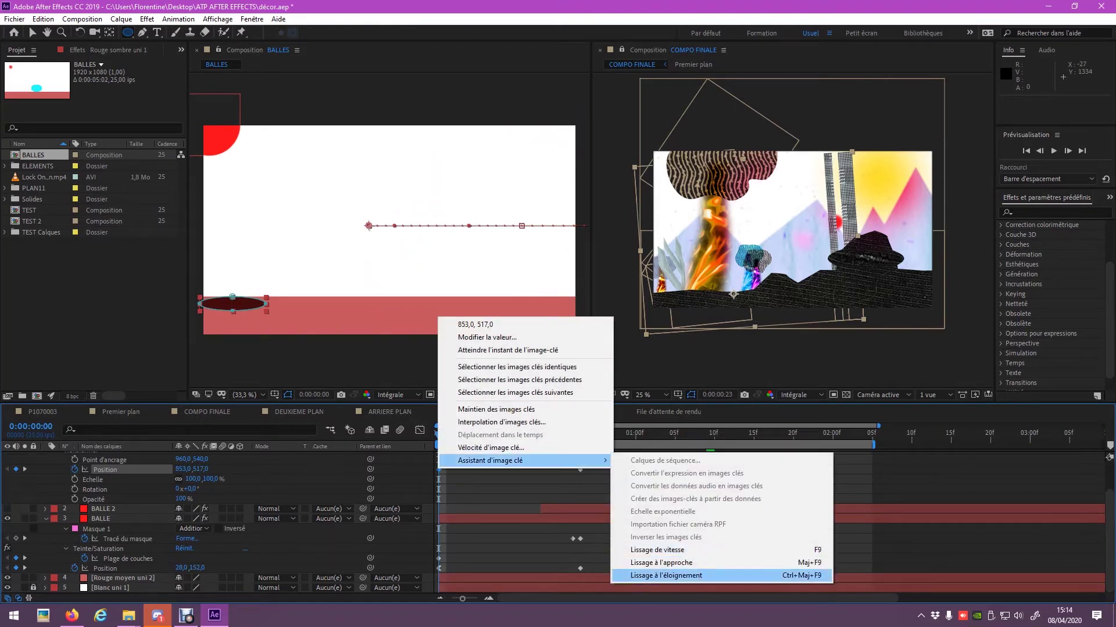
left_click(697, 575)
right_click(705, 469)
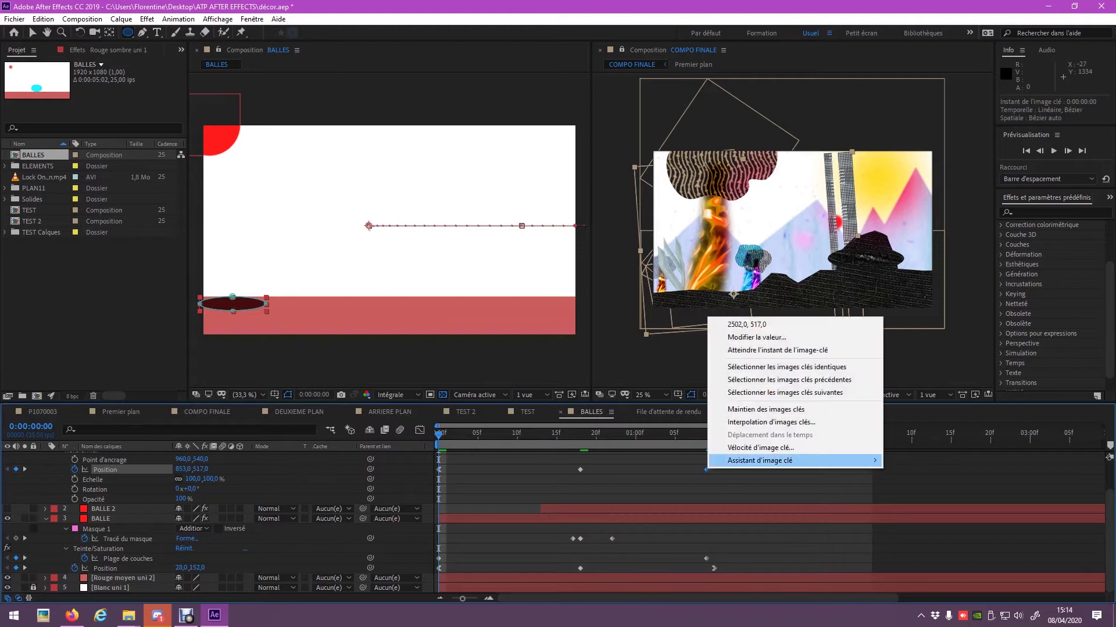
mouse_move(802, 460)
left_click(930, 563)
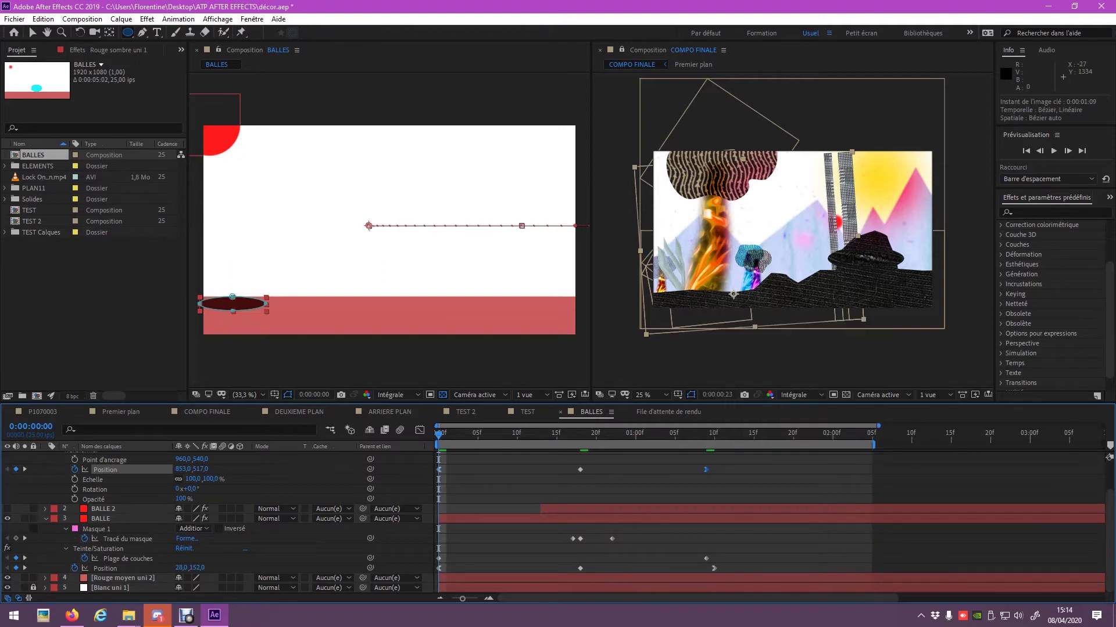
Step: Preview the eased shadow motion and check the shadow's Position keyframe at frame 18
key("space")
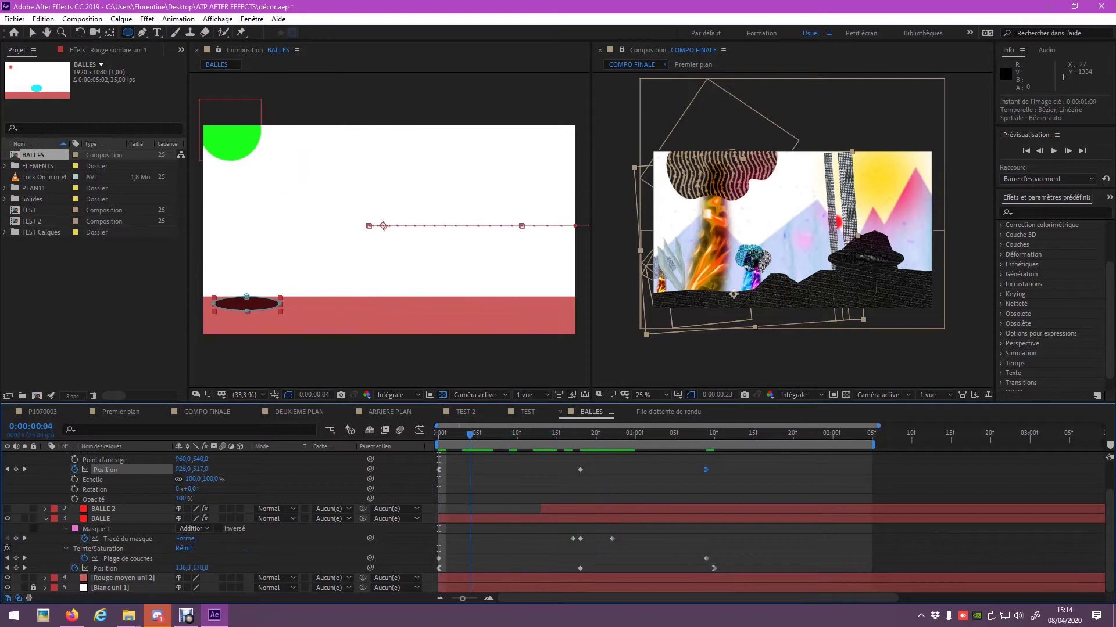
key("space")
left_click(580, 433)
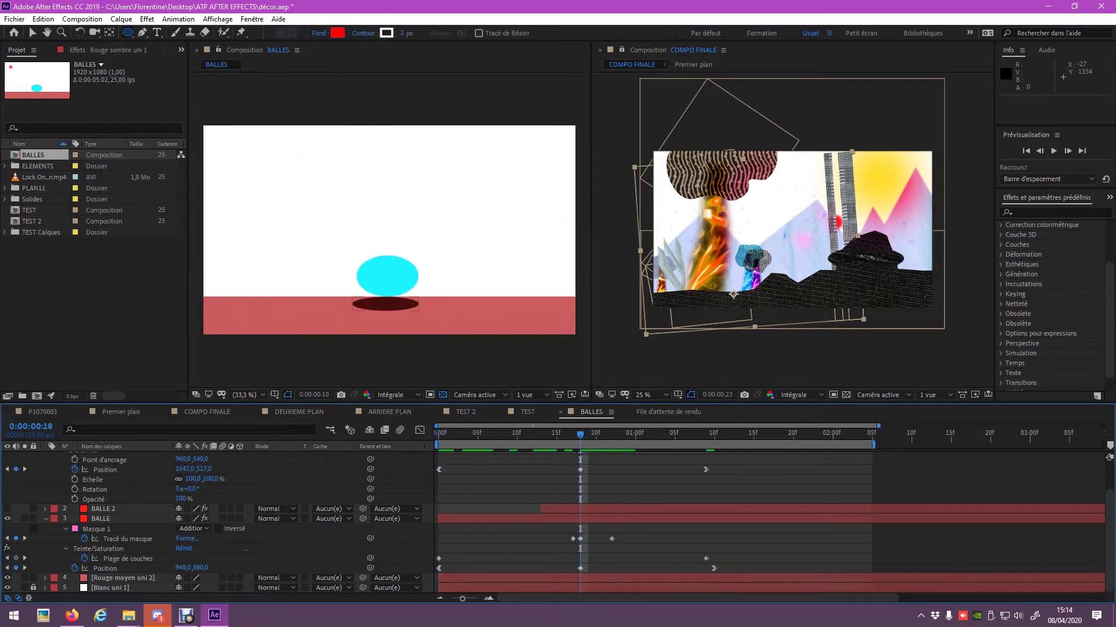
left_click(580, 470)
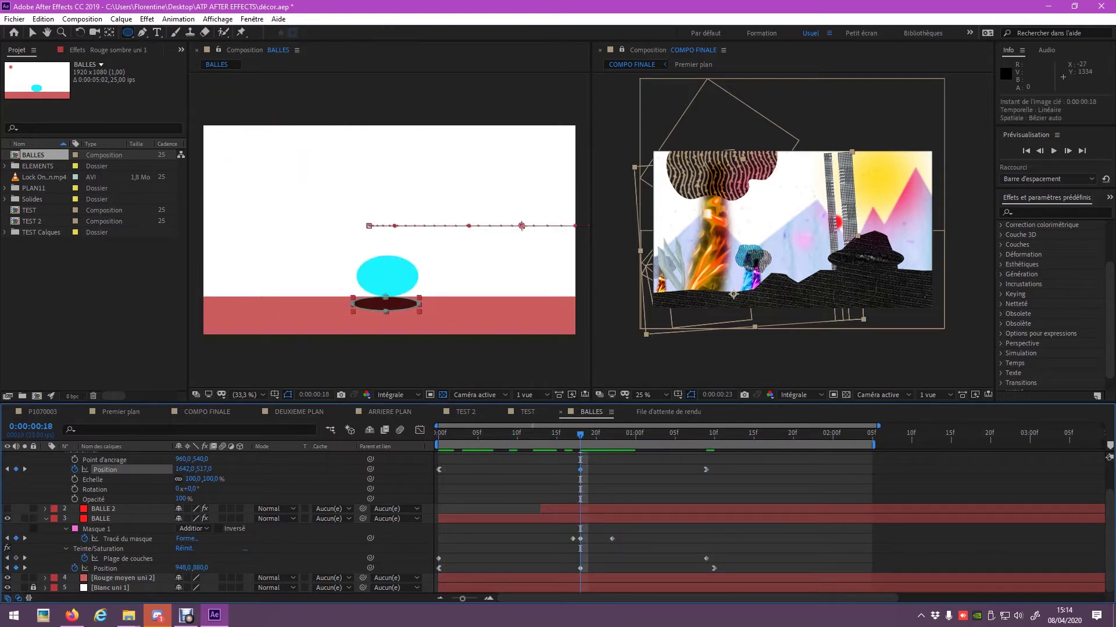
key("space")
key("space")
scroll(218, 523, "up", 2)
scroll(217, 523, "up", 1)
Step: Keyframe the mask path at the start, then flatten the oval to about 90% at the next keyframe
left_click(65, 477)
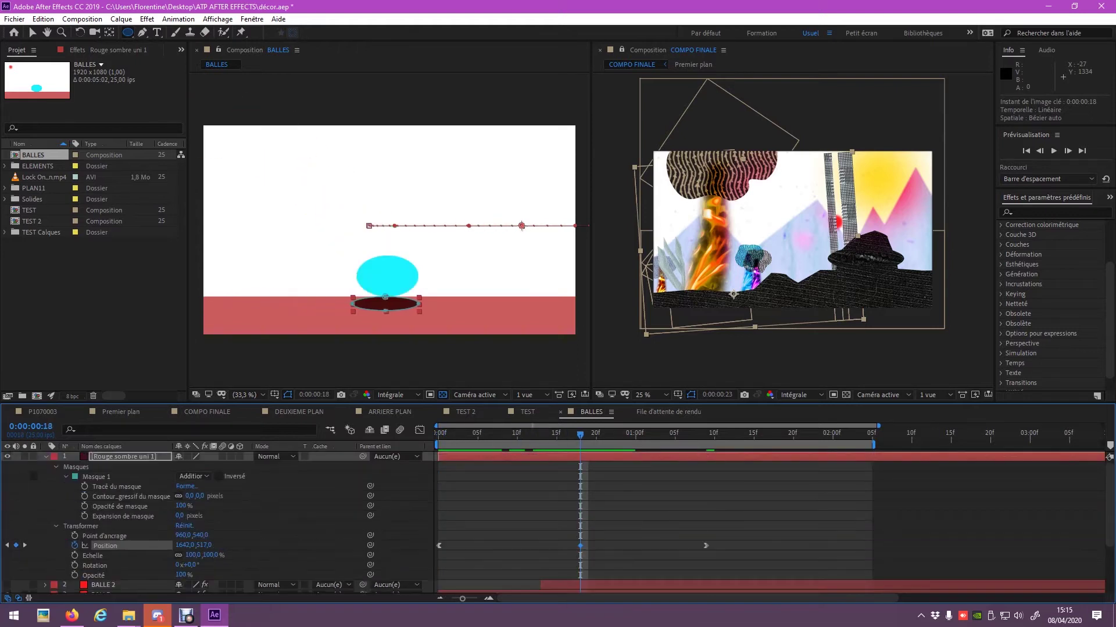
key("Home")
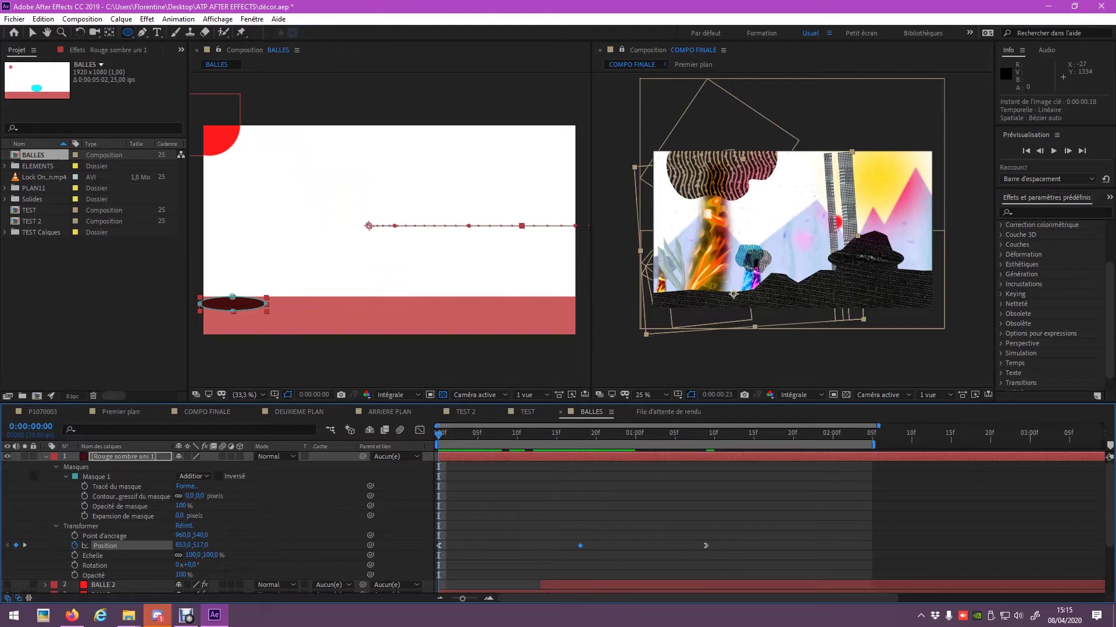
key("alt+m")
left_click(96, 477)
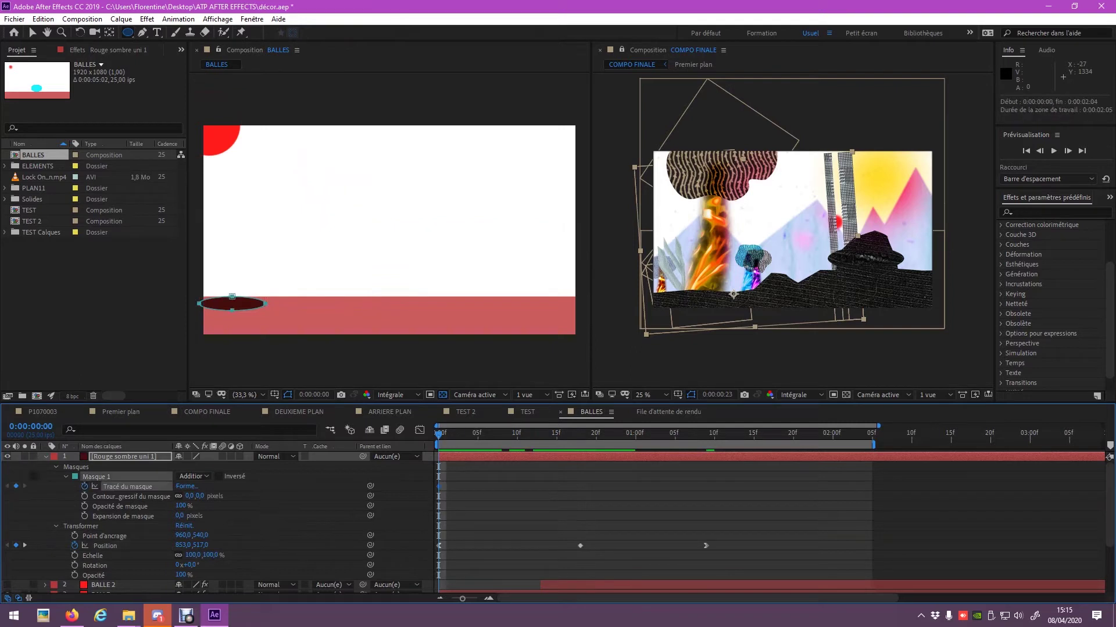
key("k")
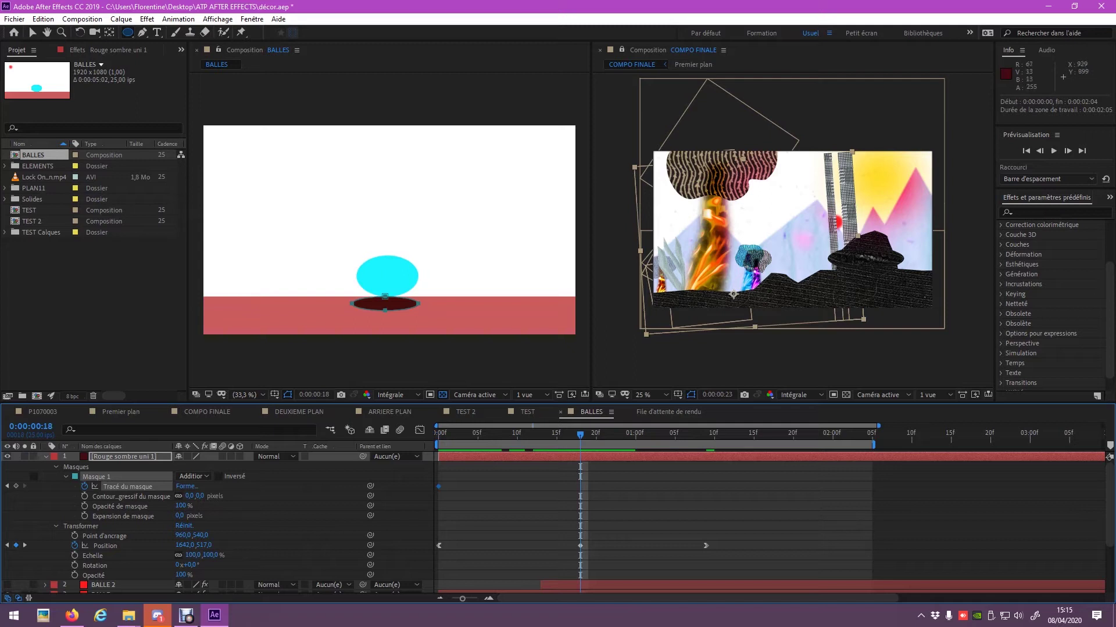
key("v")
double_click(385, 298)
left_click_drag(419, 303, 413, 303)
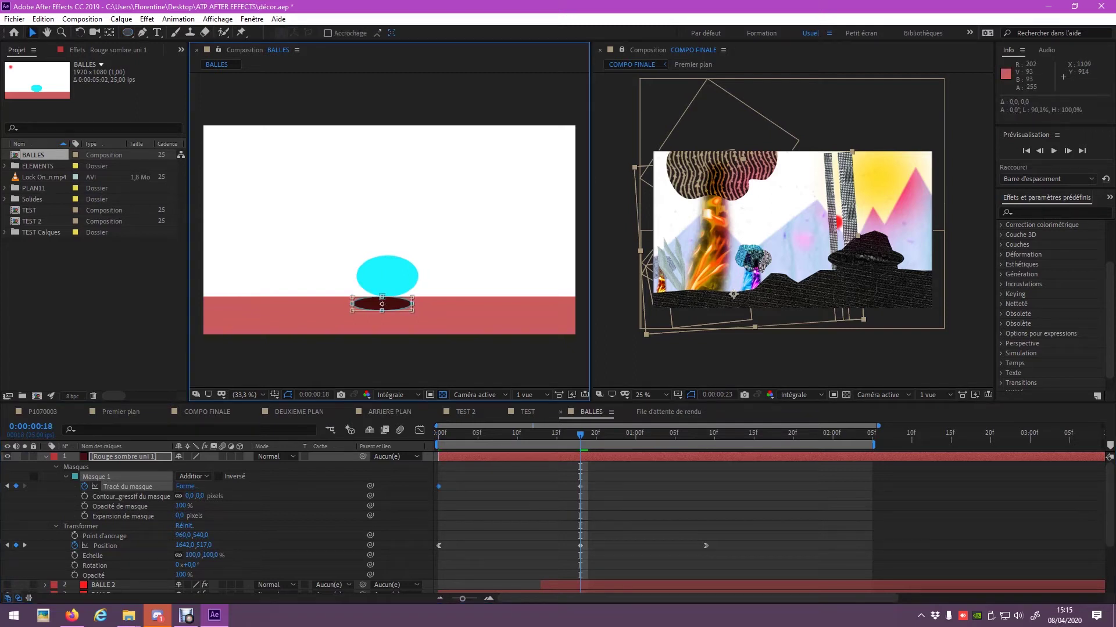
key("ctrl+z")
mouse_move(386, 313)
left_mouse_down()
mouse_move(362, 304)
mouse_move(409, 302)
left_mouse_up()
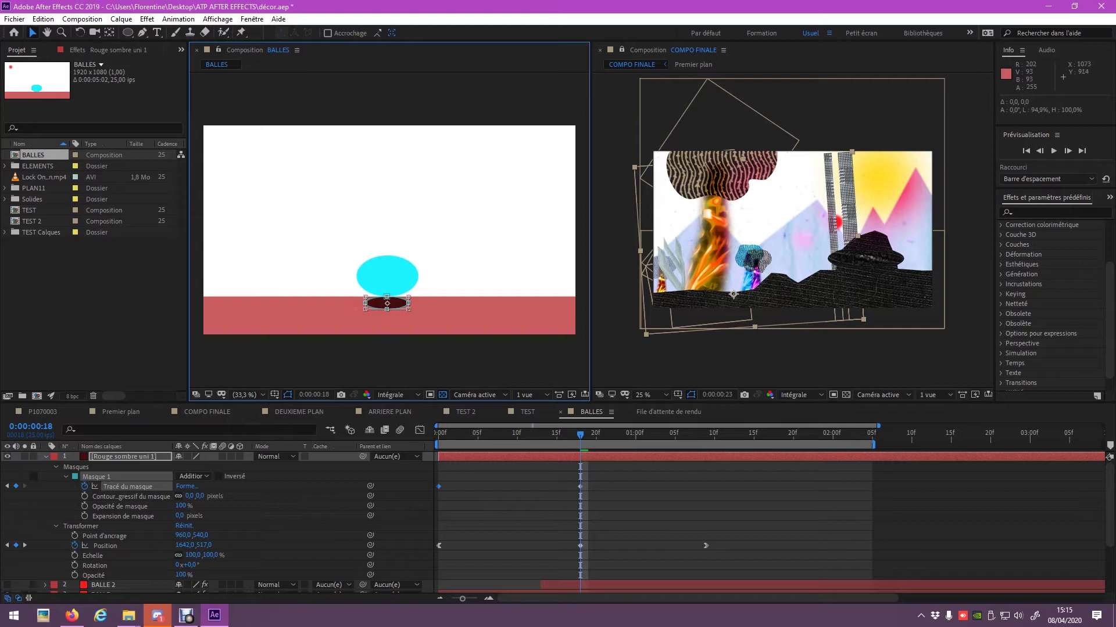
Step: Copy the flattened mask path keyframe to 1:09 and preview the shadow
key("ctrl+c")
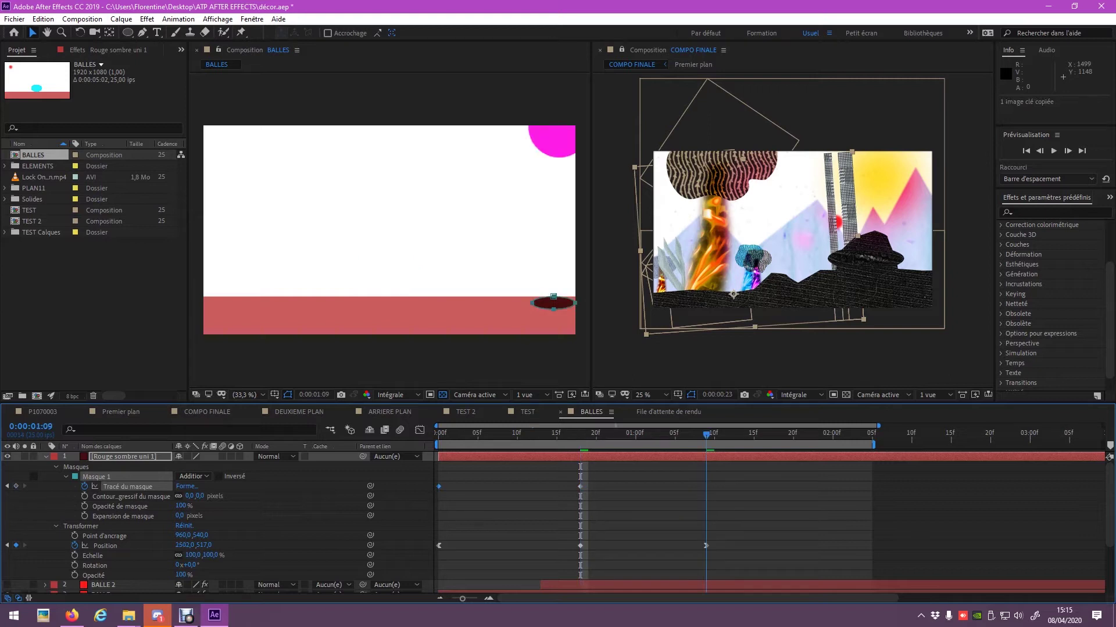
key("k")
key("ctrl+v")
key("space")
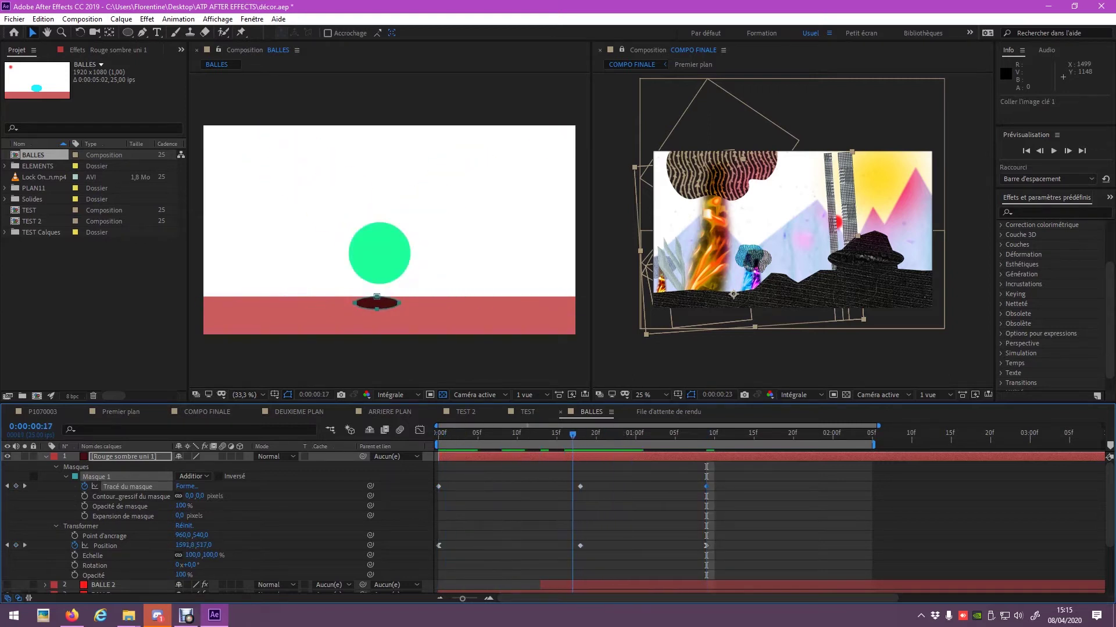
key("space")
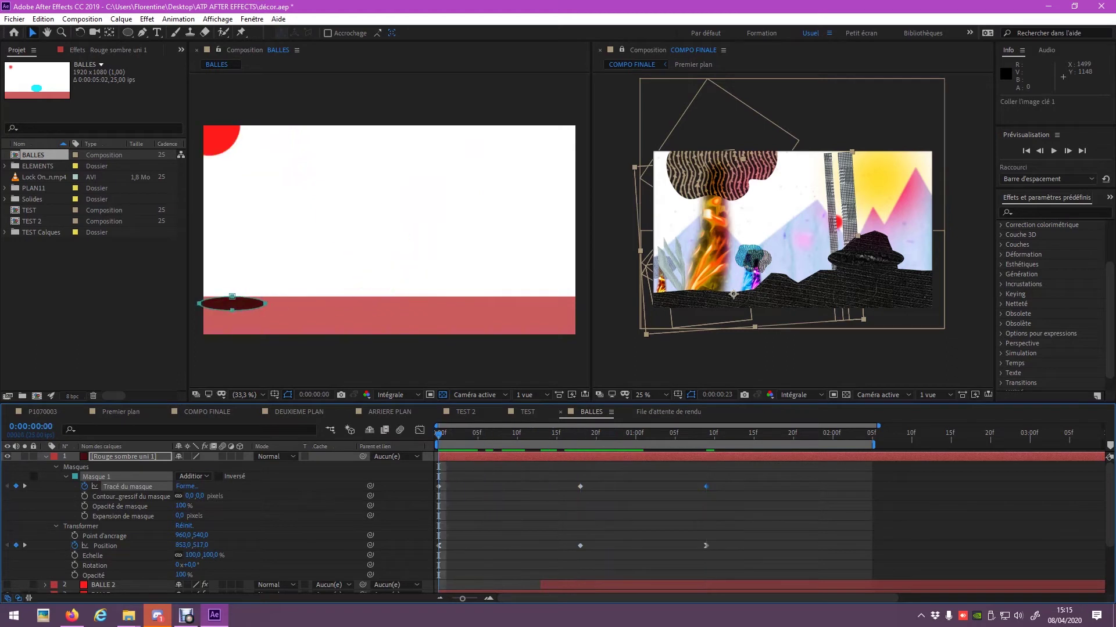
Step: Set the shadow mask feather to 45 pixels and preview the softened oval
left_click(189, 496)
type("45")
key("Return")
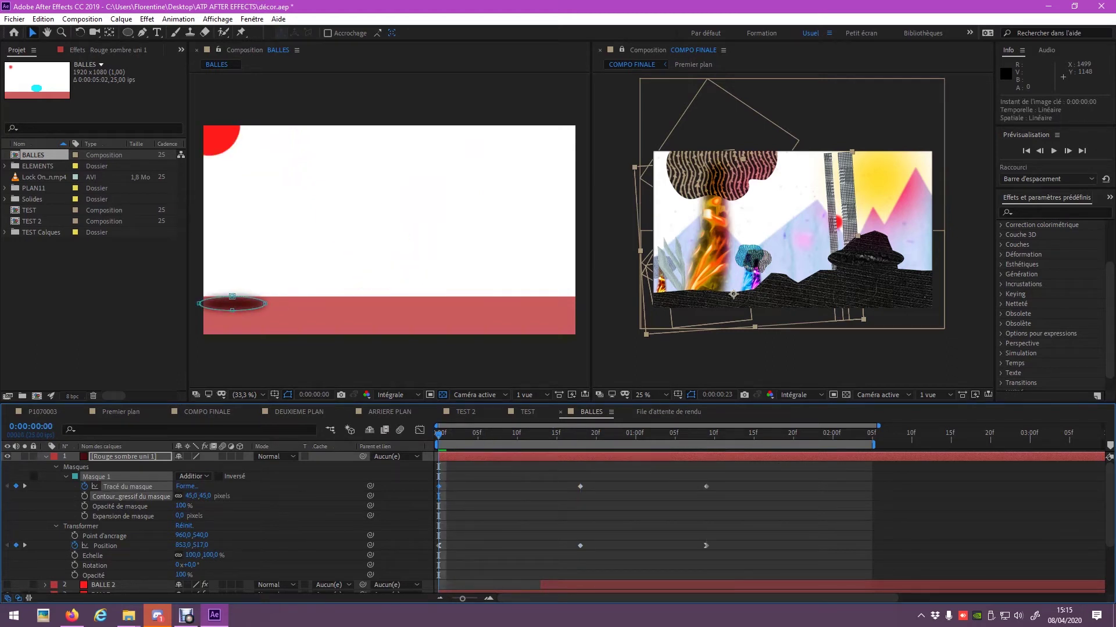
key("space")
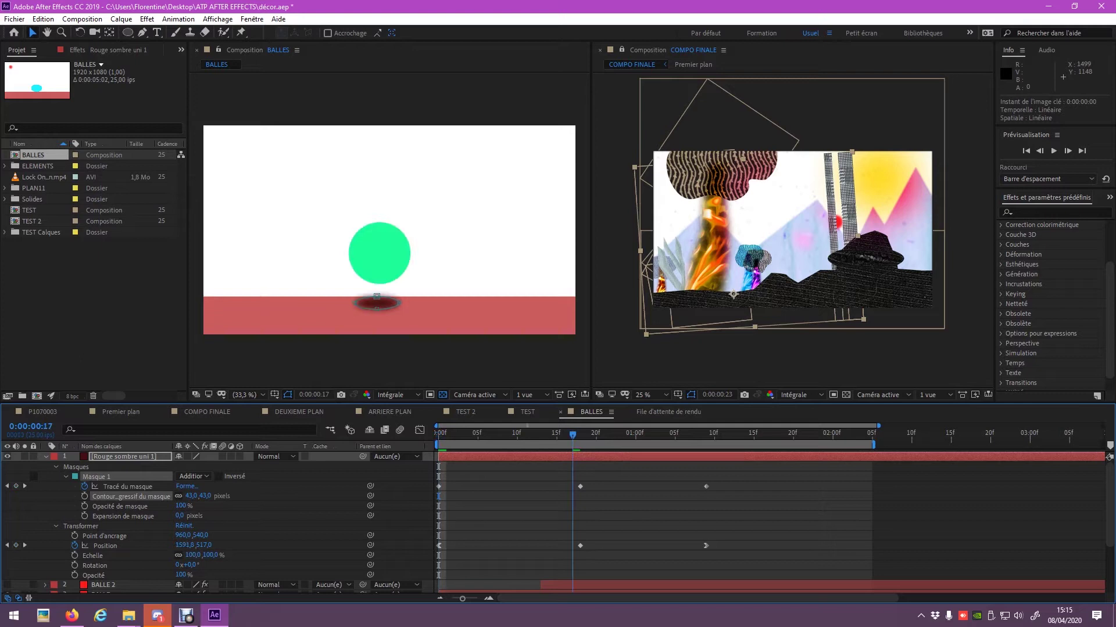
key("space")
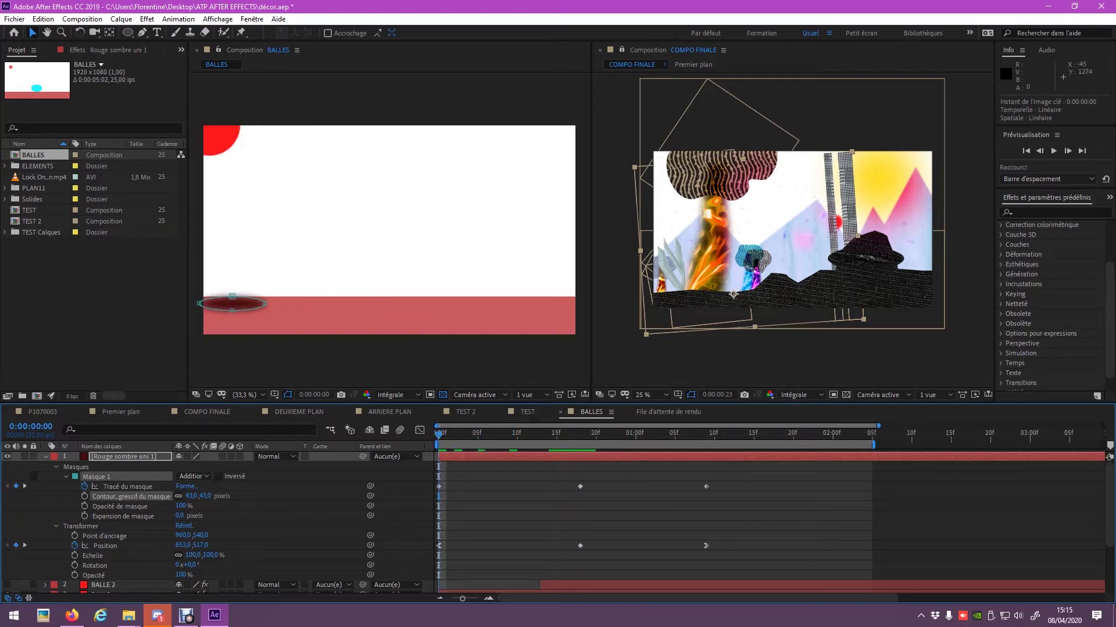
Step: Apply a Flou gaussien effect to the shadow layer Rouge sombre uni 1
right_click(133, 457)
mouse_move(174, 305)
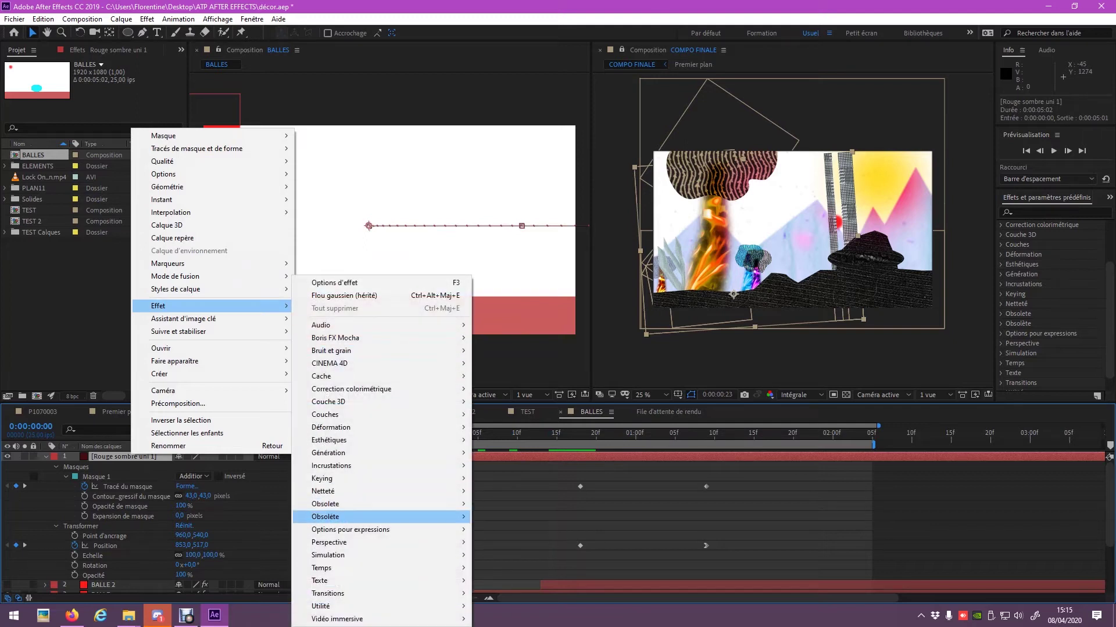
mouse_move(349, 516)
left_click(509, 414)
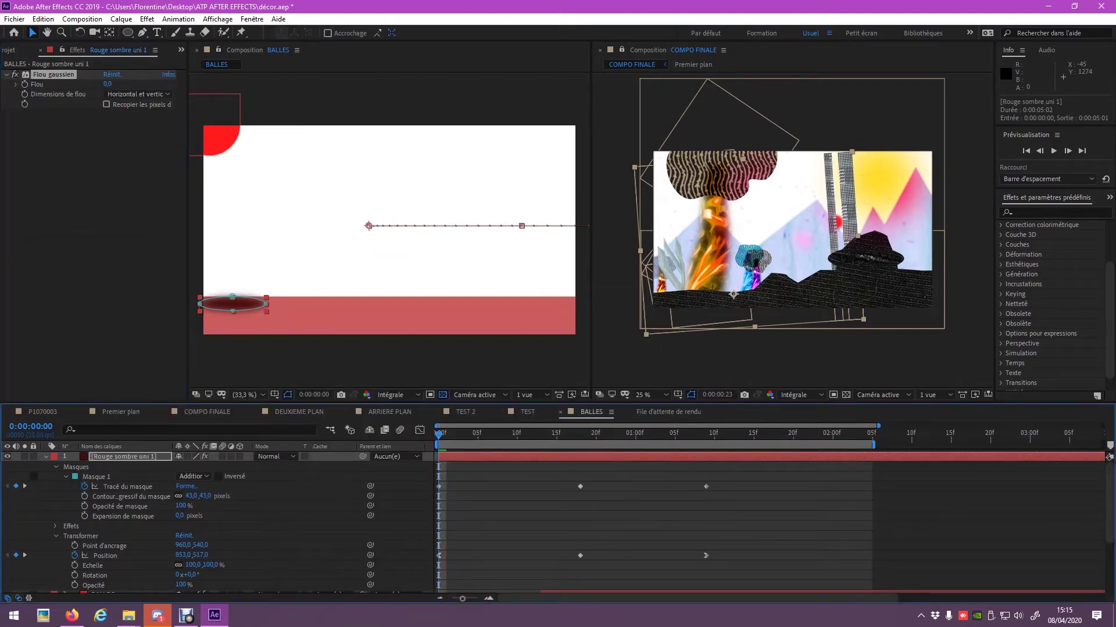
Step: Keyframe Flou at about 49.7 at the start and 0 at frame 18
left_click(25, 84)
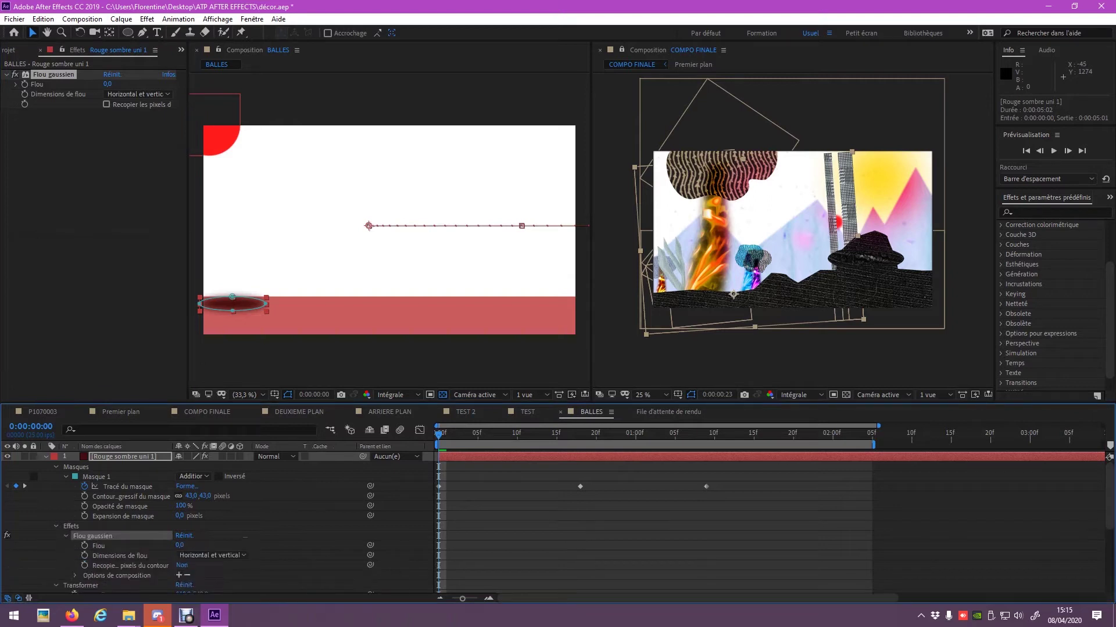
type("1")
key("Return")
left_click_drag(179, 545, 192, 545)
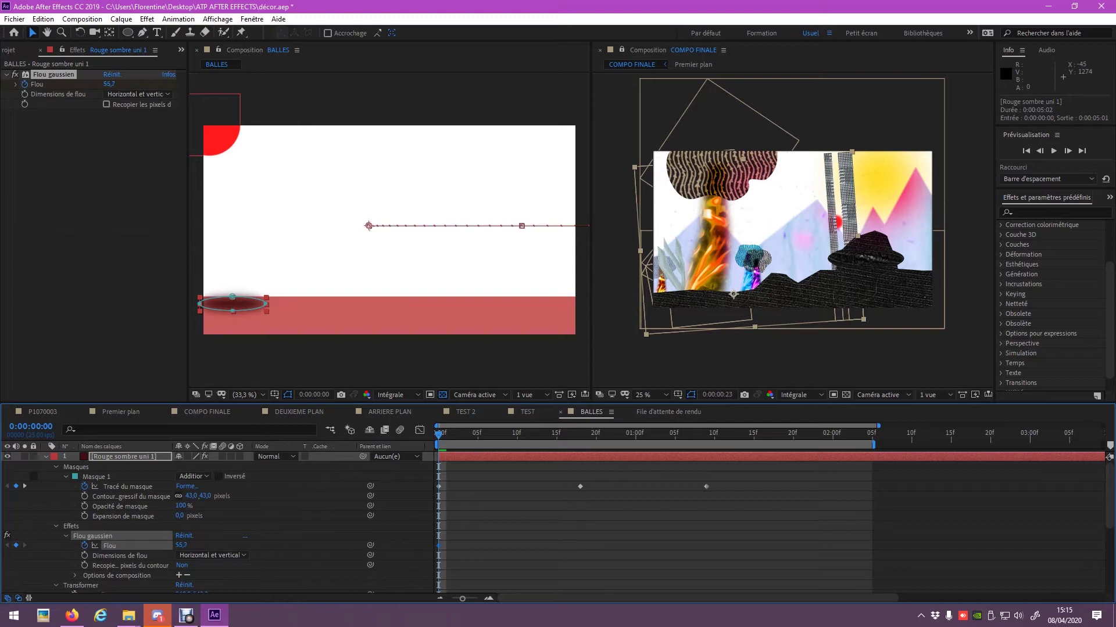
key("k")
left_click(184, 546)
type("0")
key("Return")
Step: Paste the 49.7 blur keyframe at 1:09 and preview the bounce
key("ctrl+c")
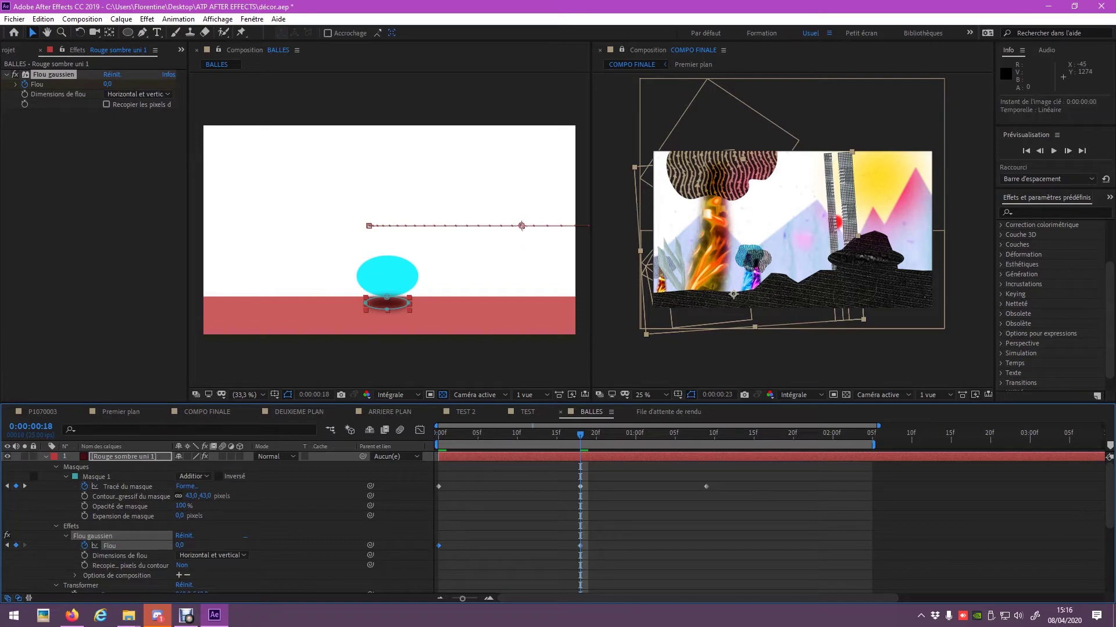
key("k")
key("ctrl+v")
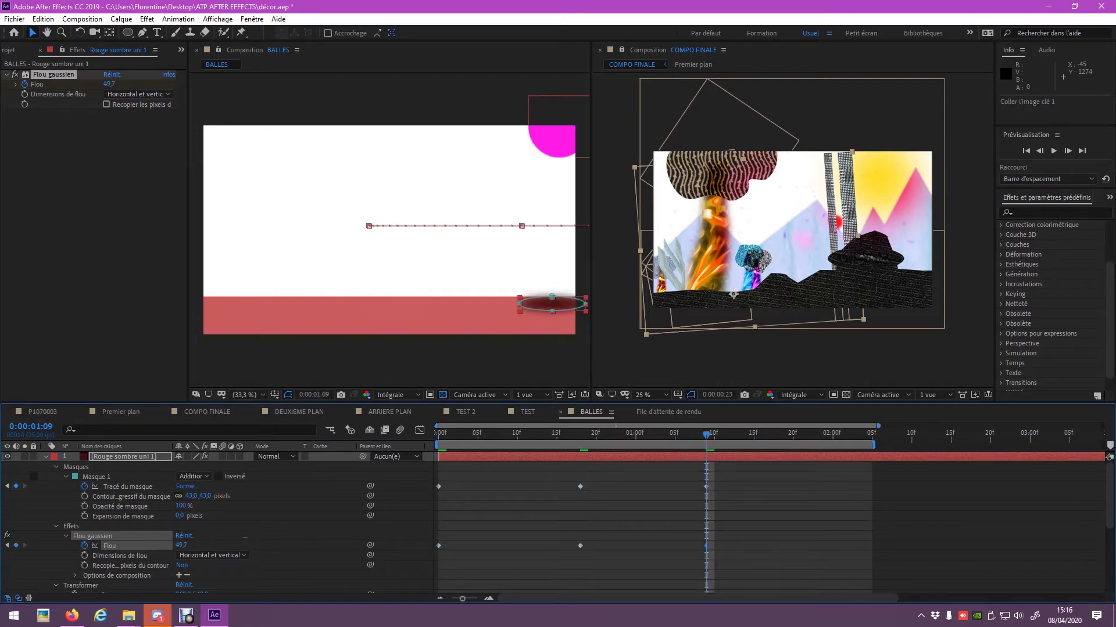
key("Home")
key("F2")
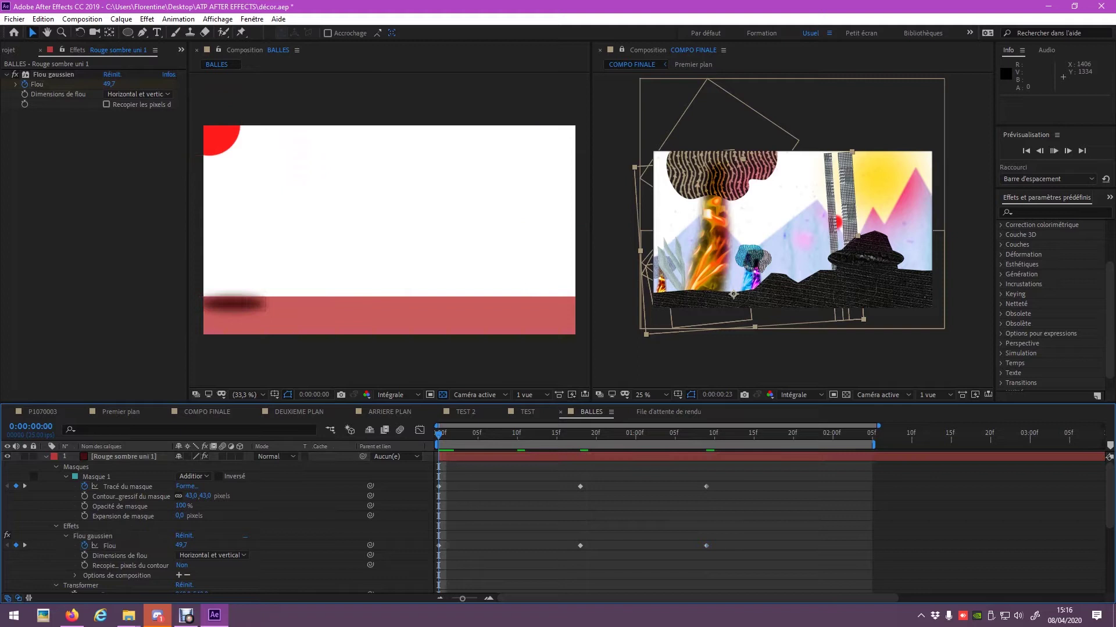
key("space")
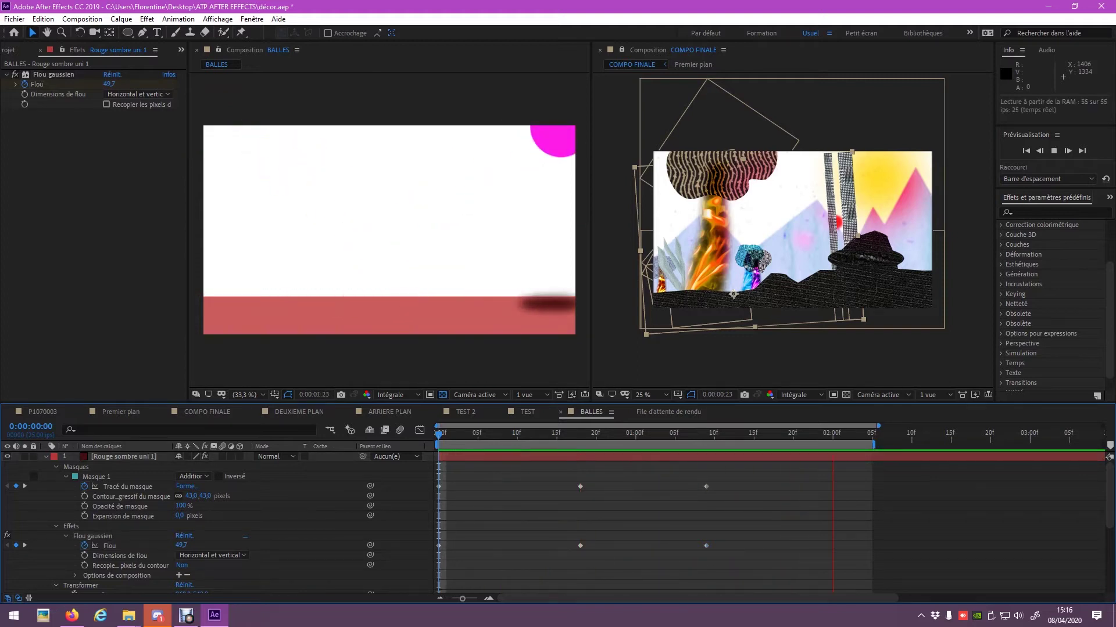
key("space")
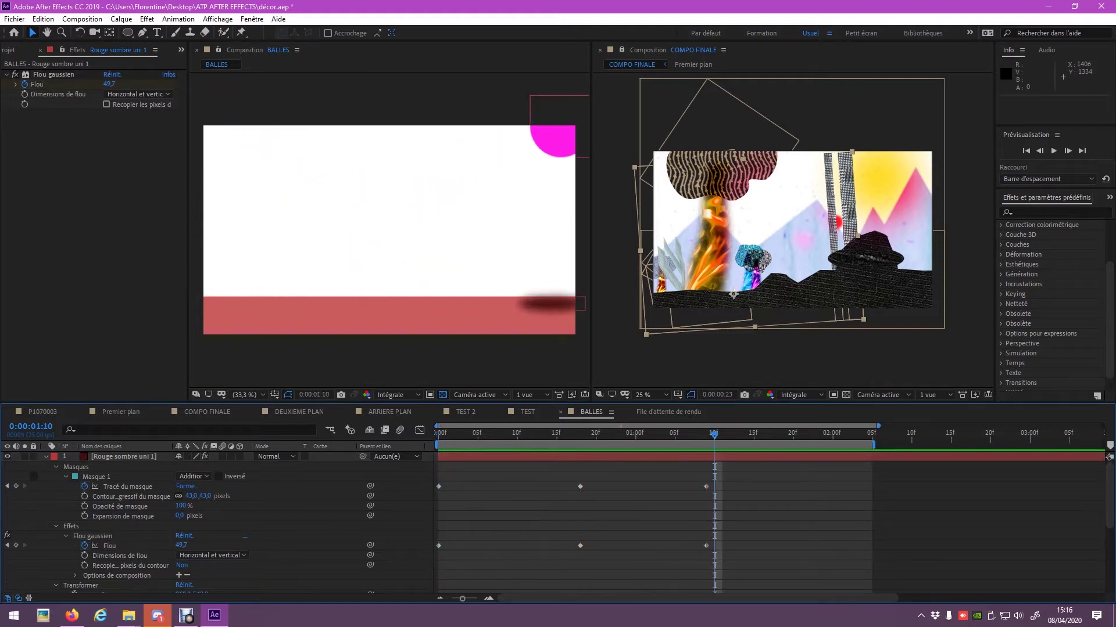
Step: Keyframe the mask feather at 43 on the start and 10 at frame 18
key("j")
key("j")
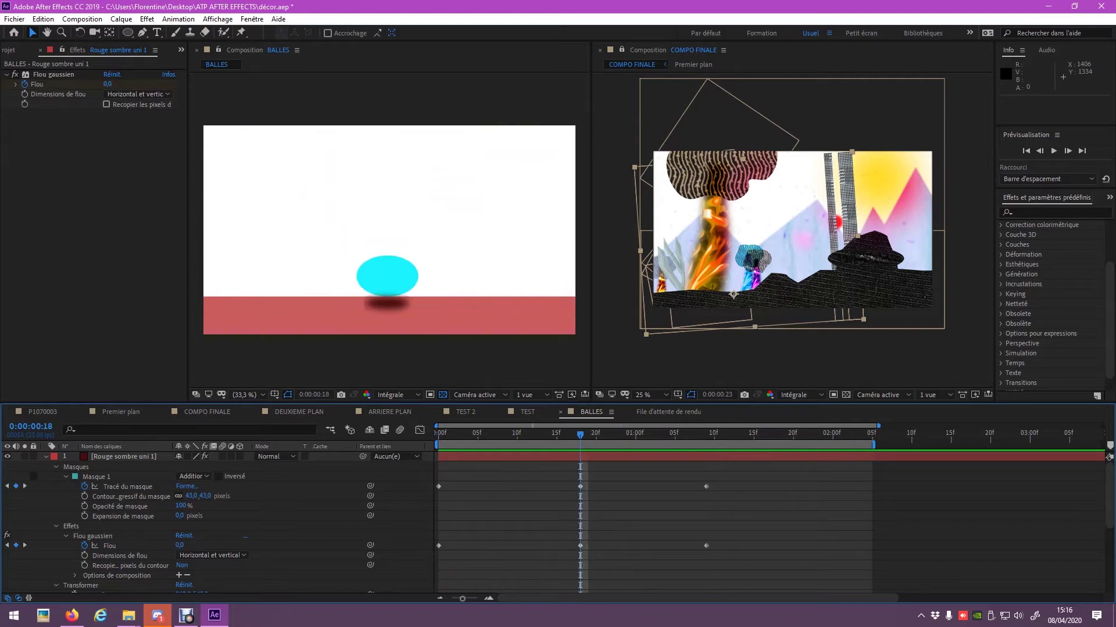
left_click(85, 497)
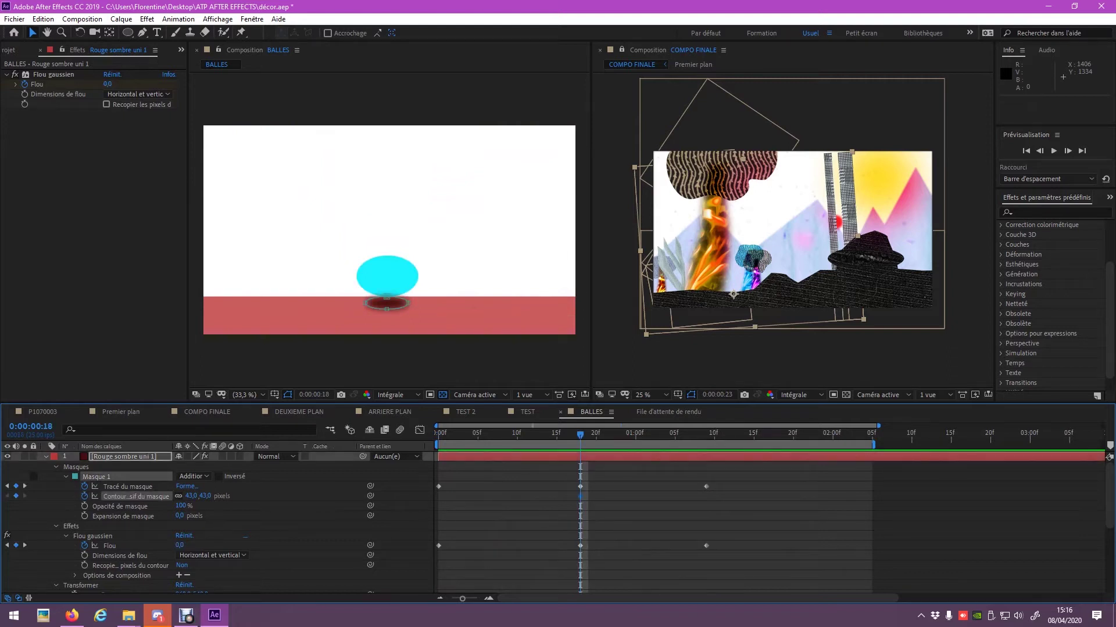
key("Home")
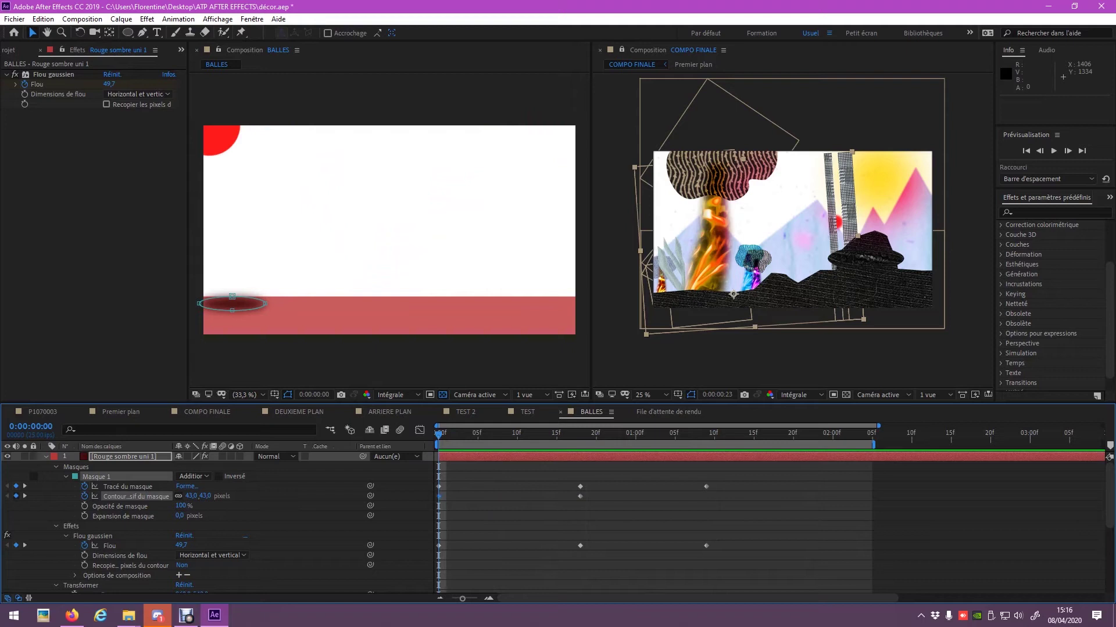
key("k")
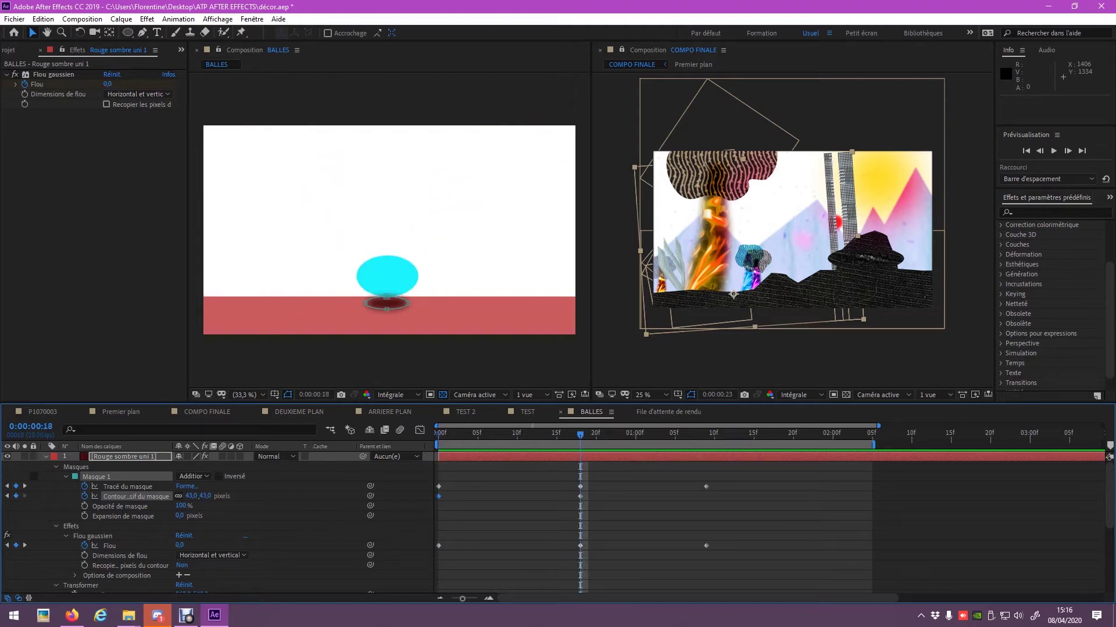
left_click(191, 496)
type("0")
key("Return")
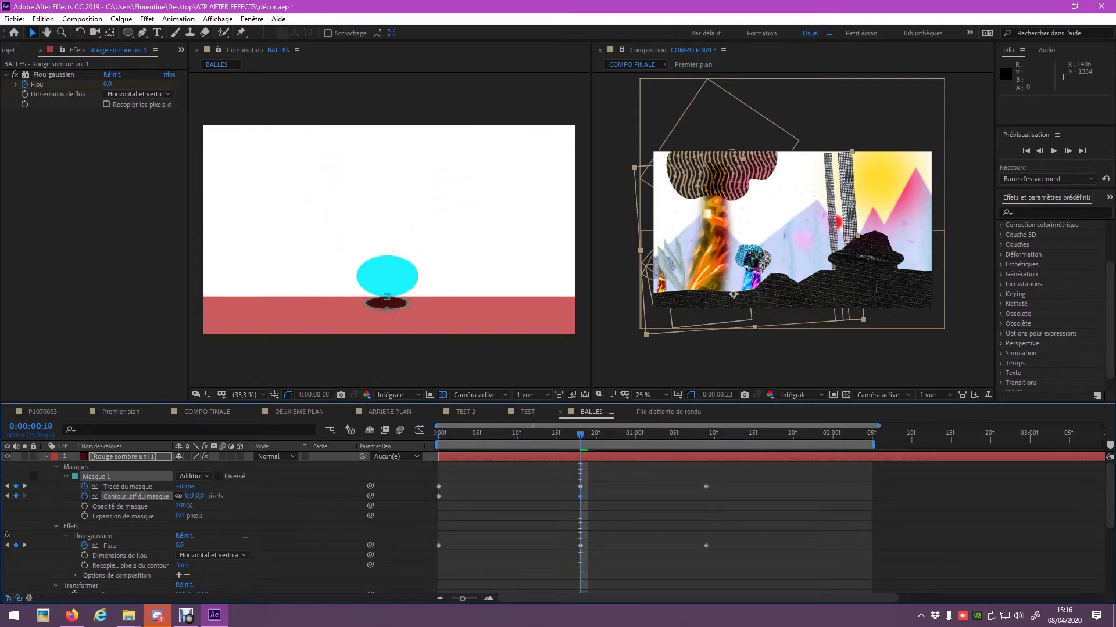
left_click(189, 496)
type("10")
key("Return")
Step: Paste the 43 feather keyframe at 1:09 and play a preview
left_click(439, 497)
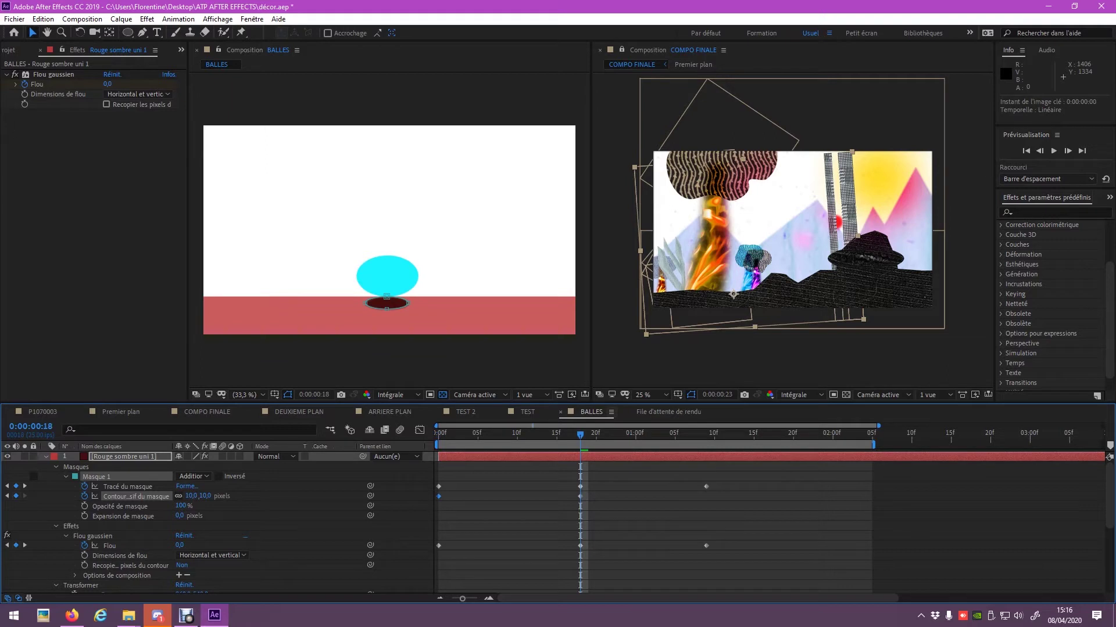
left_click_drag(580, 435, 698, 435)
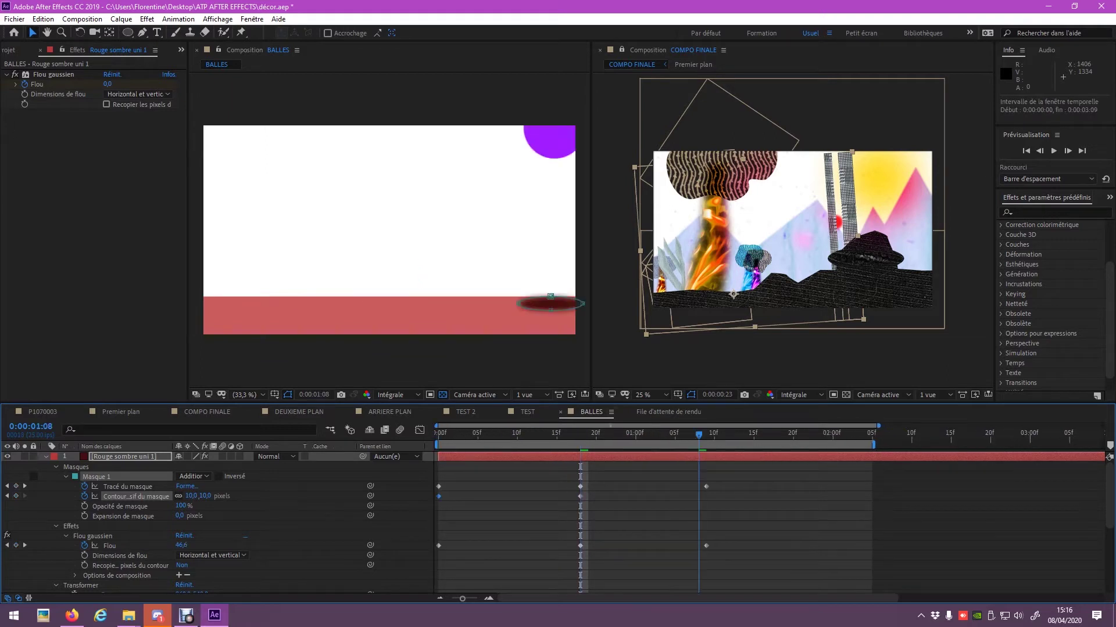
key("k")
key("ctrl+v")
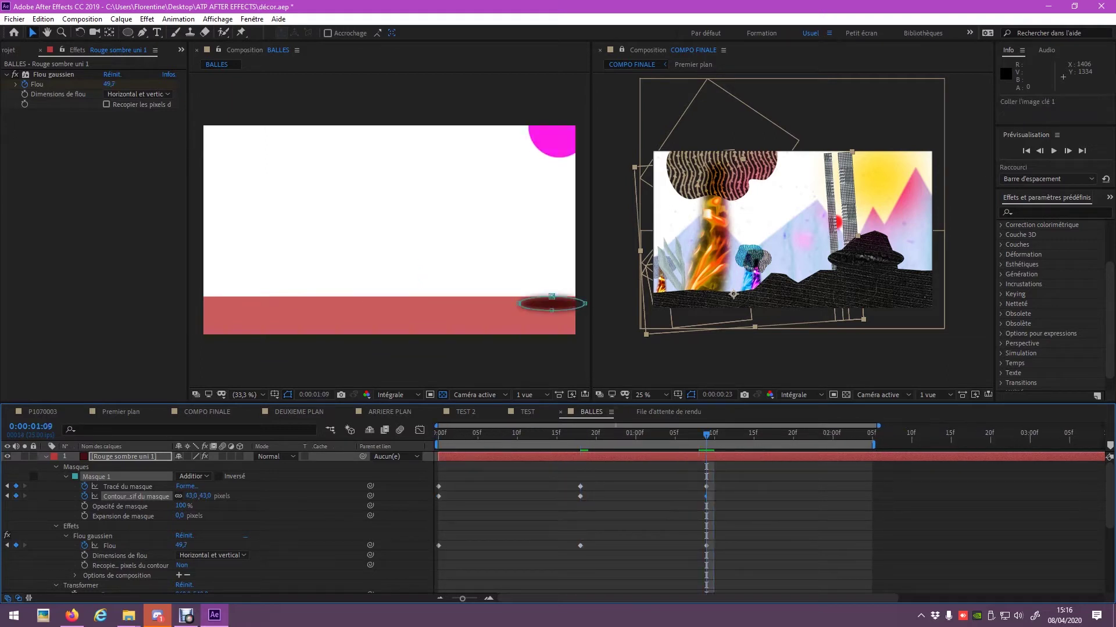
key("Page_Up")
key("Page_Up")
key("Page_Up")
key("space")
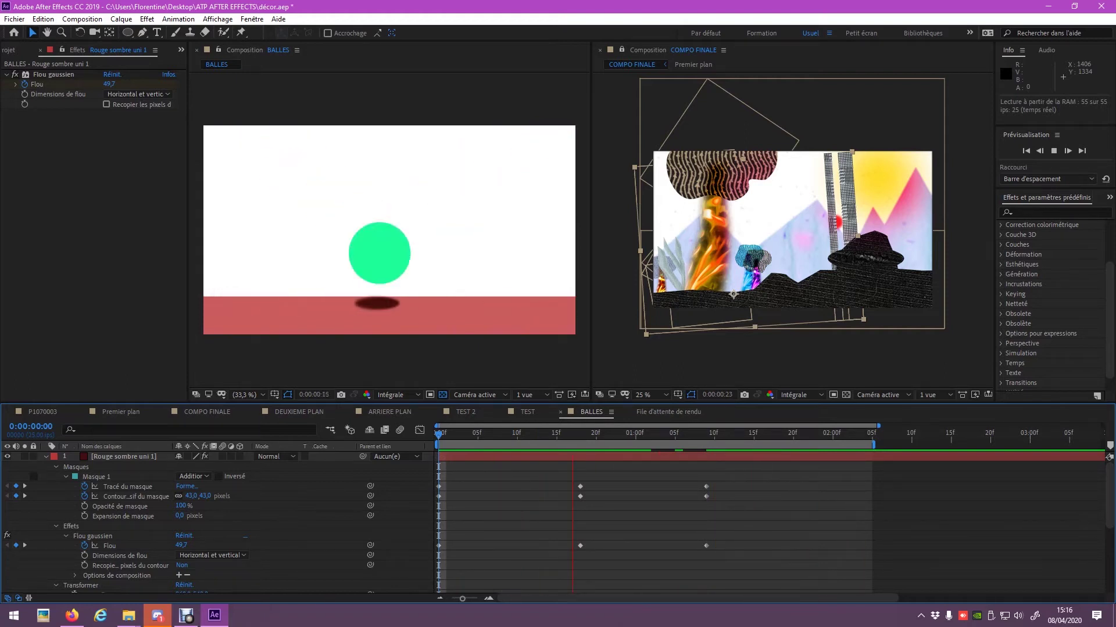
Step: Stop the preview and search Effects & Presets for 'ombre' to list shadow effects
key("space")
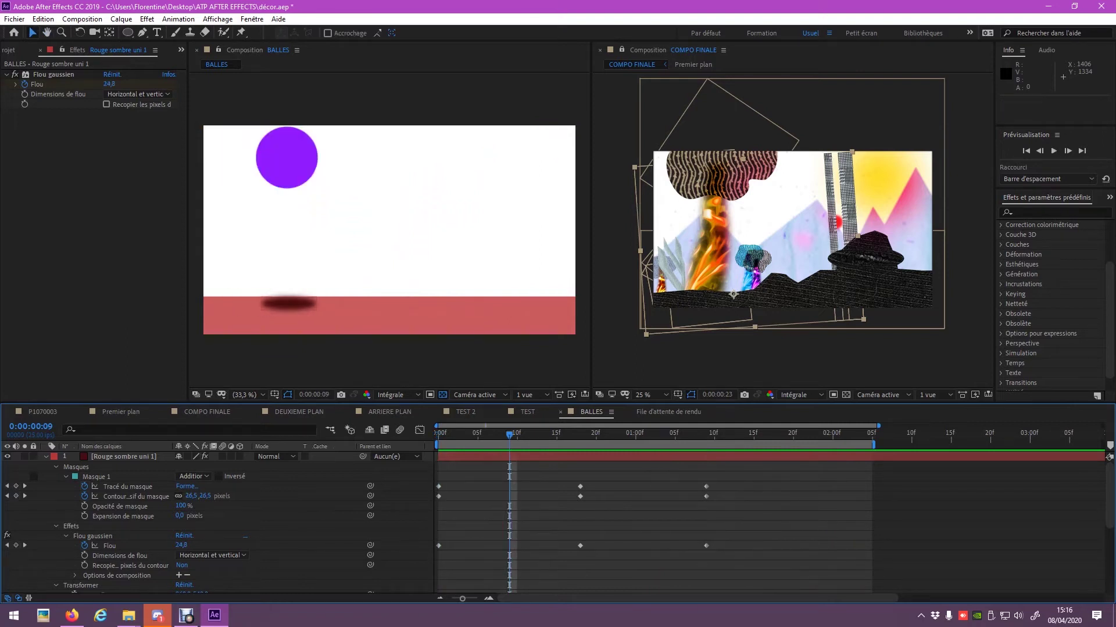
key("u")
left_click(1046, 212)
type("ombre")
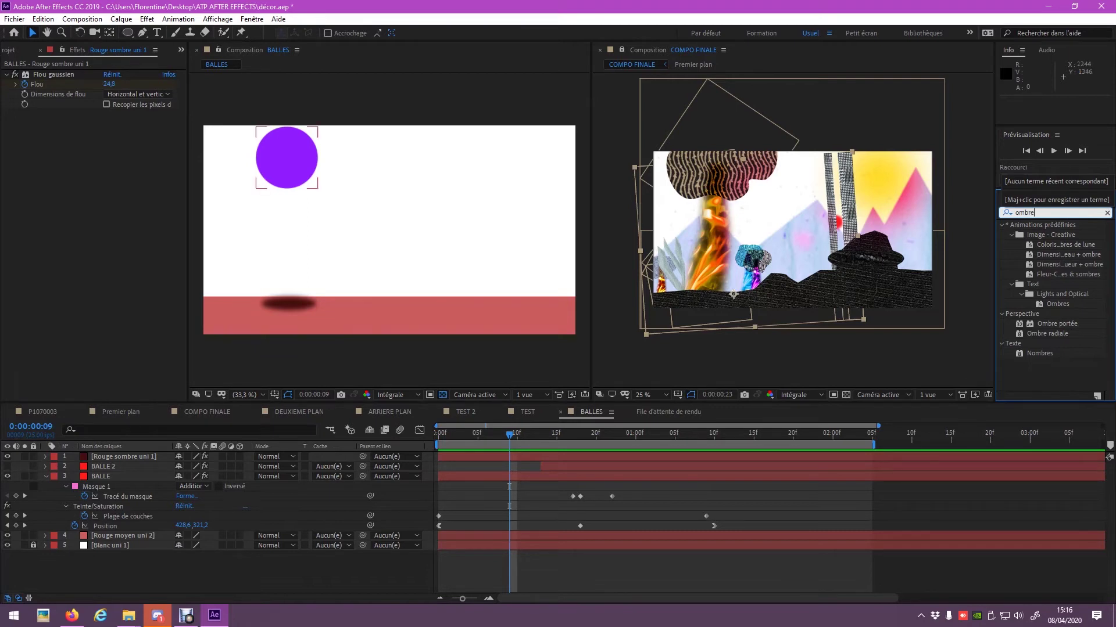
left_click(45, 477)
Step: Hide the ellipse shadow layer, apply Ombre portée to BALLE and set opacity to 100%
left_click(6, 457)
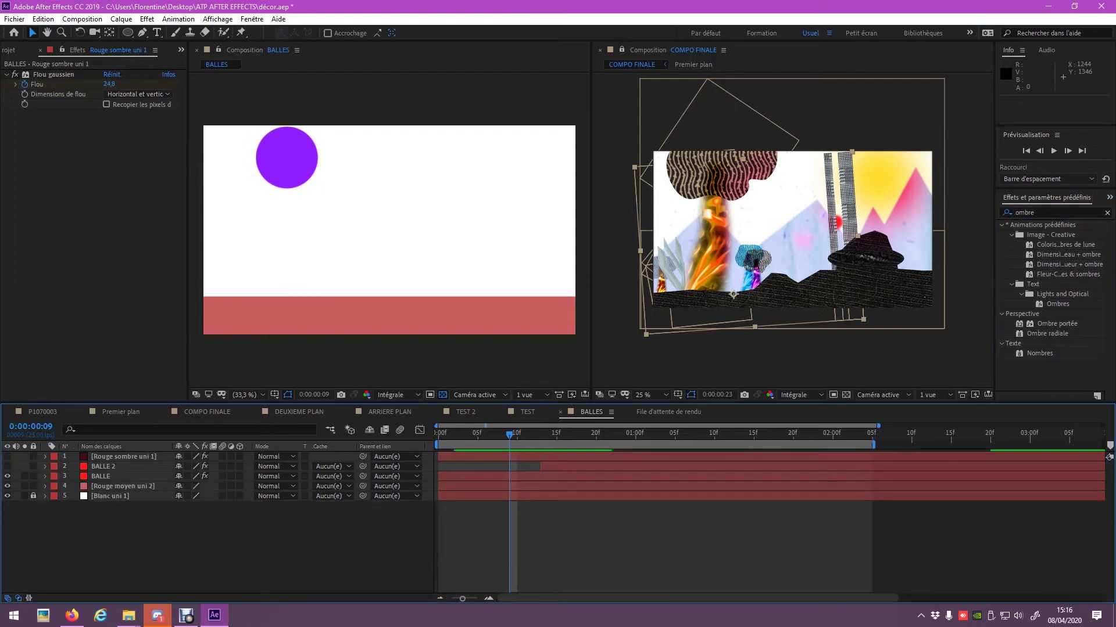
left_click(101, 476)
left_click_drag(1056, 324, 101, 476)
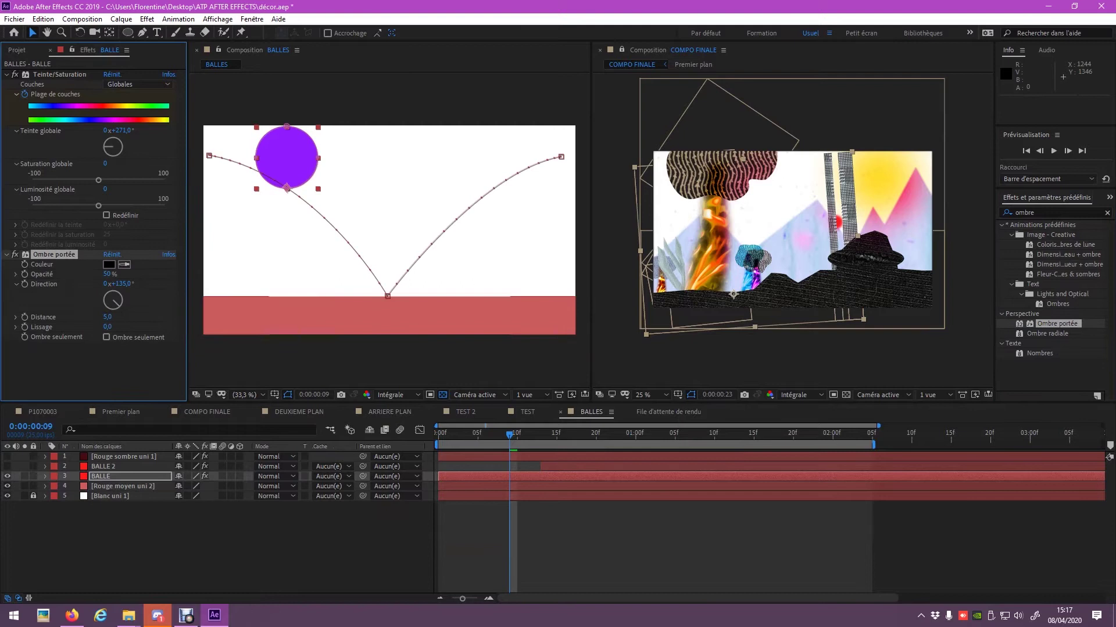
left_click(108, 273)
type("100")
key("Return")
Step: Set the drop shadow distance to 63 and softness to 292, checking with Ombre seulement
left_click_drag(107, 317, 192, 317)
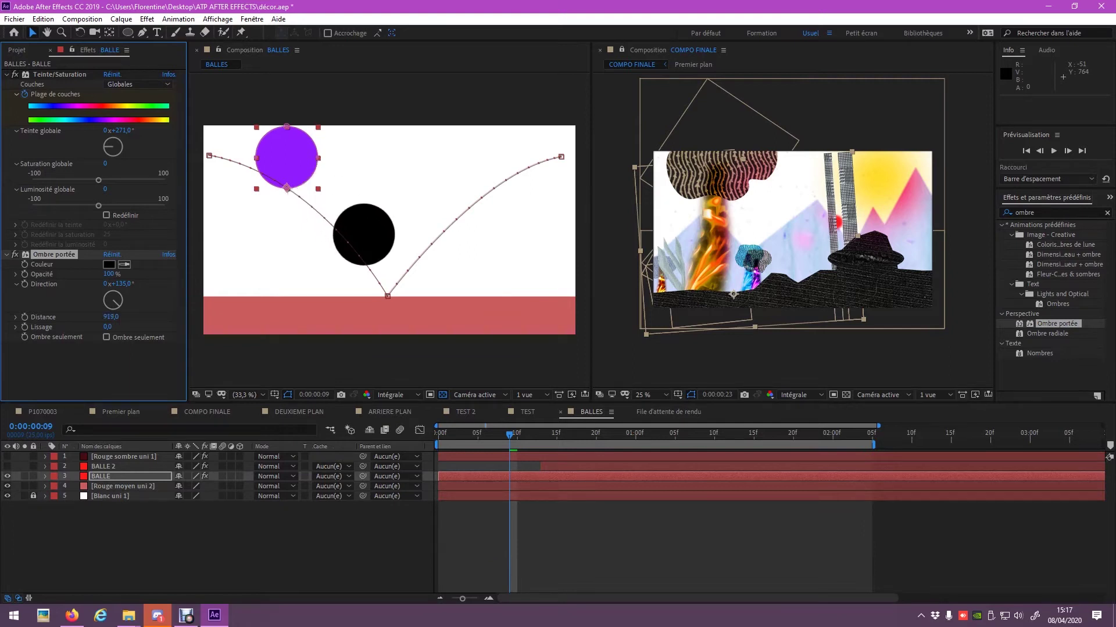
mouse_move(192, 317)
left_mouse_down()
mouse_move(123, 318)
mouse_move(109, 284)
left_mouse_up()
left_click_drag(107, 326, 186, 327)
left_click_drag(110, 326, 122, 326)
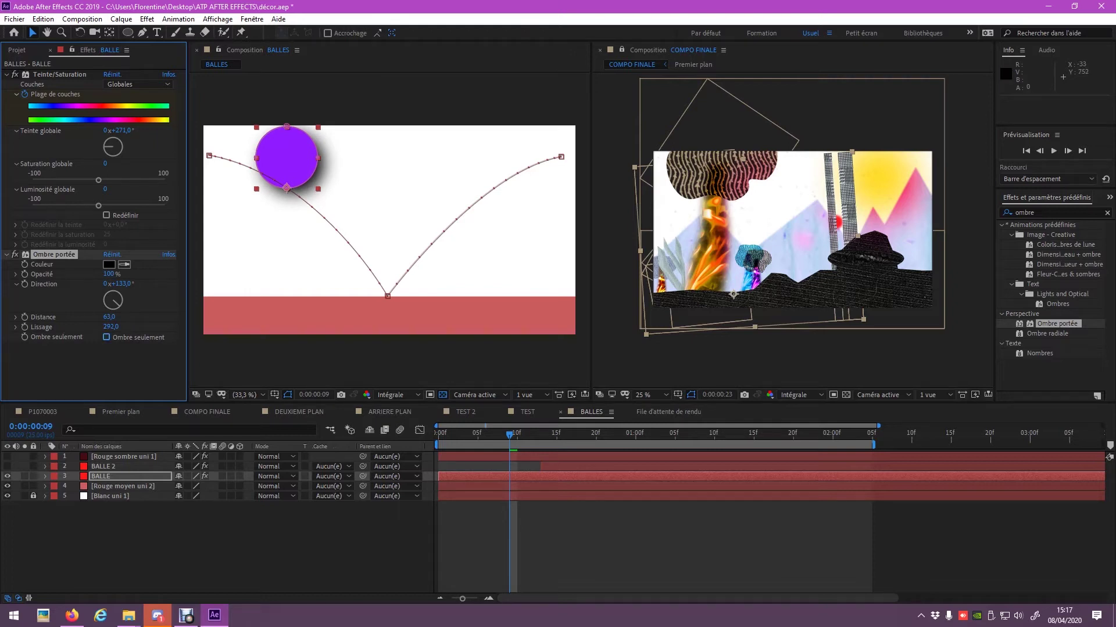
left_click(107, 337)
left_click(106, 337)
Step: Toggle the Ombre seulement view off and on again, then stop playback at the start
left_click(107, 337)
left_click(106, 337)
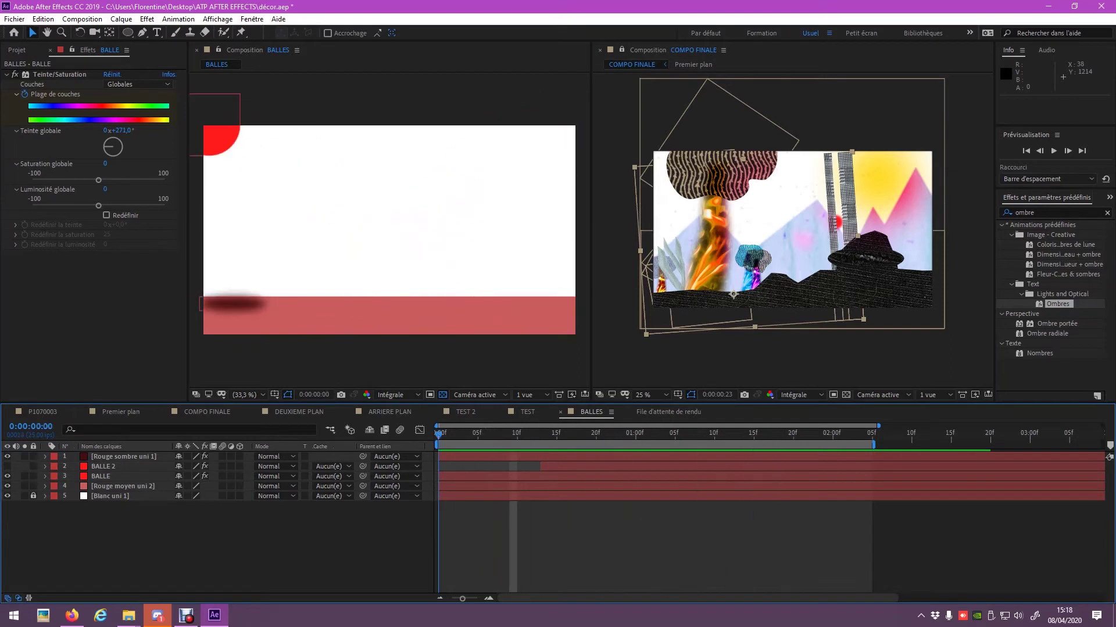
key("space")
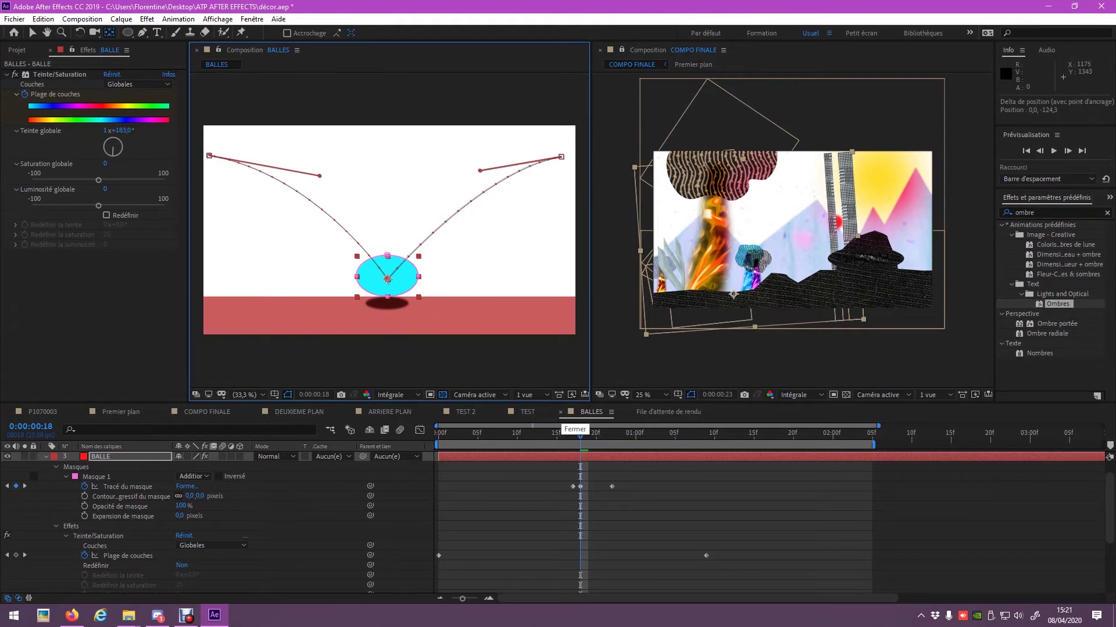
Step: Close the BALLES comp and preview COMPO FINALE from the first frame
left_click(560, 411)
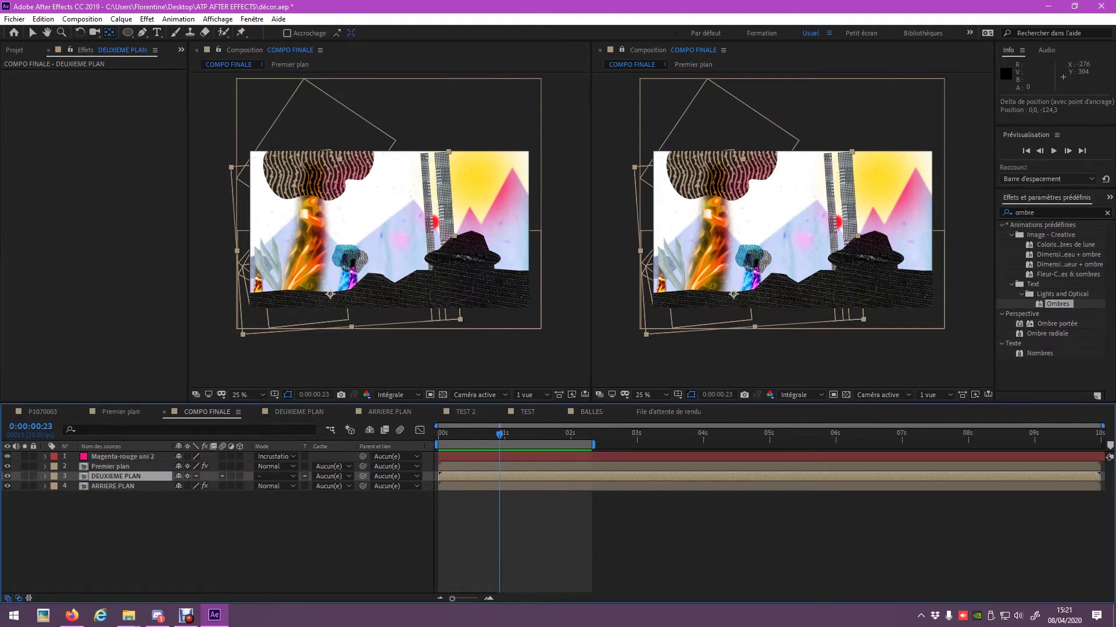
left_click(33, 33)
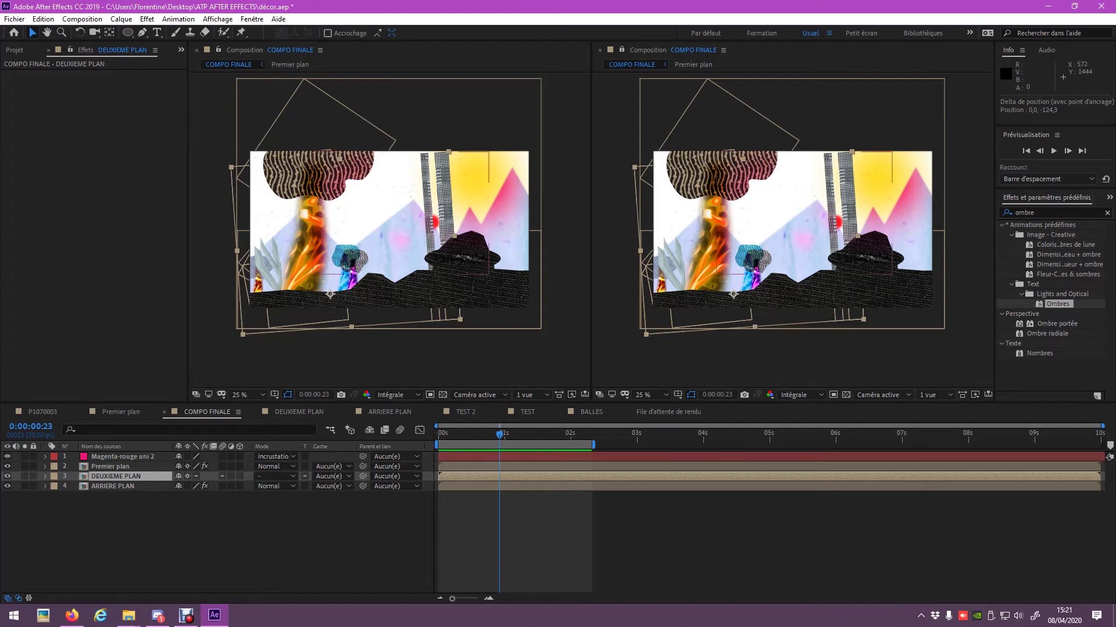
key("Home")
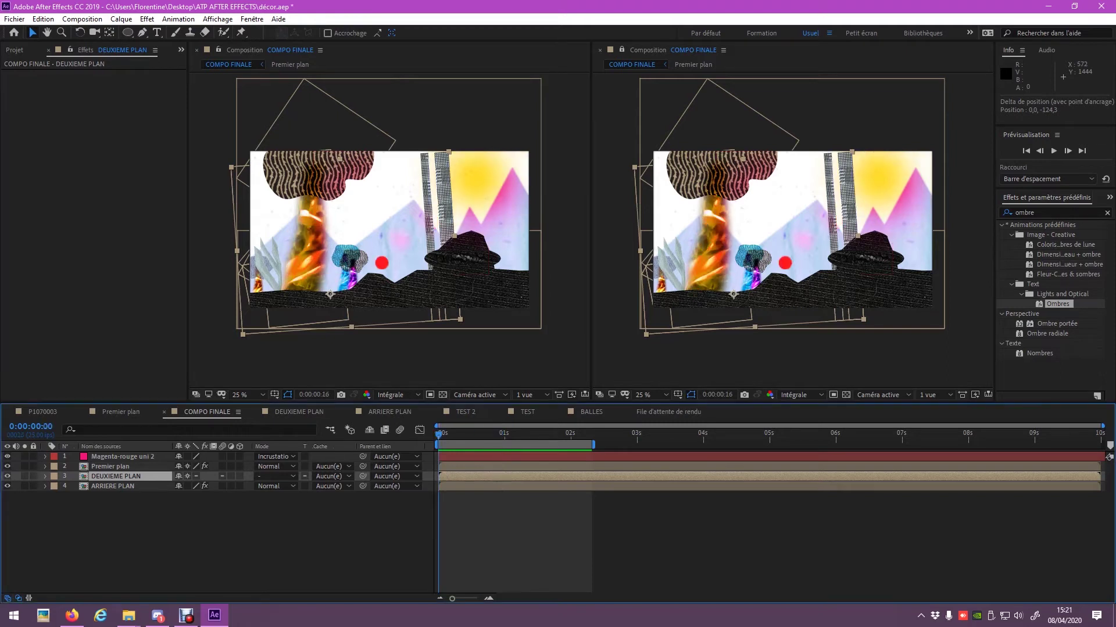
key("space")
key("space")
key("ctrl+Up")
Step: Delete Rouge uni 1 from the Premier plan and DEUXIEME PLAN precomps, returning to COMPO FINALE
double_click(110, 466)
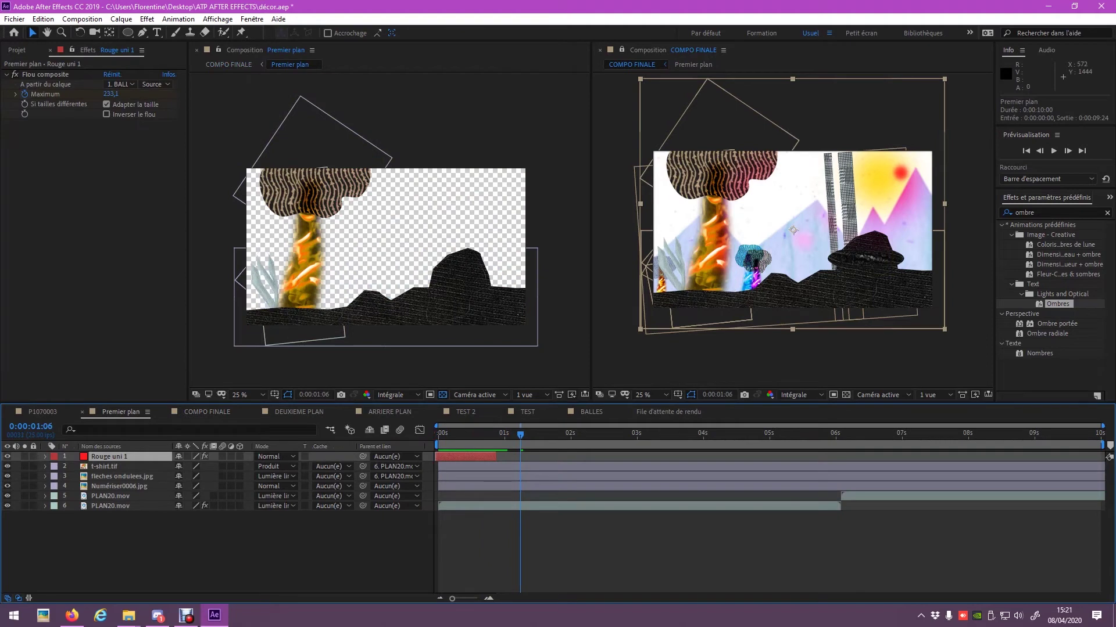
key("Delete")
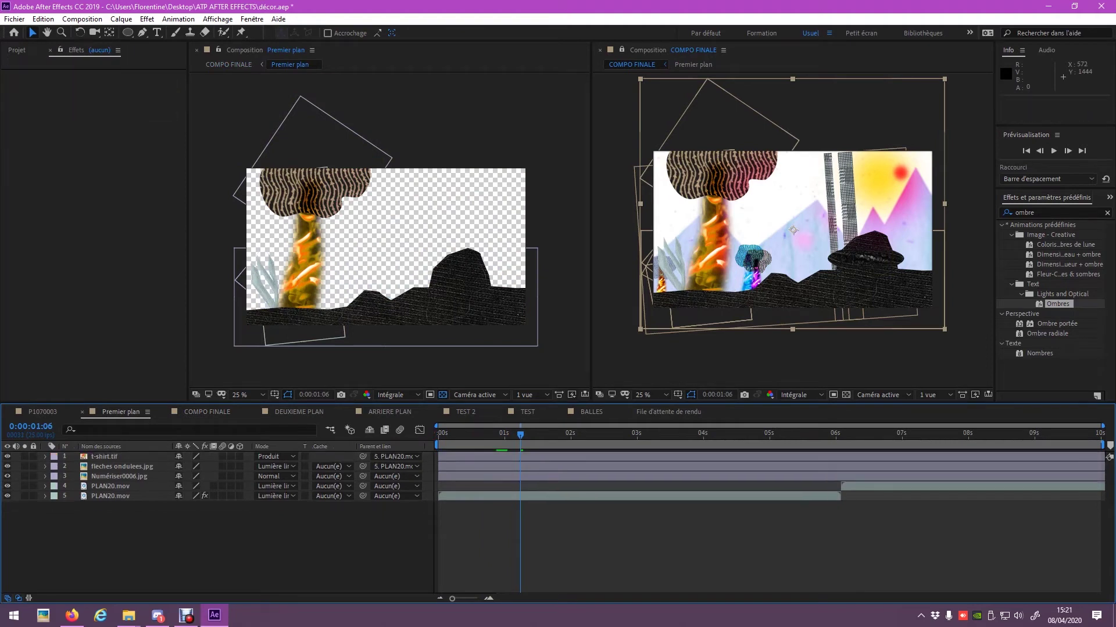
left_click(299, 412)
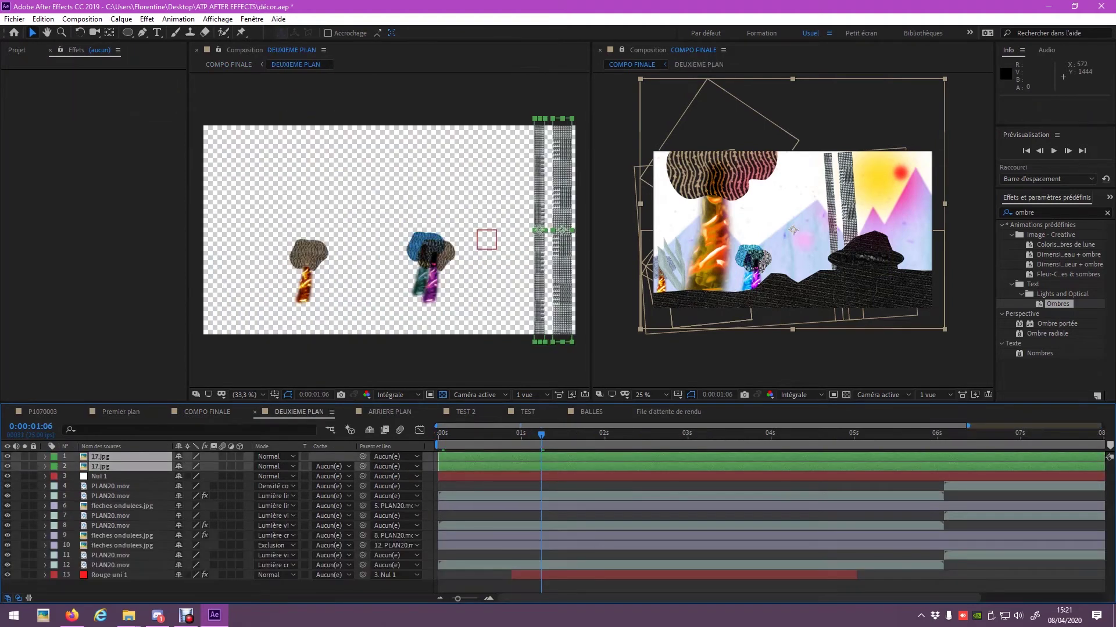
left_click(110, 486)
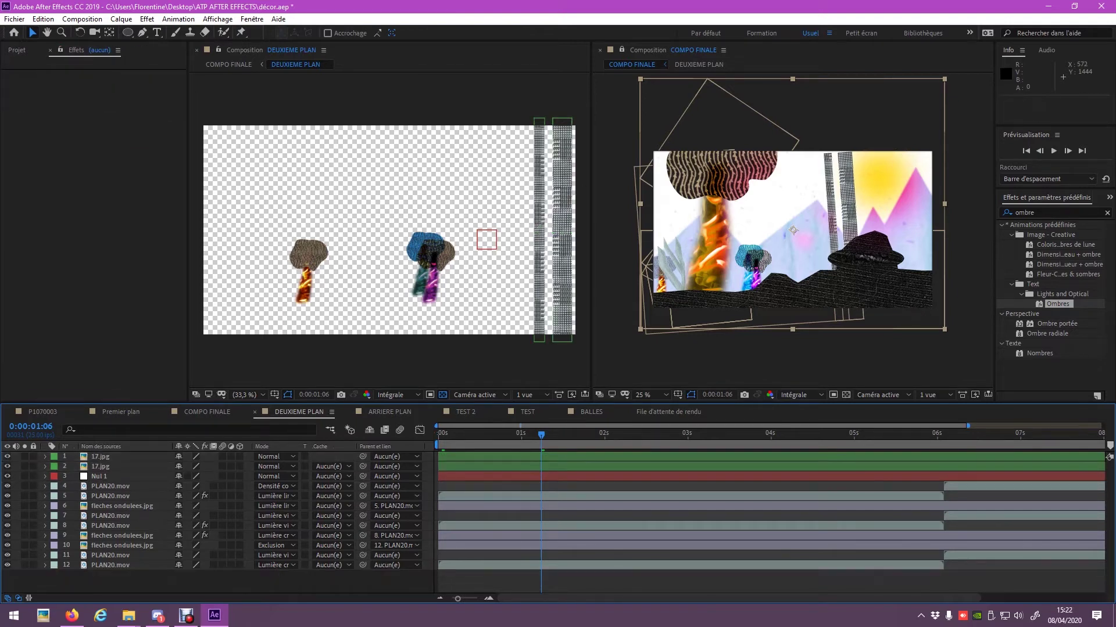
left_click(206, 412)
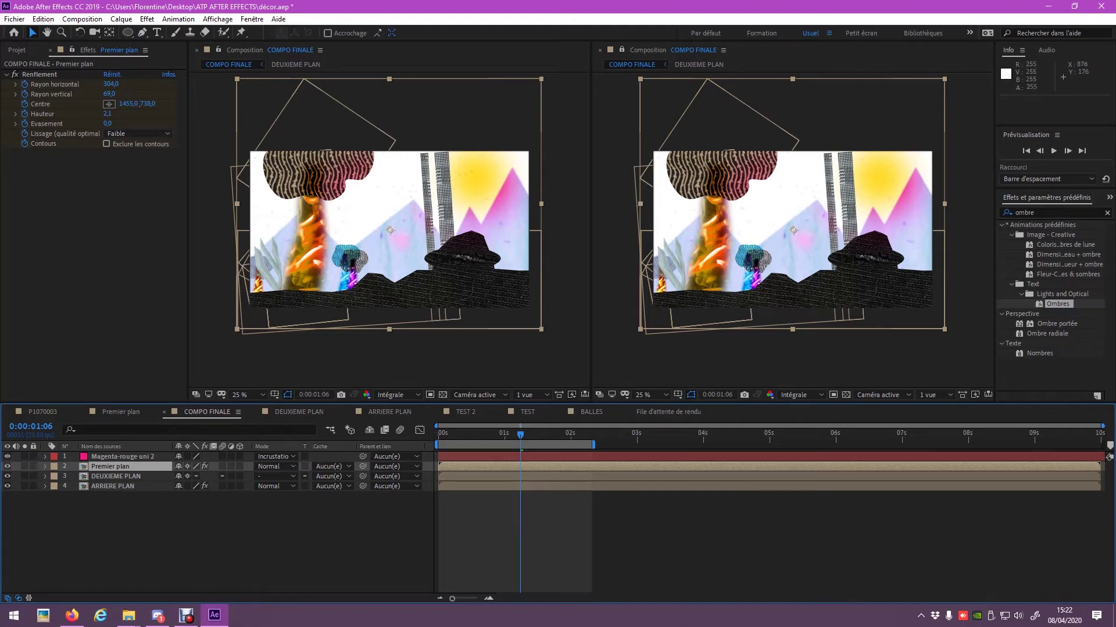
Step: Change the COMPO FINALE width from 1920 to 2300 px, then select the ARRIERE PLAN layer
left_click(82, 19)
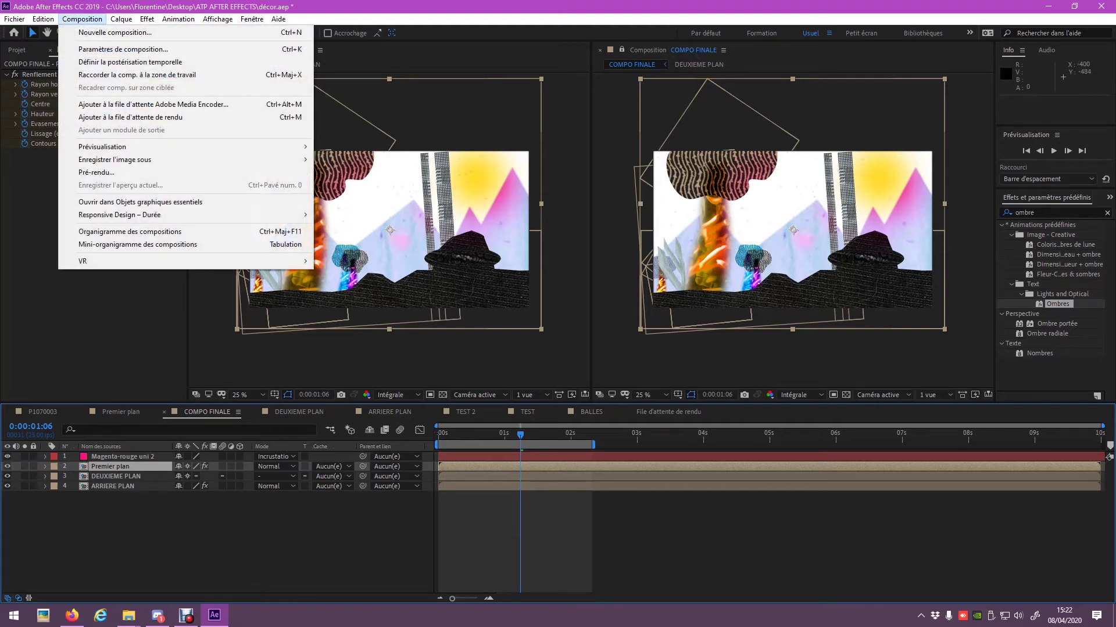
left_click(99, 47)
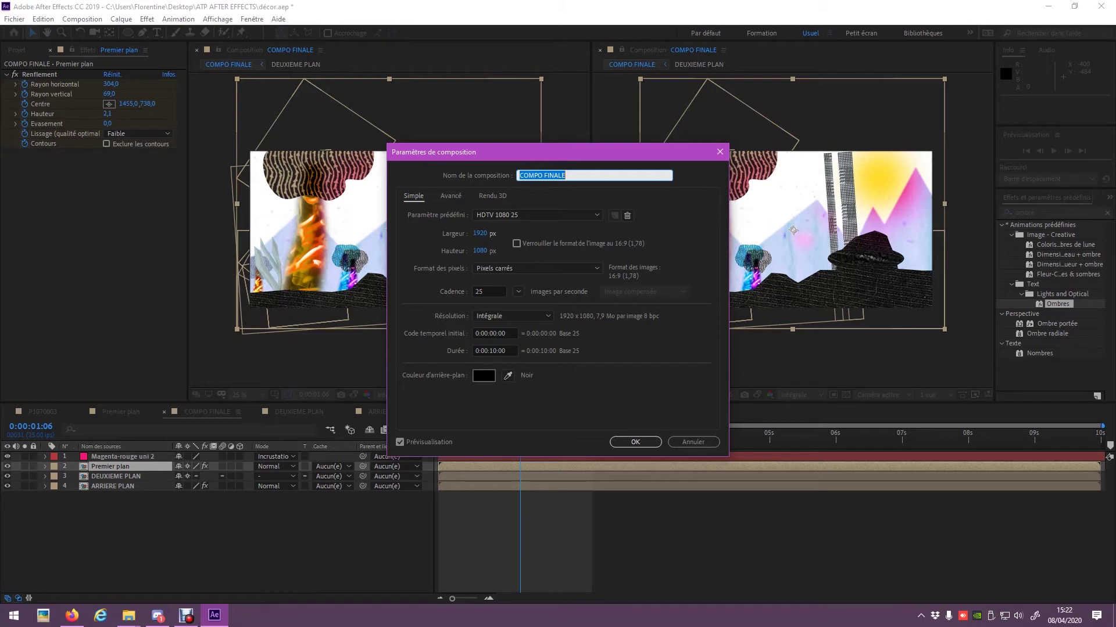
left_click(480, 233)
key("Down")
key("Down")
key("Down")
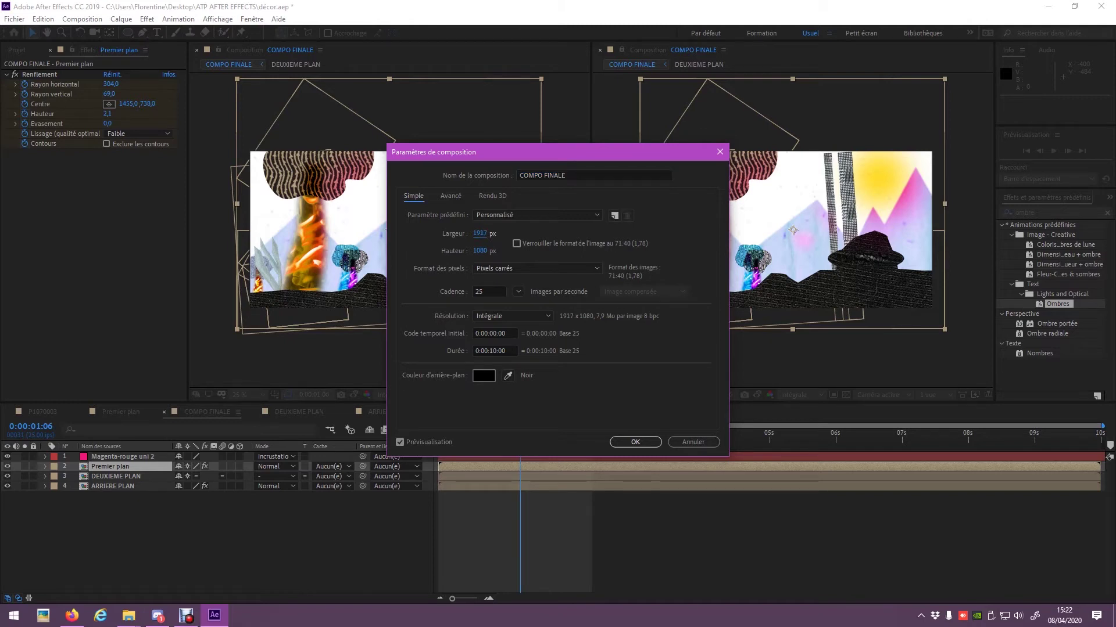
type("2300")
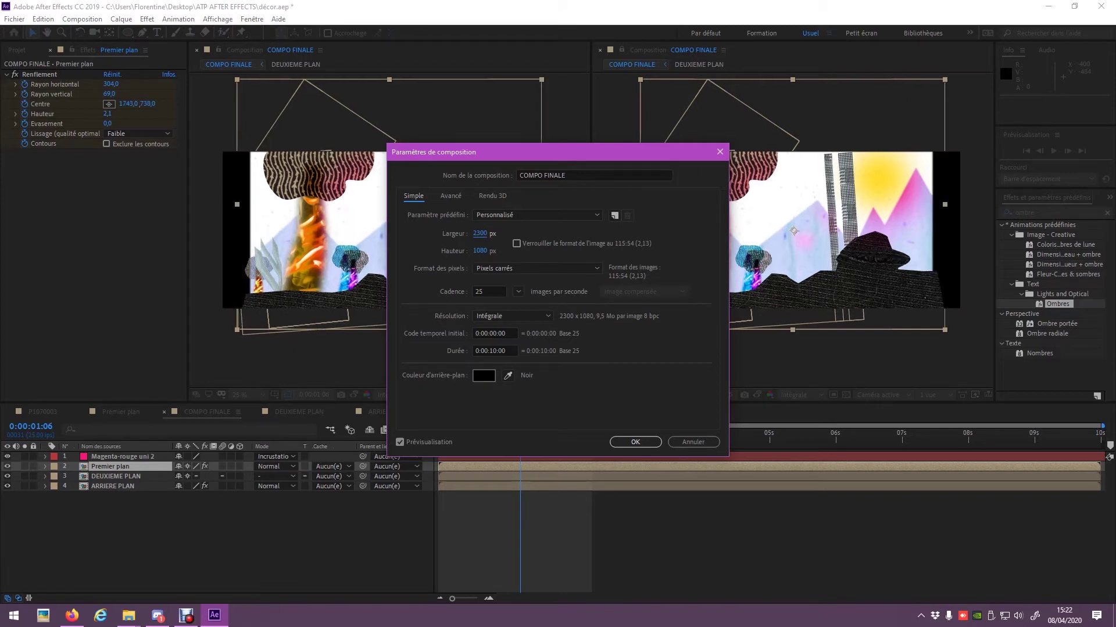
left_click_drag(531, 152, 801, 102)
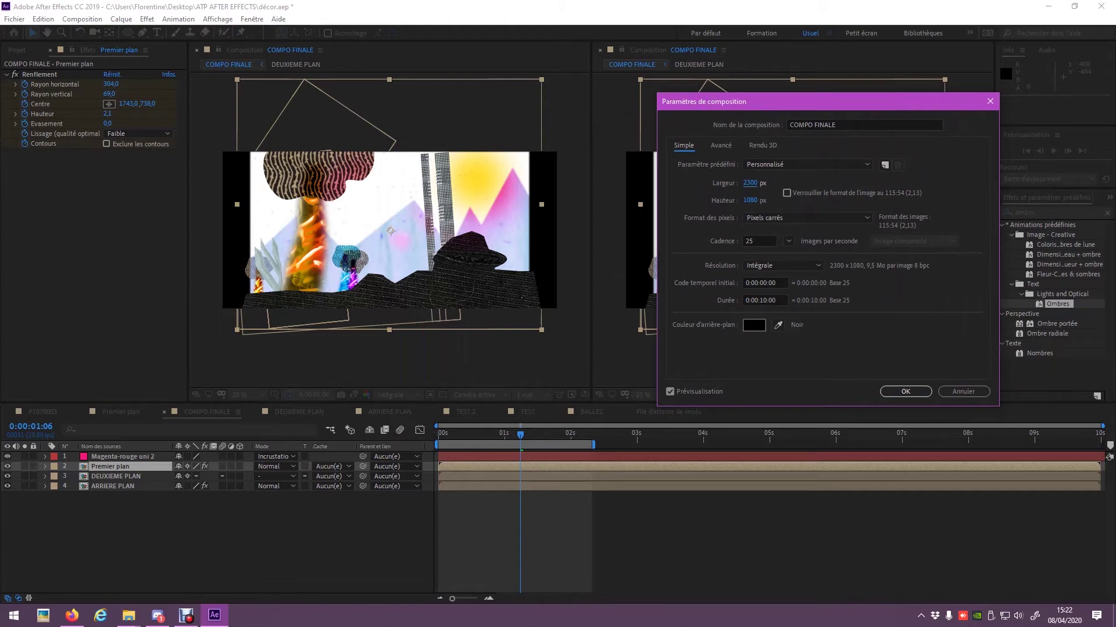
left_click(905, 392)
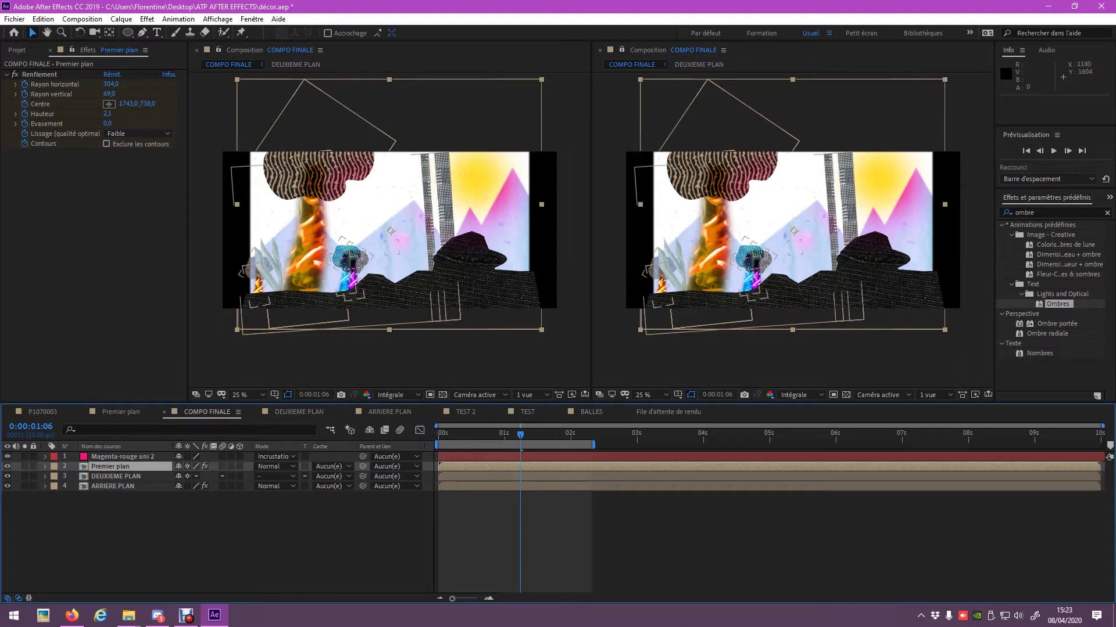
left_click(116, 487)
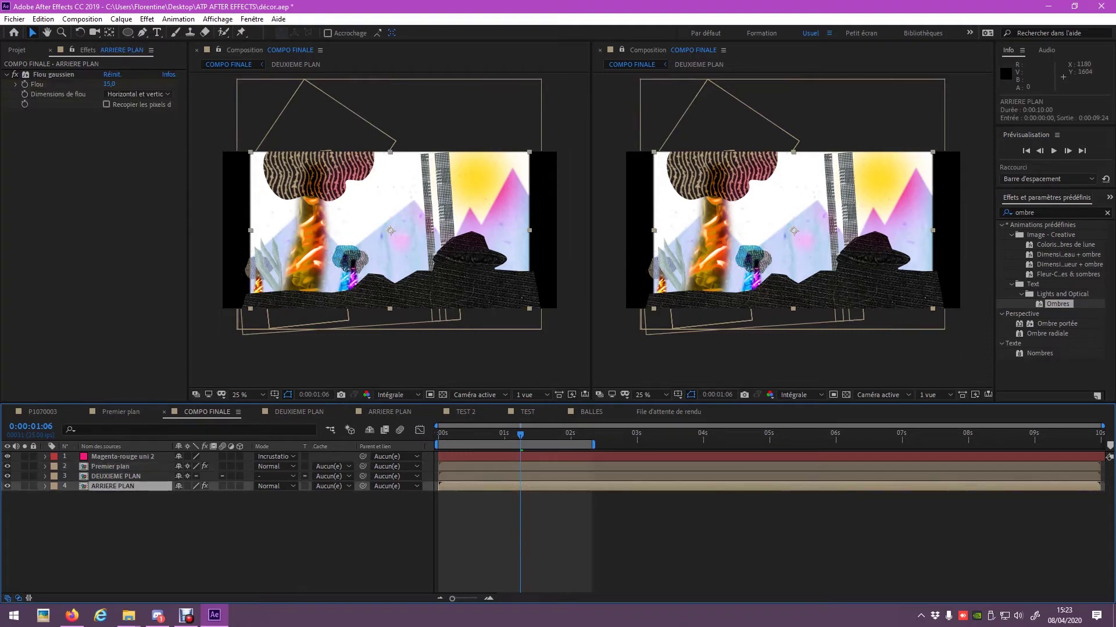
Step: Open the ARRIERE PLAN precomp and select its Léger points.jpg layer
left_click(46, 487, "ctrl")
double_click(115, 469)
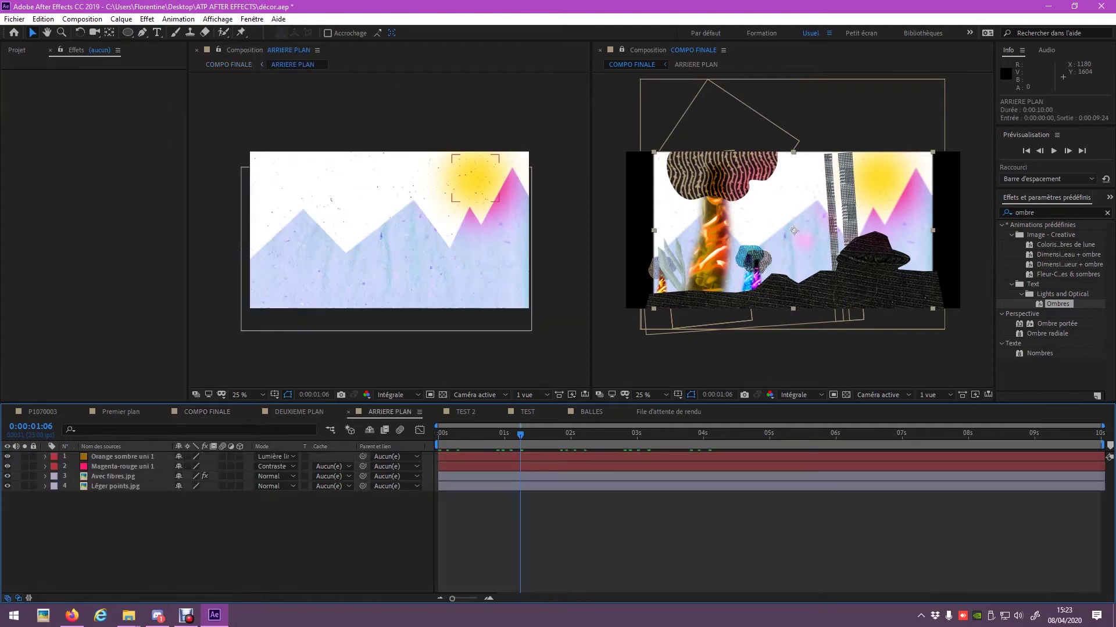
left_click(115, 486)
left_click(8, 486)
left_click(8, 486)
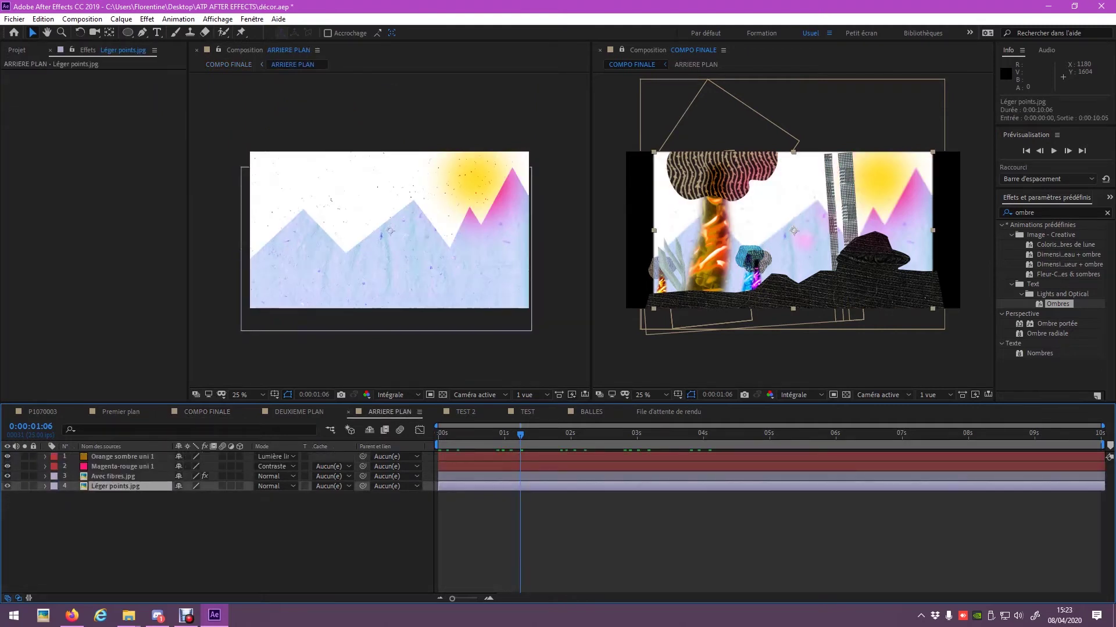
Step: Enter 1920 as the ARRIERE PLAN composition width in Composition Settings
left_click(82, 18)
left_click(123, 49)
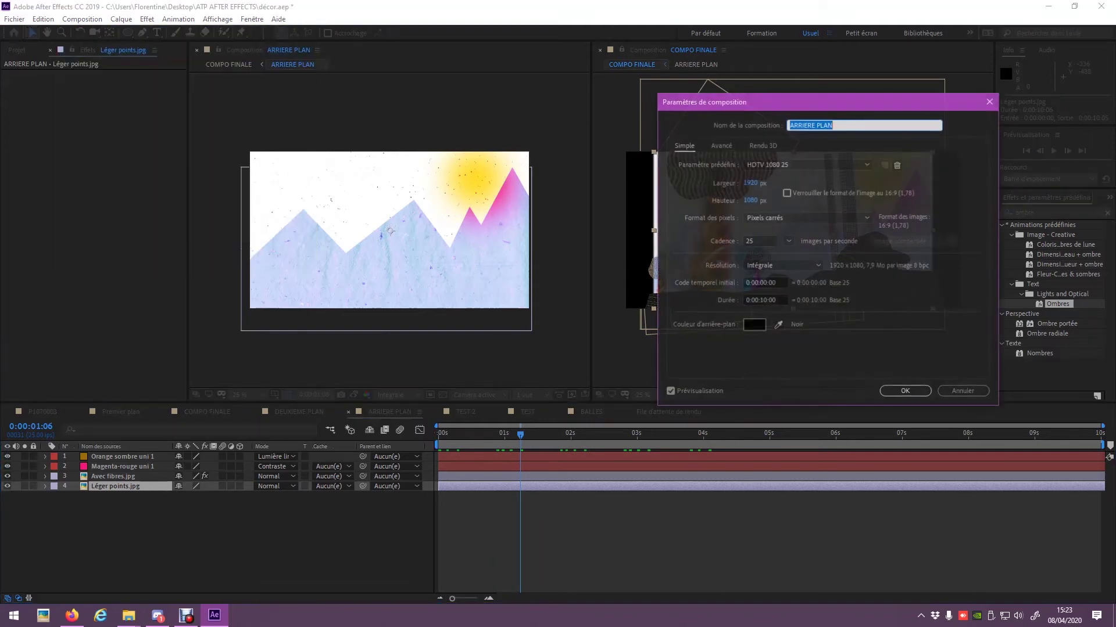
key("Tab")
type("1920")
key("Return")
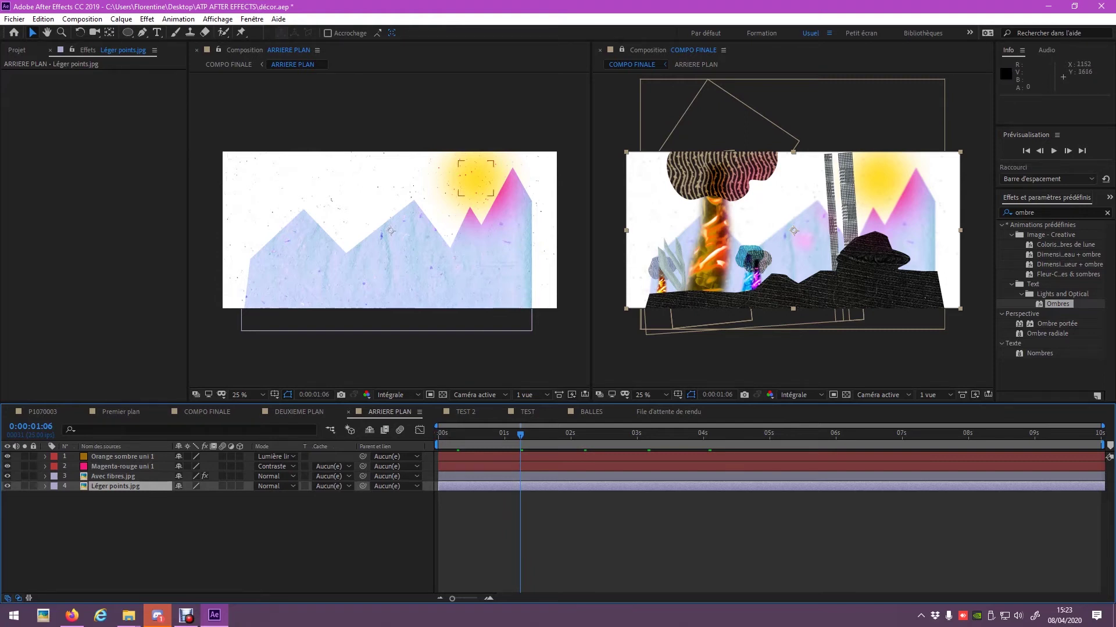
Step: Shift the Avec fibres.jpg mountain layer to the right via its Position value
left_click(113, 477)
left_click(45, 477)
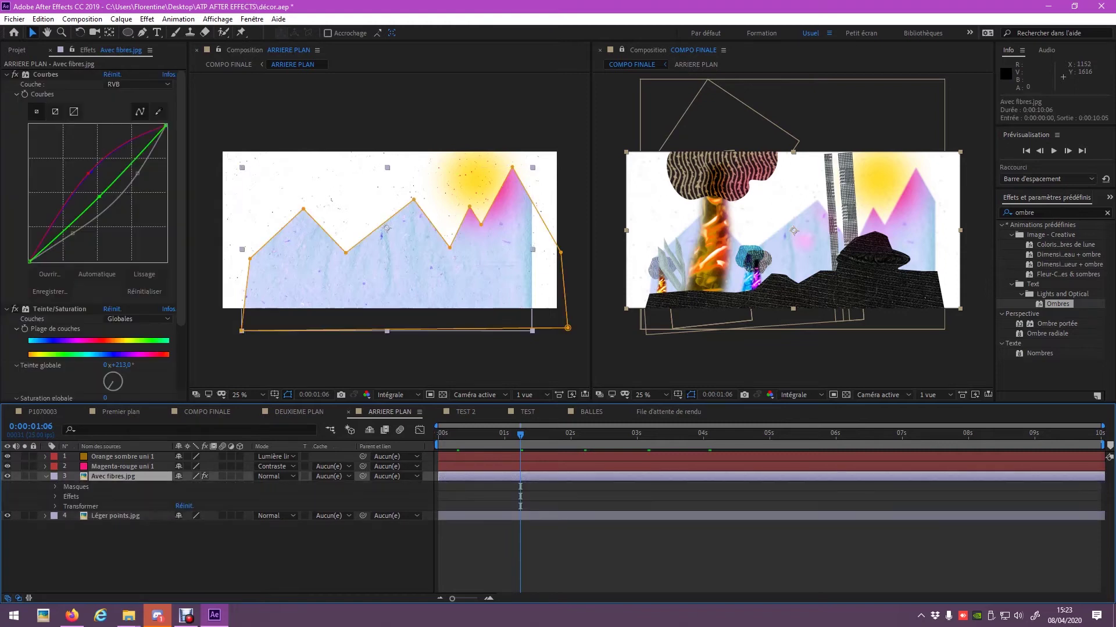
left_click(56, 507)
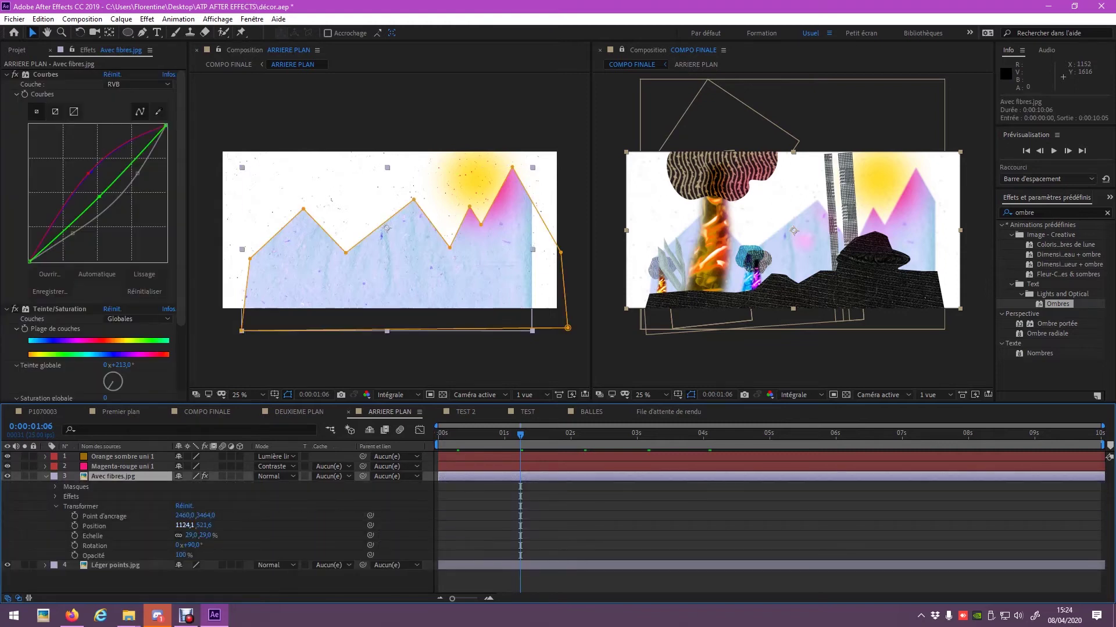
left_click_drag(184, 525, 301, 525)
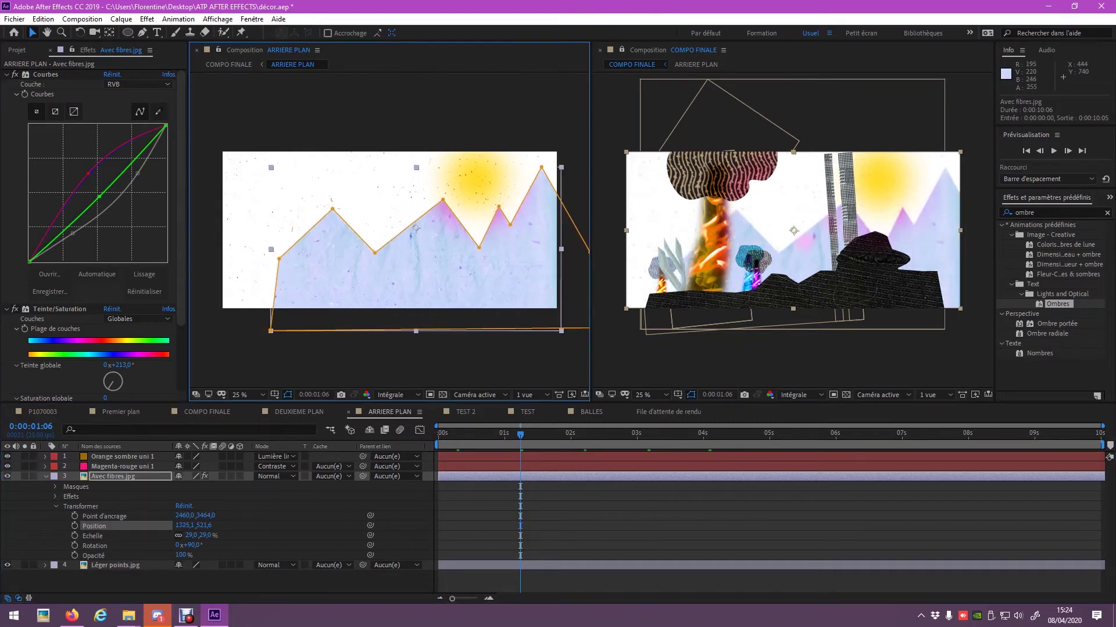
Step: Pull the Avec fibres.jpg mask's left and bottom points outward to the left
left_click(281, 262)
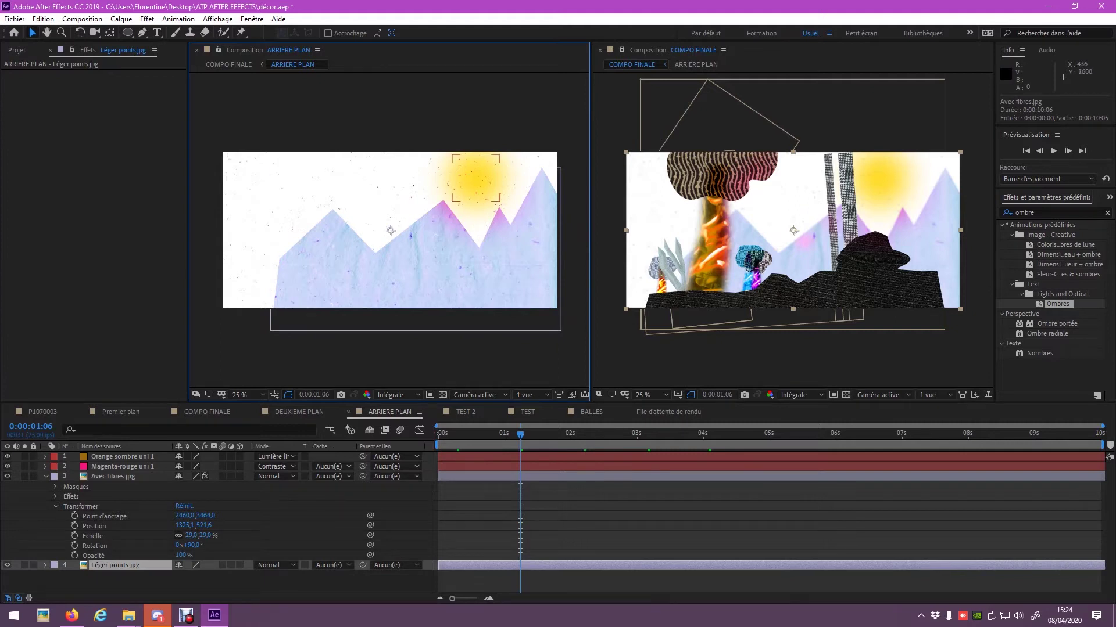
left_click(413, 230)
left_click_drag(279, 258, 223, 288)
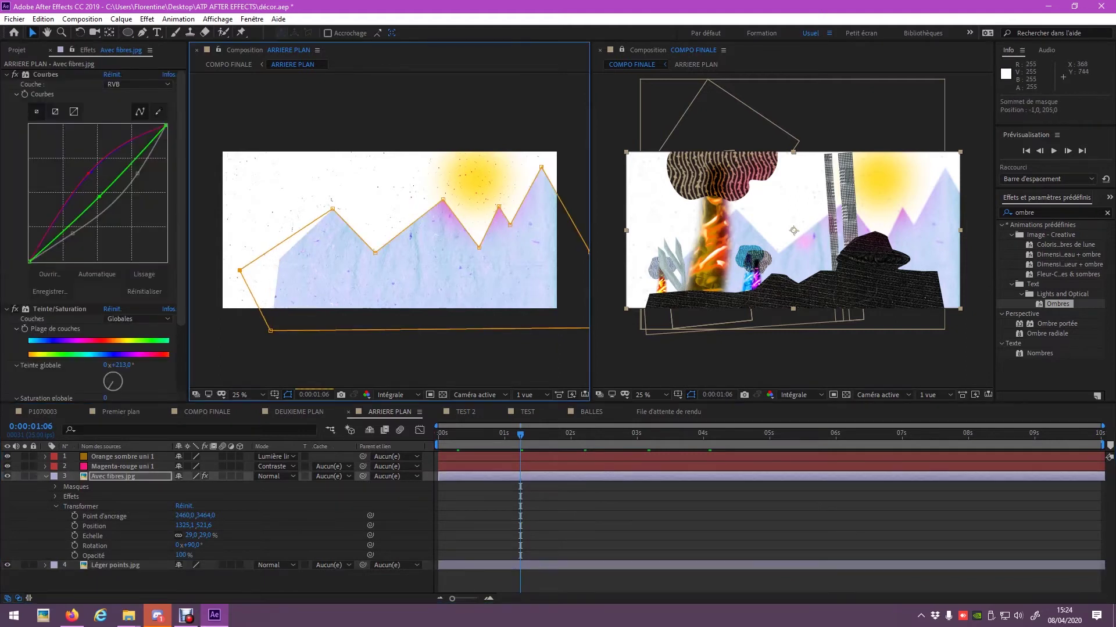
left_click_drag(223, 287, 194, 289)
left_click_drag(271, 330, 192, 342)
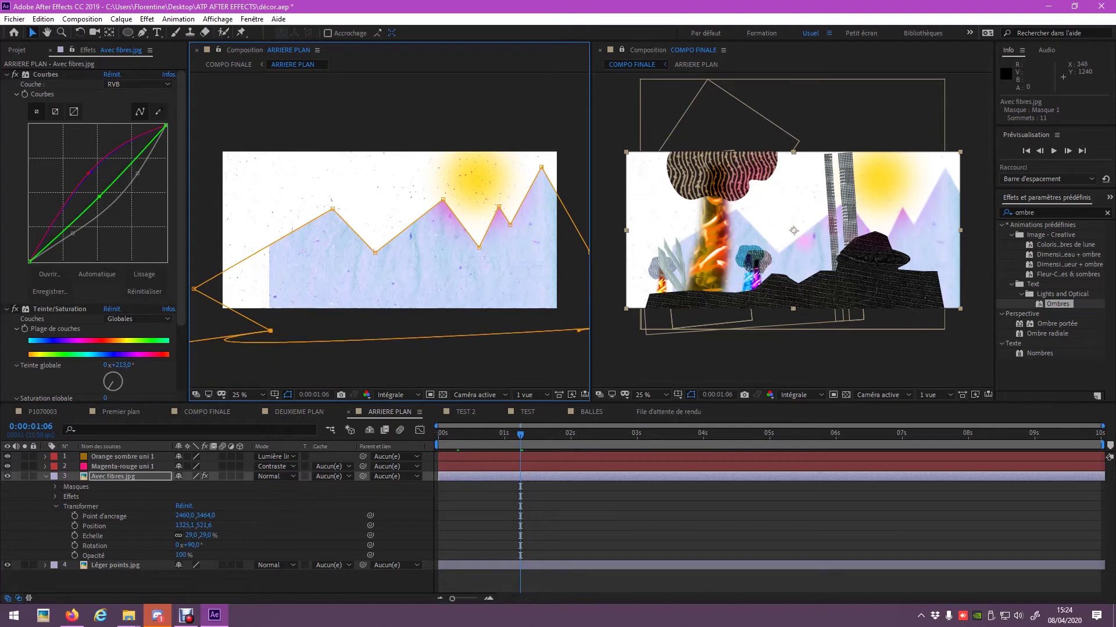
left_click_drag(270, 331, 206, 337)
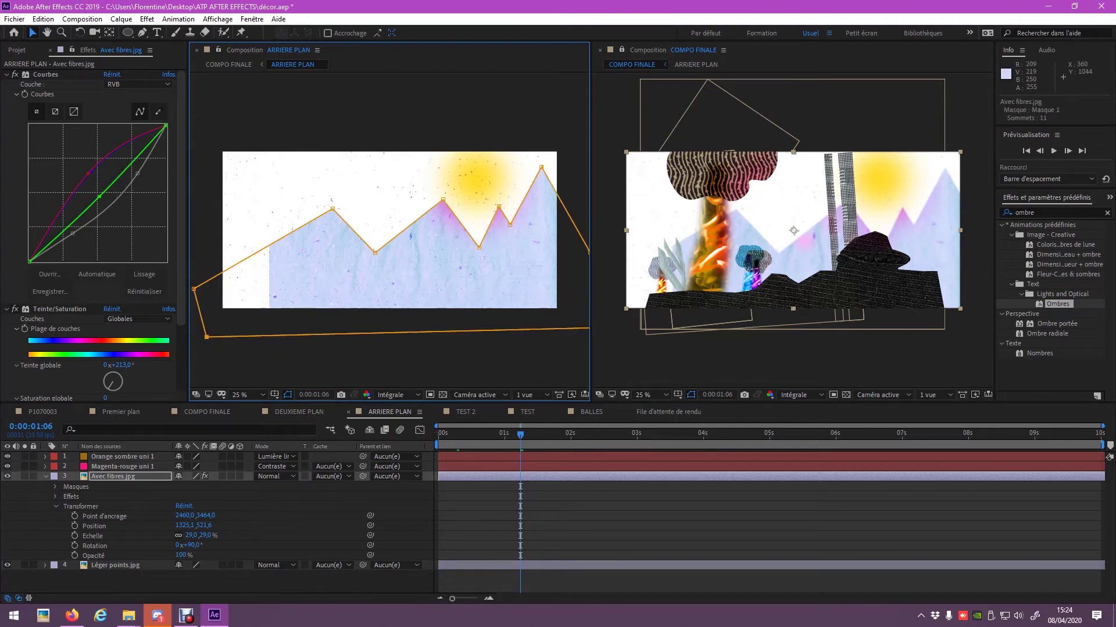
Step: Duplicate the mountain layer, move the copy to the left edge, and open DEUXIEME PLAN
left_click(414, 227)
key("ctrl+c")
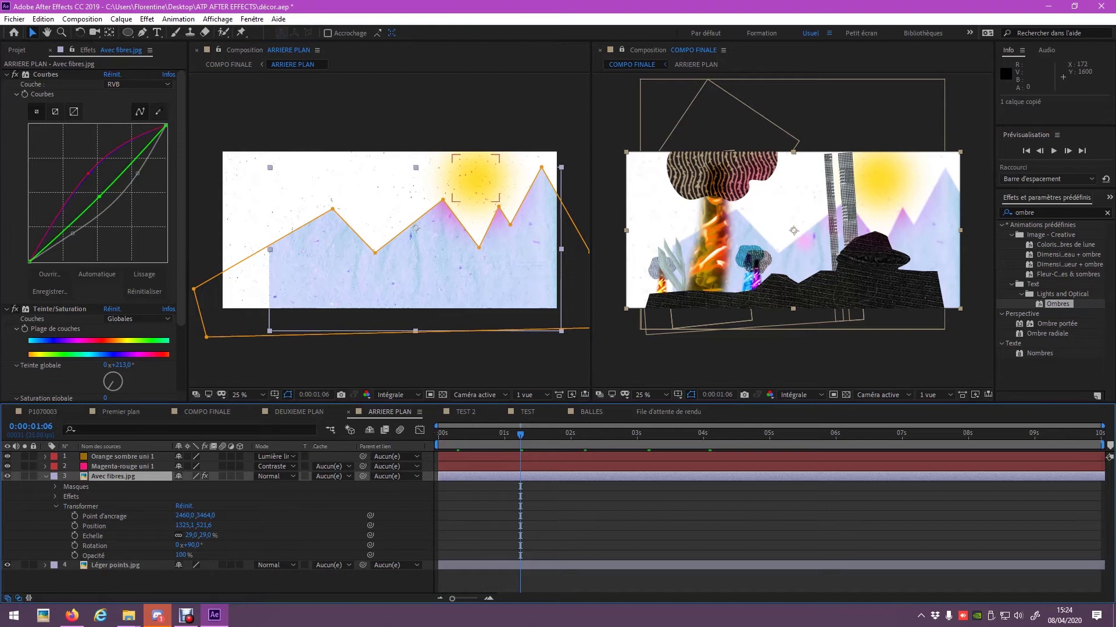
scroll(99, 233, "down", 2)
key("ctrl+v")
left_click_drag(415, 227, 165, 239)
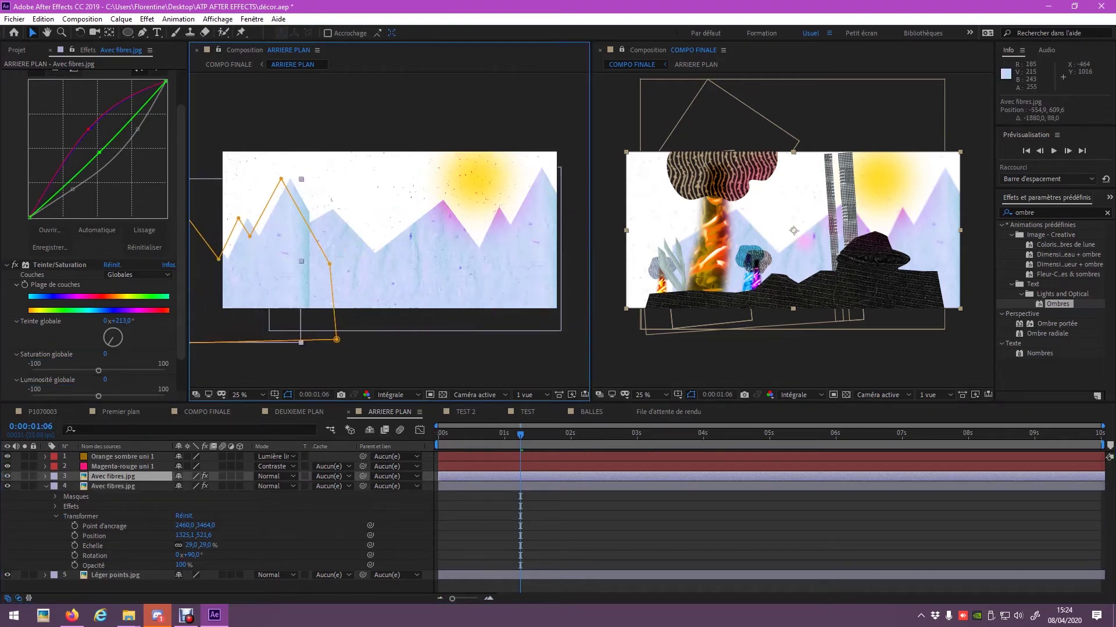
mouse_move(261, 286)
left_mouse_down()
mouse_move(235, 299)
mouse_move(242, 316)
left_mouse_up()
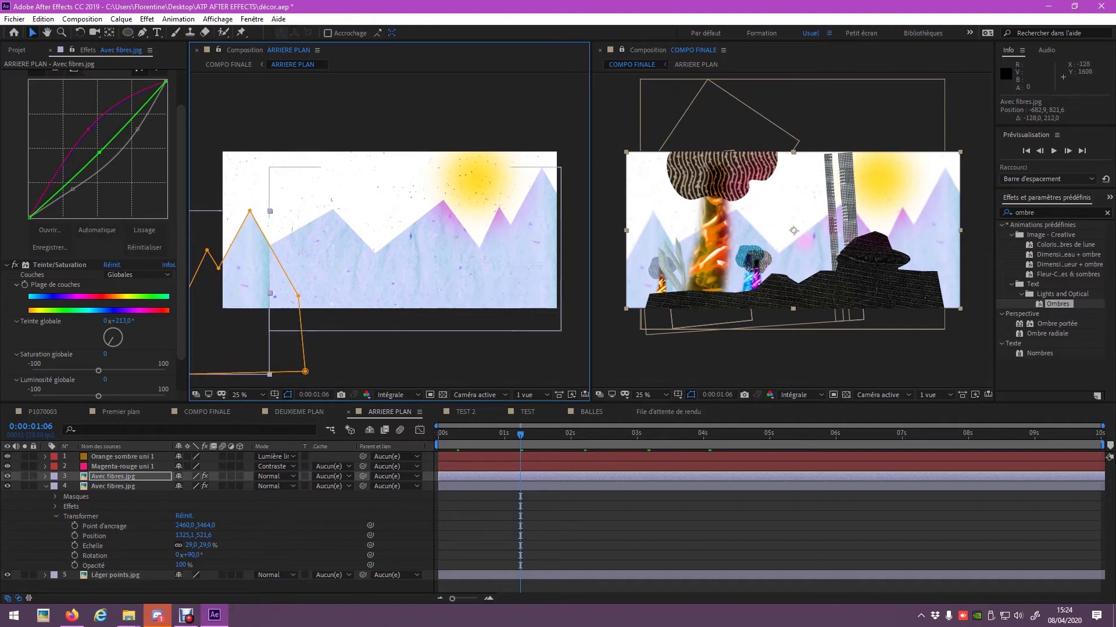
left_click(299, 411)
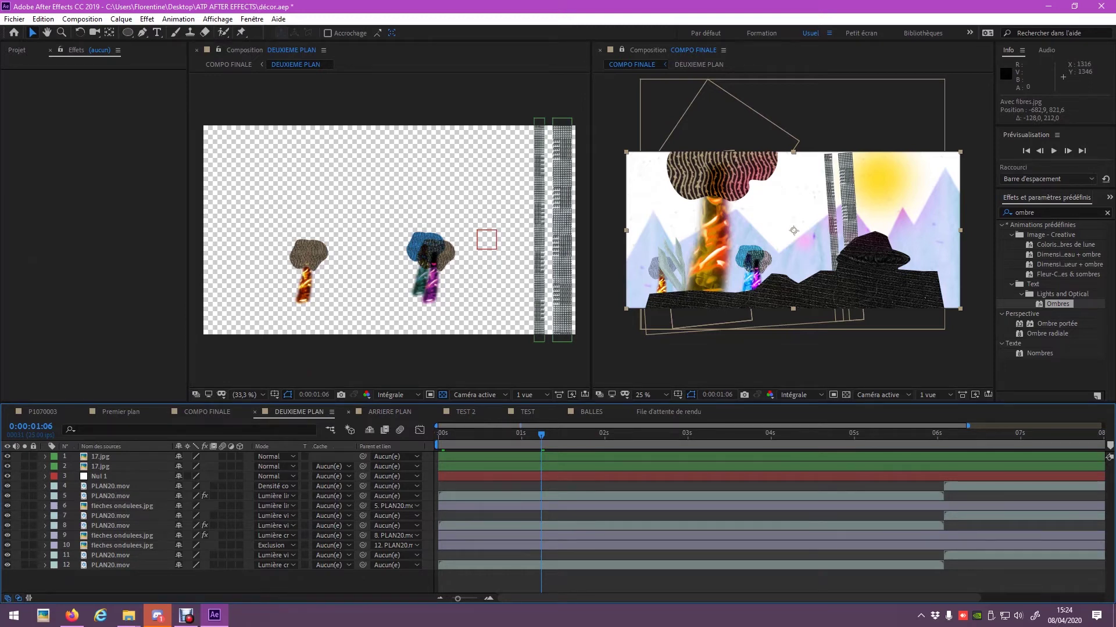
Step: Set the Premier plan composition width to 2300 px, keeping 1080 px height
left_click(121, 412)
left_click(82, 20)
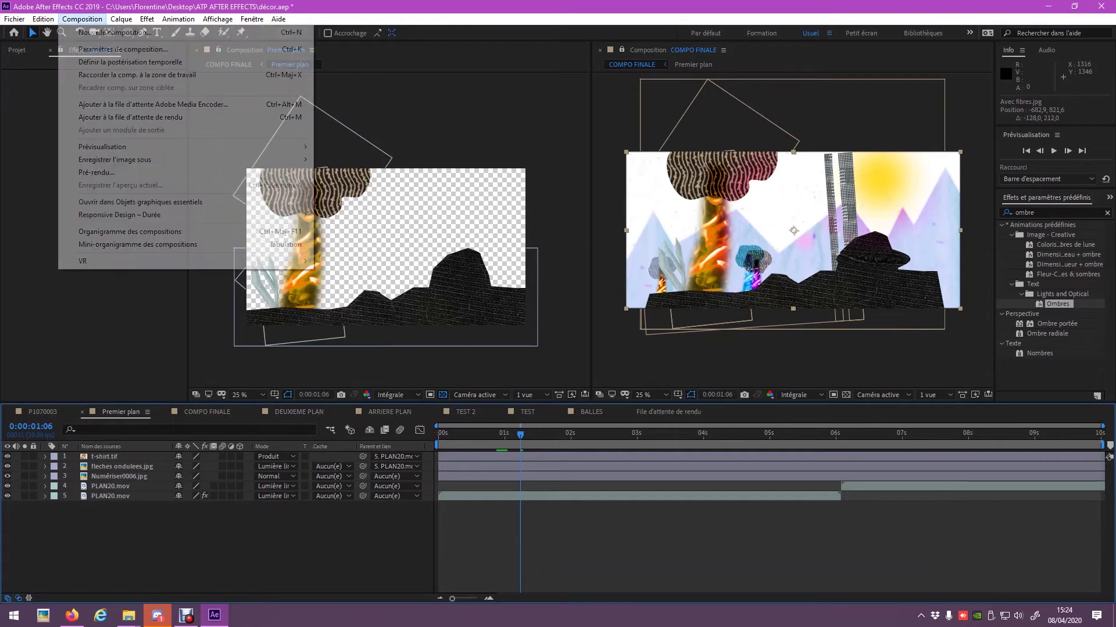
left_click(124, 49)
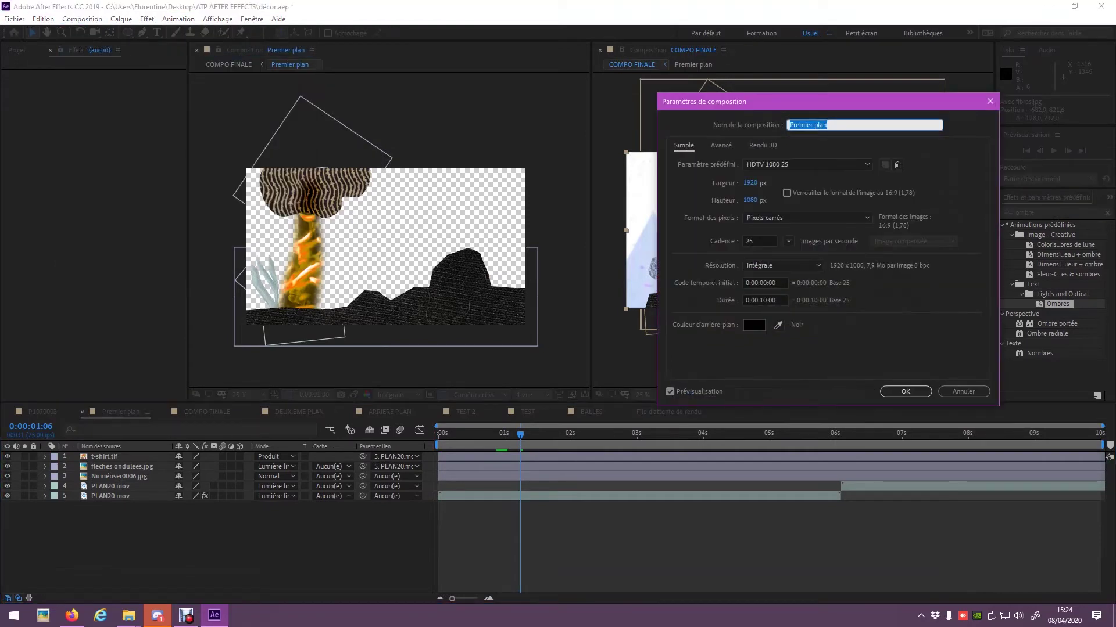
left_click(759, 183)
type("2300")
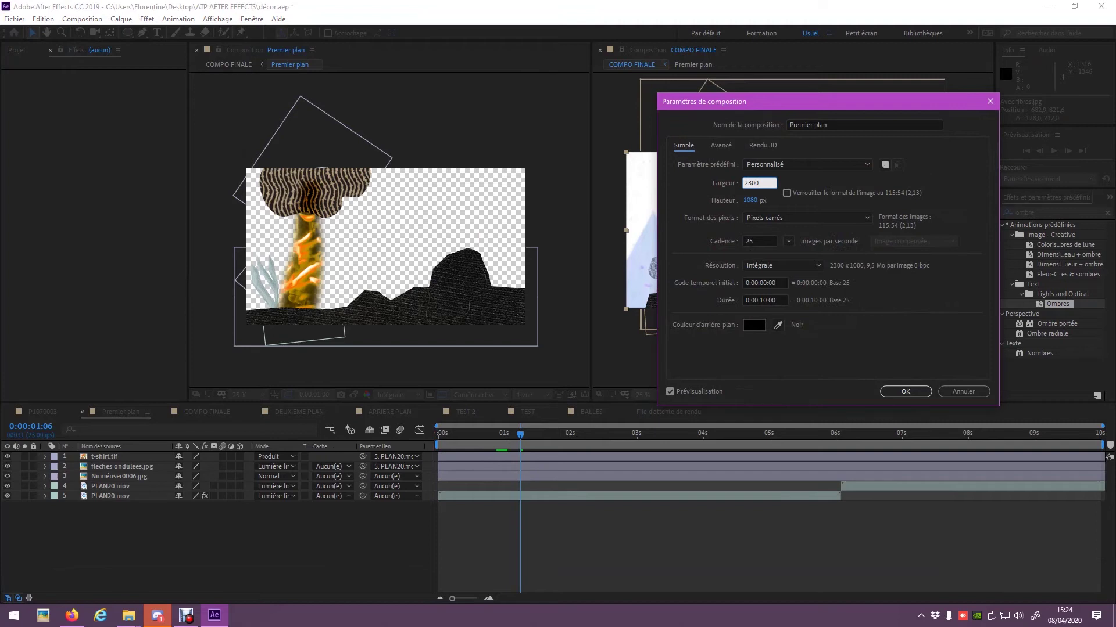
key("Return")
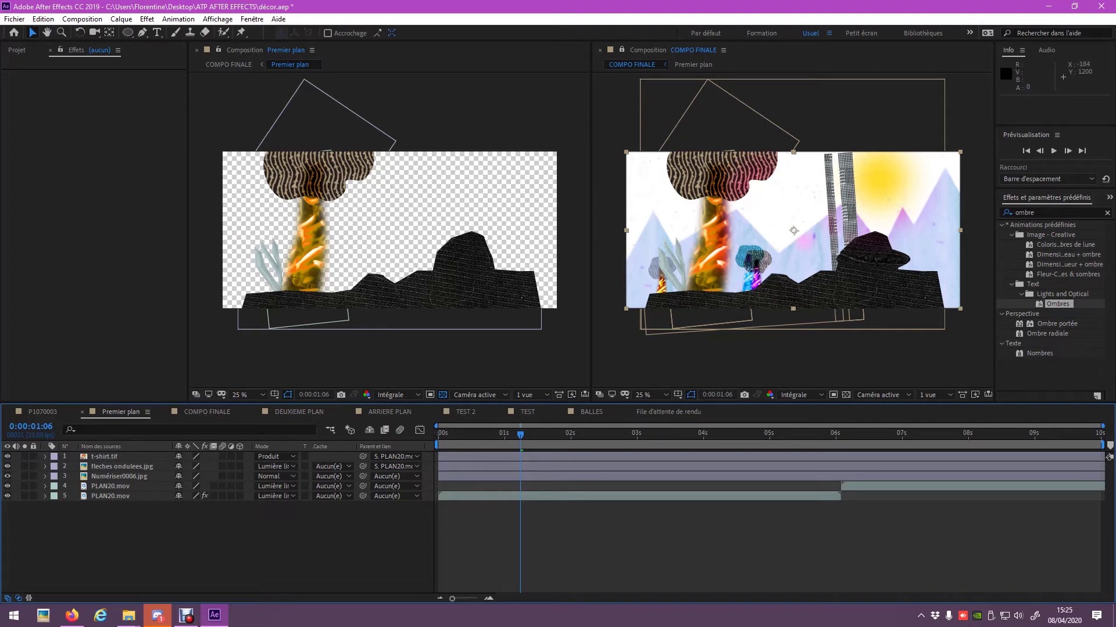
Step: Drag the Numériser0006.jpg ground mask's left and right vertices outward to widen the strip
left_click(277, 294)
left_click(308, 171)
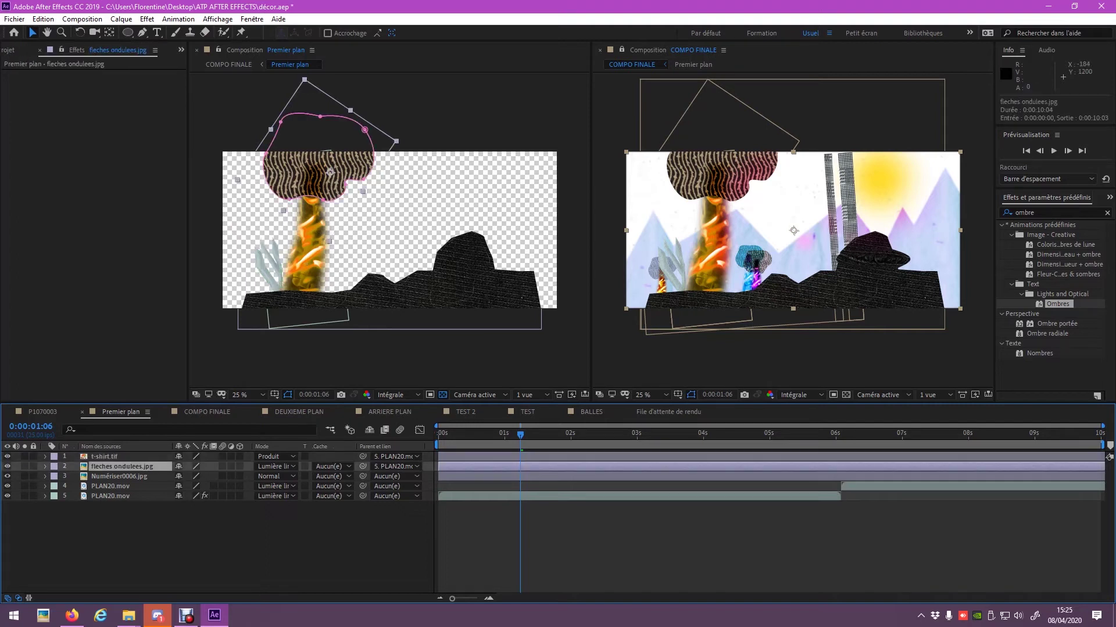
left_click(390, 230)
left_click(238, 320)
left_click_drag(237, 320, 197, 321)
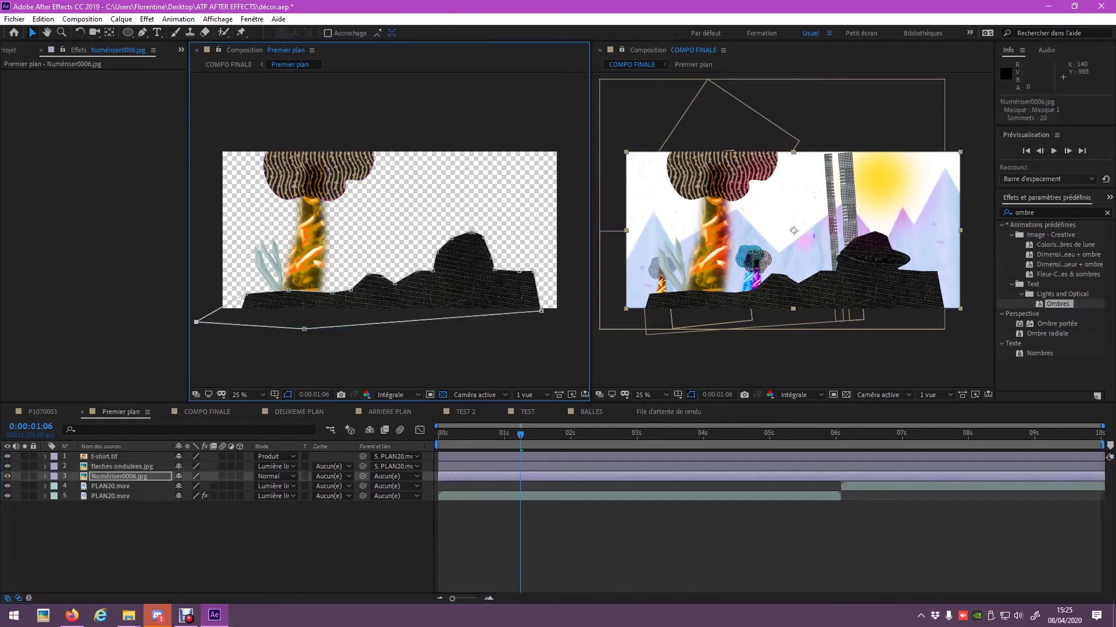
left_click_drag(244, 294, 209, 295)
left_click_drag(534, 271, 563, 269)
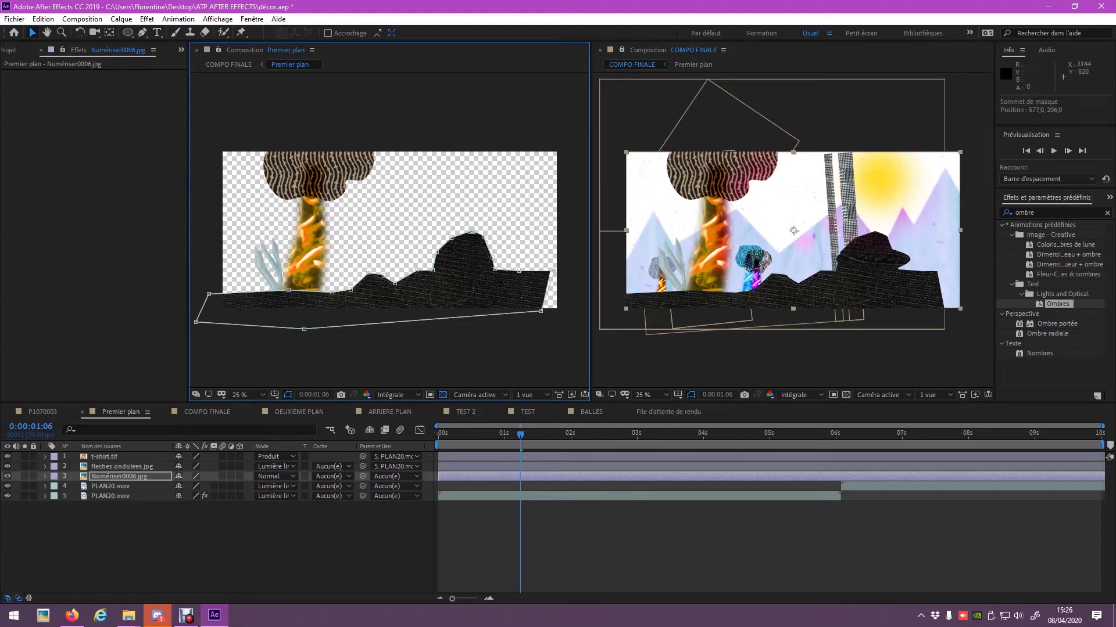
left_click_drag(541, 311, 577, 315)
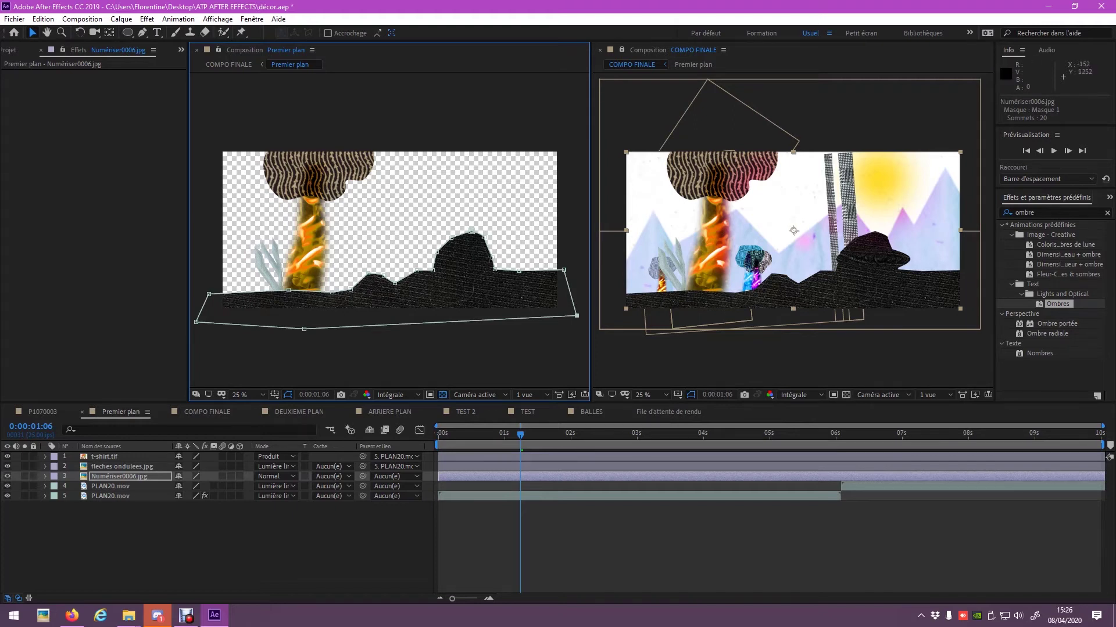
Step: Set the DEUXIEME PLAN composition width to 2300 px
left_click(298, 411)
left_click(117, 456)
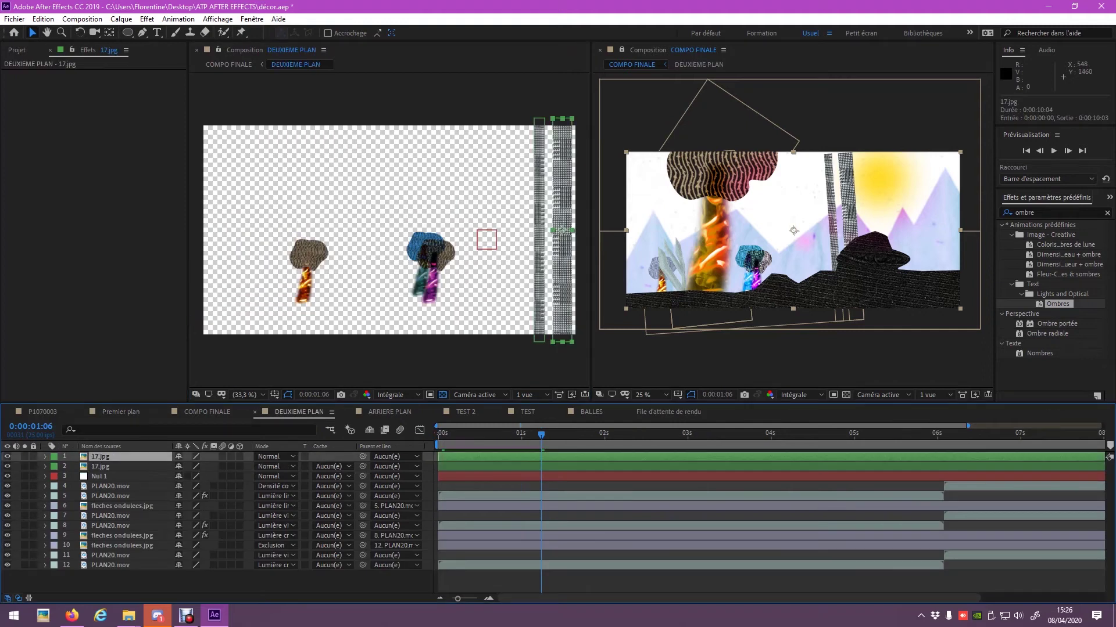
left_click(82, 19)
left_click(122, 49)
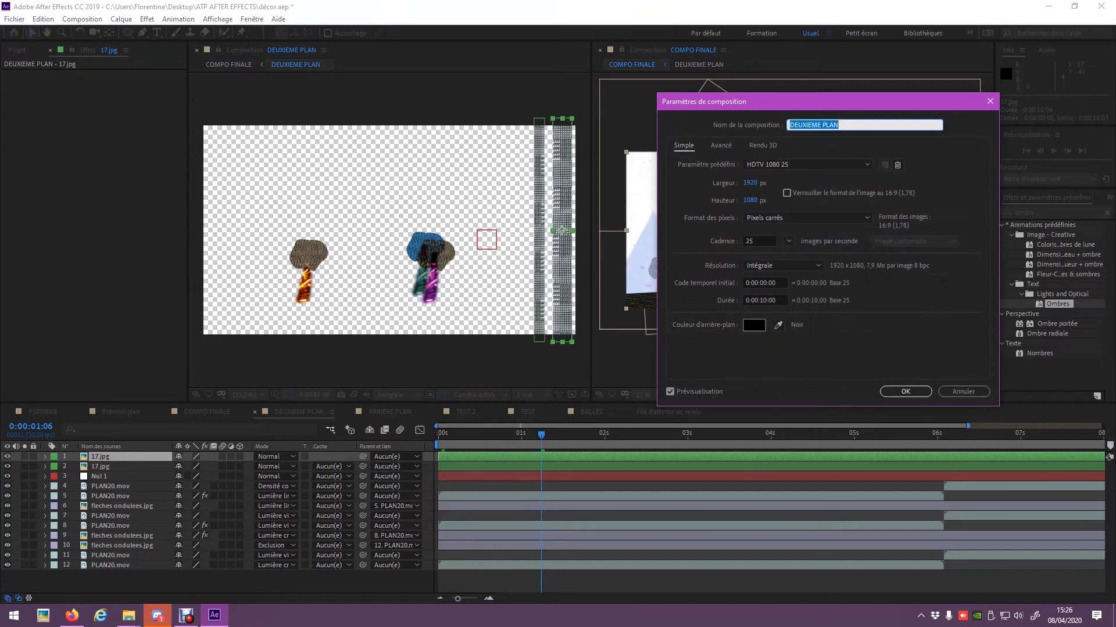
left_click(750, 183)
type("2300")
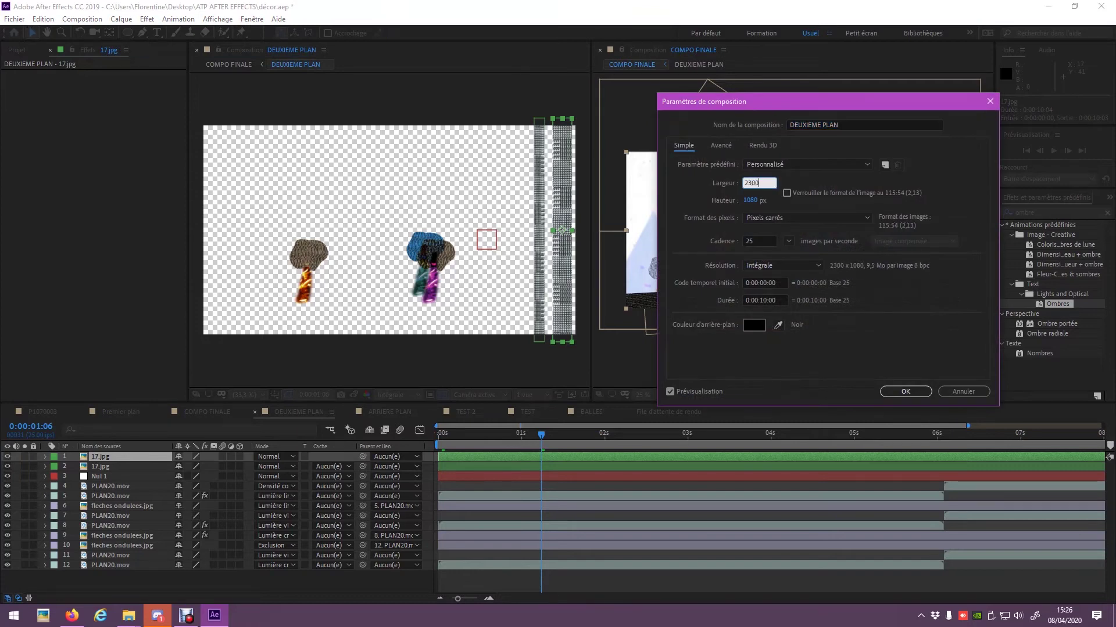
key("Return")
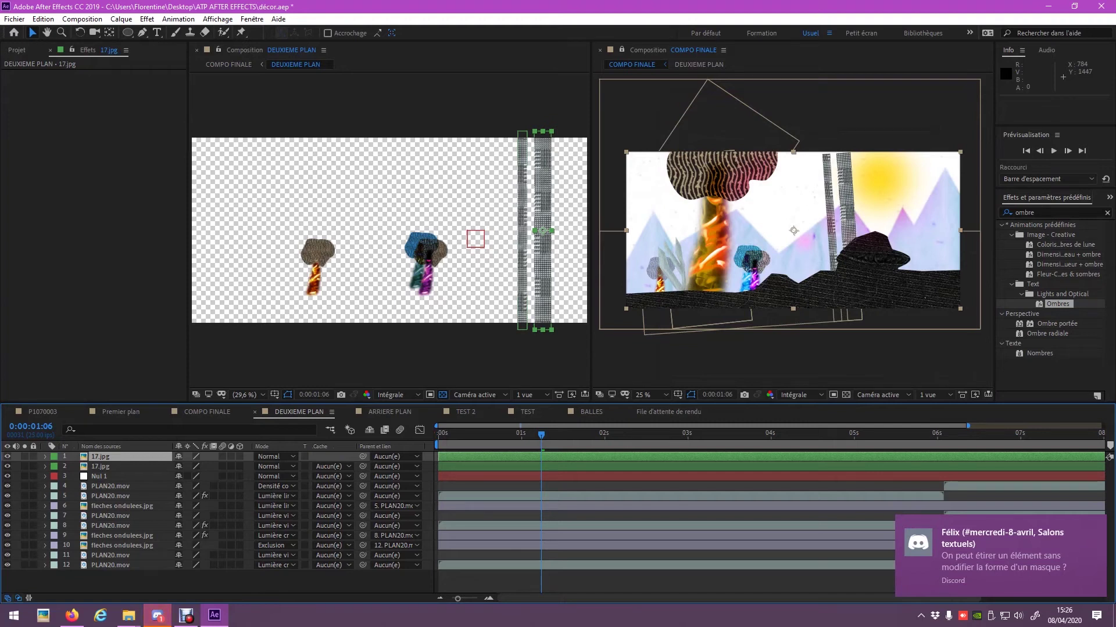
Step: Move both 17.jpg striped towers right to Position X 2567
left_click(100, 466, "ctrl")
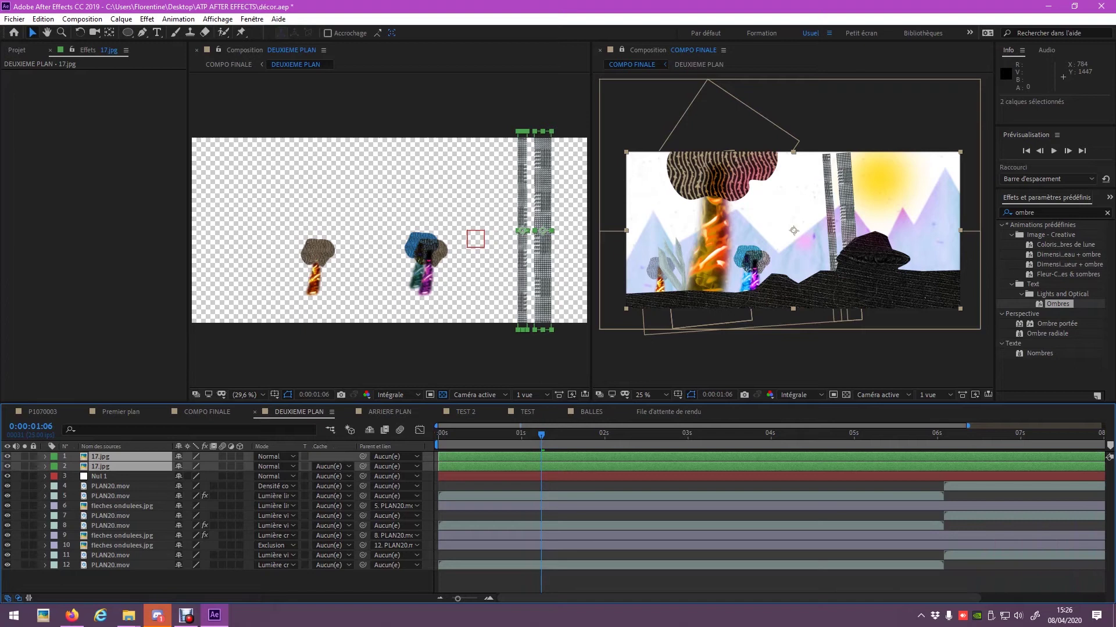
key("ctrl+Right")
left_click(56, 467)
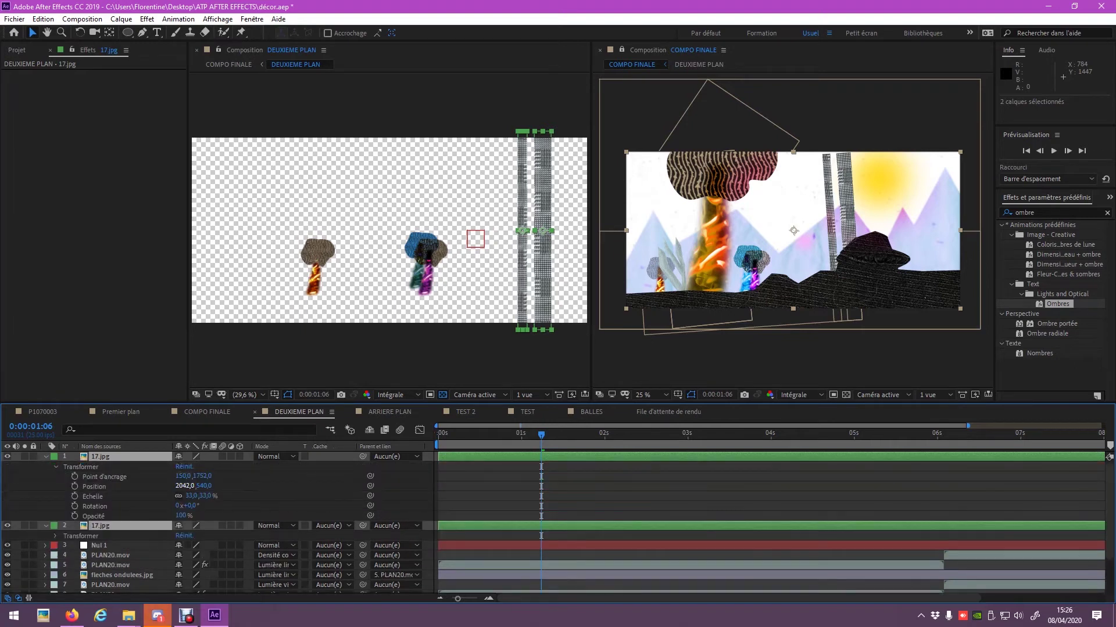
left_click(94, 487)
key("shift+Right")
key("shift+Right")
key("shift+Right")
key("shift+Right")
key("shift+Right")
key("shift+Right")
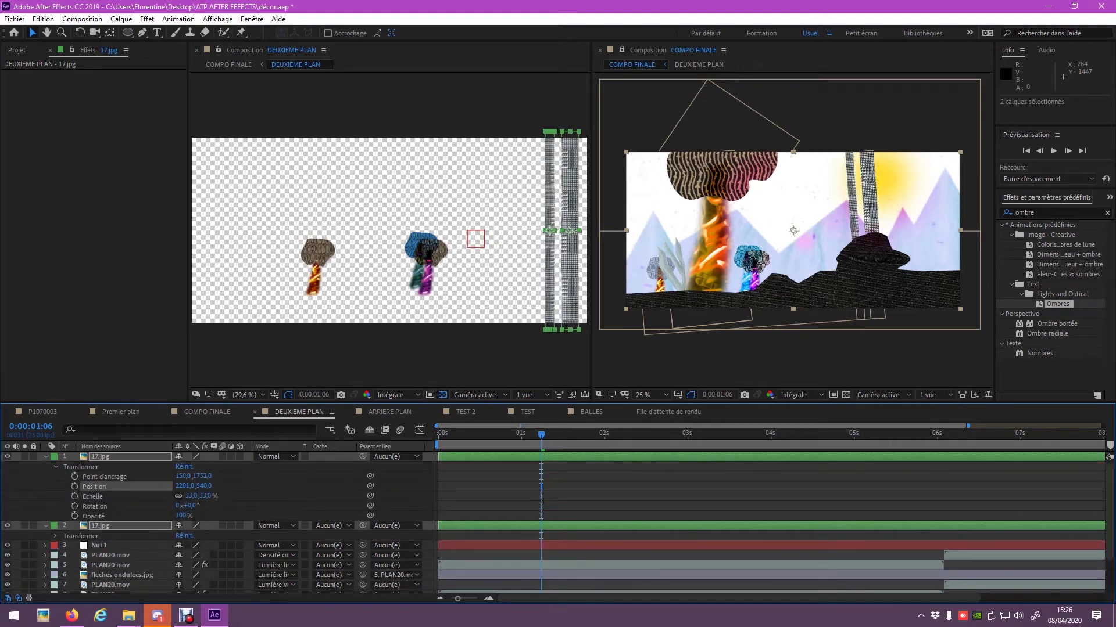
key("h")
mouse_move(516, 297)
left_mouse_down()
mouse_move(448, 298)
mouse_move(483, 300)
left_mouse_up()
key("v")
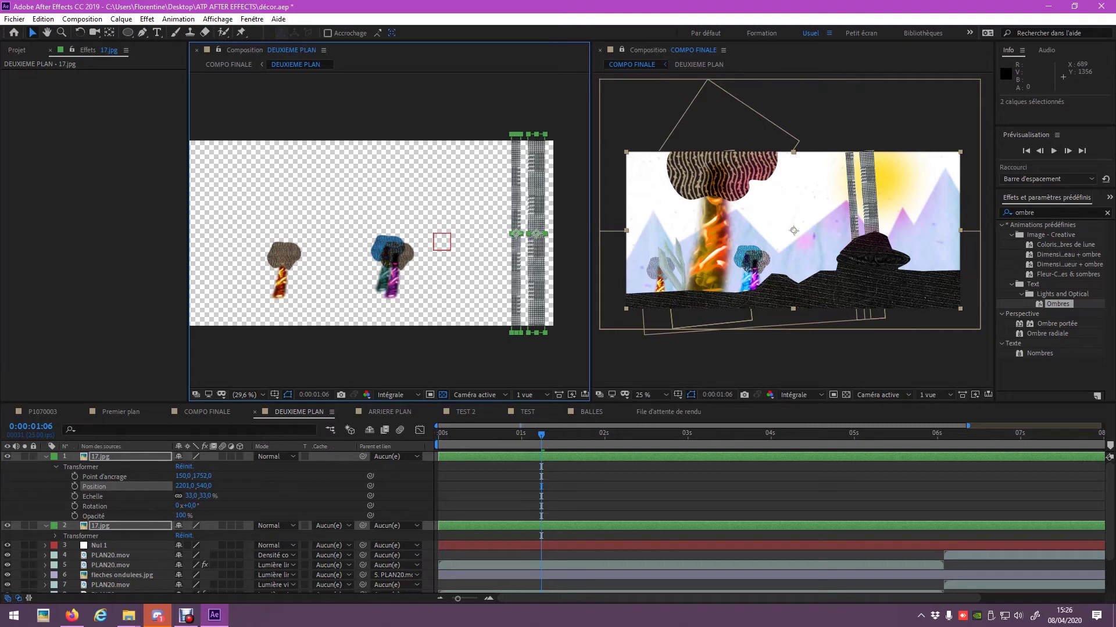
left_click_drag(185, 486, 319, 486)
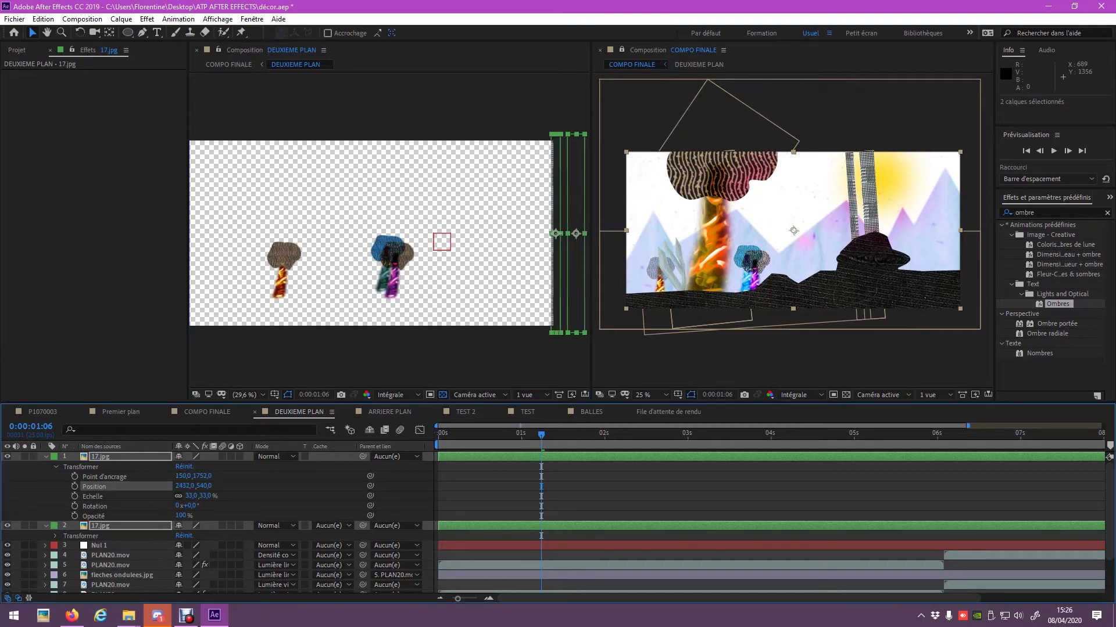
left_click_drag(185, 486, 263, 486)
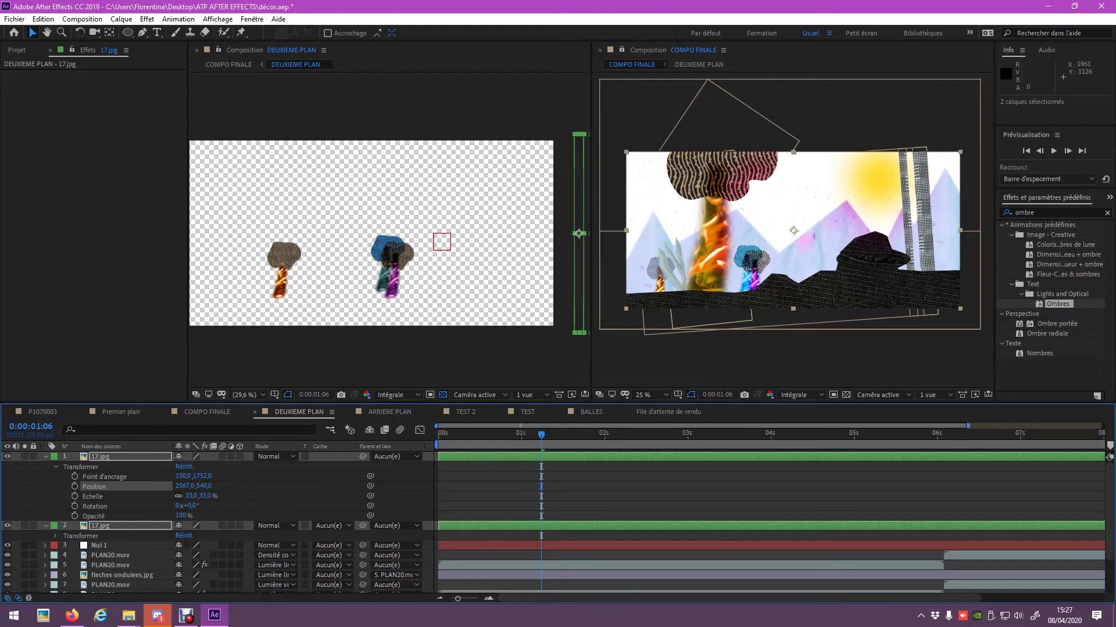
left_click_drag(395, 244, 350, 226)
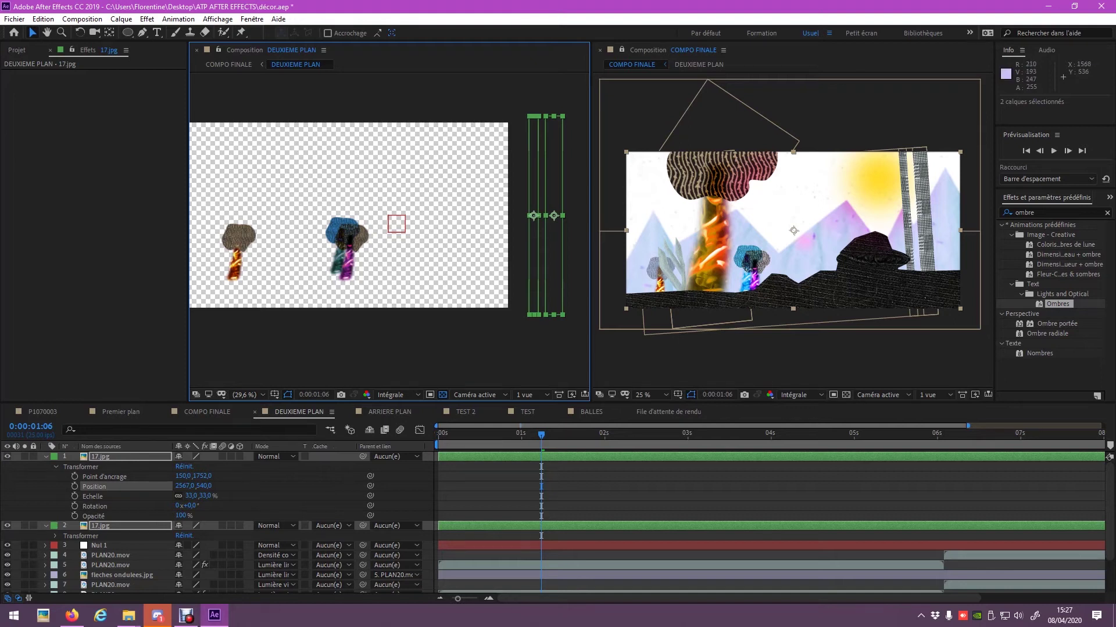
Step: Widen the DEUXIEME PLAN composition to 3686 px
left_click(82, 18)
left_click(104, 43)
left_click_drag(750, 183, 872, 183)
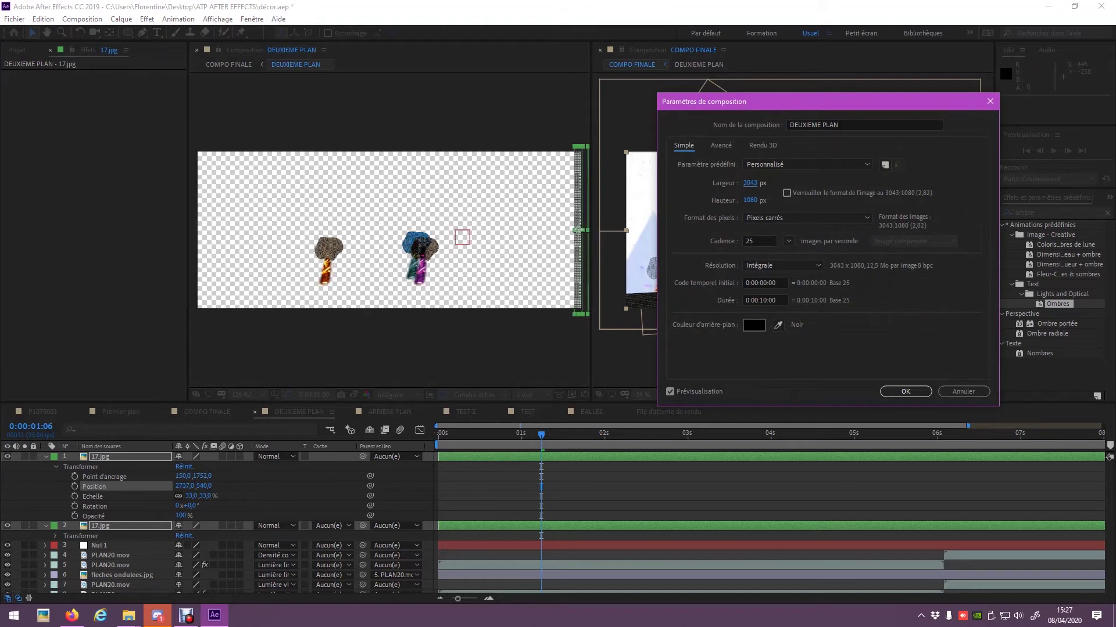
left_click_drag(872, 183, 976, 183)
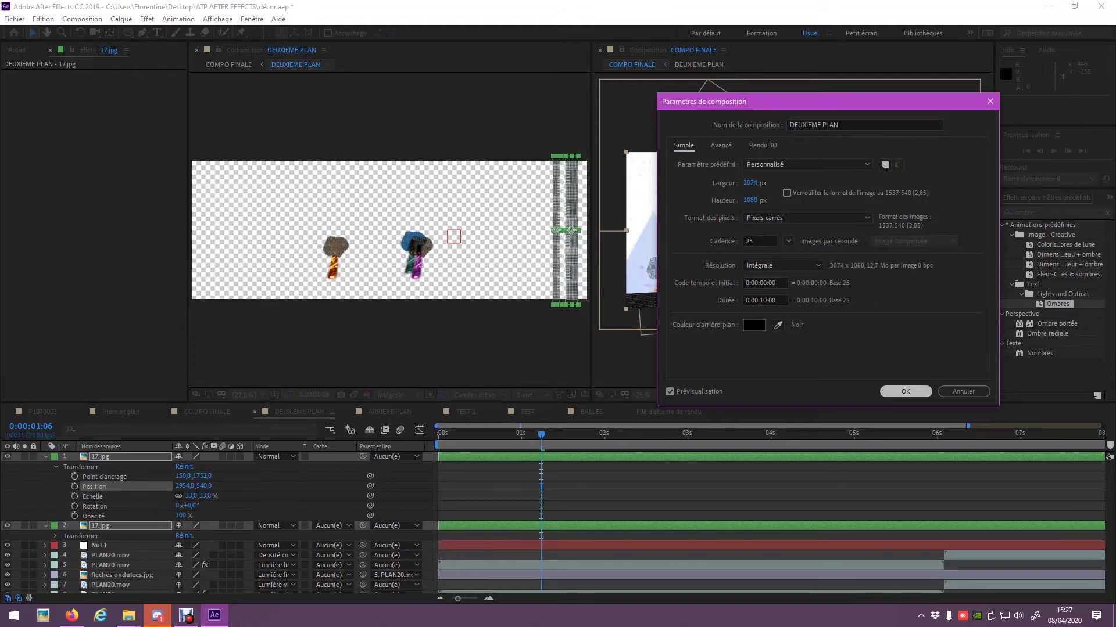
left_click(905, 391)
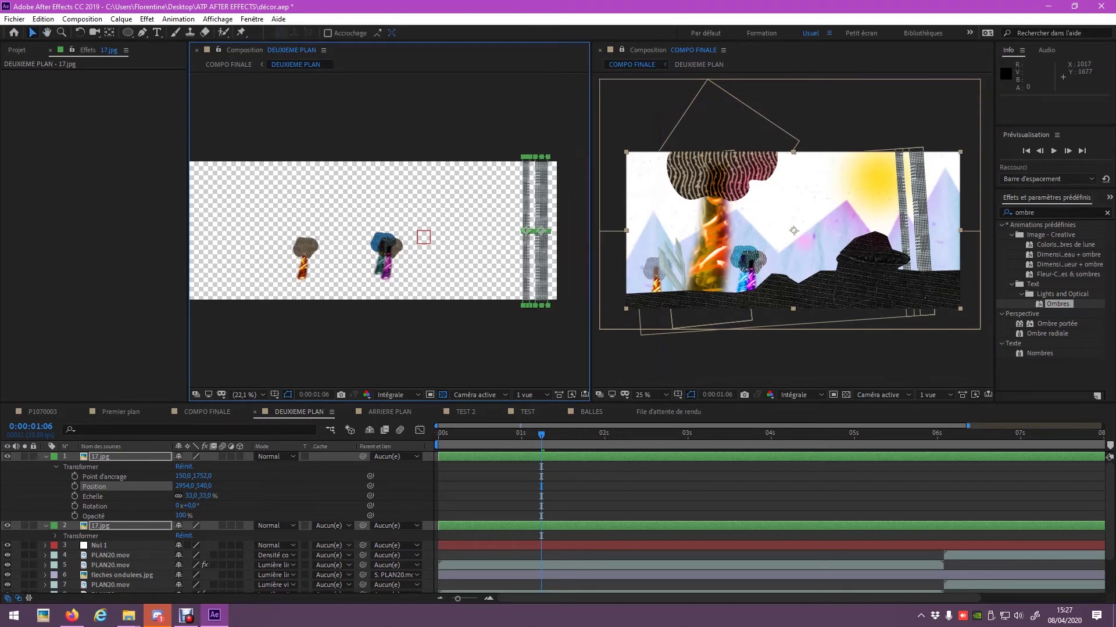
left_click(82, 19)
left_click(116, 49)
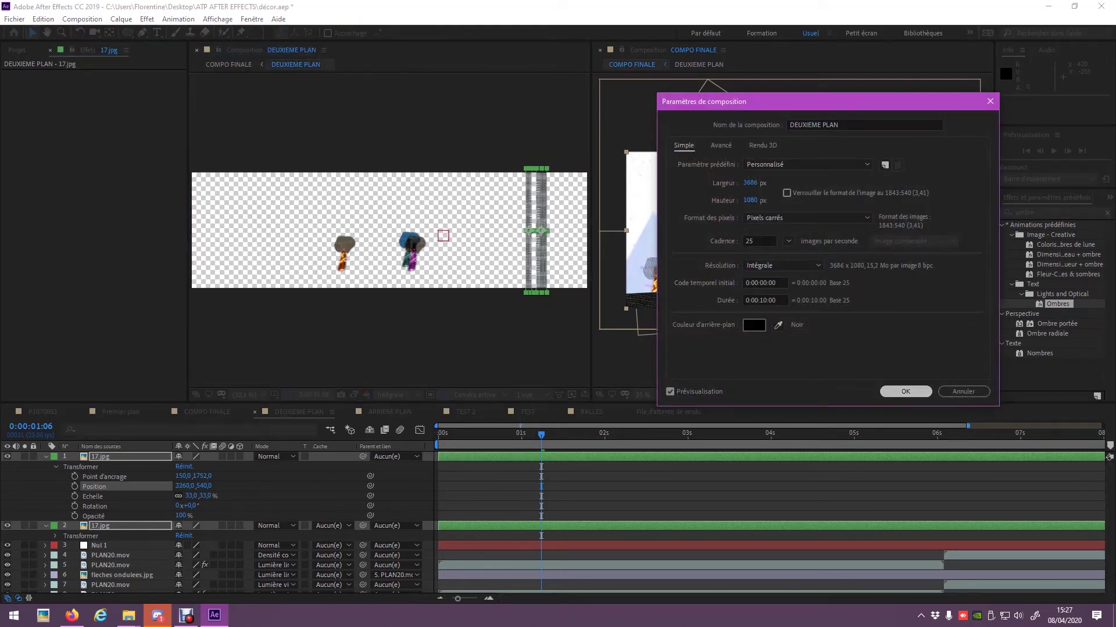
key("Return")
Step: Set the towers' Position X to 3382 and return to COMPO FINALE
left_click_drag(184, 486, 296, 485)
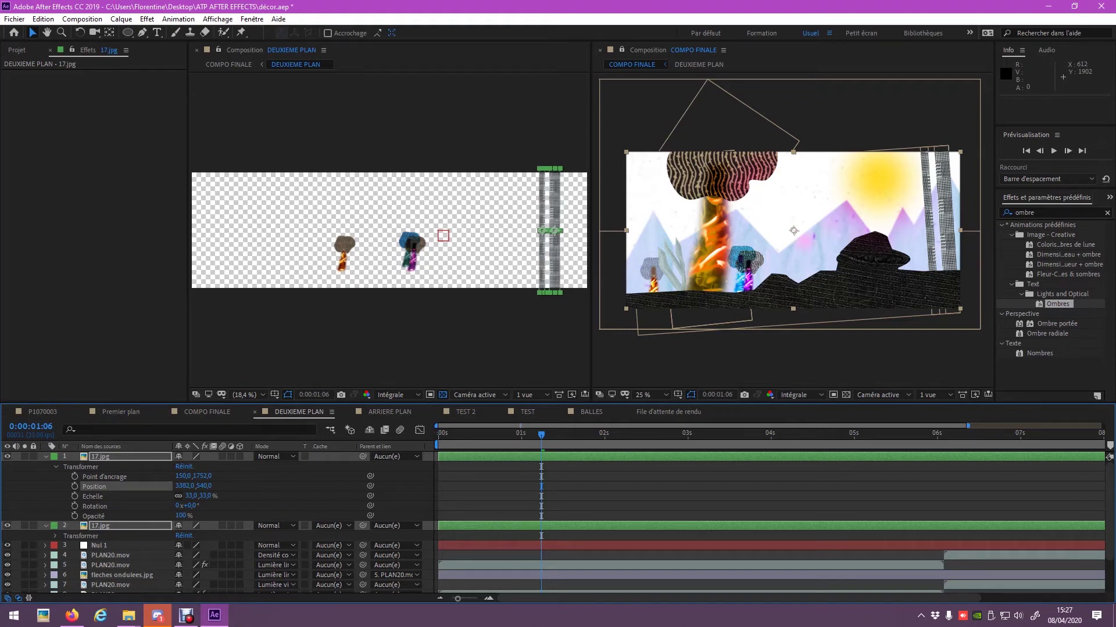
left_click_drag(185, 486, 143, 486)
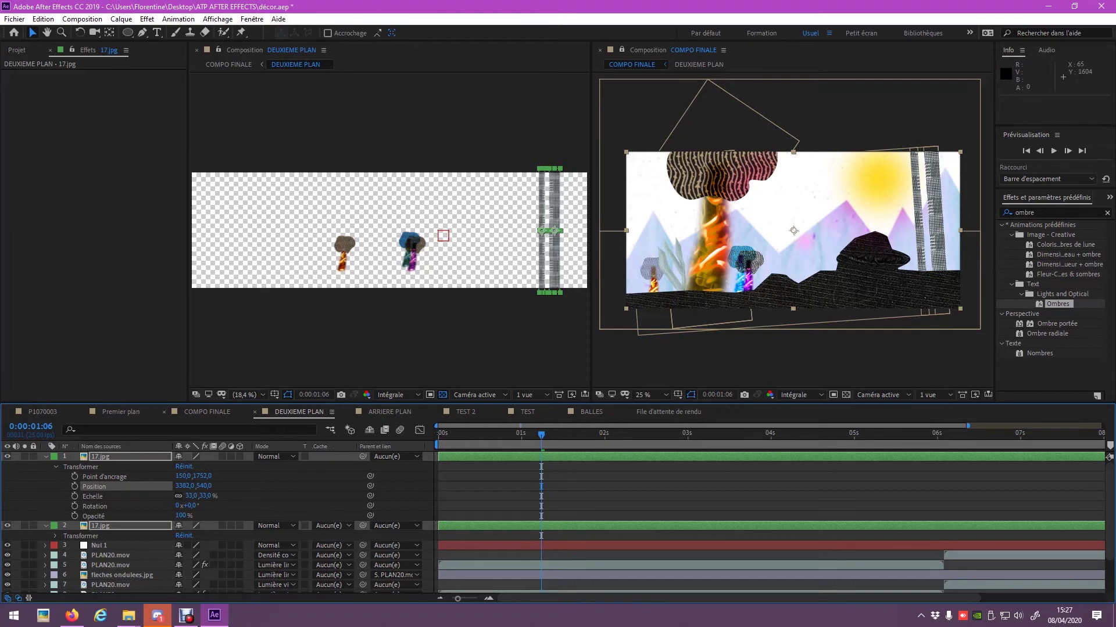
left_click(207, 411)
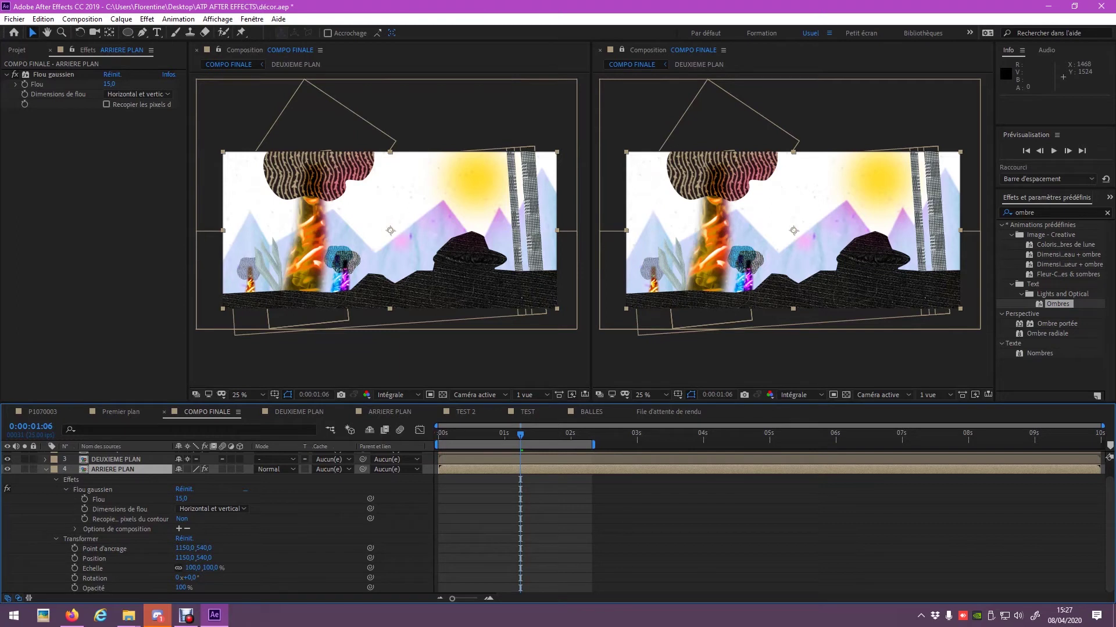
Step: Check Discord, then collapse ARRIERE PLAN's properties and deselect all layers
mouse_move(156, 615)
left_click(157, 615)
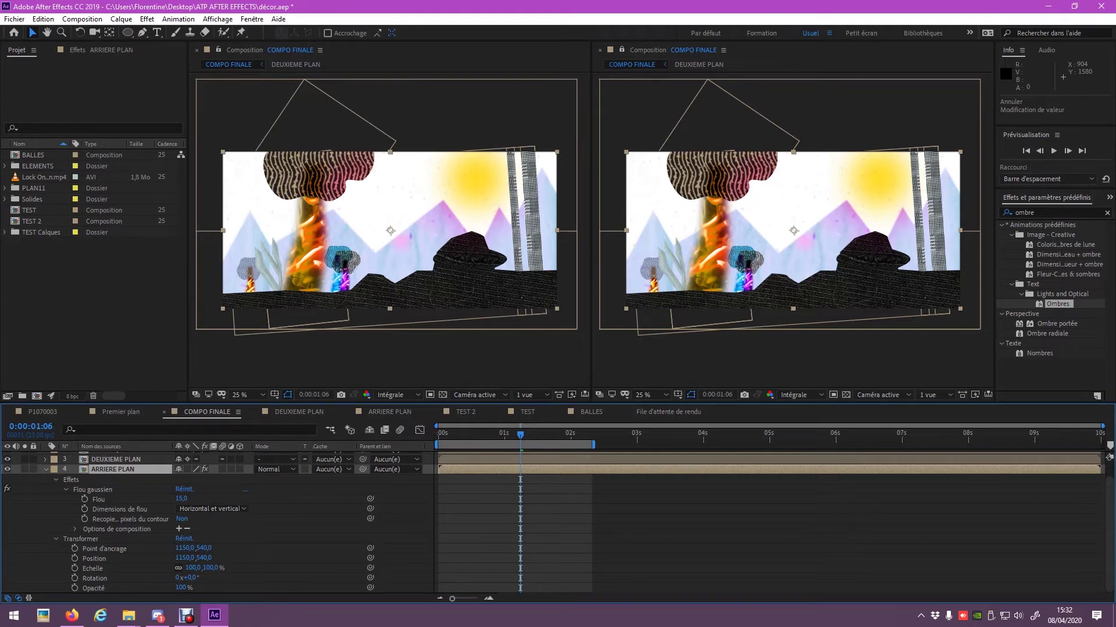
left_click(46, 469)
key("ctrl+shift+a")
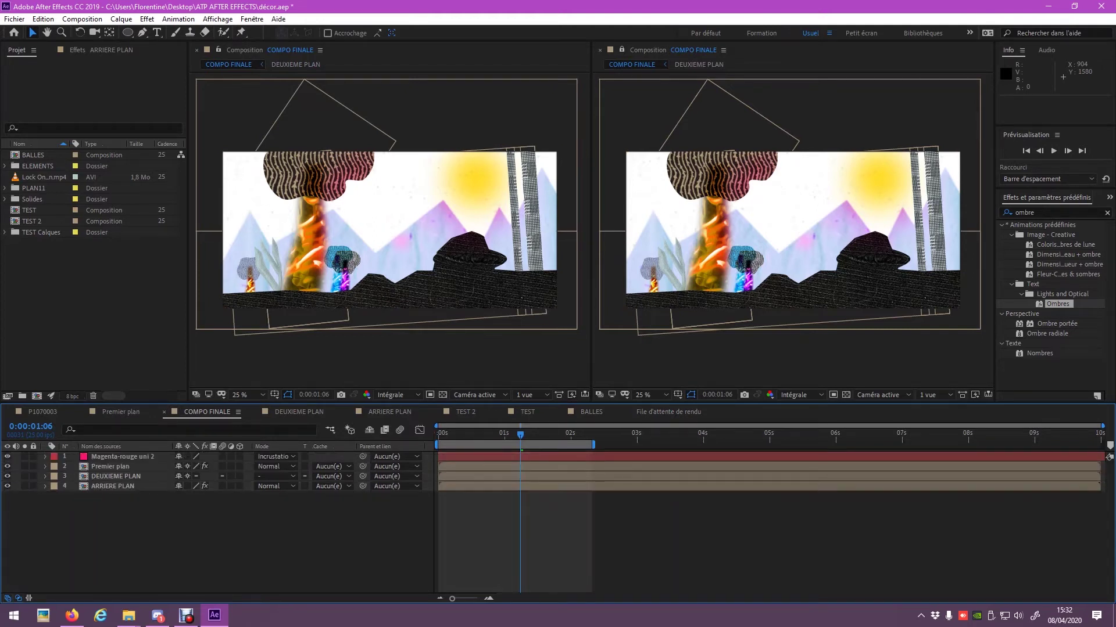
left_click(82, 18)
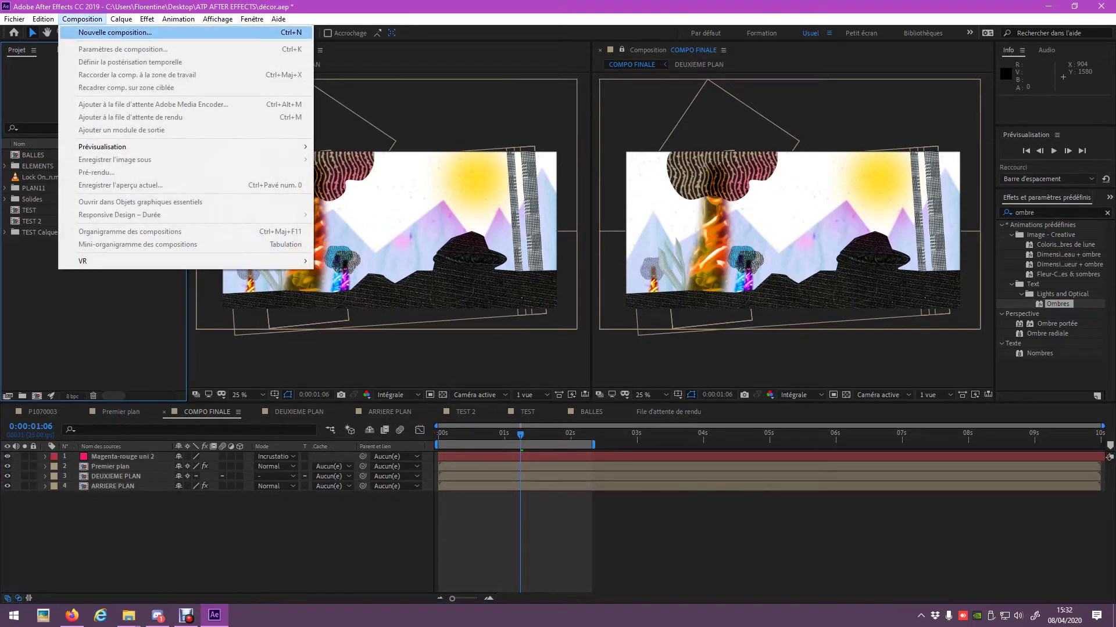
Step: Create a new composition 1920 px wide named PANORAMIQUE
left_click(115, 32)
left_click(758, 183)
type("1920")
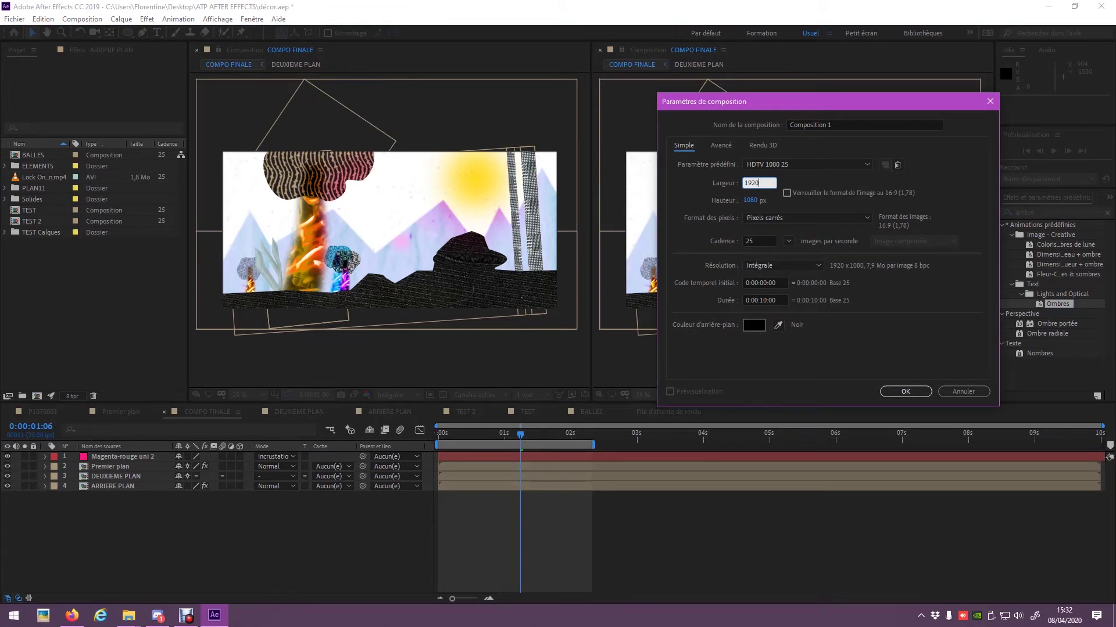
left_click(811, 125)
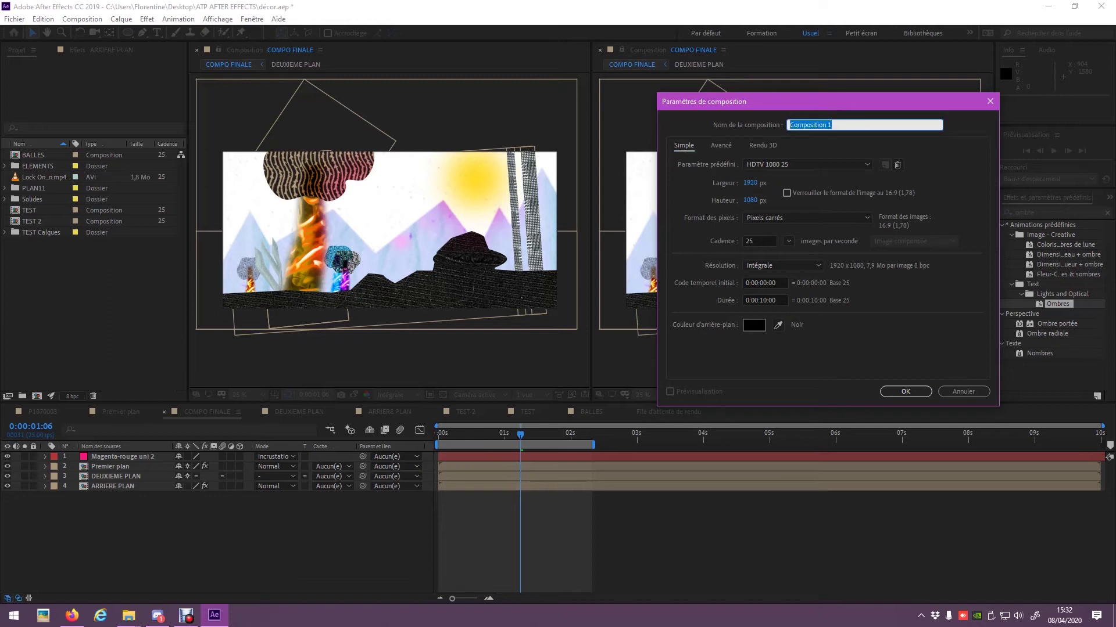
type("PA")
type("RAMIQUE")
key("Return")
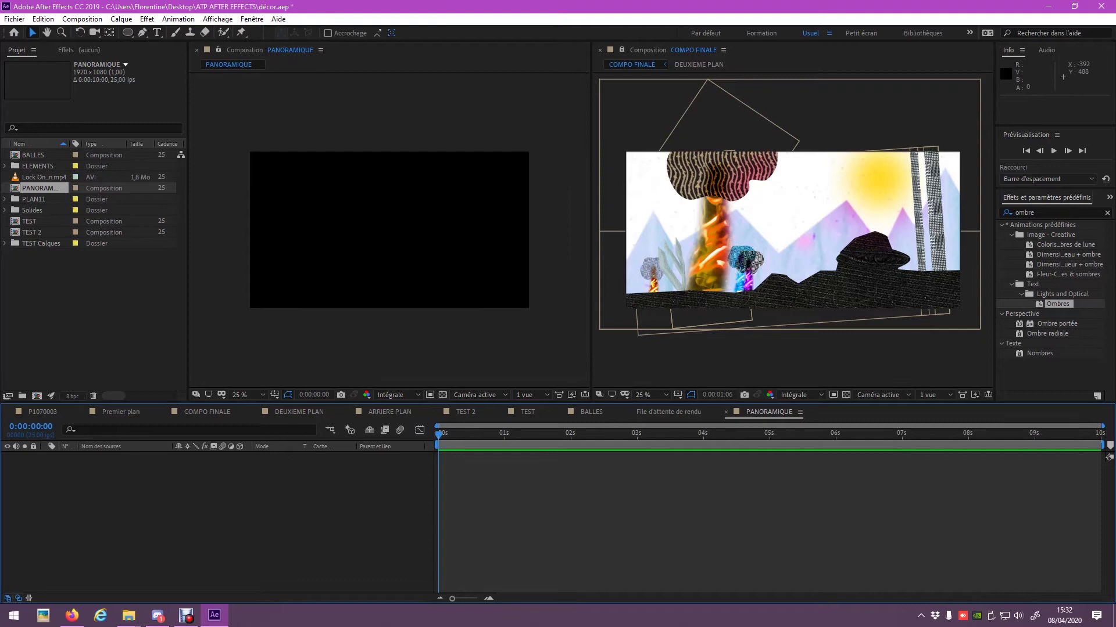
Step: Move ARRIERE PLAN through DEUXIEME PLAN out of the ELEMENTS folder
left_click(4, 166)
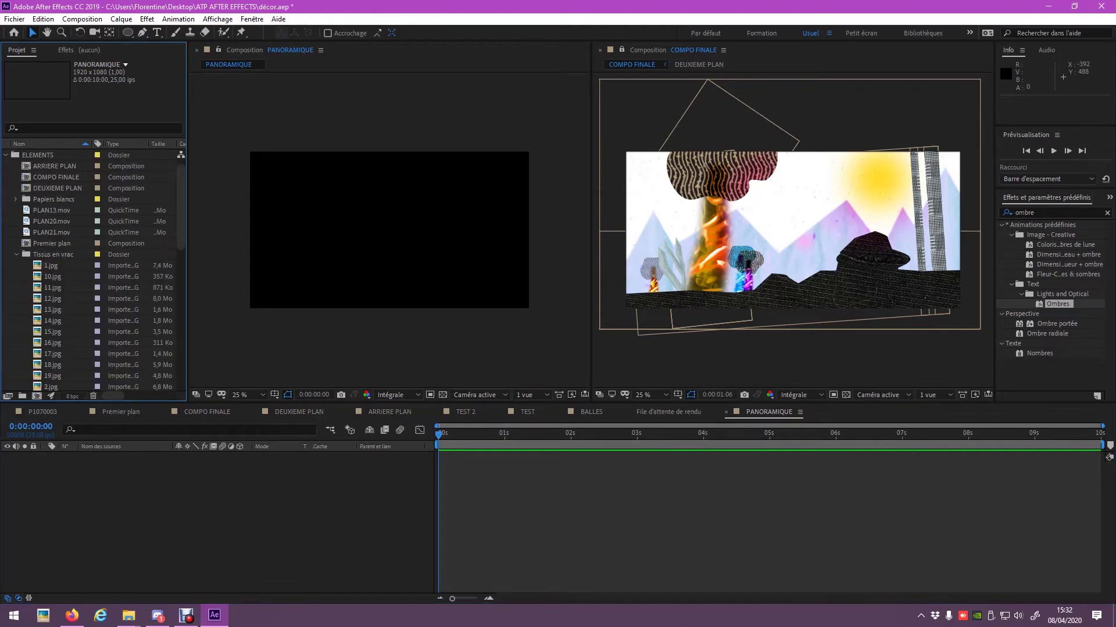
left_click(55, 177)
left_click(54, 166)
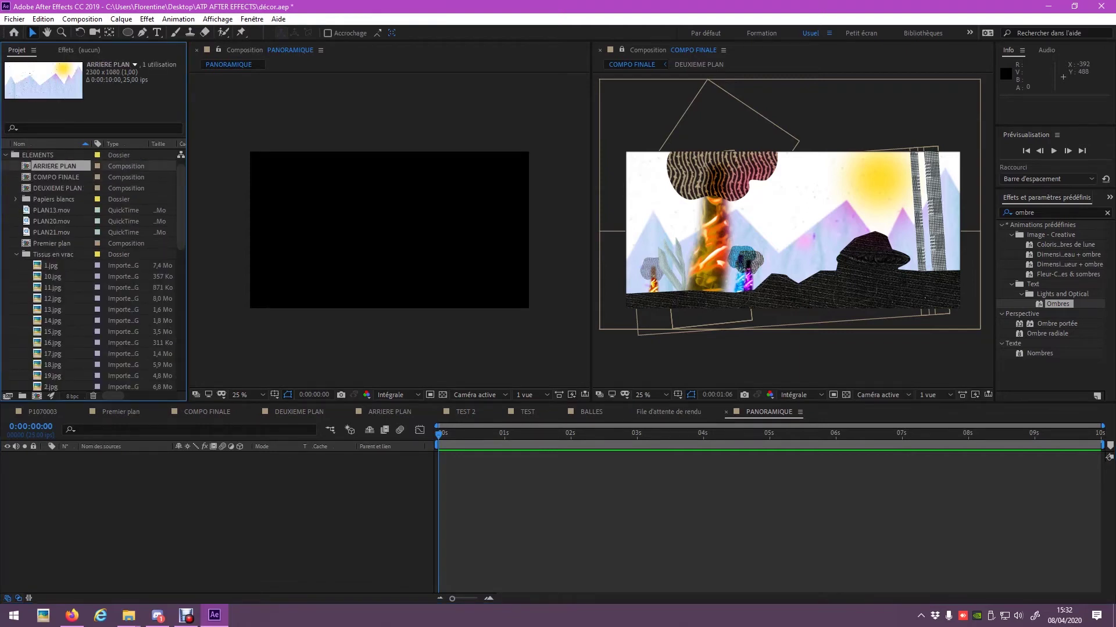
left_click(57, 188, "shift")
scroll(93, 261, "up", 1)
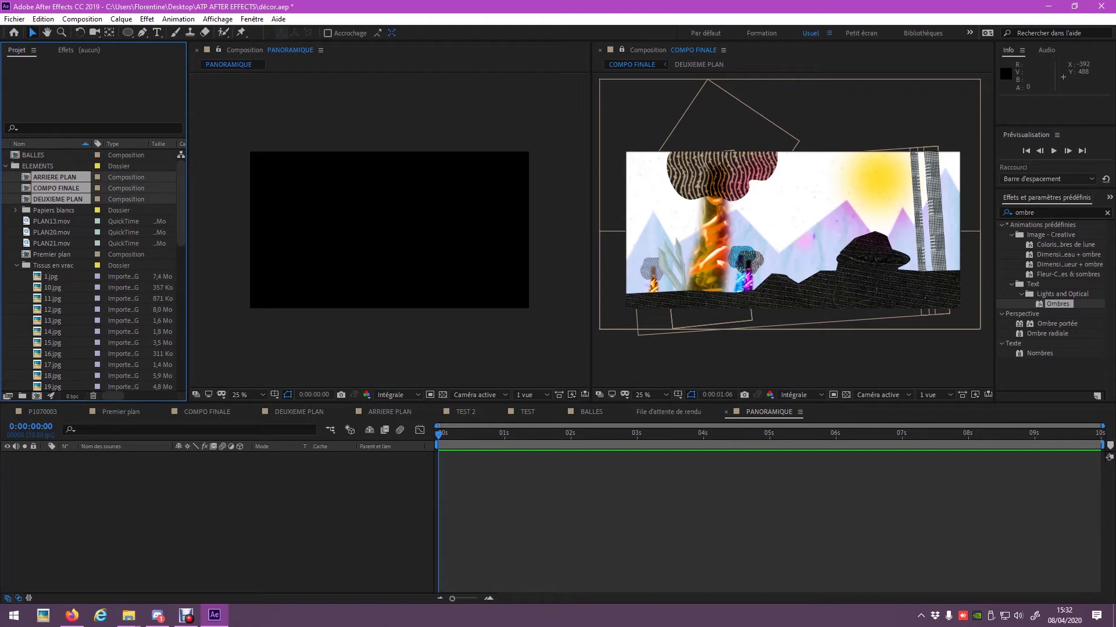
left_click_drag(56, 188, 58, 87)
Step: Put the PANORAMIQUE timeline first and nest COMPO FINALE inside it as a layer
double_click(33, 166)
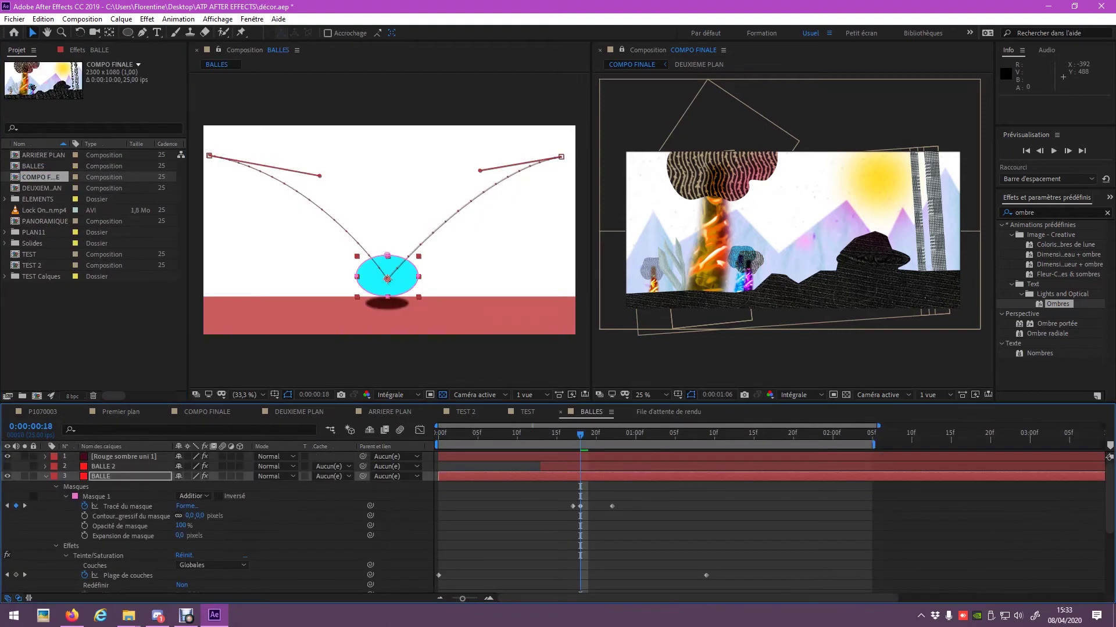
double_click(43, 221)
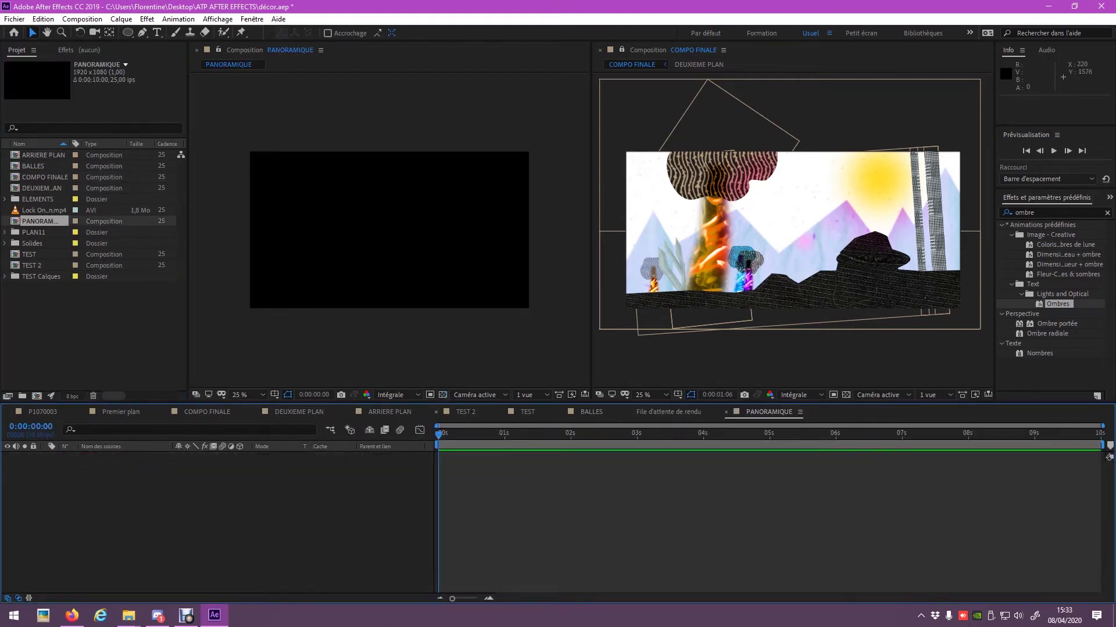
left_click(631, 412)
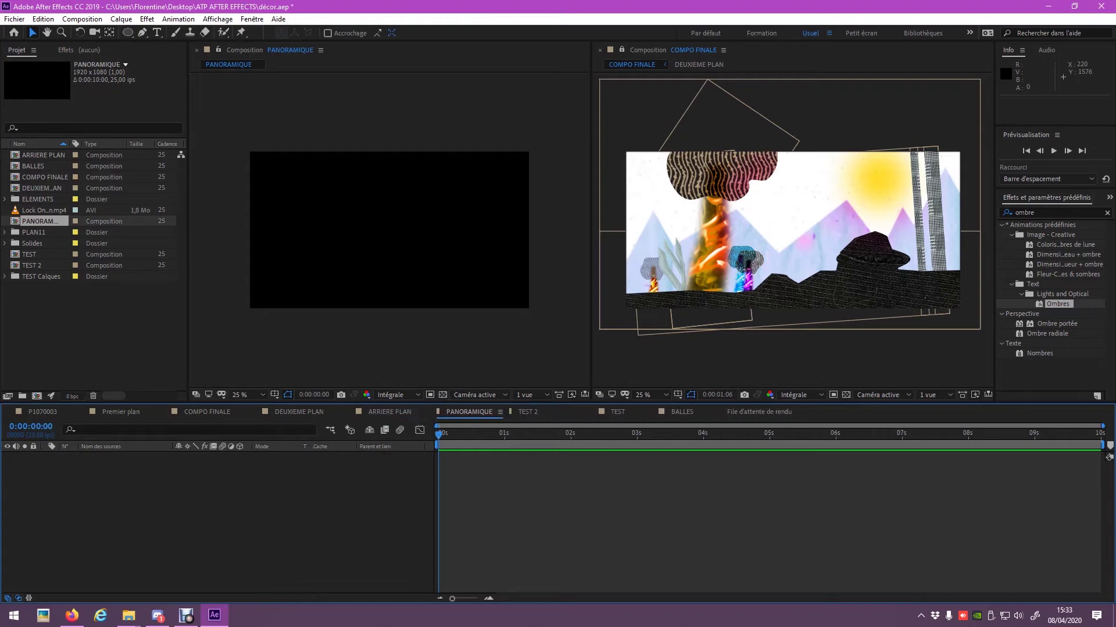
left_click_drag(748, 412, 35, 412)
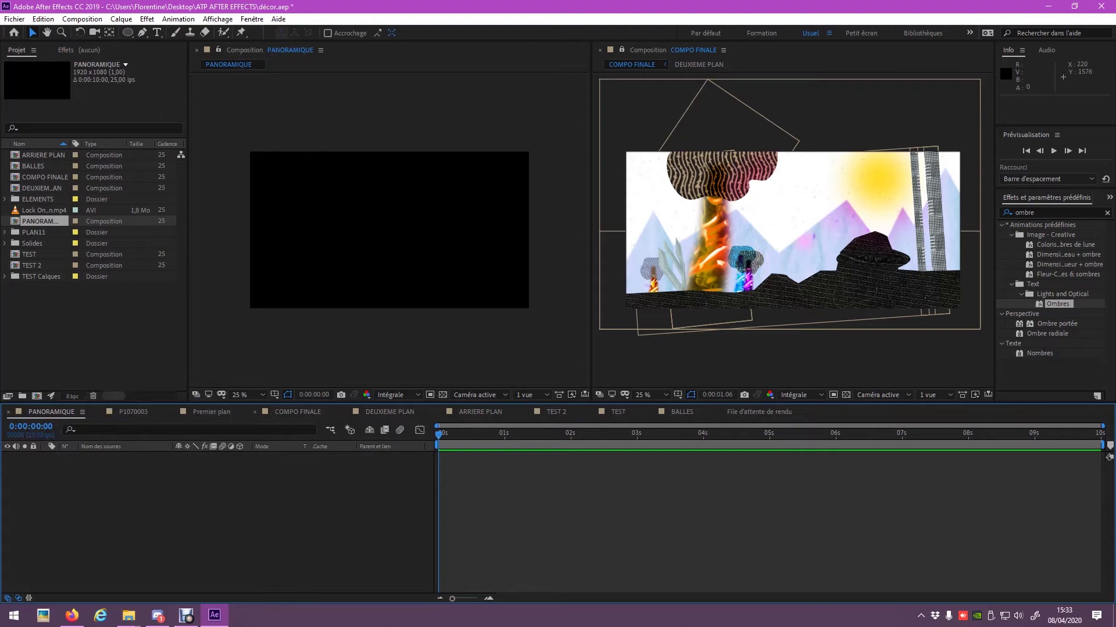
left_click_drag(298, 412, 142, 412)
left_click(51, 412)
left_click_drag(41, 177, 184, 522)
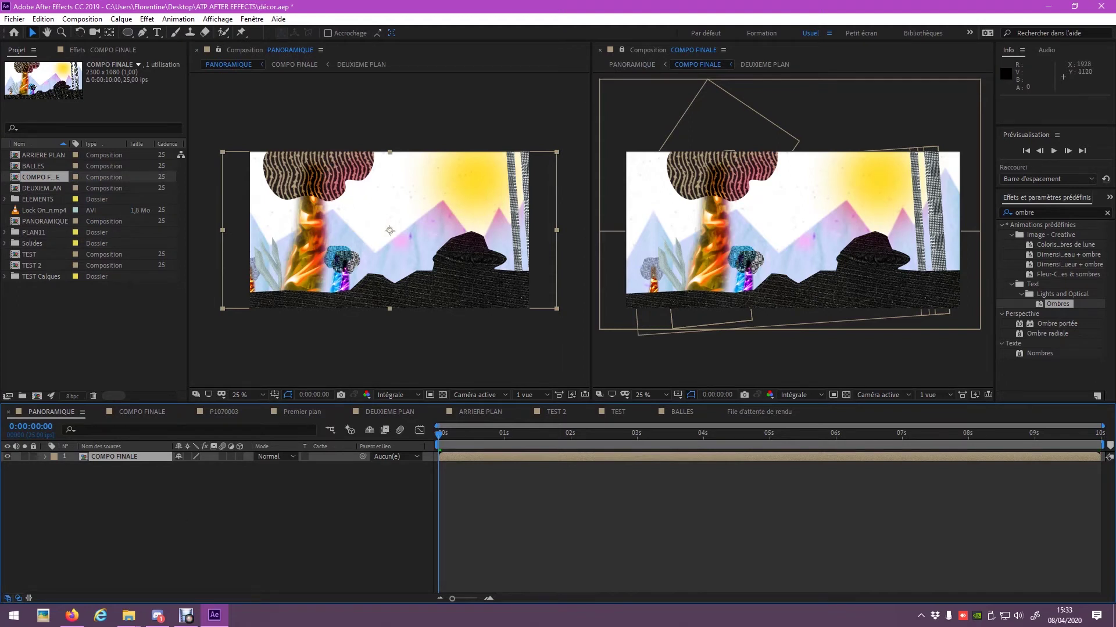
Step: Key COMPO FINALE's Position at 1145,0 540,0 at 0 seconds
key("ctrl+grave")
left_click(55, 467)
left_click_drag(184, 486, 274, 486)
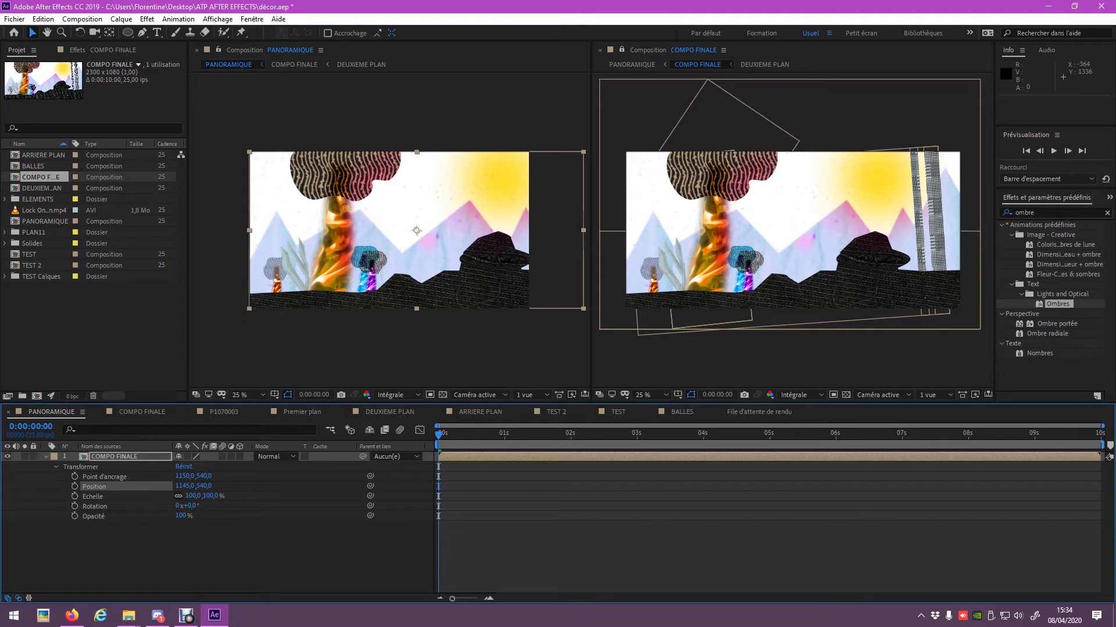
key("alt+shift+p")
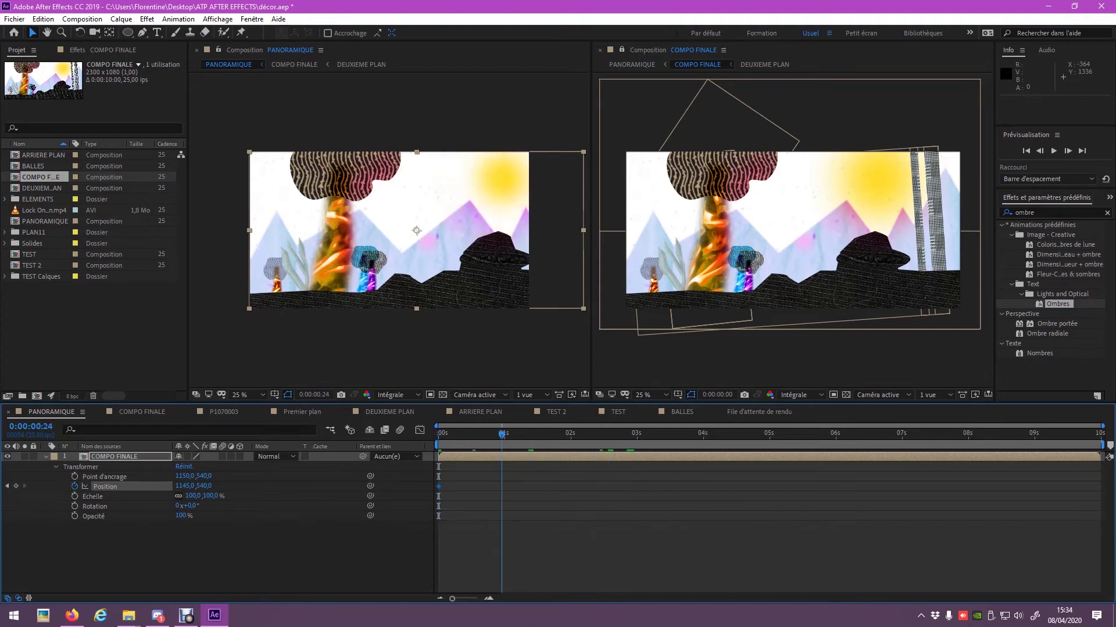
key("space")
Step: Set Position X to 775 at 4 seconds and ease both Position keyframes
mouse_move(185, 485)
left_mouse_down()
mouse_move(139, 486)
mouse_move(159, 485)
left_mouse_up()
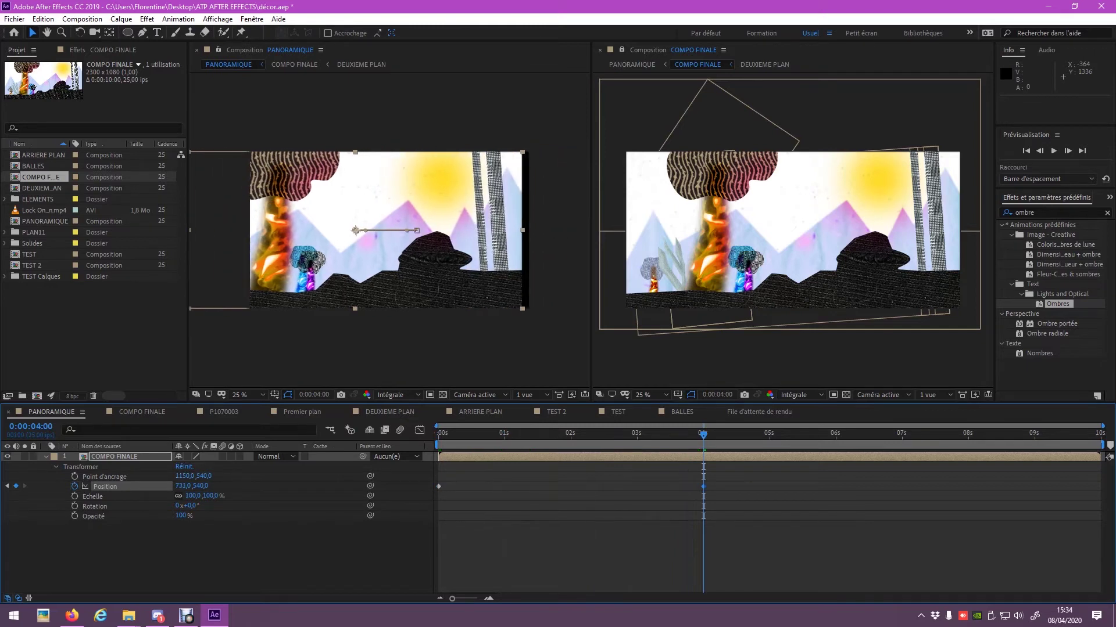
right_click(439, 486)
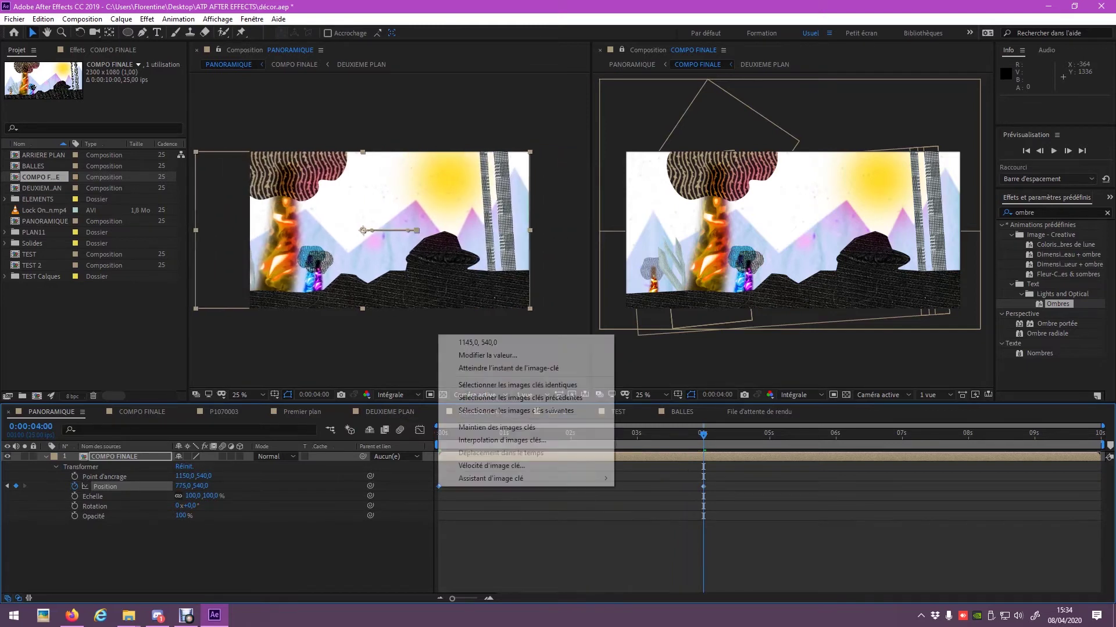
mouse_move(581, 478)
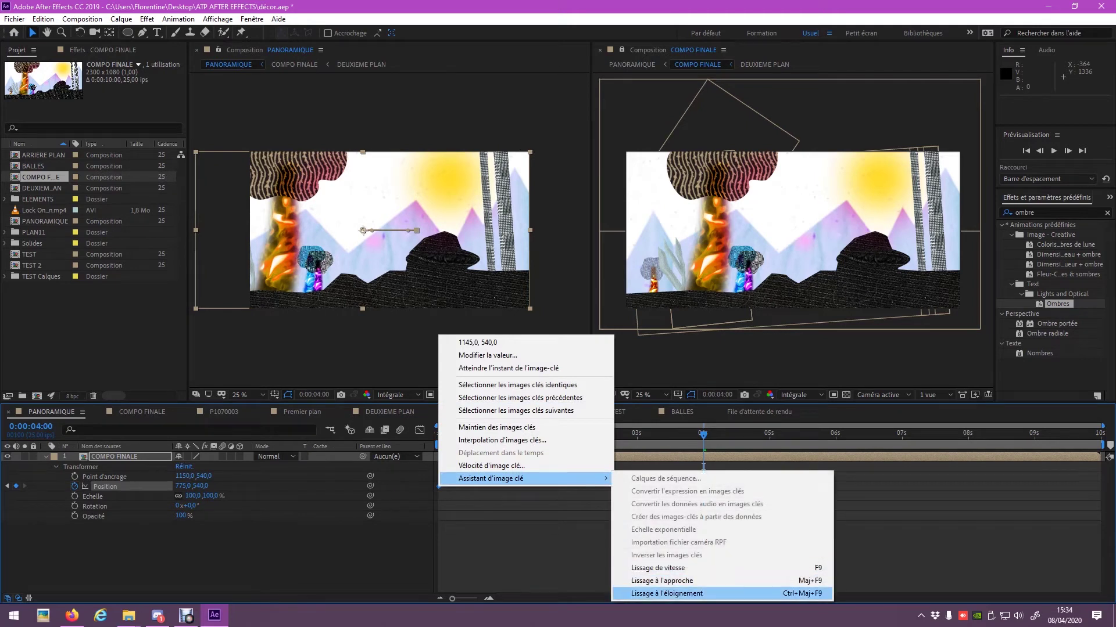
left_click(667, 593)
right_click(703, 486)
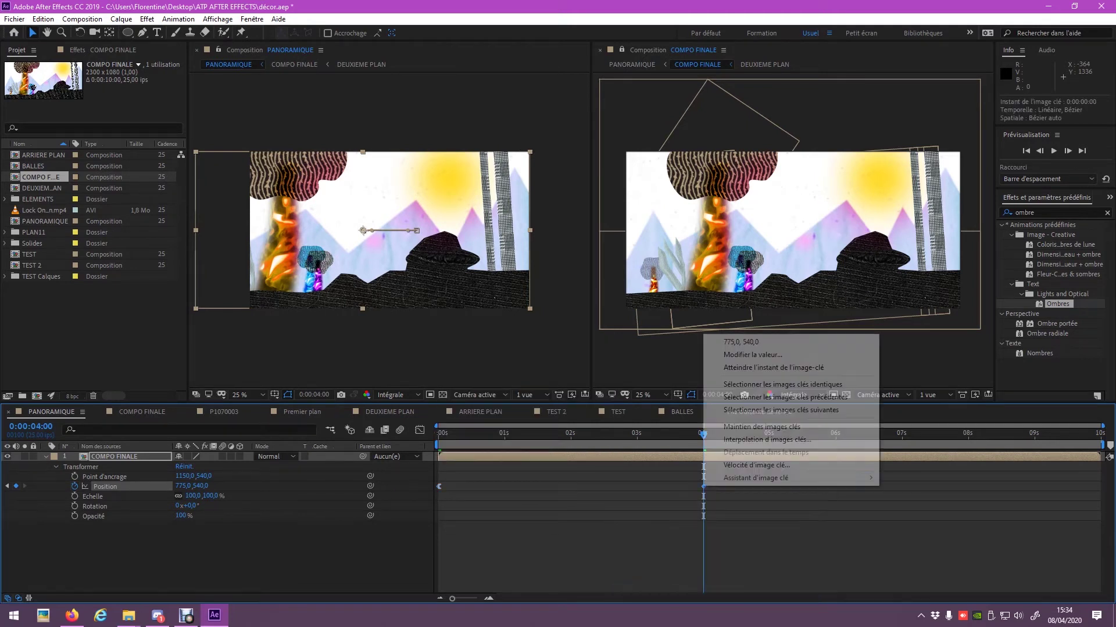
mouse_move(870, 478)
left_click(906, 575)
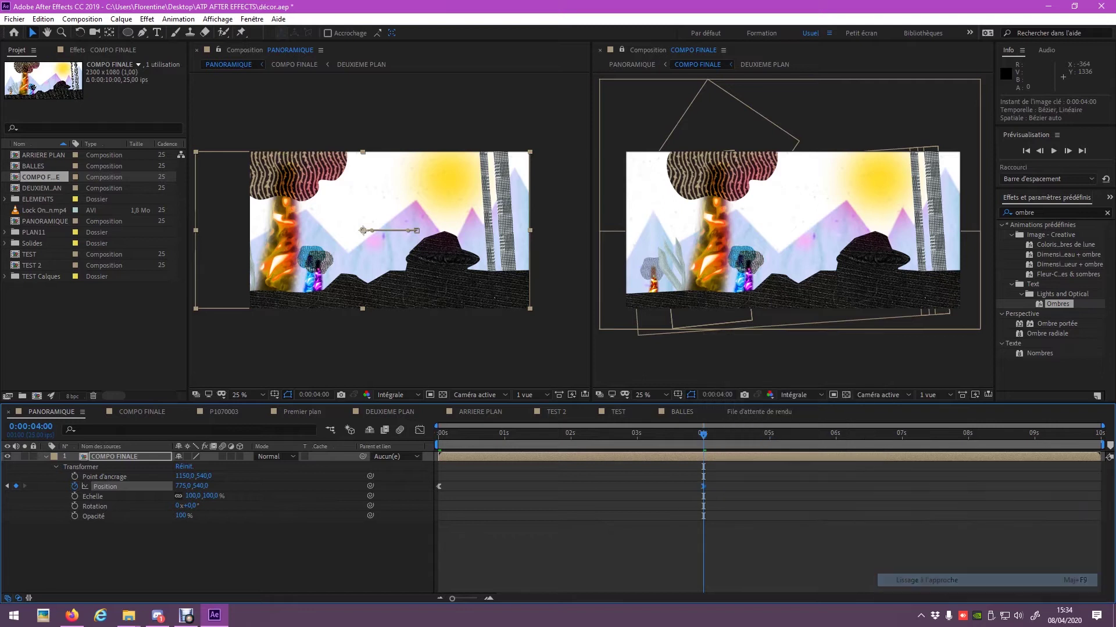
Step: End the work area at 4 seconds, then preview and scrub the pan
key("Page_Down")
key("Page_Down")
key("Page_Down")
key("n")
key("space")
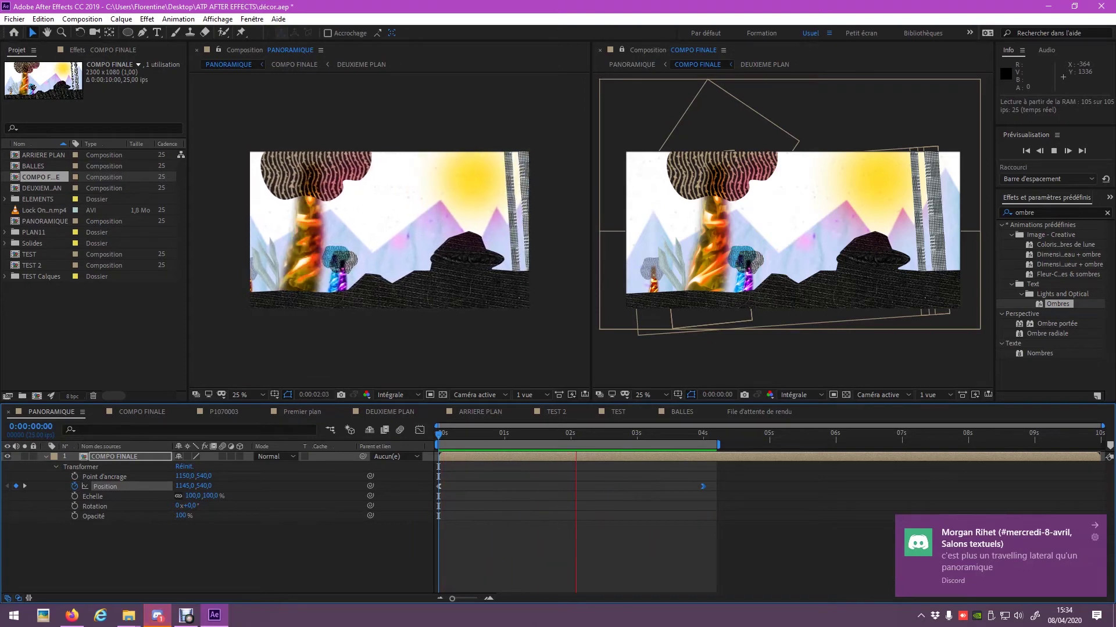
key("space")
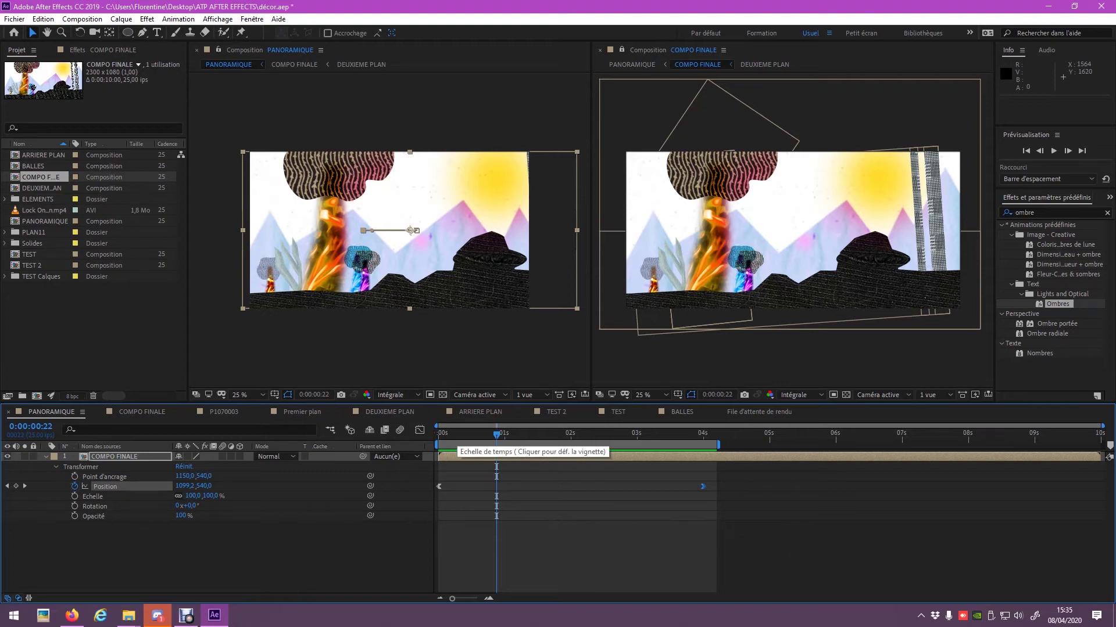
key("Page_Down")
key("Page_Down")
key("Page_Down")
key("Page_Down")
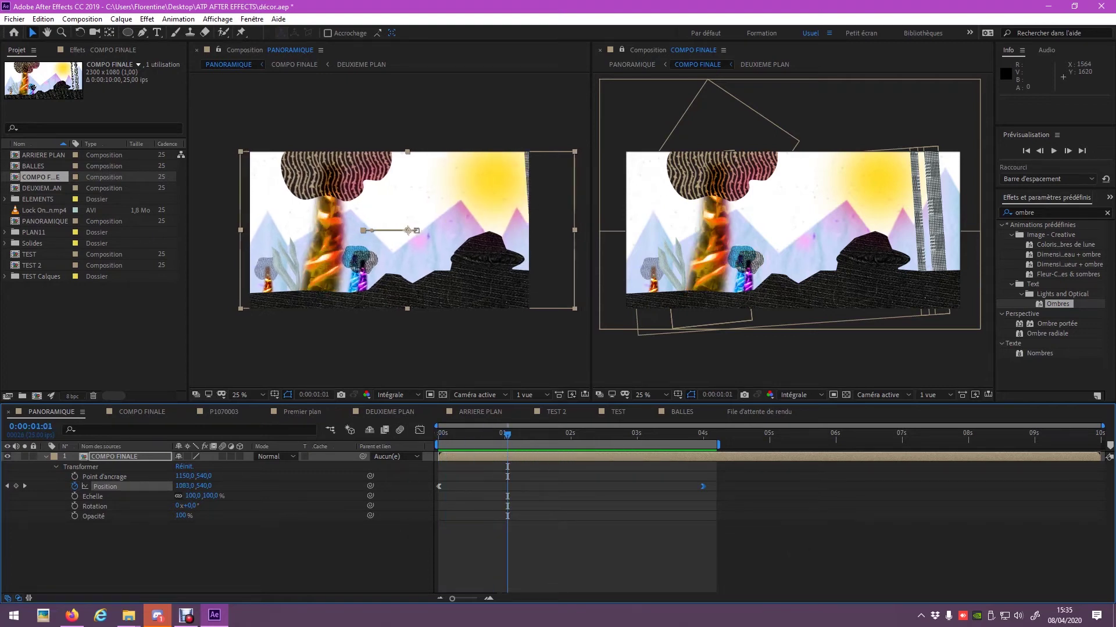
left_click(452, 434)
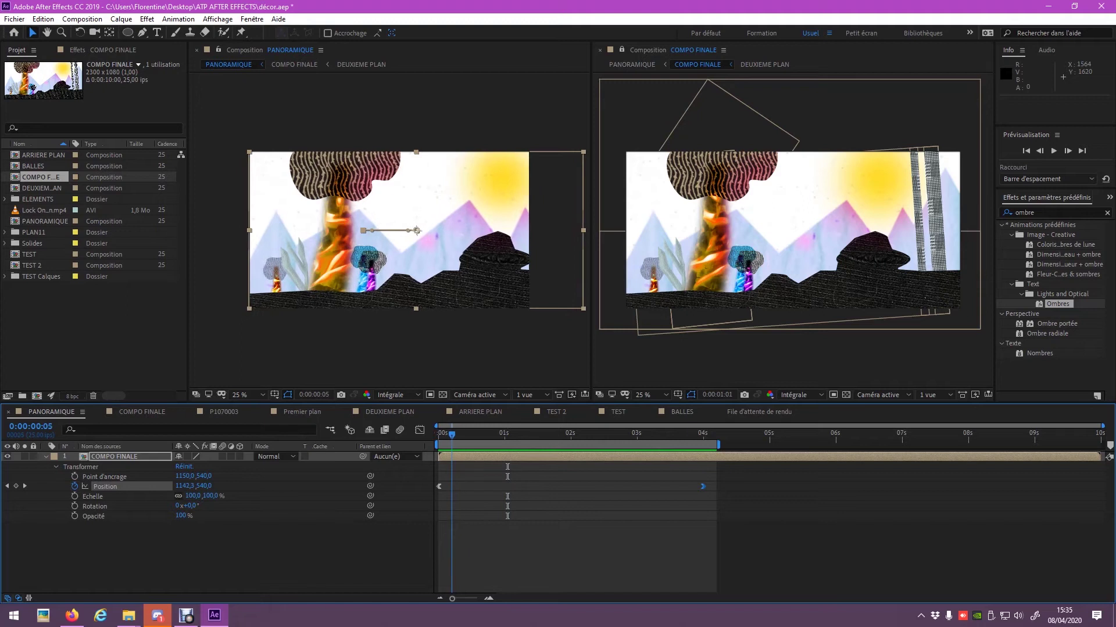
left_click_drag(452, 434, 584, 435)
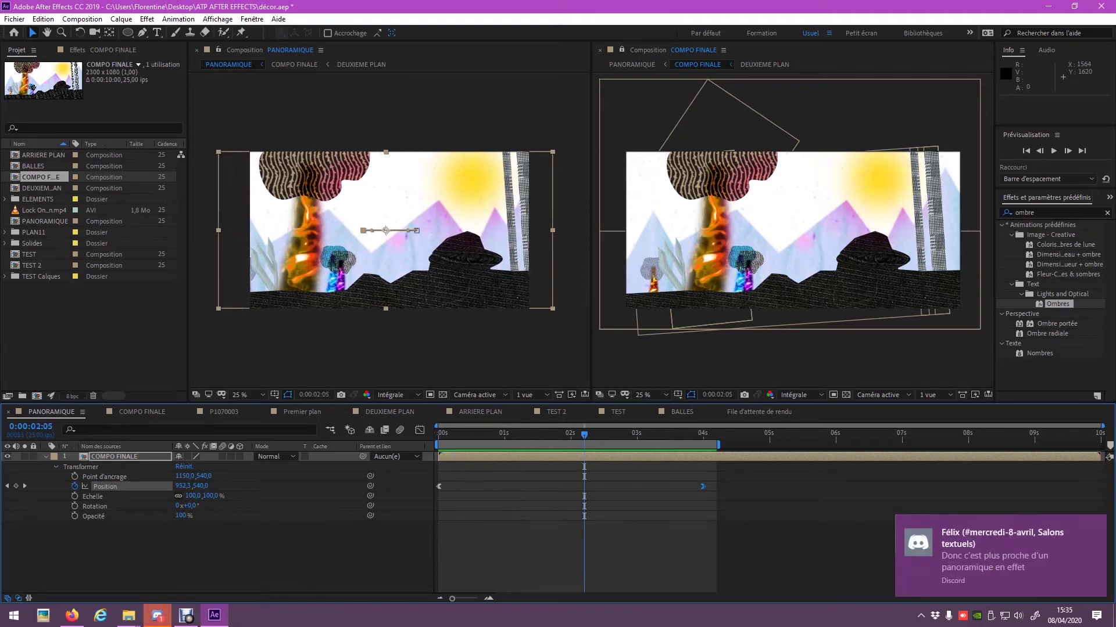
left_click(157, 615)
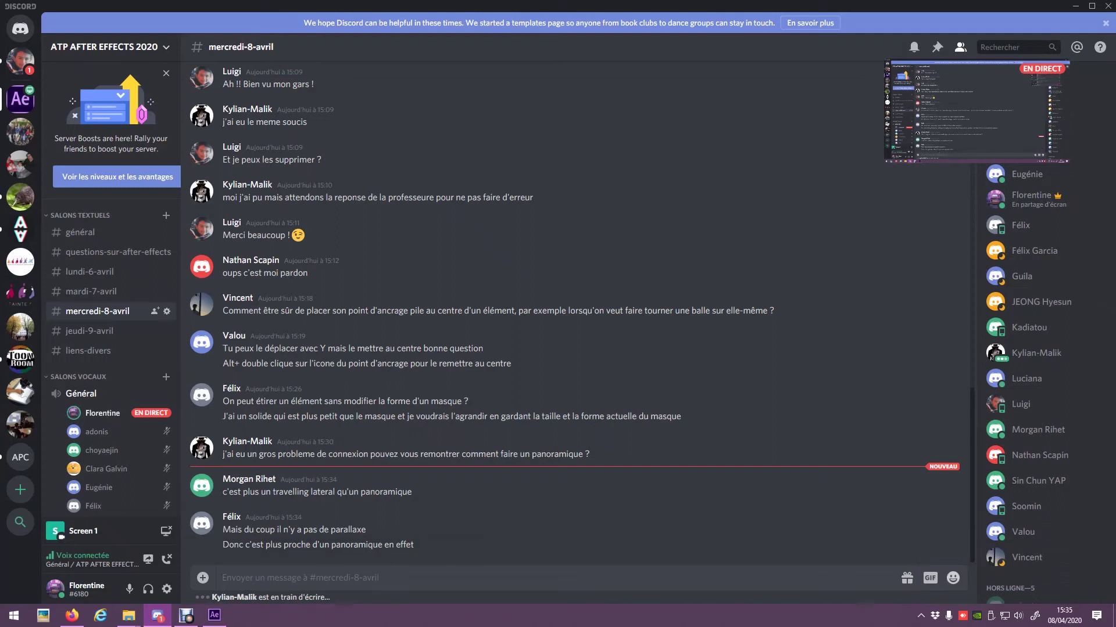
left_click(214, 615)
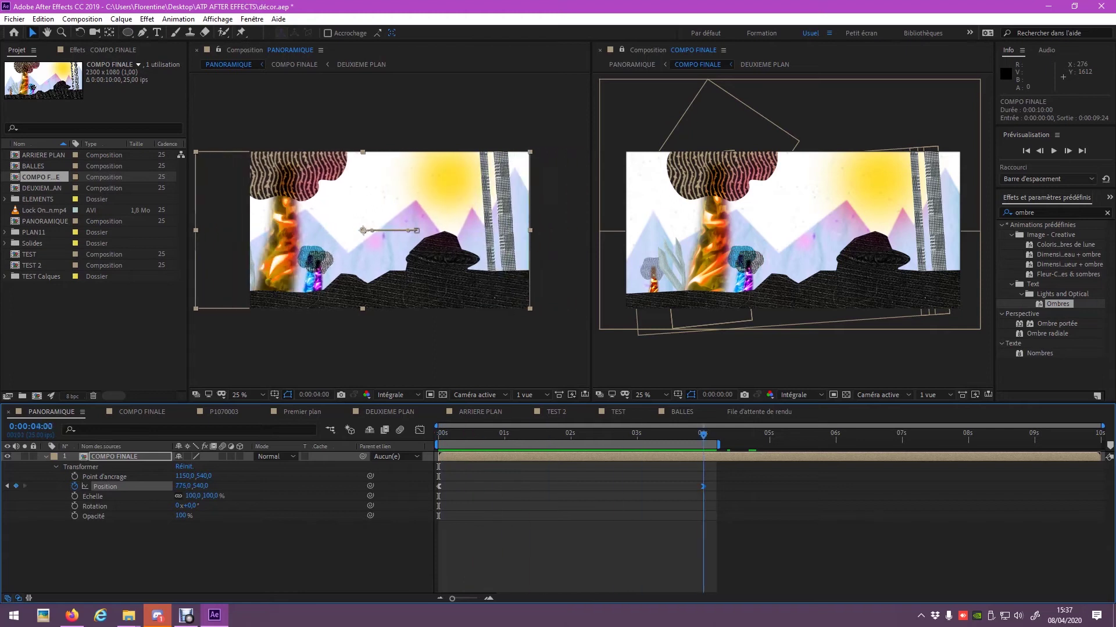
key("space")
key("space")
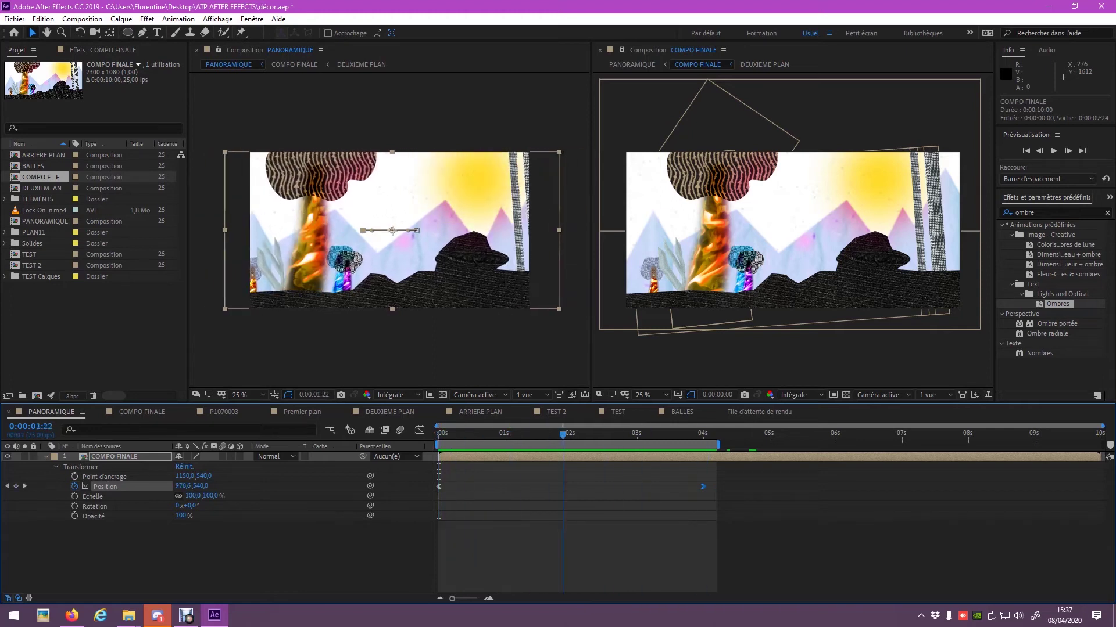
key("space")
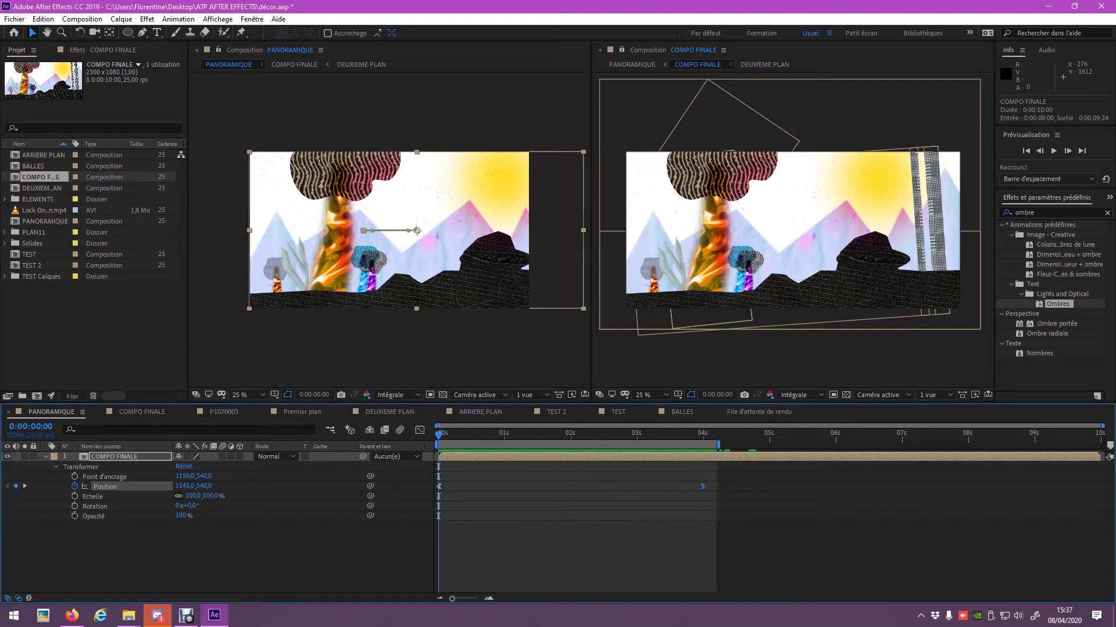
key("ctrl+z")
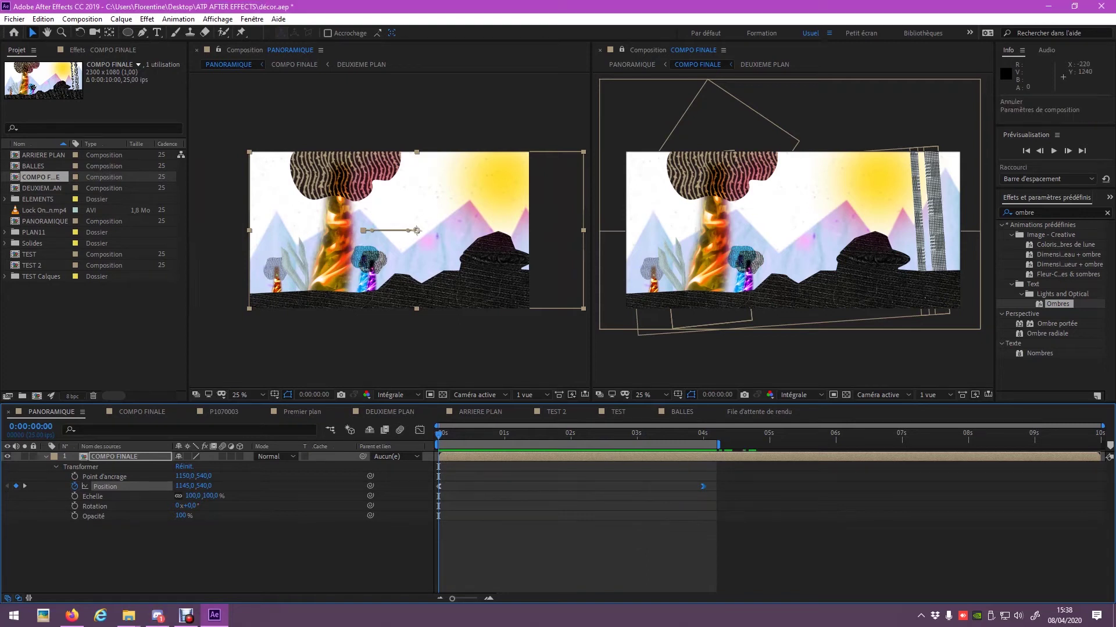
key("space")
key("space")
left_click(389, 412)
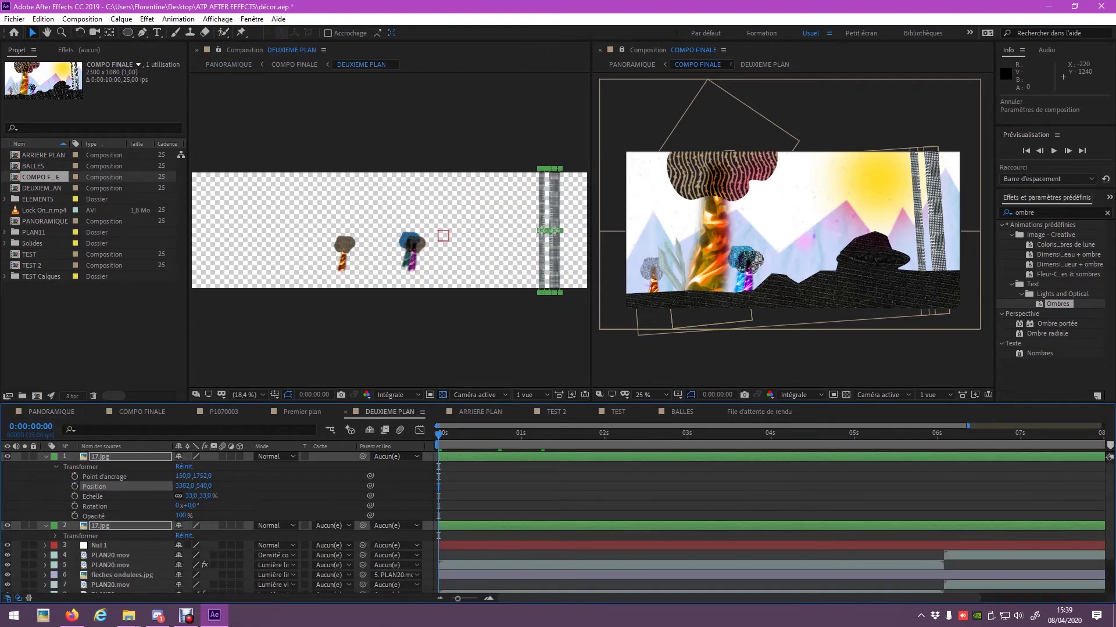
left_click(302, 412)
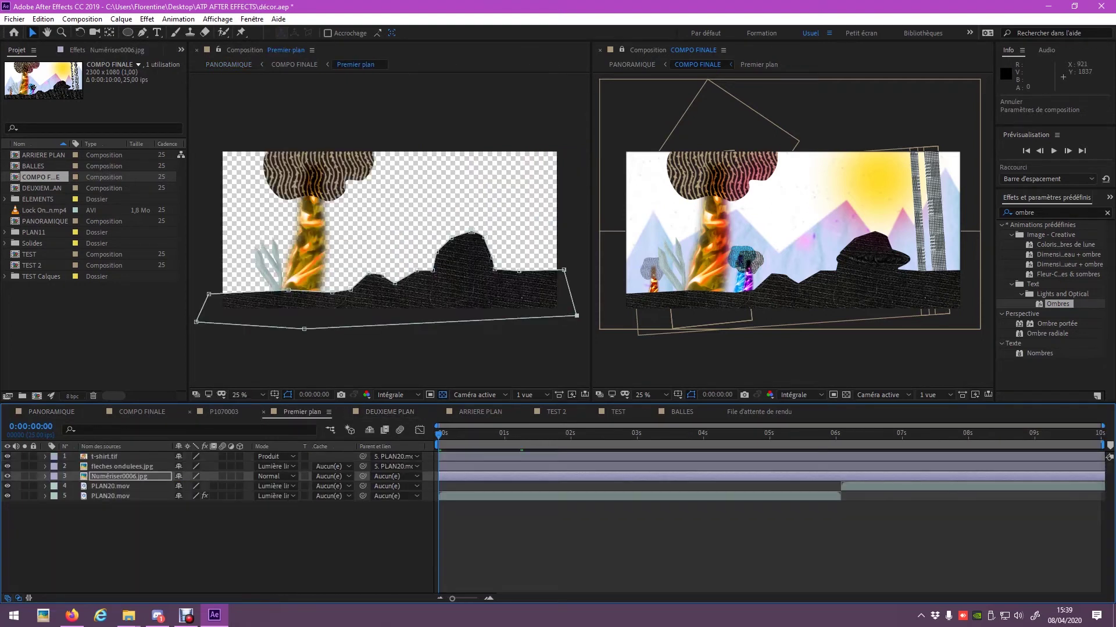
left_click(82, 19)
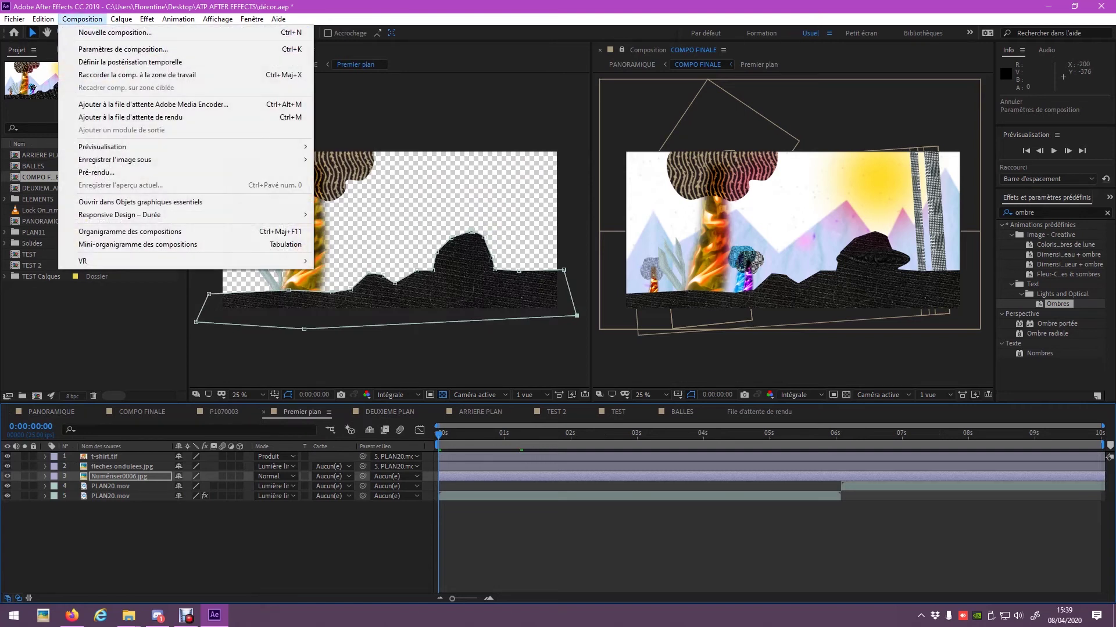
key("Escape")
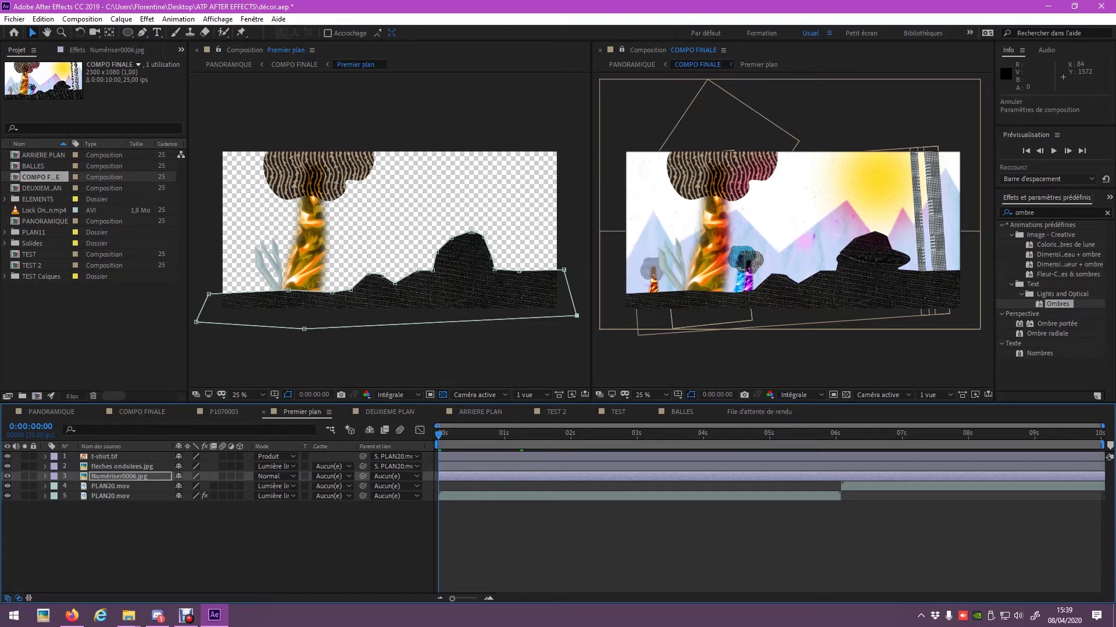
left_click(294, 65)
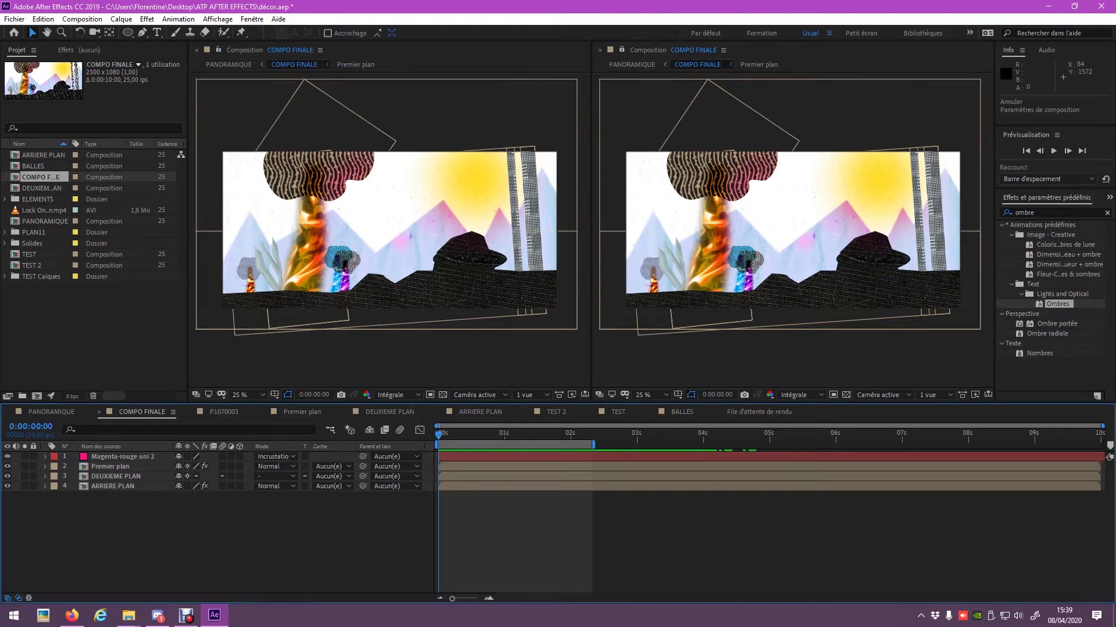
key("shift+comma")
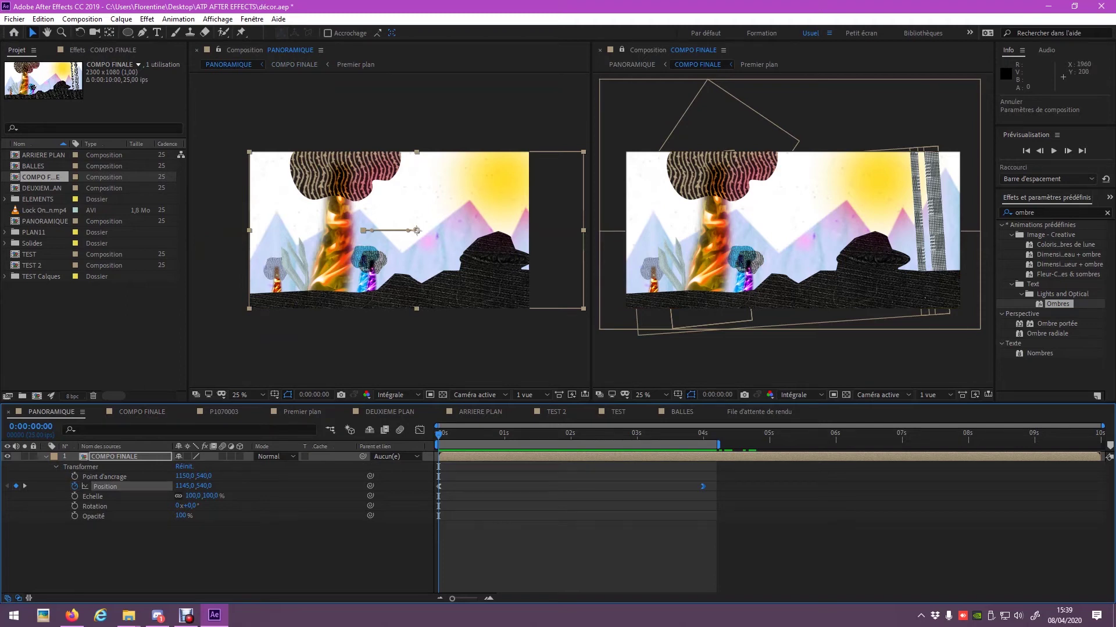
Step: Inspect COMPO FINALE's layers, preview PANORAMIQUE, and extend the work area to 10 seconds
double_click(113, 457)
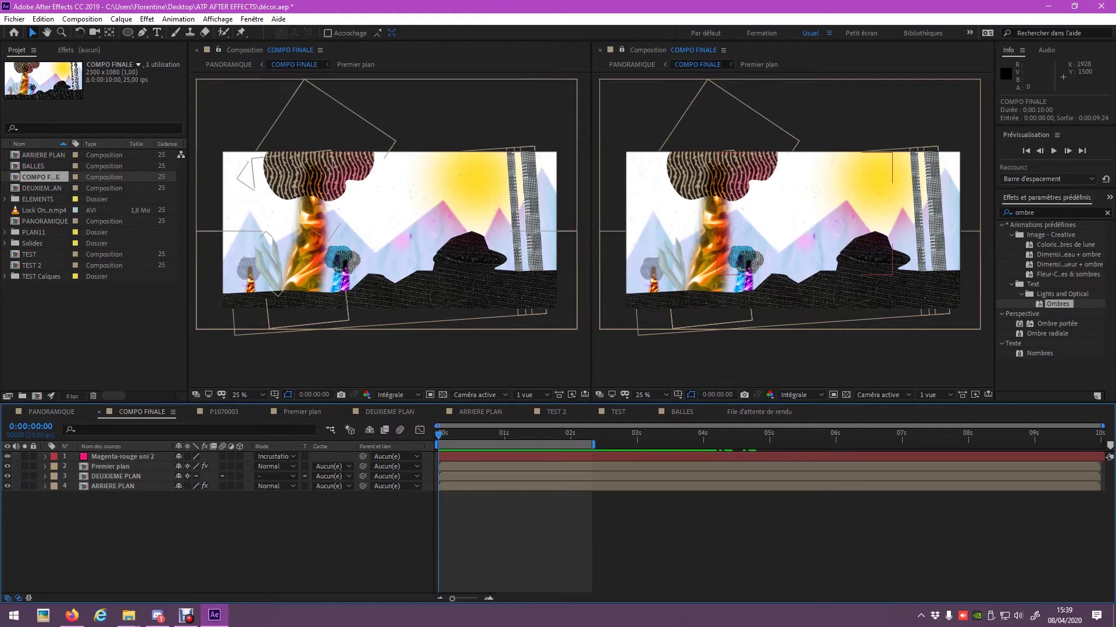
key("ctrl+Down")
key("ctrl+Down")
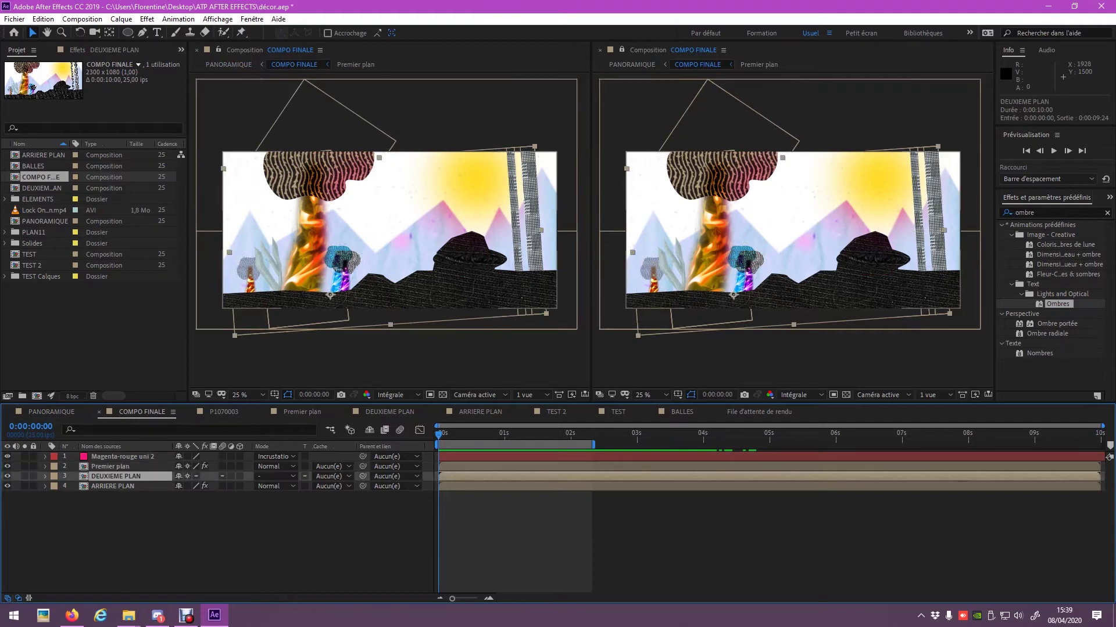
key("ctrl+Down")
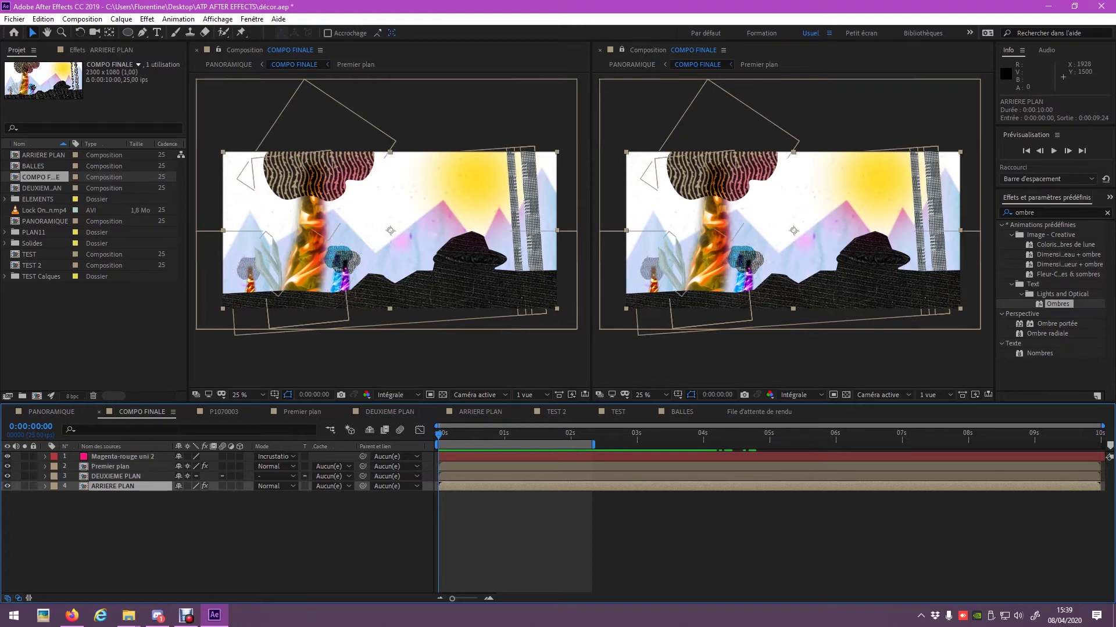
key("shift+comma")
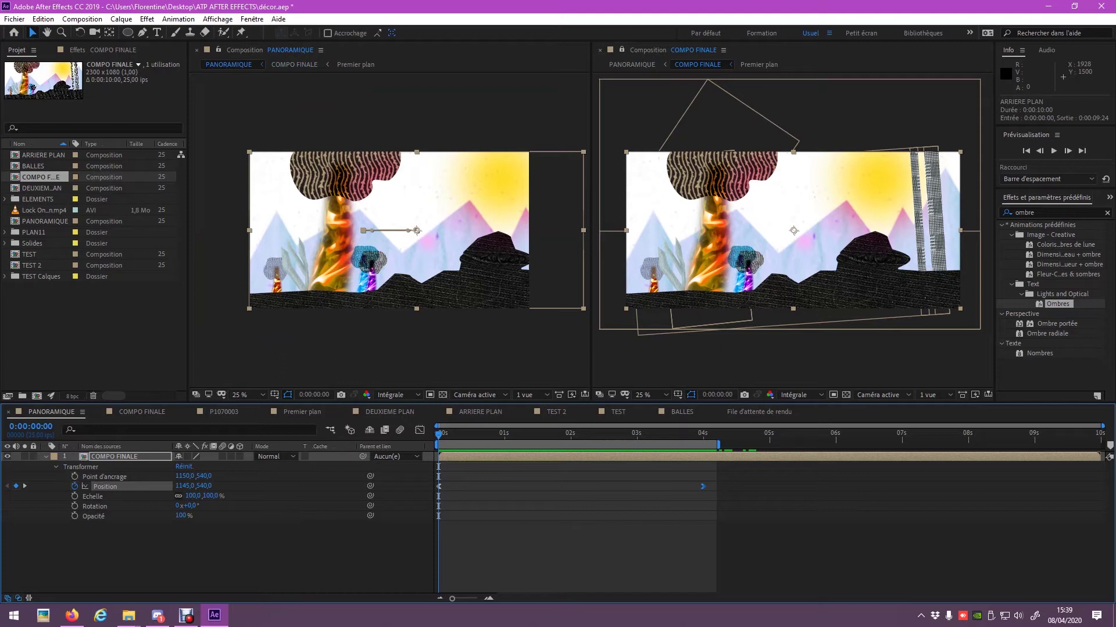
key("space")
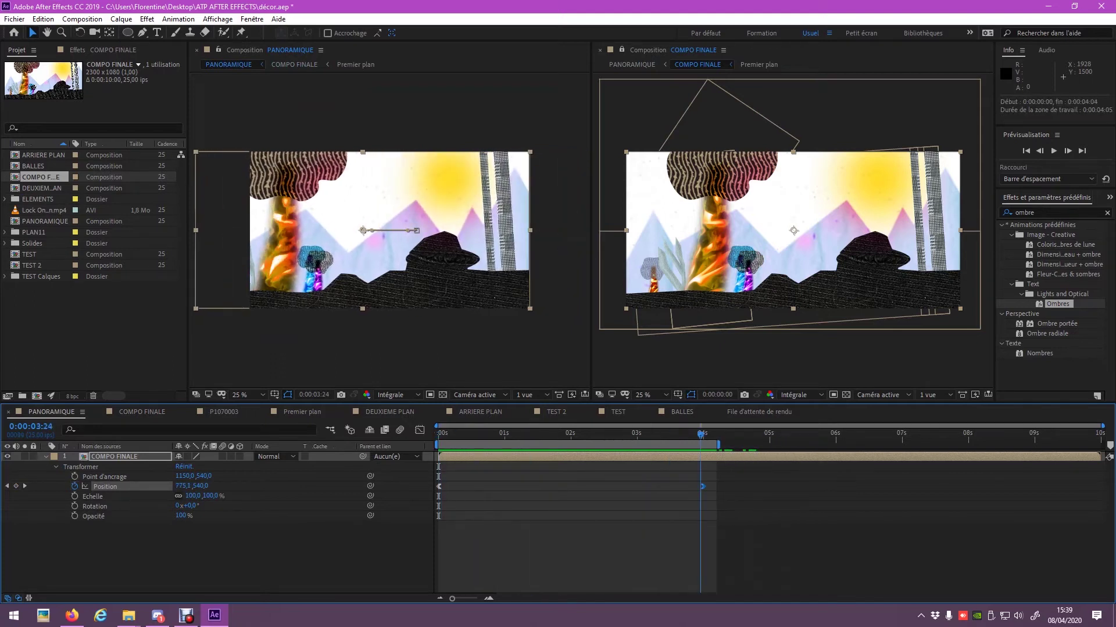
key("space")
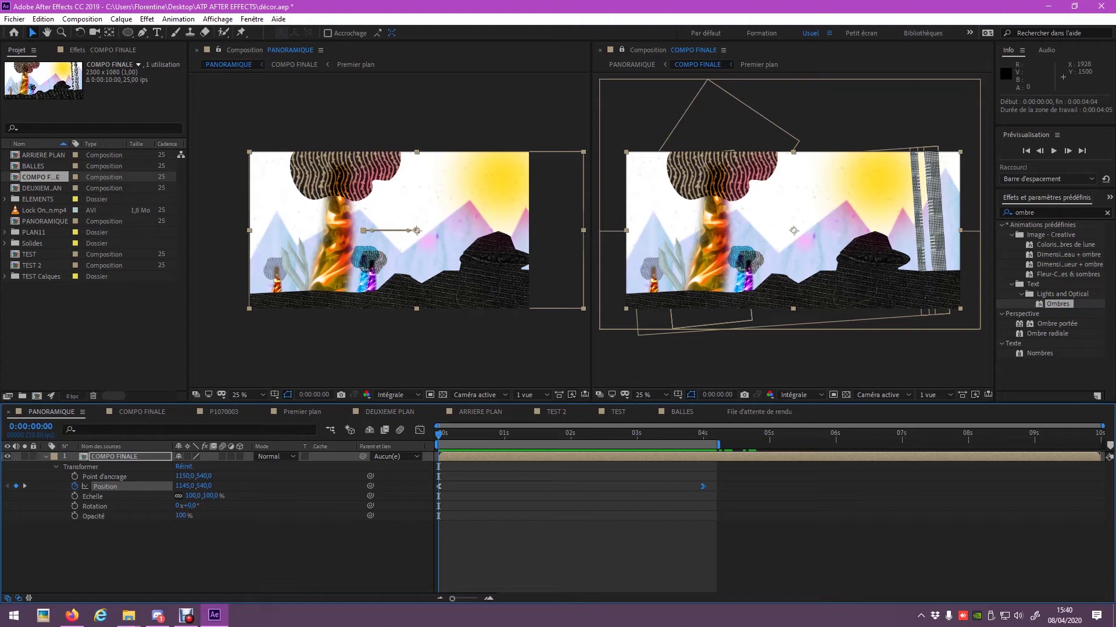
key("ctrl+alt+b")
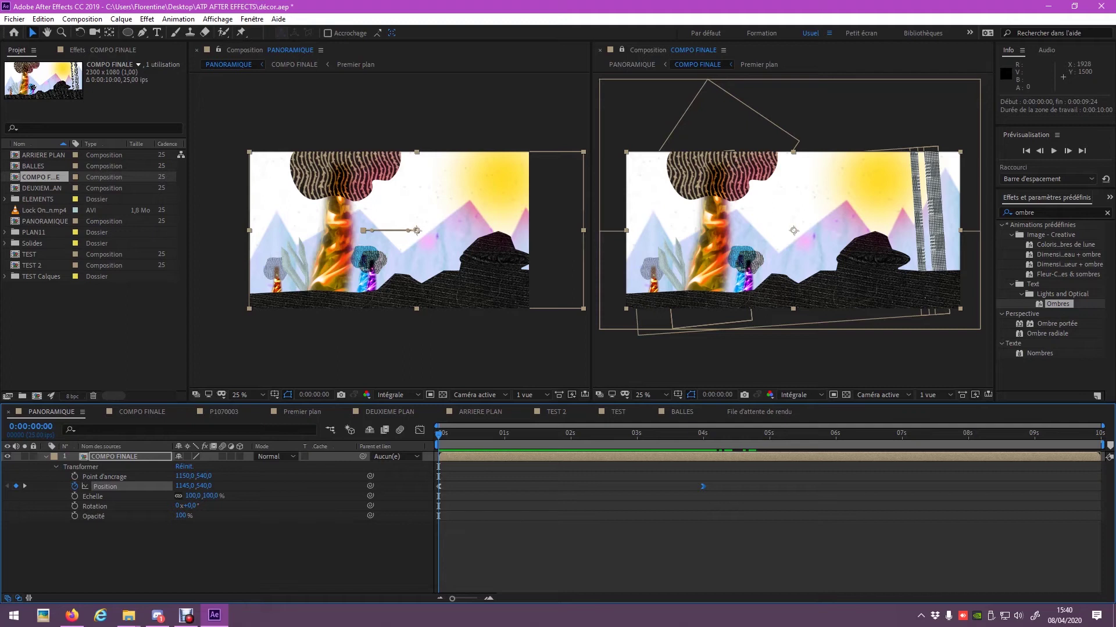
key("space")
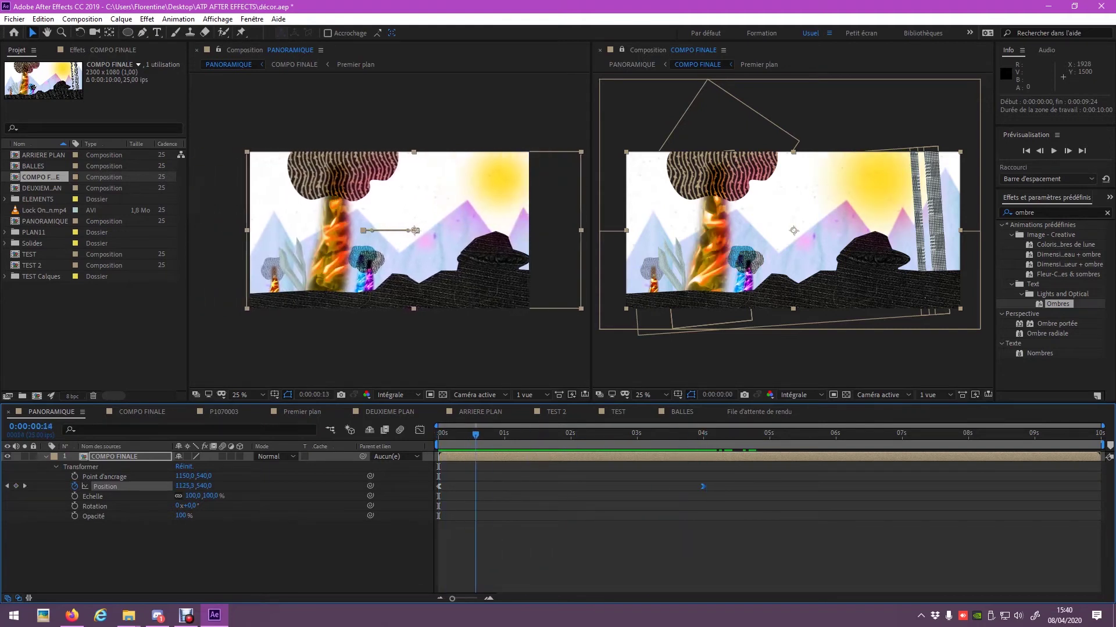
key("space")
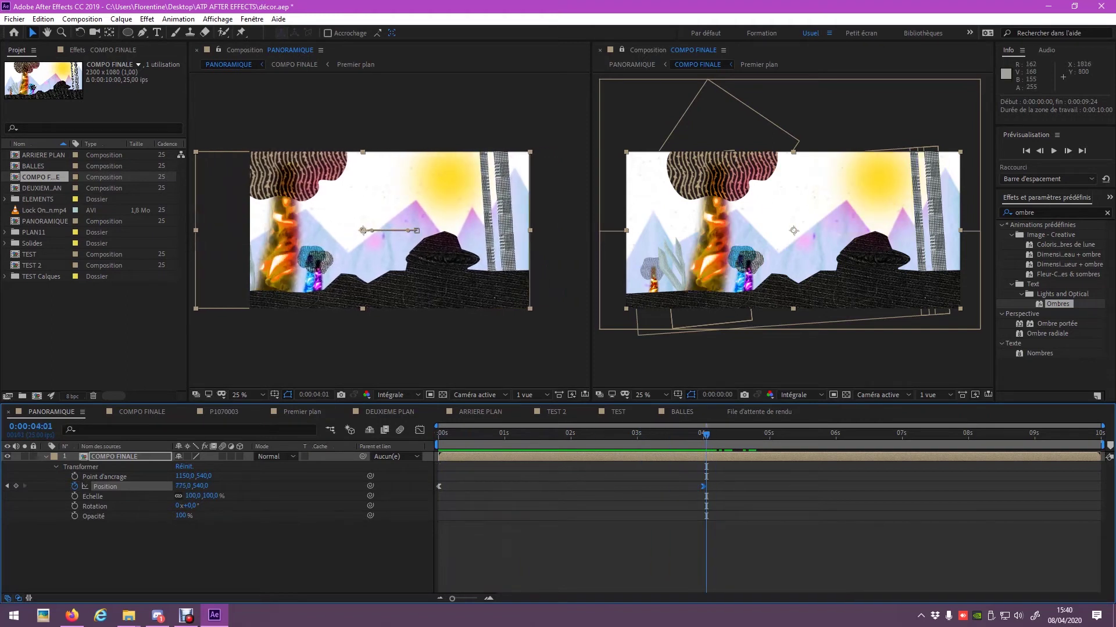
key("space")
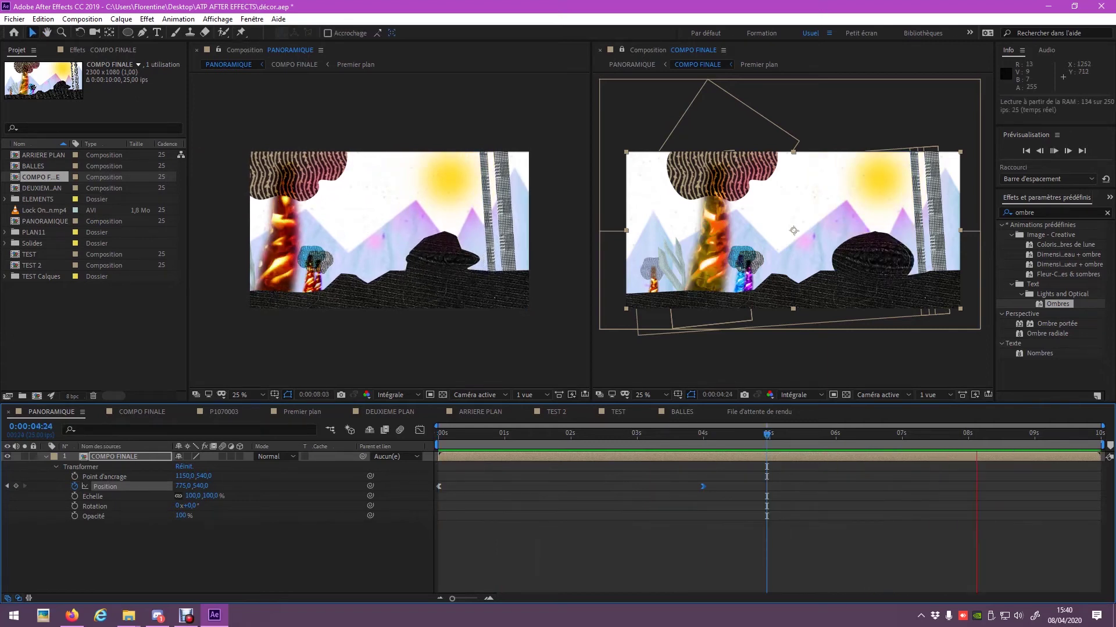
key("space")
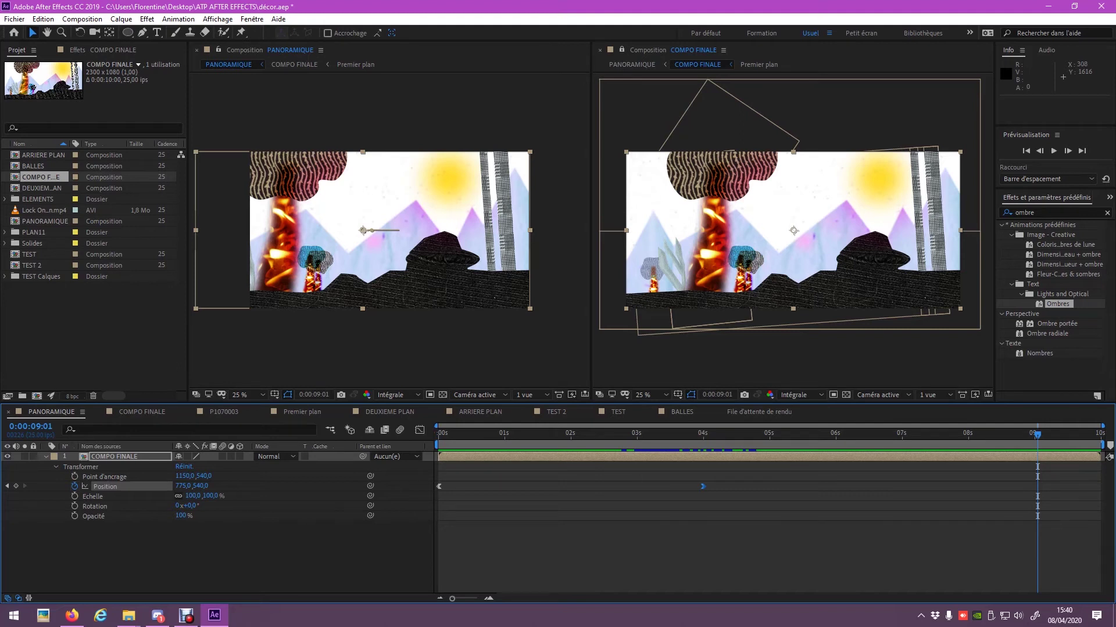
key("space")
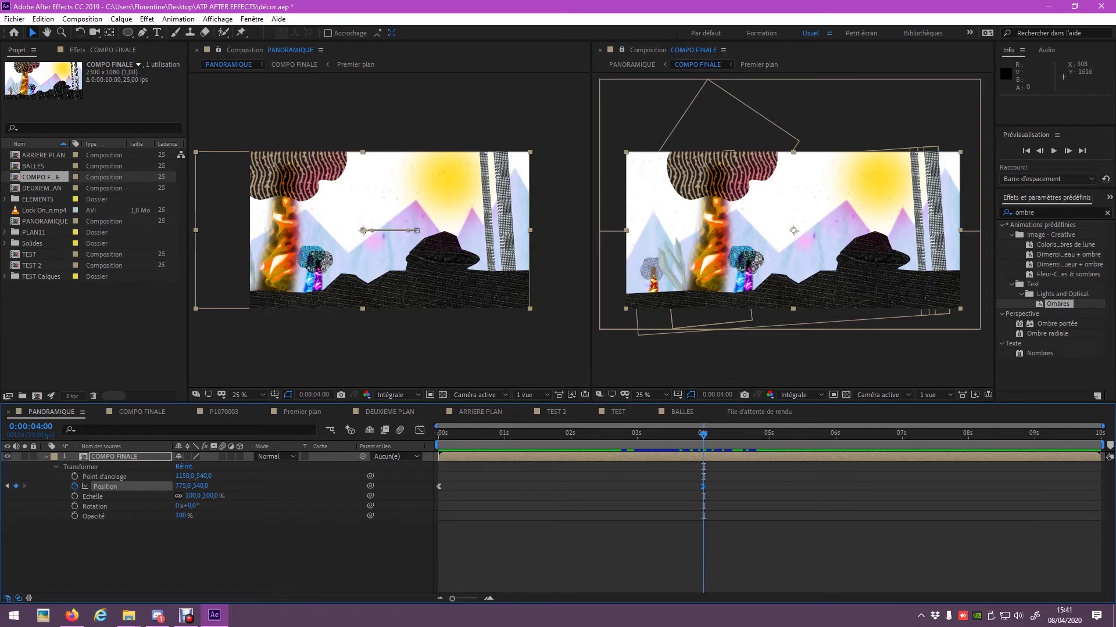
key("Home")
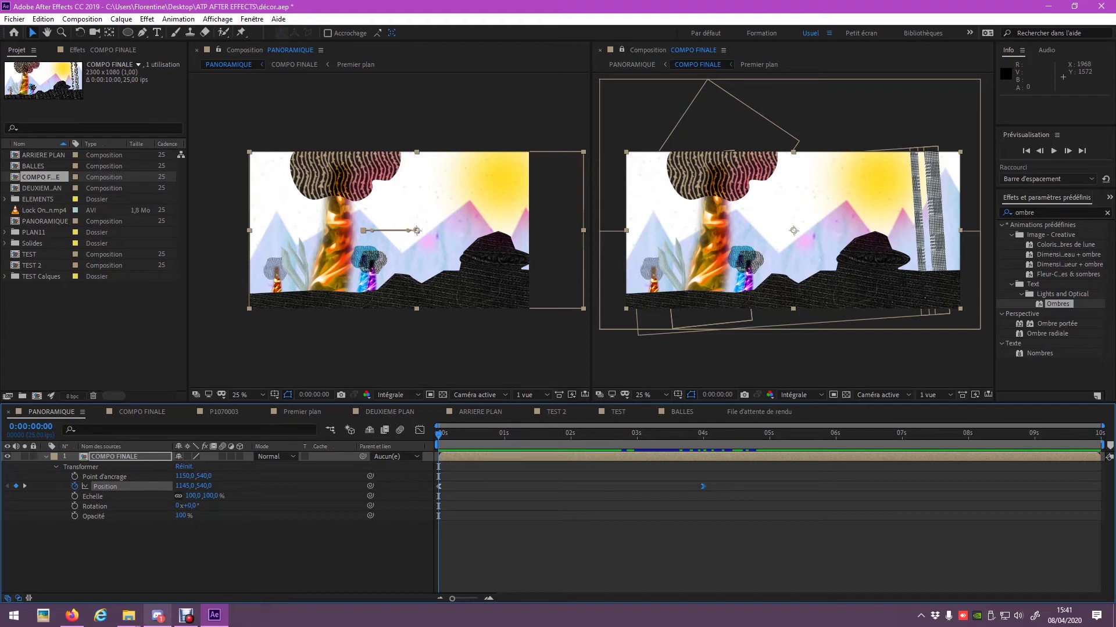
key("alt+Tab")
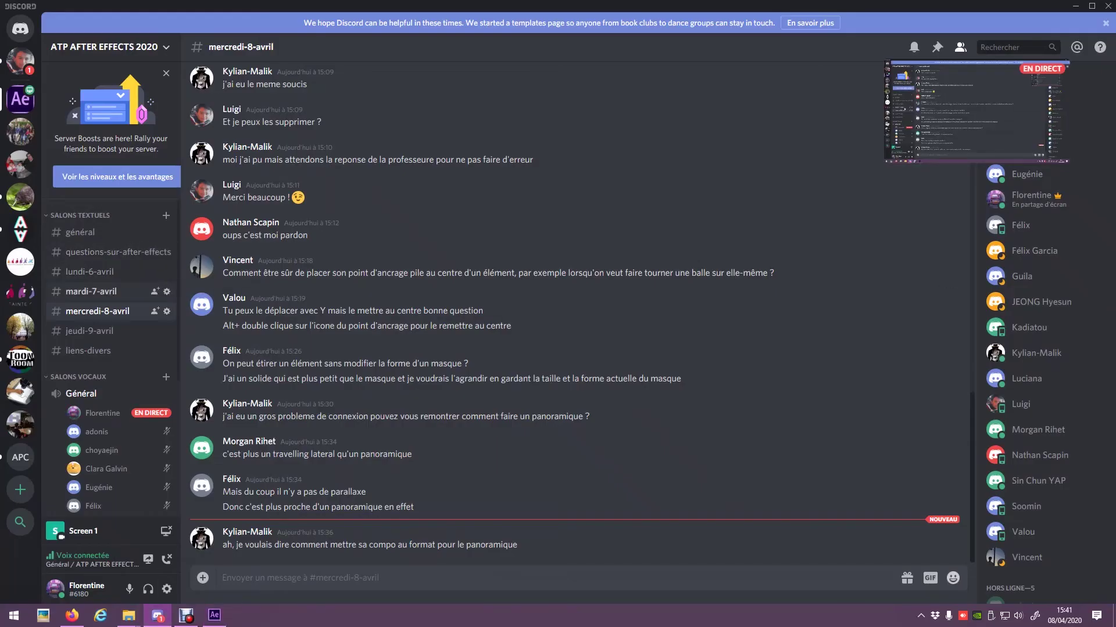
key("alt+Tab")
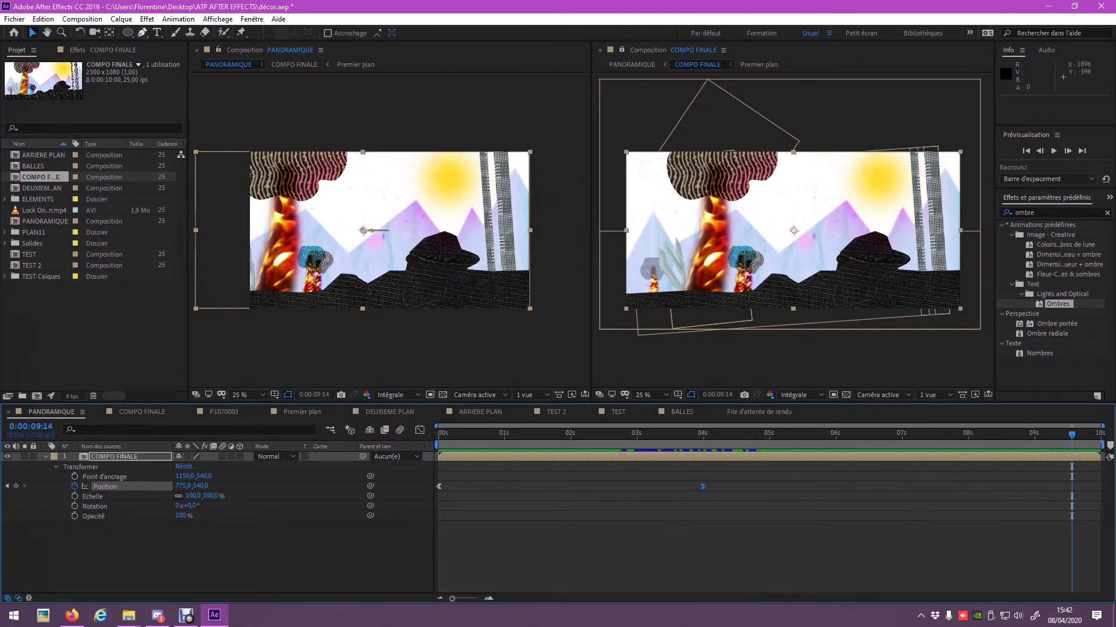
left_click(82, 19)
Step: Set the PANORAMIQUE duration to 0:00:15:00 in the composition settings
left_click(122, 49)
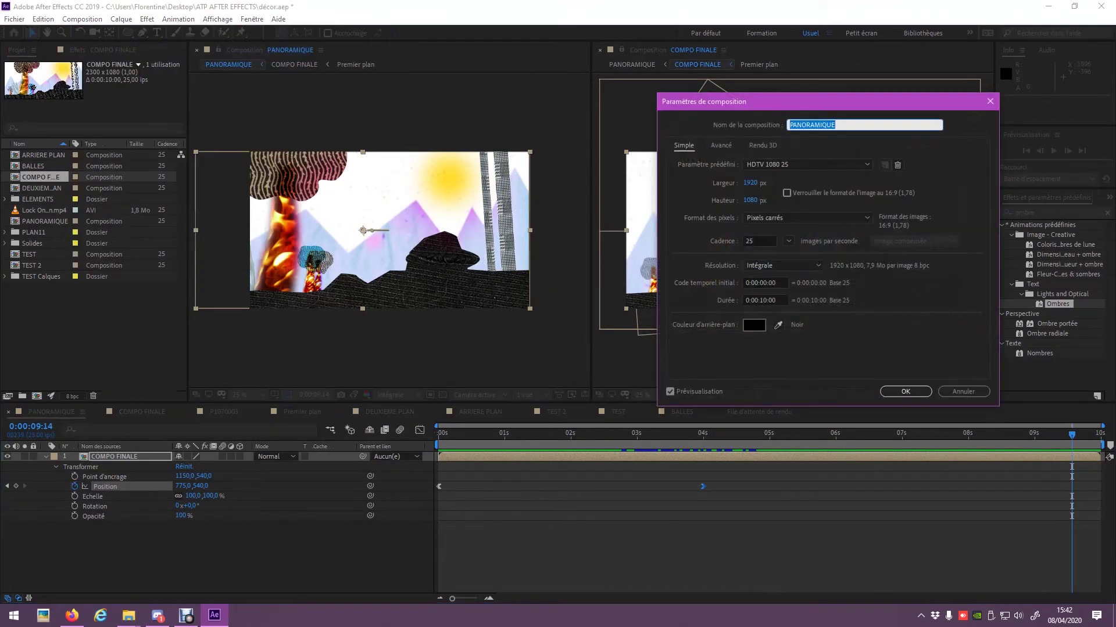
left_click(765, 301)
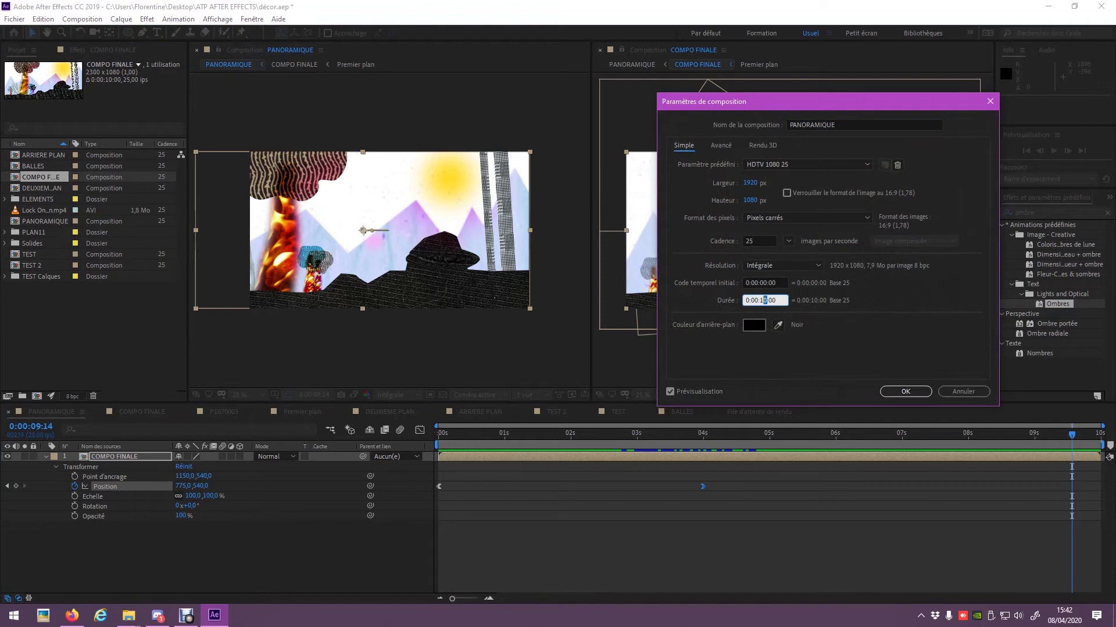
type("5")
key("Return")
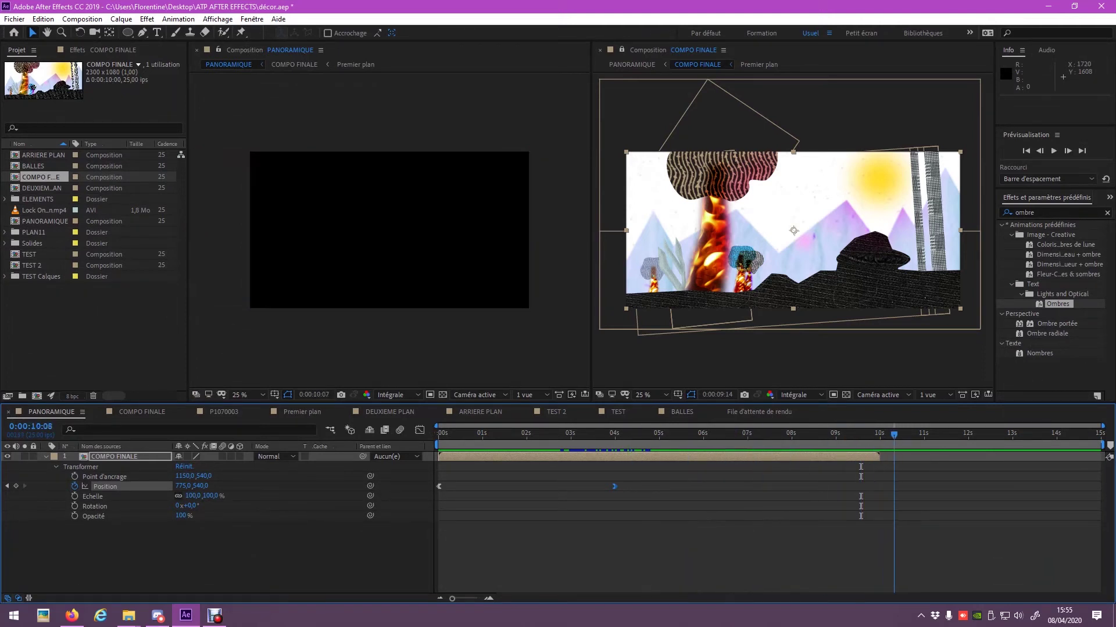
key("space")
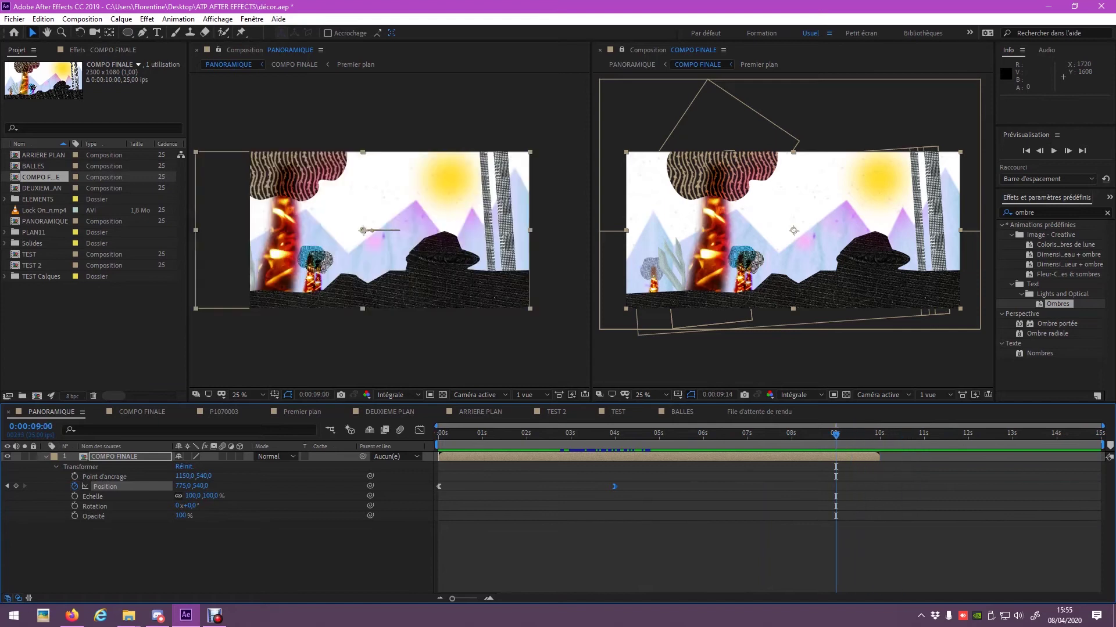
Step: Set COMPO FINALE's duration to 15 seconds and extend Magenta-rouge uni 2 to 15 s
left_click(114, 456)
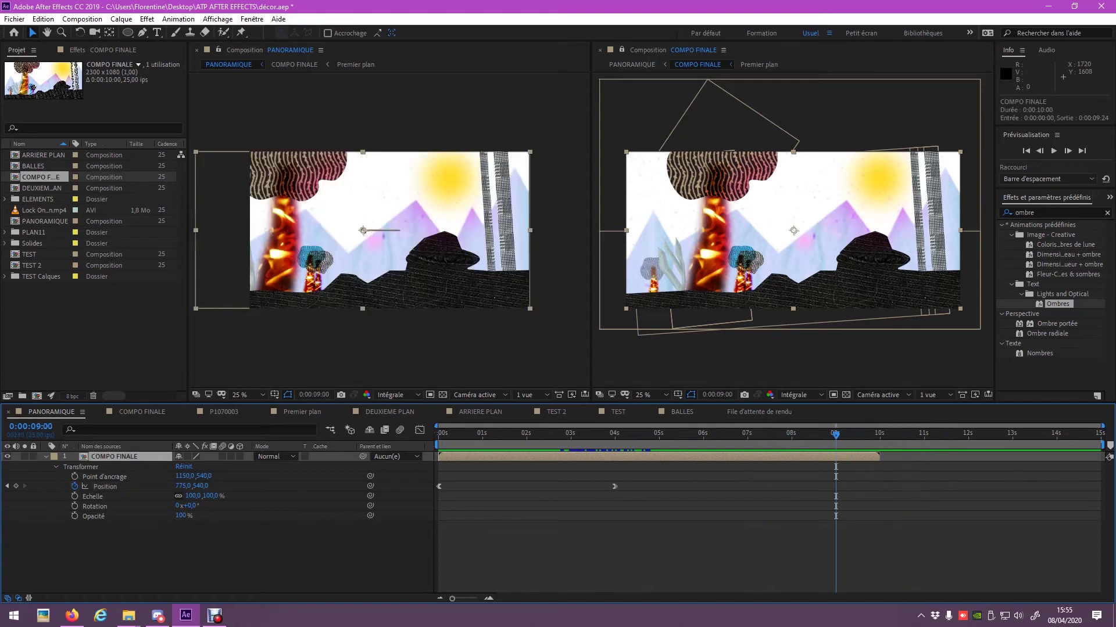
double_click(113, 456)
left_click(82, 19)
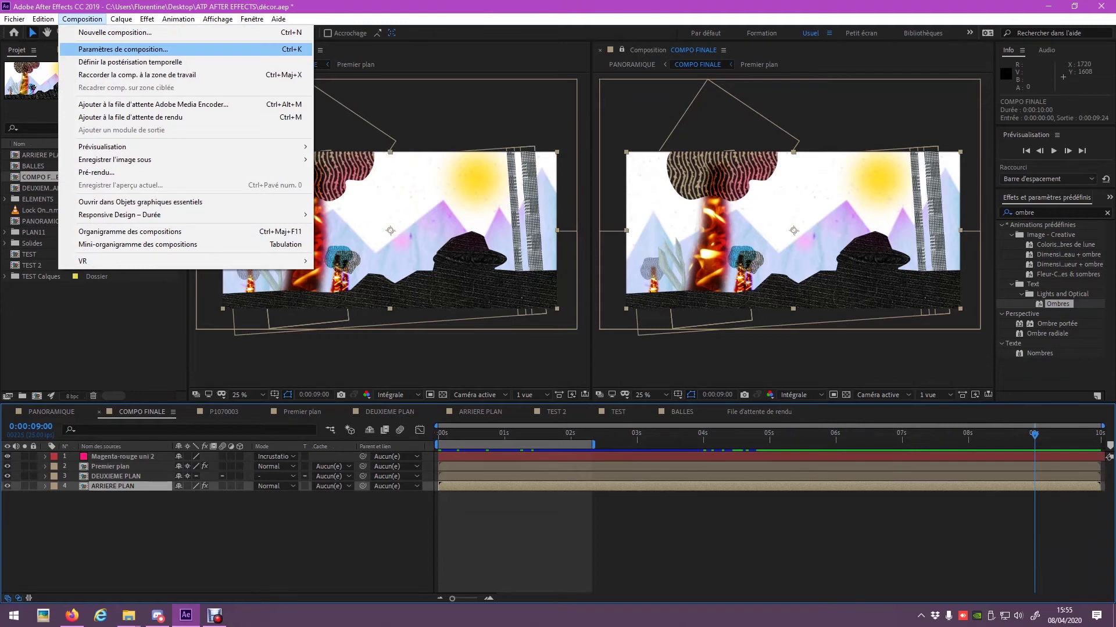
left_click(123, 49)
left_click(765, 301)
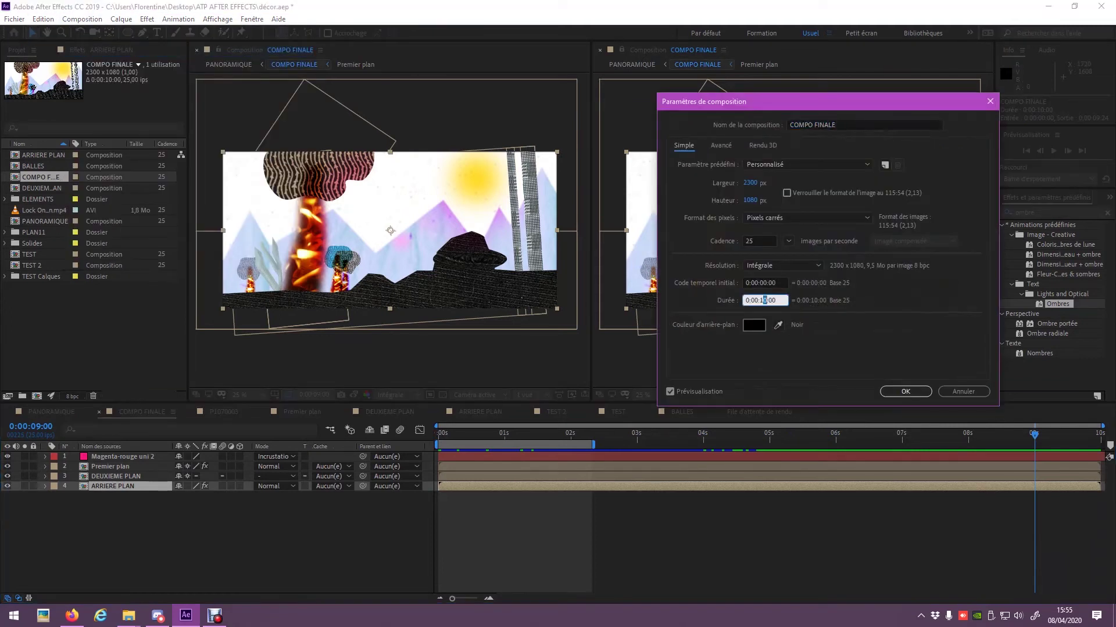
type("5")
key("Return")
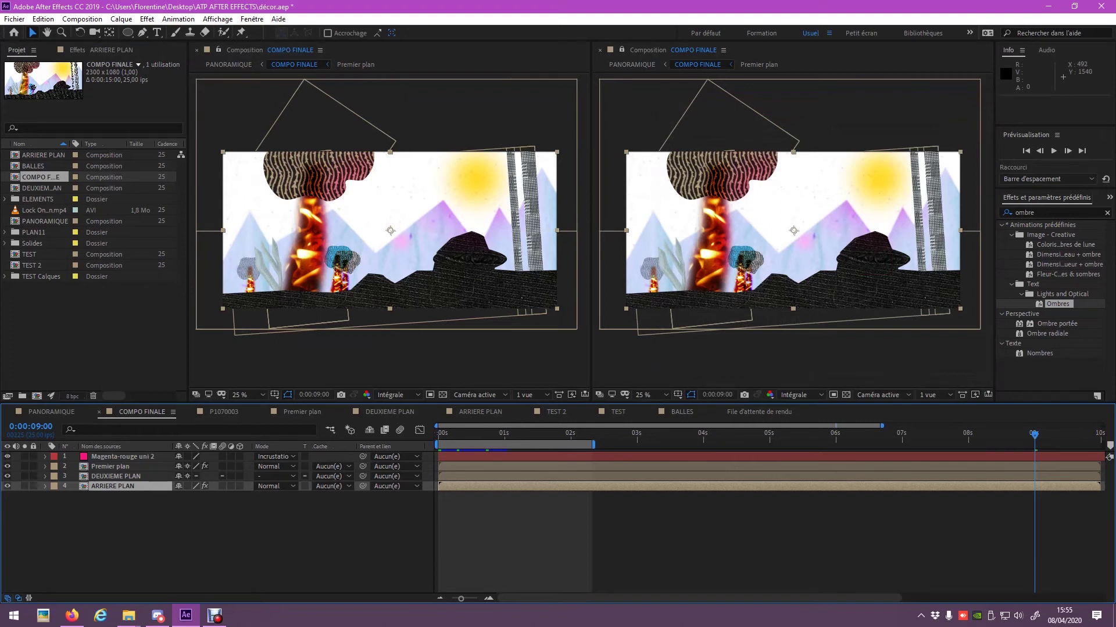
left_click_drag(1100, 457, 1104, 457)
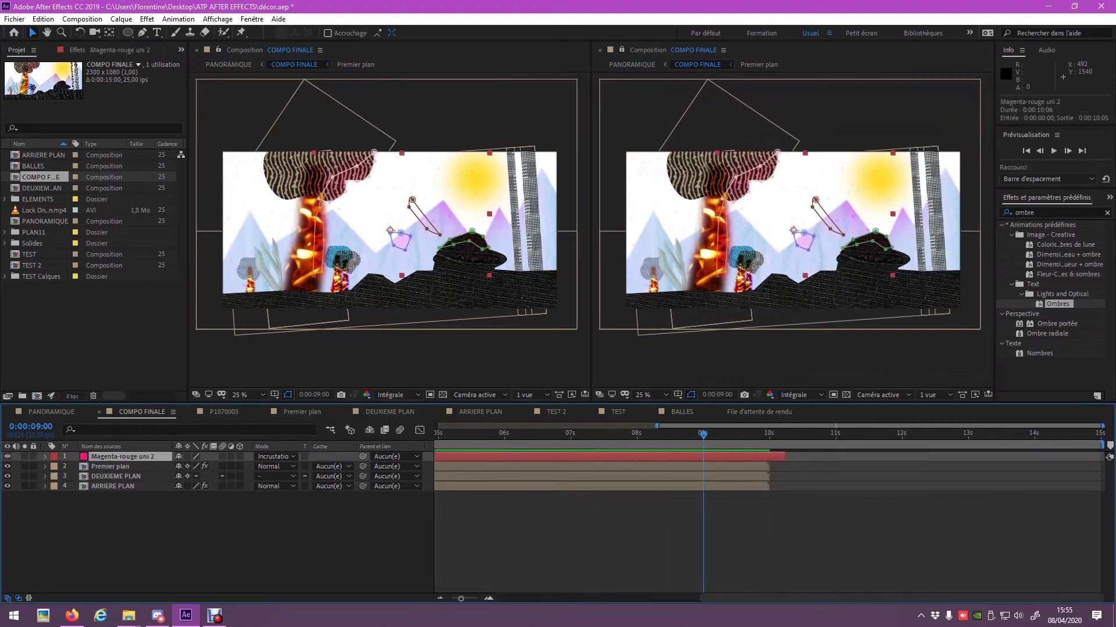
Step: Set the Premier plan composition's duration to 15 seconds
double_click(110, 467)
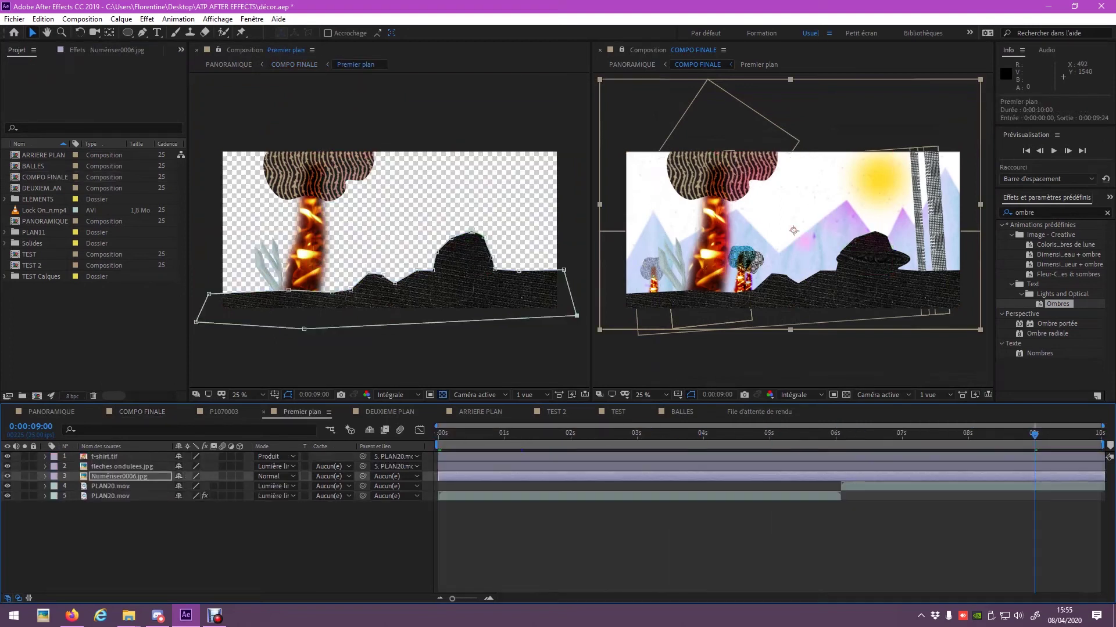
left_click(82, 19)
left_click(110, 49)
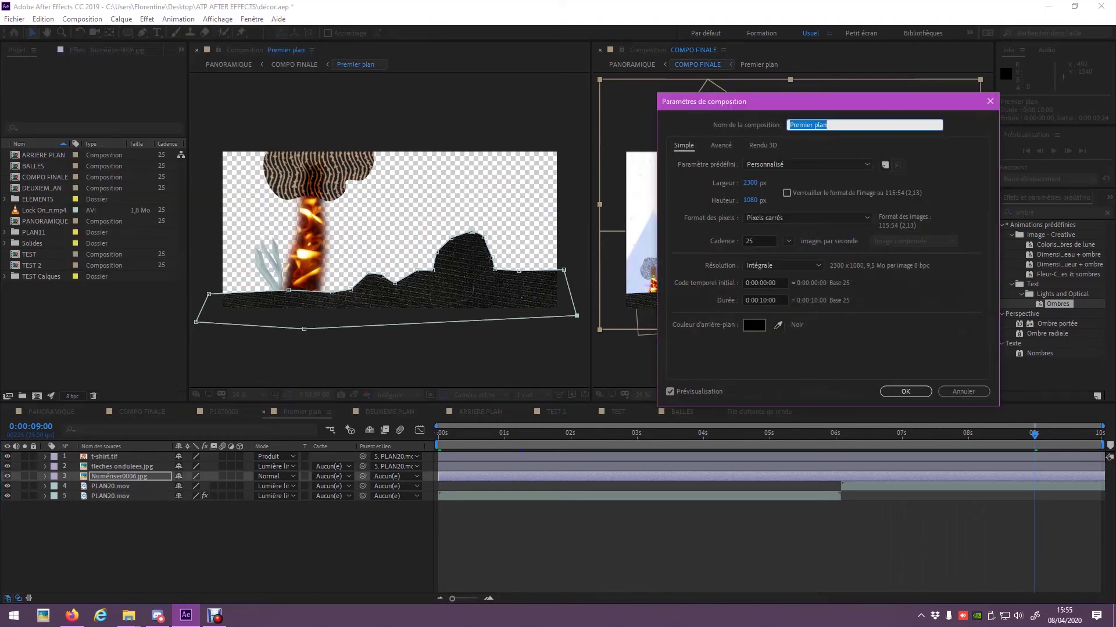
left_click(765, 300)
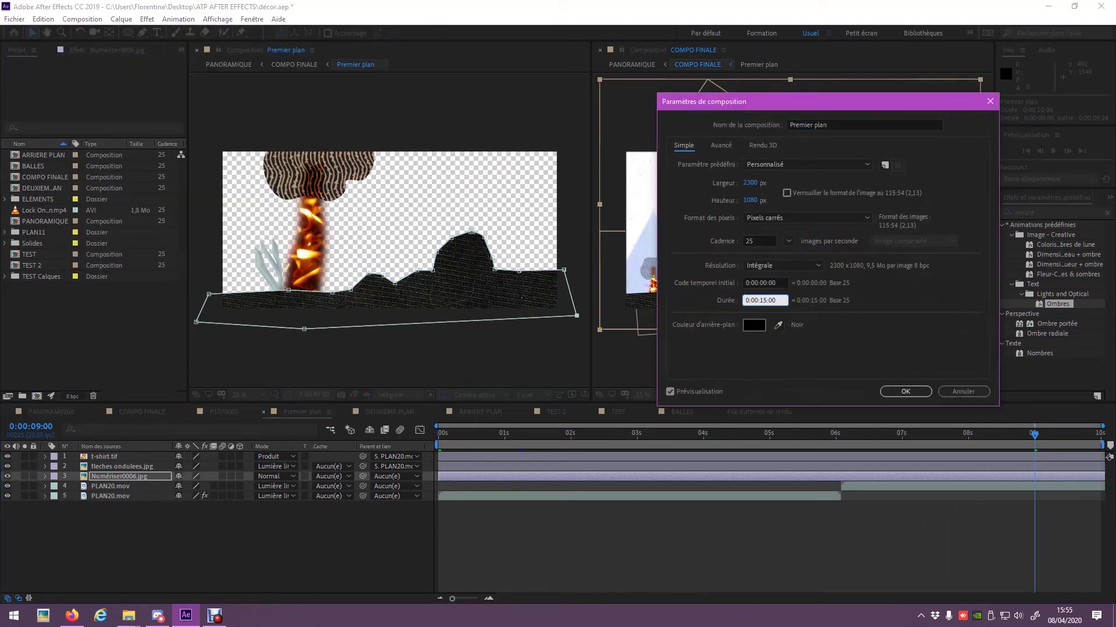
key("Return")
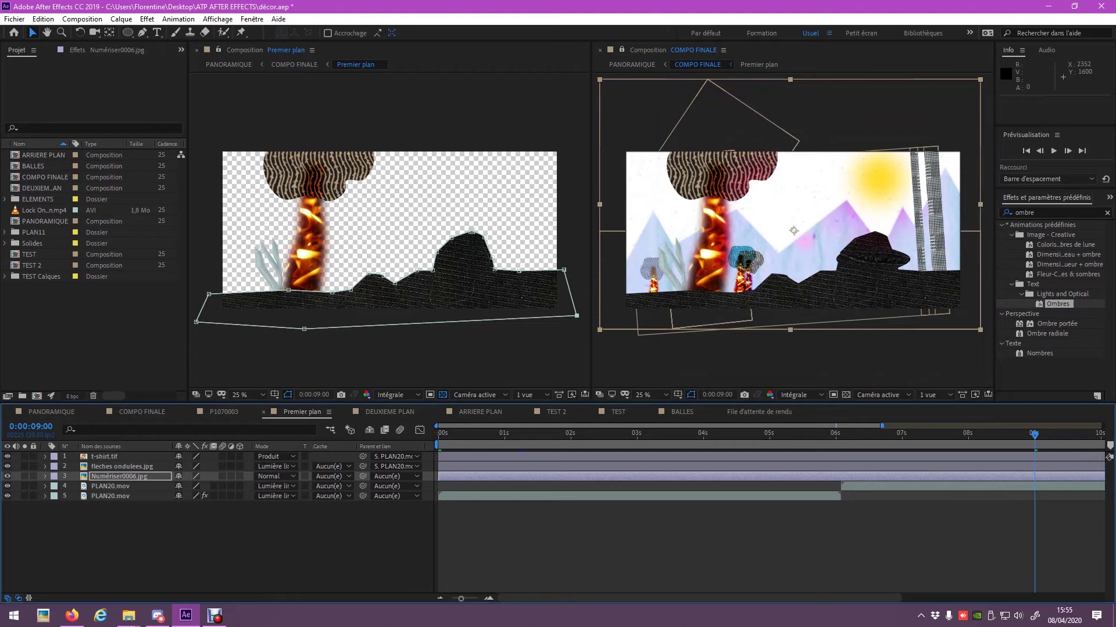
Step: Extend Premier plan's t-shirt.tif to Numériser0006.jpg layers to 15 s, and duplicate PLAN20.mov to follow the original
left_click(104, 456)
left_click(119, 476, "shift")
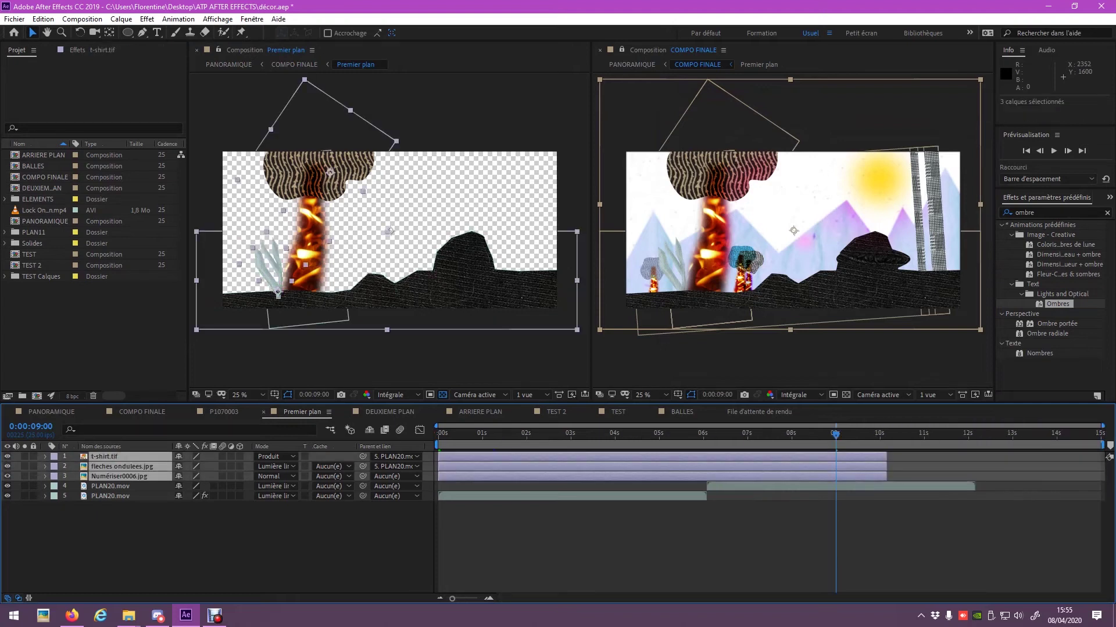
left_click_drag(886, 456, 1109, 457)
left_click(110, 486)
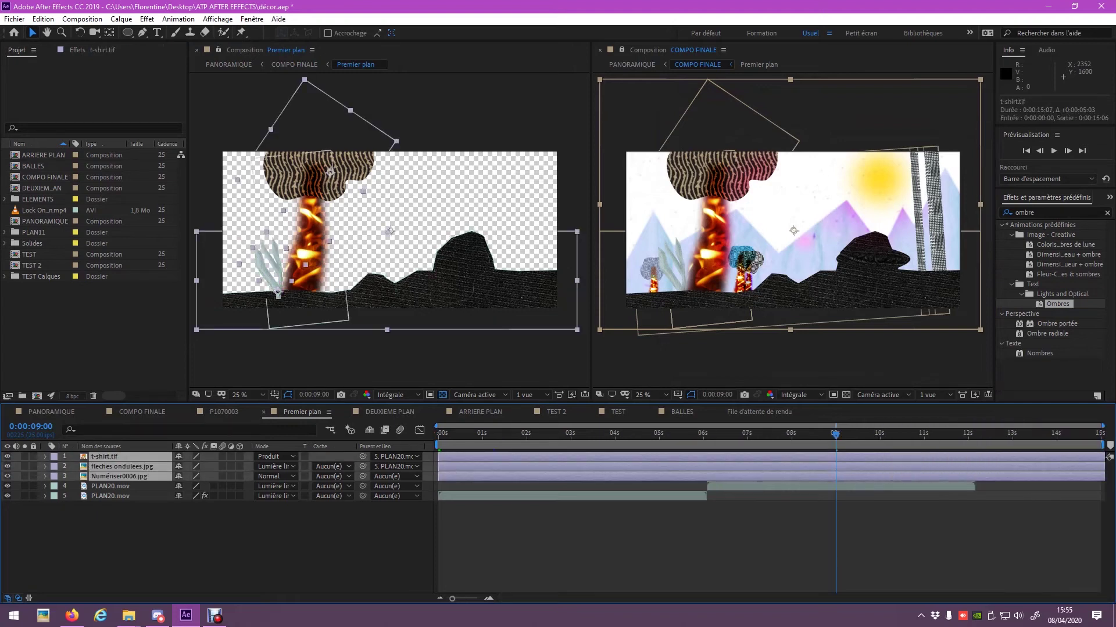
key("ctrl+d")
left_click_drag(728, 487, 994, 486)
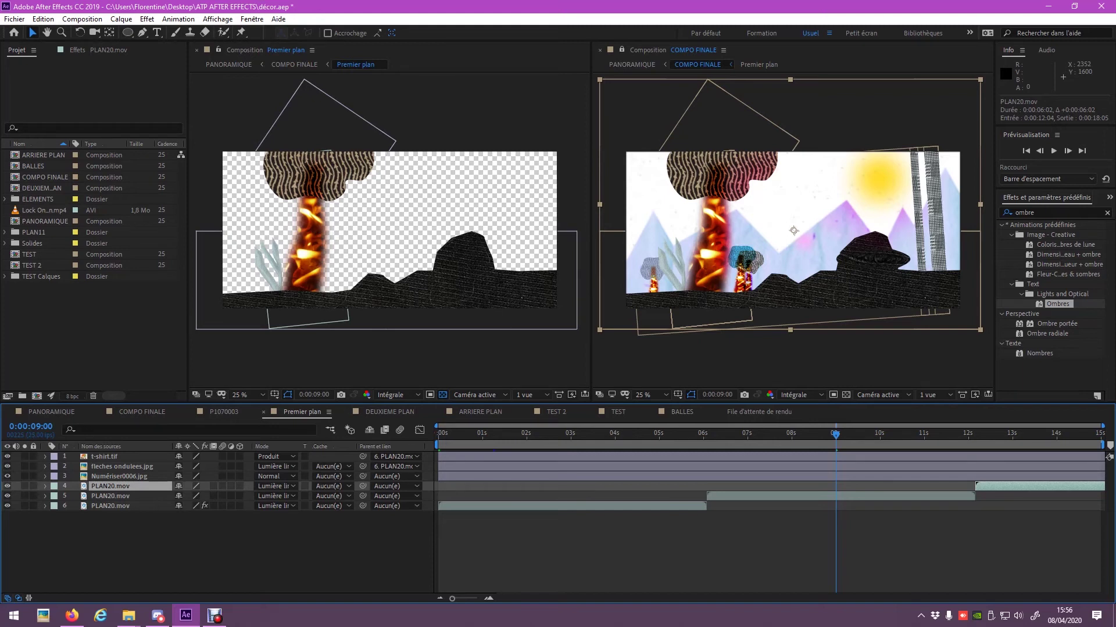
left_click(389, 411)
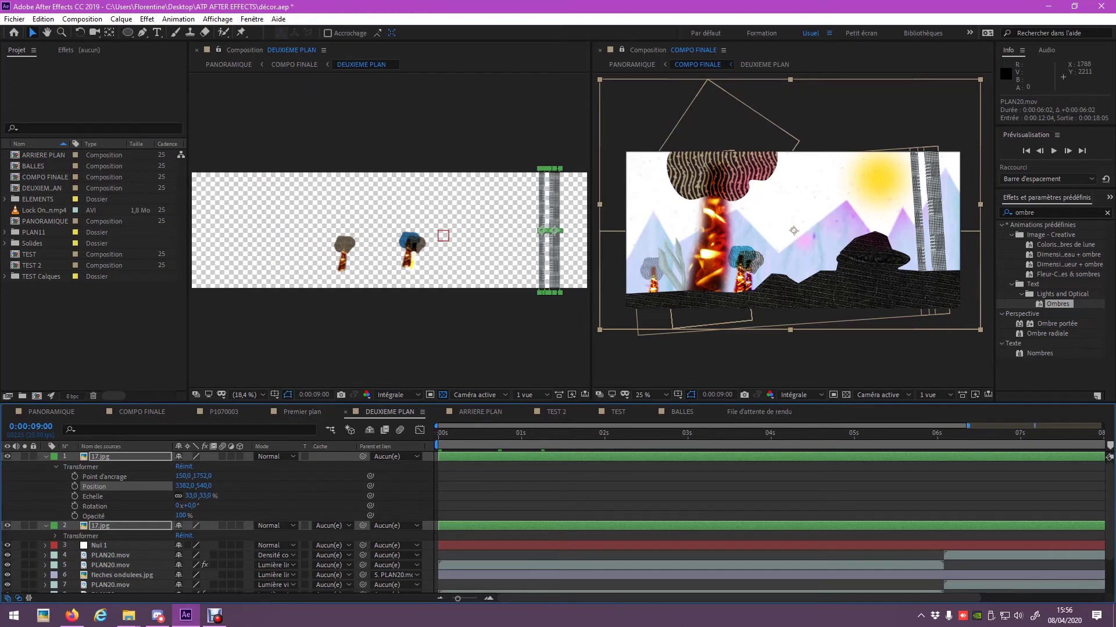
Step: Set the DEUXIEME PLAN composition's duration to 15 seconds
key("minus")
left_click(82, 18)
left_click(99, 43)
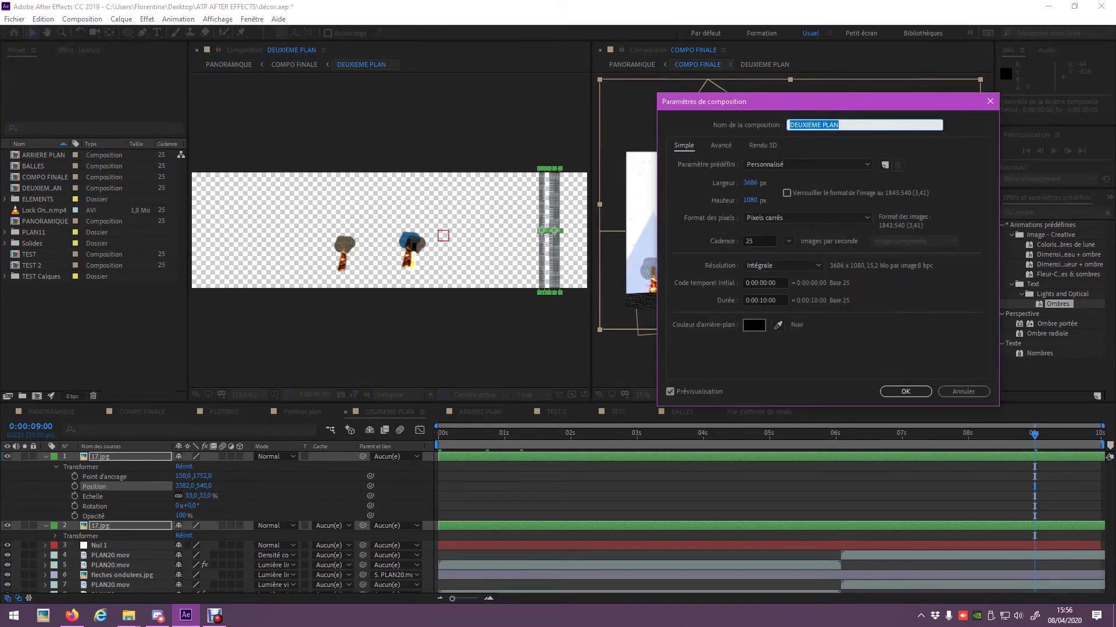
left_click(764, 301)
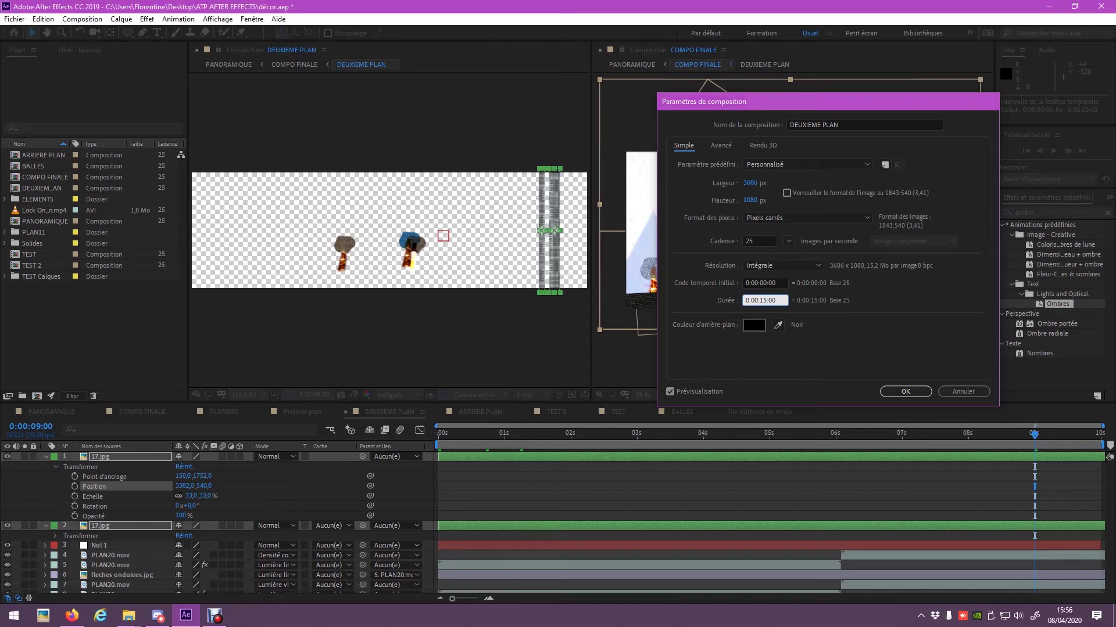
key("Return")
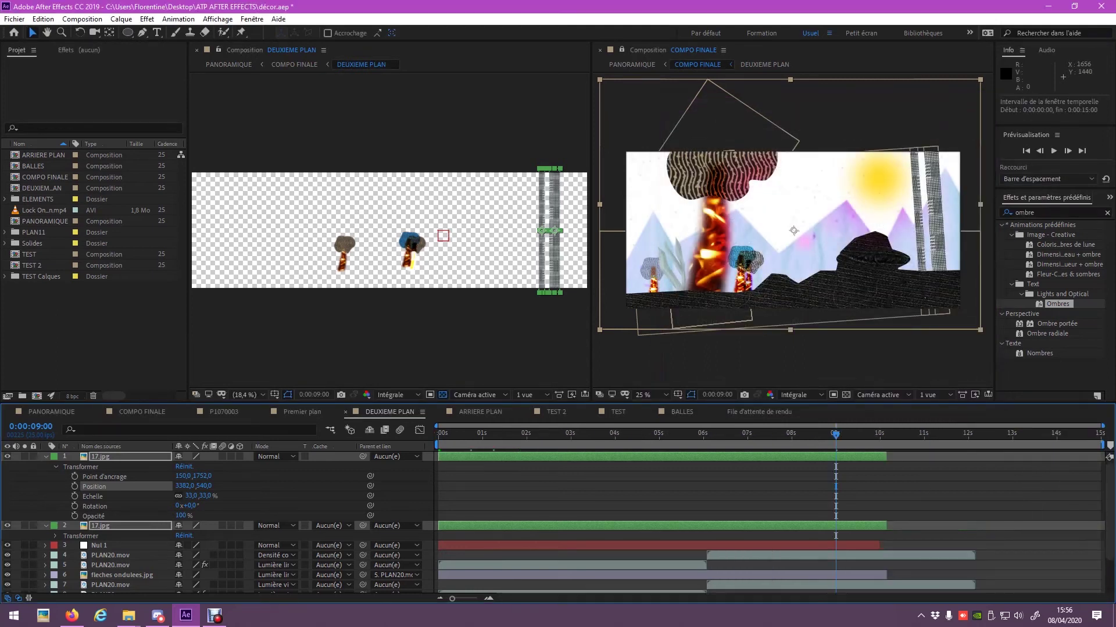
Step: Extend Nul 1, PLAN20.mov layer 4 and fleches ondulees layers 9–10 to the 15 s end
left_click(99, 545, "ctrl")
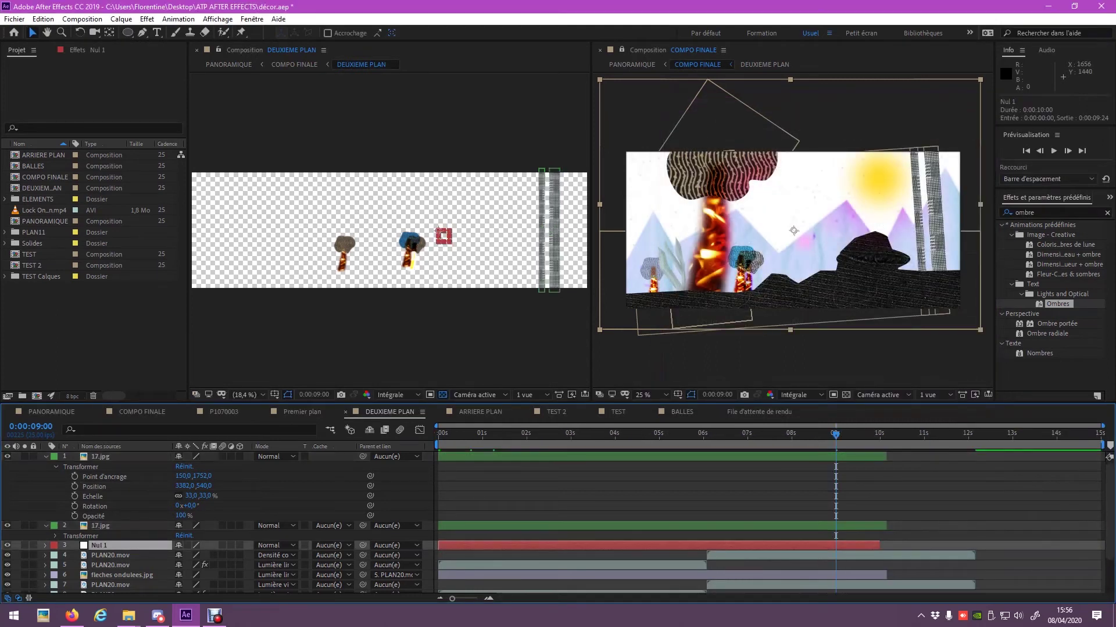
left_click_drag(886, 456, 1104, 456)
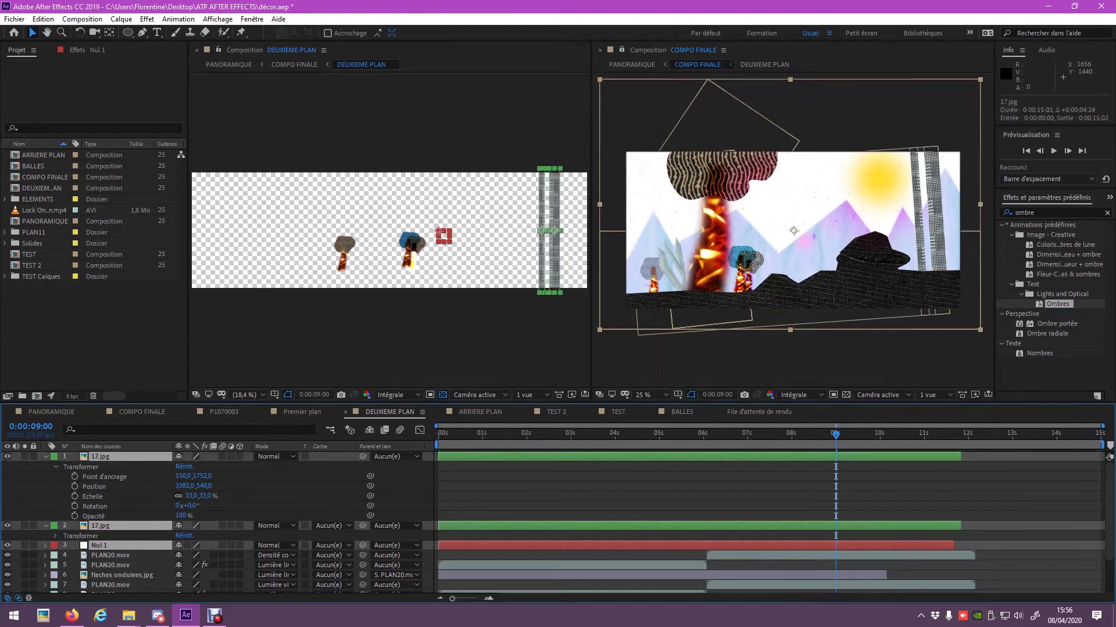
left_click(872, 555)
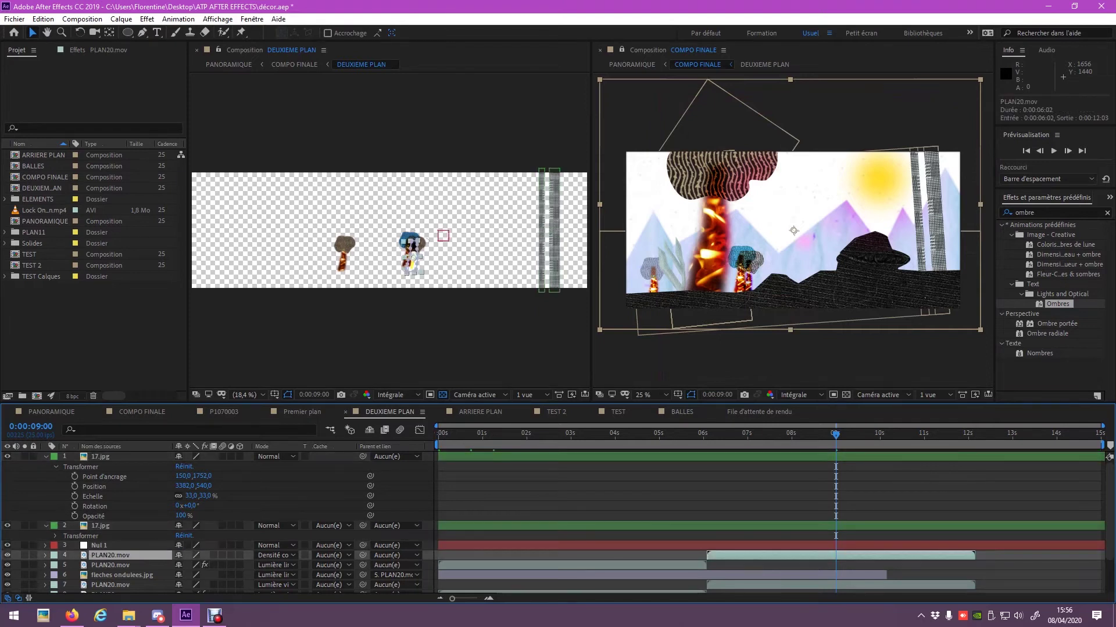
left_click_drag(886, 576, 1104, 575)
scroll(334, 565, "down", 3)
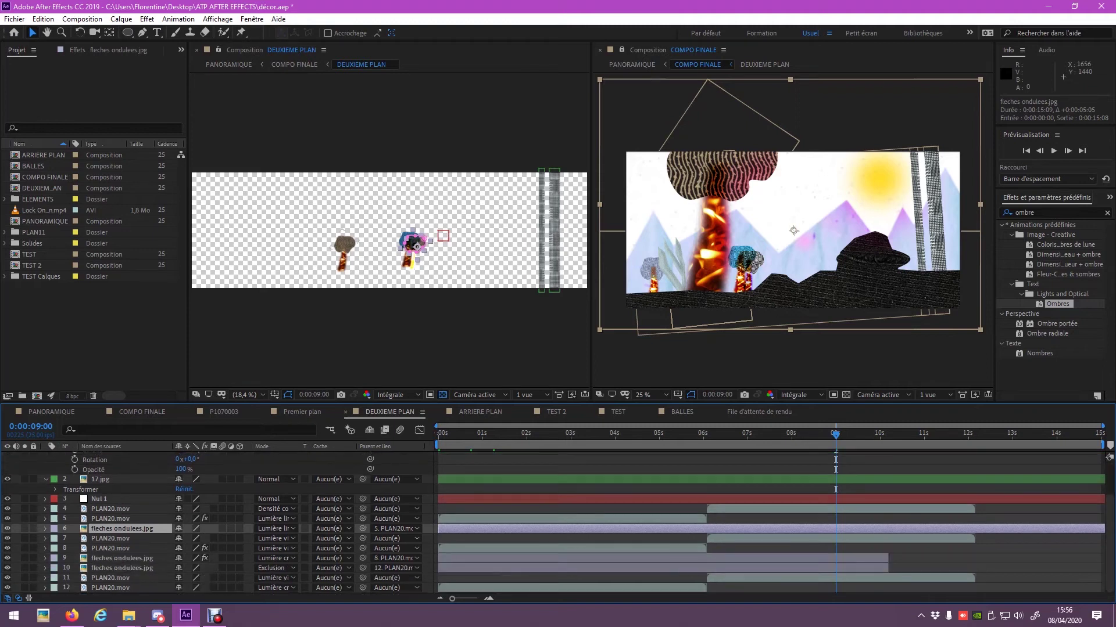
left_click(122, 558)
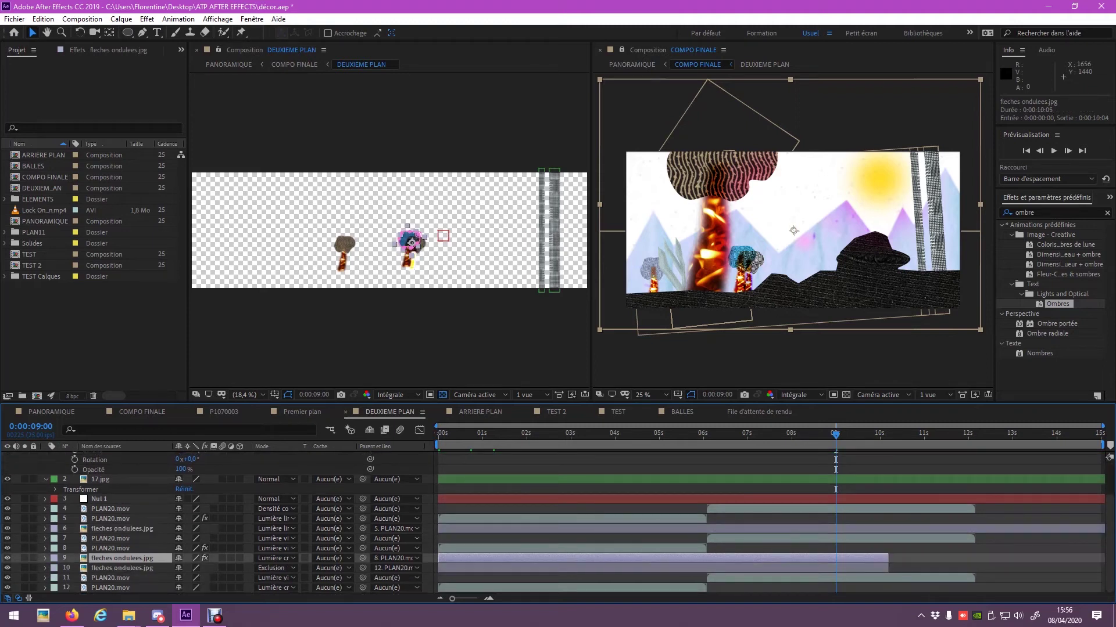
left_click(122, 567, "shift")
left_click_drag(887, 562, 1104, 563)
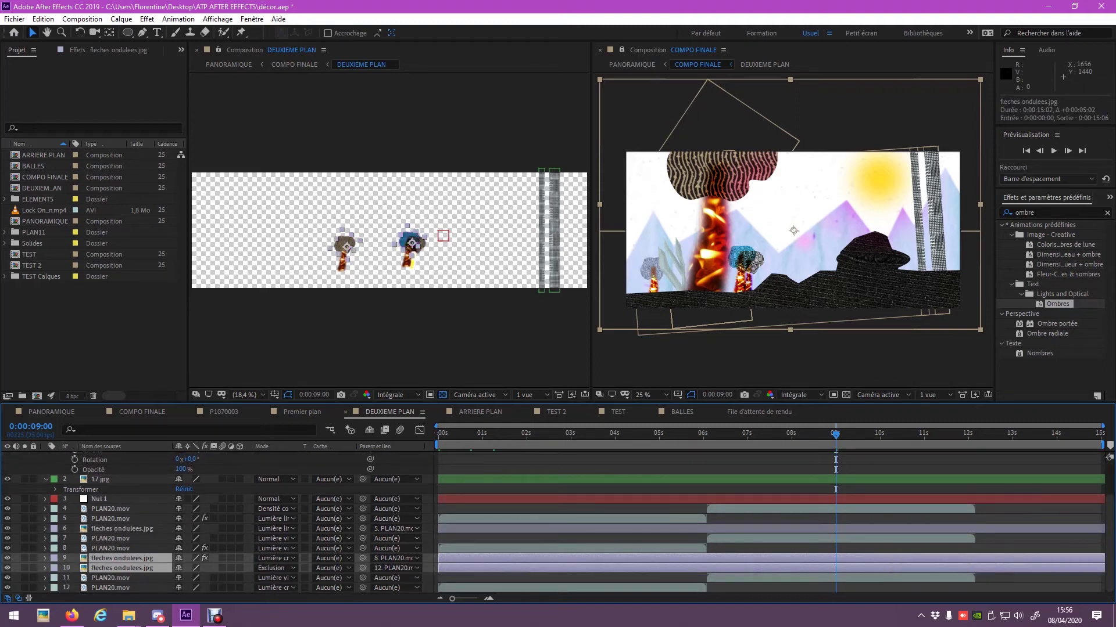
Step: Duplicate PLAN20.mov layer 4 to start at 7:03 and copy layer 8 to start at 12:04
left_click(843, 509)
key("ctrl+d")
left_click_drag(842, 509, 1069, 509)
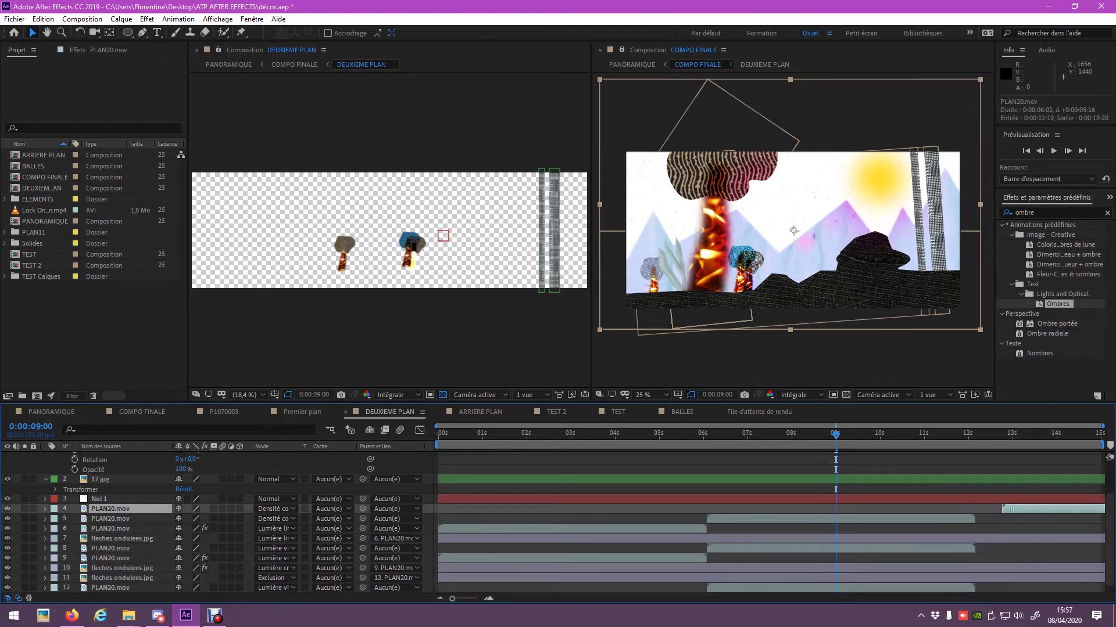
left_click(111, 547)
key("ctrl+c")
key("ctrl+v")
left_click_drag(722, 548, 990, 549)
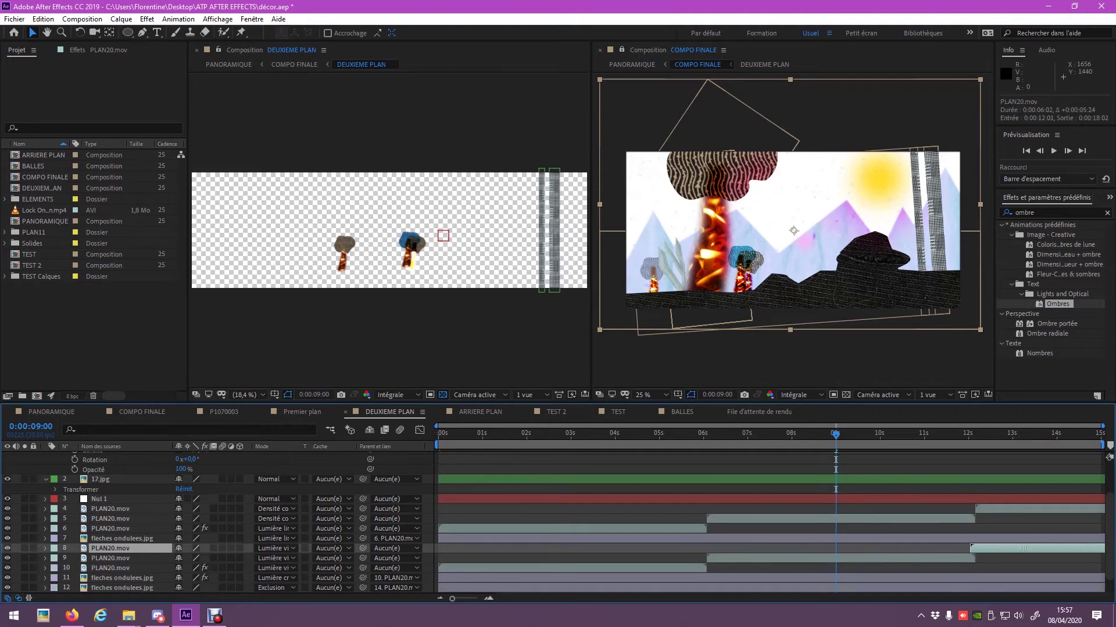
left_click_drag(976, 548, 979, 549)
Step: Duplicate PLAN20.mov layer 13 to start at 11:17, then check layers 10 and 9 timing
scroll(523, 523, "down", 2)
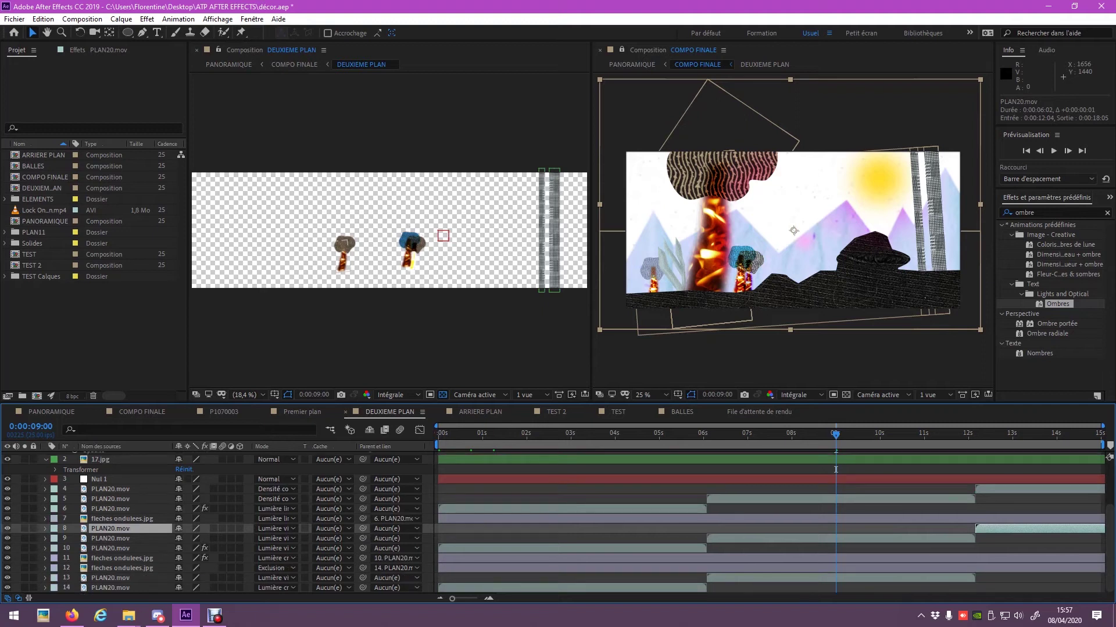
left_click(802, 578)
key("ctrl+d")
mouse_move(801, 578)
left_mouse_down()
mouse_move(1027, 578)
mouse_move(984, 578)
left_mouse_up()
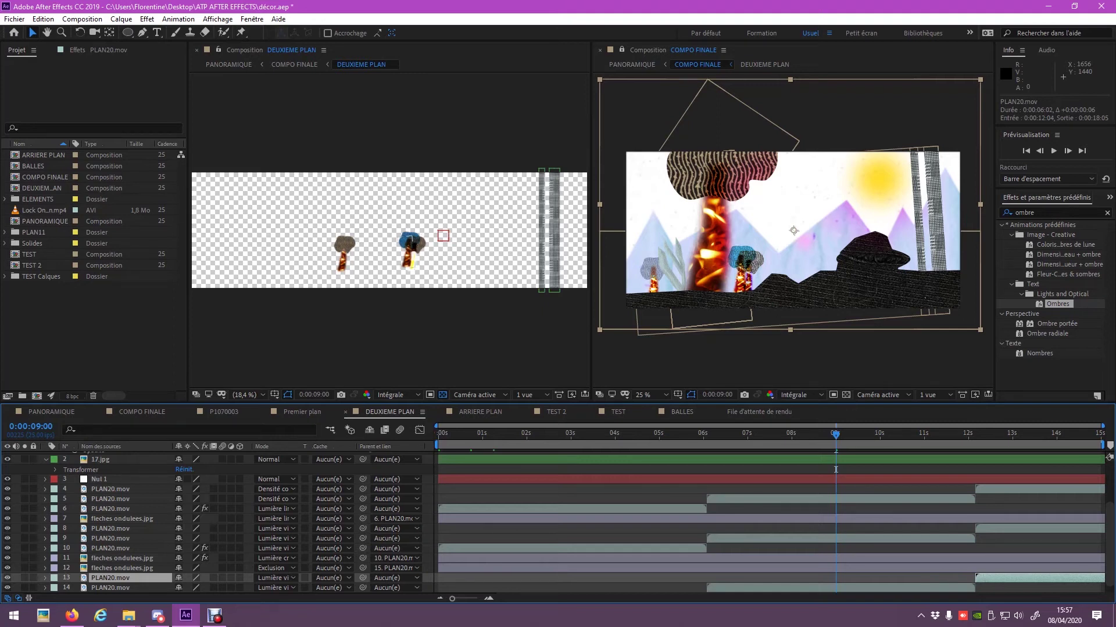
scroll(836, 469, "down", 1)
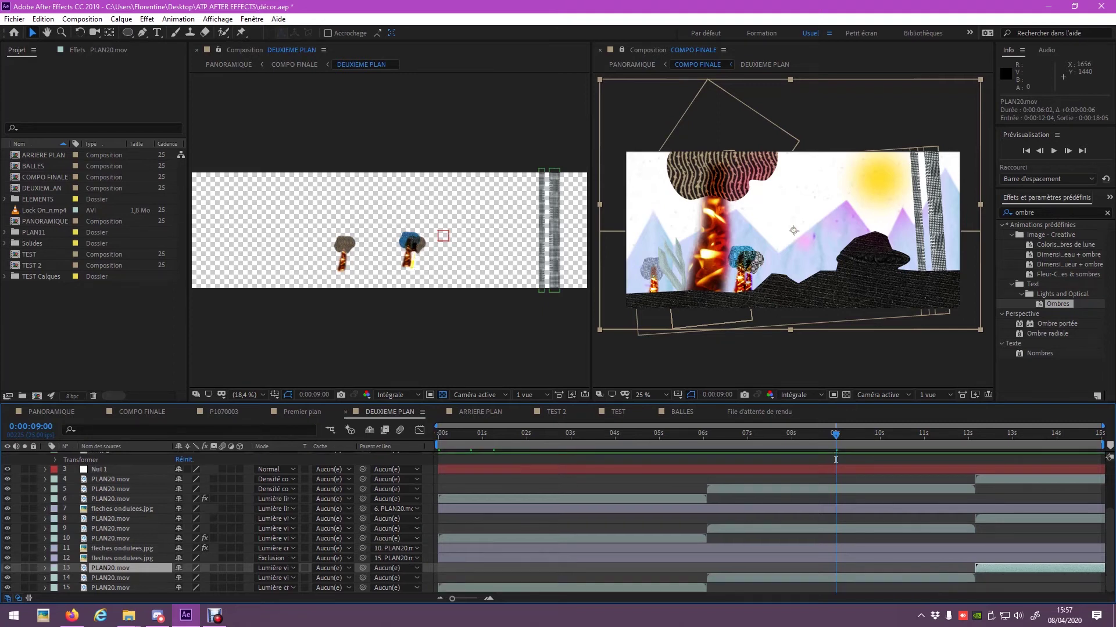
key("ctrl+Up")
key("ctrl+Up")
key("ctrl+Up")
key("ctrl+Up")
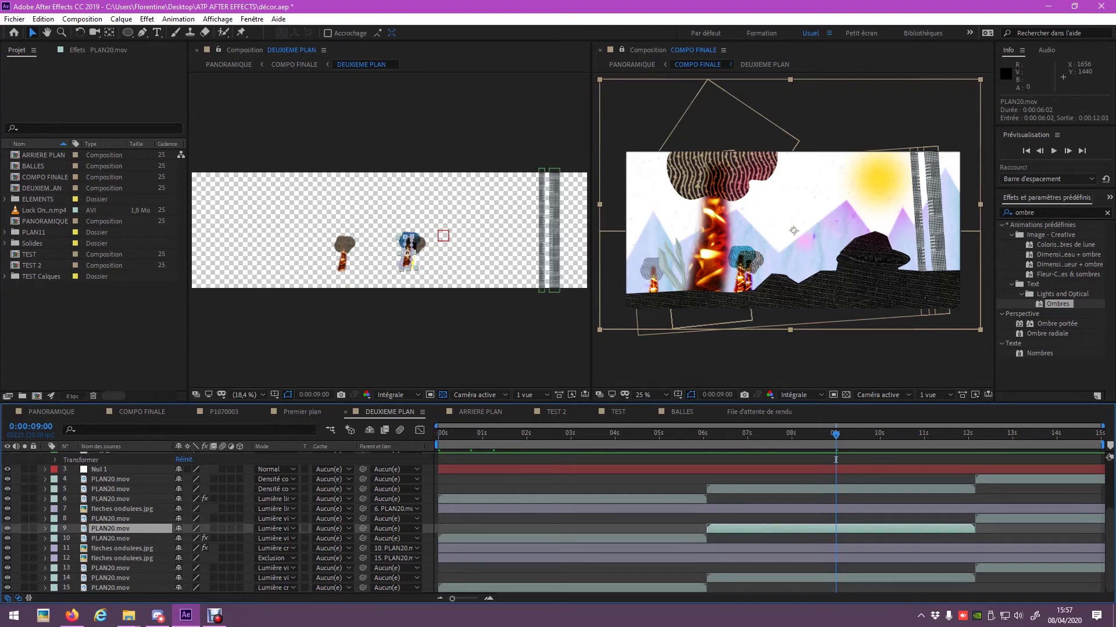
scroll(771, 523, "up", 3)
key("ctrl+Up")
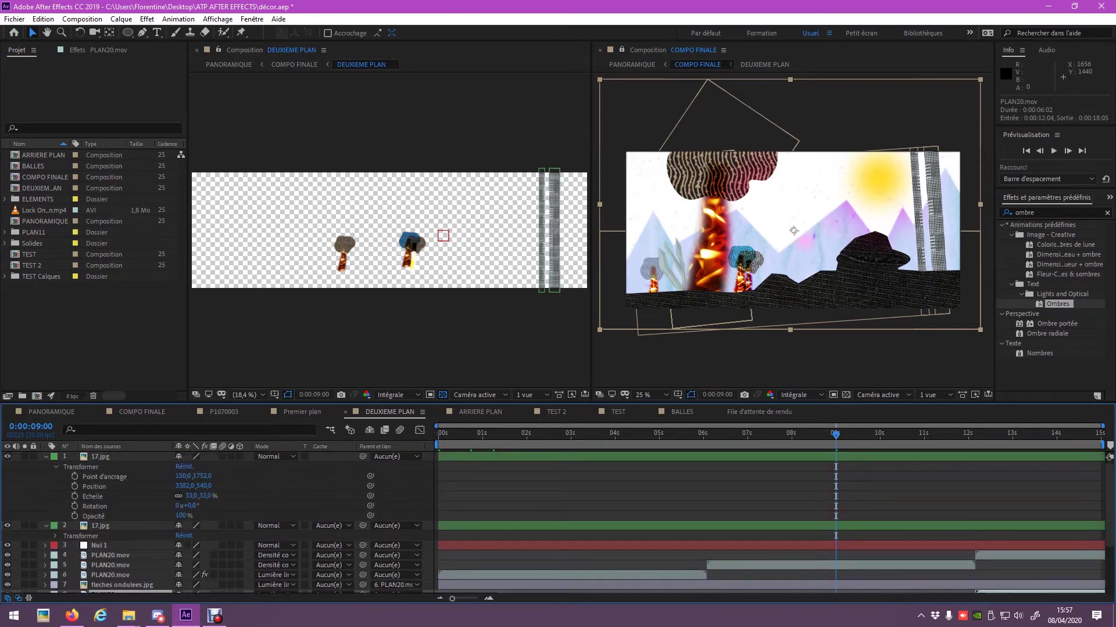
Step: Set ARRIERE PLAN's duration to 15 seconds and select all five background layers
left_click(480, 411)
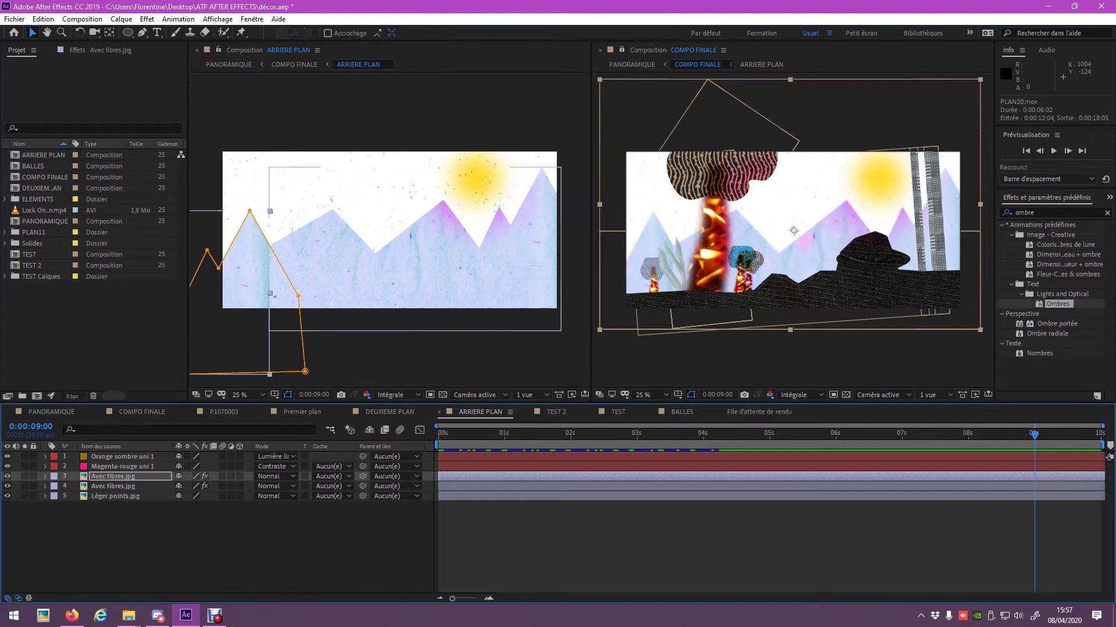
left_click(82, 18)
left_click(123, 48)
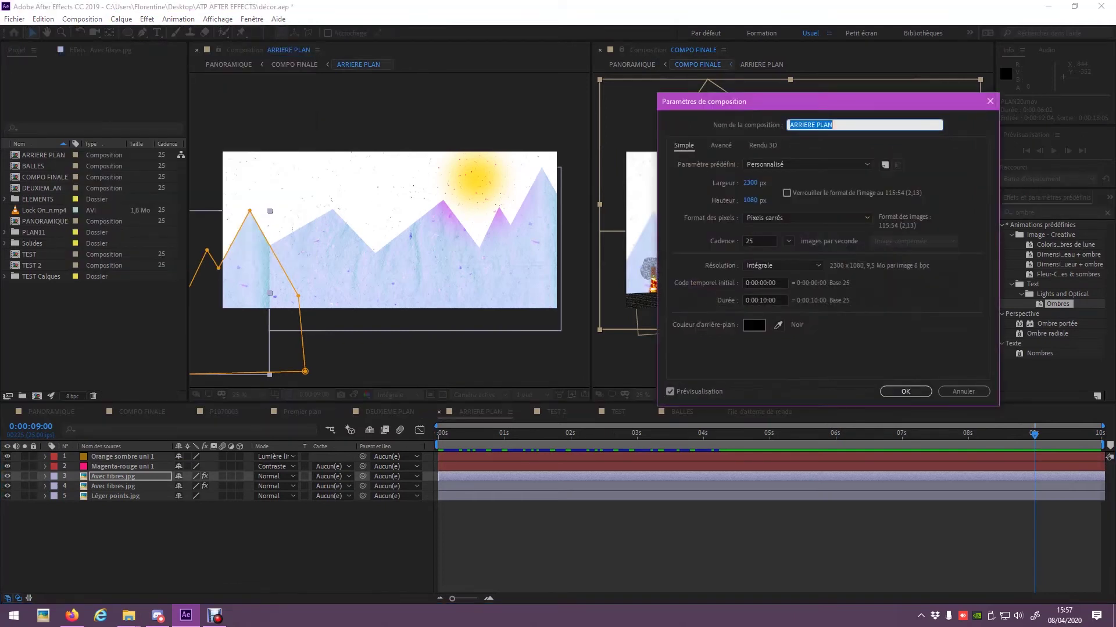
left_click(760, 300)
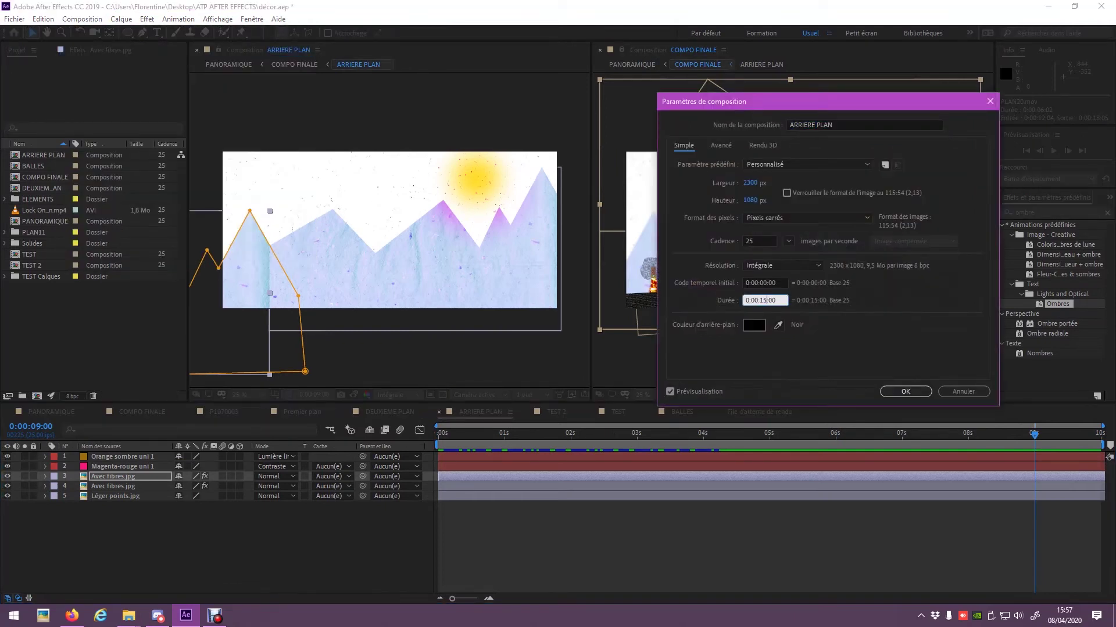
key("Return")
left_click(122, 457)
key("ctrl+a")
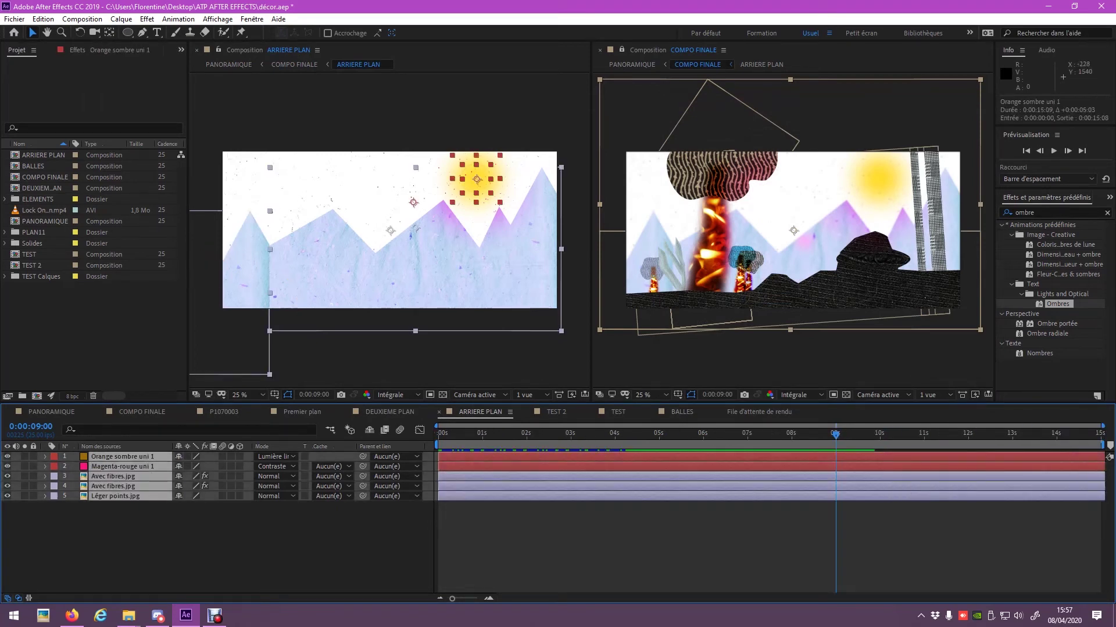
Step: Extend the three plan layers in COMPO FINALE and the COMPO FINALE layer in PANORAMIQUE to 15 s
left_click(143, 412)
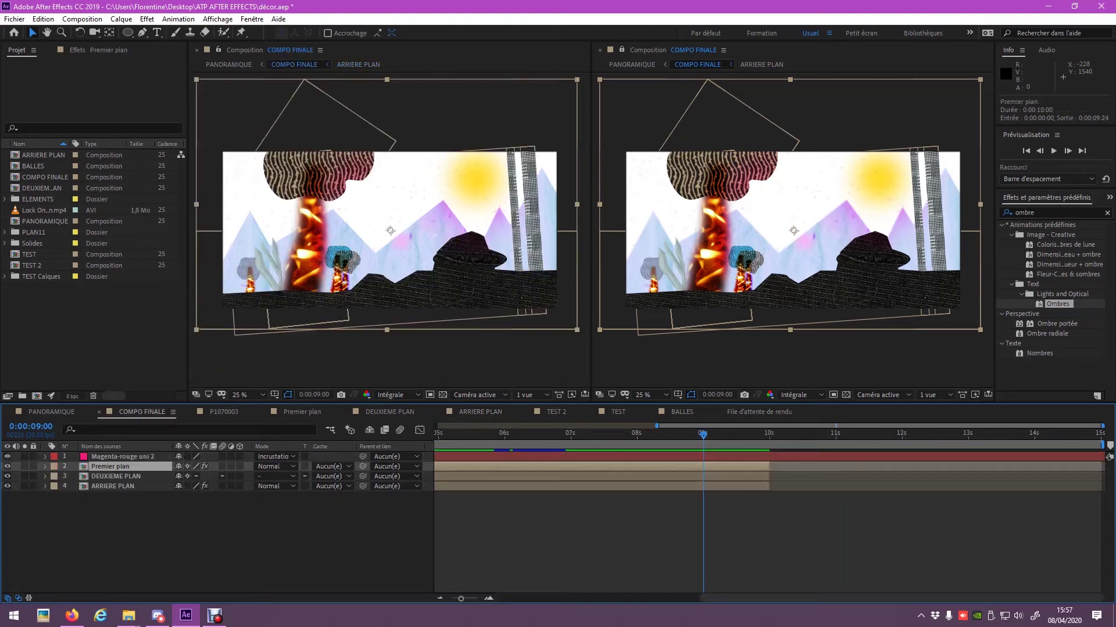
left_click(113, 486, "shift")
left_click_drag(769, 467, 1100, 467)
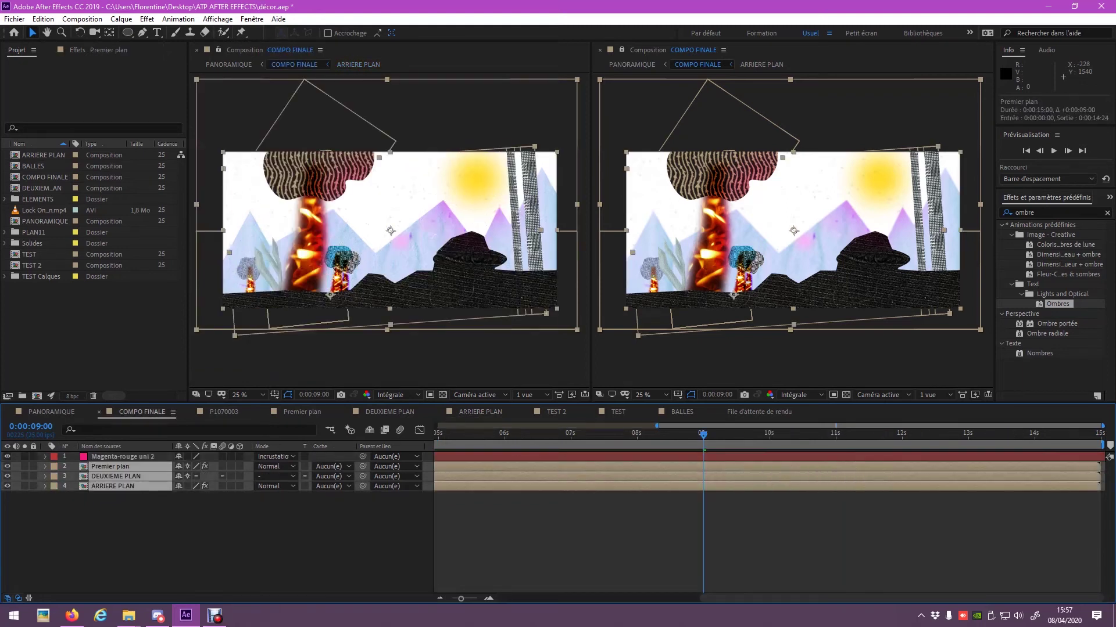
left_click(51, 412)
left_click_drag(879, 457, 1100, 456)
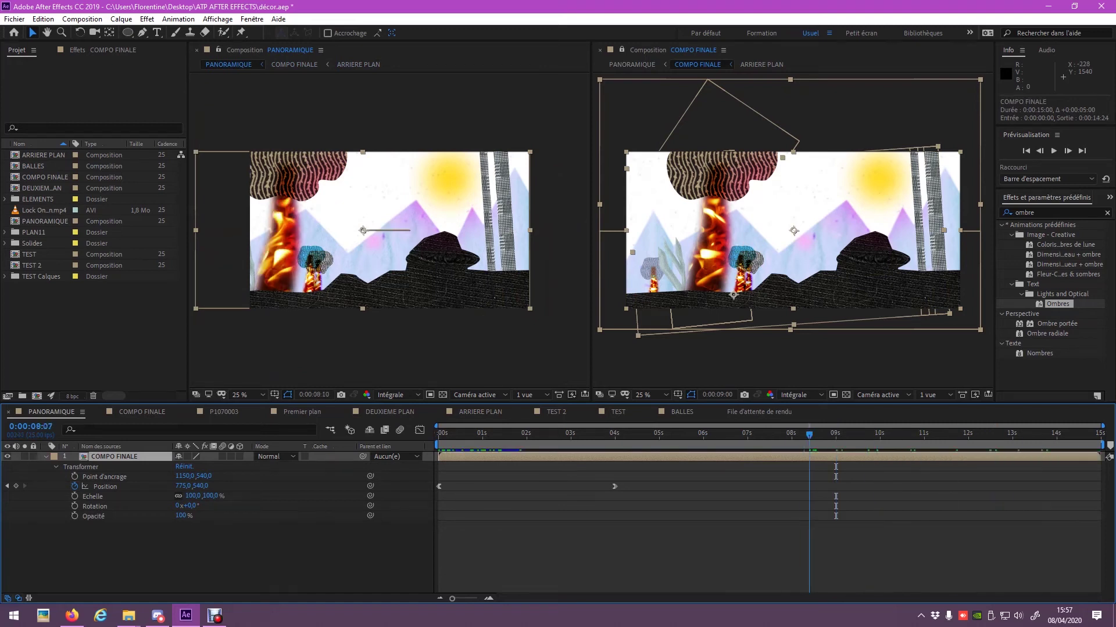
Step: At 07:24, add a horizontal 'Florentine' text layer in the sky and widen the right panels
left_click_drag(836, 434, 579, 434)
left_click(790, 434)
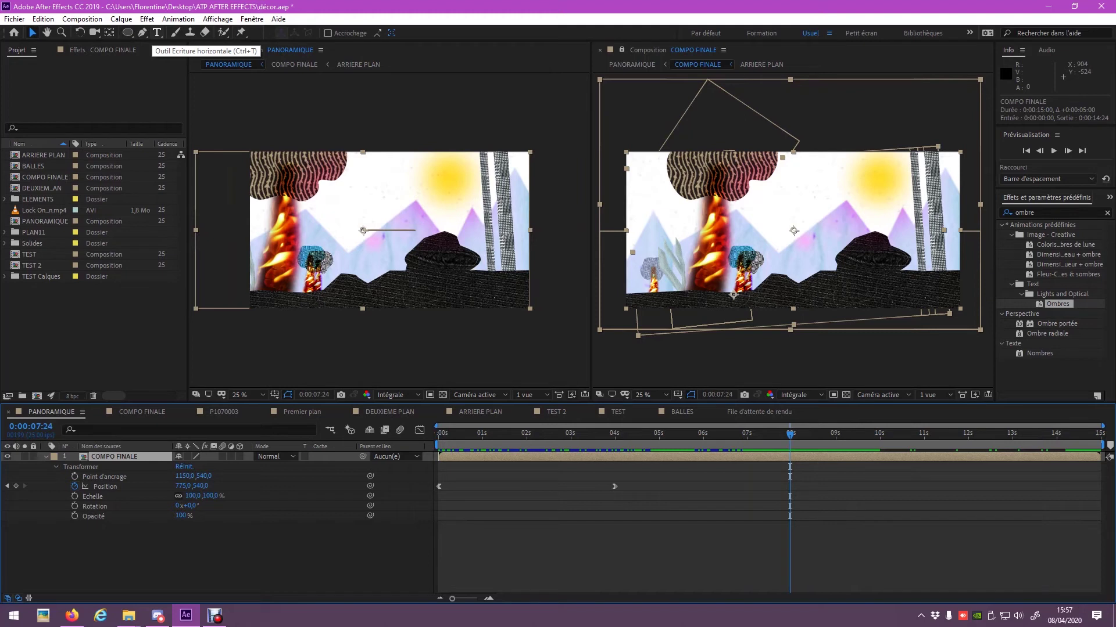
left_click(157, 33)
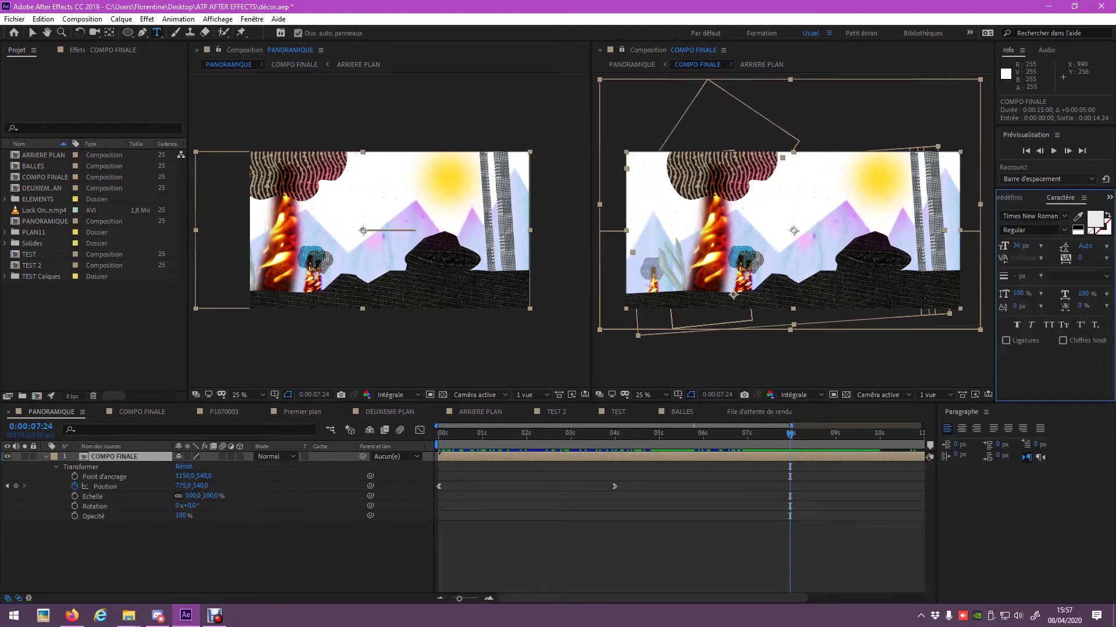
left_click(376, 190)
type("Florentine")
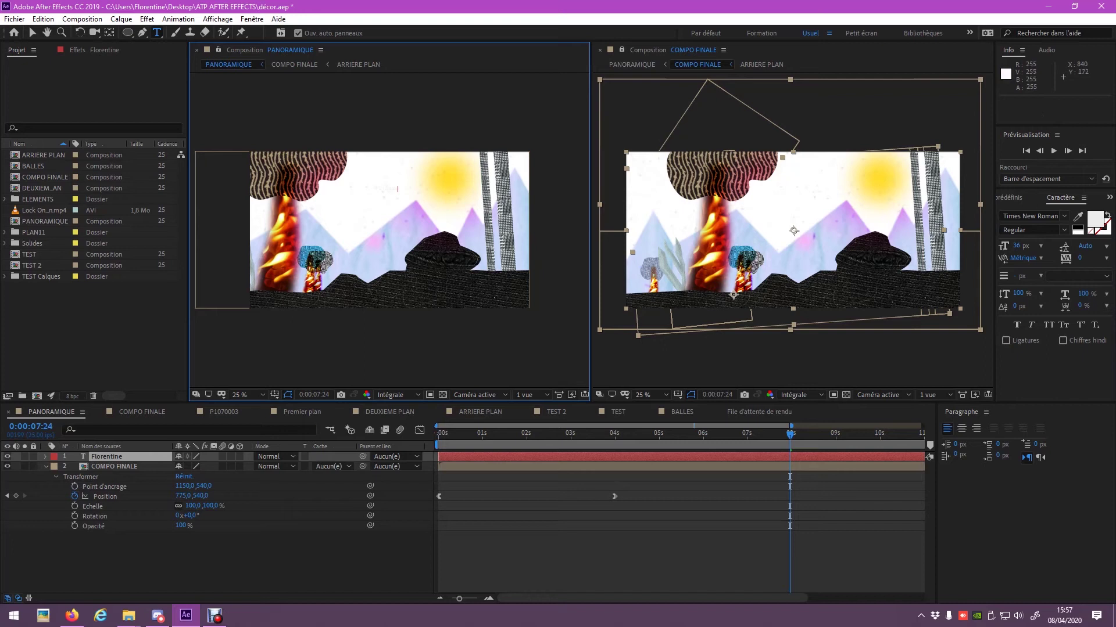
scroll(389, 231, "up", 2)
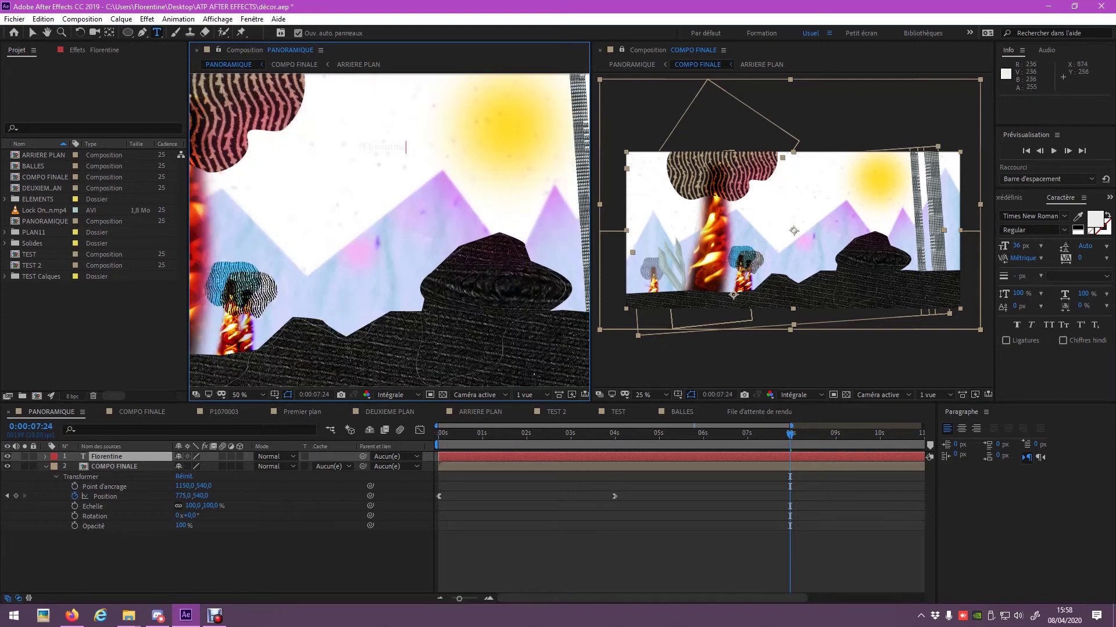
key("ctrl+a")
type("es")
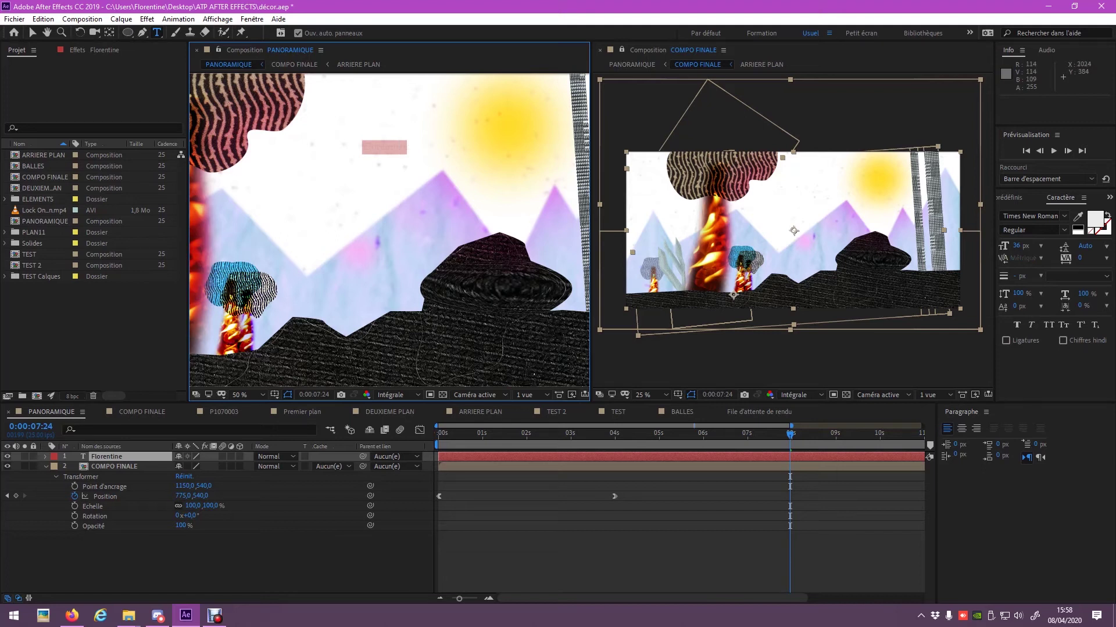
left_click_drag(995, 232, 911, 232)
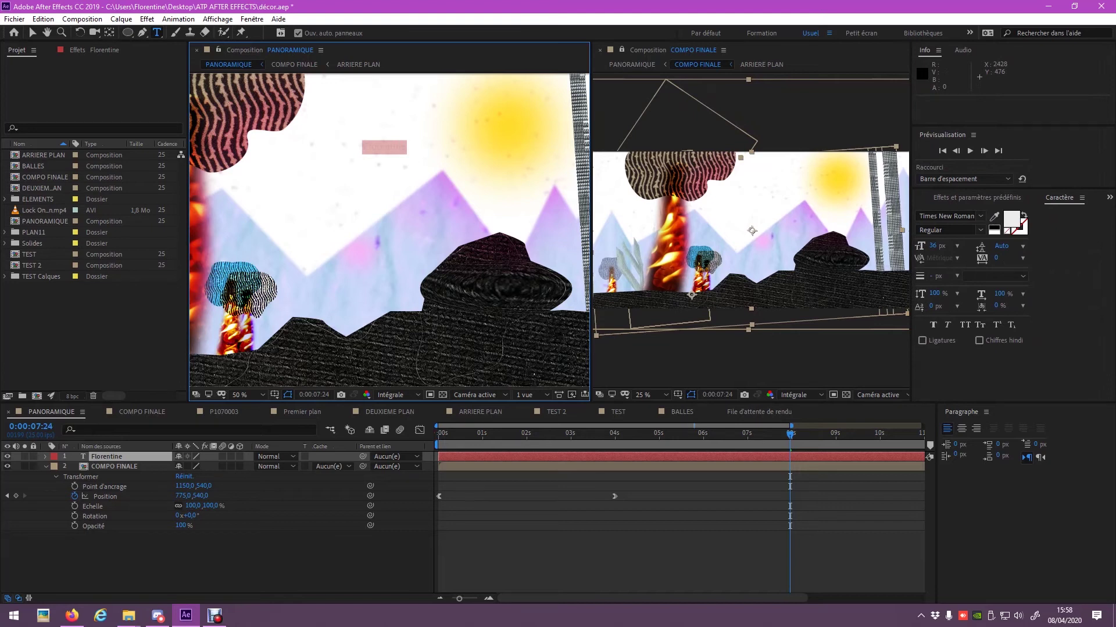
left_click(252, 19)
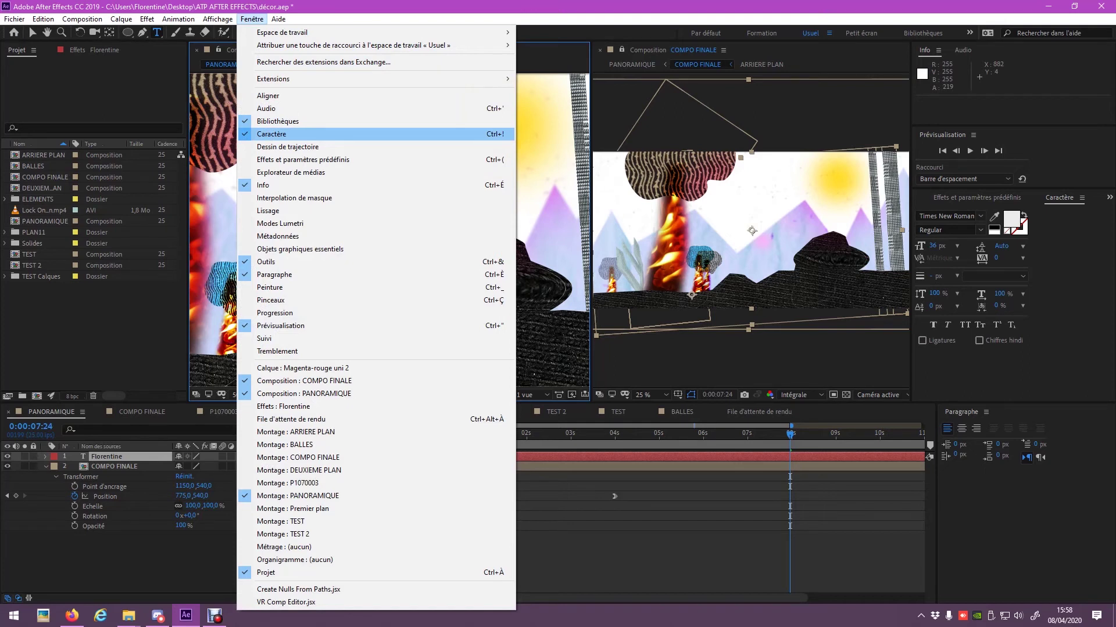
Step: In the Character panel, set the Florentine text to 125 px in Constantia
left_click(272, 133)
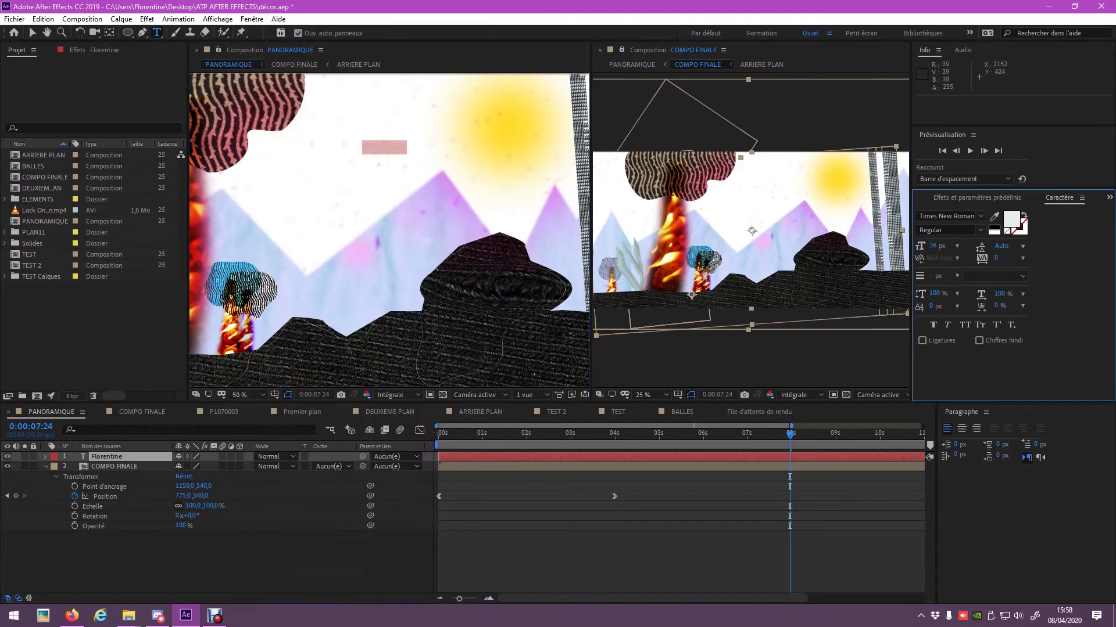
left_click_drag(933, 246, 977, 246)
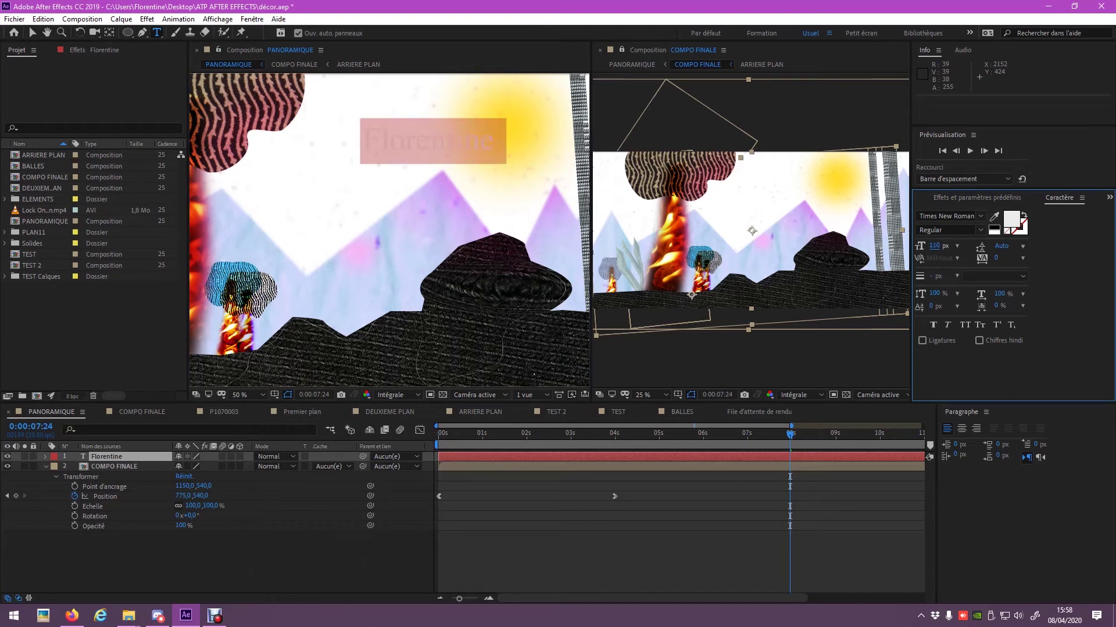
left_click(980, 216)
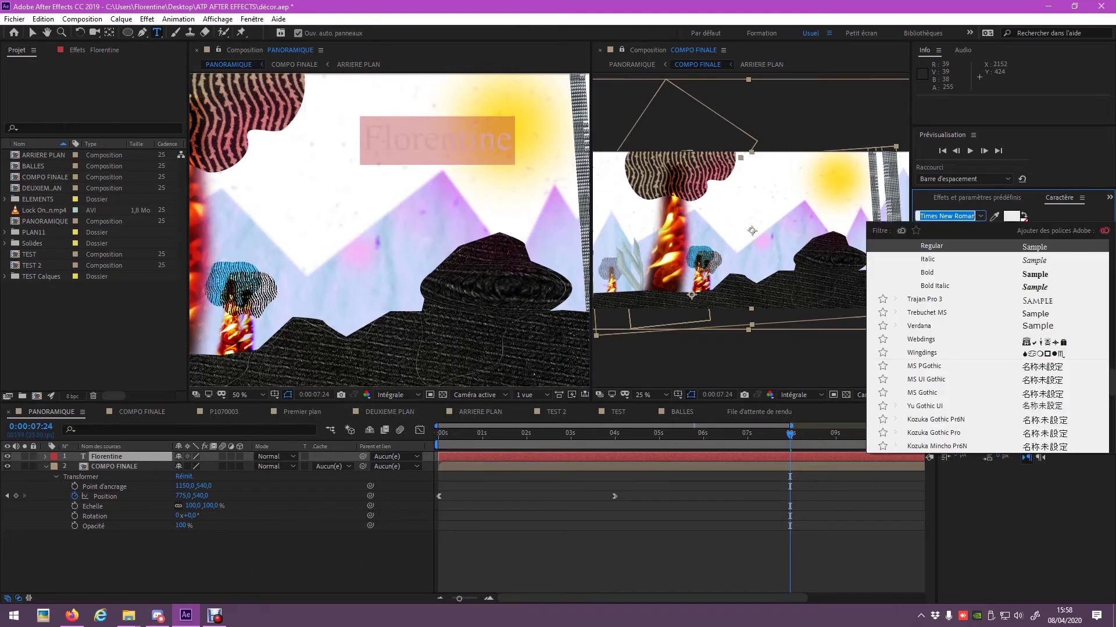
scroll(988, 346, "down", 3)
scroll(988, 345, "up", 20)
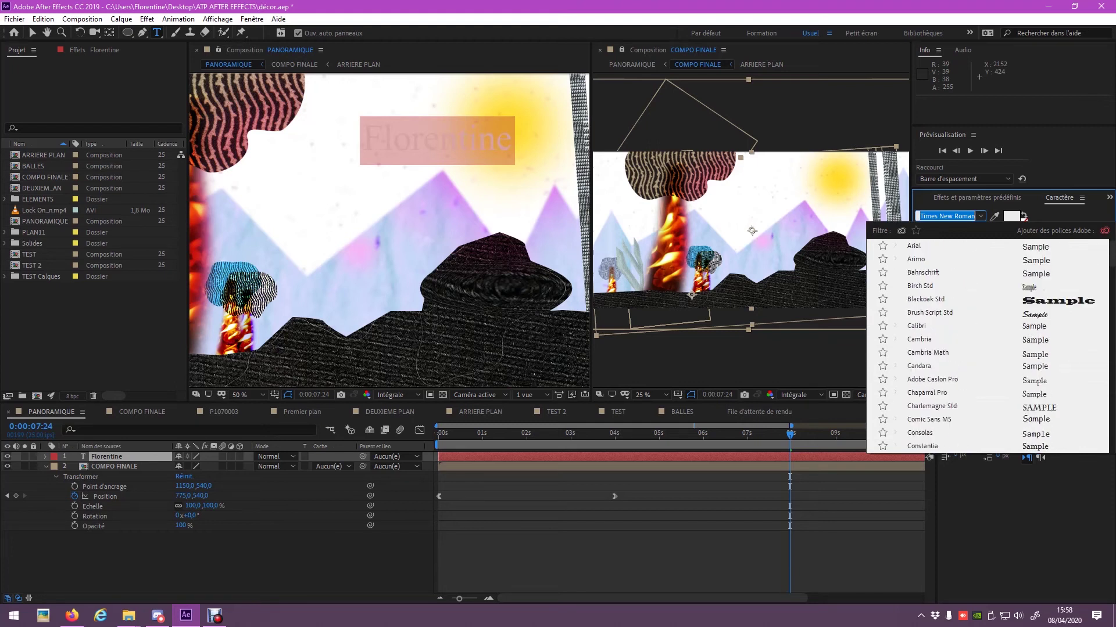
left_click(922, 446)
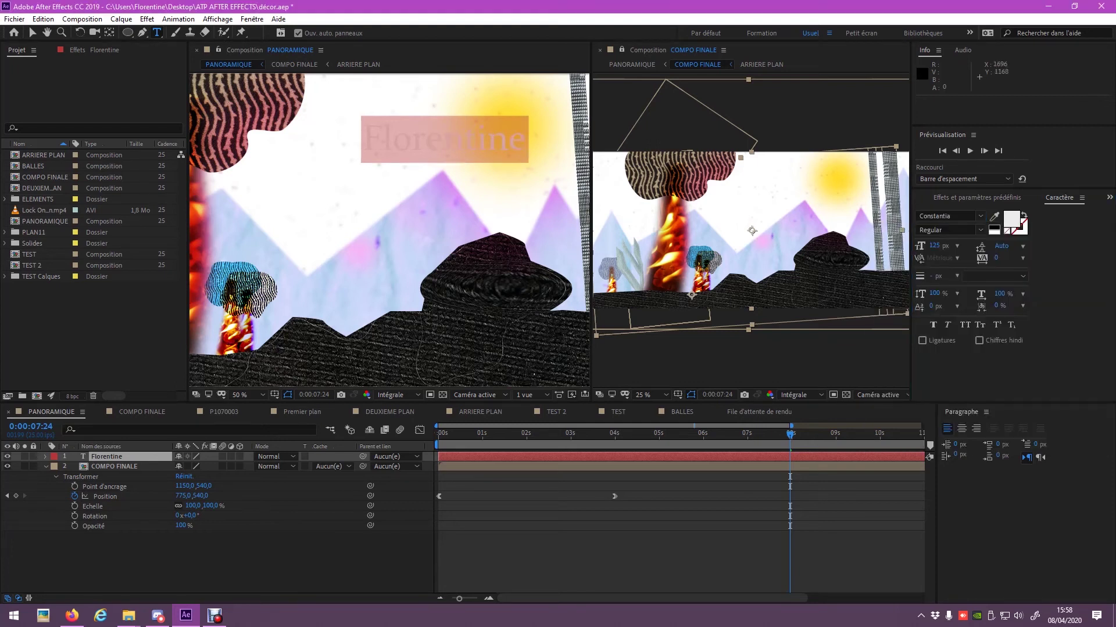
Step: Colour the whole Florentine text red (ff0000), keeping Constantia as the font
left_click(509, 141)
key("ctrl+a")
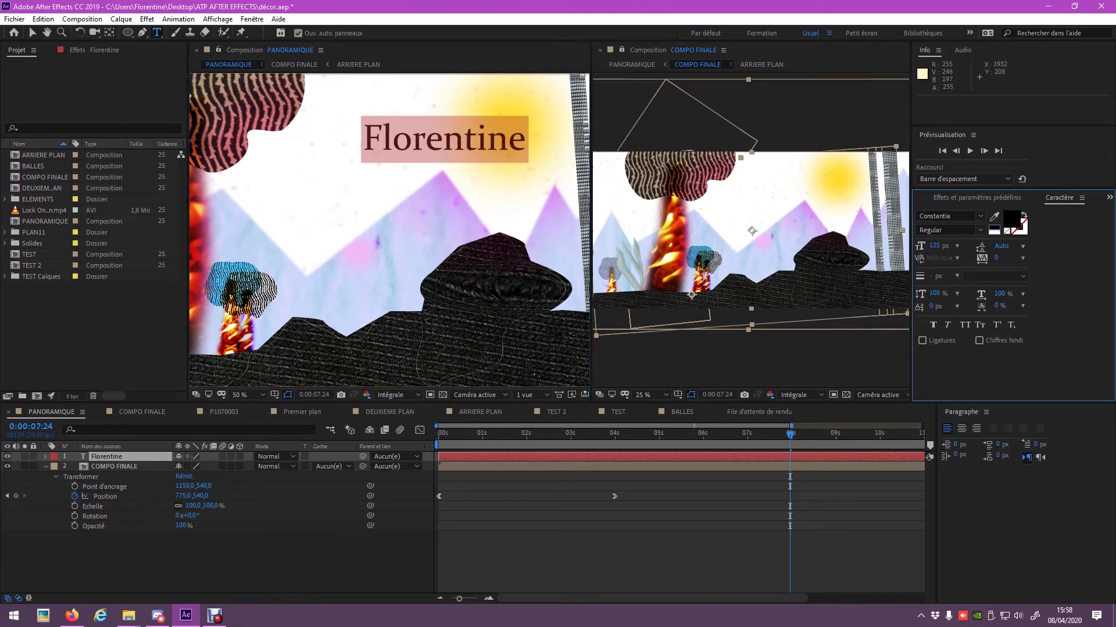
left_click(1011, 219)
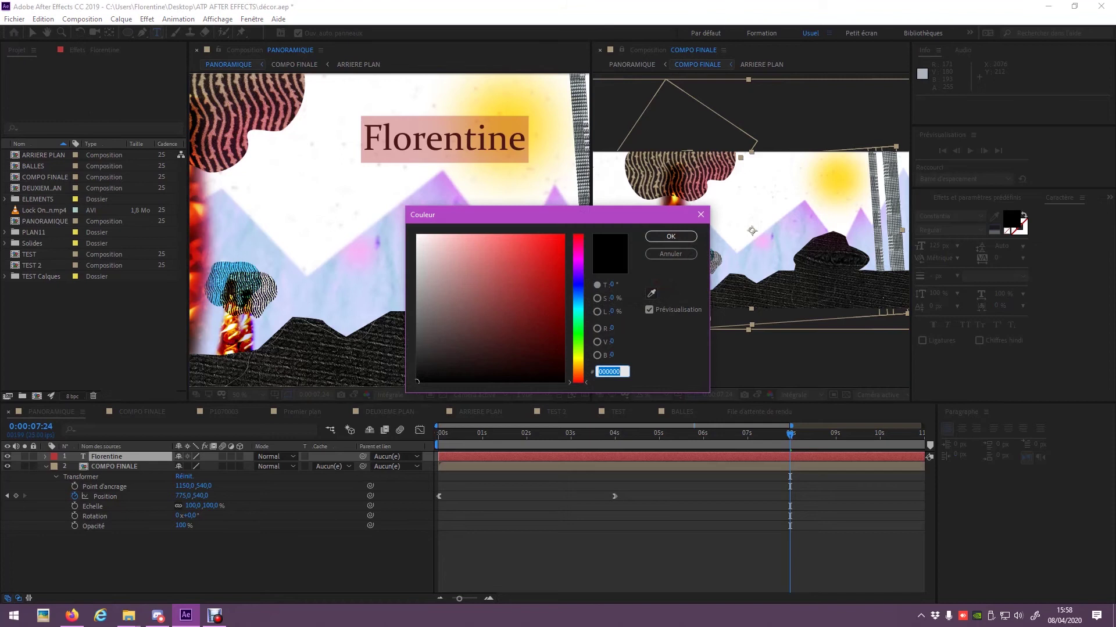
type("ff0000")
key("Return")
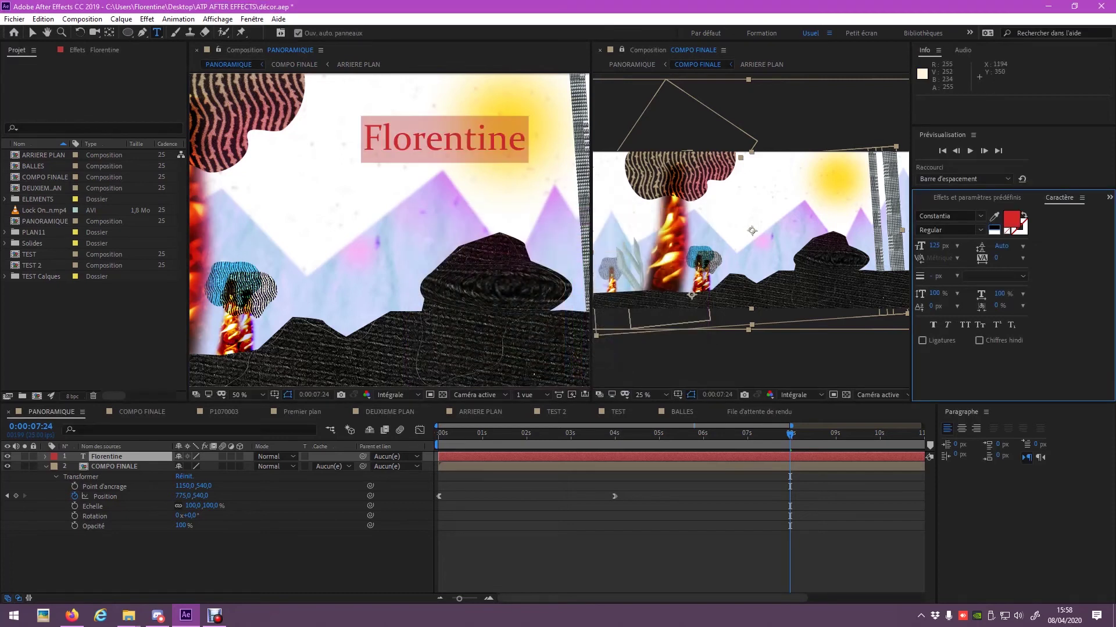
left_click(464, 140)
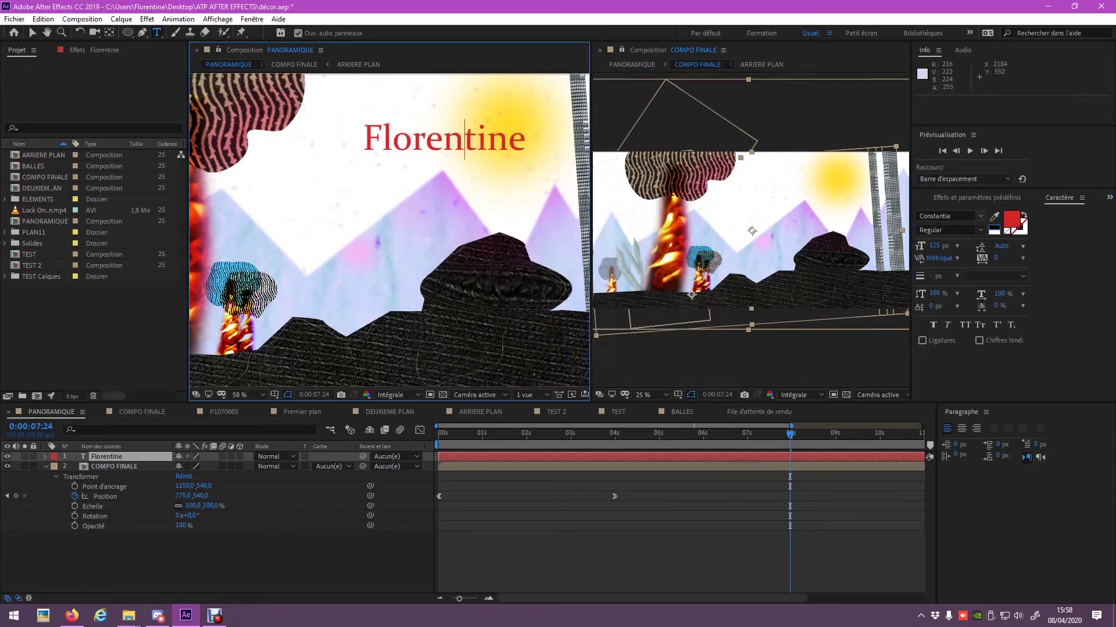
left_click(980, 216)
left_click(980, 216)
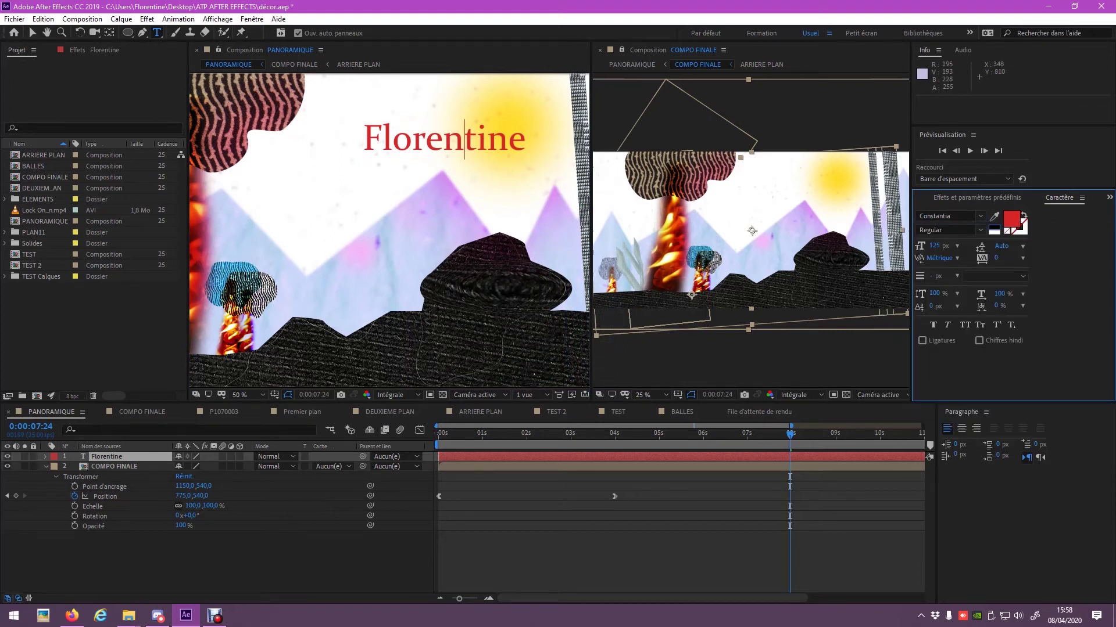
left_click(71, 615)
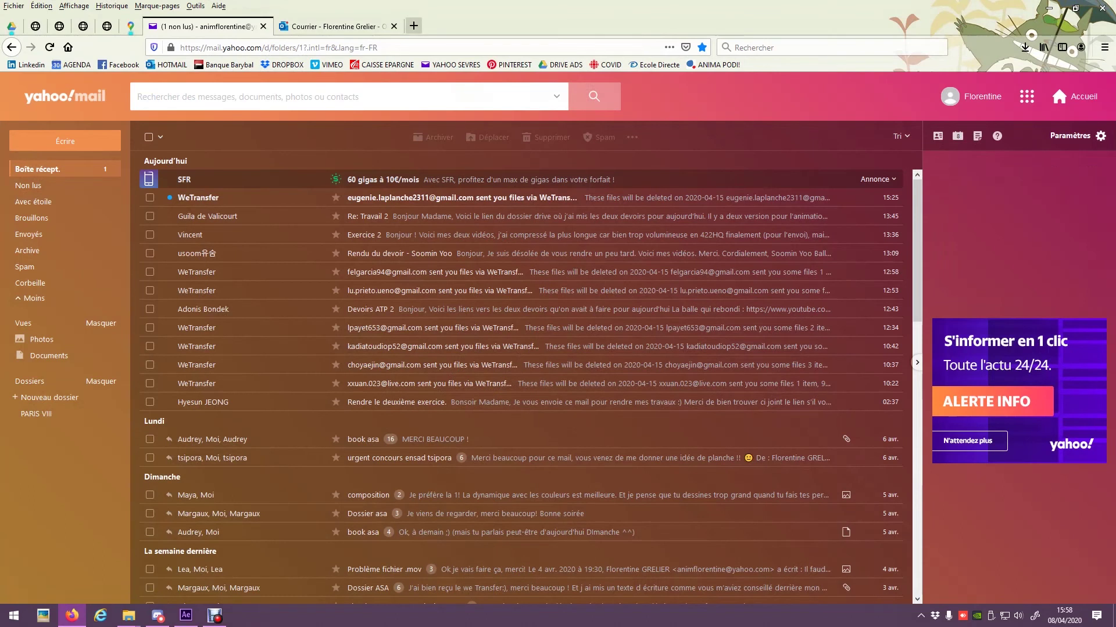
Step: Open dafont.com in a new tab and preview its fonts with the word 'Florentine'
left_click(413, 26)
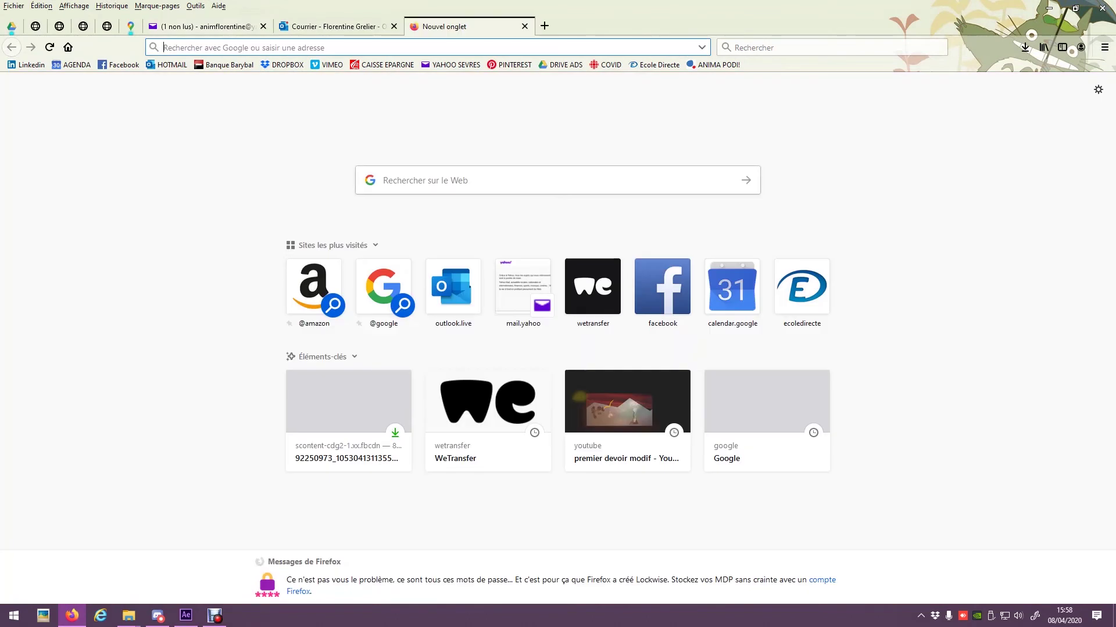
type("dafont")
key("Return")
left_click(183, 194)
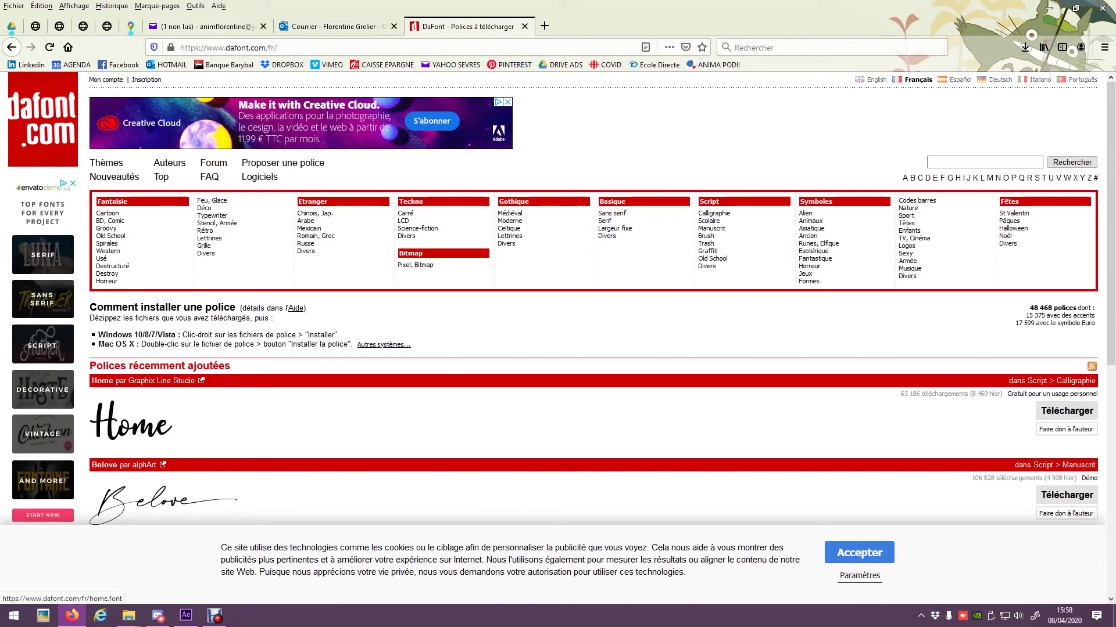
scroll(143, 232, "down", 2)
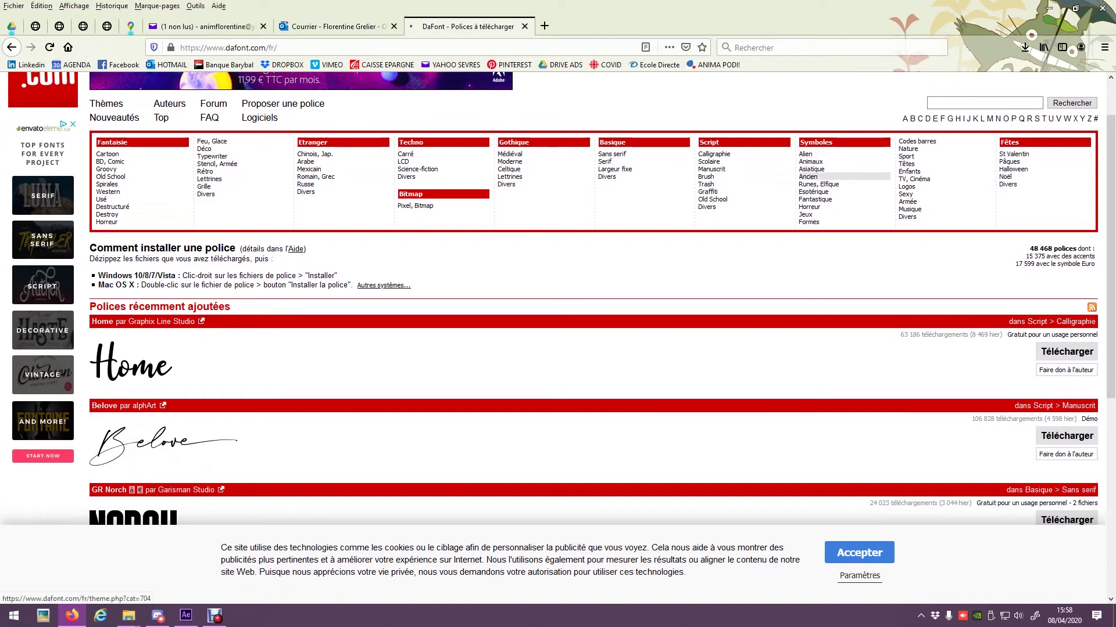
left_click(807, 176)
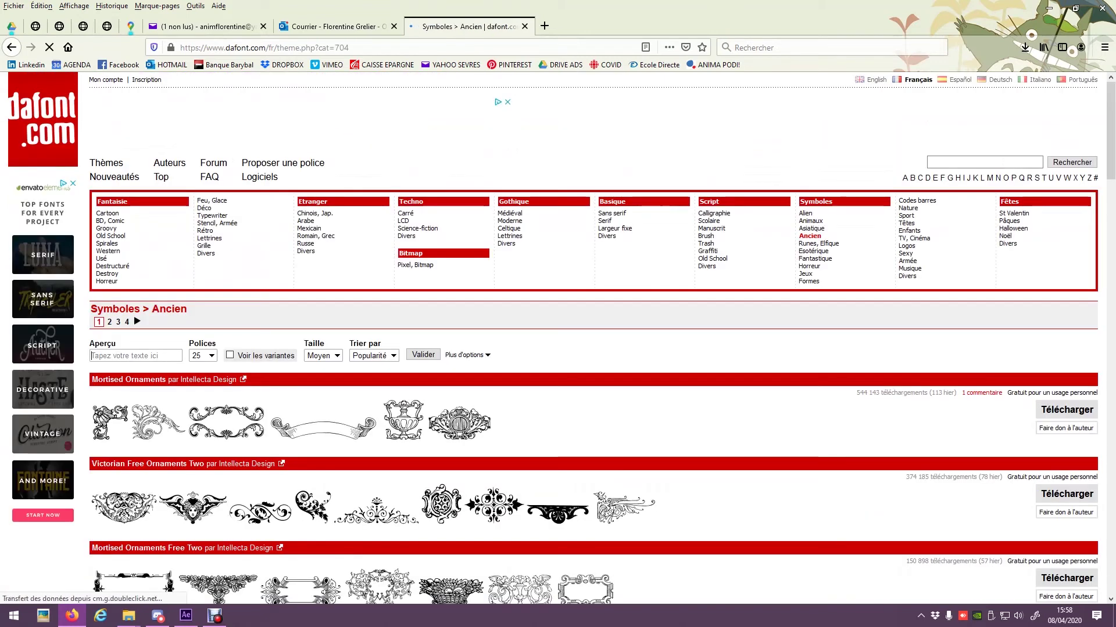
type("Florentine")
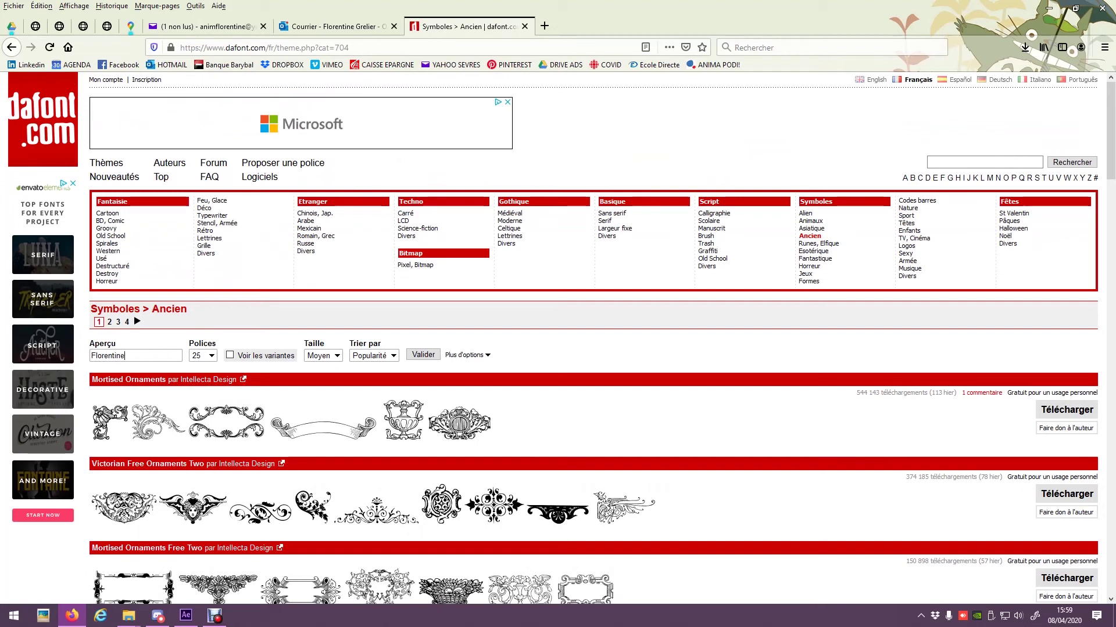
key("Return")
Step: Browse the Asiatique and Gothique > Médiéval categories and open the Sketch Gothic School font page
scroll(581, 337, "down", 7)
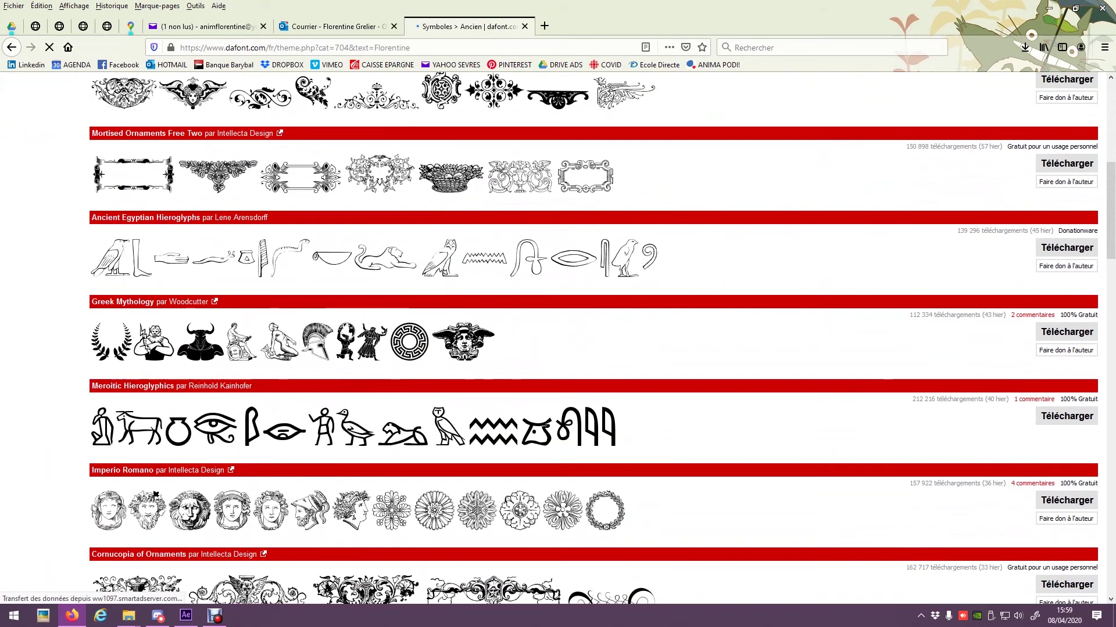
scroll(581, 337, "down", 5)
scroll(581, 337, "down", 5)
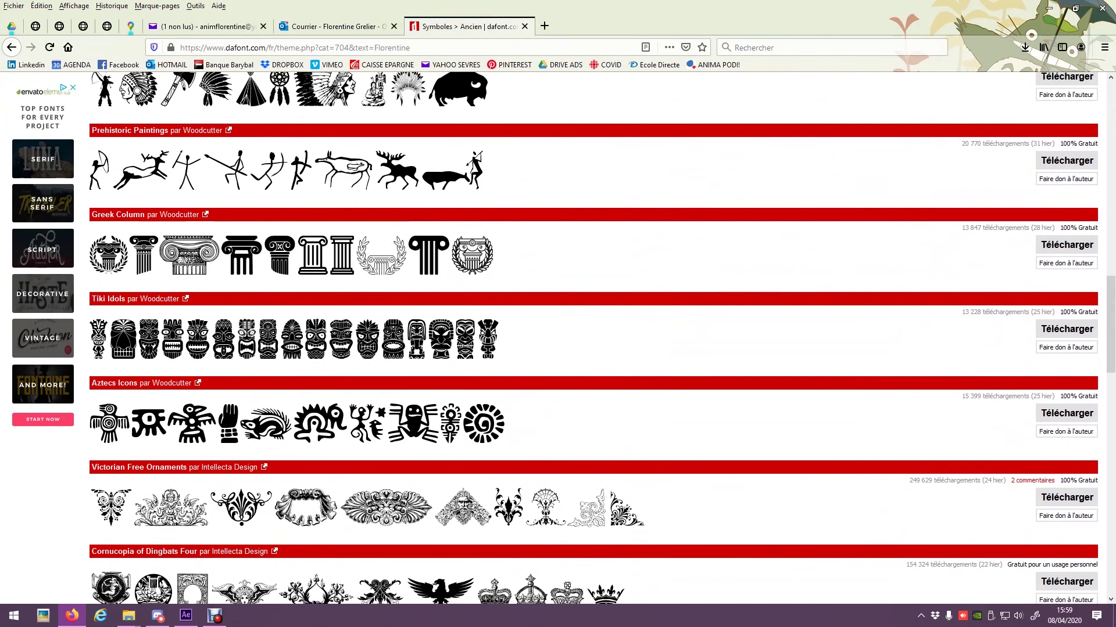
scroll(581, 337, "down", 6)
scroll(581, 337, "up", 18)
scroll(581, 337, "up", 5)
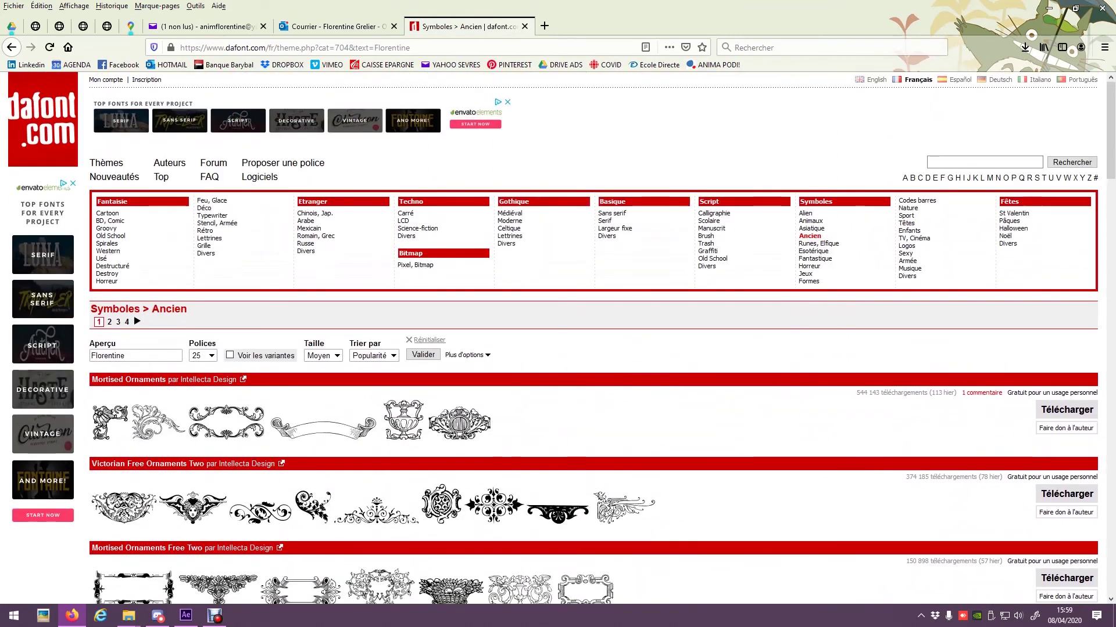
left_click(813, 229)
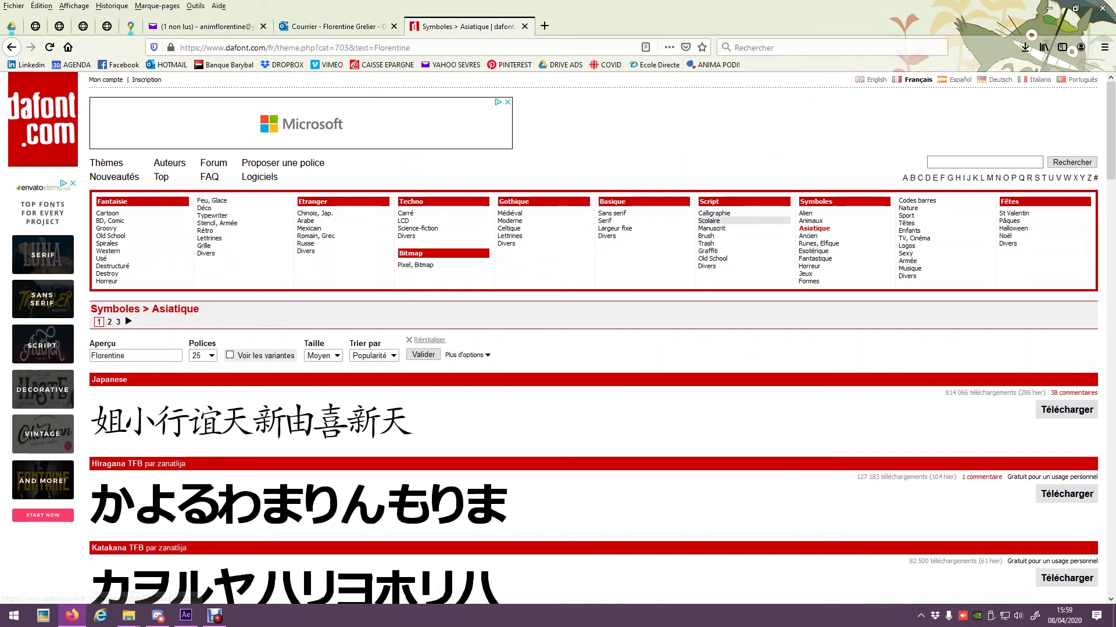
left_click(512, 213)
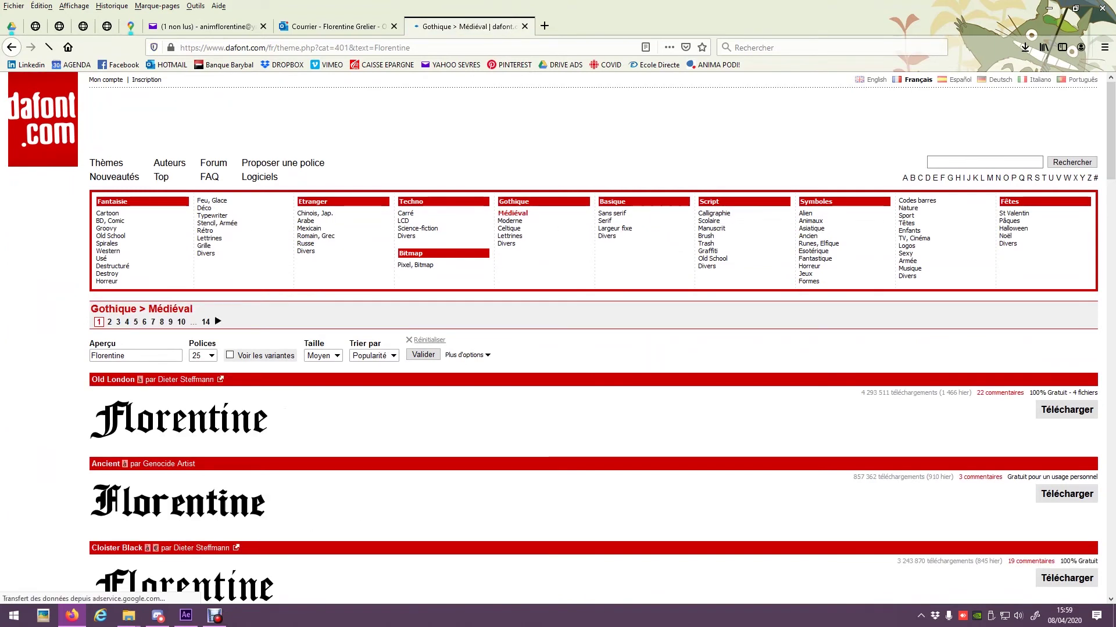
scroll(593, 337, "down", 2)
scroll(593, 337, "down", 4)
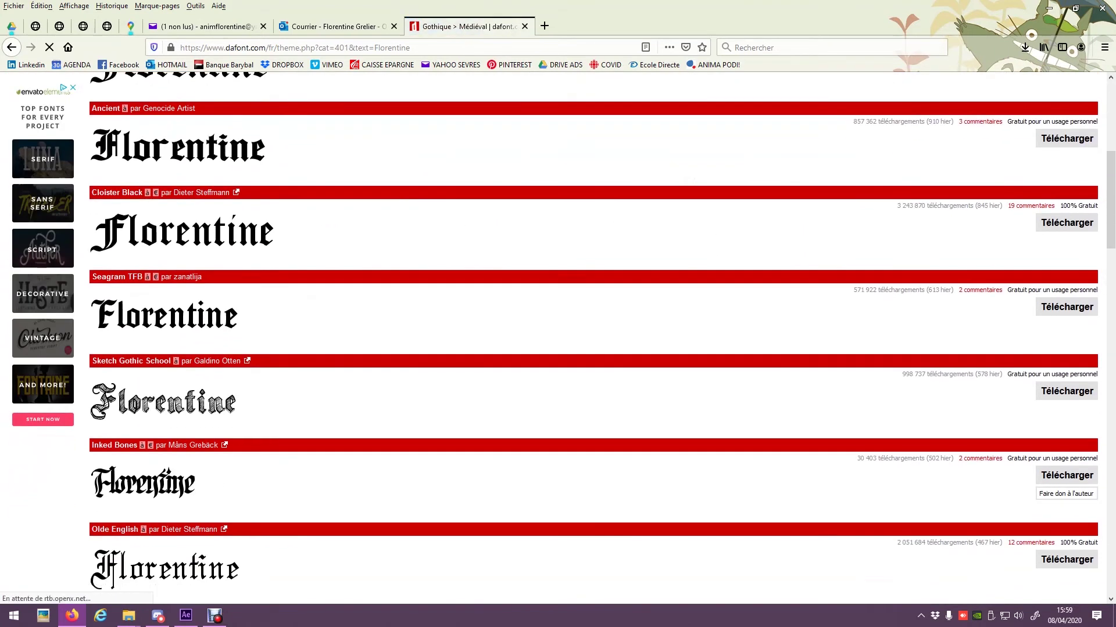
scroll(593, 337, "down", 5)
scroll(593, 337, "up", 4)
left_click(162, 343)
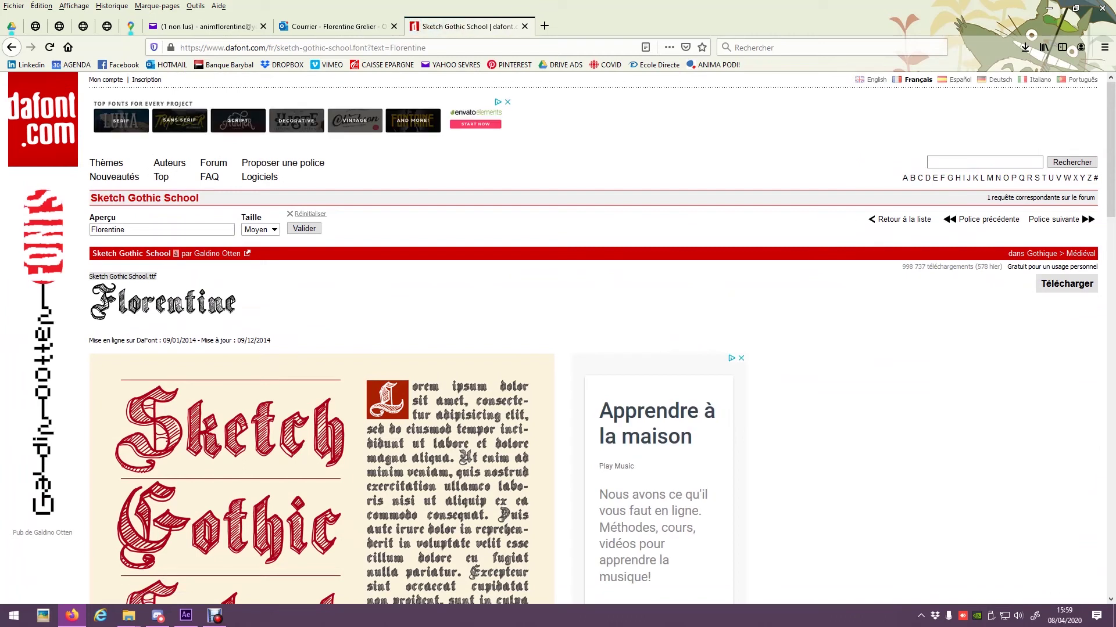
left_click(186, 615)
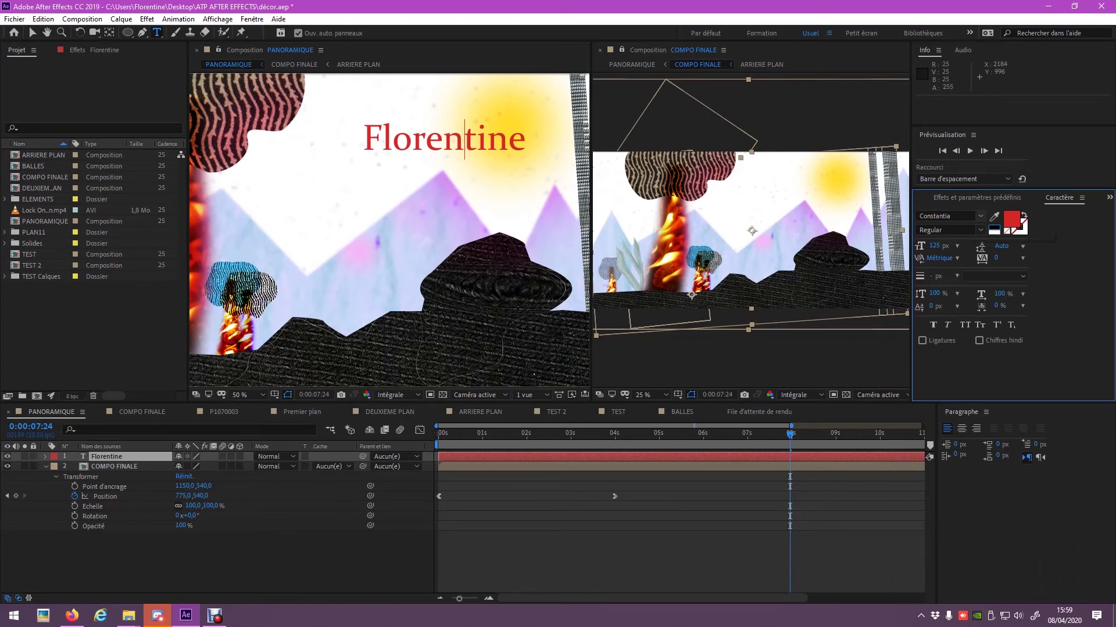
Step: Read the latest Discord messages recommending Google Fonts, then start a search in a new Firefox tab
left_click(157, 615)
scroll(575, 314, "down", 5)
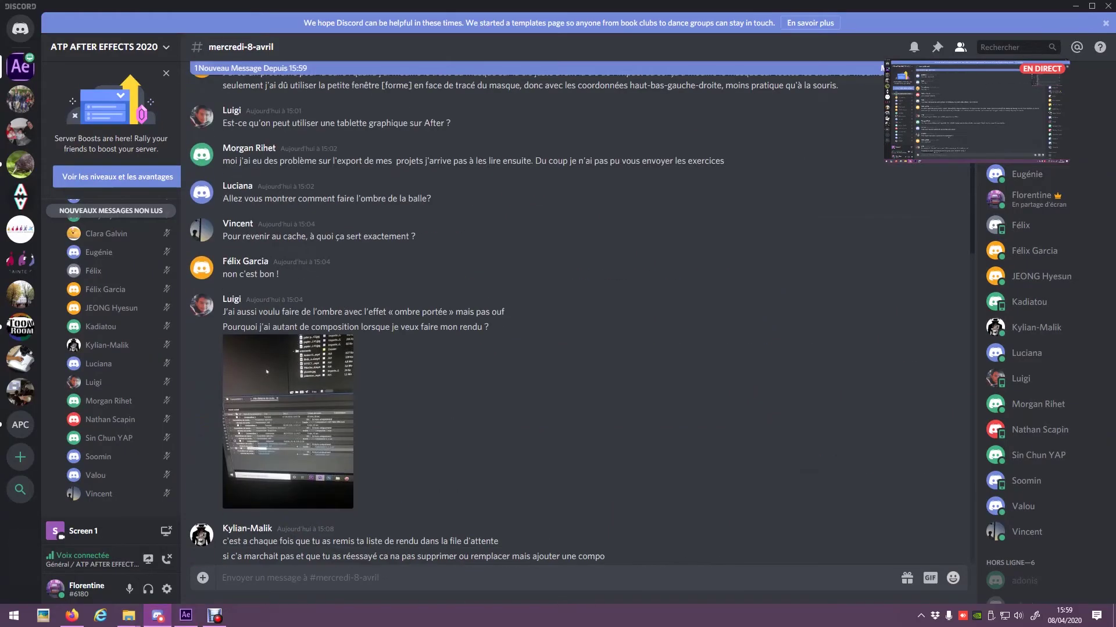
scroll(575, 314, "down", 5)
scroll(93, 291, "up", 4)
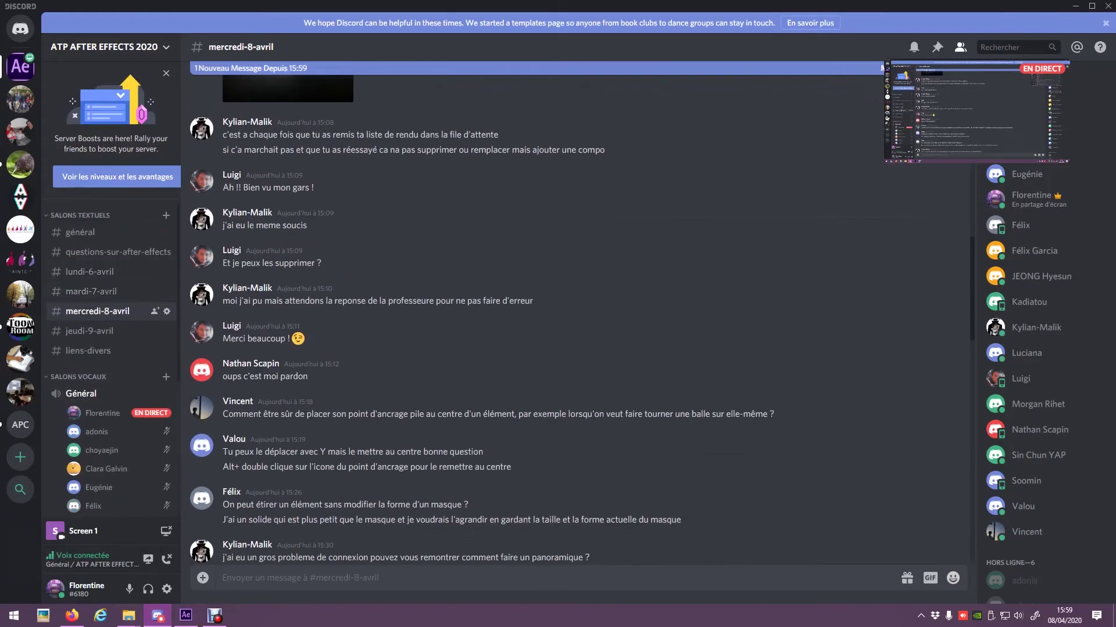
scroll(575, 314, "down", 7)
scroll(576, 314, "down", 6)
scroll(575, 314, "down", 3)
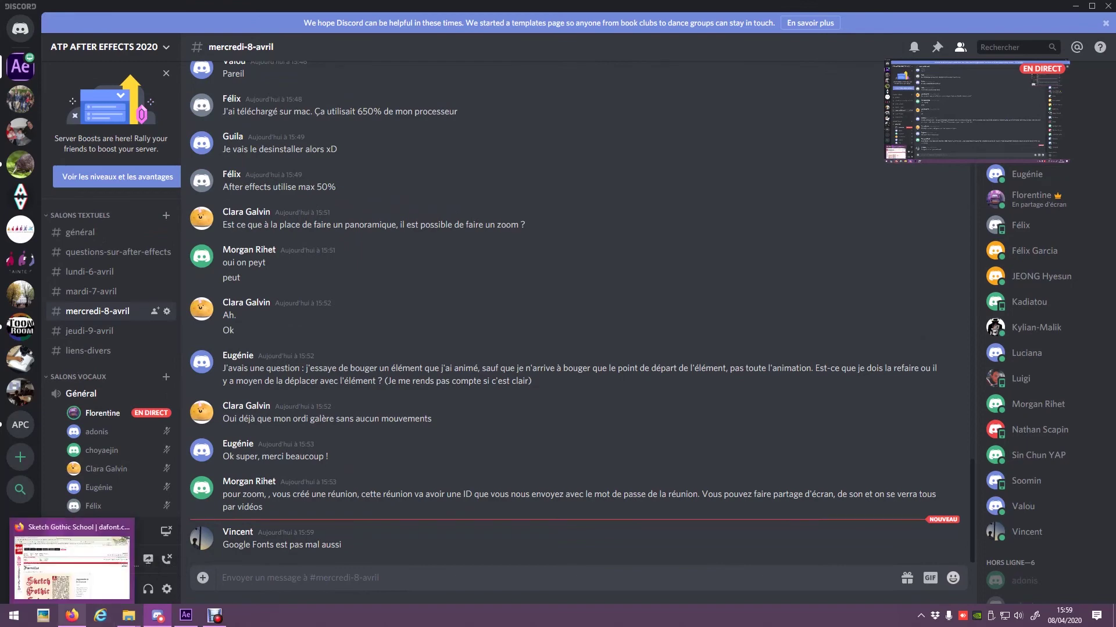
left_click(71, 616)
key("ctrl+t")
left_click(831, 47)
Step: Search 'google fonts', open the Google Fonts site and scroll through its font catalogue
type("google fonts")
key("Return")
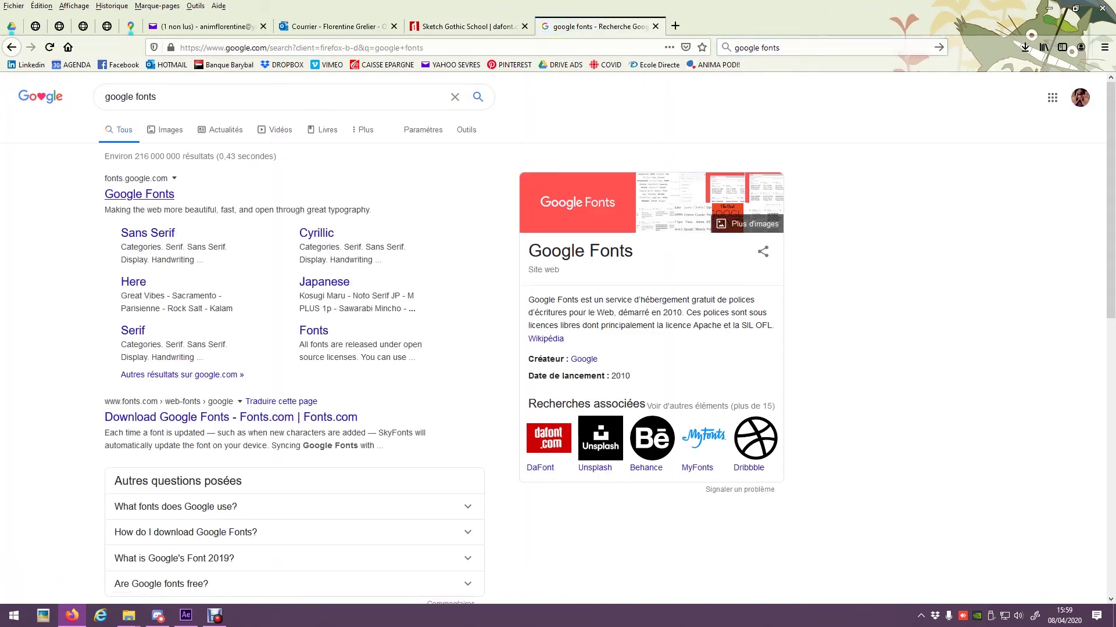
left_click(139, 194)
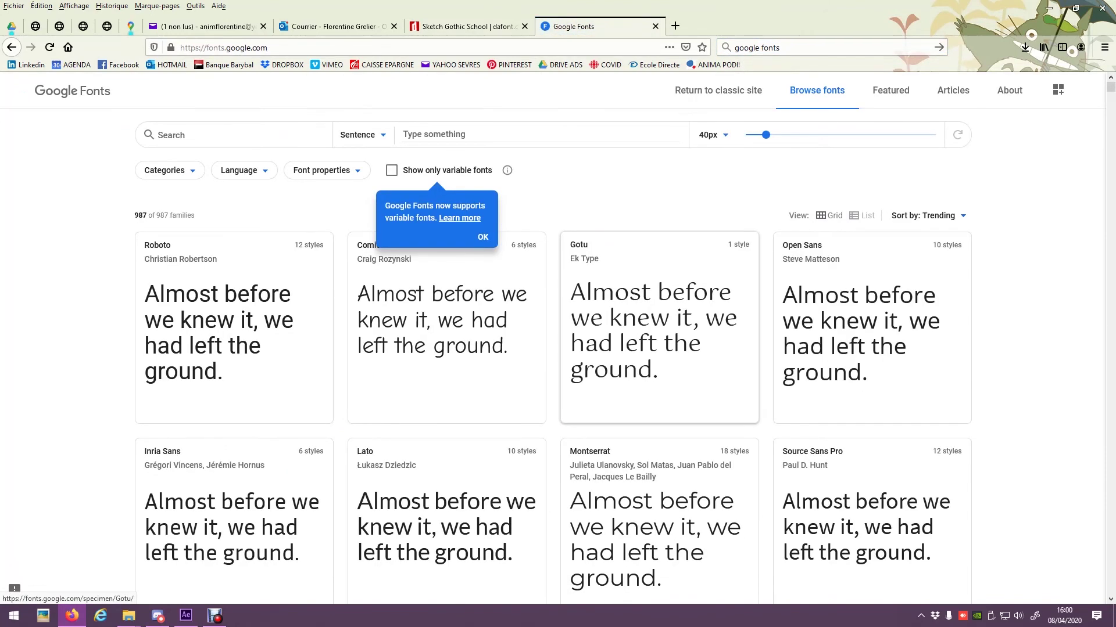
scroll(657, 406, "down", 5)
scroll(656, 418, "up", 1)
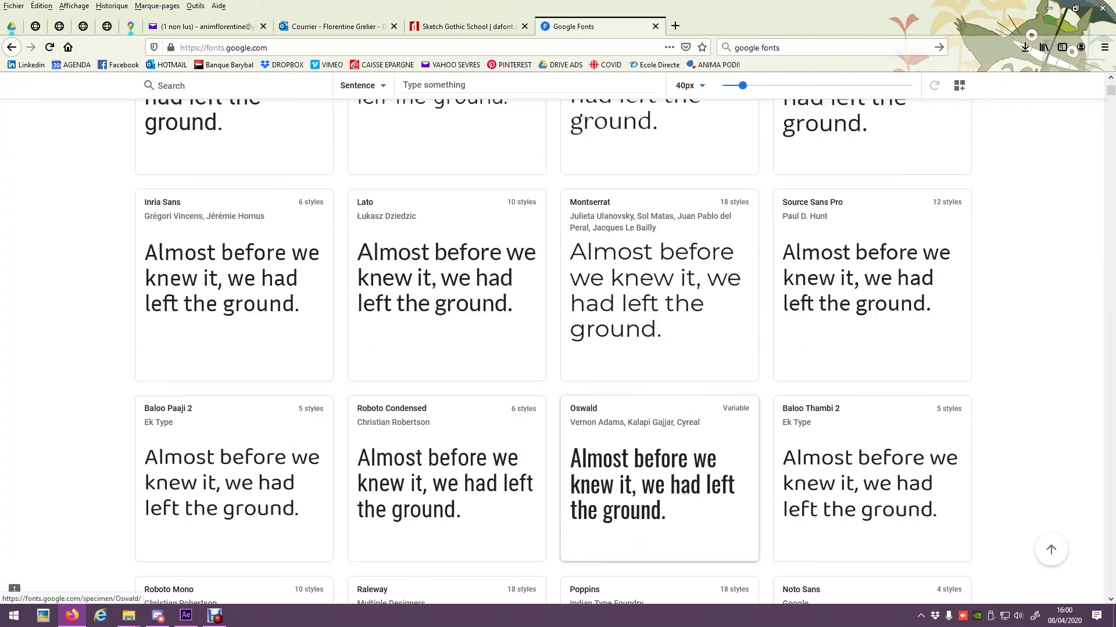
scroll(657, 412, "up", 4)
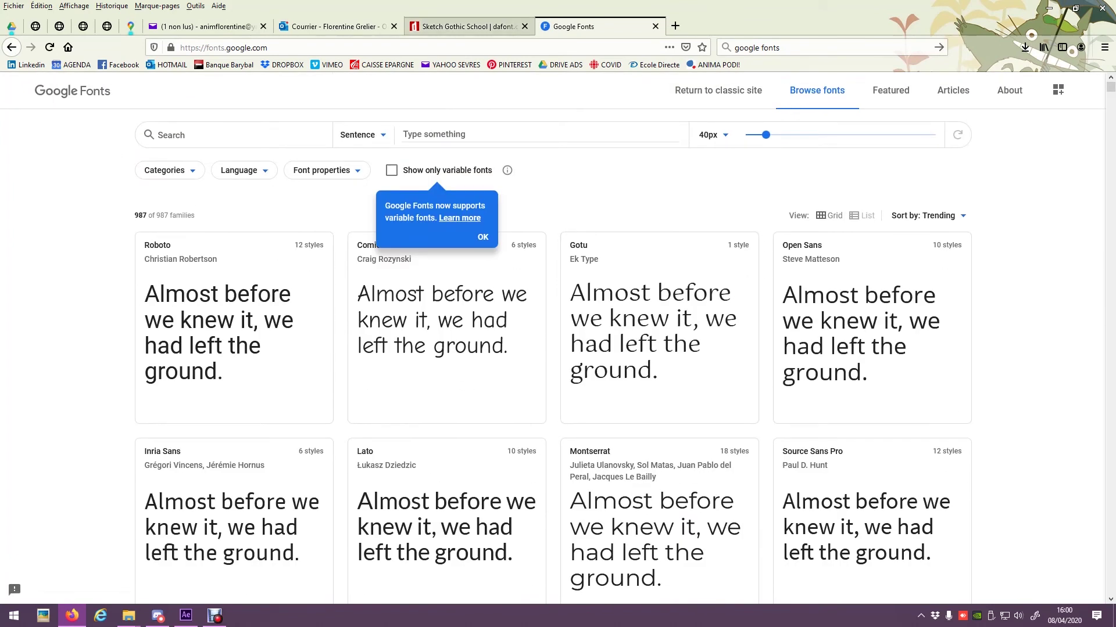
left_click(482, 26)
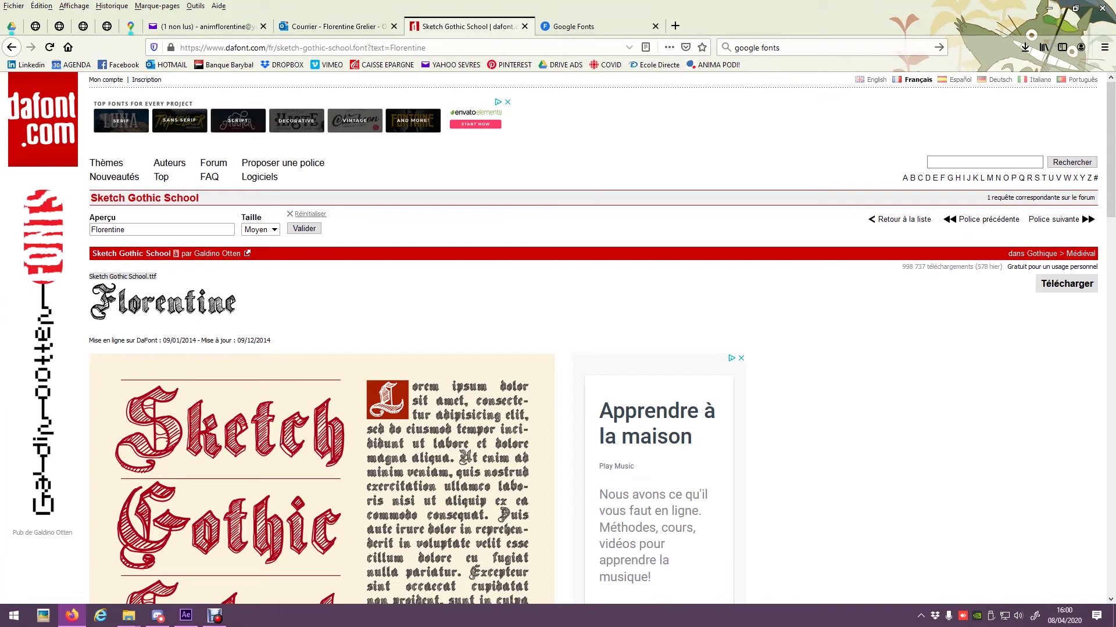
left_click(186, 615)
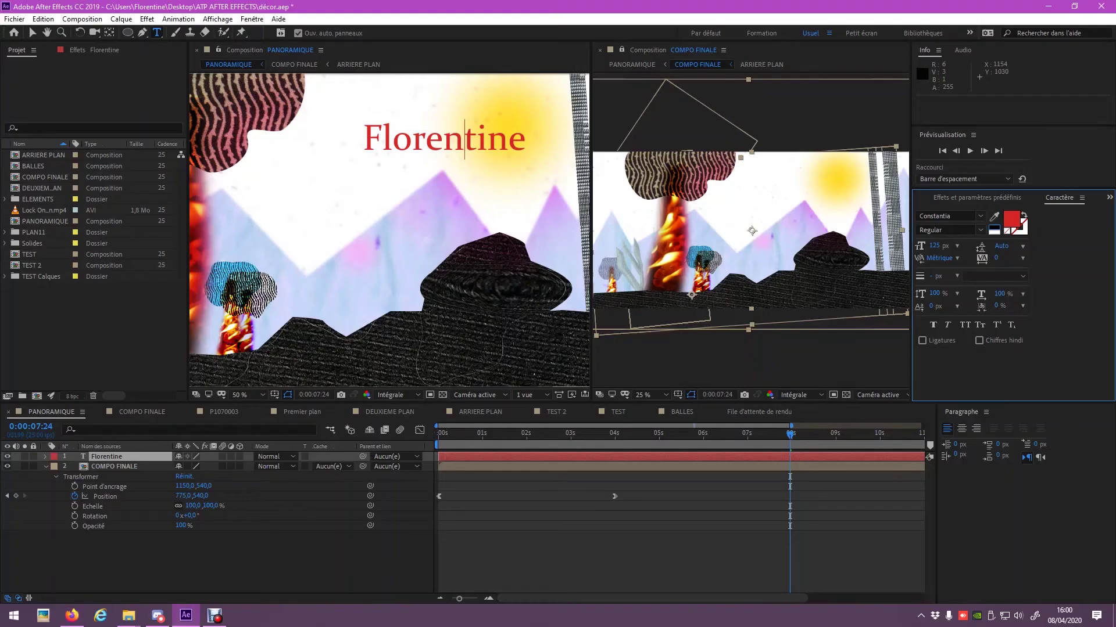
Step: Change the whole Florentine title's font to Segoe Print and exit text editing
key("ctrl+a")
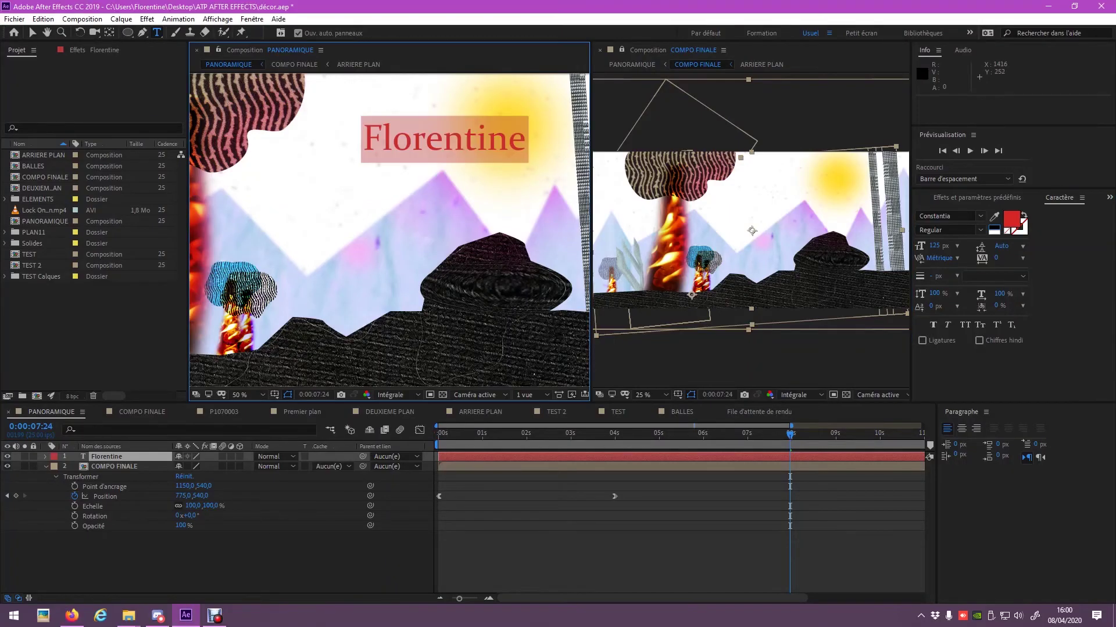
left_click(981, 216)
scroll(988, 346, "down", 2)
scroll(987, 347, "down", 3)
scroll(988, 347, "down", 2)
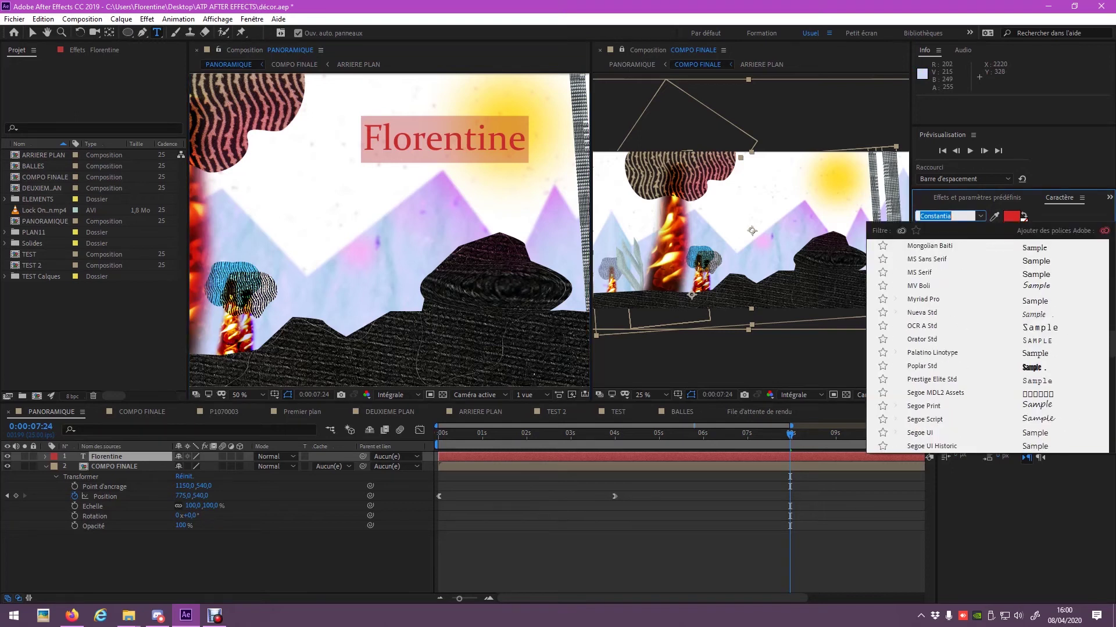
left_click(923, 406)
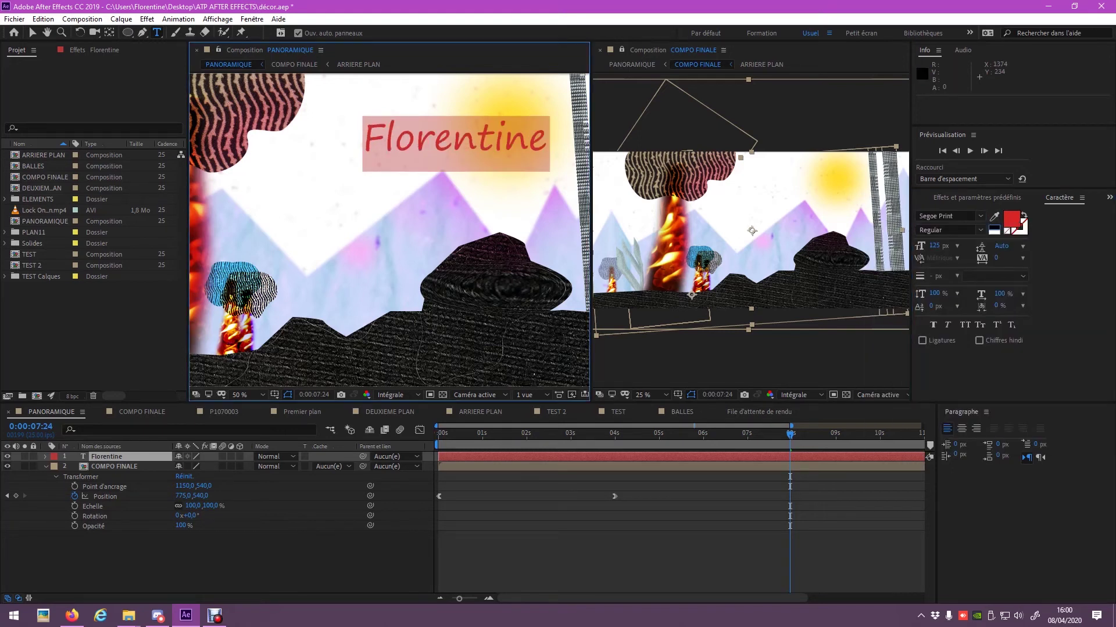
mouse_move(548, 145)
left_mouse_down()
mouse_move(385, 145)
mouse_move(549, 144)
left_mouse_up()
key("Escape")
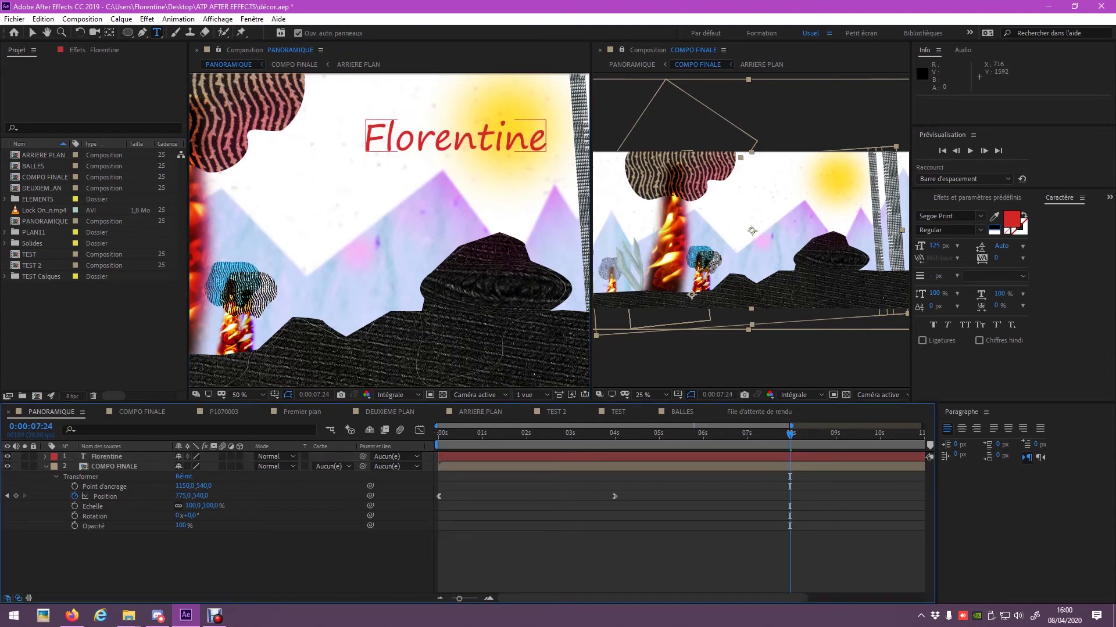
Step: Try Saturation and Exclusion on the Florentine layer, then settle on Lumière vive blending
left_click(274, 457)
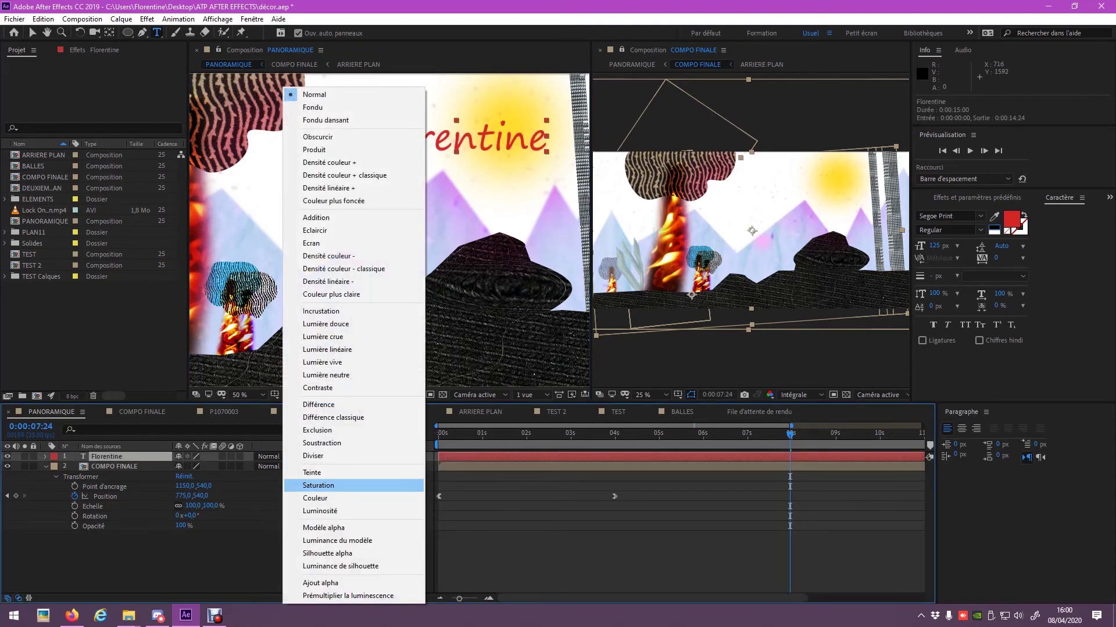
left_click(348, 487)
left_click(274, 457)
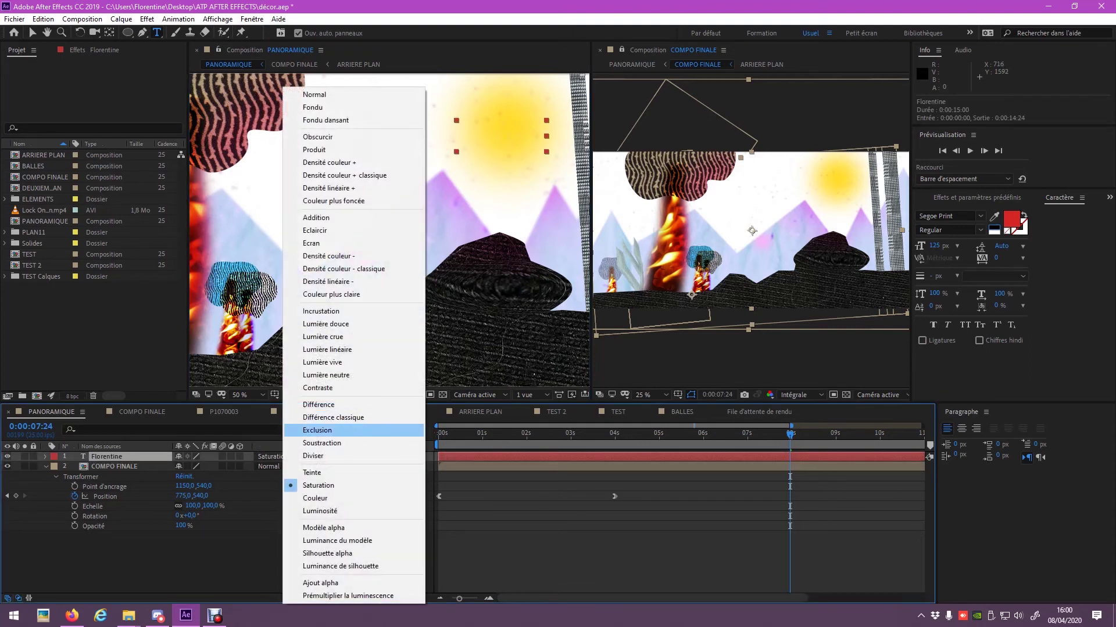
left_click(302, 427)
left_click(274, 457)
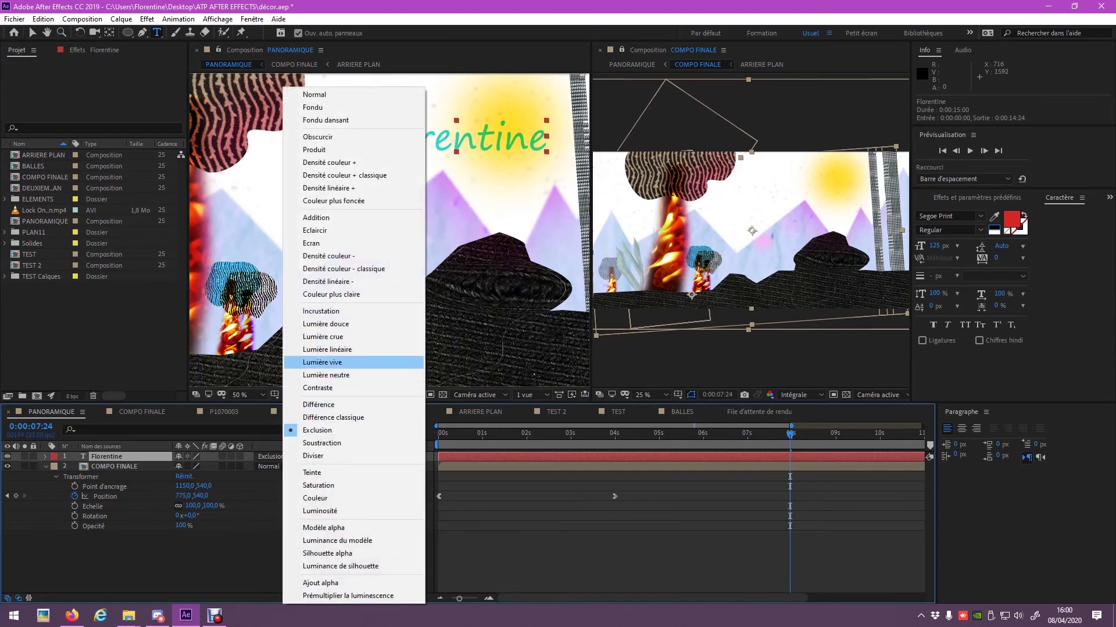
left_click(325, 363)
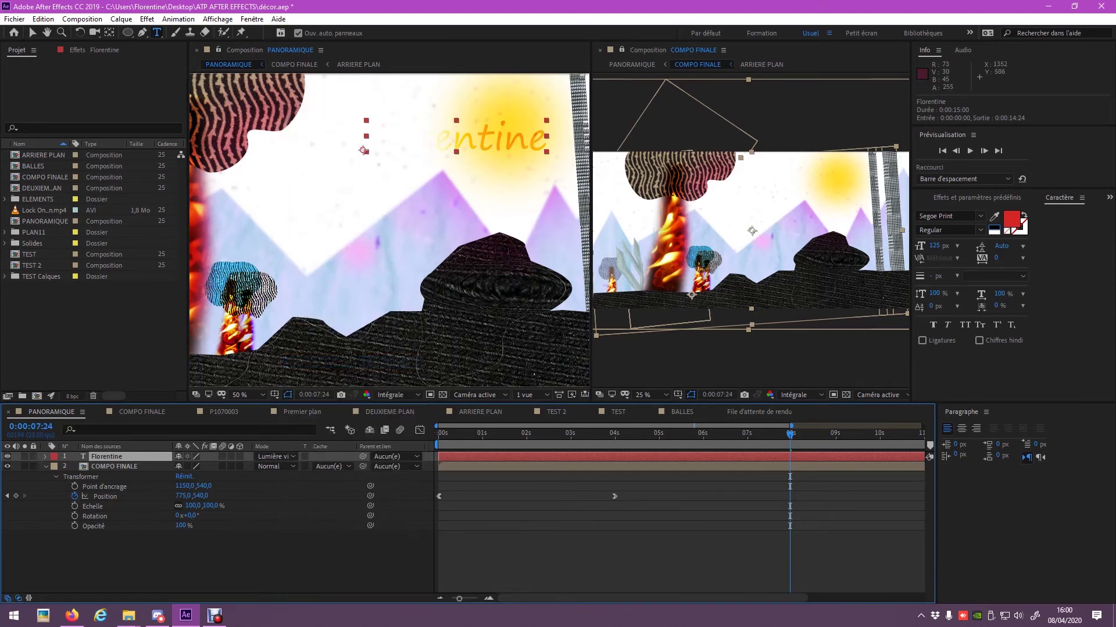
Step: Move the time back to 0:00:07:02, zoom the view out, and reveal the layer's transform properties
key("Page_Up")
key("Page_Up")
key("Page_Up")
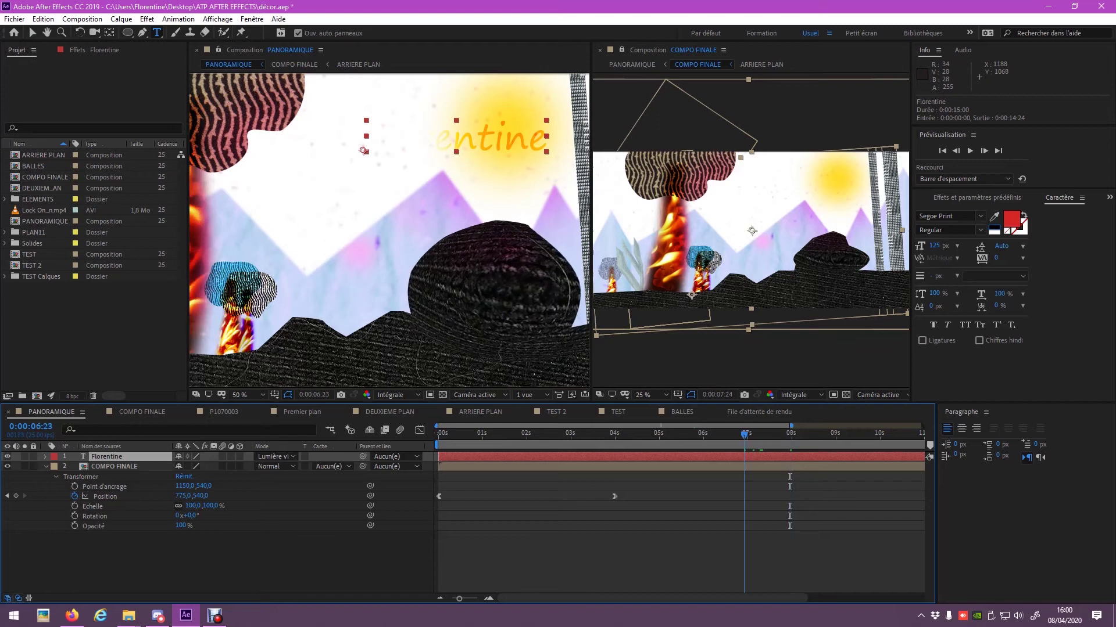
key("comma")
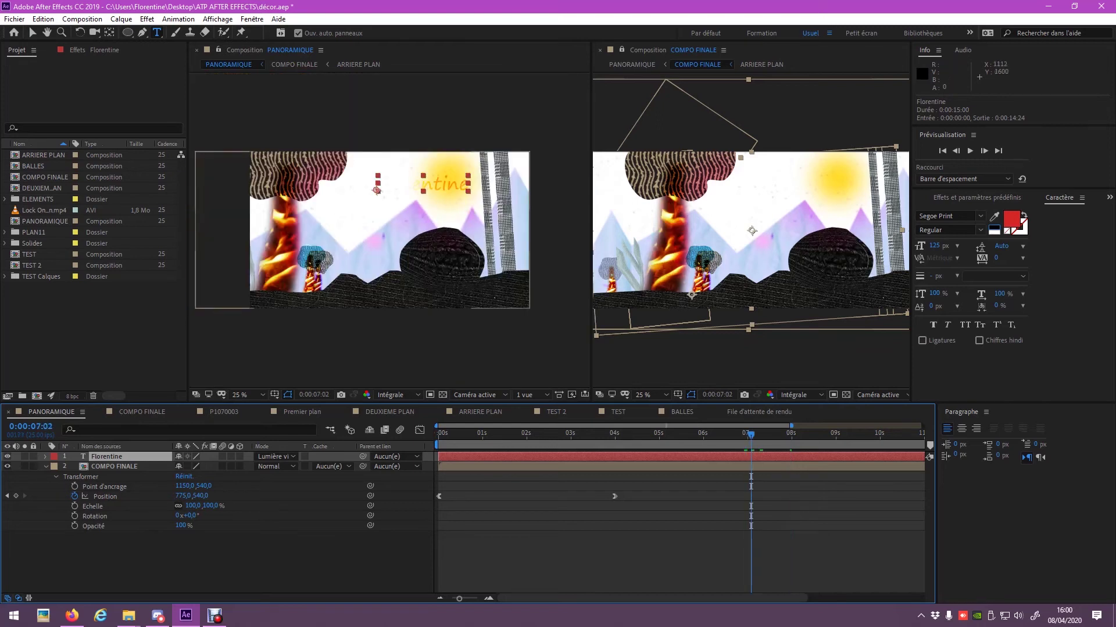
key("ctrl+Right")
key("ctrl+Right")
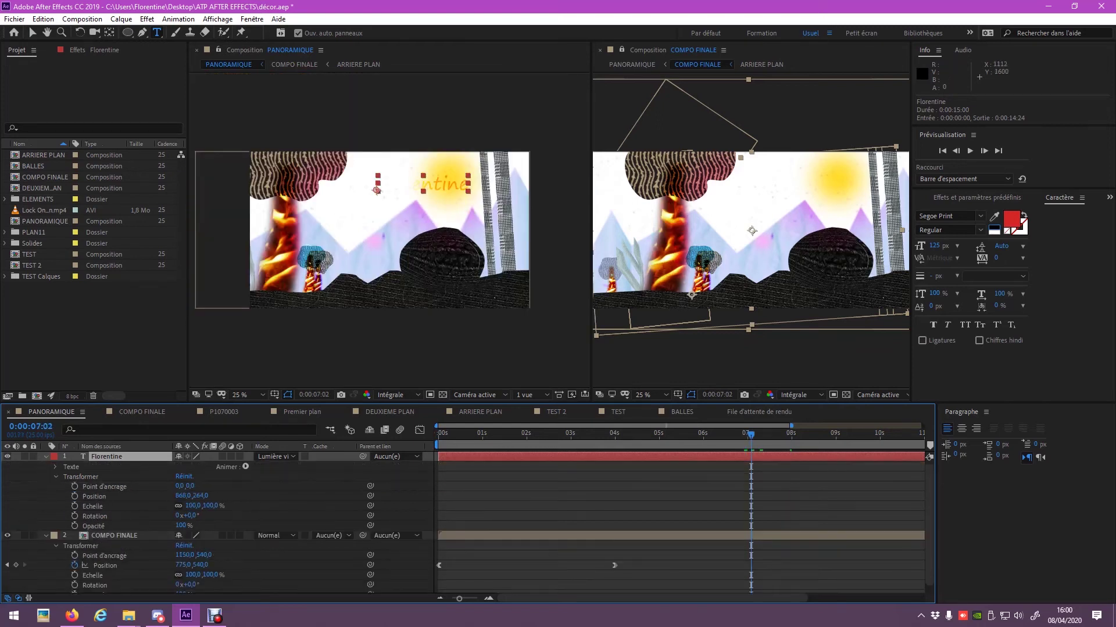
Step: Keyframe the Florentine text's position so it slides in from the left starting at 6 seconds
left_click(703, 433)
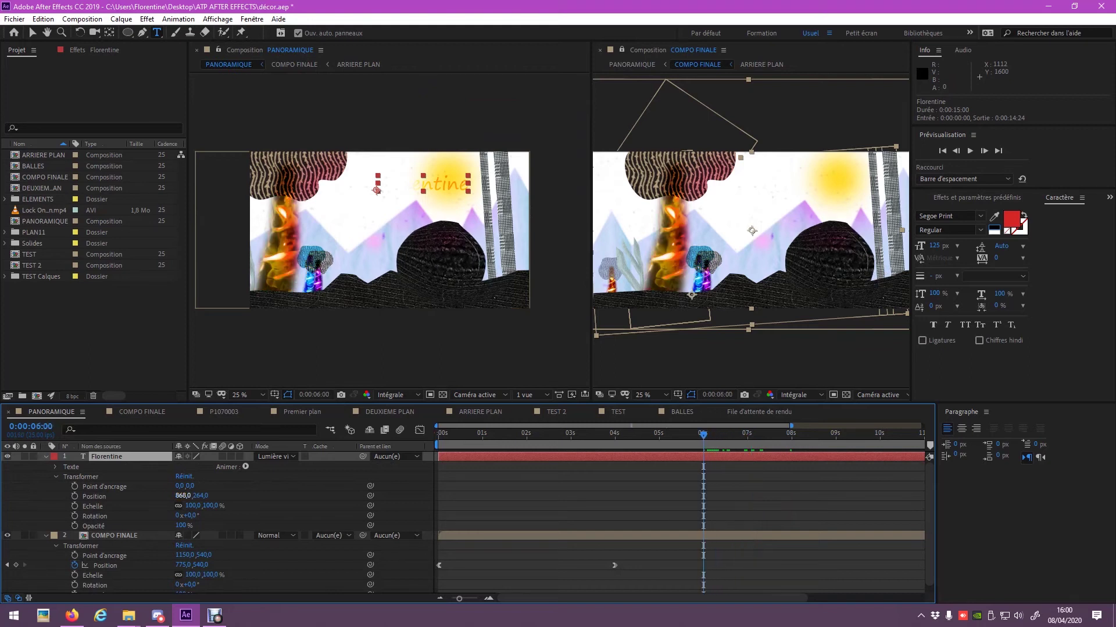
left_click_drag(183, 495, 145, 495)
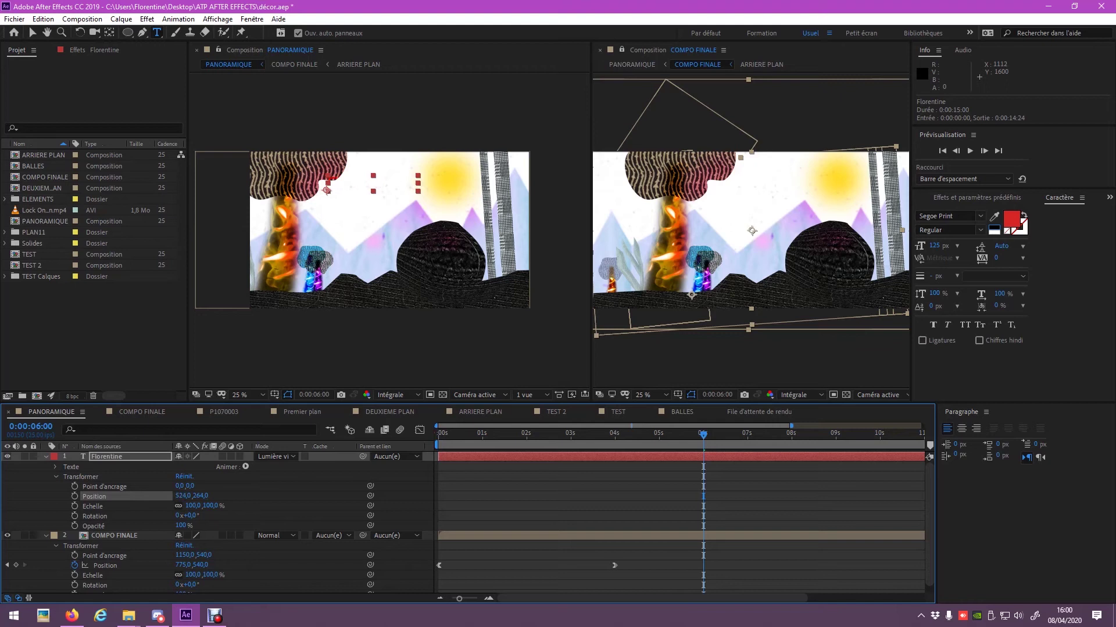
left_click_drag(192, 496, 145, 495)
key("alt+shift+p")
left_click(818, 433)
left_click_drag(183, 496, 302, 496)
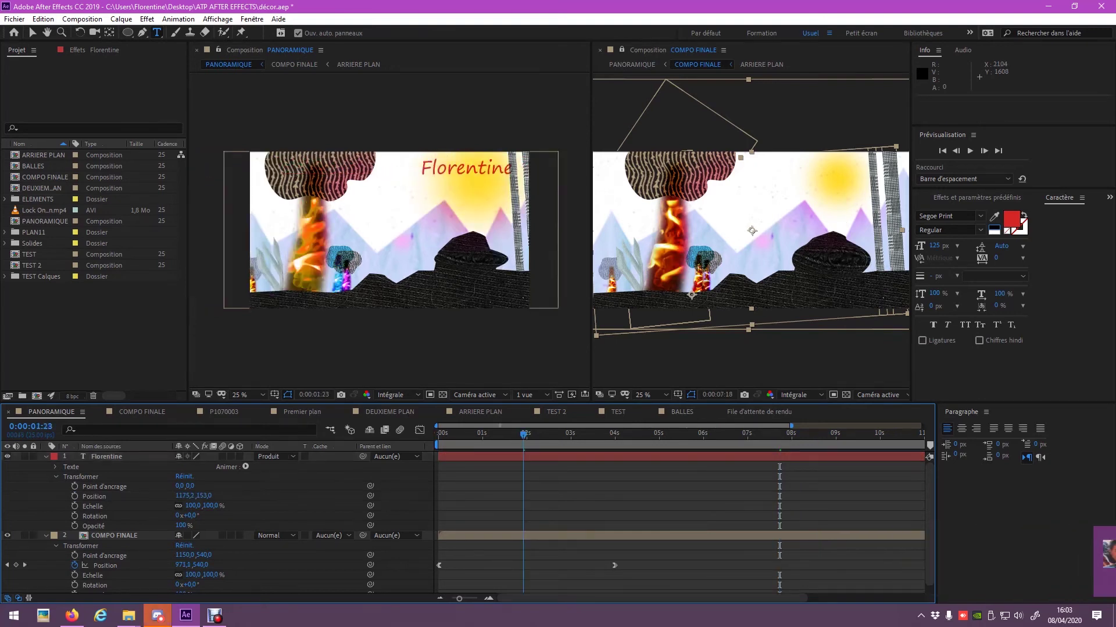
Step: Step the time back two frames and expand the Florentine layer's Texte group
key("Page_Up")
key("Page_Up")
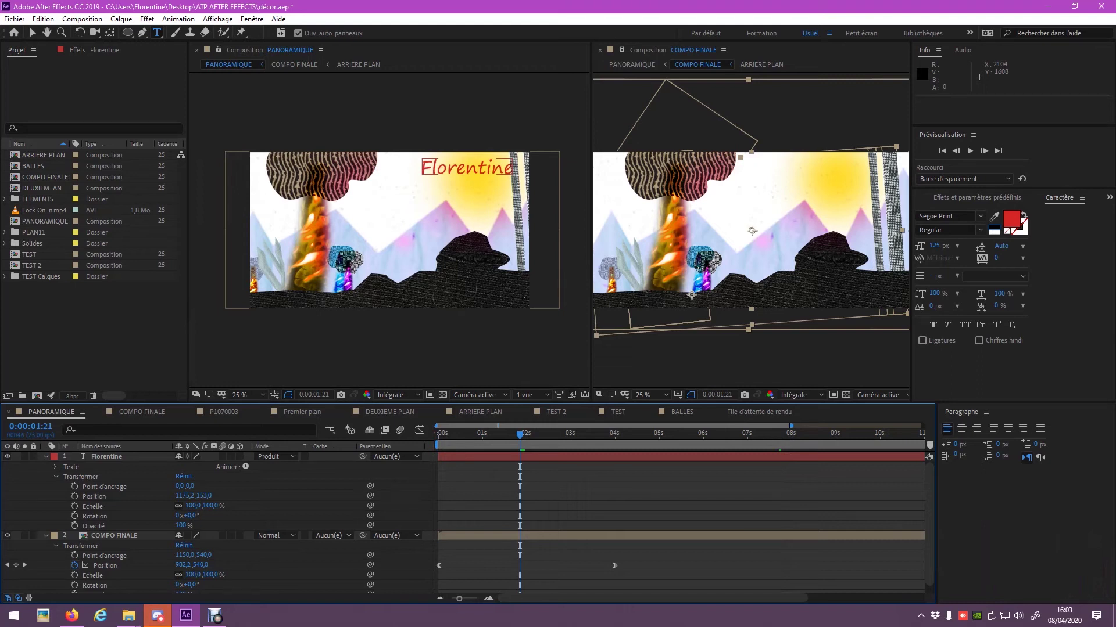
left_click(56, 467)
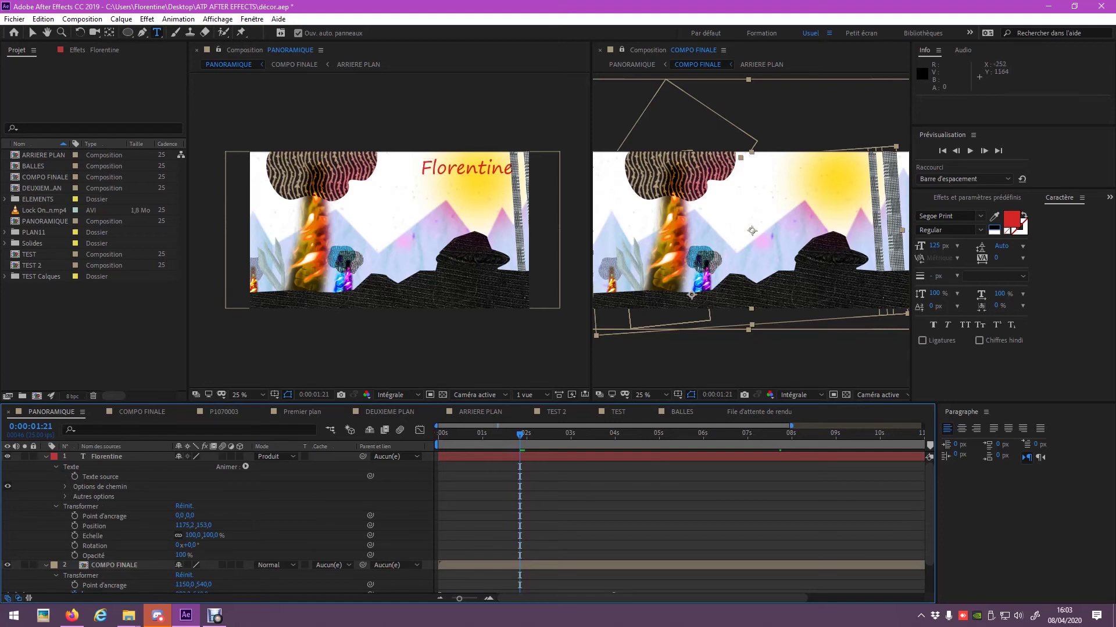
key("g")
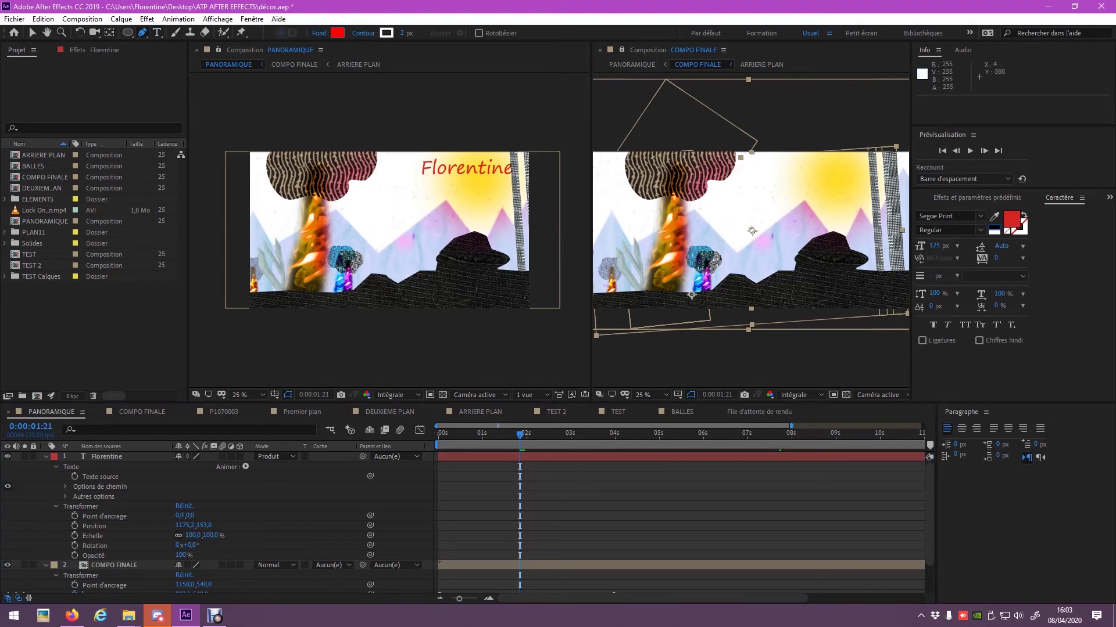
left_click(250, 207)
left_click(336, 208)
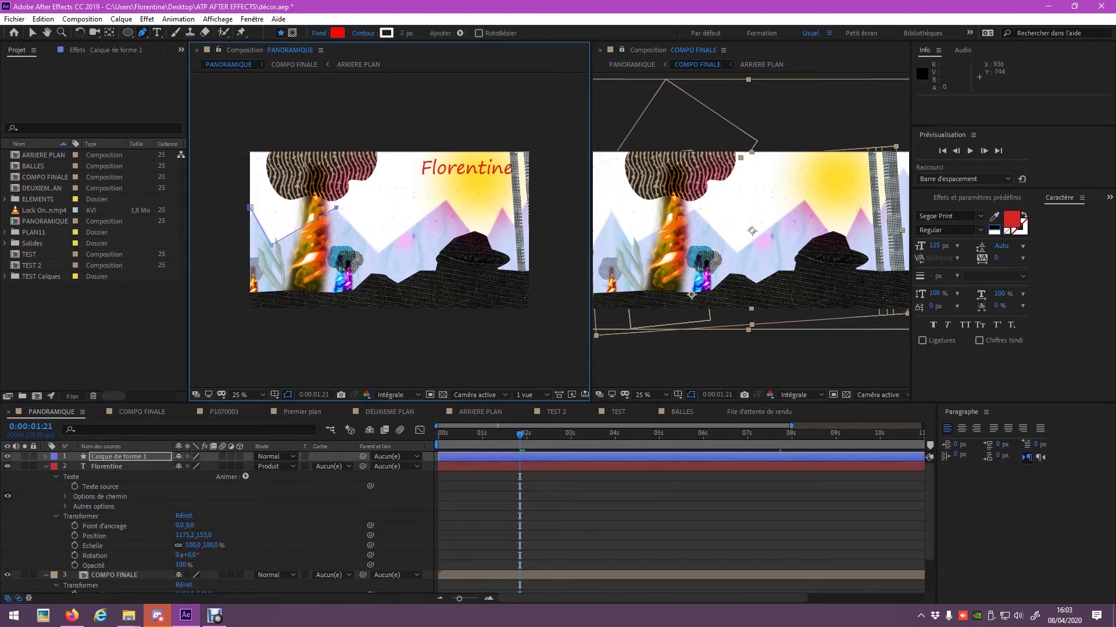
left_click(379, 252)
left_click(446, 200)
left_click(481, 250)
left_click(500, 207)
left_click(543, 187)
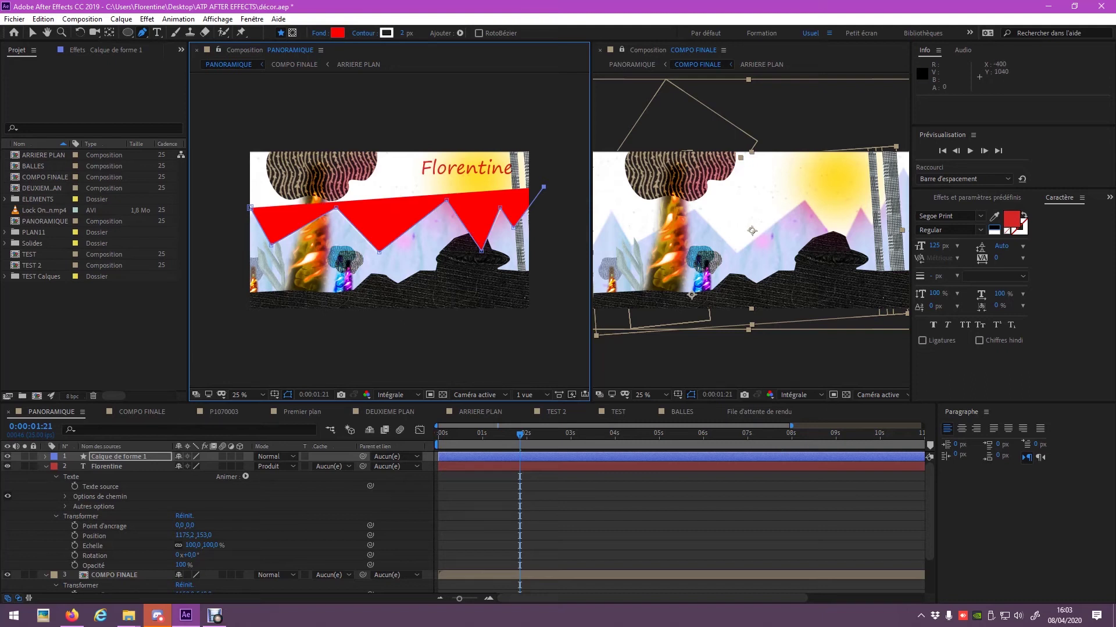
left_click(119, 457)
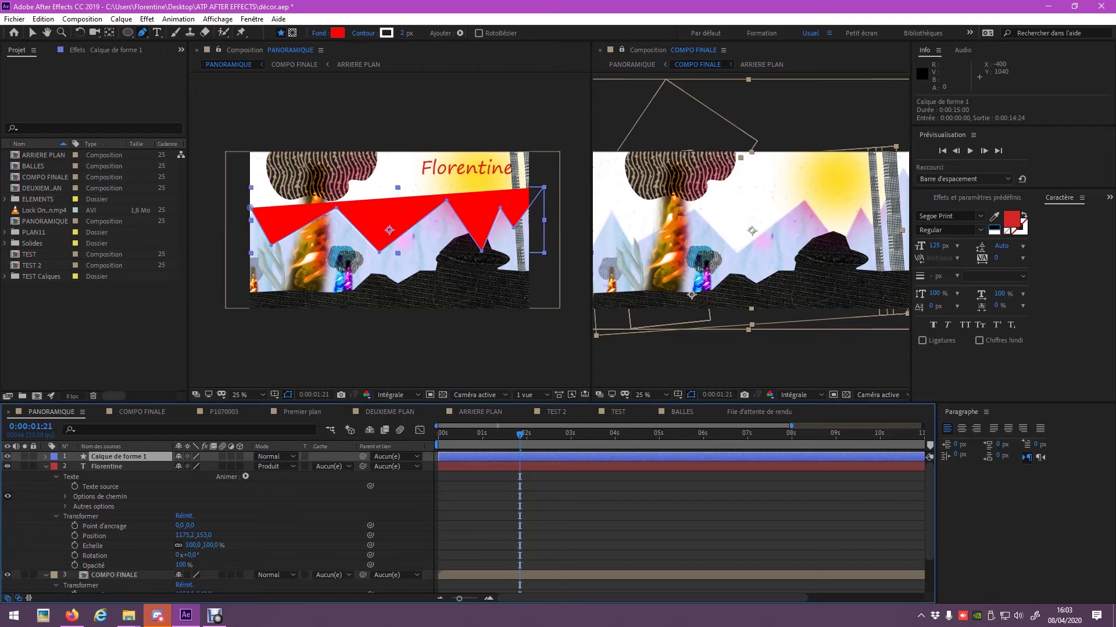
Step: Delete the red zigzag shape layer and draw a seven-point zigzag mask over the mountain peaks
key("Delete")
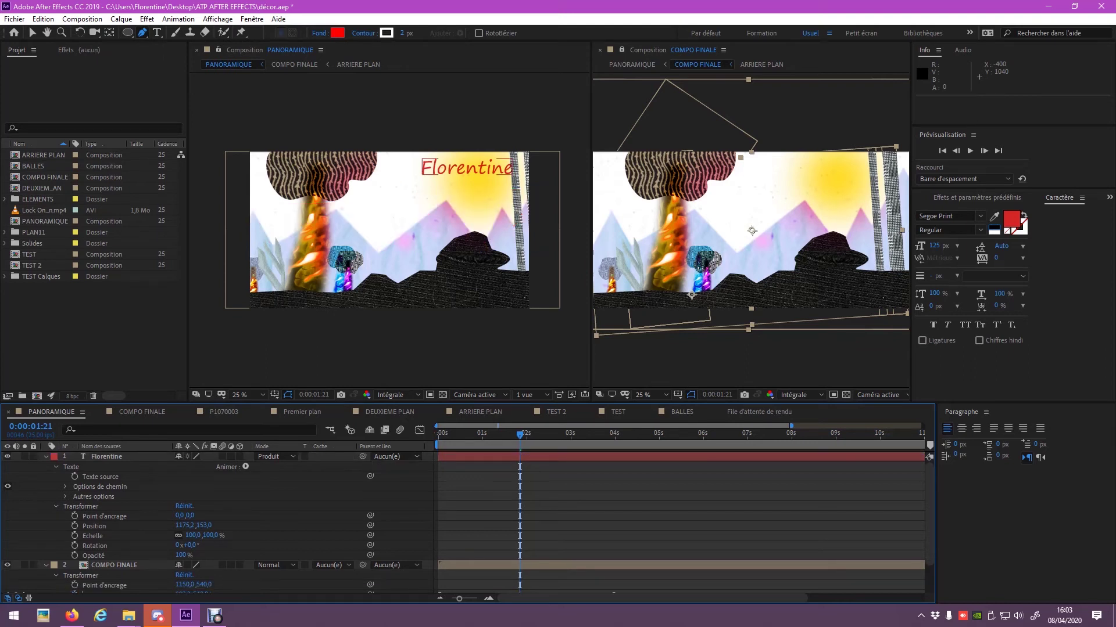
left_click(247, 207)
left_click(272, 244)
left_click(335, 208)
left_click(378, 253)
left_click(445, 200)
left_click(481, 253)
left_click(500, 206)
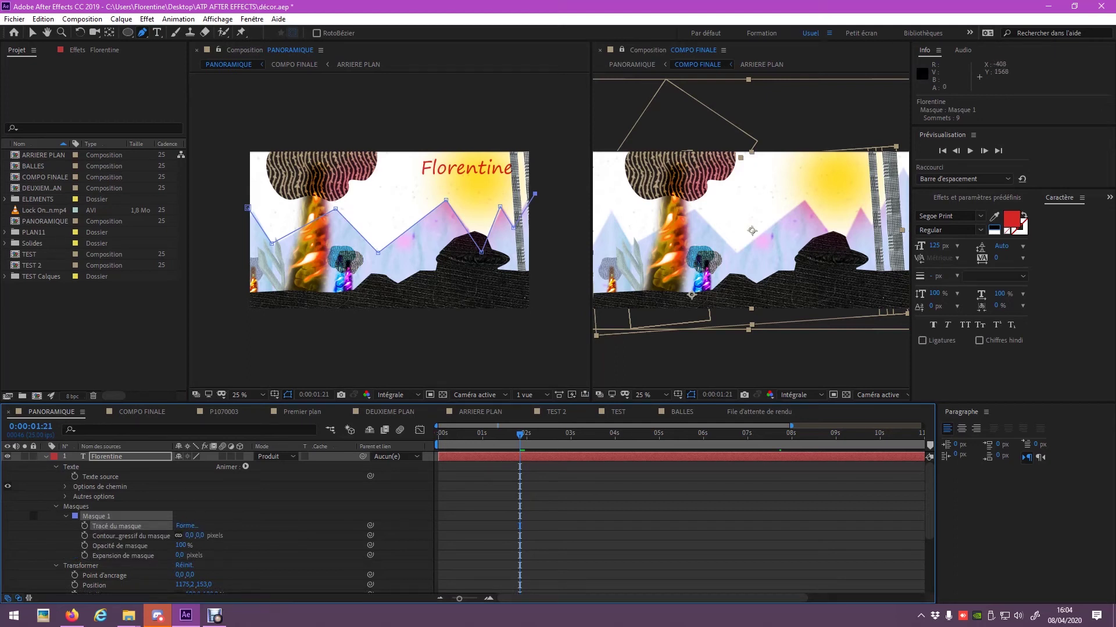
Step: Set the text's path to Masque 1 with Perpendiculaire au chemin set to Non
left_click(55, 506)
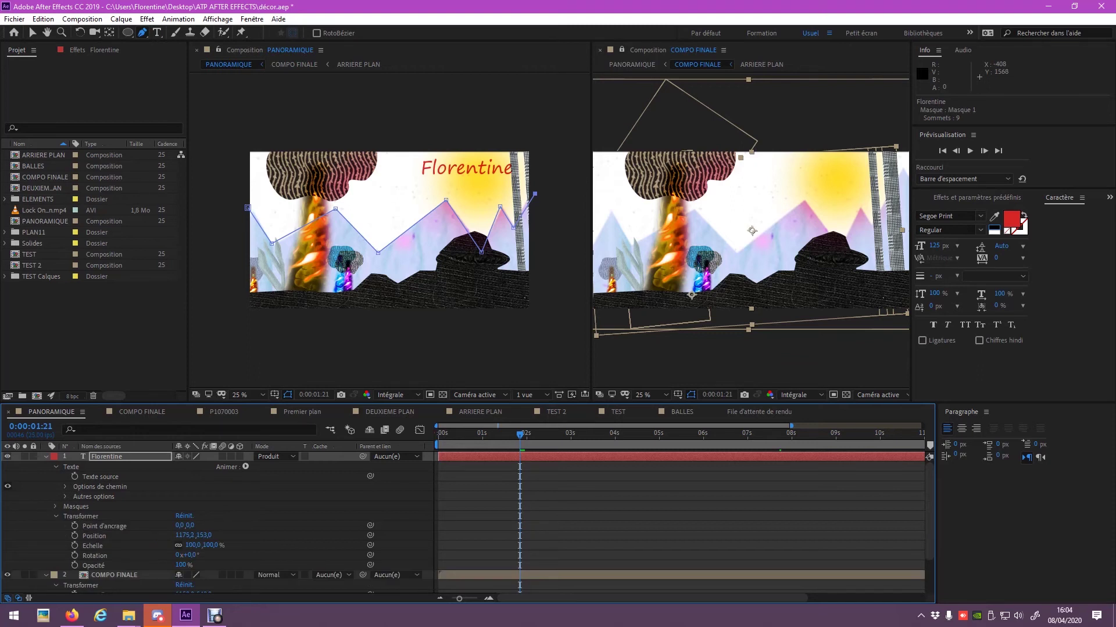
left_click(65, 487)
left_click(212, 496)
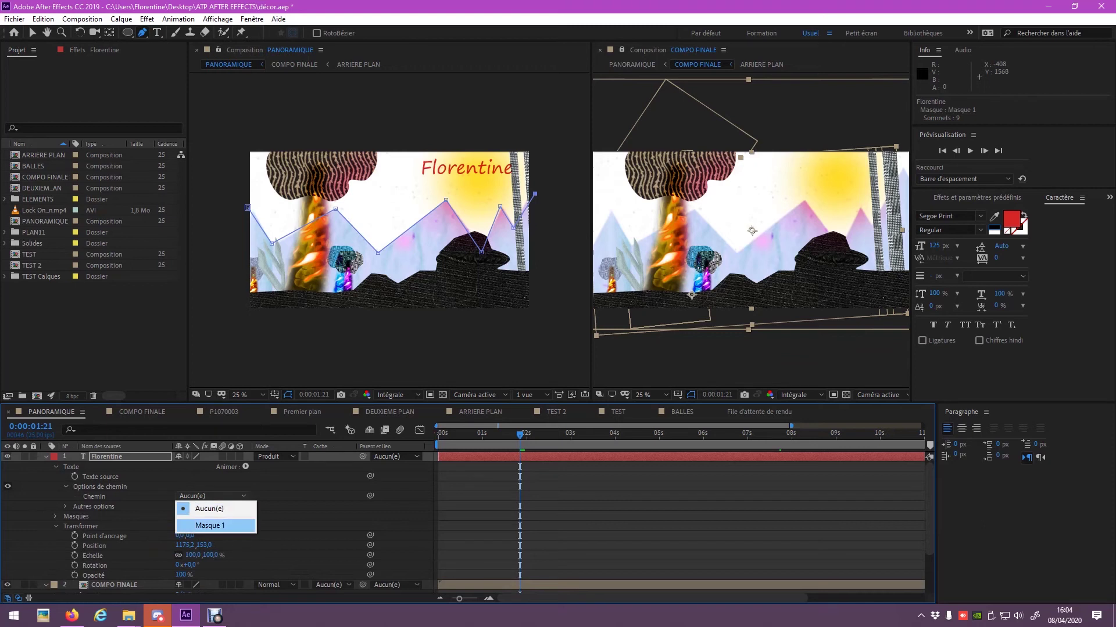
left_click(200, 527)
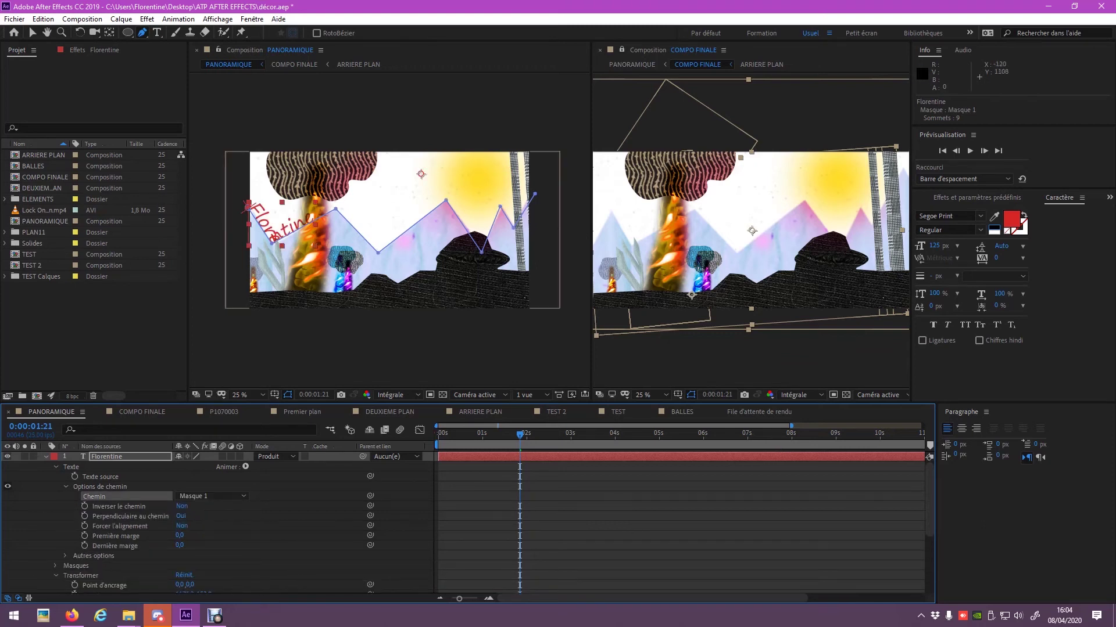
left_click(181, 516)
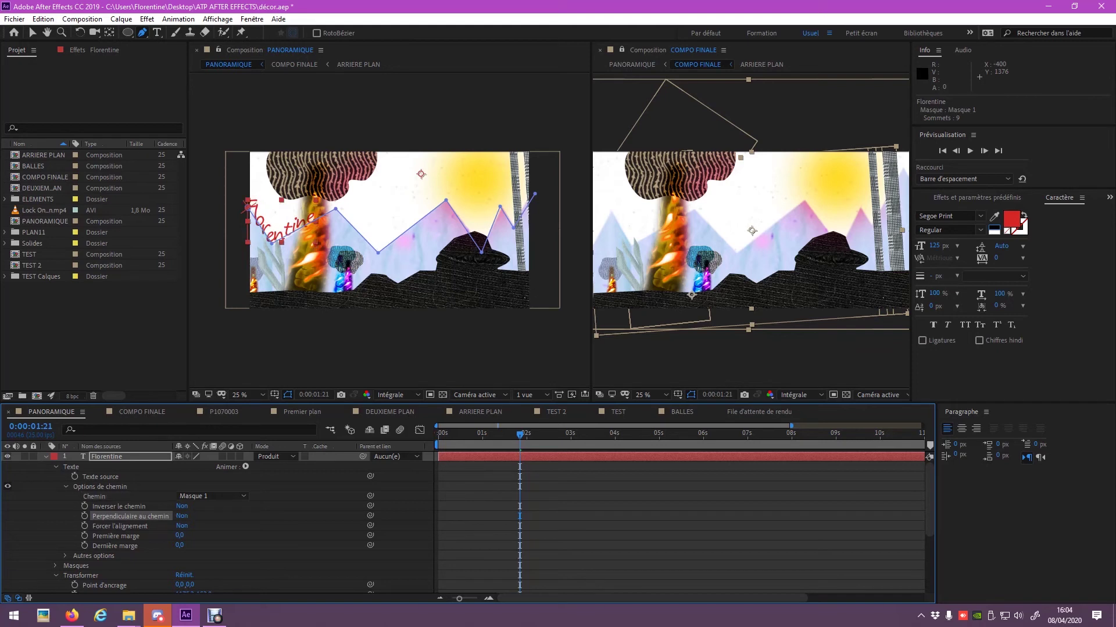
Step: Set a Première marge keyframe for the text and move it to 8:14
left_click_drag(179, 535, 145, 535)
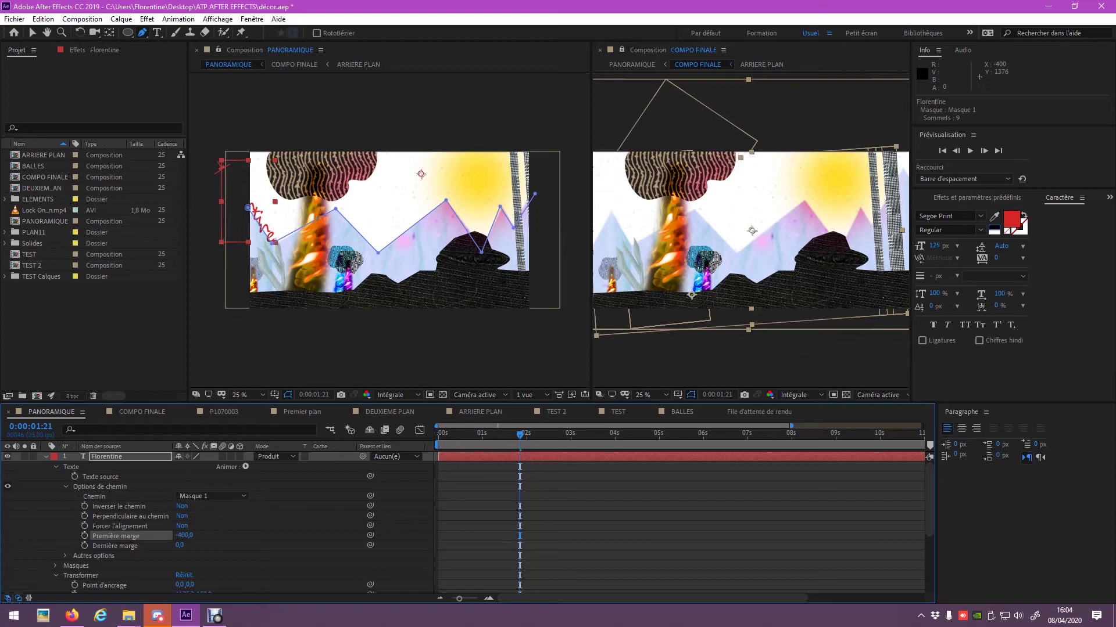
left_click(84, 536)
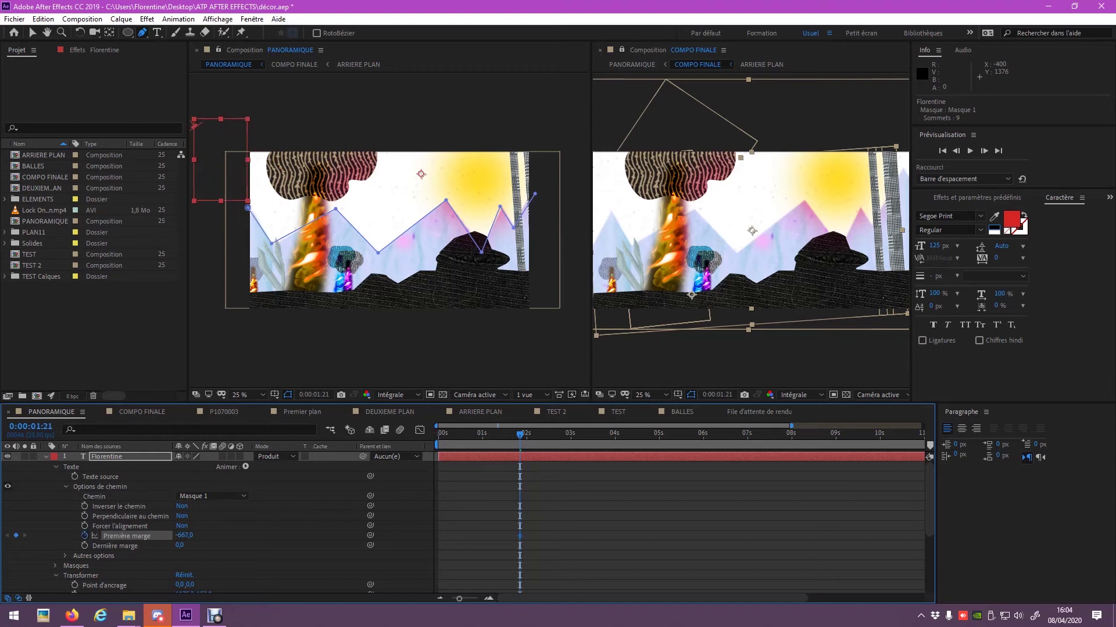
left_click_drag(520, 433, 636, 433)
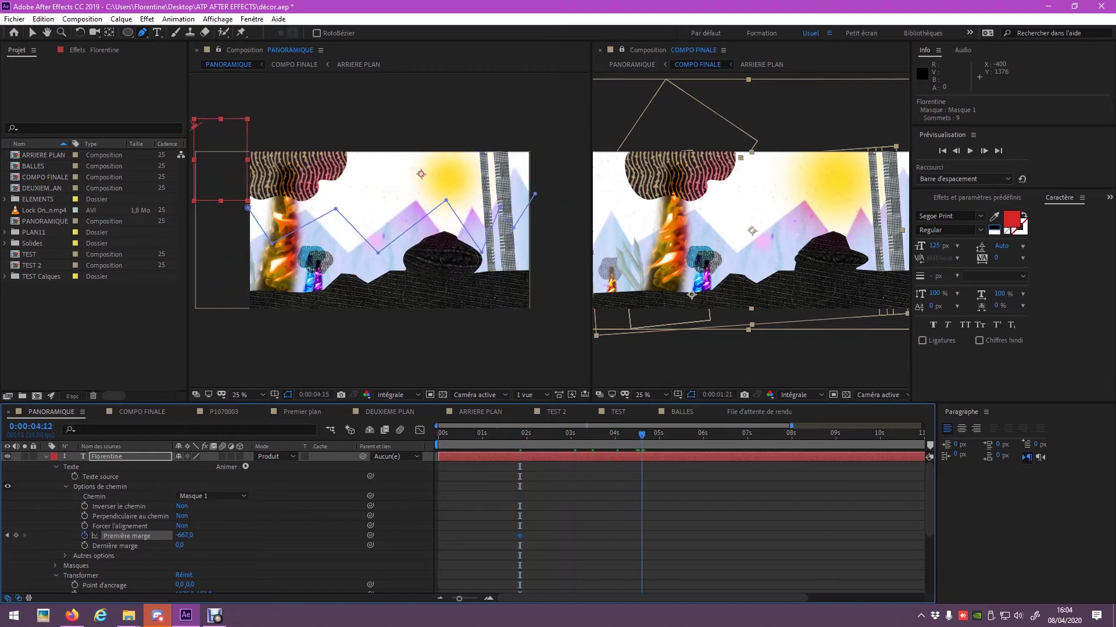
left_click_drag(542, 535, 708, 535)
left_click_drag(636, 432, 742, 433)
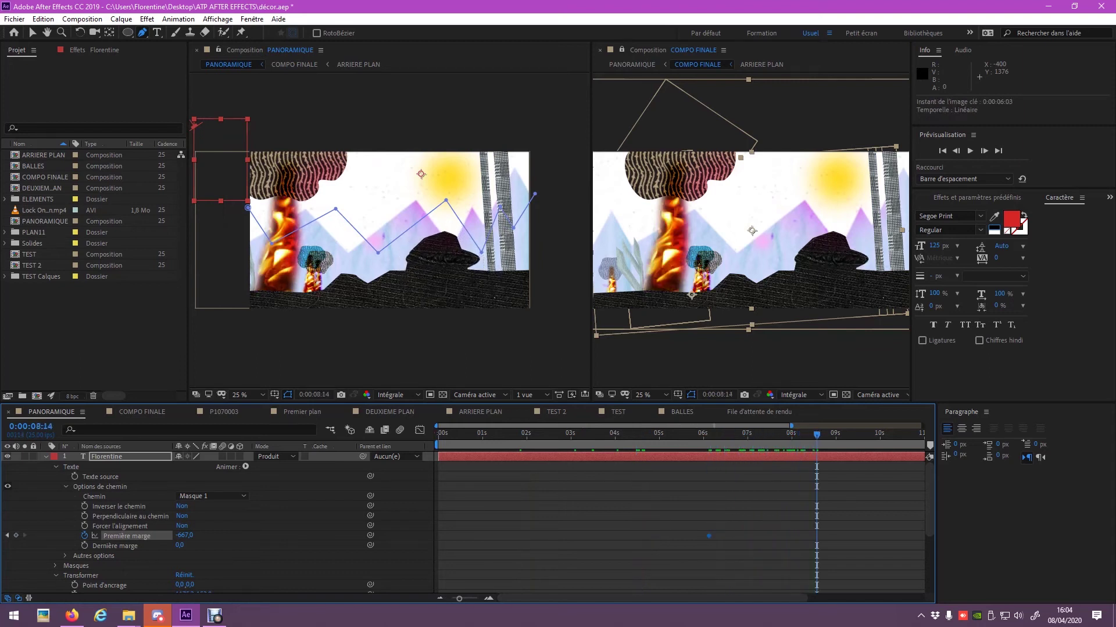
left_click_drag(820, 536, 817, 536)
Step: At 11:10 set Première marge to -427, scrub it up to 3031, and review the slide
scroll(816, 535, "right", 5)
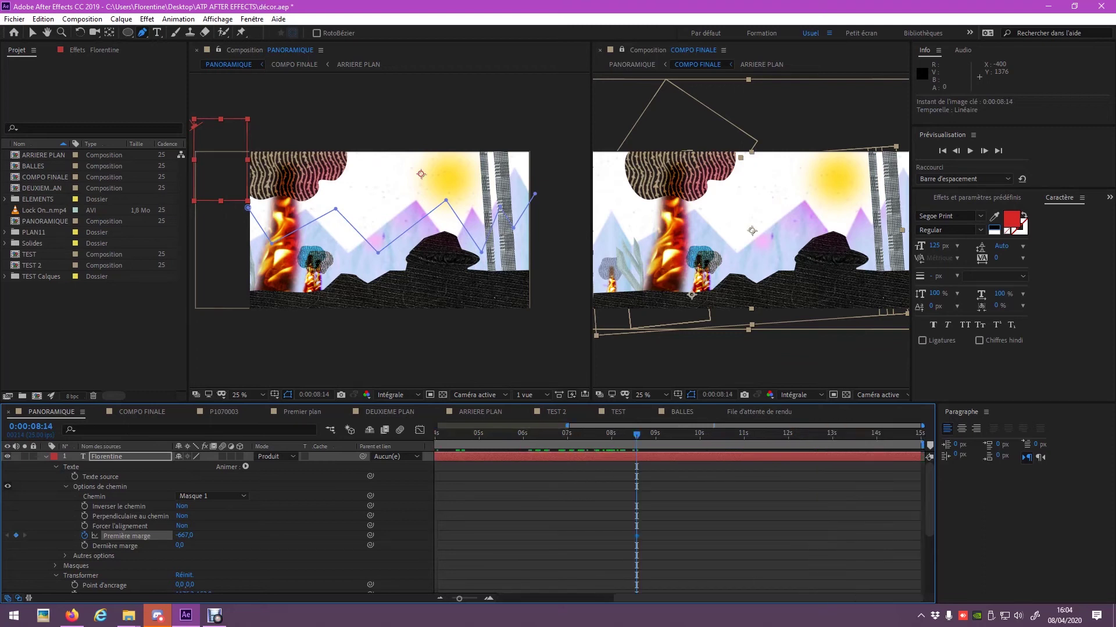
left_click_drag(636, 434, 761, 434)
left_click(184, 535)
type("-427")
key("Return")
left_click_drag(184, 535, 406, 535)
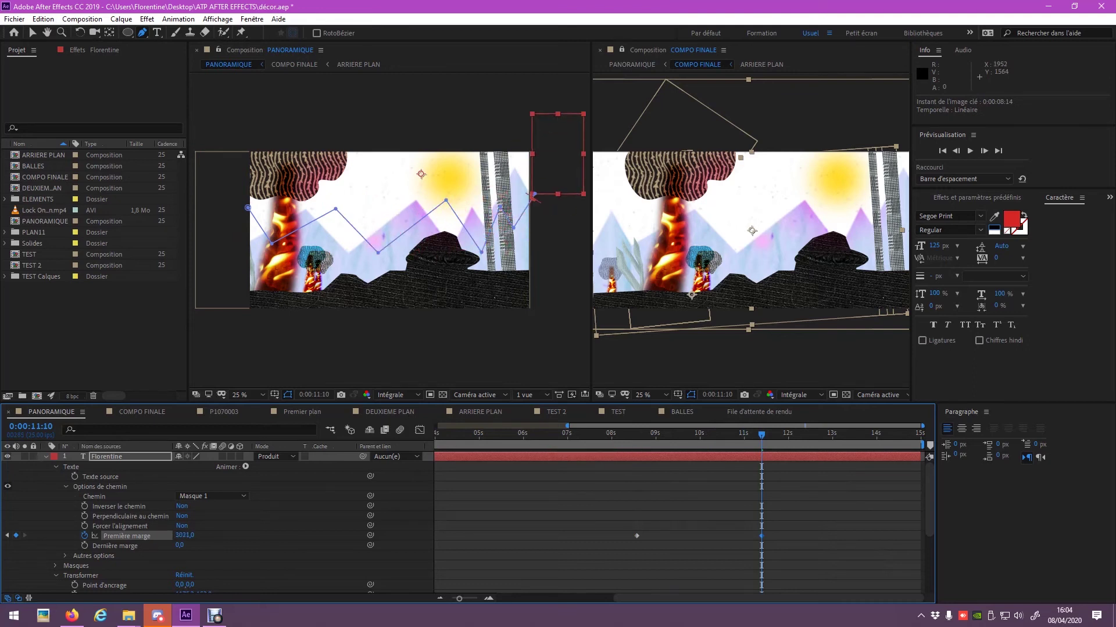
left_click_drag(642, 434, 624, 435)
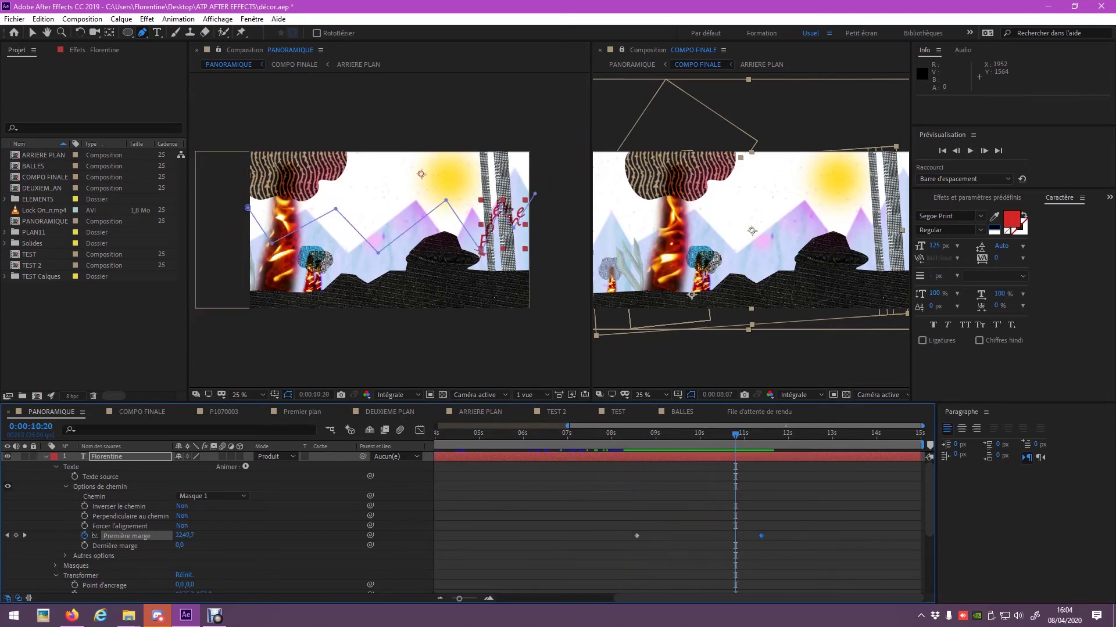
left_click_drag(624, 434, 637, 434)
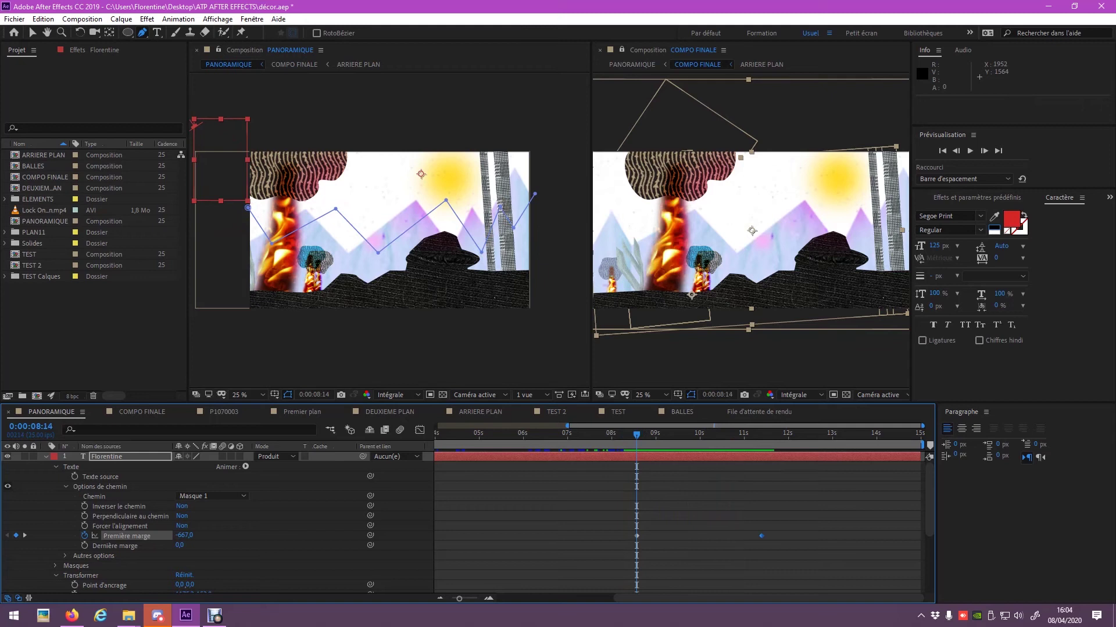
left_click(106, 457)
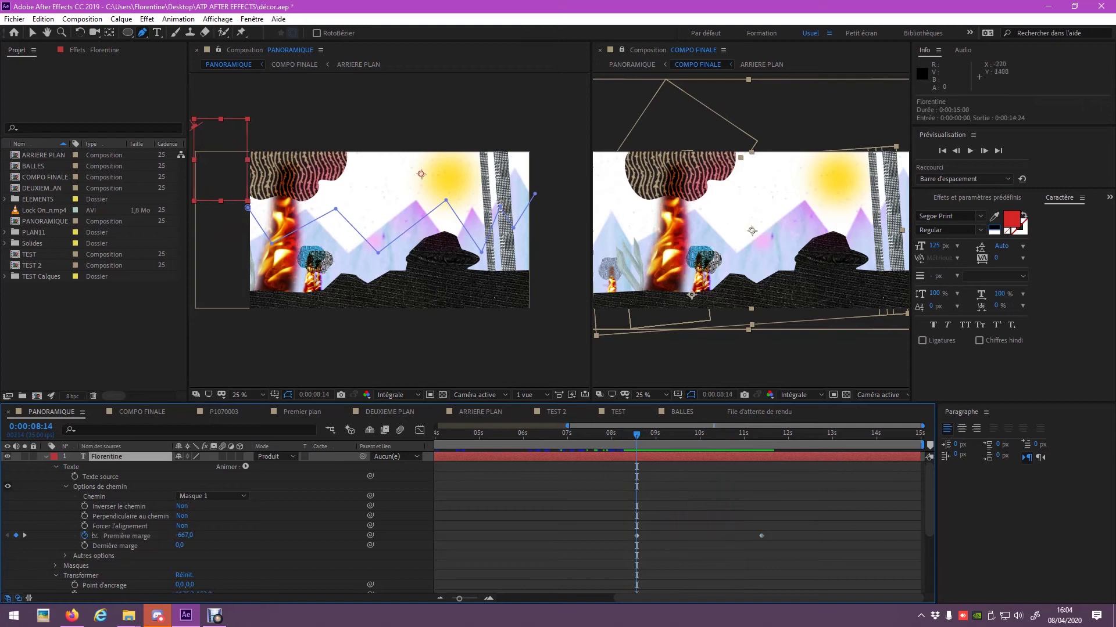
Step: Shift the zigzag Masque 1 path slightly left using free transform
left_click(337, 209)
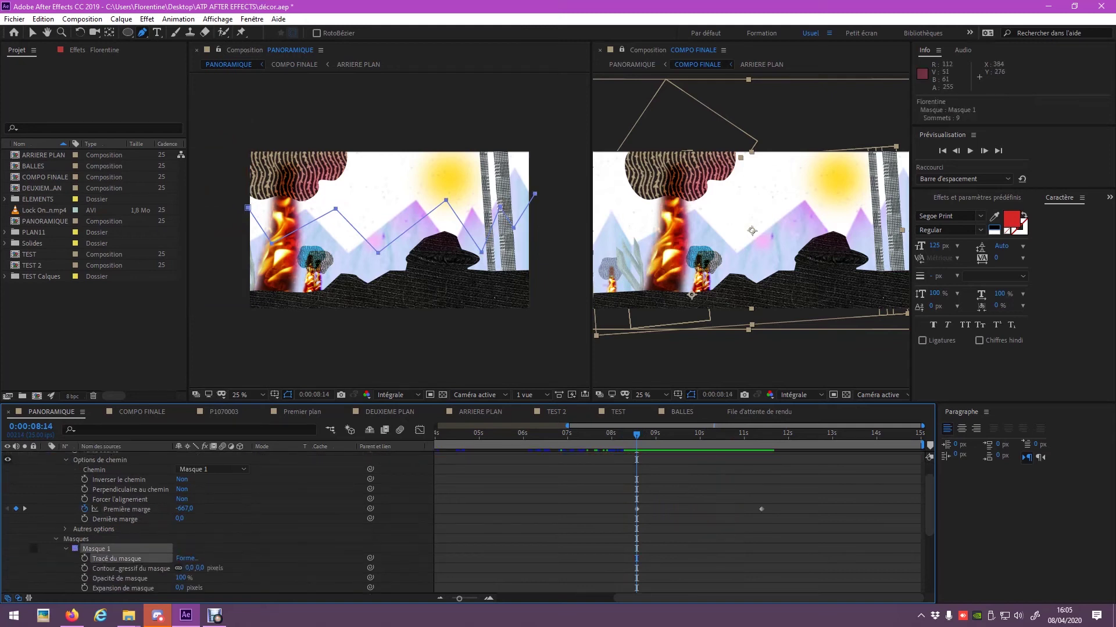
key("v")
double_click(412, 223)
left_click_drag(413, 223, 383, 221)
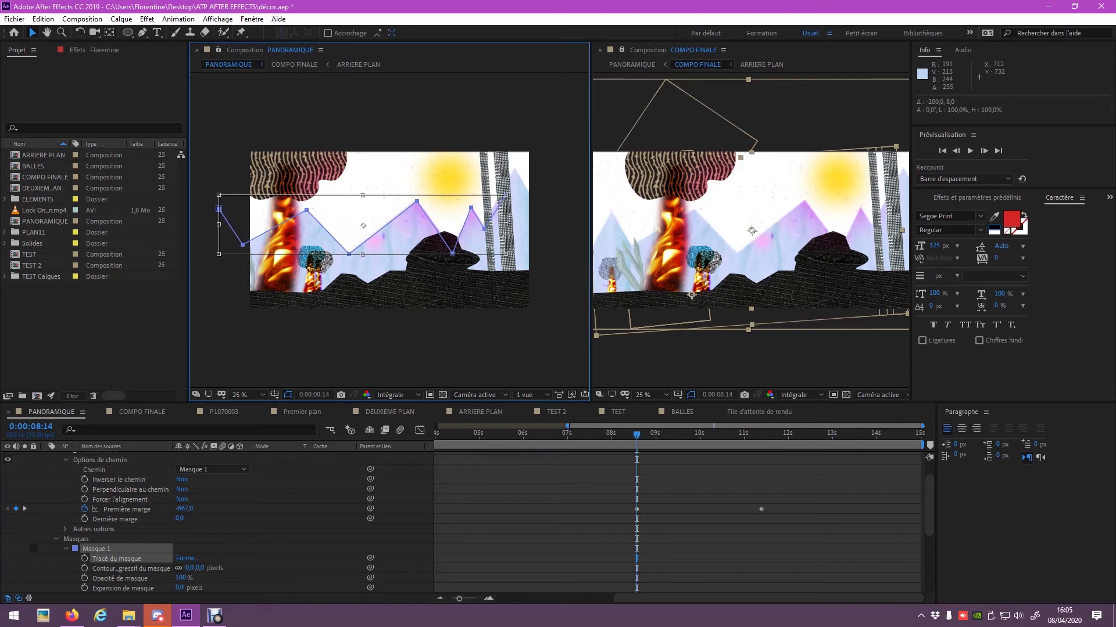
key("ctrl+shift+a")
Step: Preview the text animation and raise the 11:10 Première marge value to 3718
left_click(619, 434)
key("space")
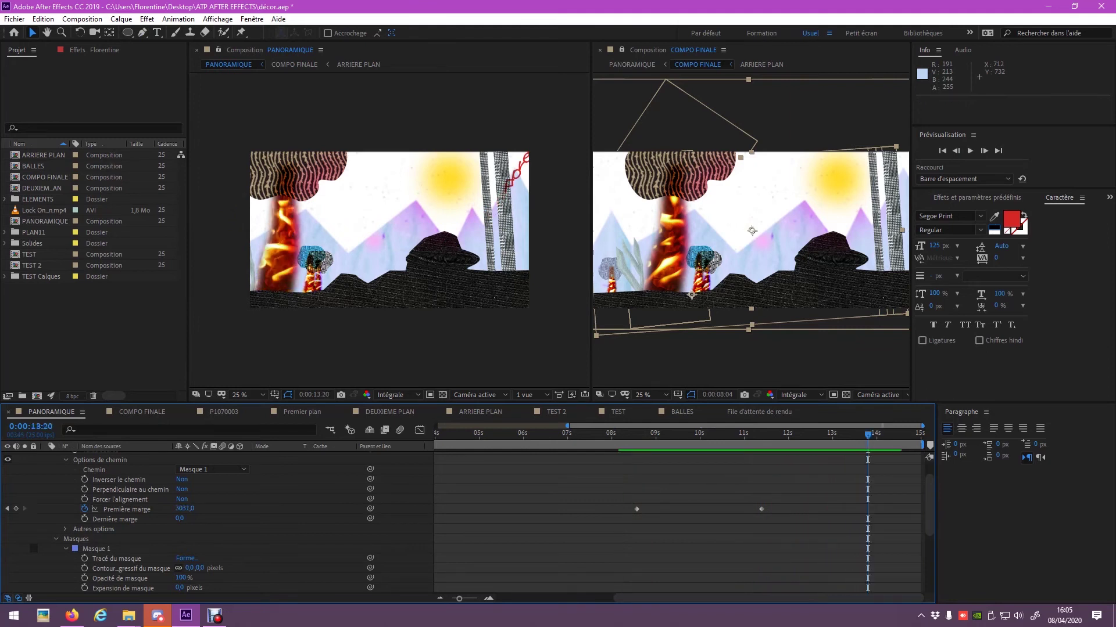
key("space")
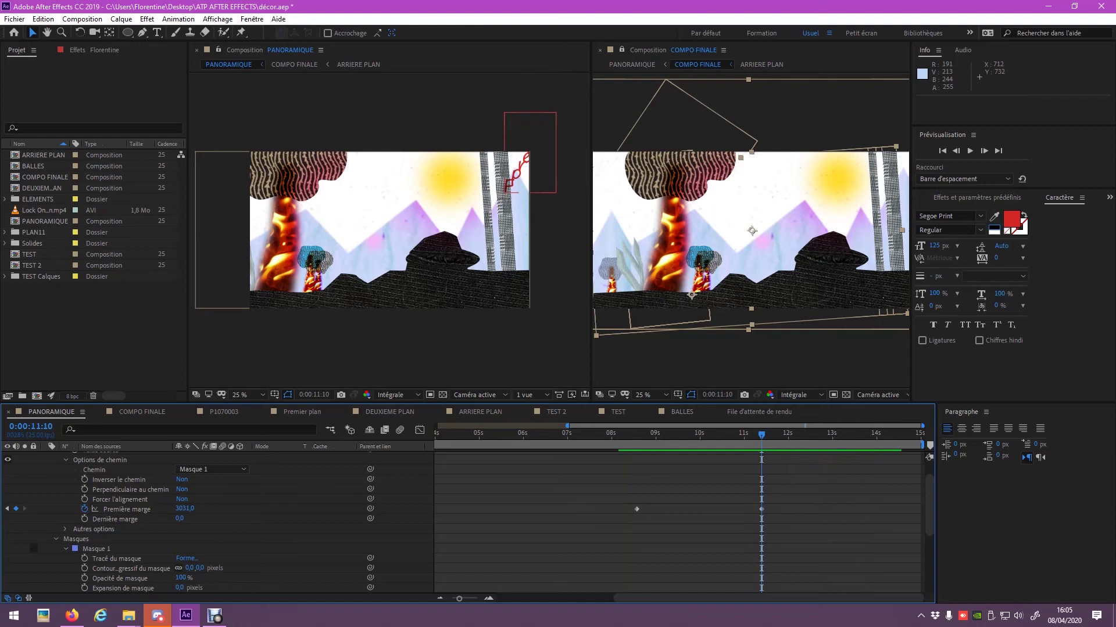
left_click_drag(184, 509, 221, 509)
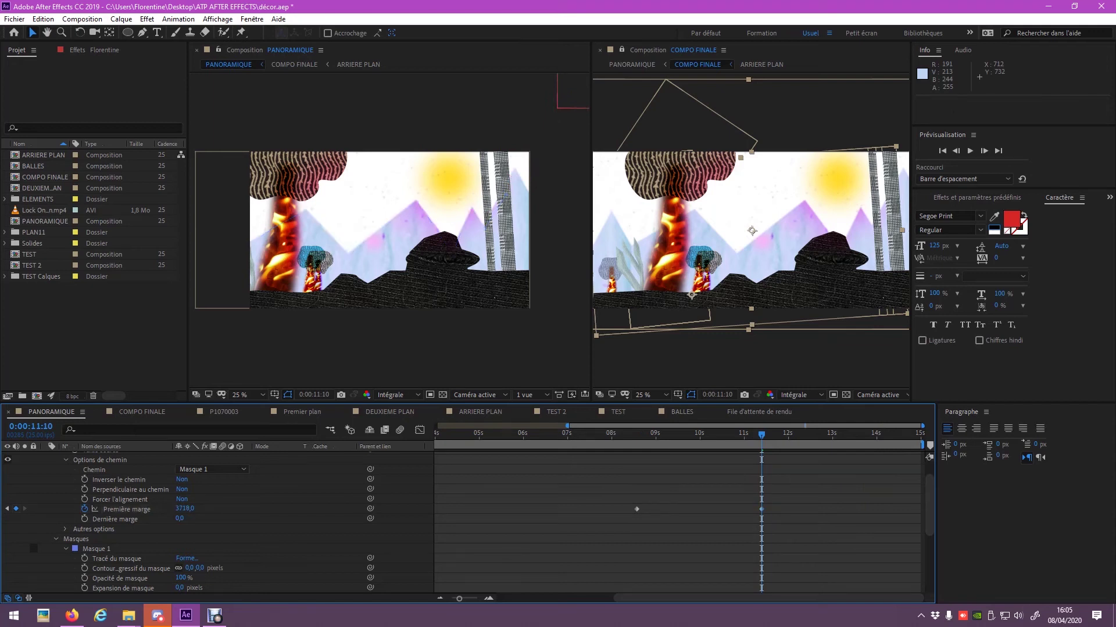
left_click(648, 433)
scroll(232, 522, "up", 2)
left_click(100, 476)
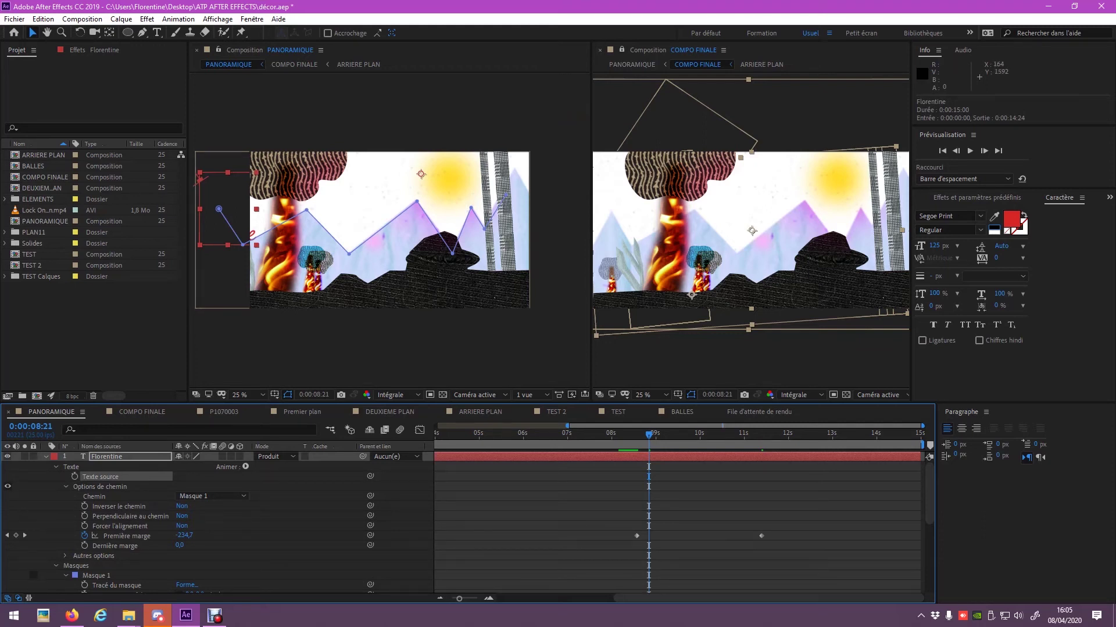
left_click(717, 434)
left_click_drag(717, 433, 695, 434)
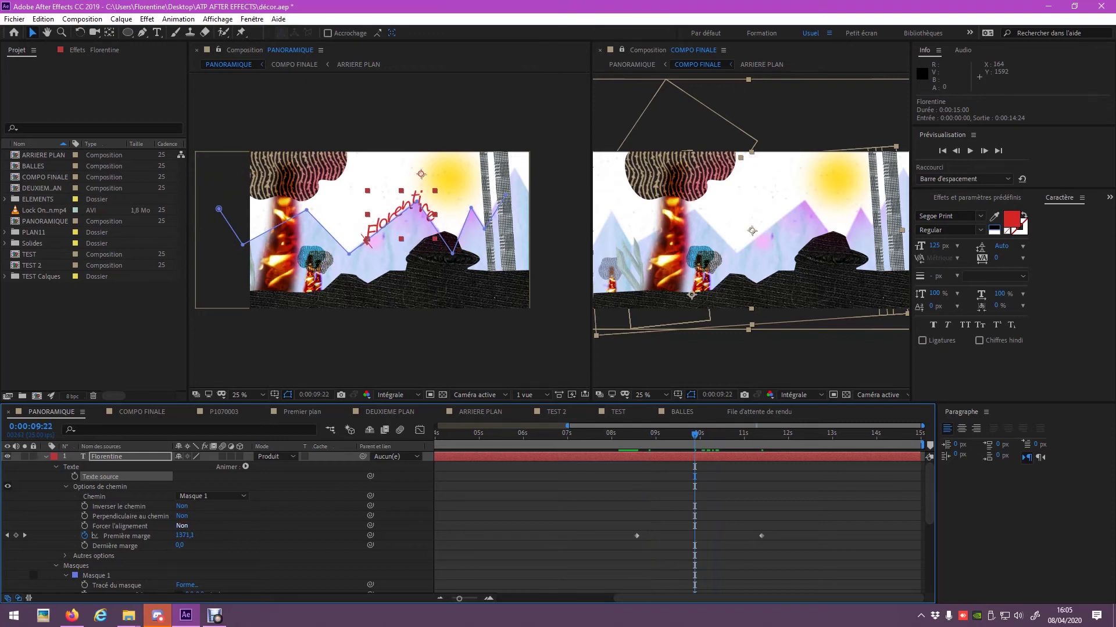
left_click(181, 526)
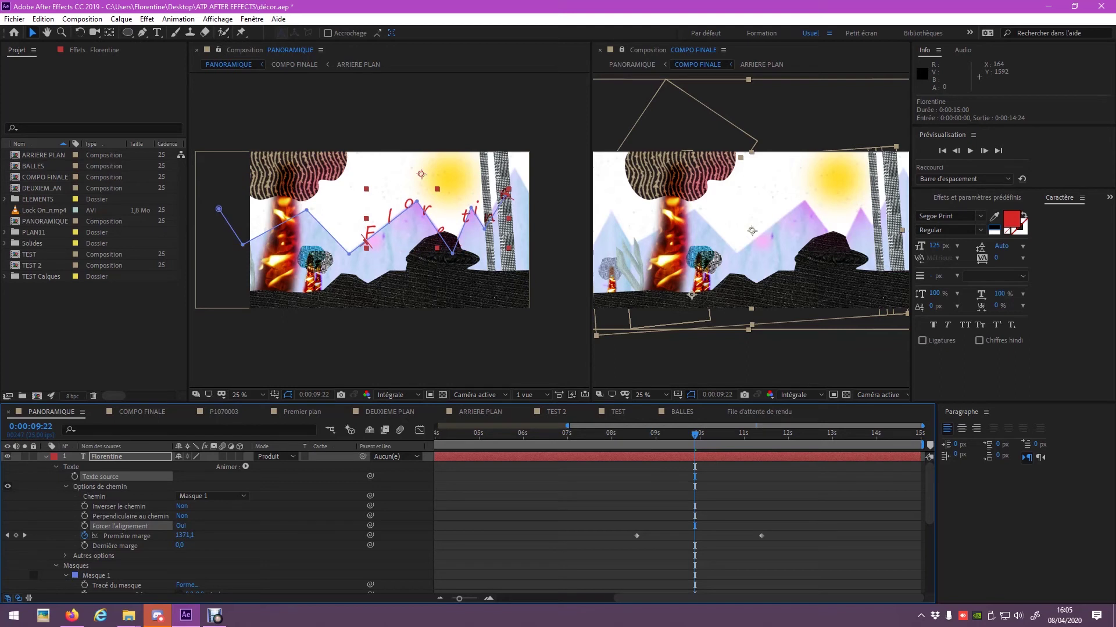
left_click(180, 526)
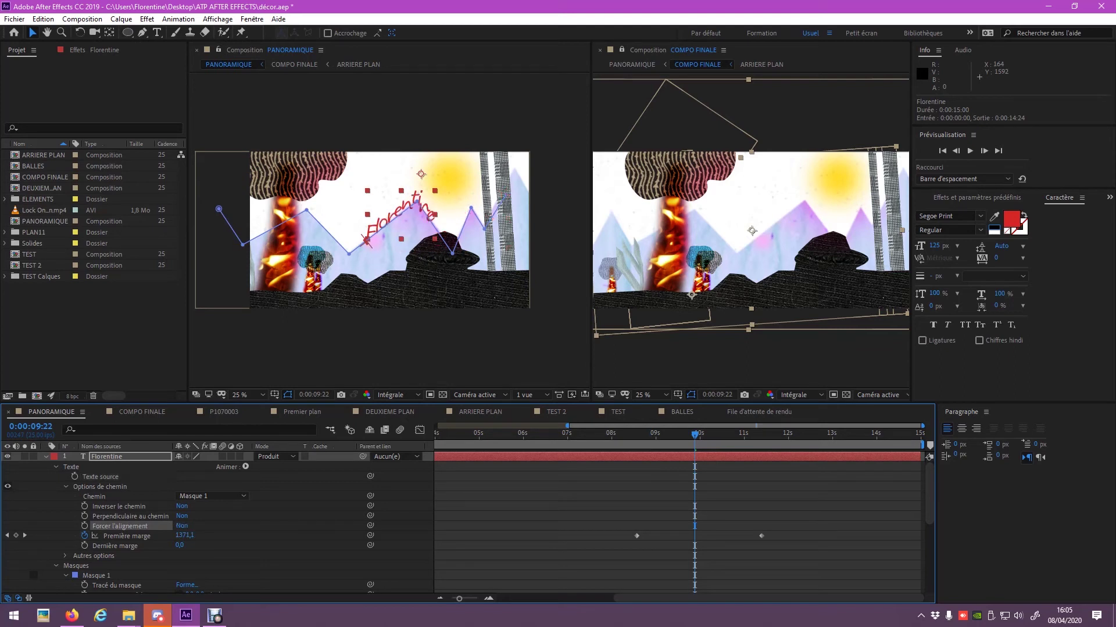
key("j")
left_click(85, 526)
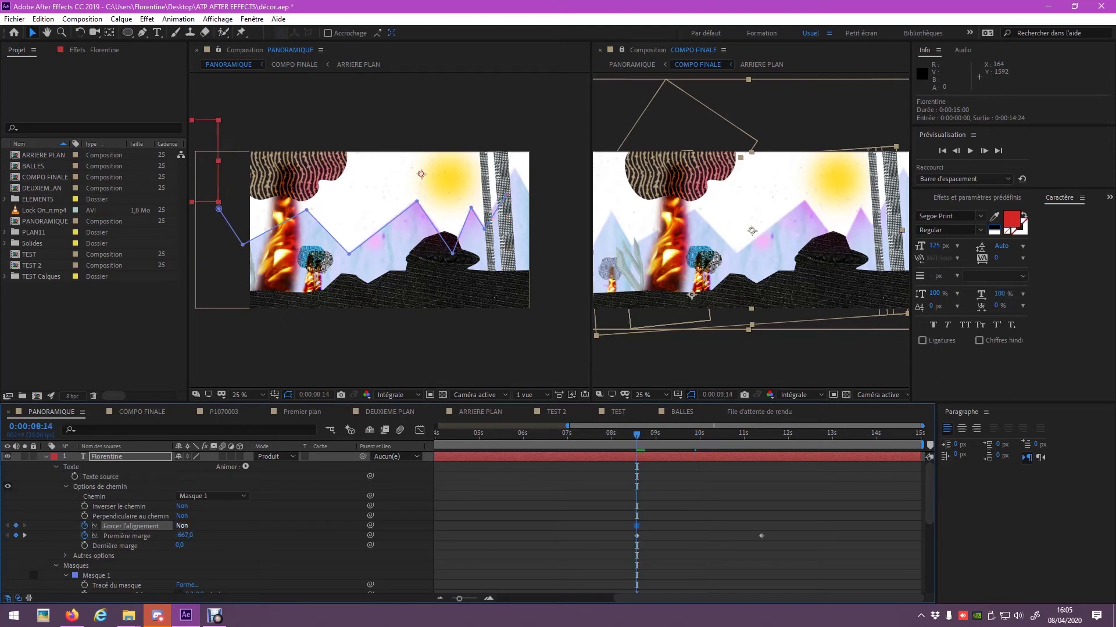
key("space")
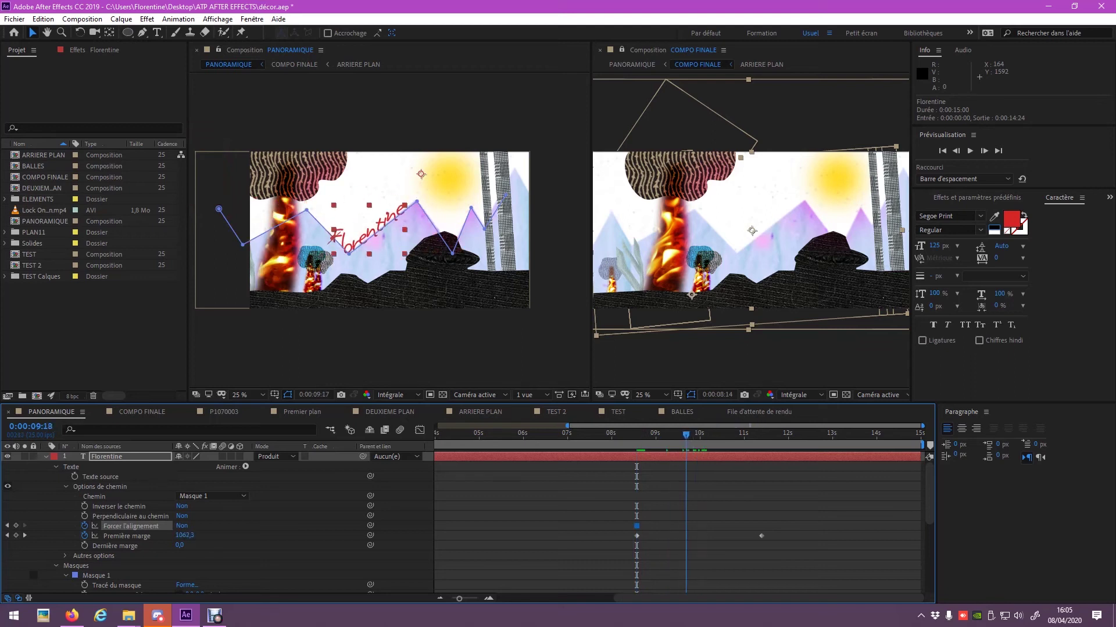
left_click(181, 526)
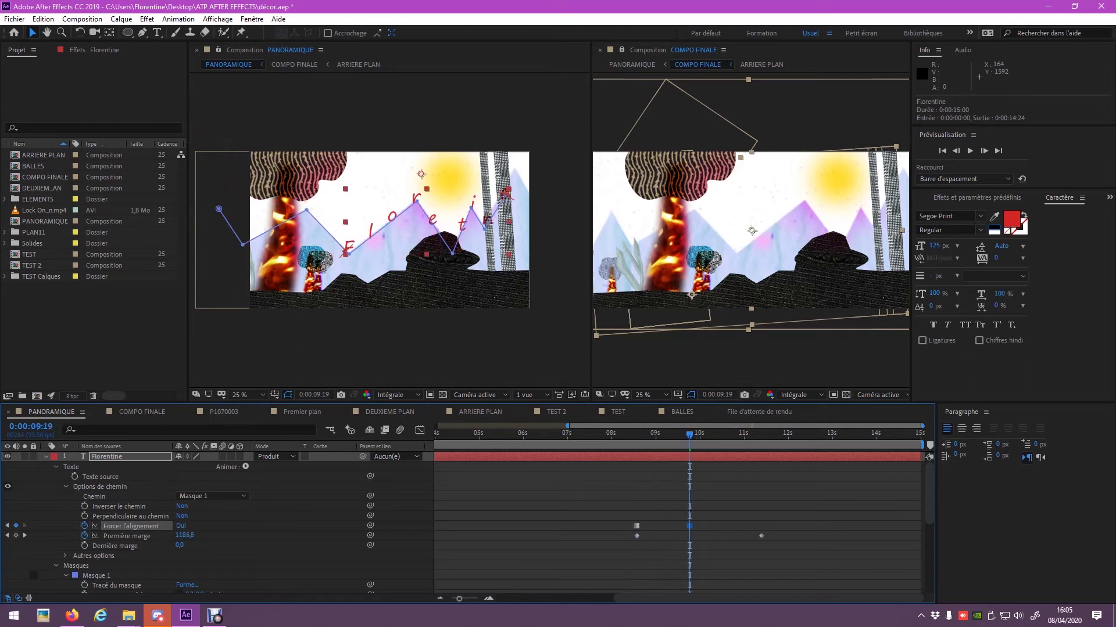
key("space")
left_click(630, 447)
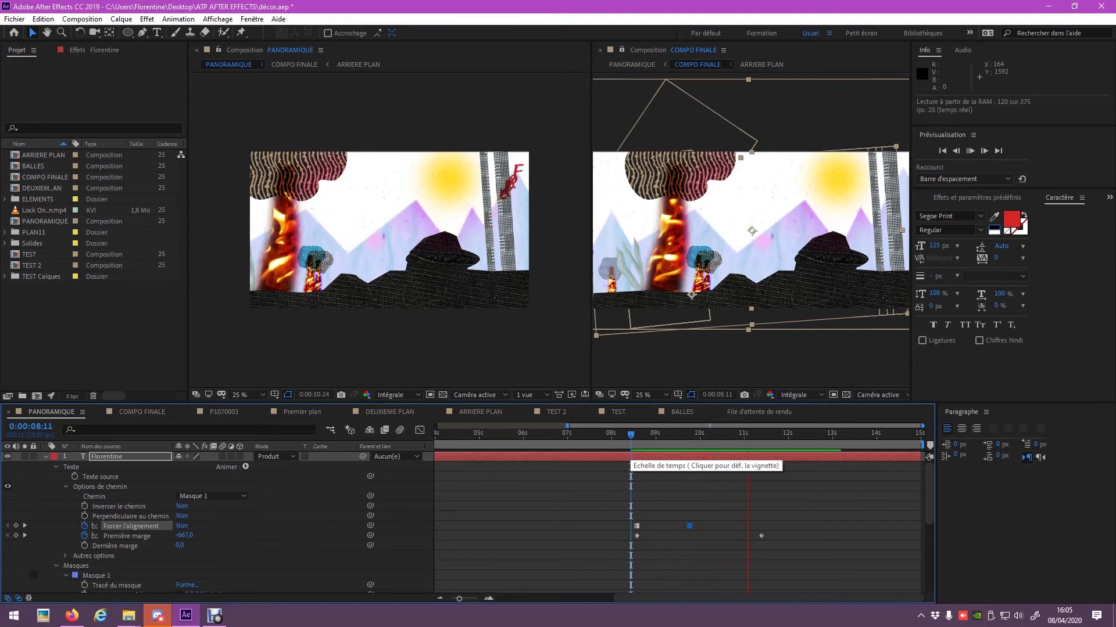
key("space")
left_click(125, 525)
key("Delete")
key("Page_Up")
key("Page_Up")
key("Page_Up")
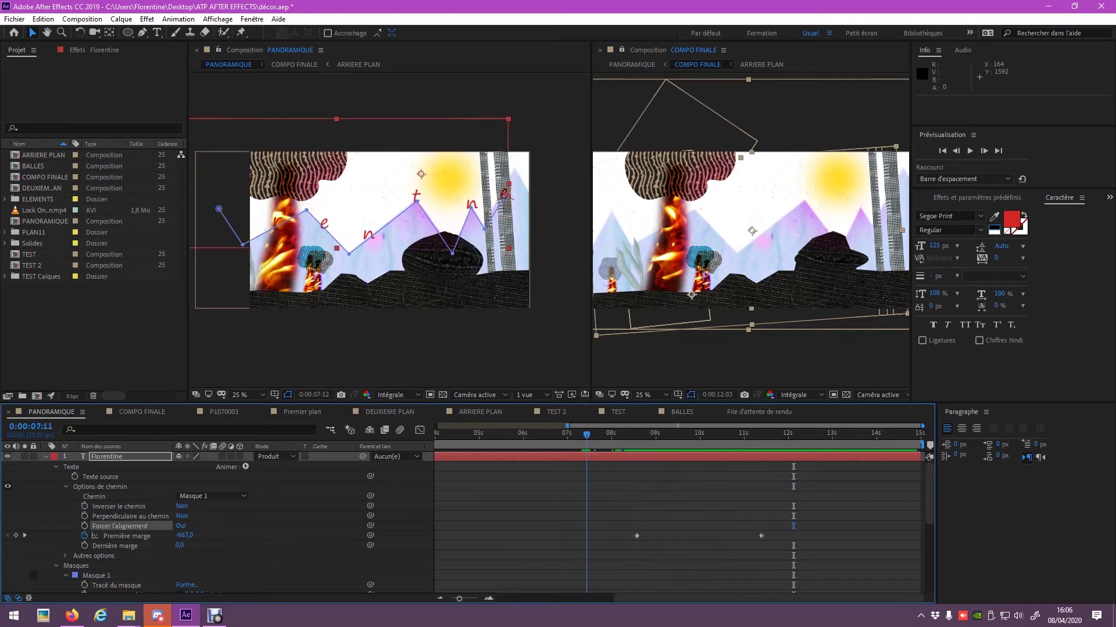
key("space")
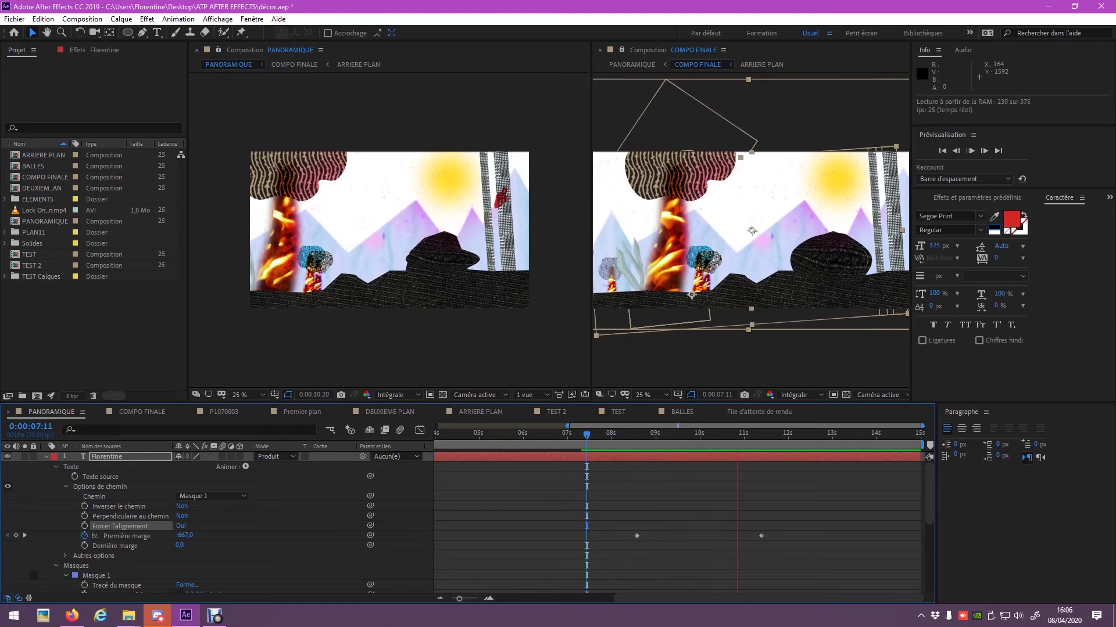
key("space")
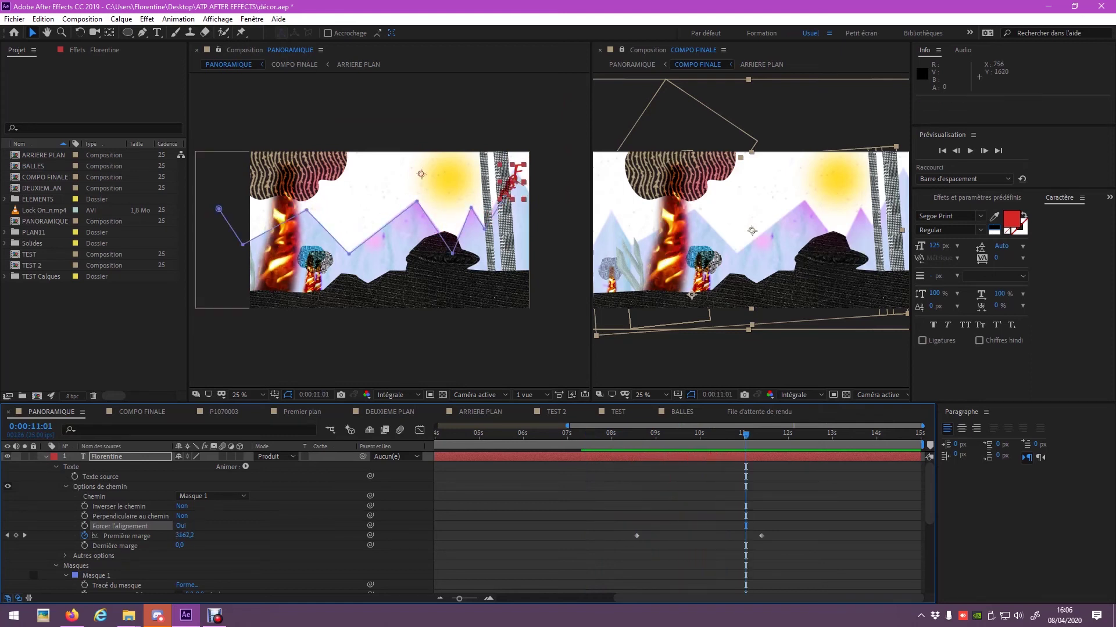
left_click_drag(746, 433, 691, 433)
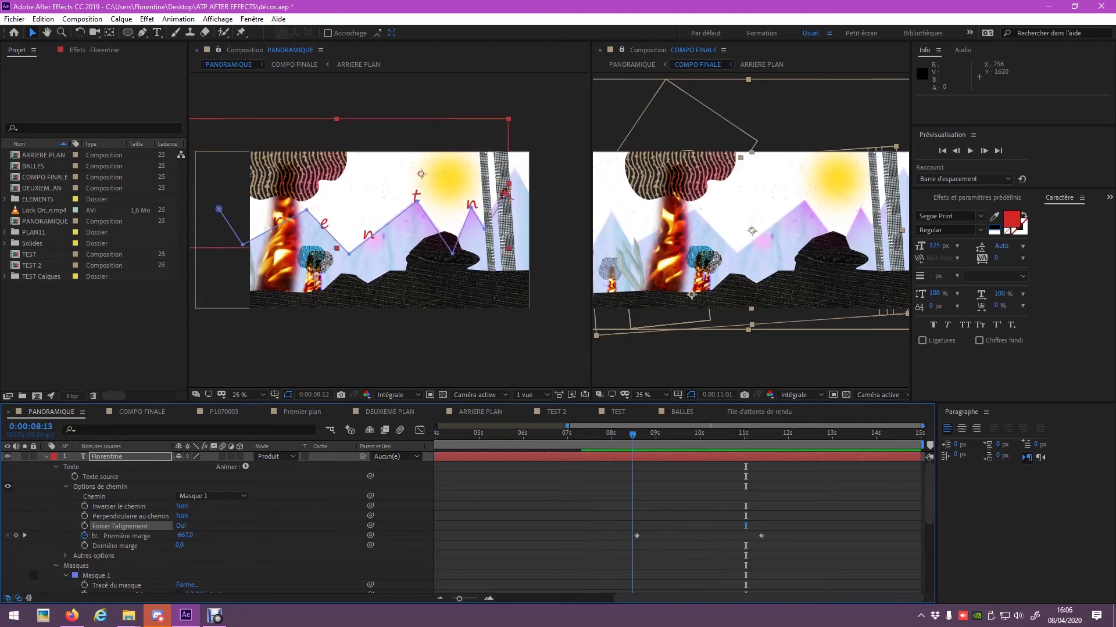
left_click(181, 526)
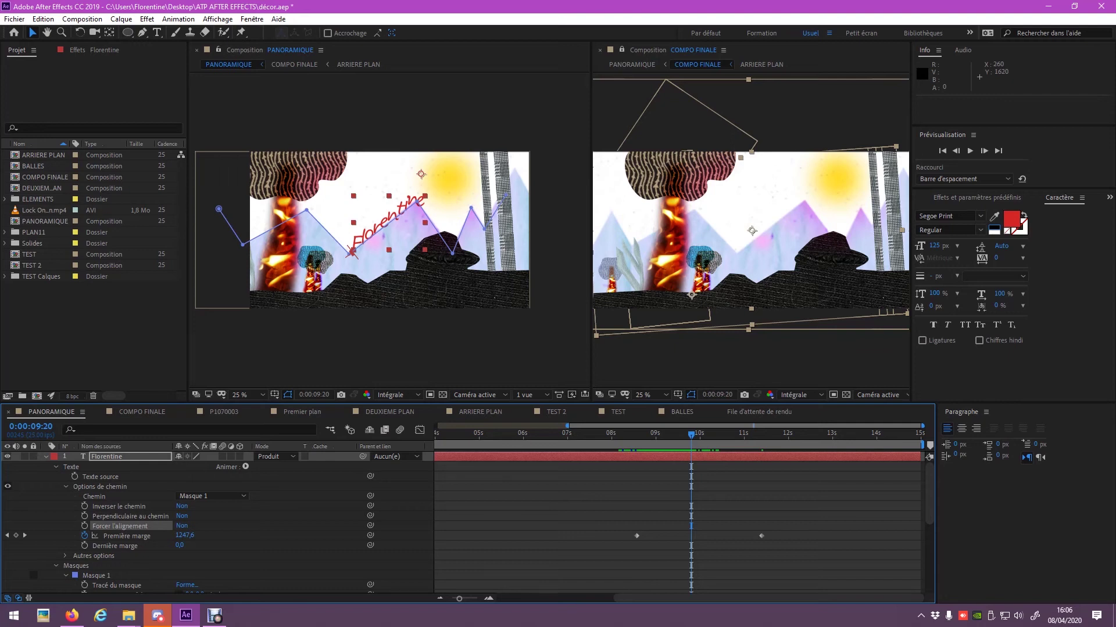
Step: Apply the Ombre portée drop shadow effect to the Florentine text layer
right_click(117, 456)
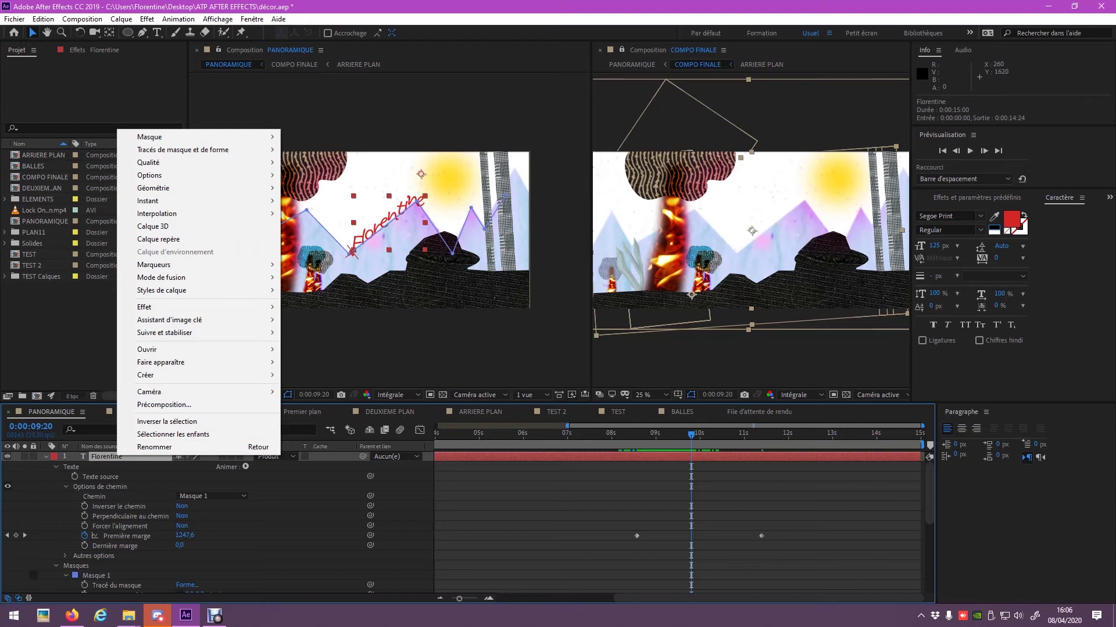
mouse_move(175, 307)
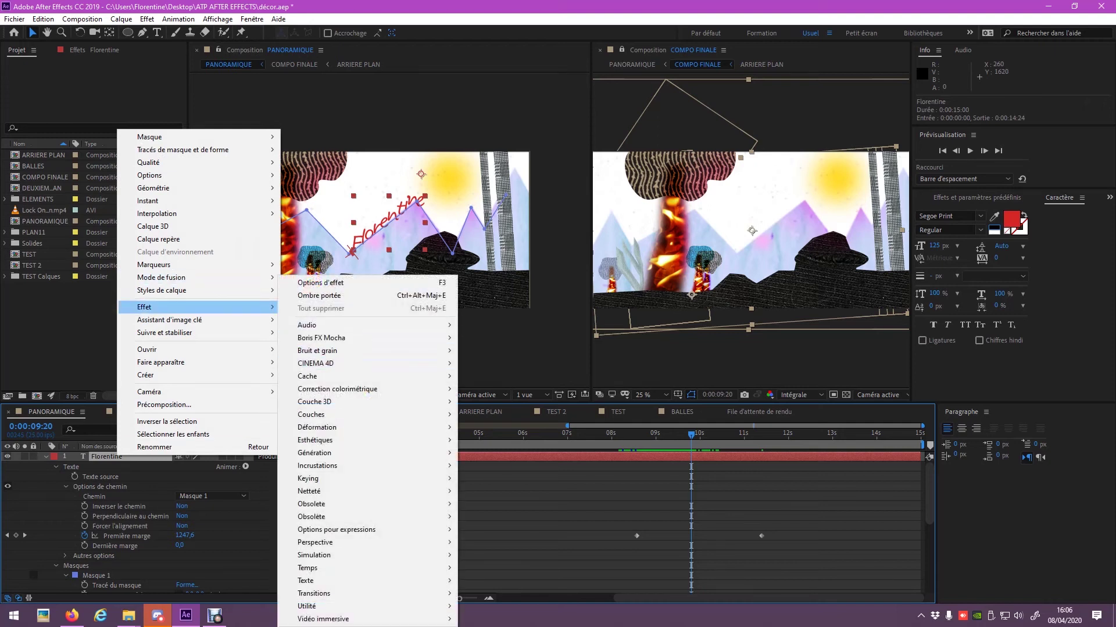
key("Escape")
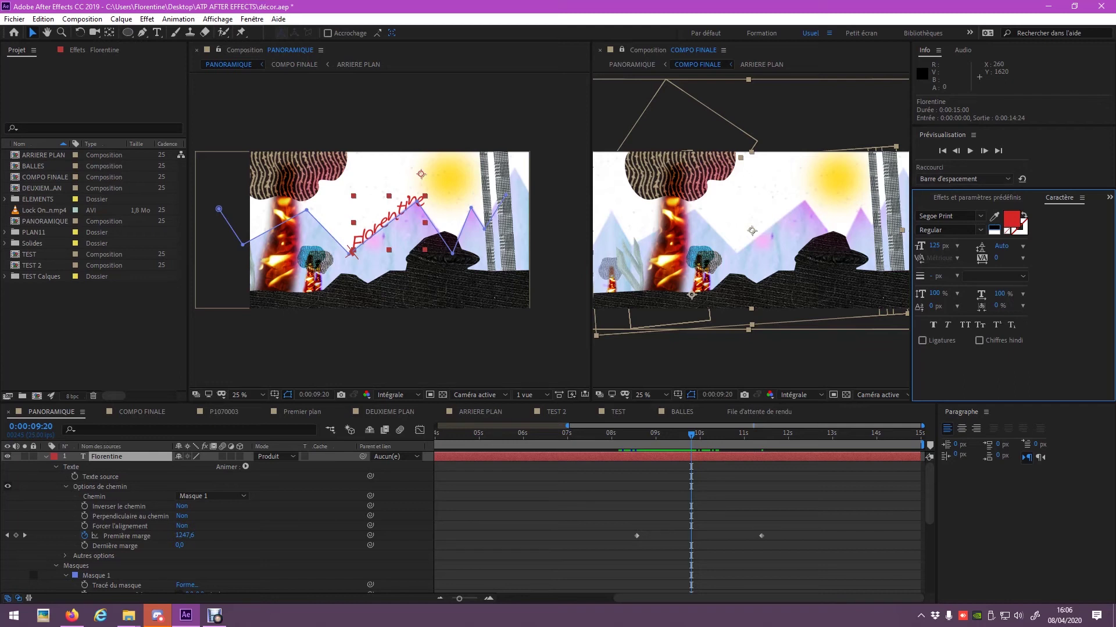
left_click(976, 197)
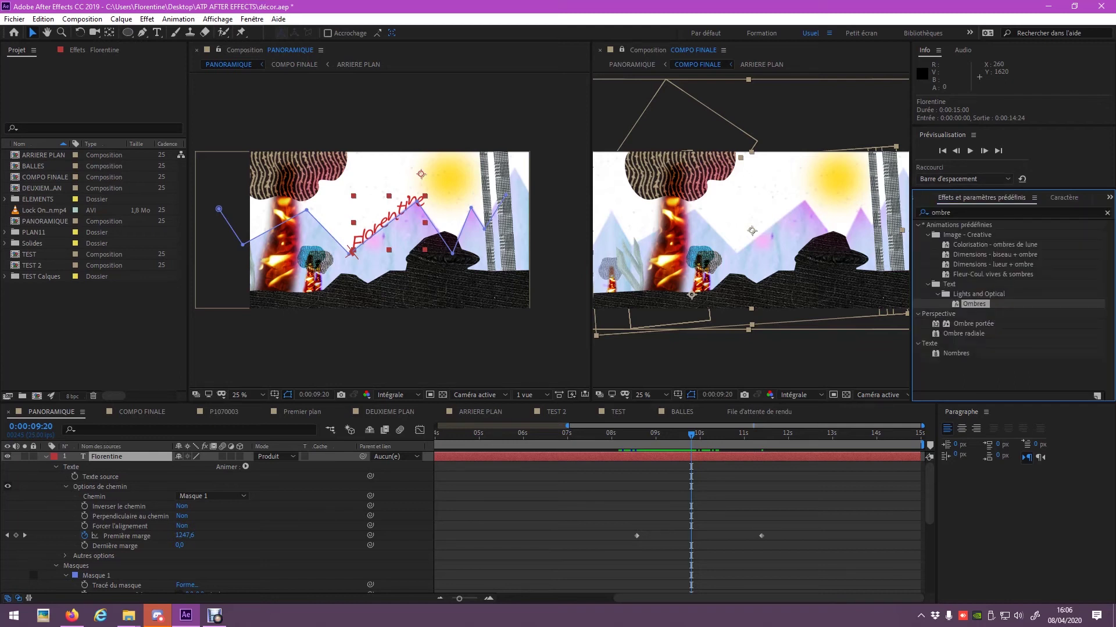
left_click(973, 323)
left_click_drag(973, 324, 122, 458)
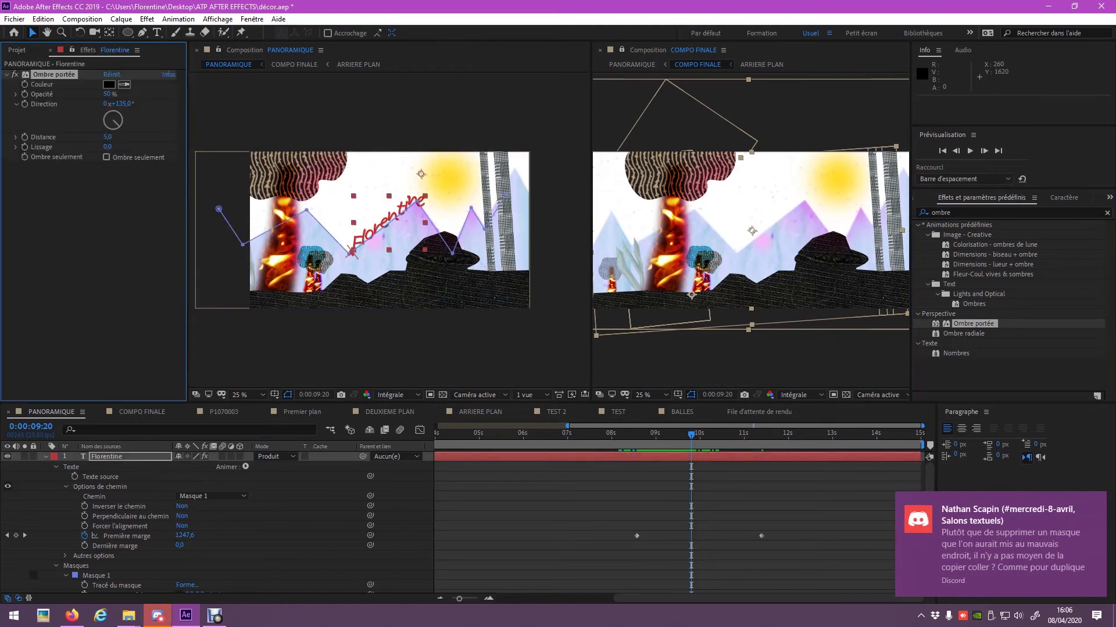
Step: Set the shadow to 232° direction, distance 13 and 46% opacity, then return to the start
mouse_move(114, 124)
left_mouse_down()
mouse_move(121, 117)
mouse_move(104, 137)
left_mouse_up()
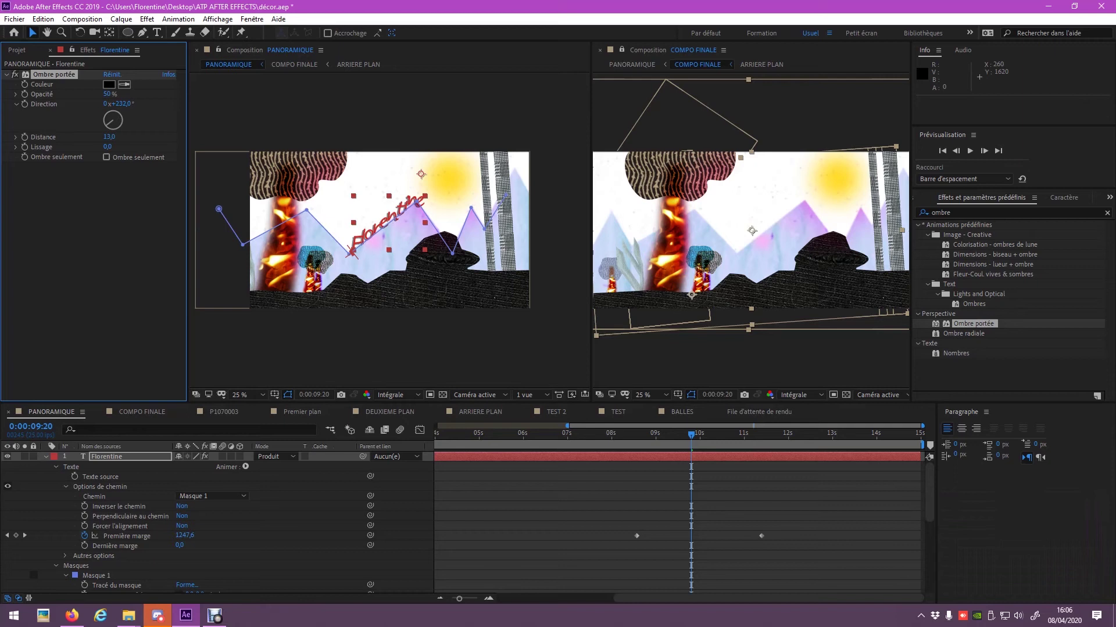
left_click_drag(107, 94, 103, 94)
key("Home")
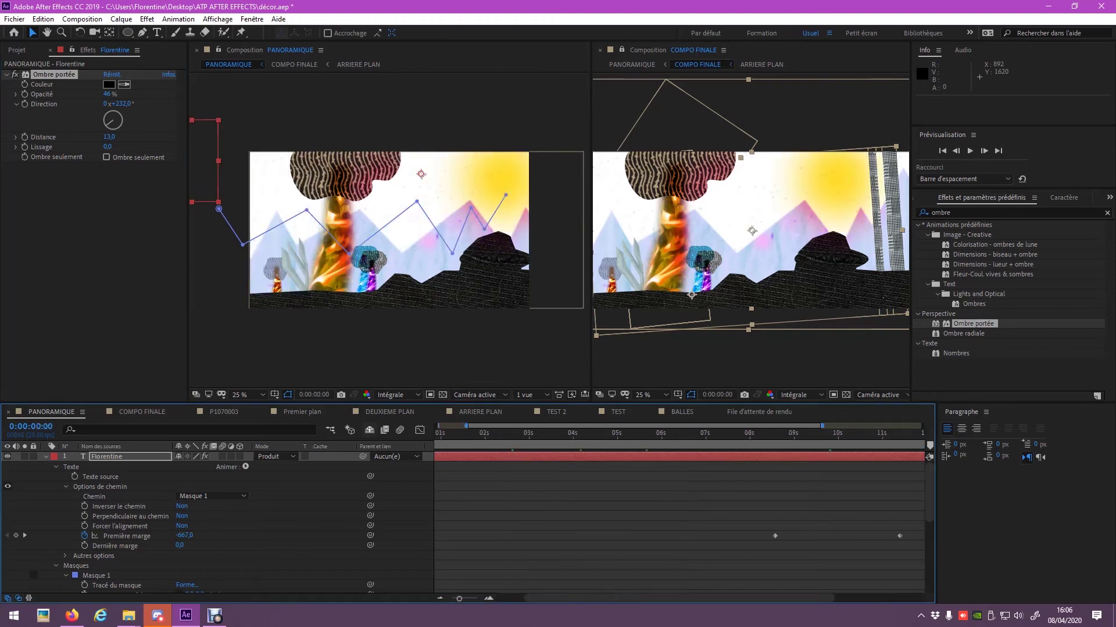
Step: Show the full 15-second span, preview the comp, and remove the extra text animator
left_click_drag(822, 426, 922, 426)
key("space")
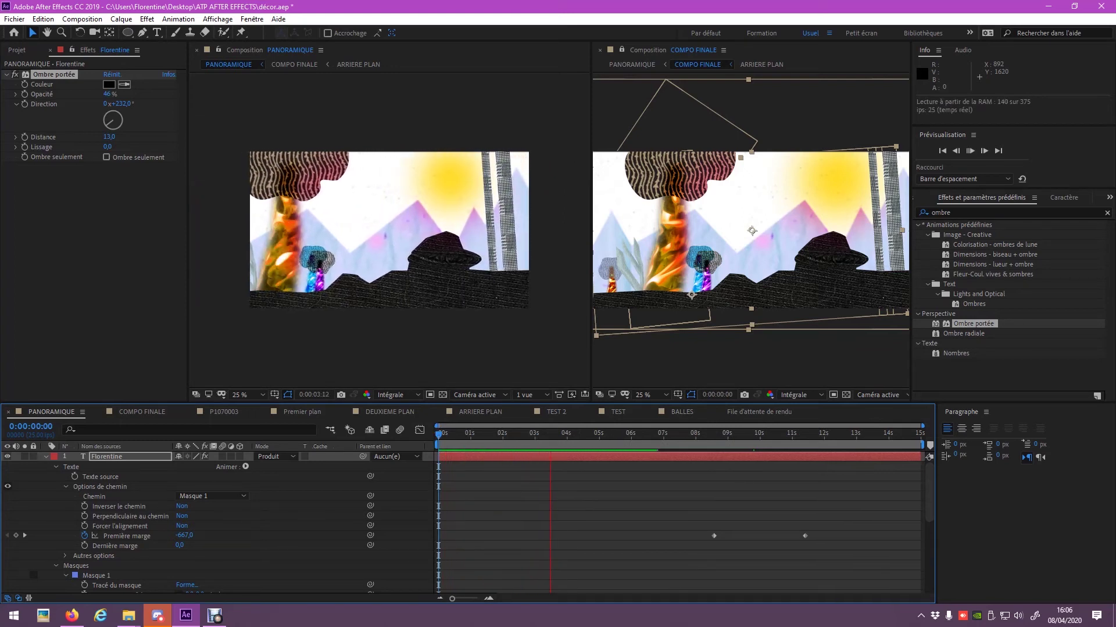
key("Delete")
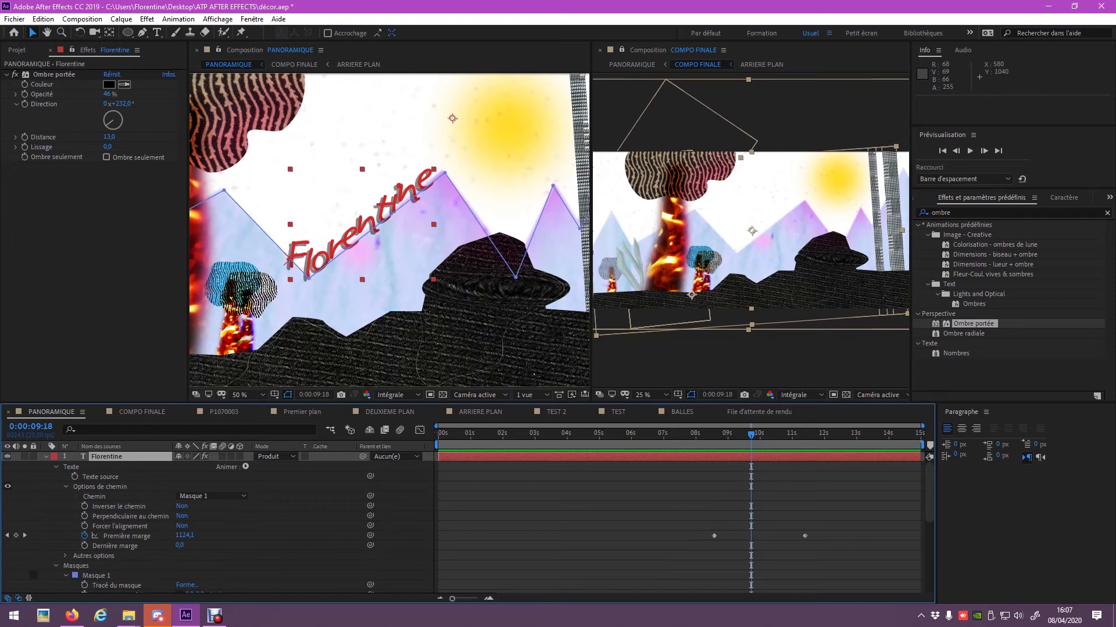
Step: Zoom the PANORAMIQUE view to 25% and scrub through the Florentine text's animation
key("comma")
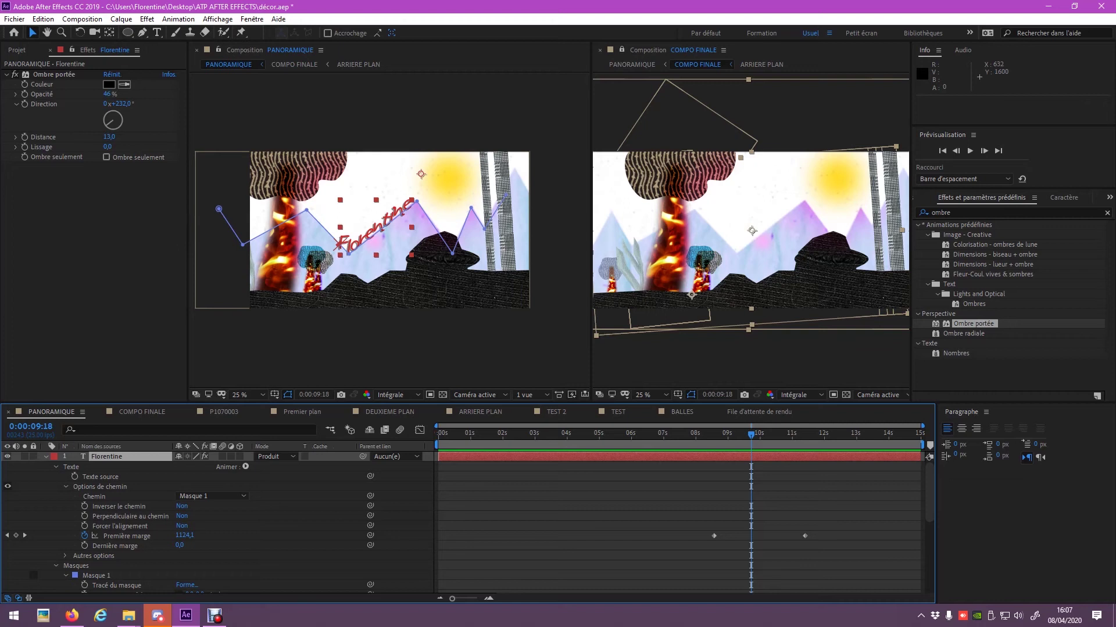
right_click(108, 459)
mouse_move(174, 310)
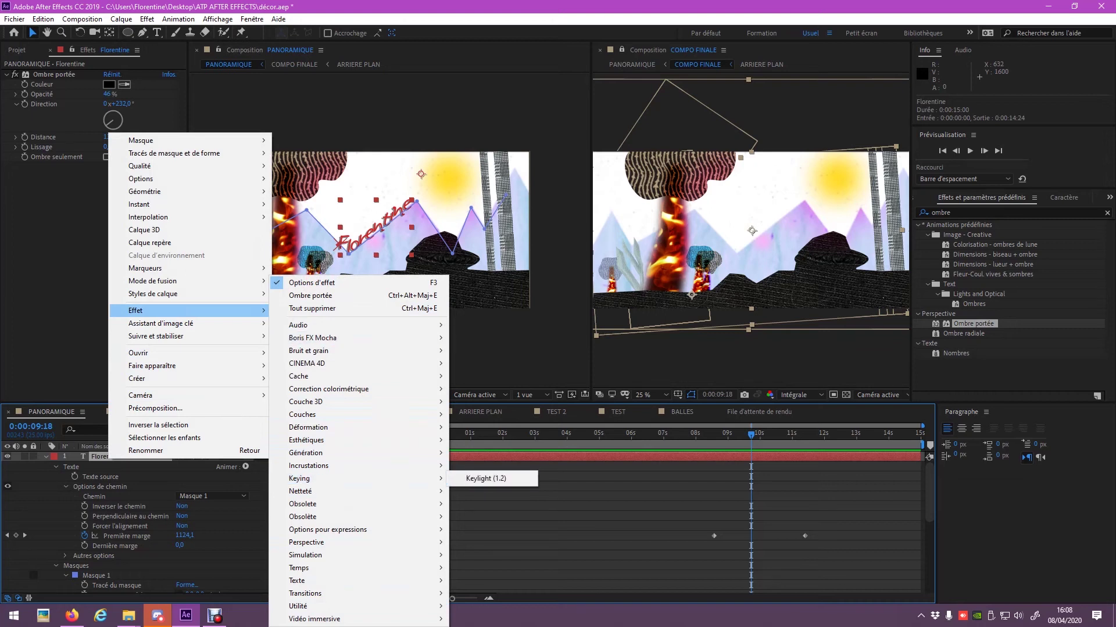
key("Escape")
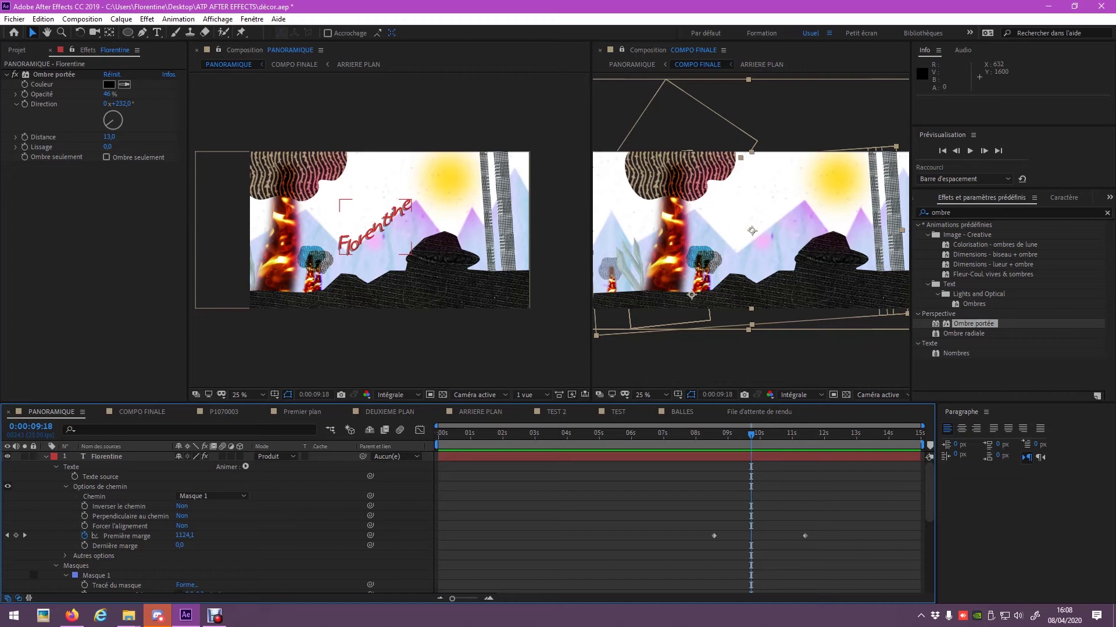
mouse_move(751, 434)
left_mouse_down()
mouse_move(548, 435)
mouse_move(811, 435)
left_mouse_up()
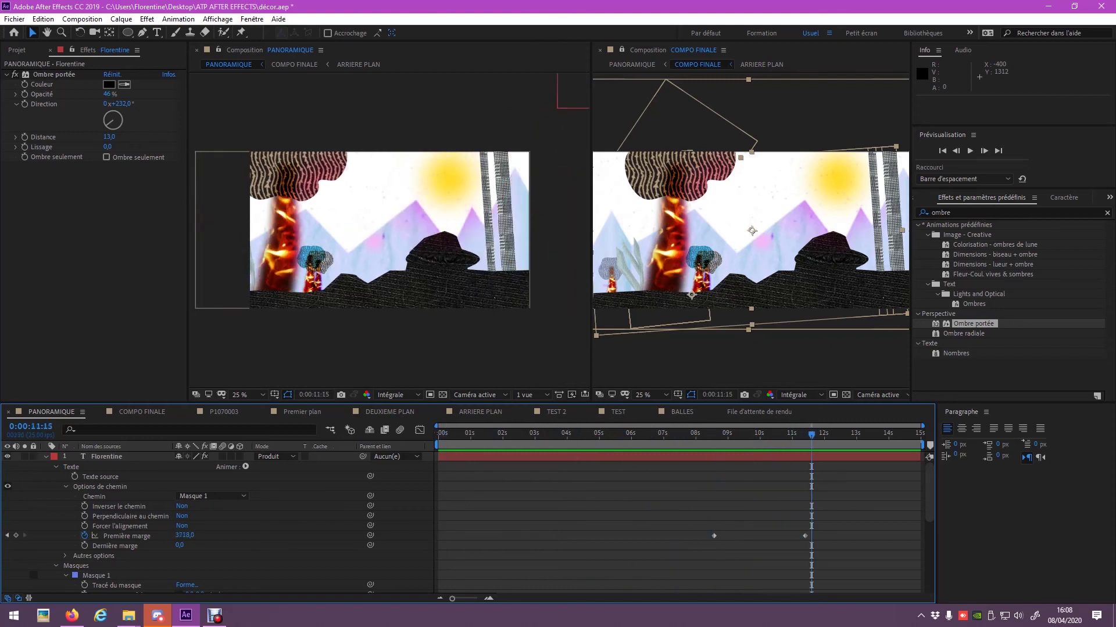
left_click(46, 456)
Step: Collapse the COMPO FINALE layer and draw a red star in the sky left of the sun
left_click(46, 467)
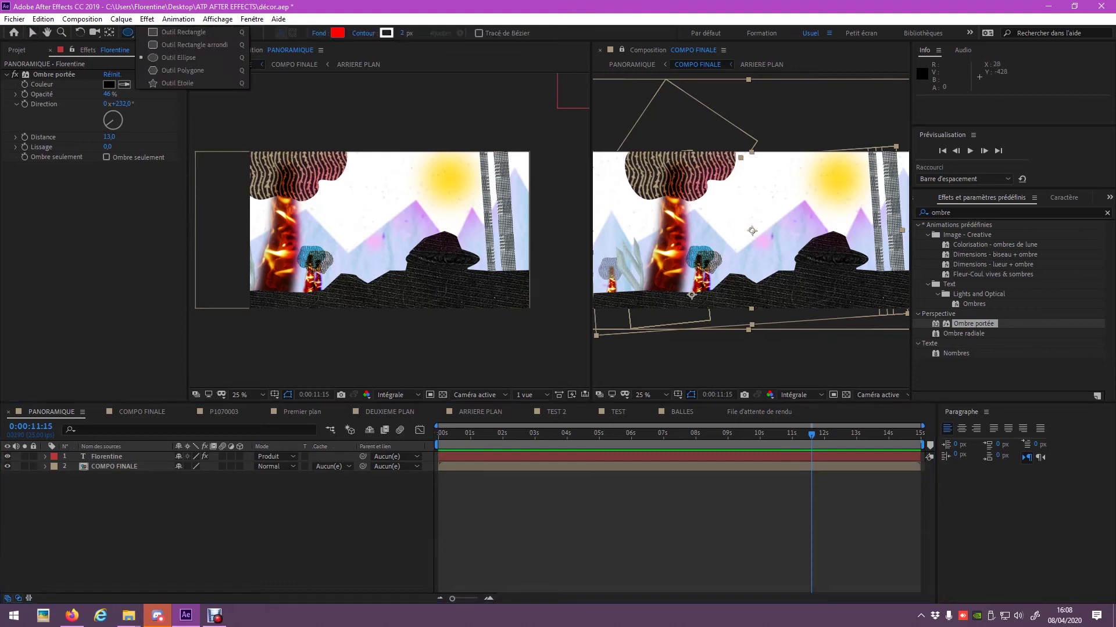
left_click_drag(128, 33, 169, 84)
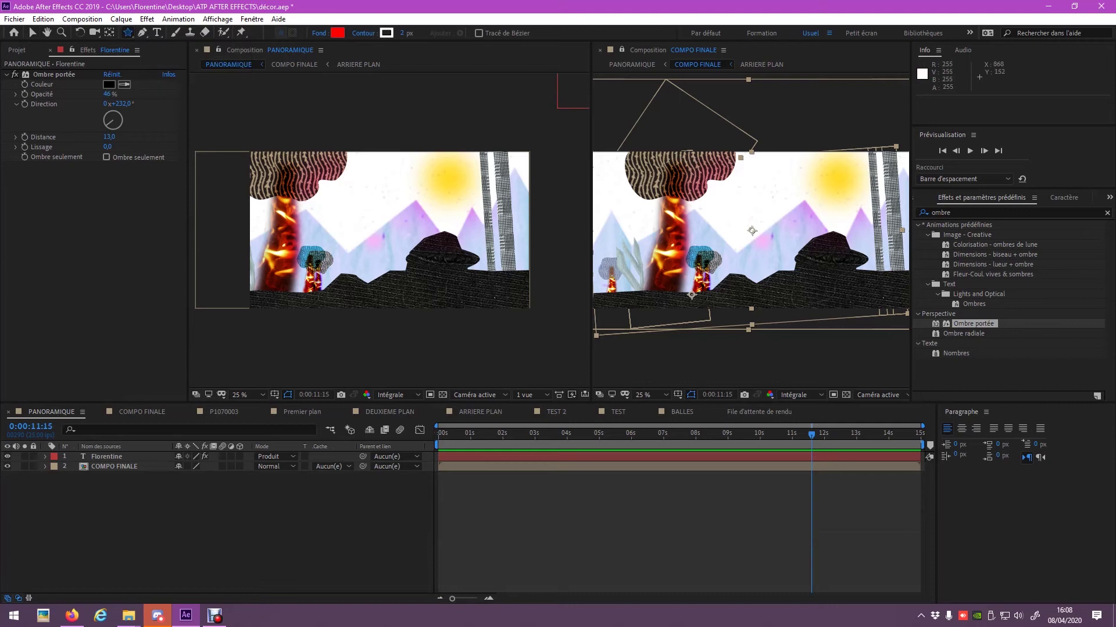
left_click_drag(375, 182, 375, 163)
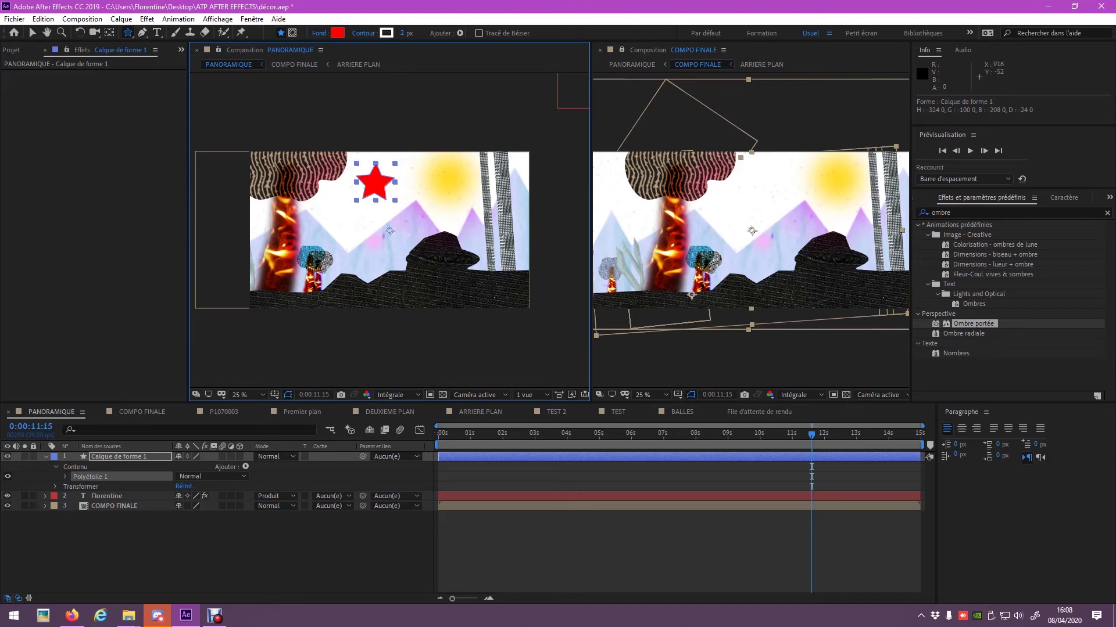
Step: Draw a closed four-corner red shield shape beside the sun, then zoom to 50%
key("g")
key("F2")
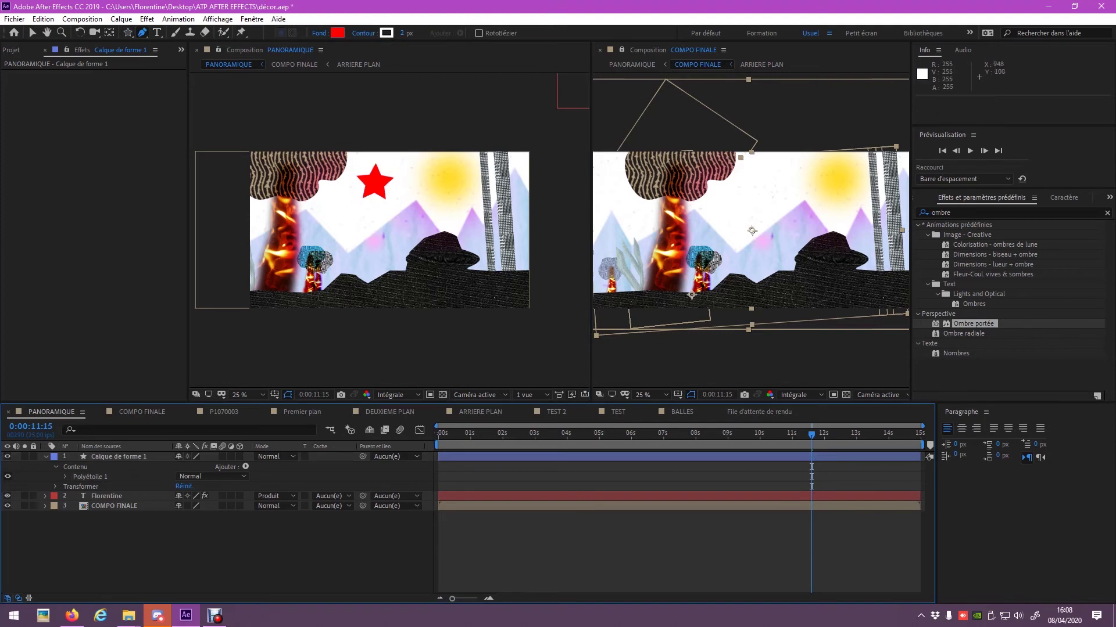
left_click(419, 185)
left_click(452, 178)
left_click(458, 199)
left_click(436, 224)
left_click(418, 185)
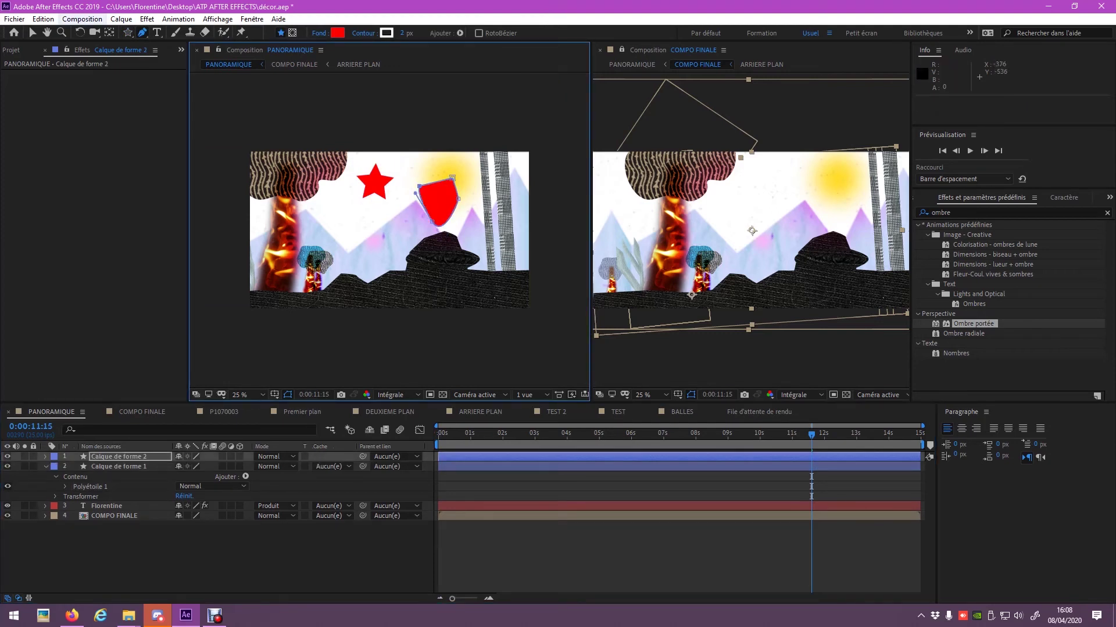
left_click(119, 467)
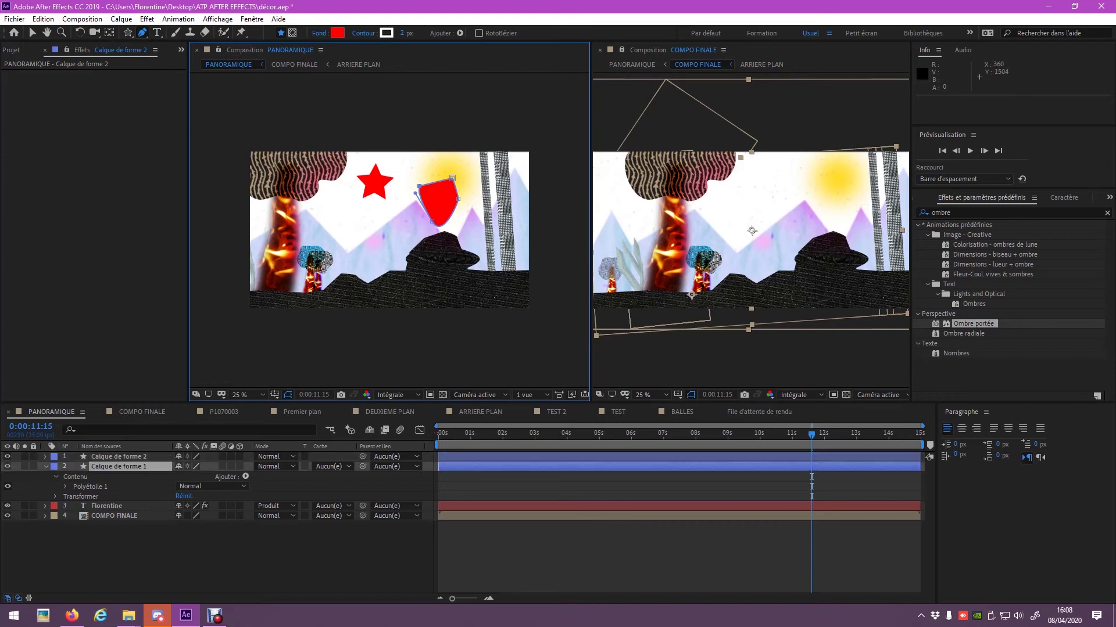
key("period")
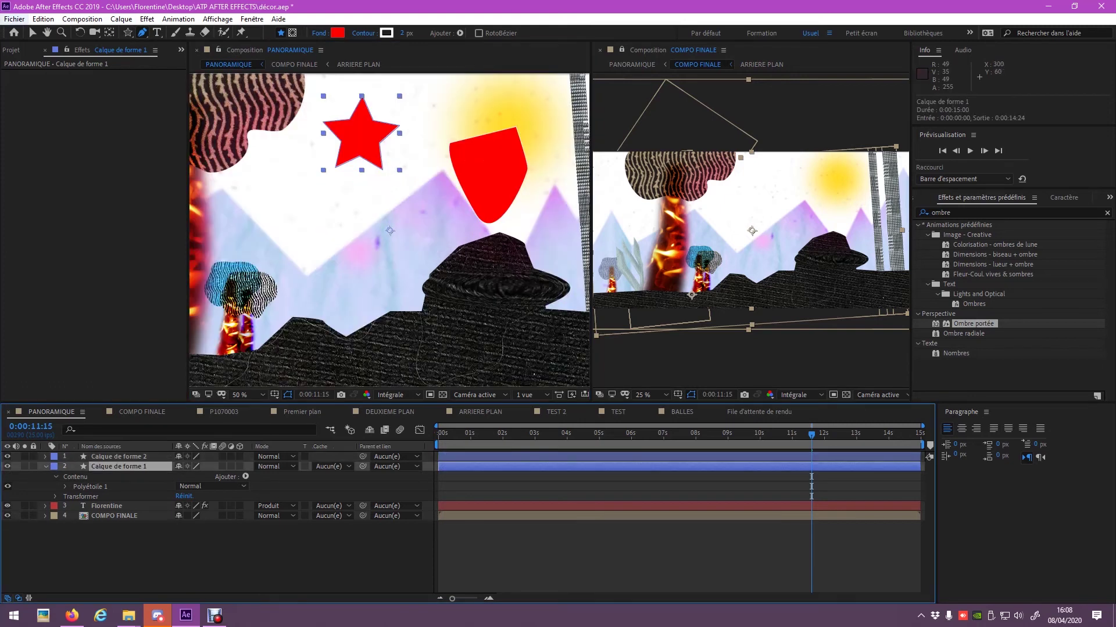
Step: Delete the red shield layer (Calque de forme 2) and expand the star's Tracé polyétoile 1 settings
key("v")
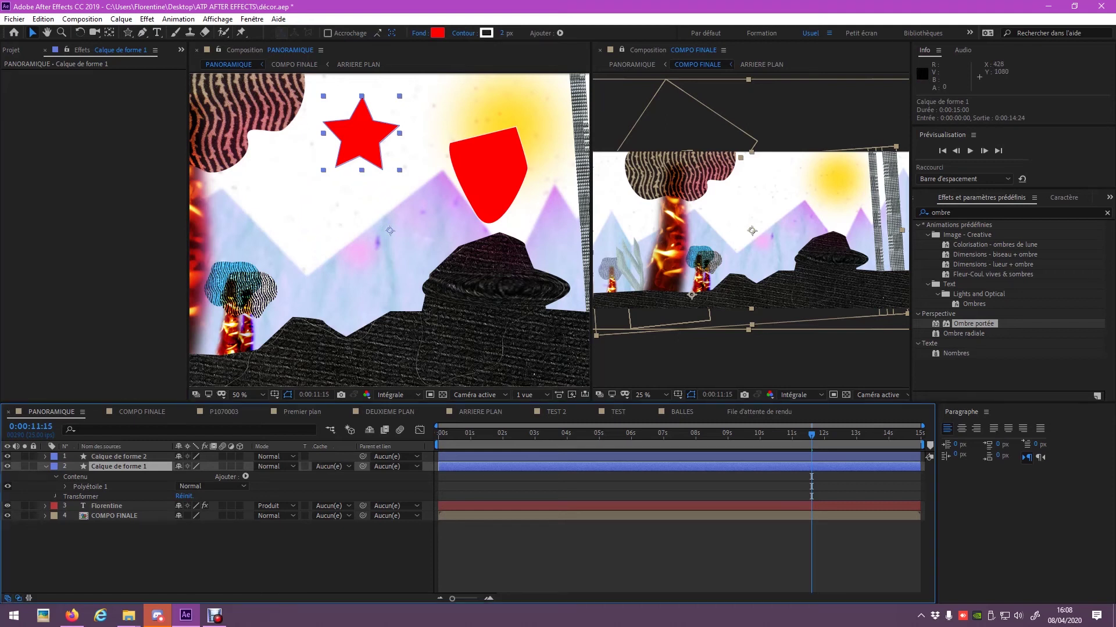
left_click(56, 497)
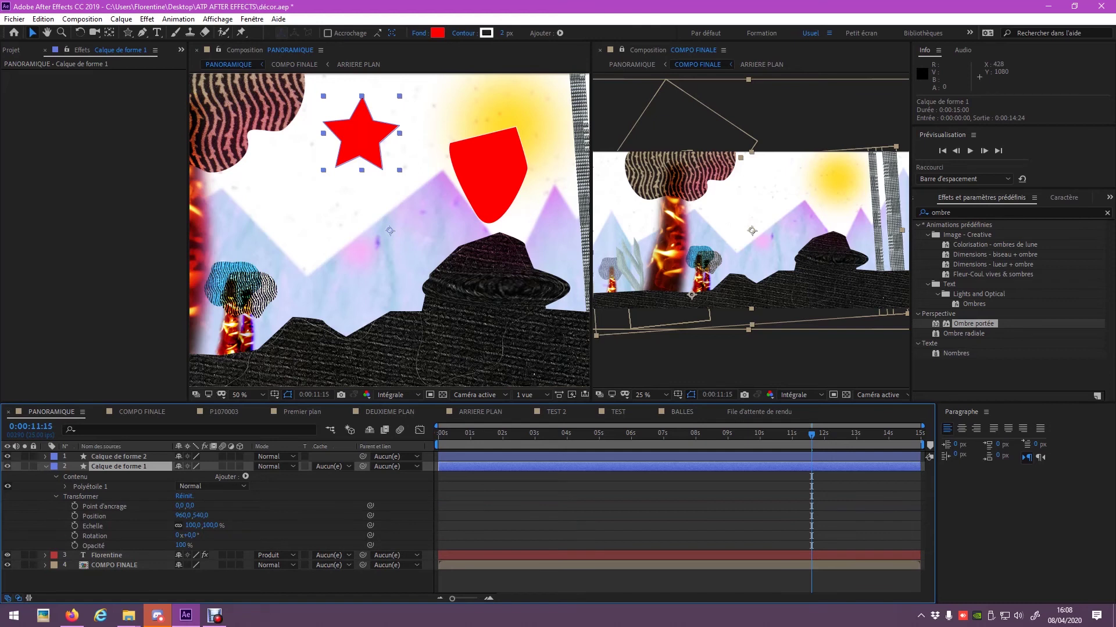
left_click(66, 487)
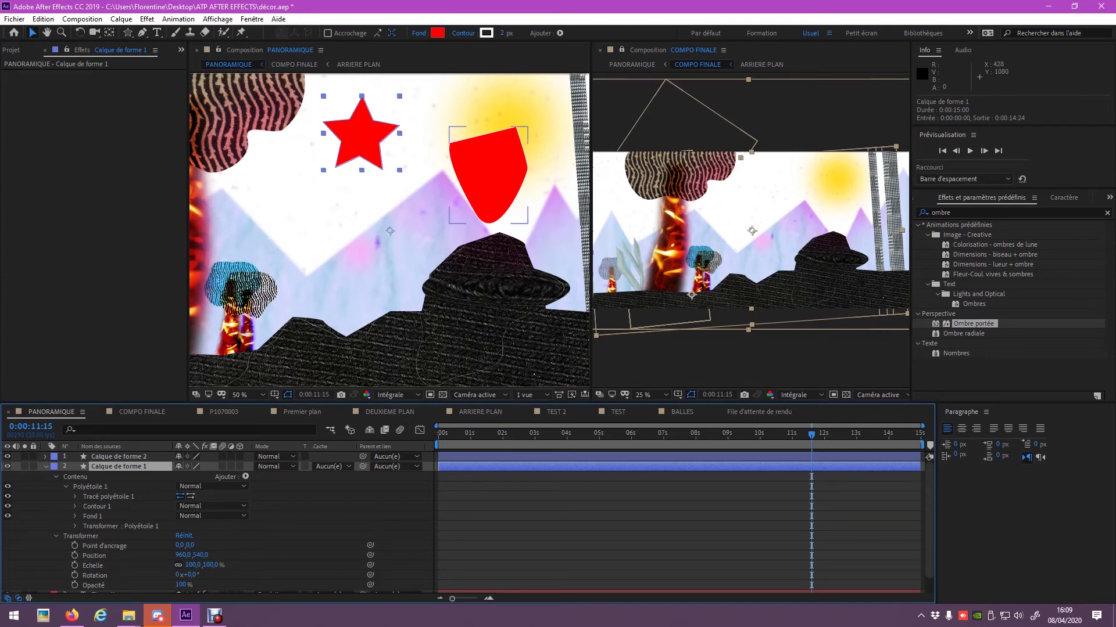
left_click(46, 457)
left_click(56, 467)
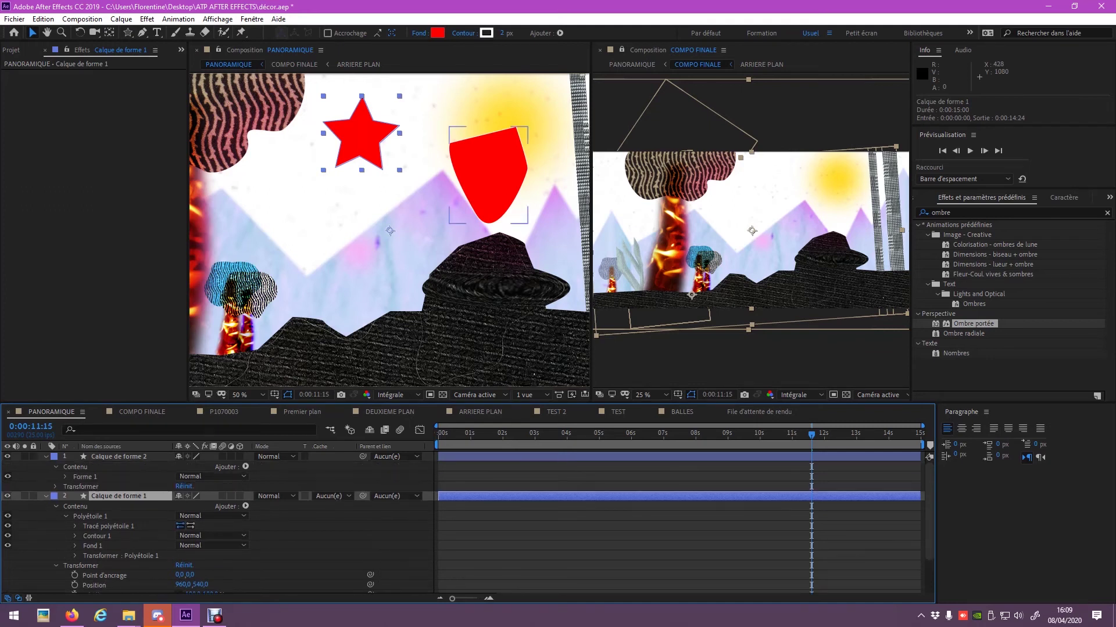
left_click(118, 457)
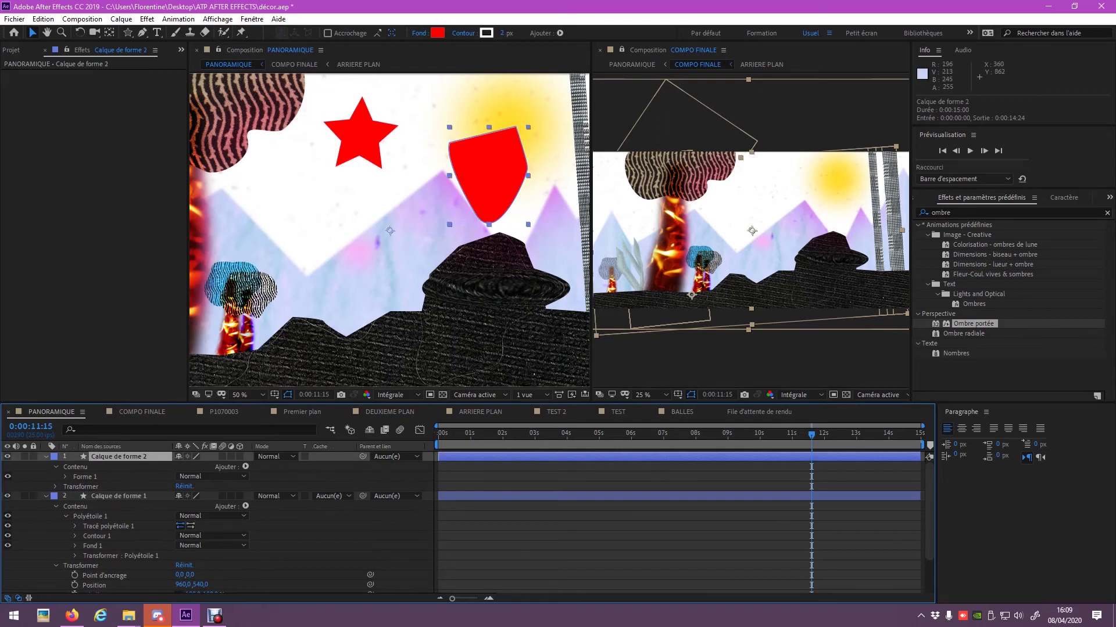
left_click(66, 477)
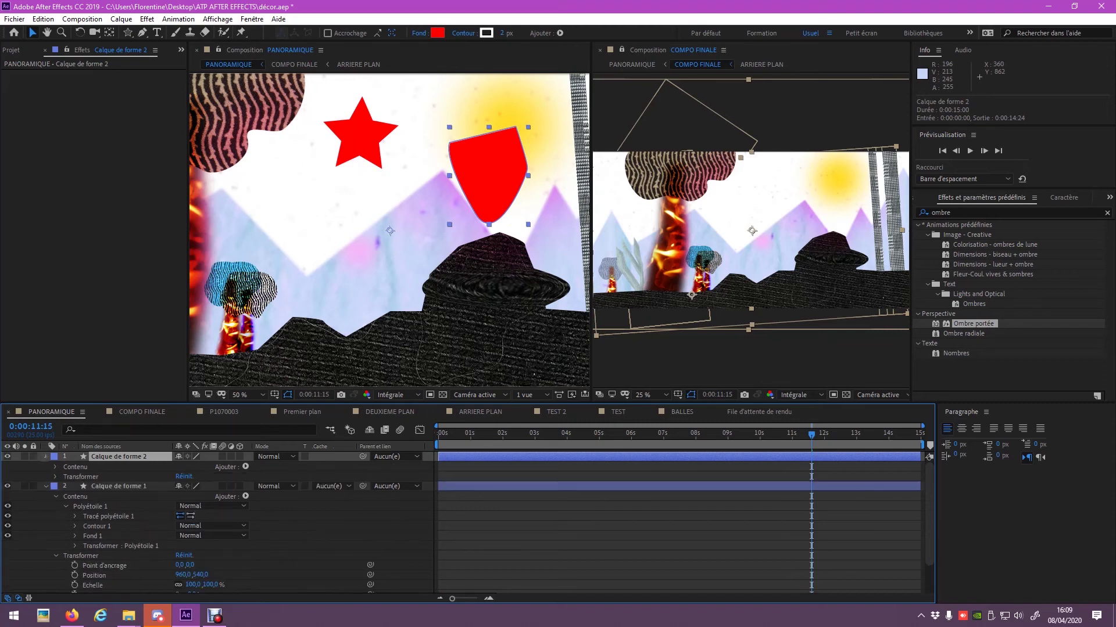
left_click(46, 457)
key("Delete")
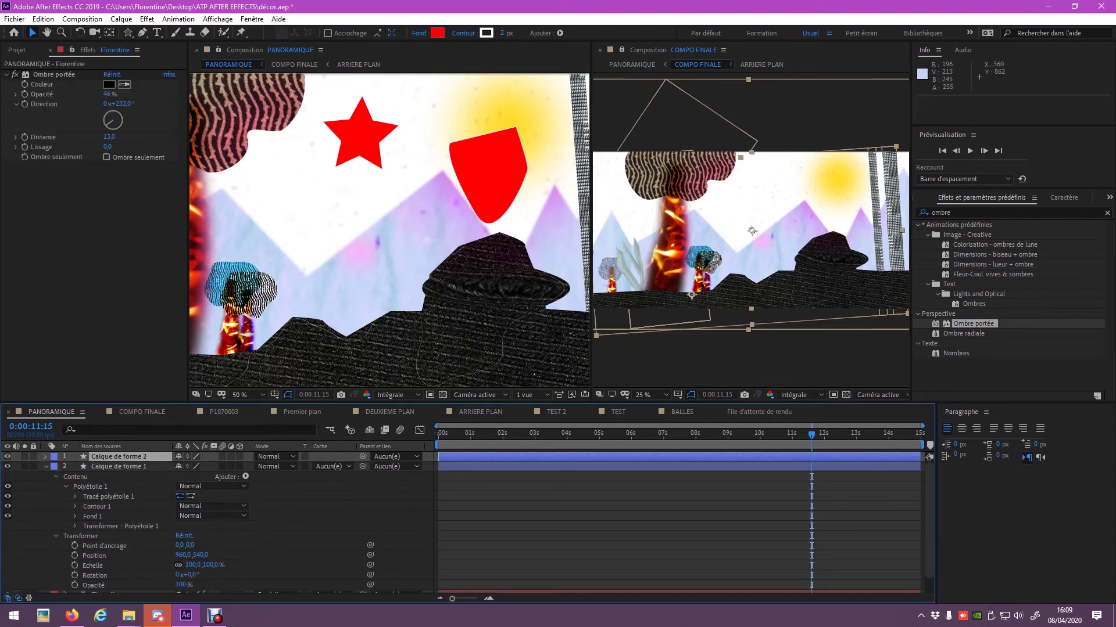
left_click(360, 139)
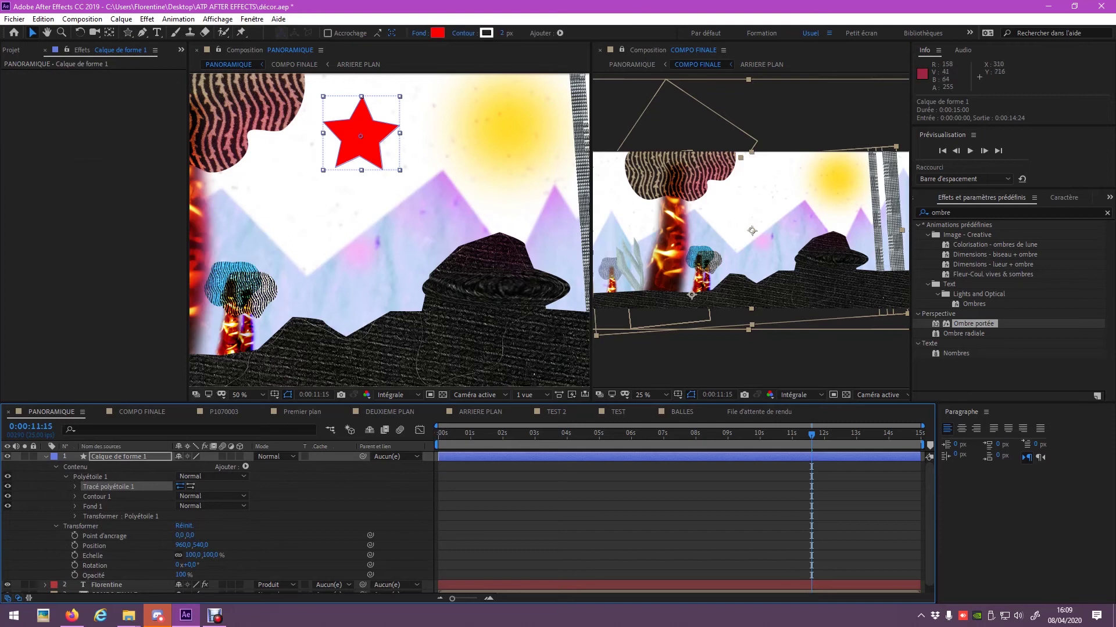
left_click(75, 486)
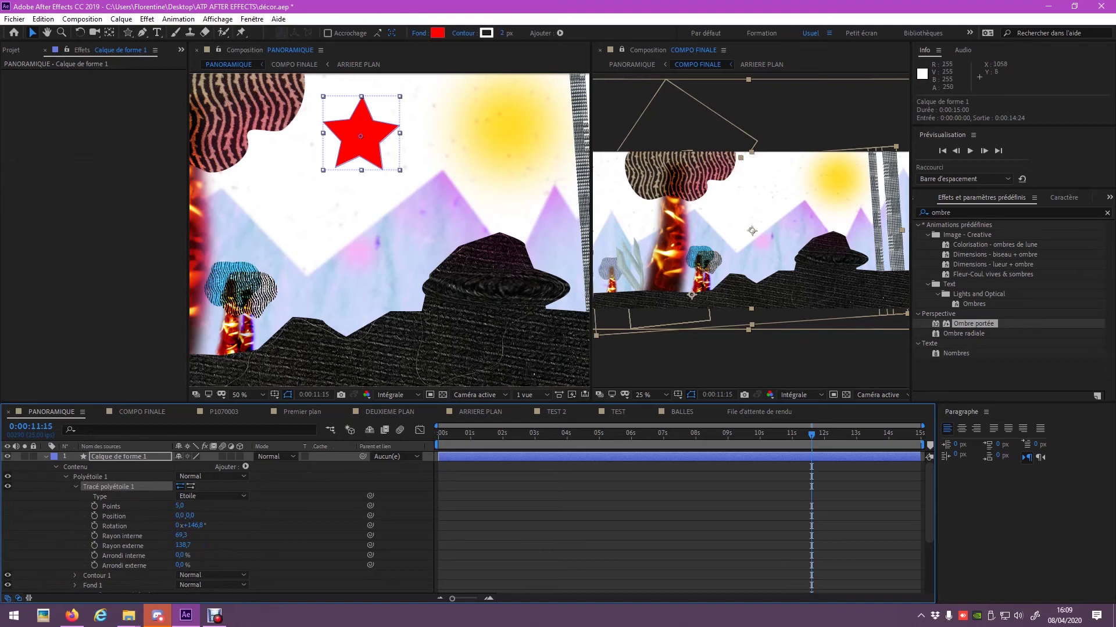
Step: Fill the star blue, give it a 27 px red outline, and set it to 7 points
left_click(438, 32)
left_click(578, 277)
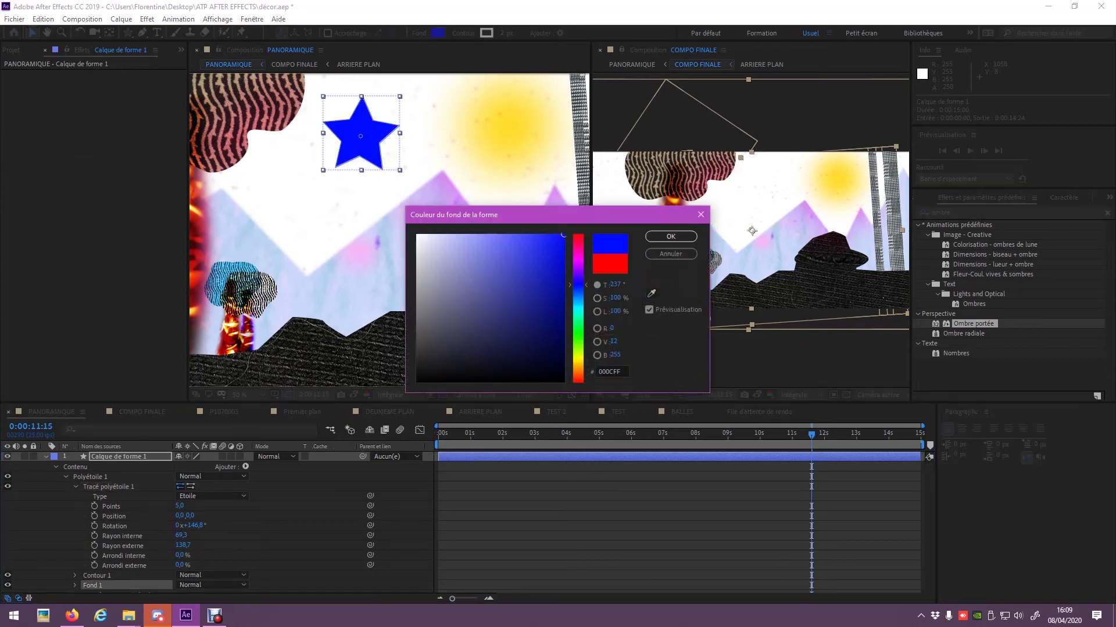
left_click(671, 237)
left_click(486, 32)
left_click(530, 281)
left_click(667, 237)
mouse_move(502, 33)
left_mouse_down()
mouse_move(540, 33)
mouse_move(482, 33)
left_mouse_up()
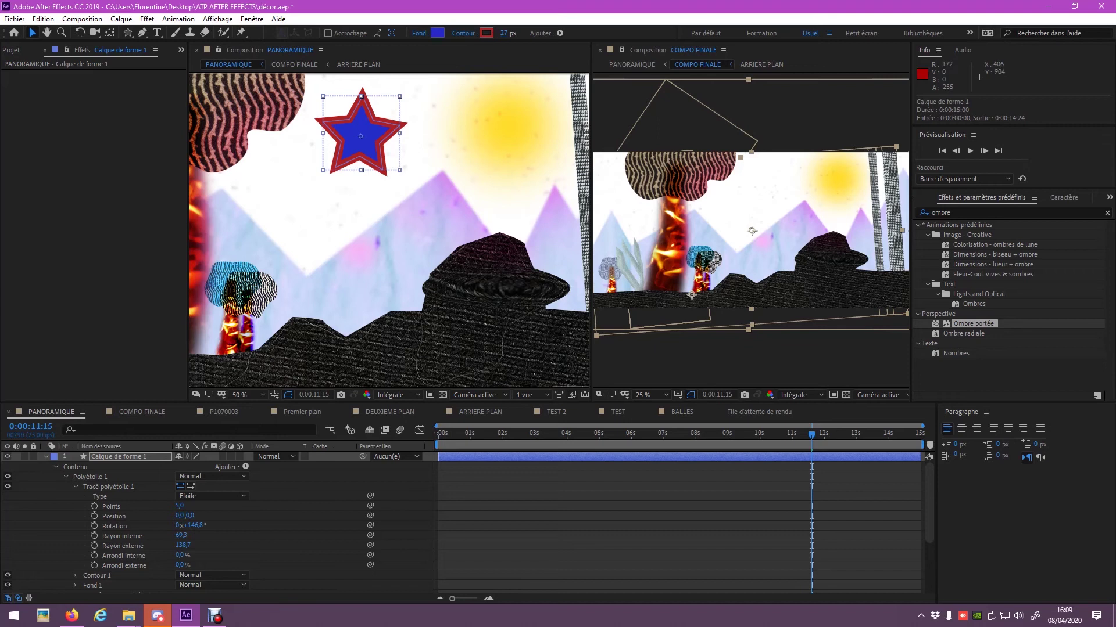
mouse_move(180, 505)
left_mouse_down()
mouse_move(191, 505)
mouse_move(177, 506)
left_mouse_up()
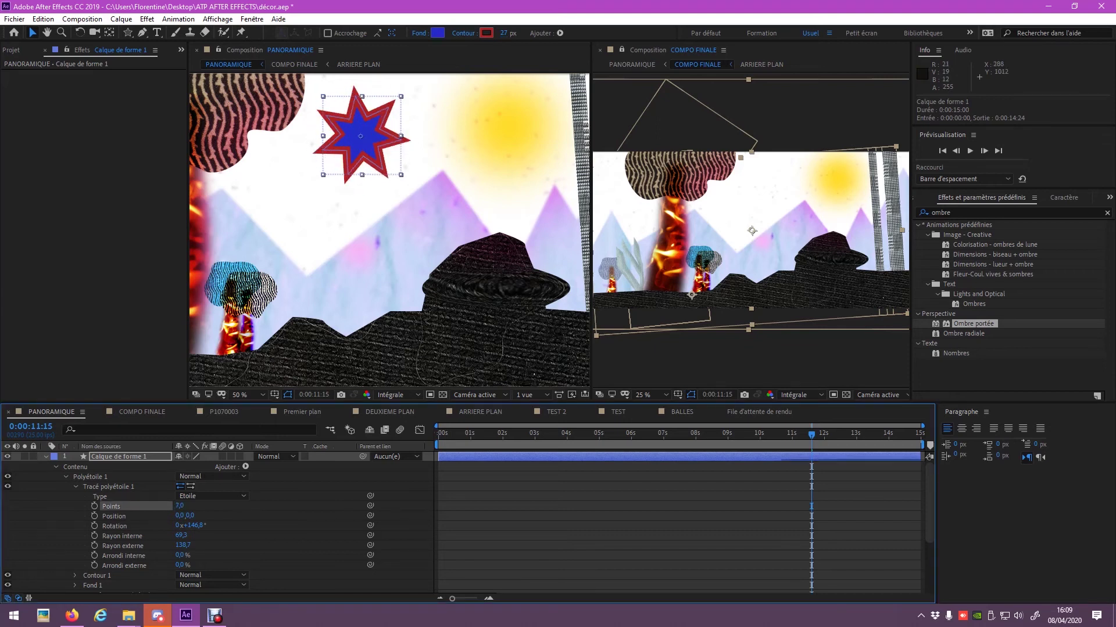
Step: Keyframe all the star path properties at 10:22, then enlarge the inner radius at 13:05
left_click(788, 433)
left_click(123, 566, "shift")
left_click(94, 506)
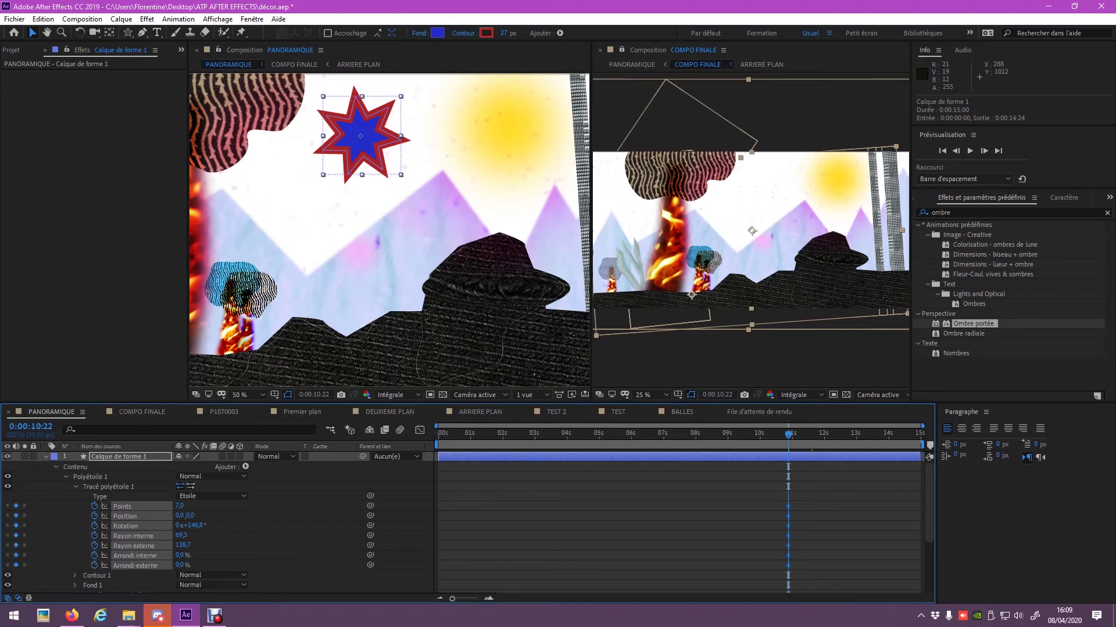
left_click_drag(788, 433, 863, 433)
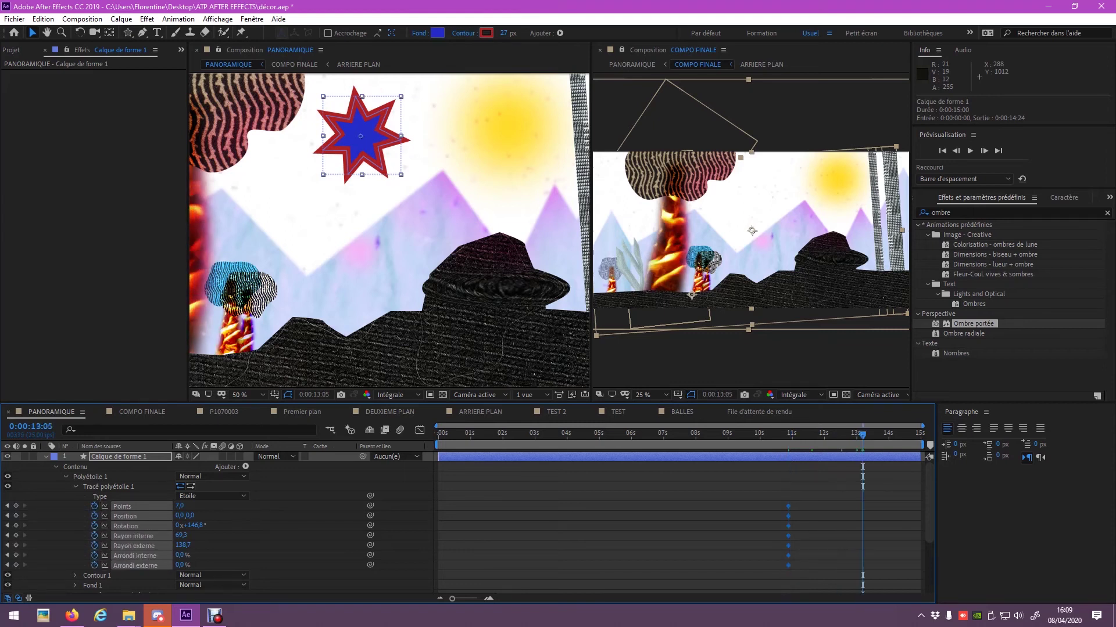
mouse_move(181, 535)
left_mouse_down()
mouse_move(430, 535)
mouse_move(170, 535)
mouse_move(492, 545)
mouse_move(223, 545)
left_mouse_up()
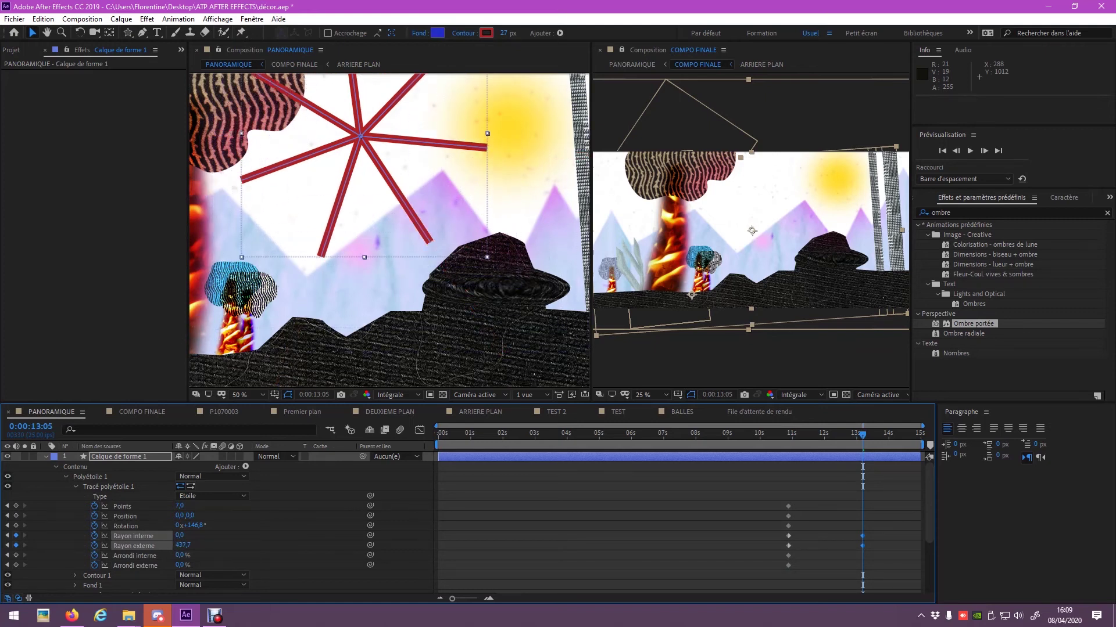
Step: Shift the radius keyframes earlier to about 11:09 and raise inner roundness to 286%
left_click(793, 434)
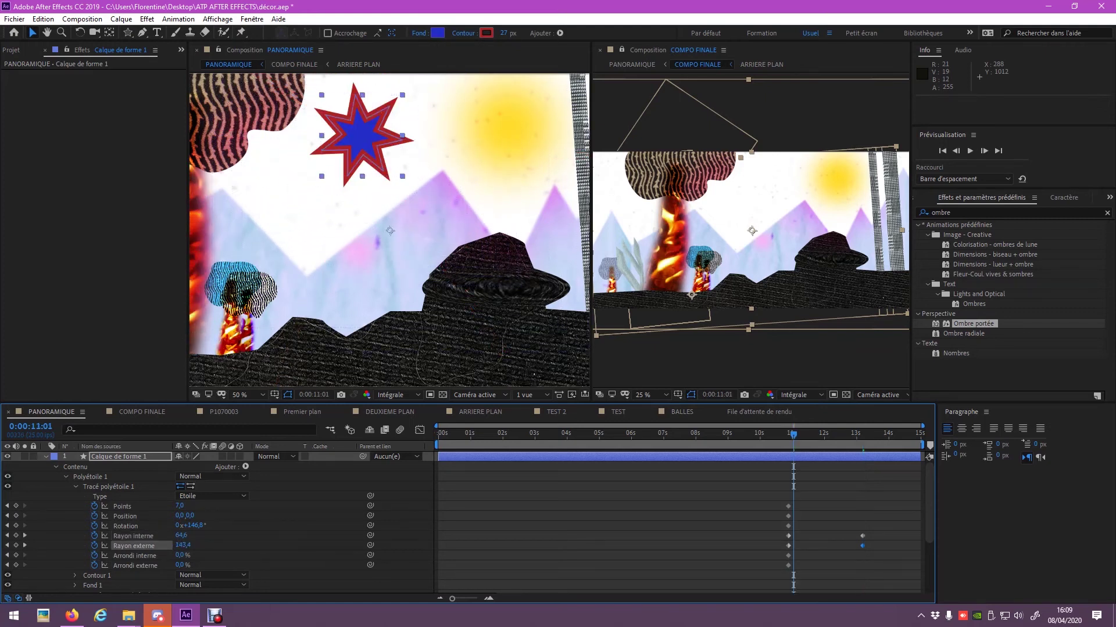
key("space")
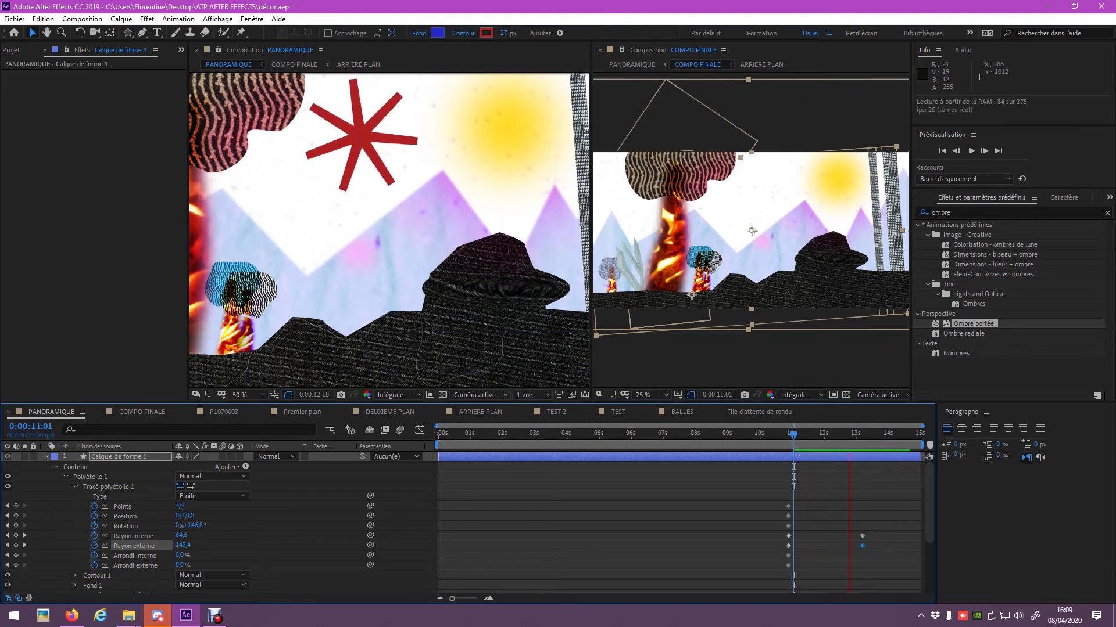
left_click(870, 530)
mouse_move(869, 531)
left_mouse_down()
mouse_move(858, 549)
mouse_move(804, 546)
left_mouse_up()
key("space")
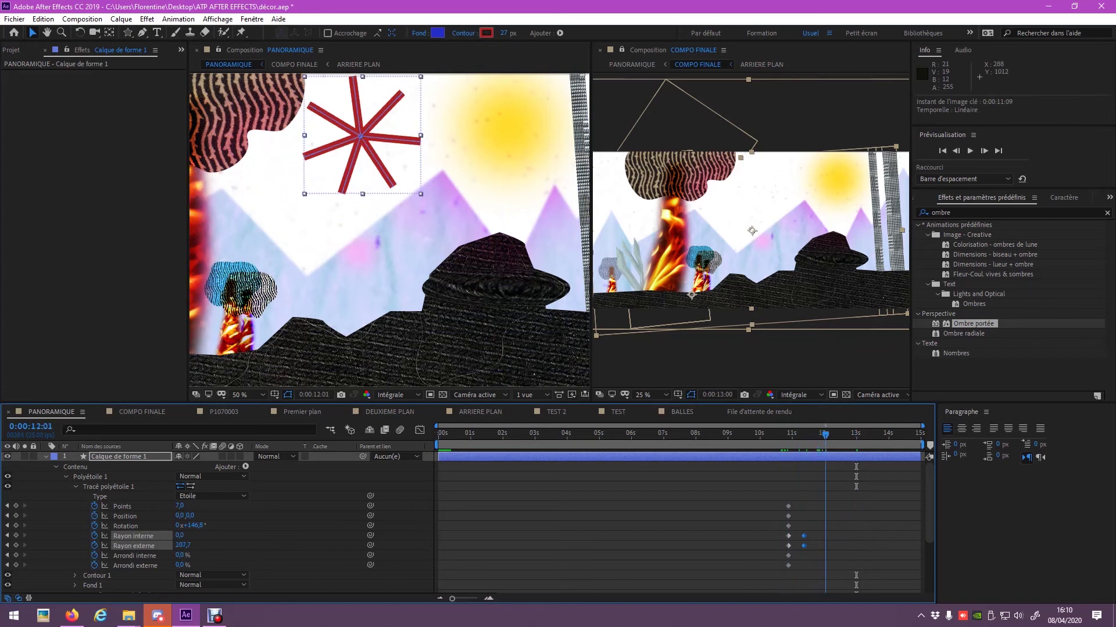
mouse_move(179, 555)
left_mouse_down()
mouse_move(209, 555)
mouse_move(198, 545)
mouse_move(233, 535)
mouse_move(172, 535)
mouse_move(244, 565)
mouse_move(187, 565)
left_mouse_up()
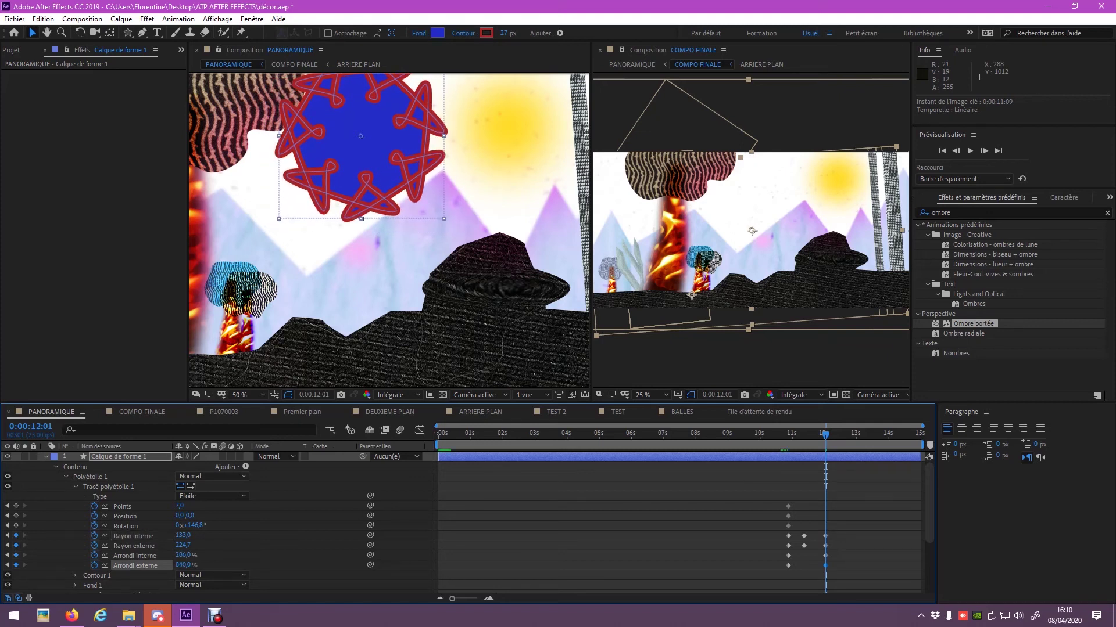
key("space")
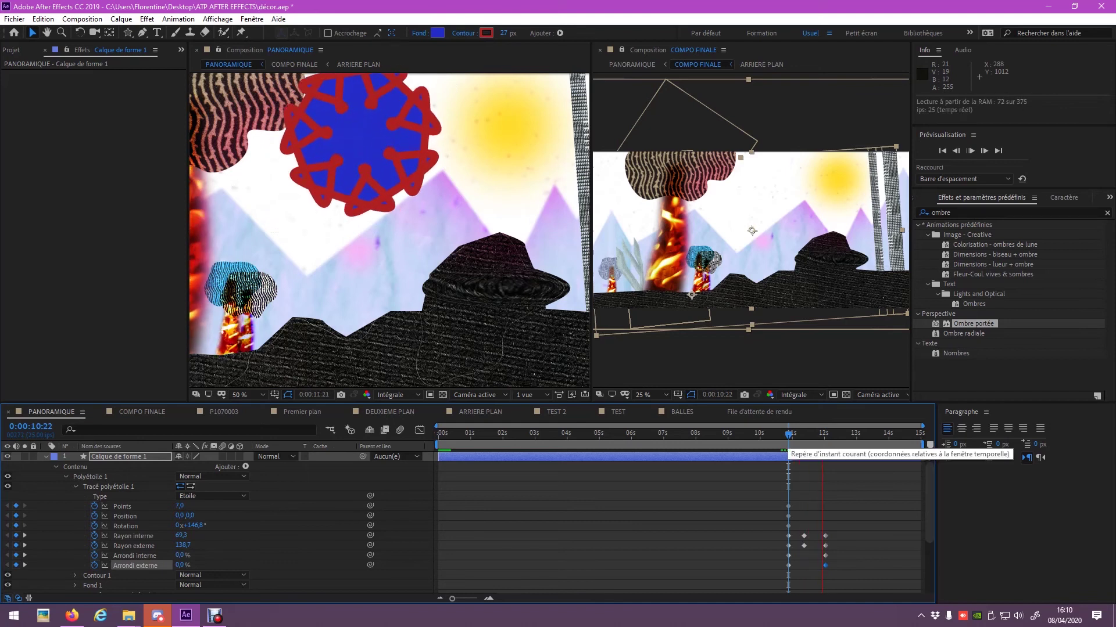
Step: Nudge the star shape slightly down-right in the comp and collapse its layer properties
scroll(386, 206, "down", 2)
key("space")
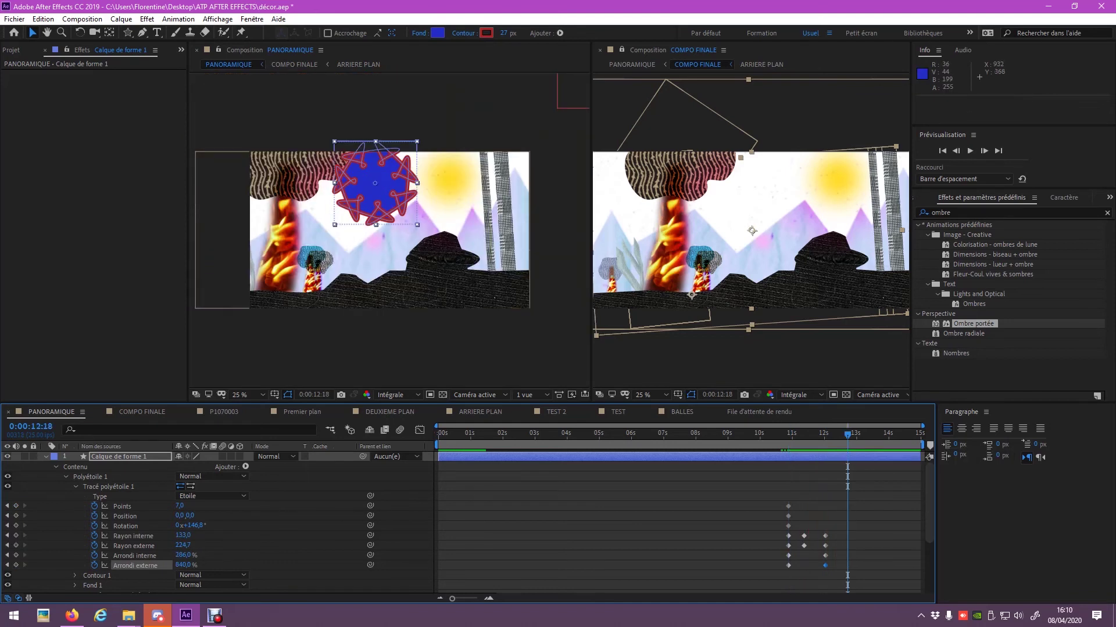
left_click_drag(360, 191, 364, 215)
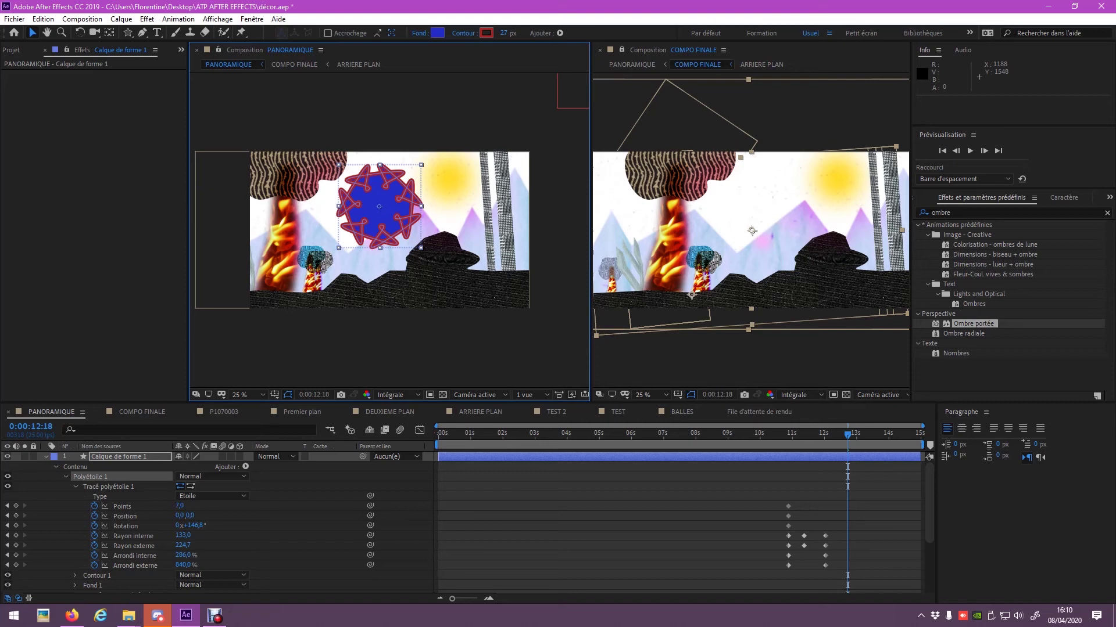
scroll(218, 523, "down", 3)
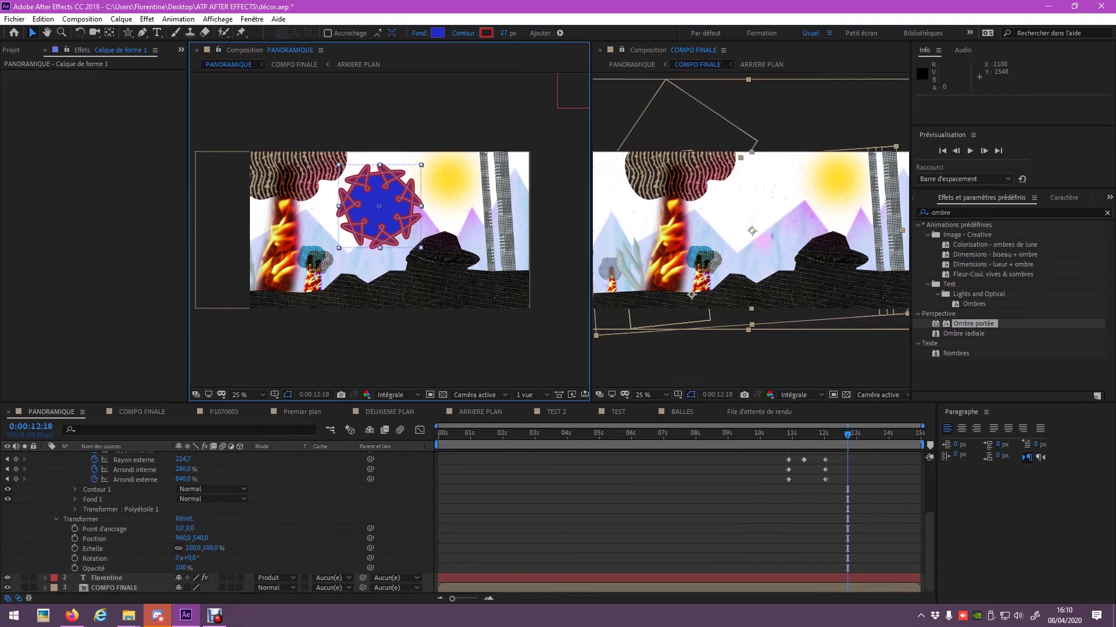
scroll(218, 523, "up", 3)
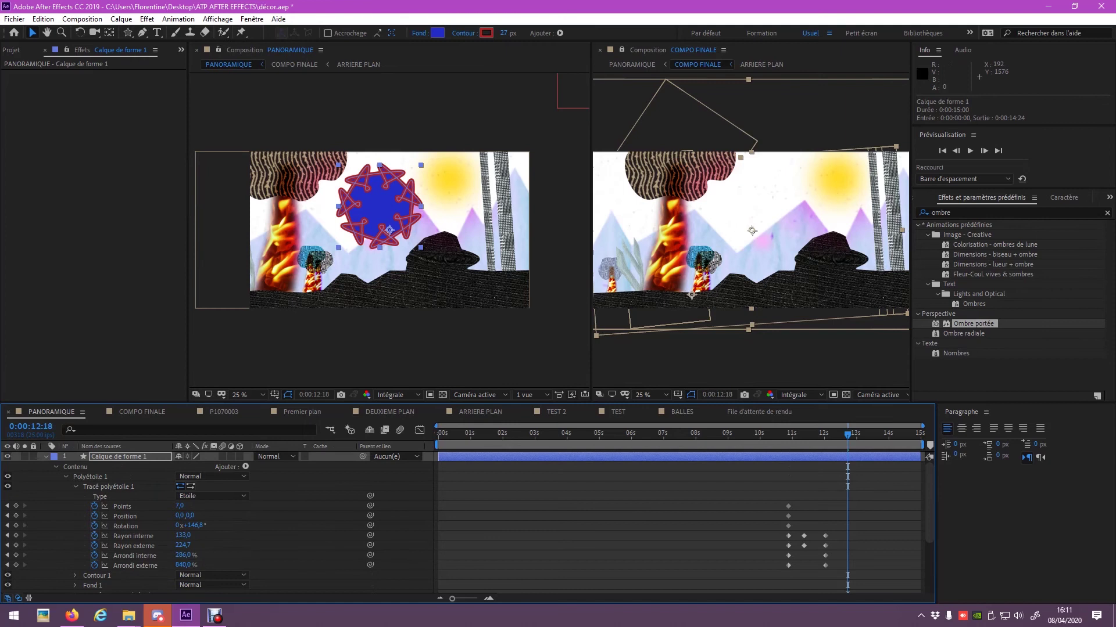
key("u")
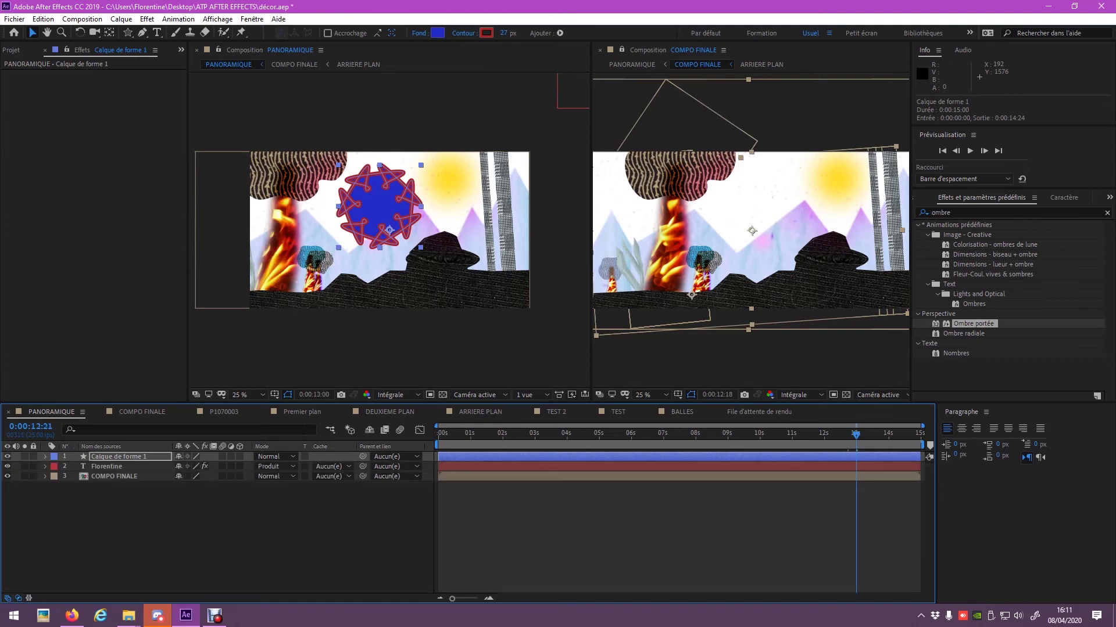
Step: Shift all the star's shape keyframes so its animation starts at 12 seconds
left_click_drag(847, 434, 769, 434)
key("space")
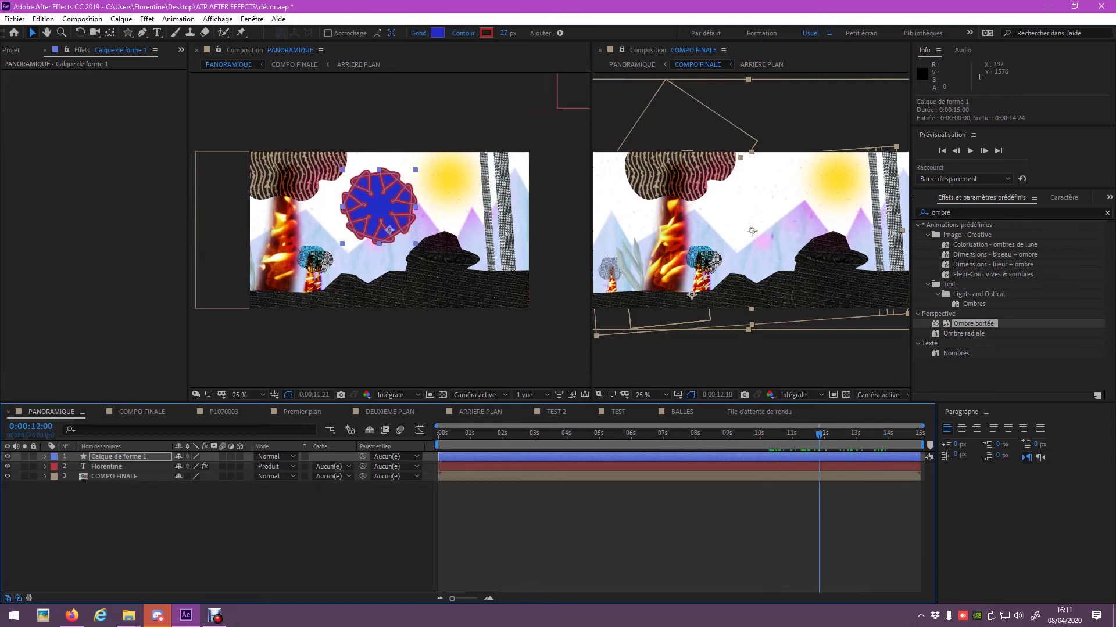
key("u")
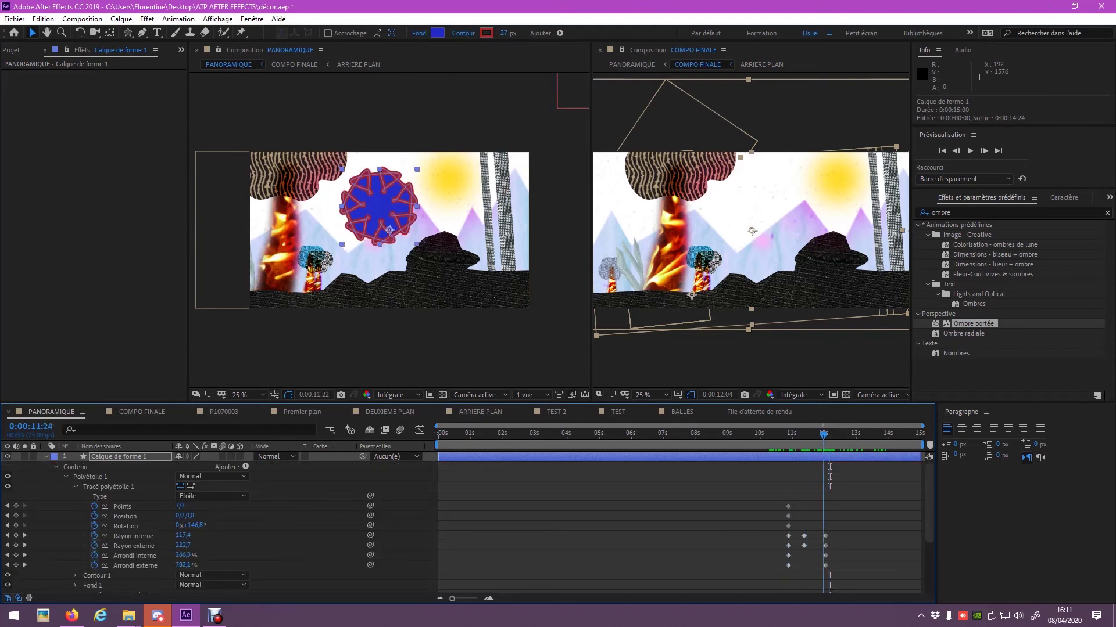
left_click_drag(851, 495, 776, 577)
left_click_drag(788, 536, 825, 535)
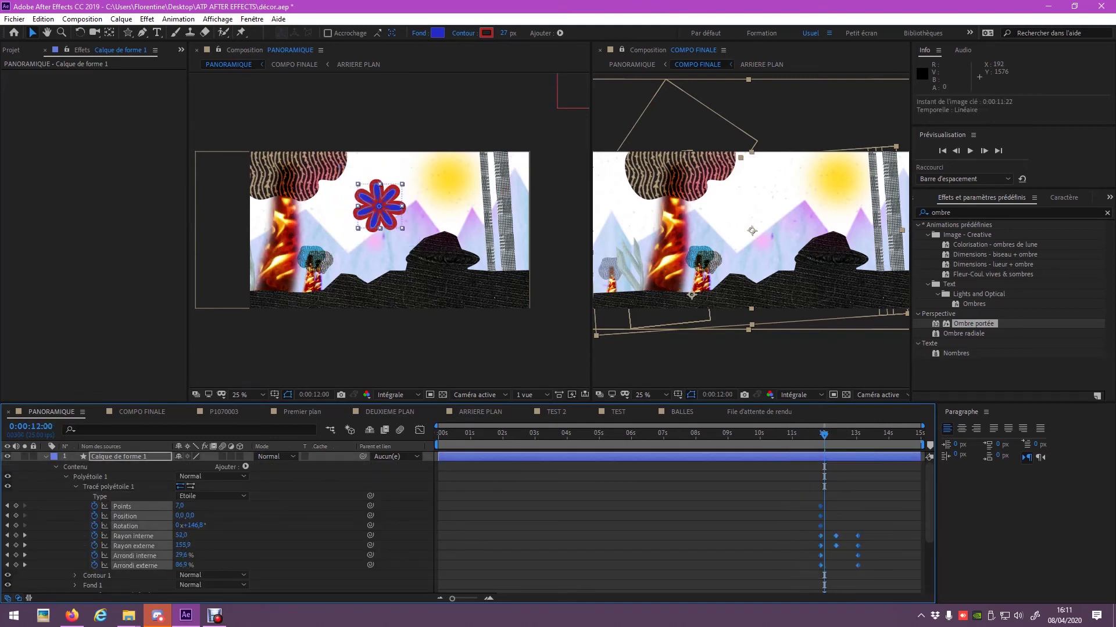
key("F2")
Step: Reposition the star to about 1426, 382 so it sits over the sun
scroll(218, 523, "down", 4)
left_click_drag(185, 539, 414, 401)
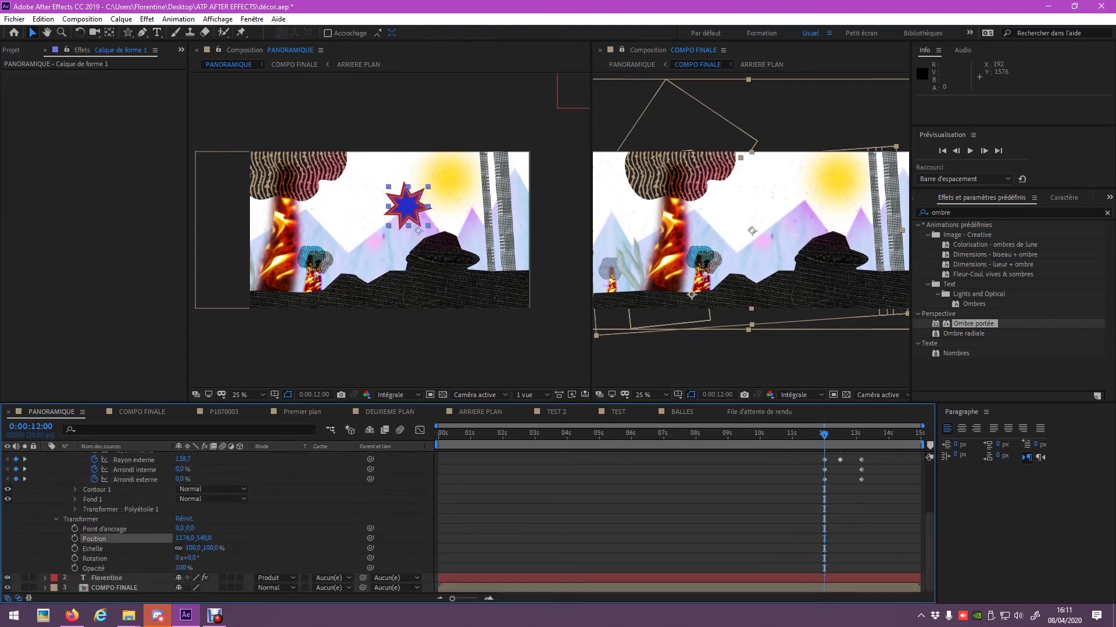
right_click(410, 392)
key("Escape")
key("shift+Right")
key("shift+Right")
key("shift+Right")
left_click_drag(204, 538, 174, 538)
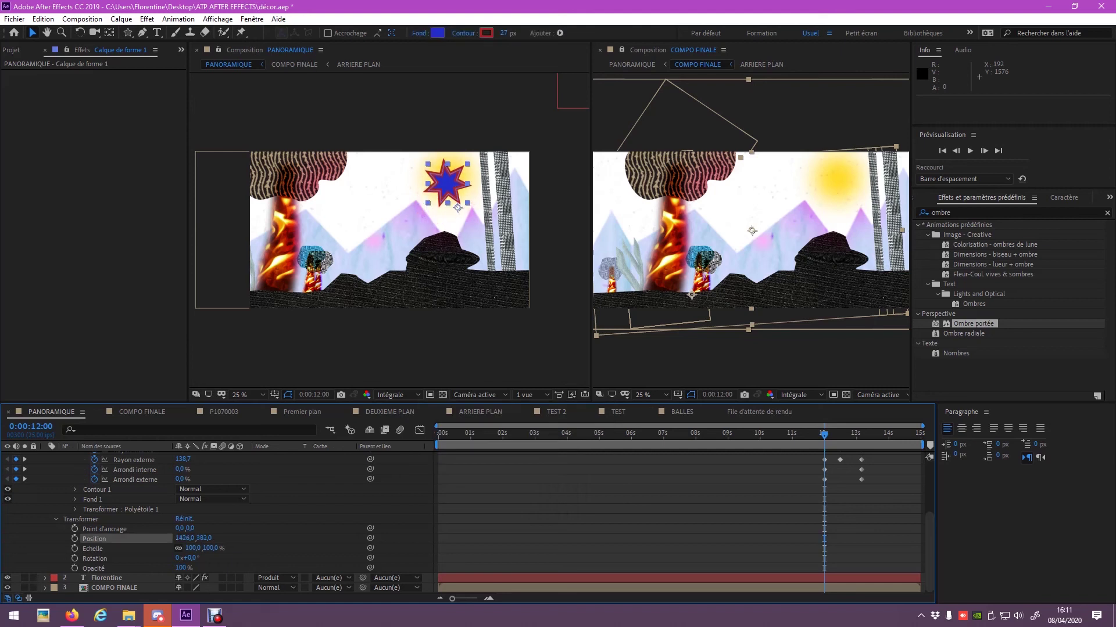
scroll(174, 522, "up", 3)
Step: Set the star layer's blending mode to Lumière vive and preview the result
left_click(268, 457)
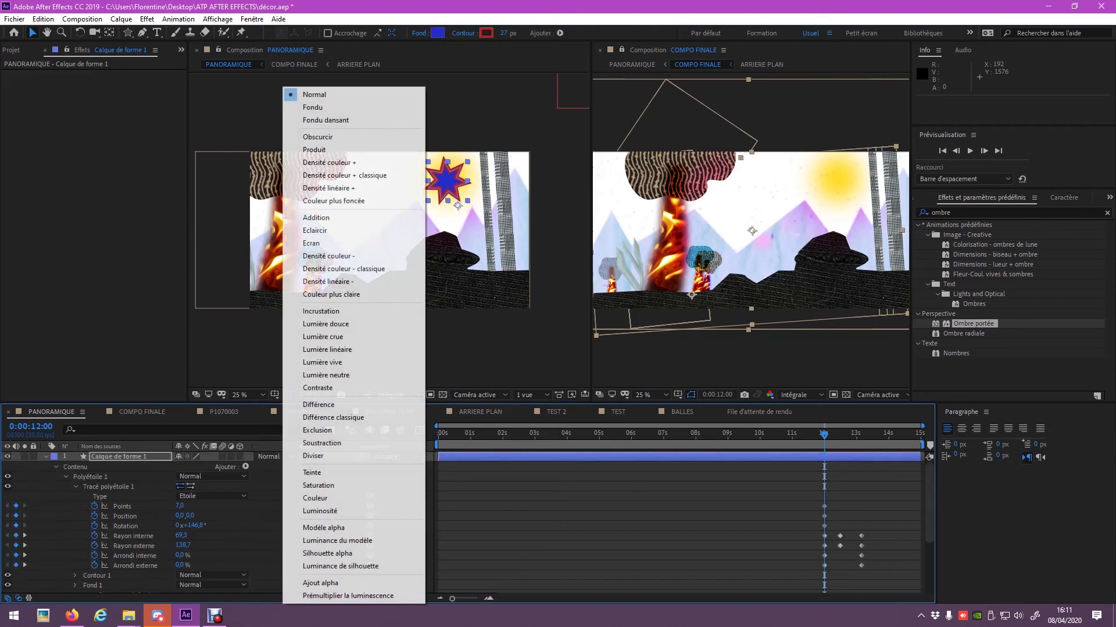
left_click(322, 362)
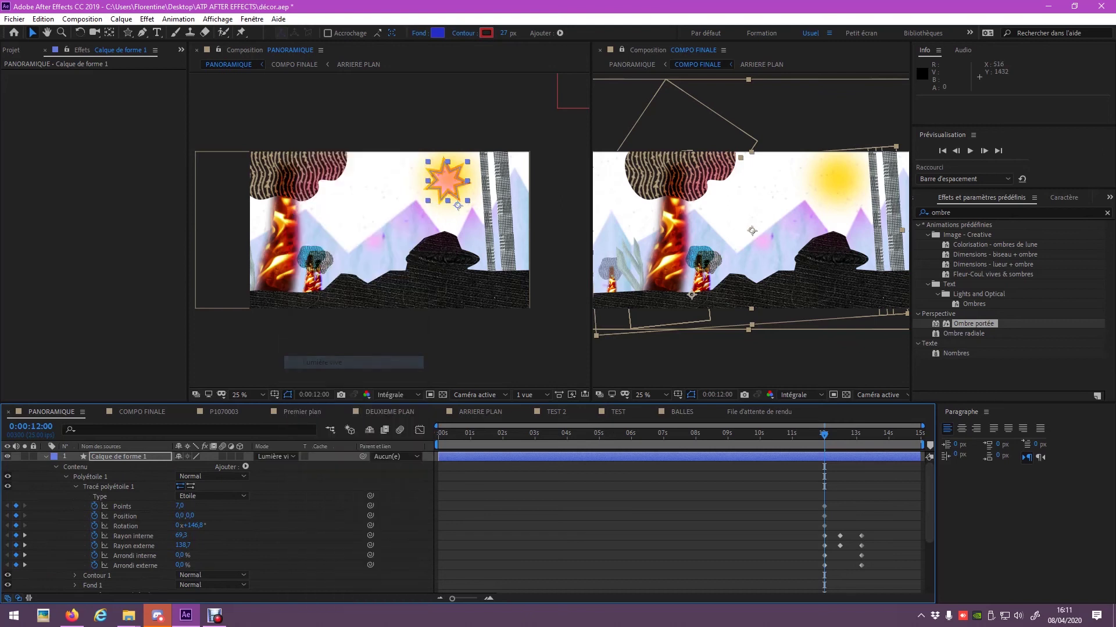
key("space")
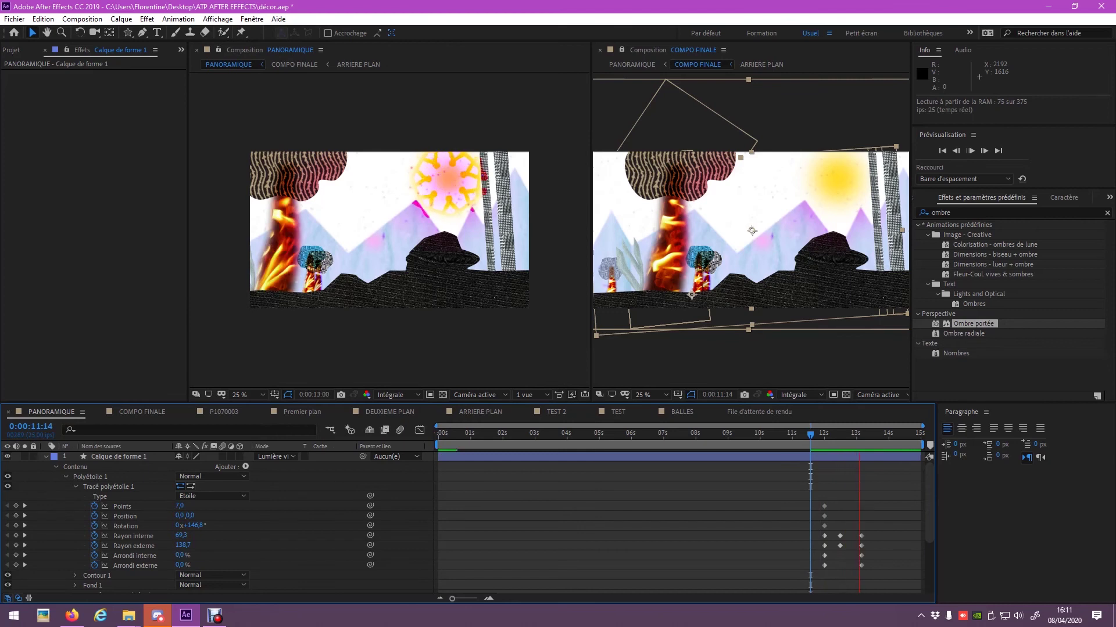
key("space")
mouse_move(882, 434)
left_mouse_down()
mouse_move(756, 435)
mouse_move(800, 435)
left_mouse_up()
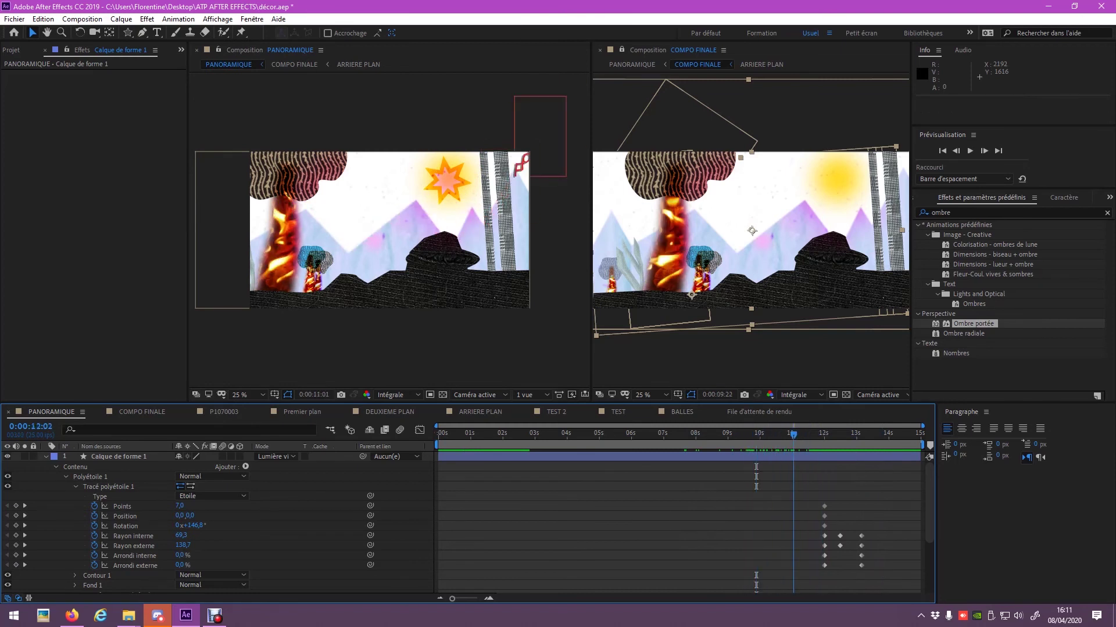
Step: Step the playhead back to 9:04, briefly switching to Discord and back
key("Page_Up")
key("Page_Up")
key("Page_Up")
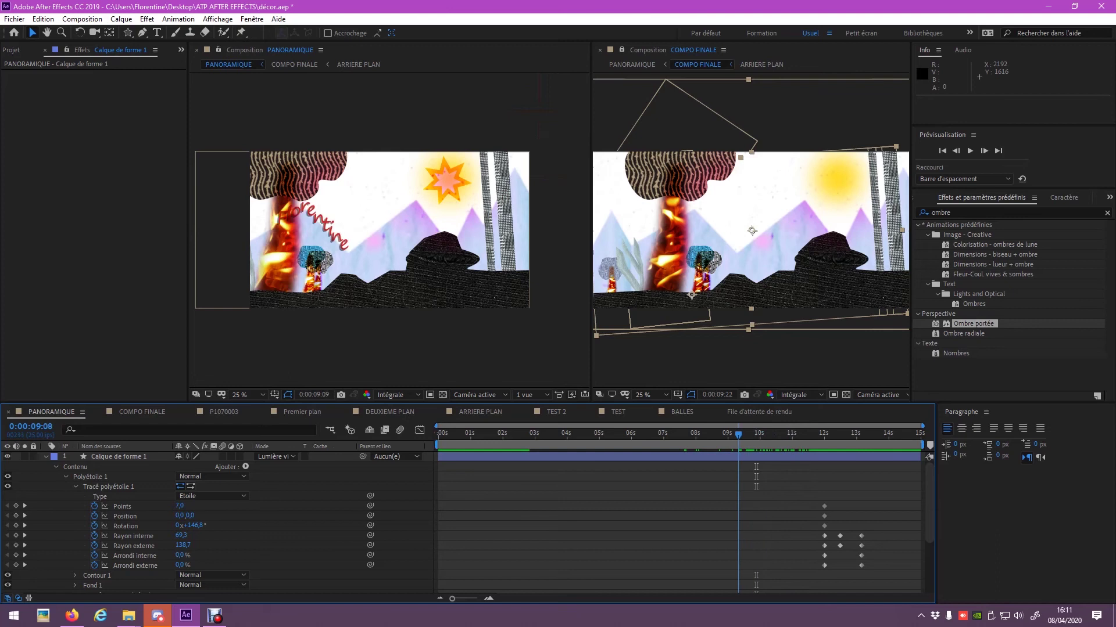
key("Page_Up")
key("Page_Up")
key("Page_Up")
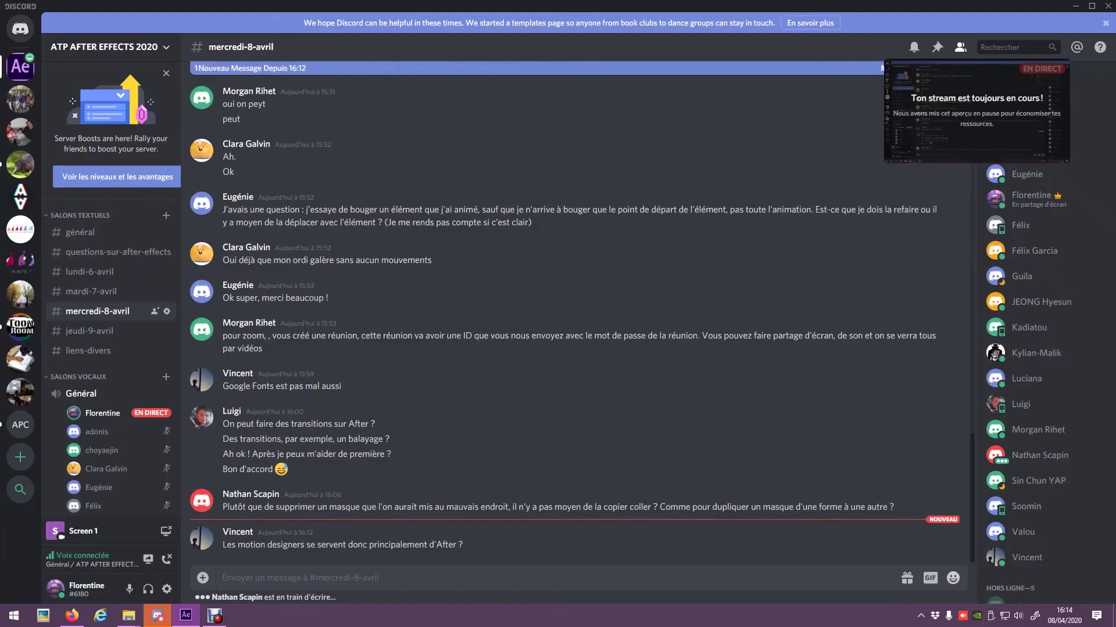
left_click(157, 615)
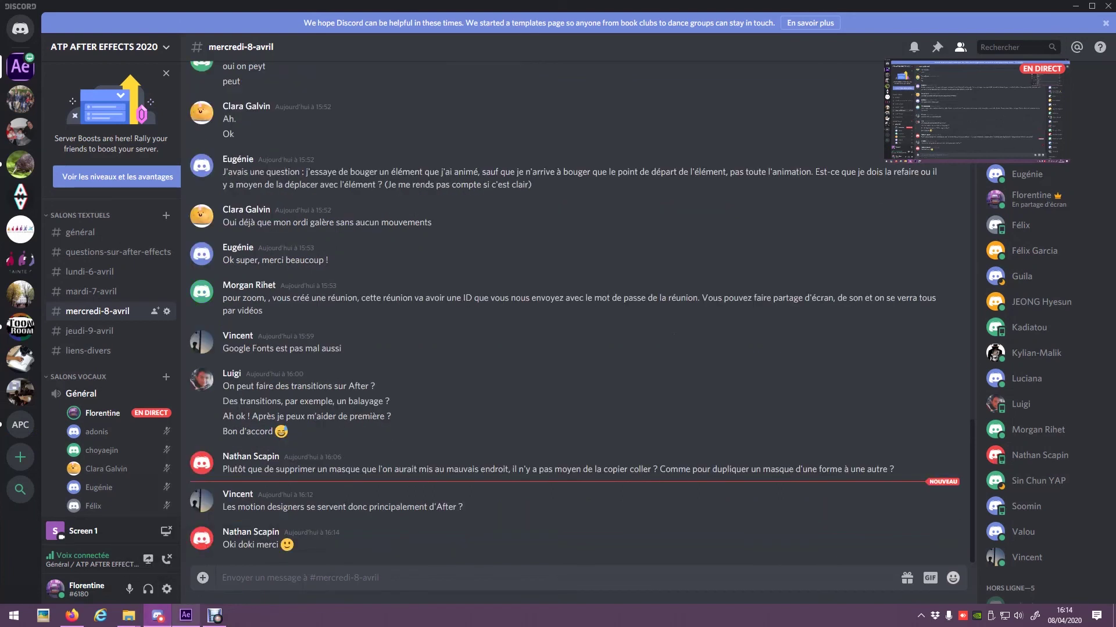
left_click(186, 616)
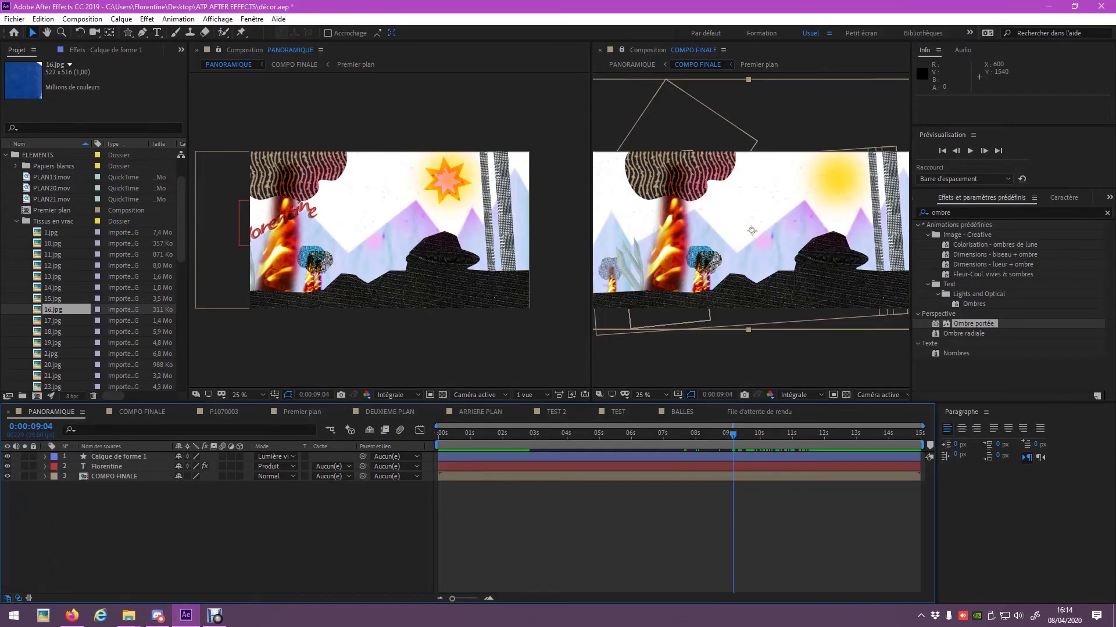
Step: In the COMPO FINALE timeline, open the Premier plan precomposition layer
left_click(142, 412)
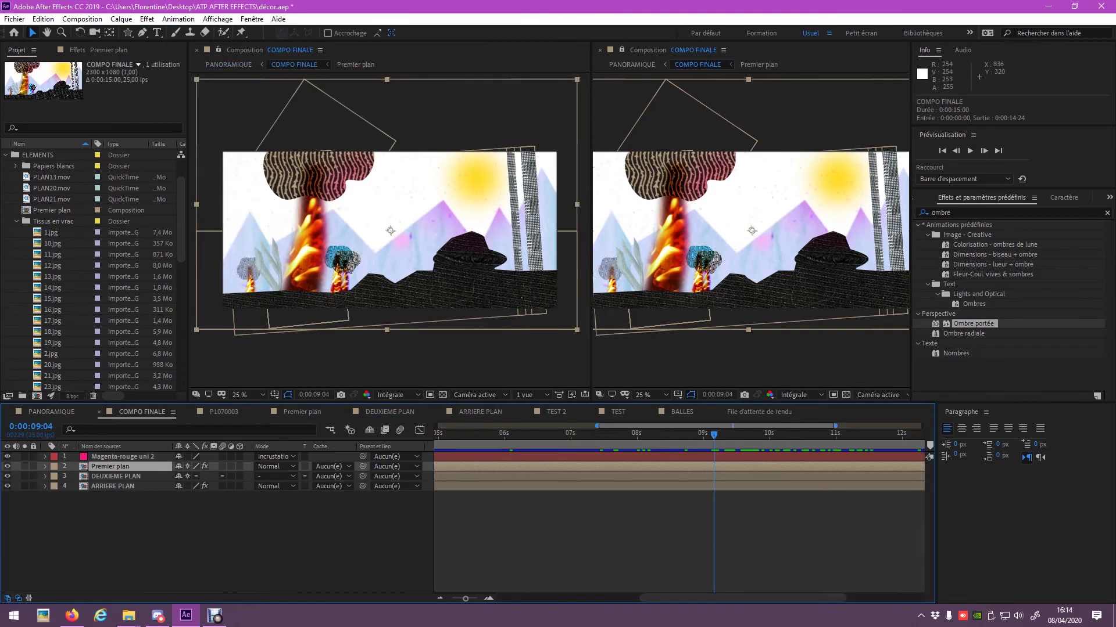
double_click(111, 467)
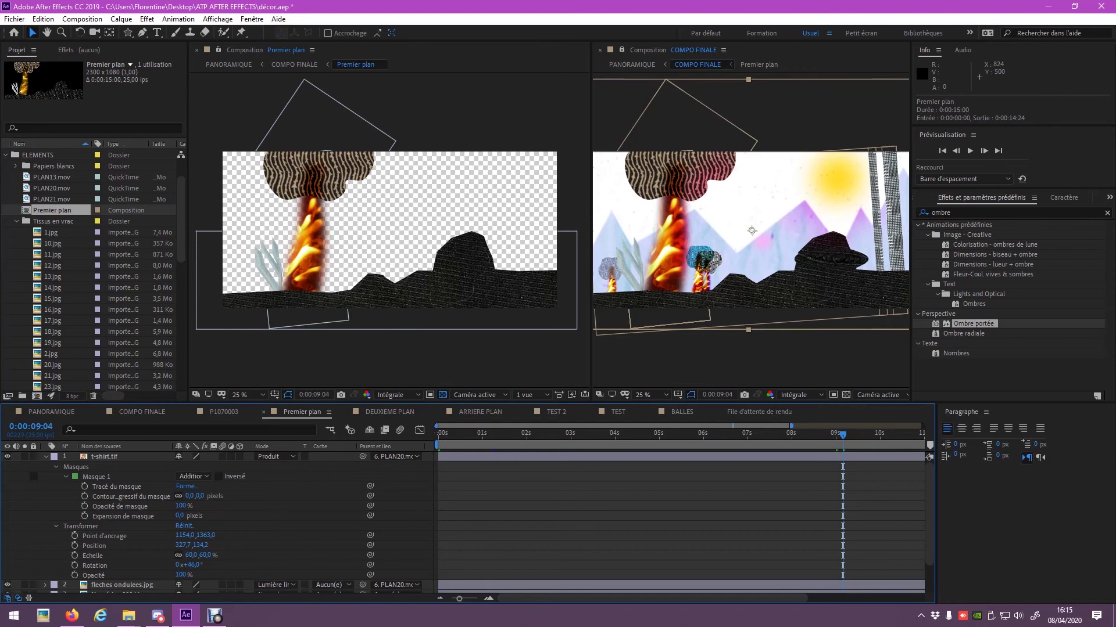
Step: Return to 0:00:00:00, undo a trial puppet pin on the treetop, and go back to the Selection tool
key("Home")
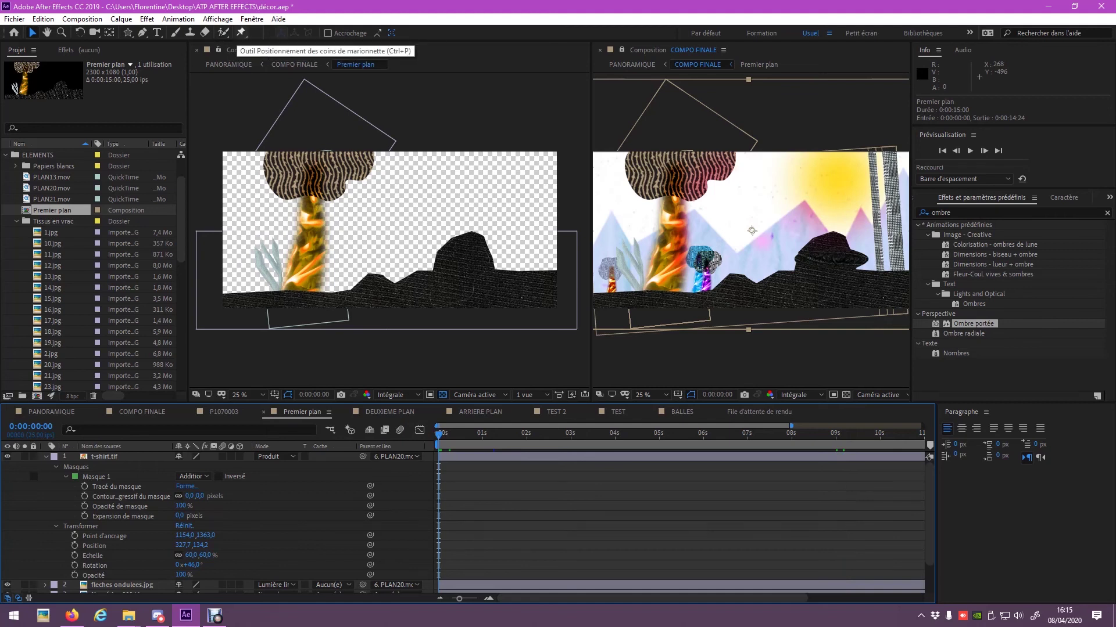
left_click_drag(240, 32, 273, 33)
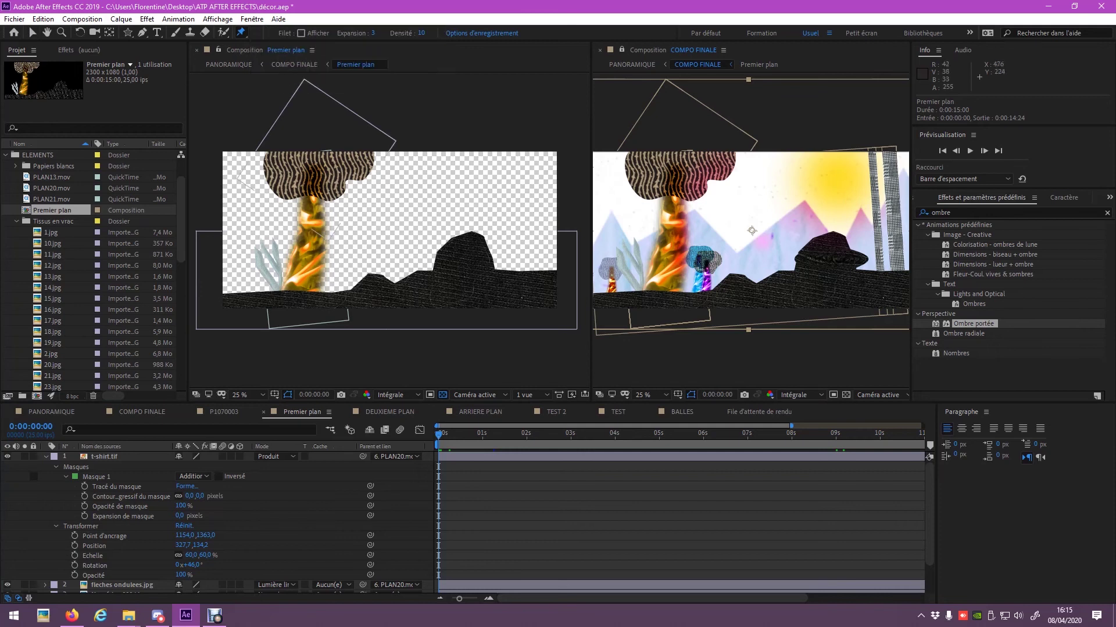
left_click(285, 185)
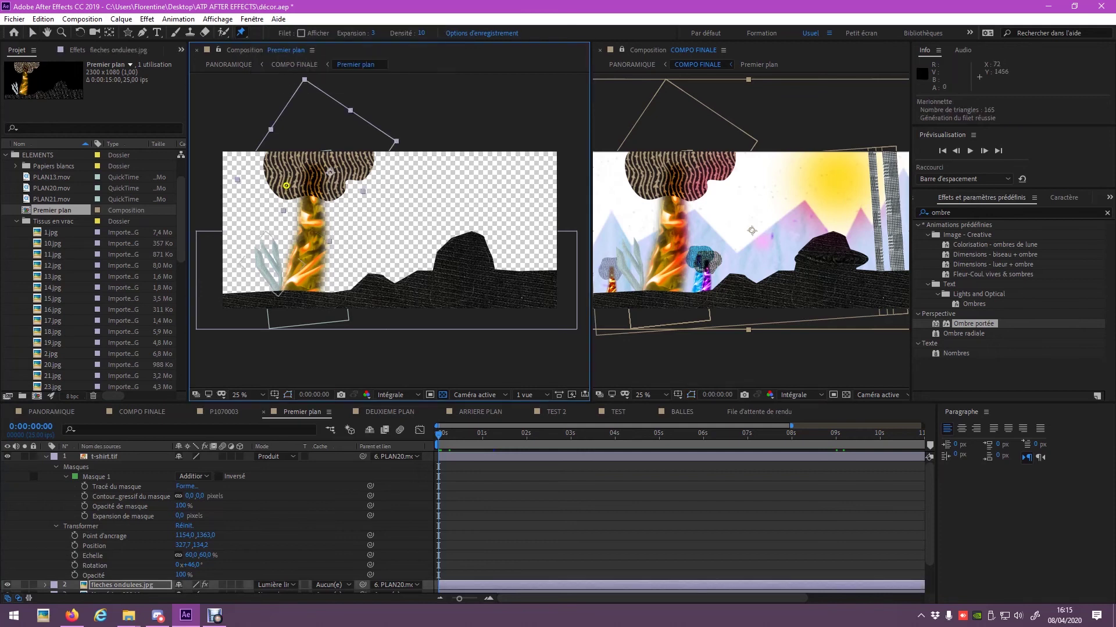
key("ctrl+z")
key("v")
scroll(467, 523, "down", 2)
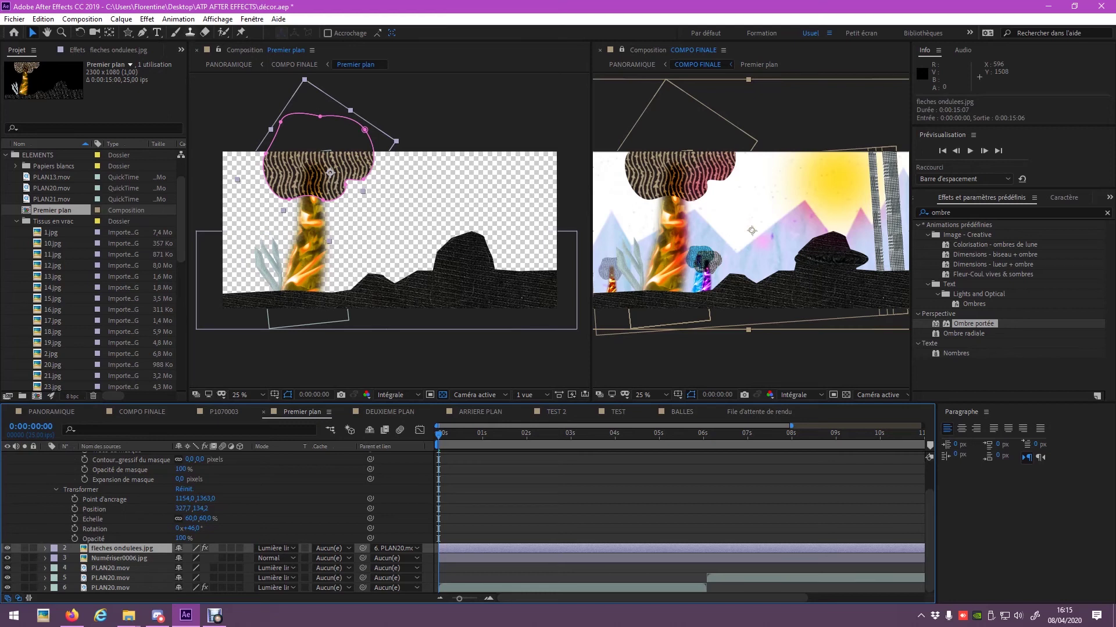
Step: Place seven puppet pins around the striped treetop cap, with Afficher turned on to show the mesh
left_click(240, 33)
left_click(281, 188)
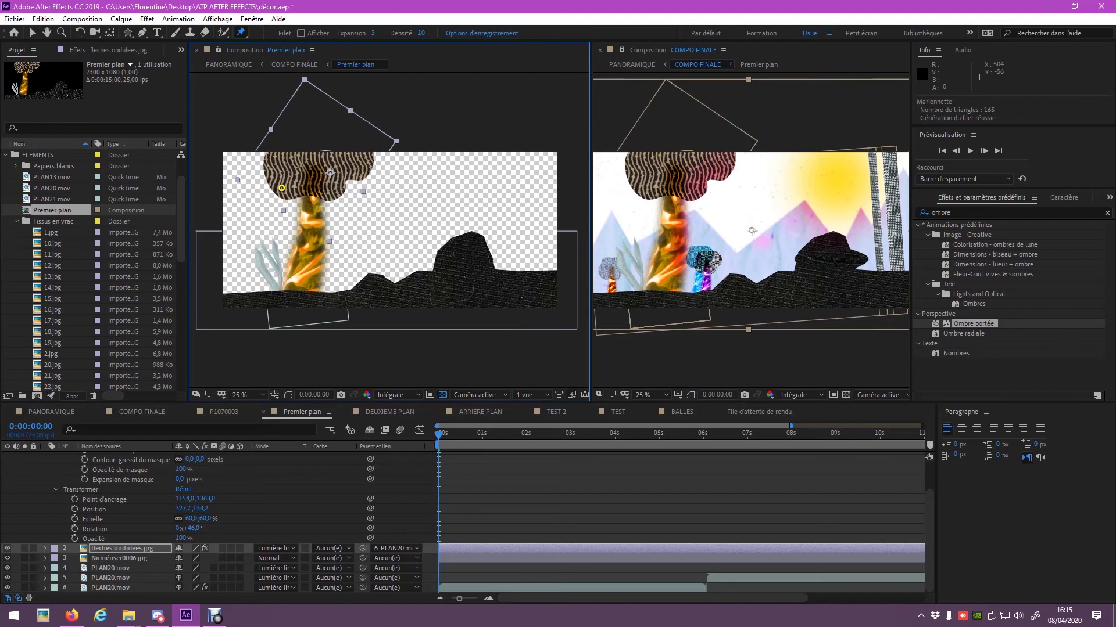
left_click(283, 162)
left_click(328, 191)
left_click(362, 163)
left_click(320, 158)
left_click(301, 33)
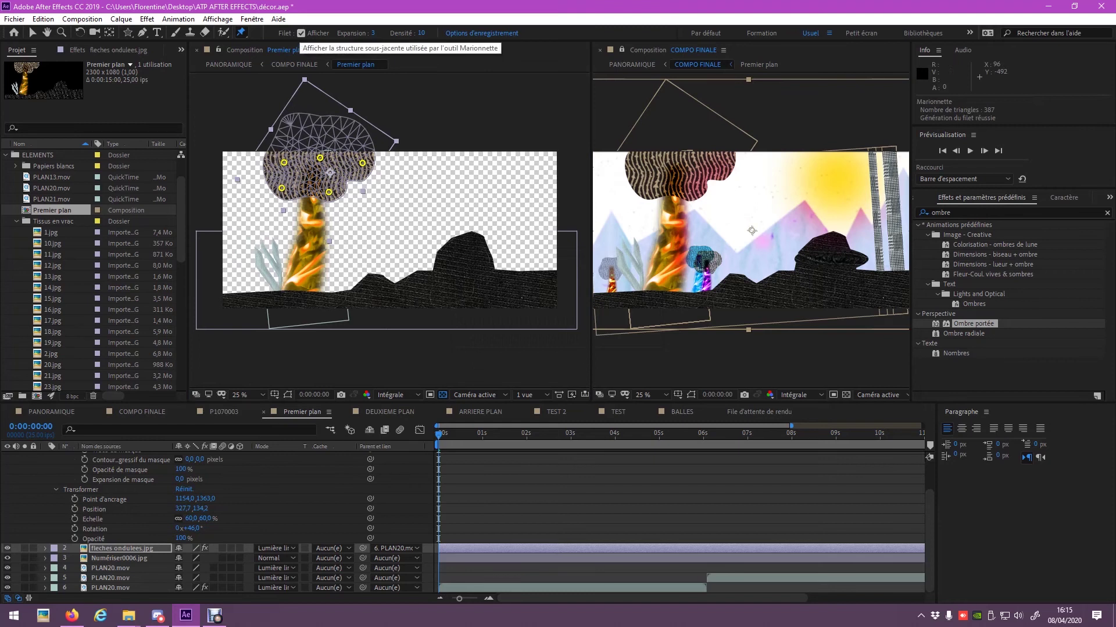
left_click(297, 126)
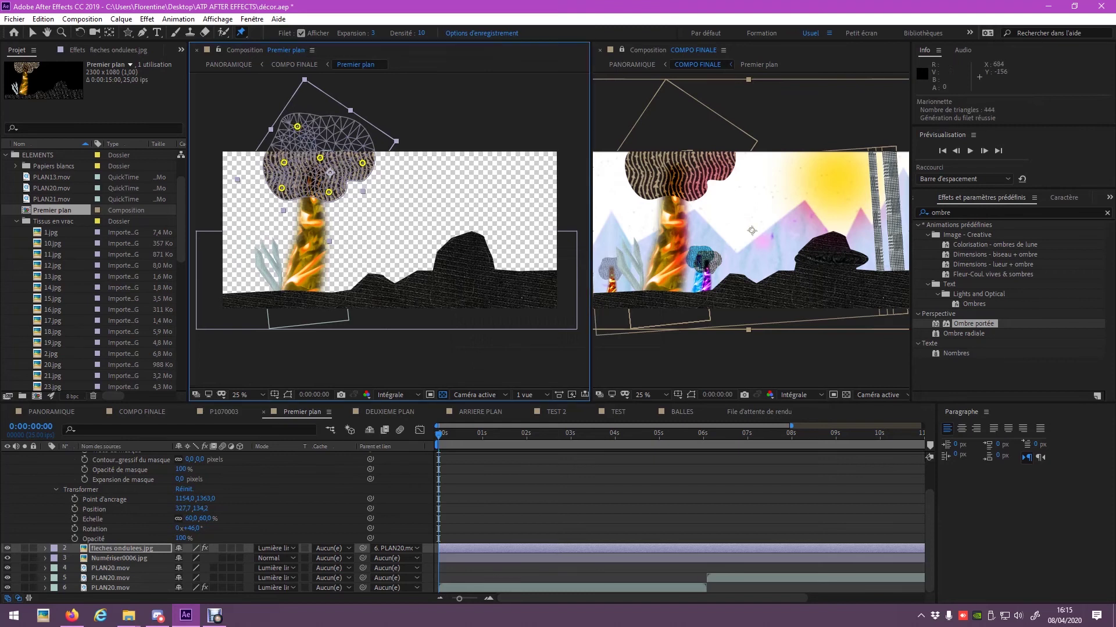
left_click(343, 129)
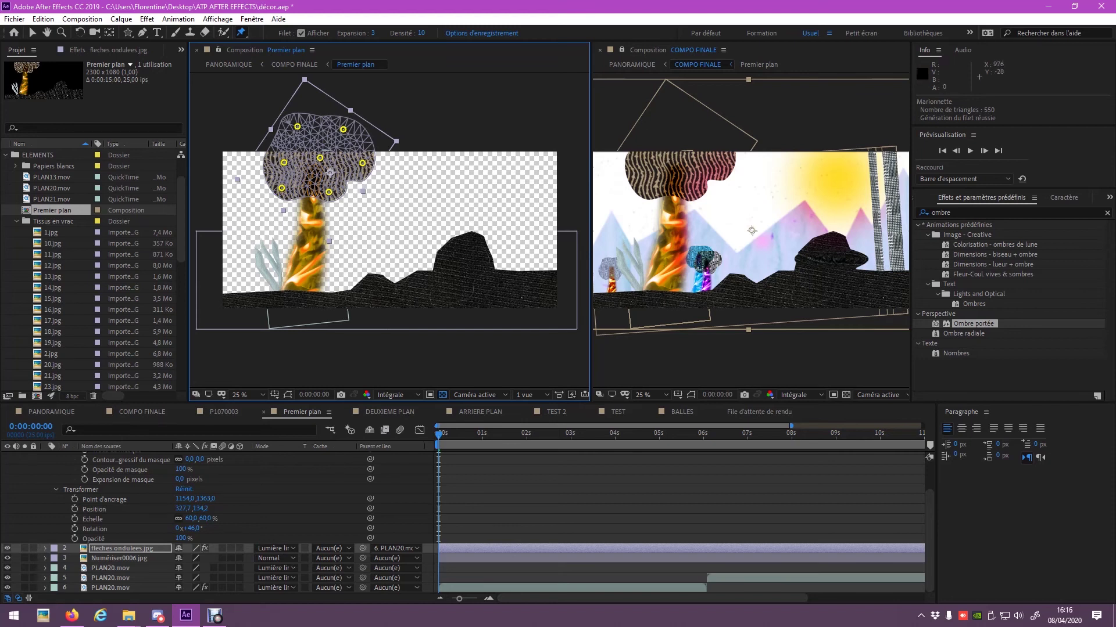
Step: Set the treetop puppet mesh Expansion to 0
left_click(373, 33)
type("0")
key("Return")
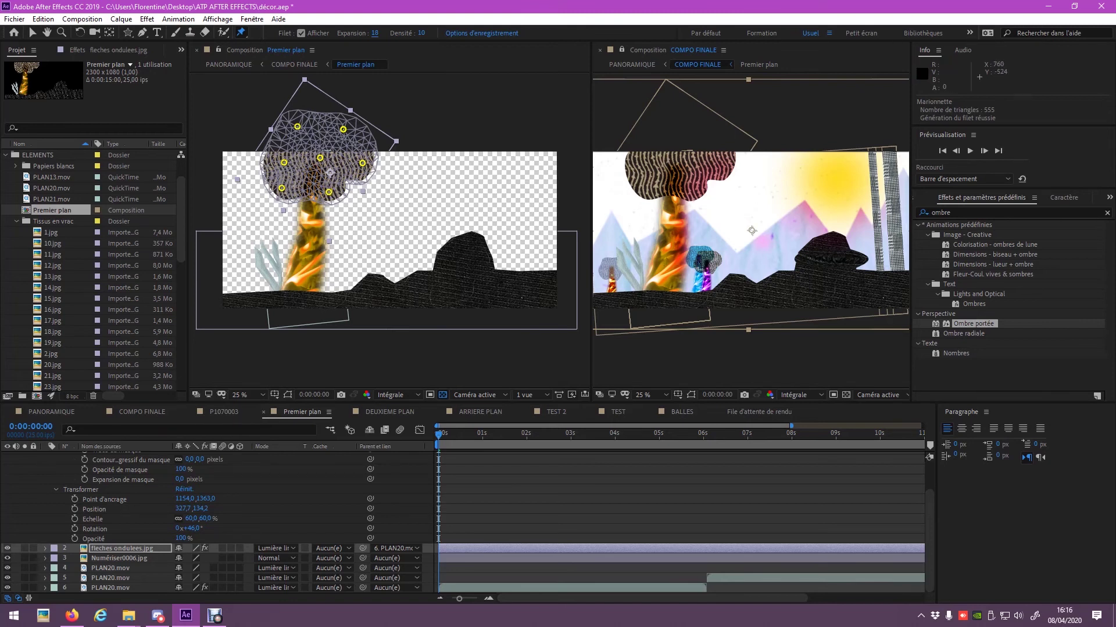
left_click(374, 33)
type("0")
key("Return")
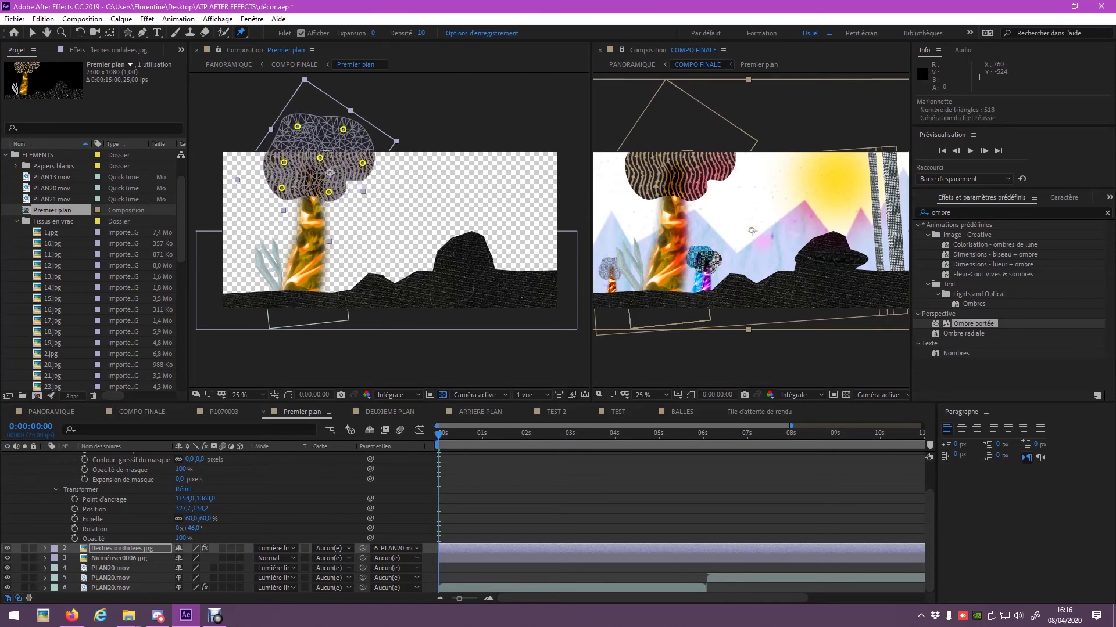
Step: Try mesh Densité 12 and 6, then settle on a density of 10
left_click(421, 33)
type("12")
key("Return")
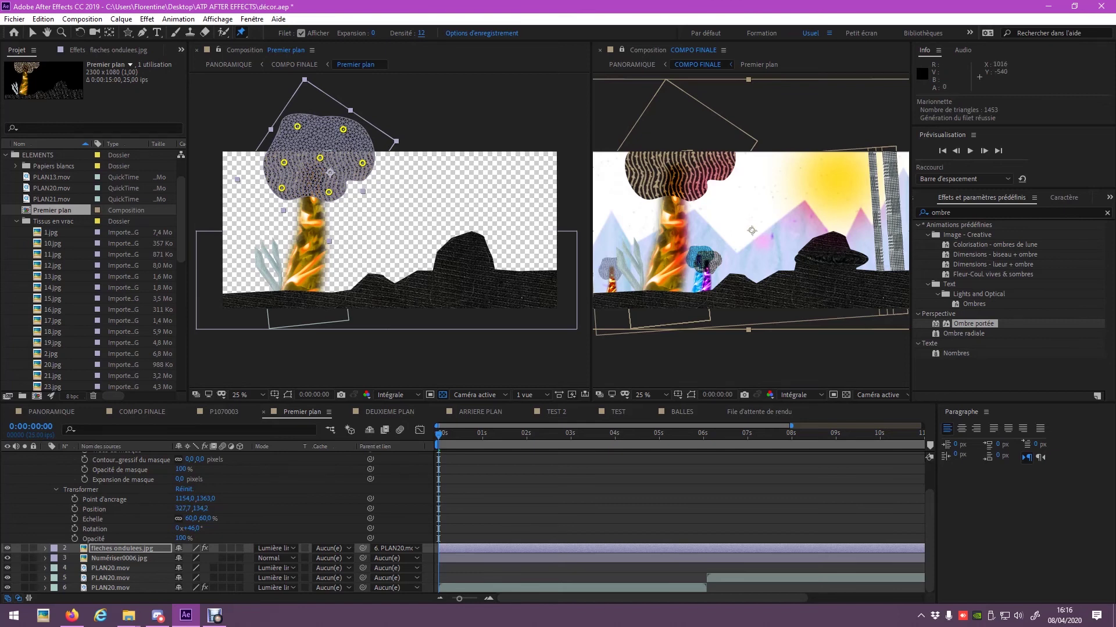
left_click(421, 33)
type("6")
key("Return")
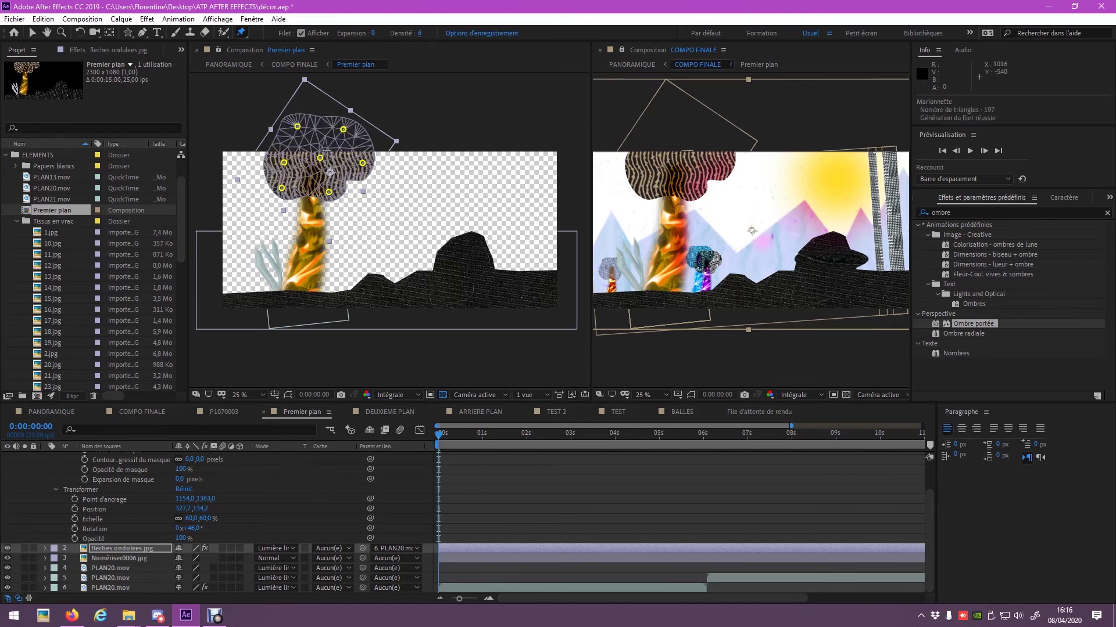
left_click(419, 33)
type("10")
key("Return")
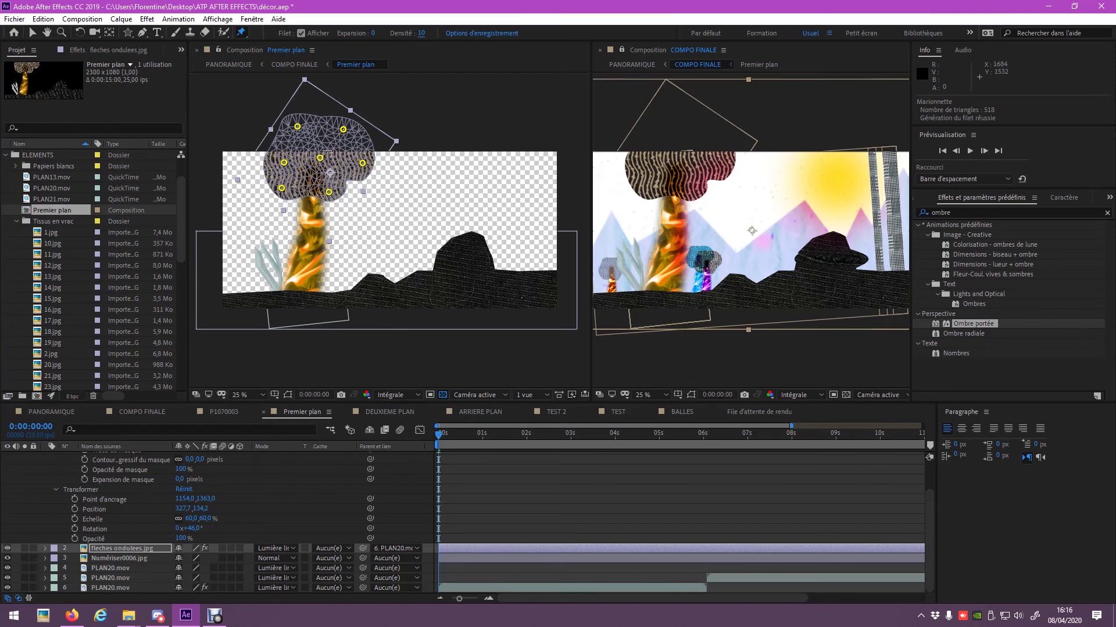
Step: Expand layer 2's Effets > Marionnette > Filet 1 > Déformation, then show only keyframed pin positions with U
scroll(232, 523, "up", 3)
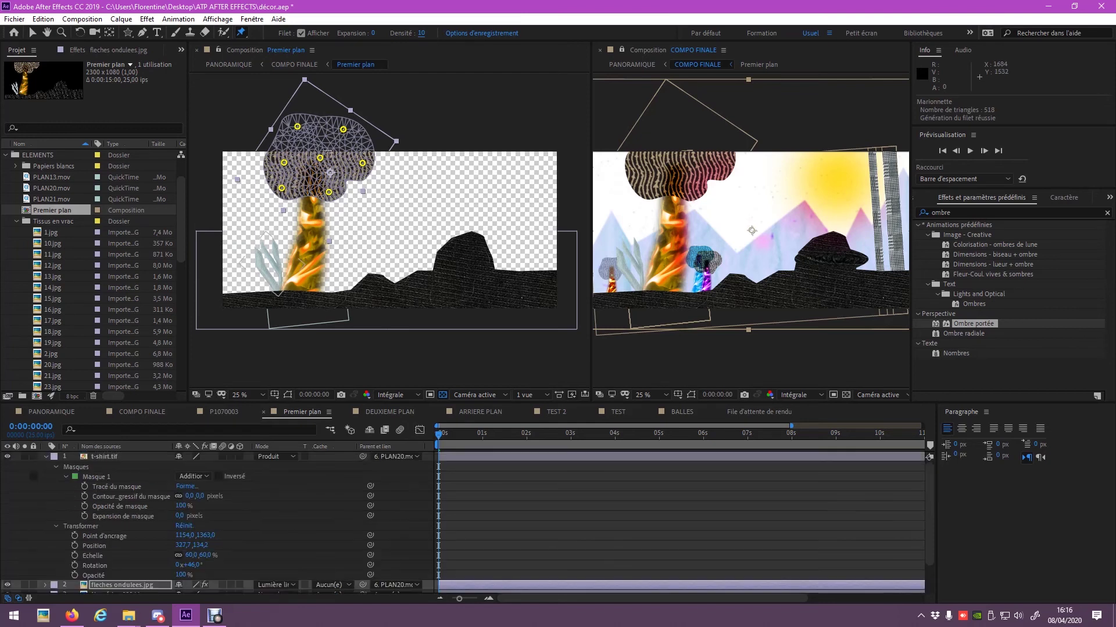
scroll(233, 523, "down", 3)
left_click(45, 548)
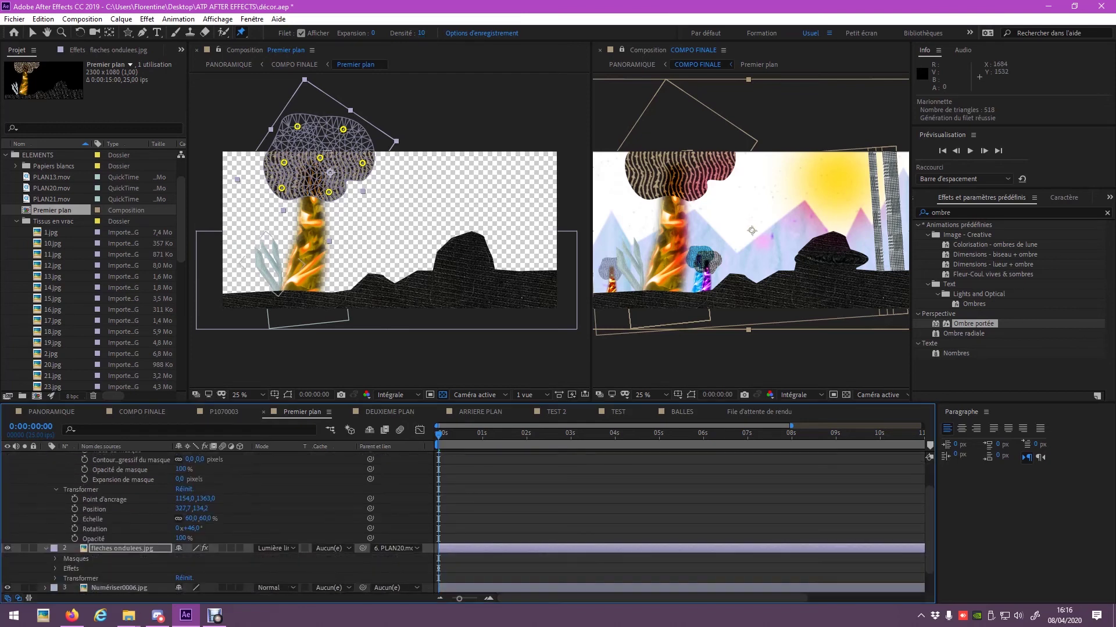
scroll(232, 523, "down", 3)
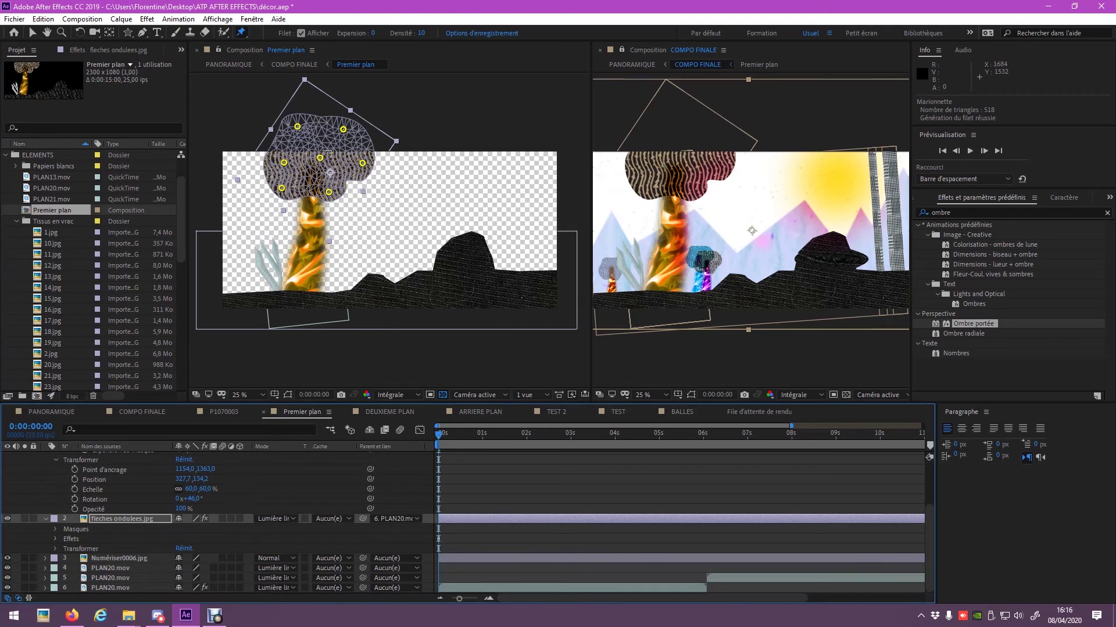
left_click(55, 539)
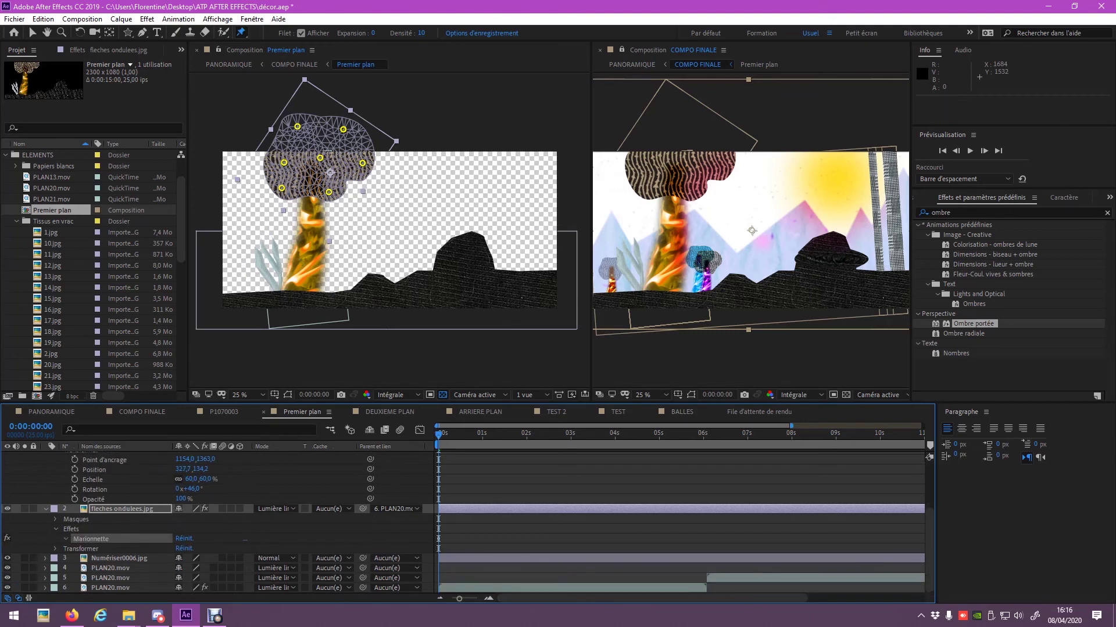
left_click(66, 539)
left_click(75, 529)
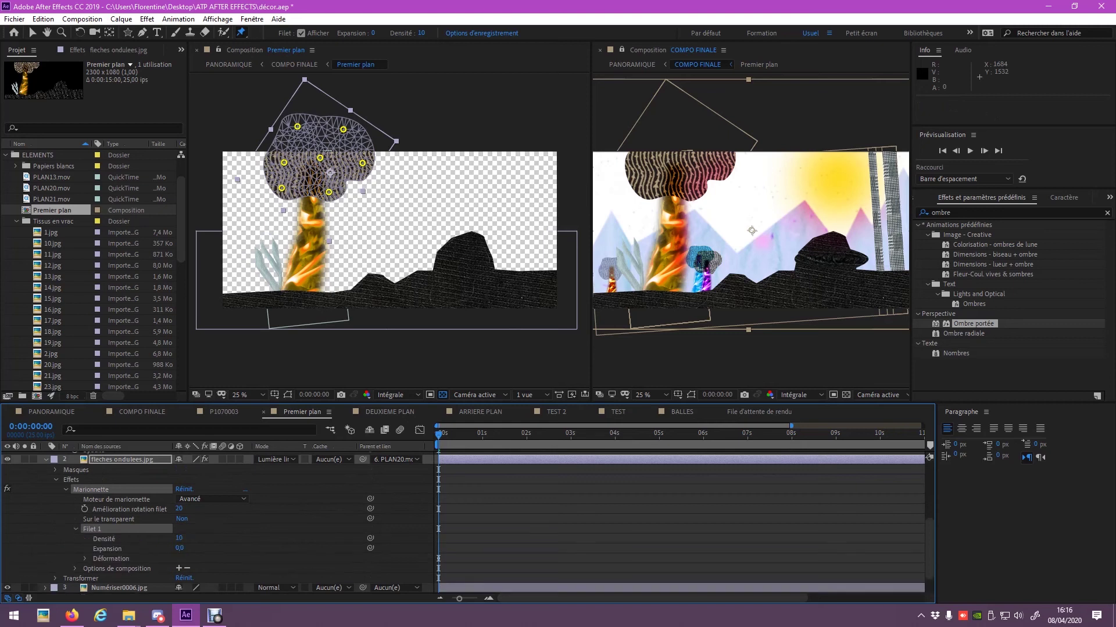
left_click(84, 529)
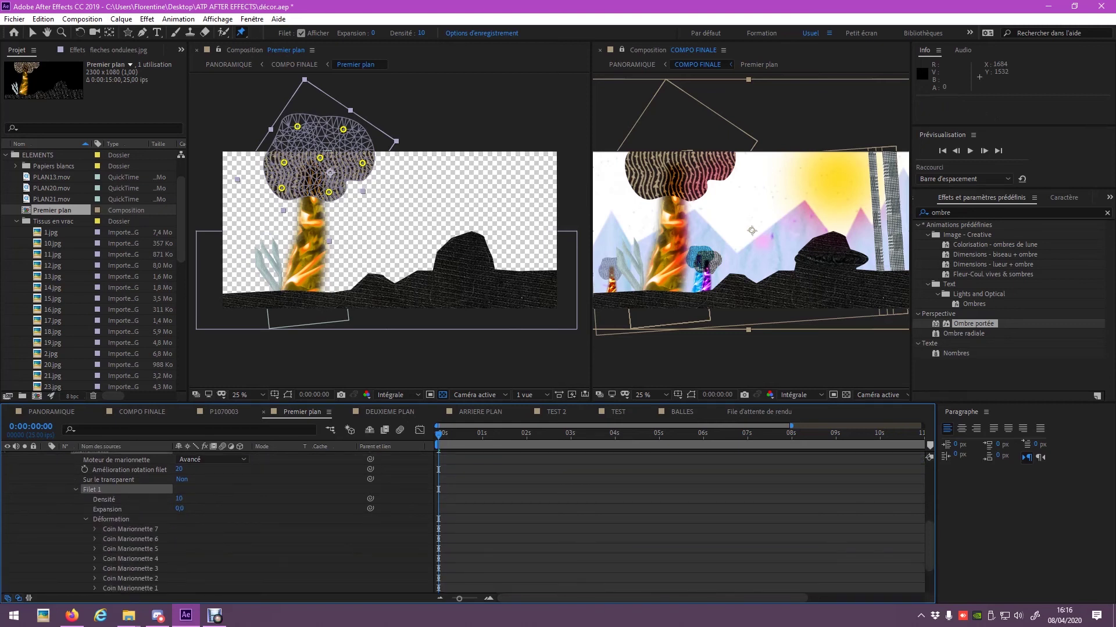
scroll(215, 523, "up", 5)
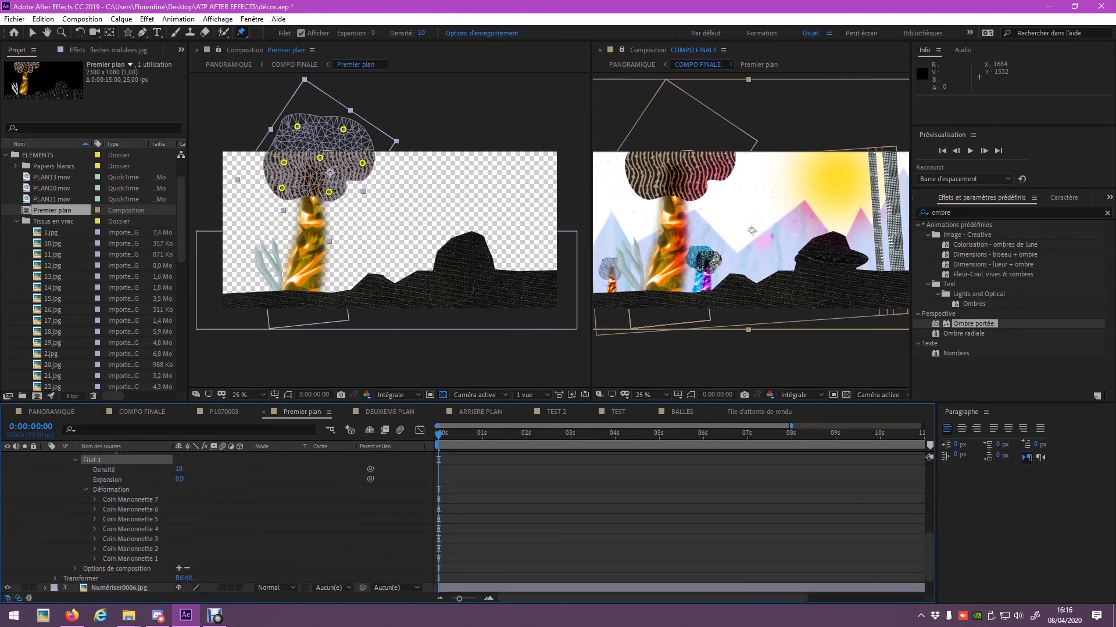
key("u")
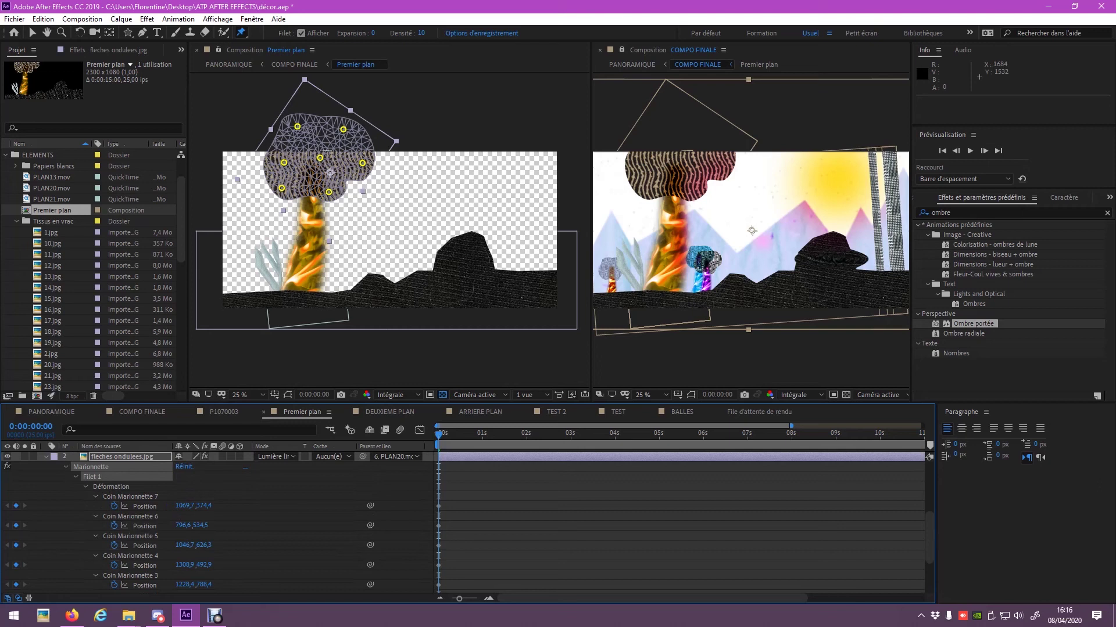
Step: At 0:00:02:14, drag the treetop puppet pins rightward to bend the cap
left_click_drag(438, 433, 551, 434)
left_click(363, 164)
left_click_drag(362, 164, 378, 164)
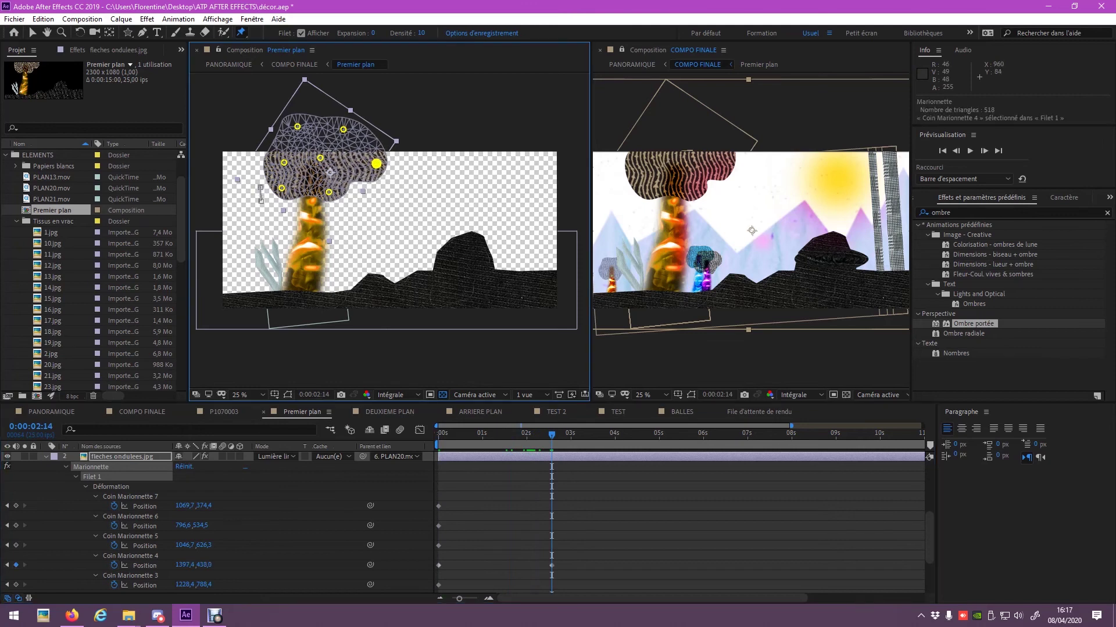
mouse_move(344, 128)
left_mouse_down()
mouse_move(355, 130)
mouse_move(328, 159)
mouse_move(312, 126)
left_mouse_up()
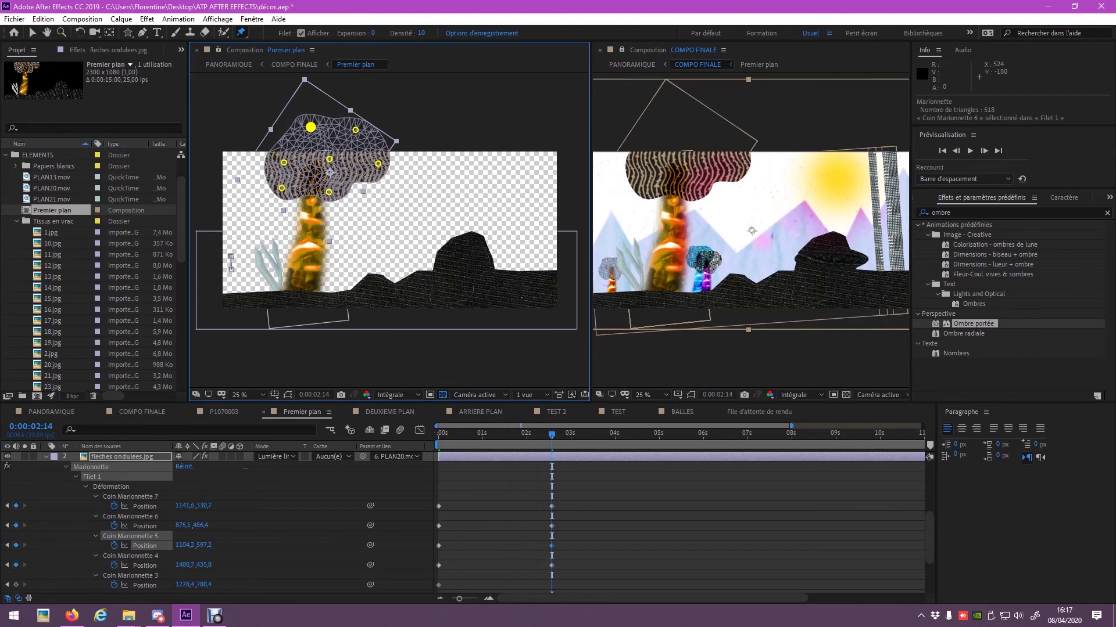
mouse_move(284, 162)
left_mouse_down()
mouse_move(334, 192)
mouse_move(283, 188)
left_mouse_up()
left_click(329, 192)
Step: Preview the sway and marquee-select the new pin keyframes near 2 seconds
key("space")
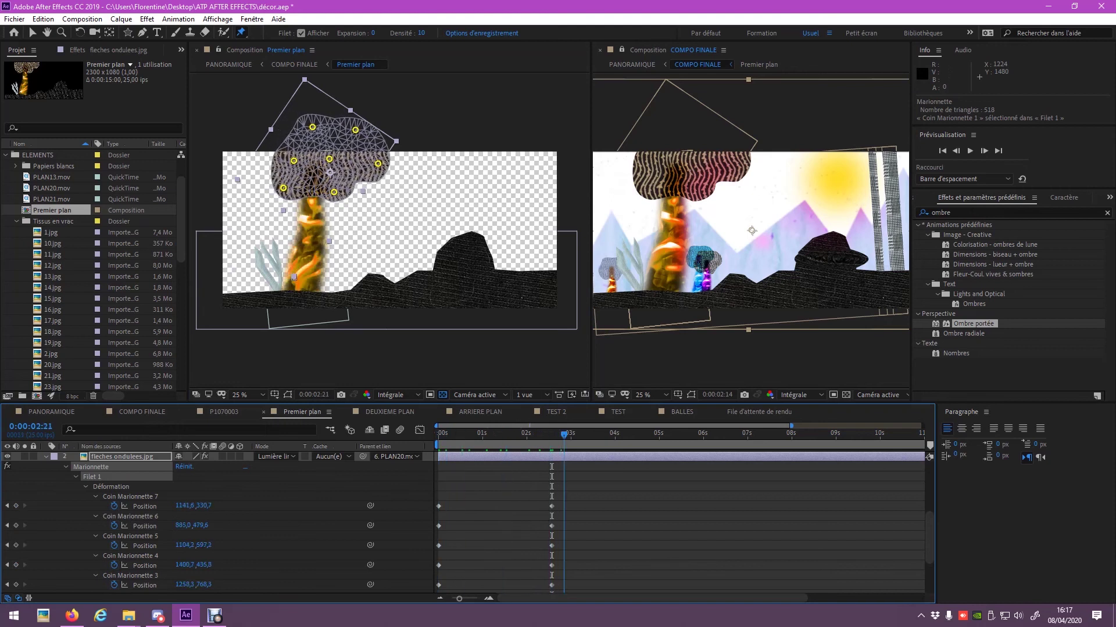
scroll(465, 523, "up", 1)
scroll(465, 523, "up", 2)
left_click_drag(531, 513, 564, 592)
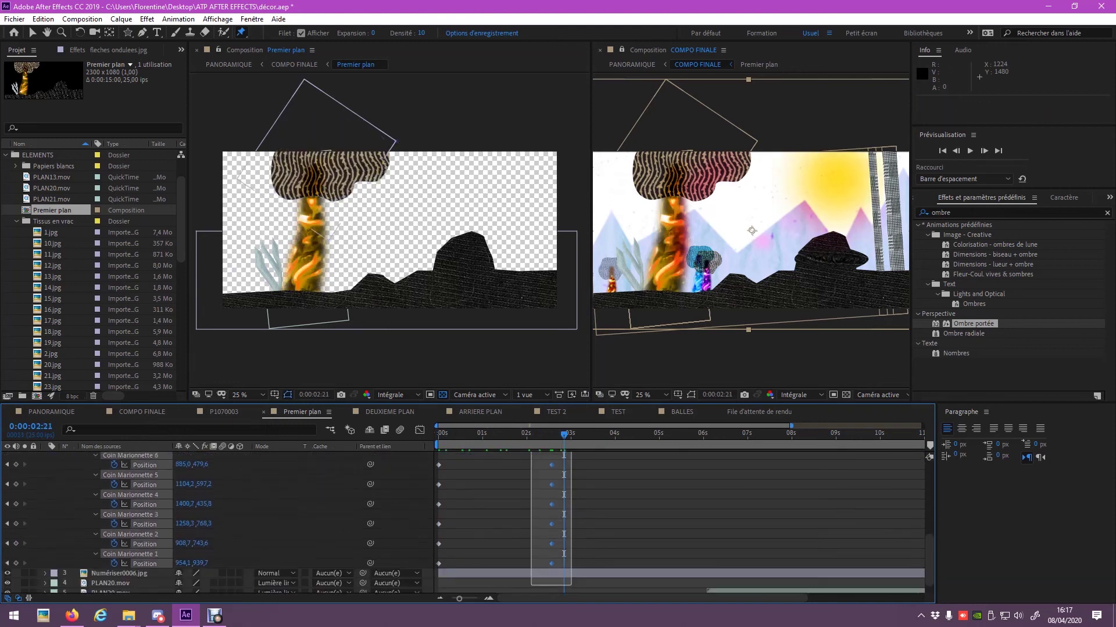
Step: Move the selected keyframes to 1:16 and reposition puppet pins 3 and 4 at 2:09
left_click_drag(552, 549, 511, 549)
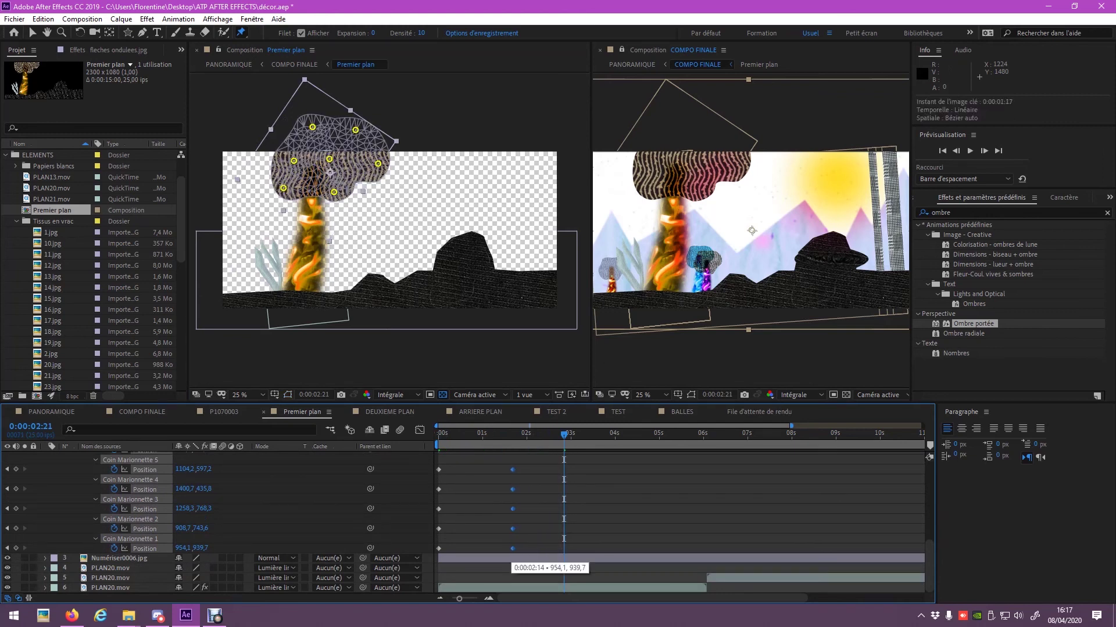
left_click(542, 436)
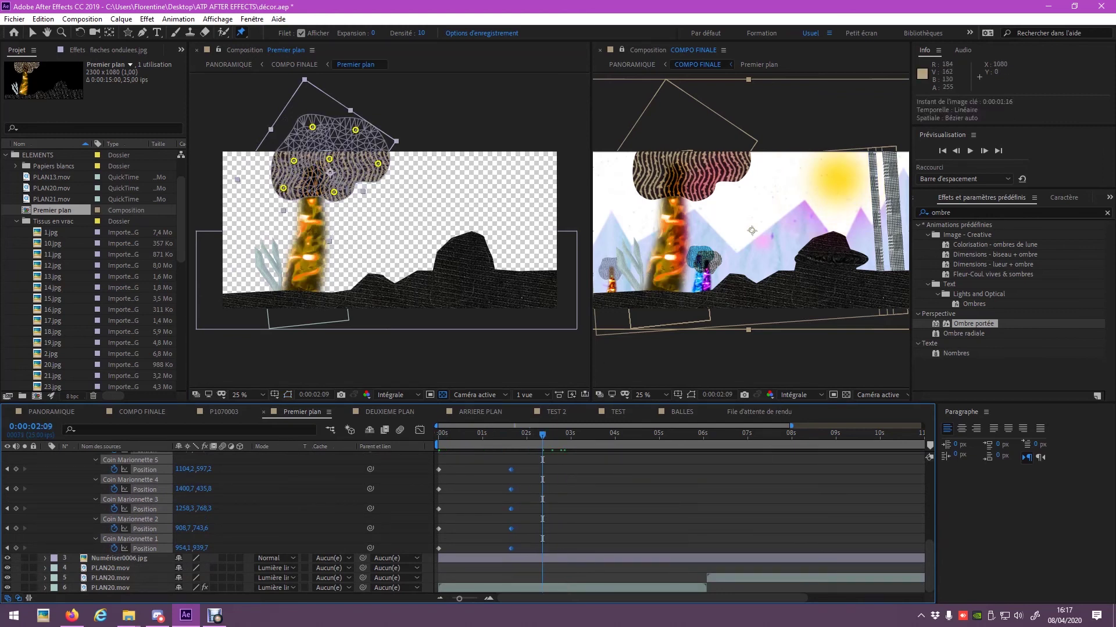
left_click_drag(378, 163, 379, 165)
key("ctrl+z")
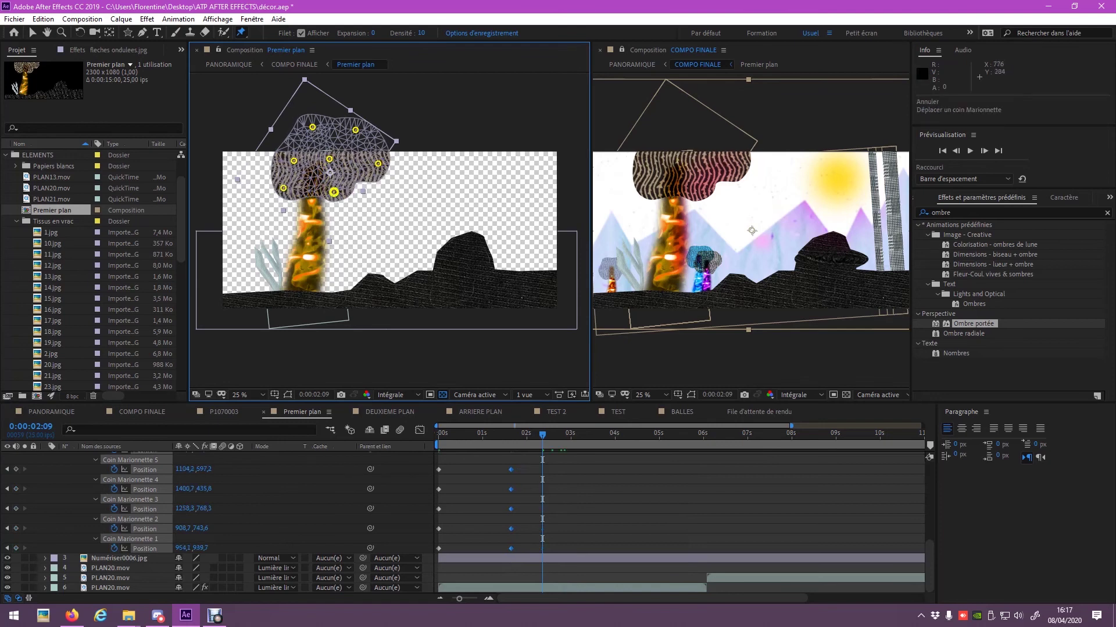
left_click_drag(334, 191, 336, 195)
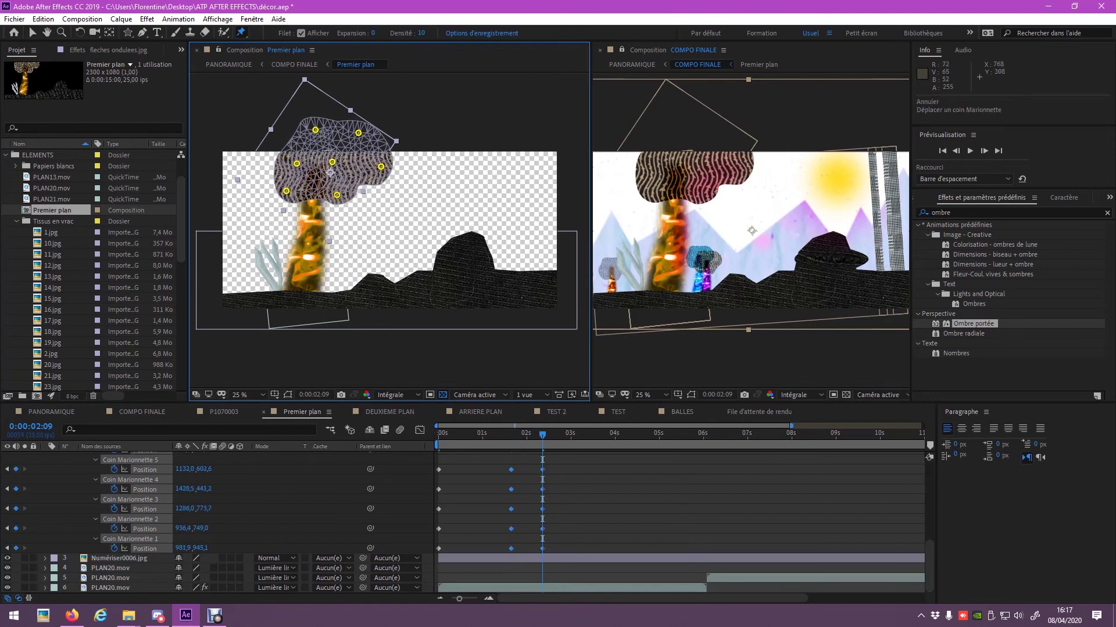
key("ctrl+z")
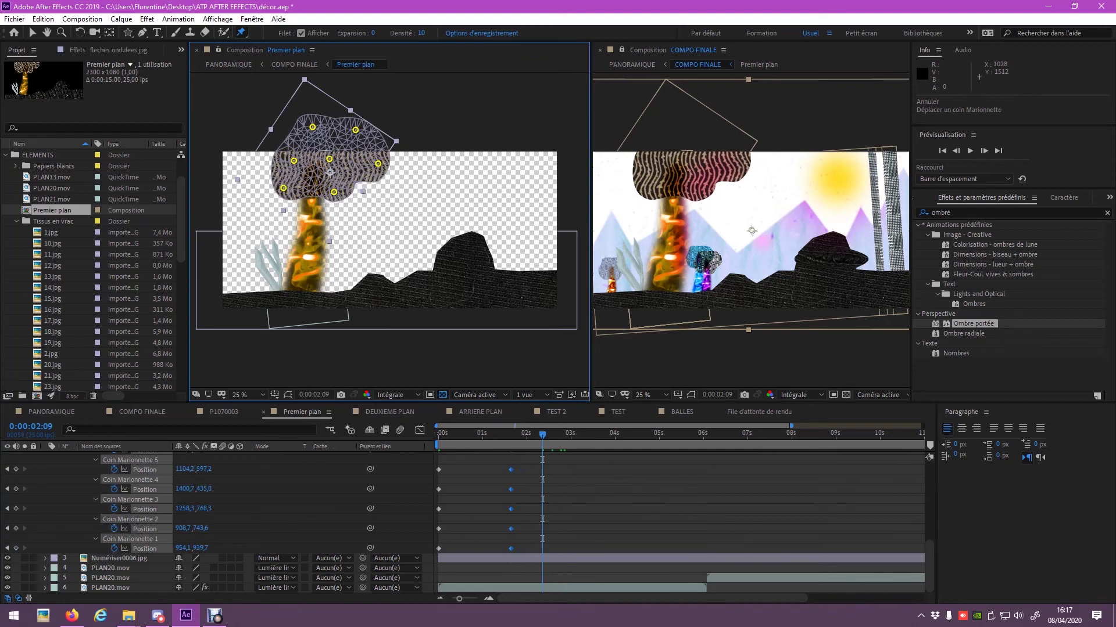
left_click(334, 192)
left_click_drag(334, 192, 337, 192)
mouse_move(356, 129)
left_mouse_down()
mouse_move(313, 126)
mouse_move(296, 159)
left_mouse_up()
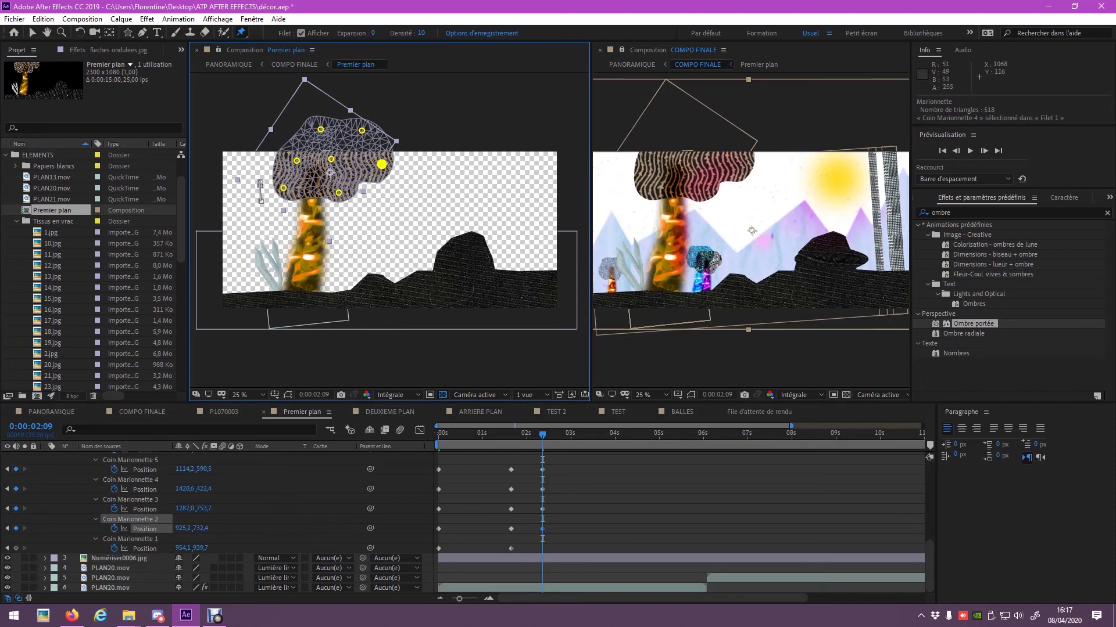
left_click_drag(381, 163, 334, 194)
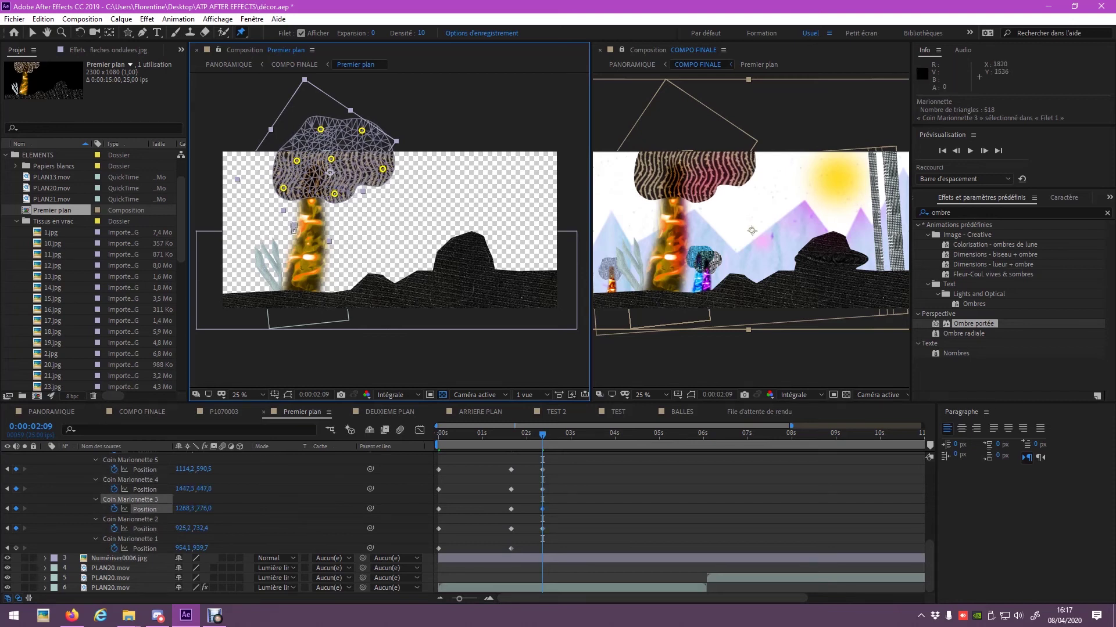
Step: Copy the seven 0s pin Position keyframes and paste them at 0:00:03:10
scroll(680, 523, "up", 2)
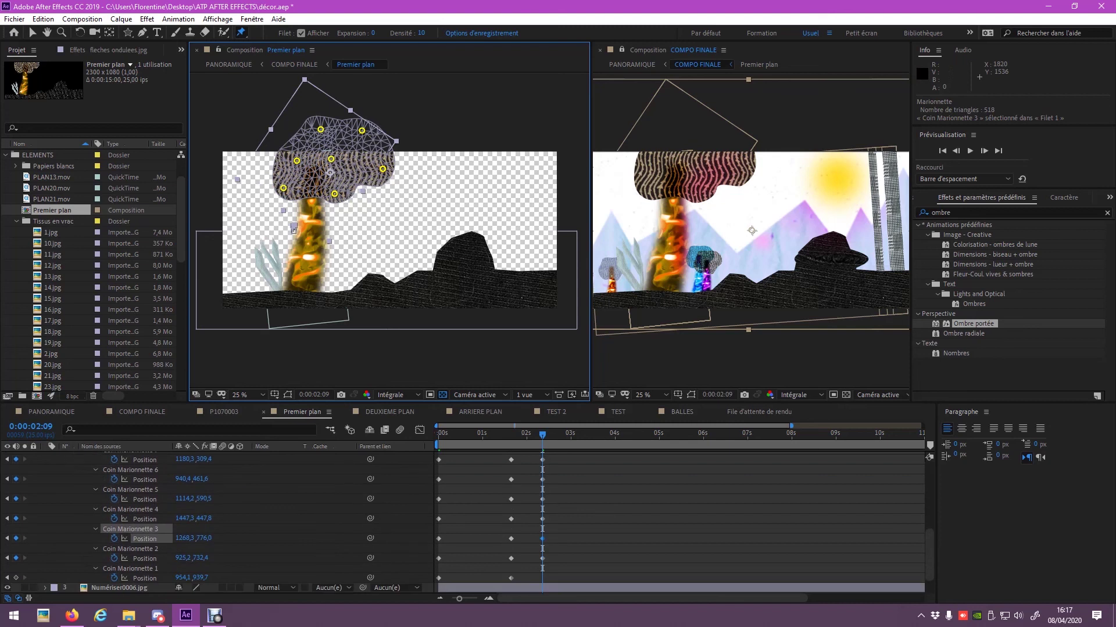
scroll(218, 523, "up", 4)
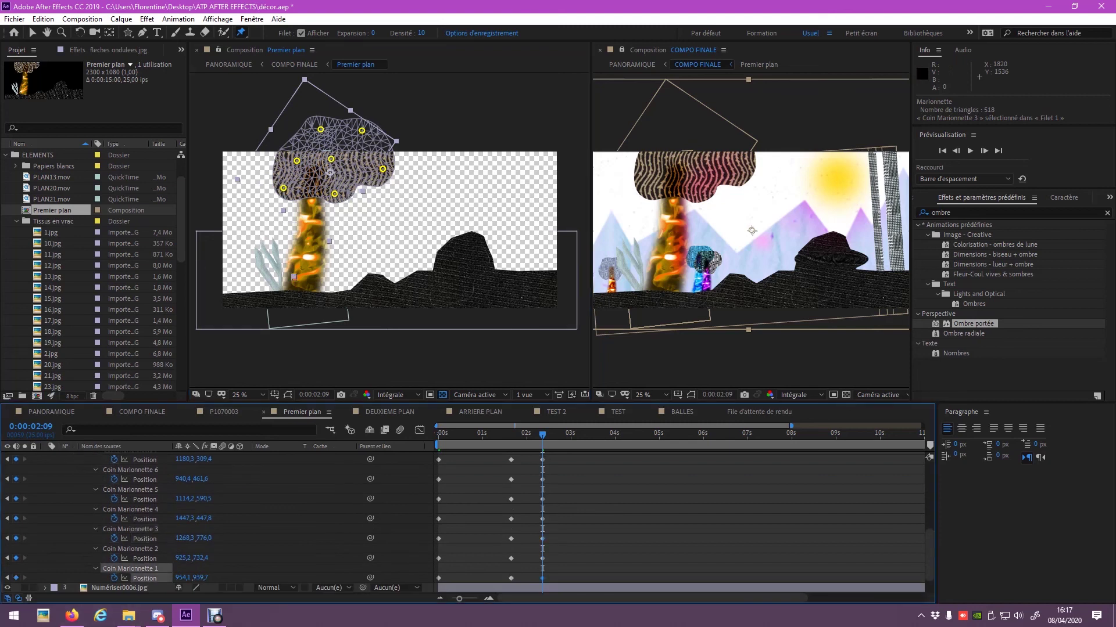
left_click_drag(455, 504, 432, 592)
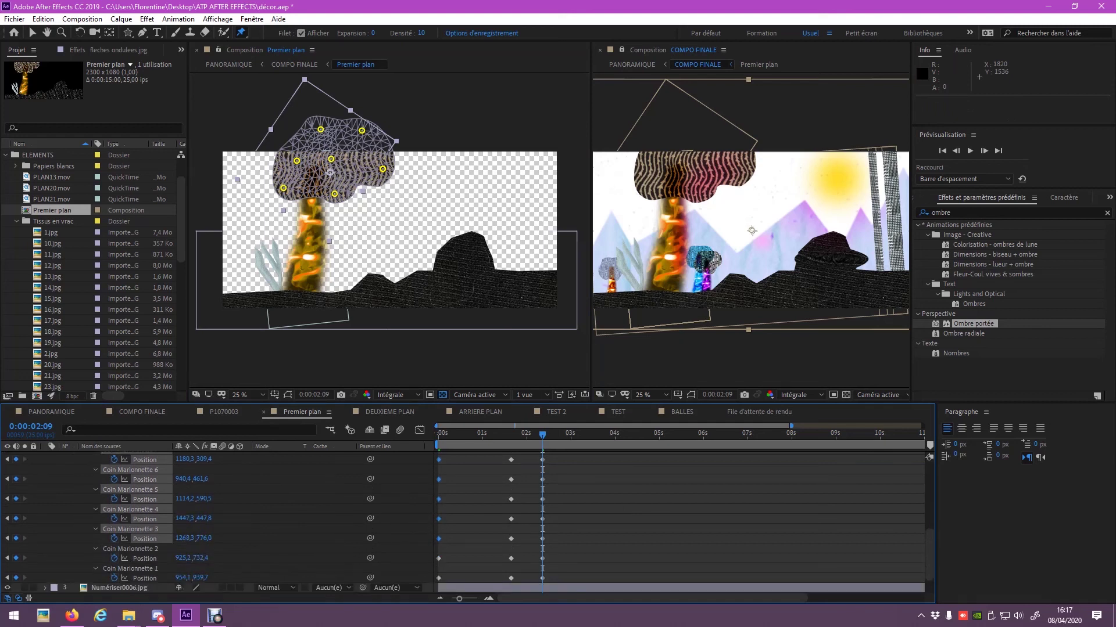
left_click_drag(447, 549, 431, 582)
key("ctrl+c")
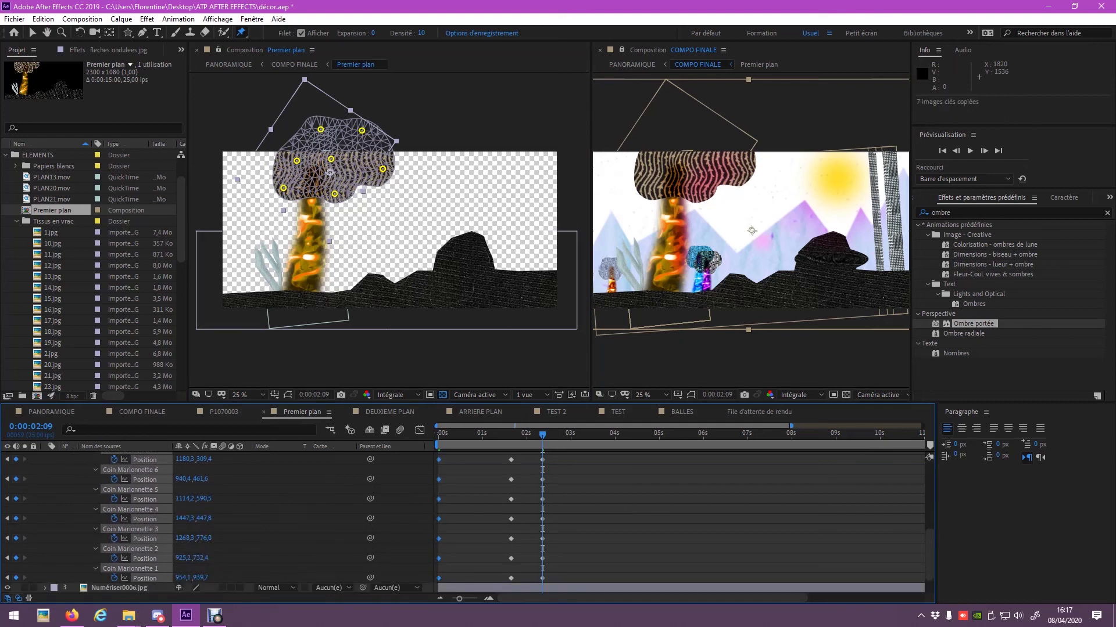
left_click_drag(542, 435, 588, 435)
key("ctrl+v")
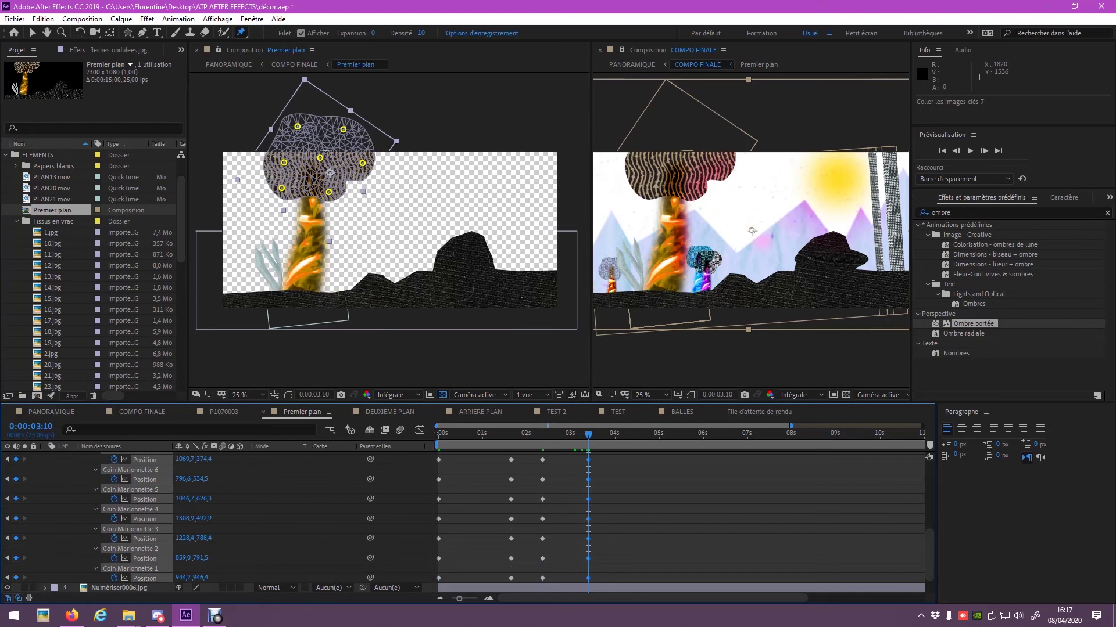
Step: Select the pasted end keyframes, end the work area at 0:00:02:07, and preview the loop
key("space")
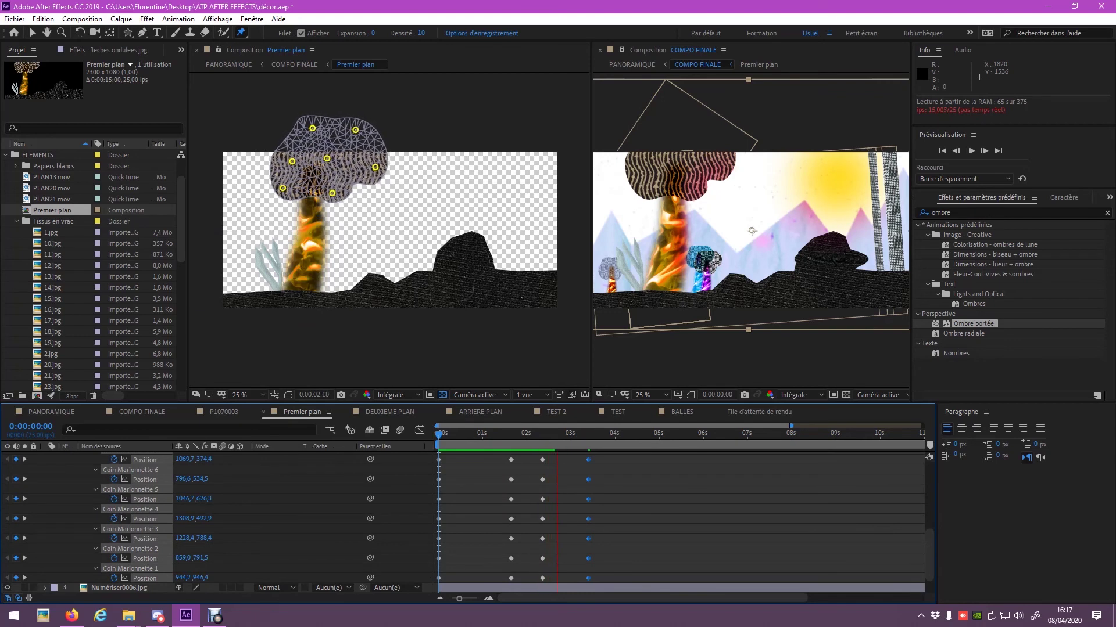
key("space")
mouse_move(496, 456)
left_mouse_down()
mouse_move(603, 568)
mouse_move(526, 578)
left_mouse_up()
left_click(539, 435)
key("v")
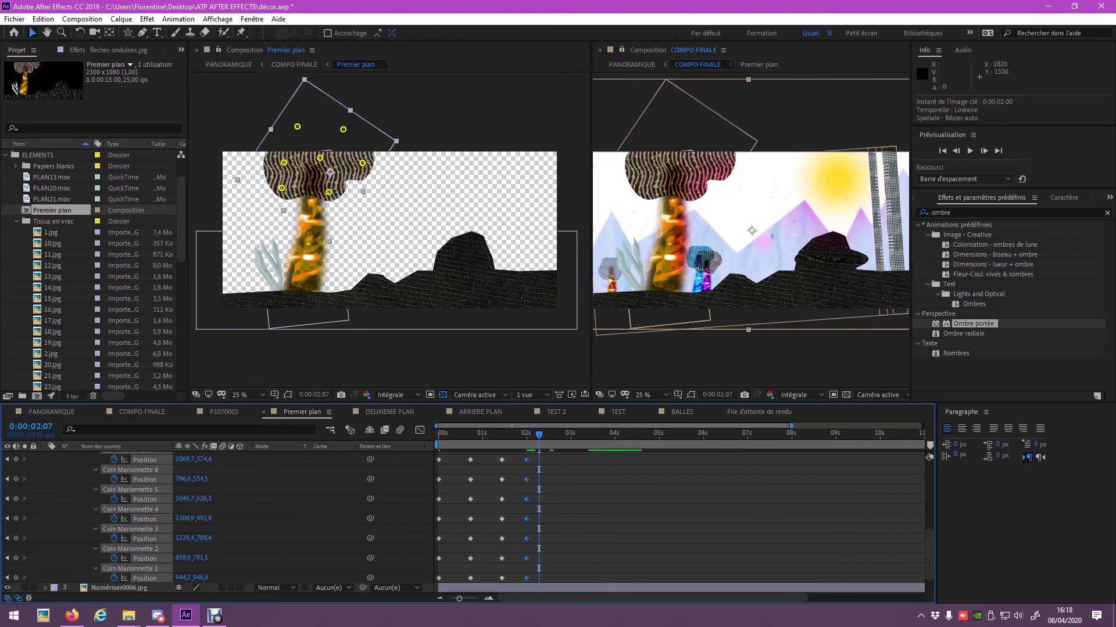
key("n")
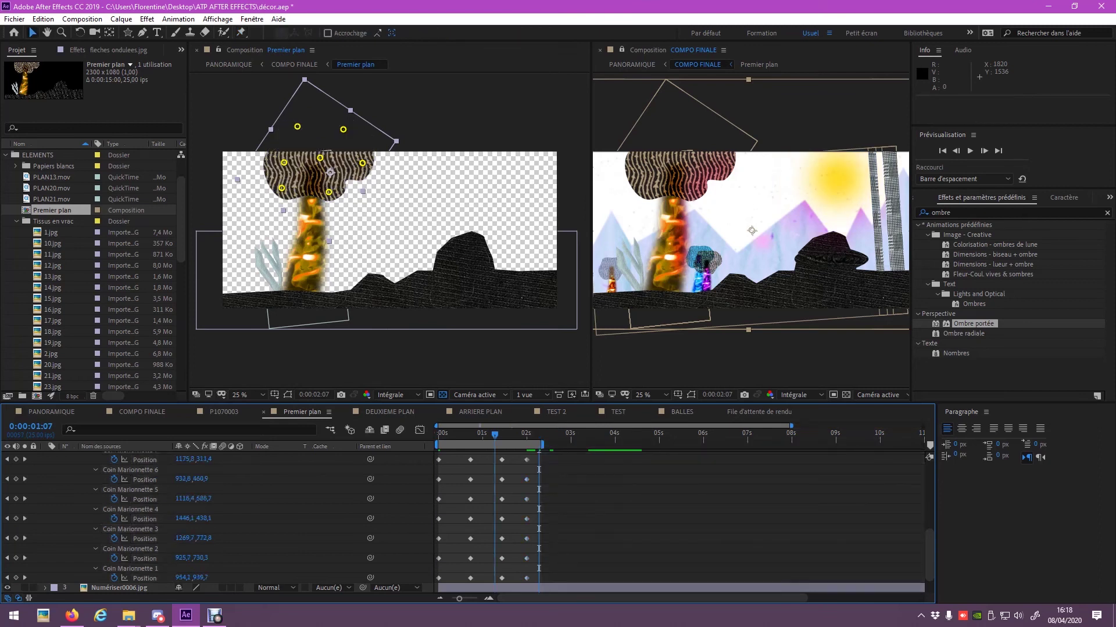
left_click_drag(538, 435, 438, 434)
key("space")
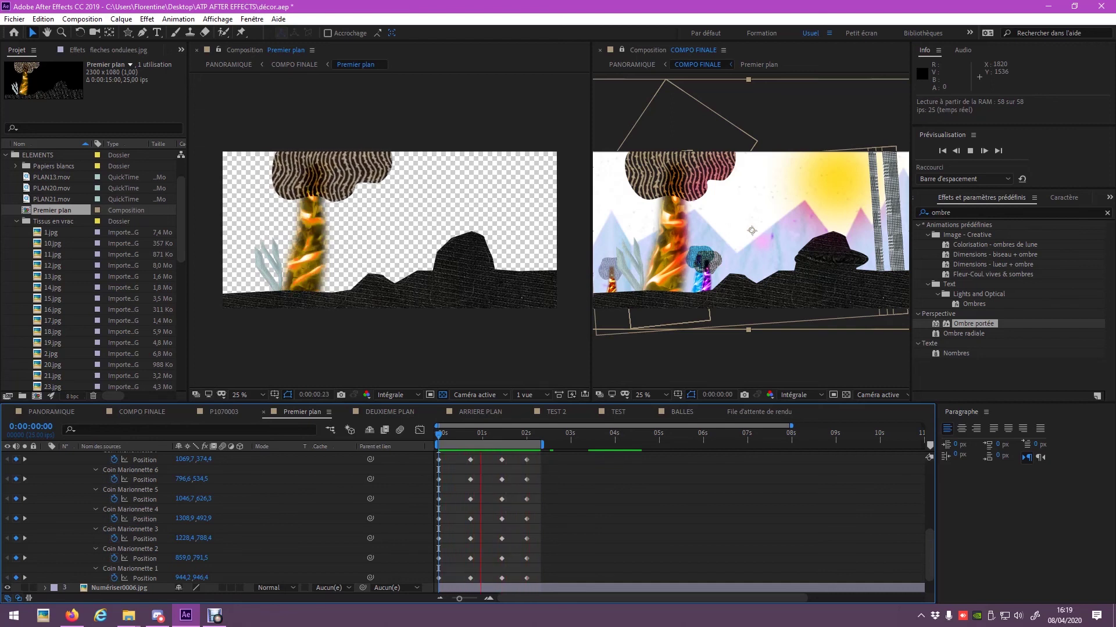
Step: Stop the looping tree preview and switch to the COMPO FINALE composition
key("space")
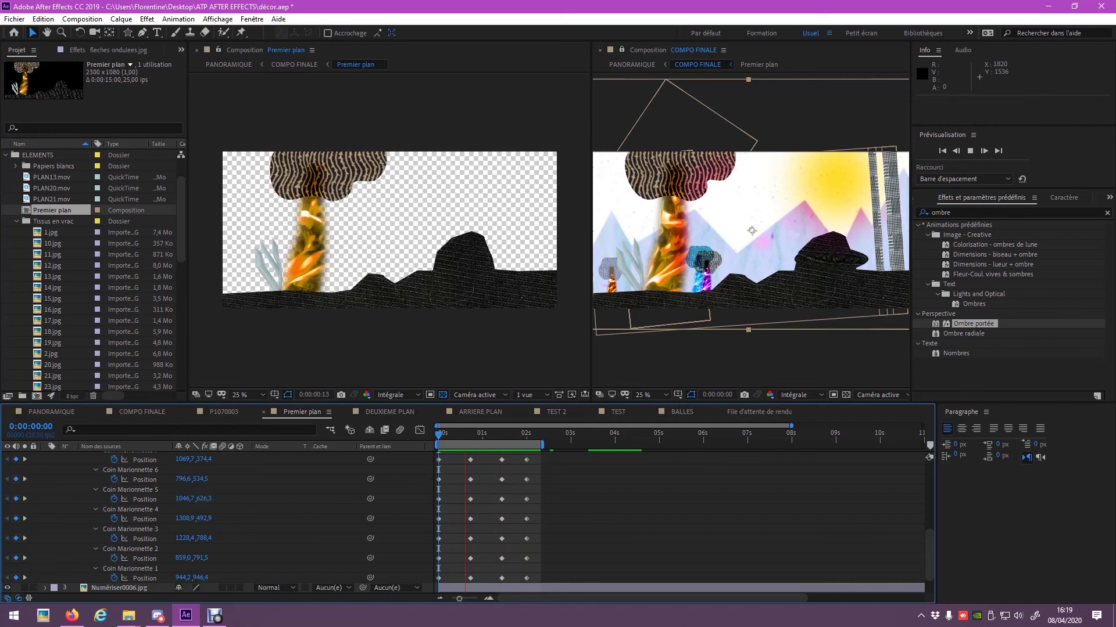
left_click(294, 64)
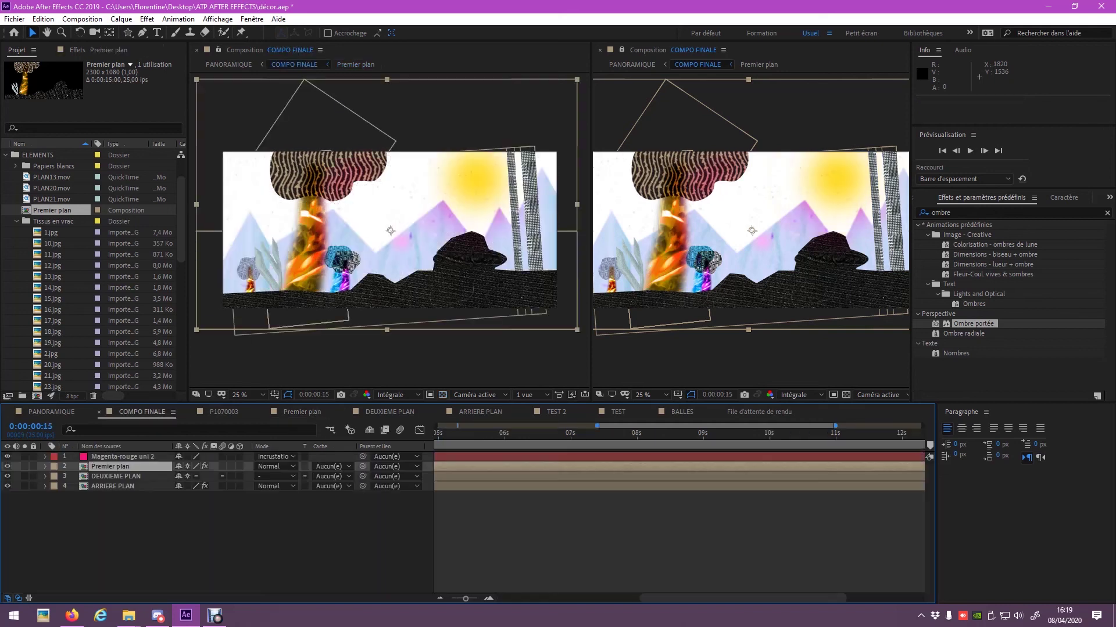
Step: In PANORAMIQUE, preview, then cut the star shape layer
left_click(229, 65)
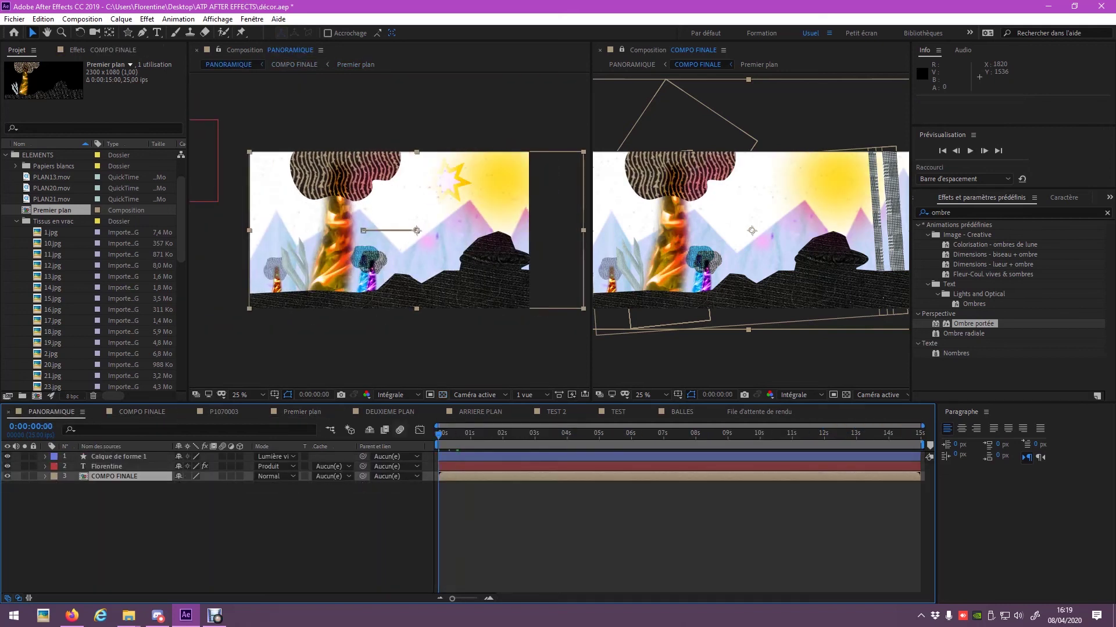
key("space")
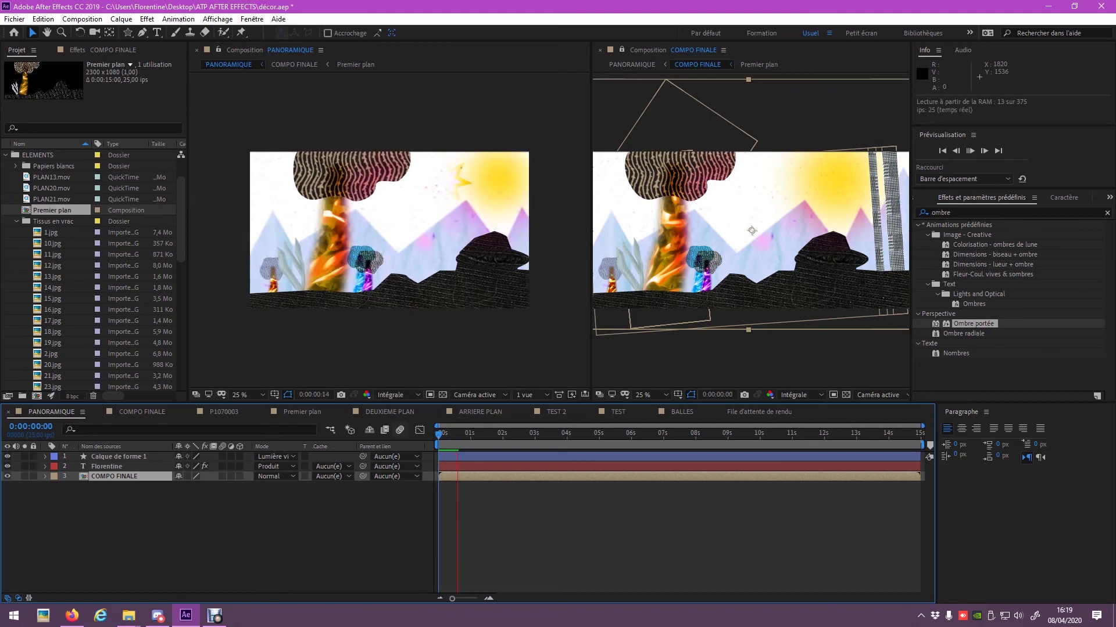
left_click(453, 188)
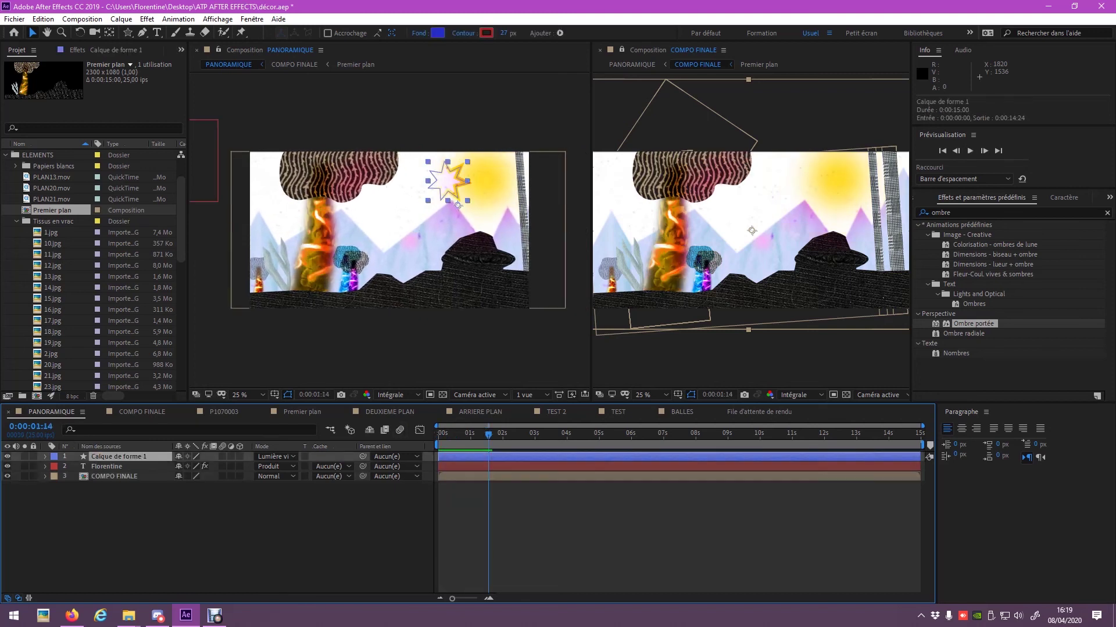
key("ctrl+x")
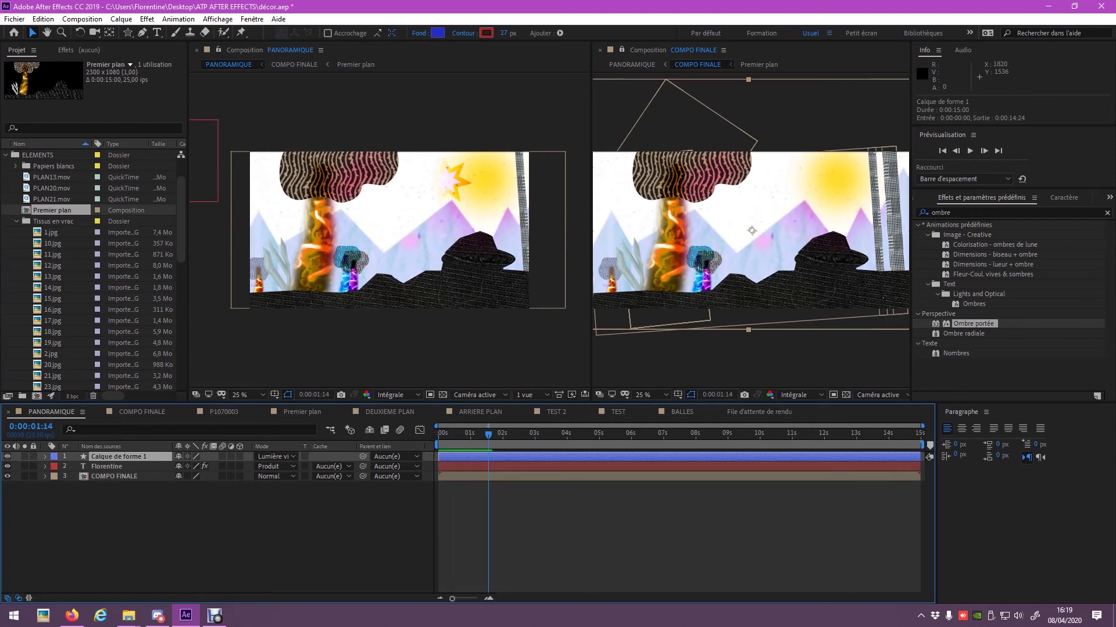
Step: Open the ARRIERE PLAN composition and paste the star layer at the start
double_click(106, 456)
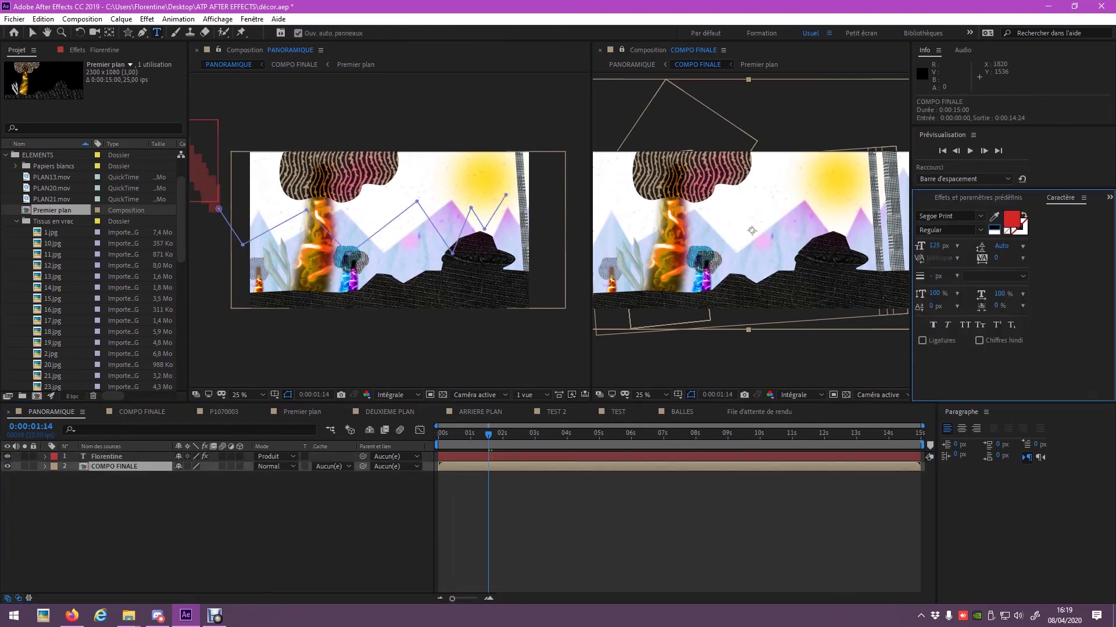
double_click(115, 466)
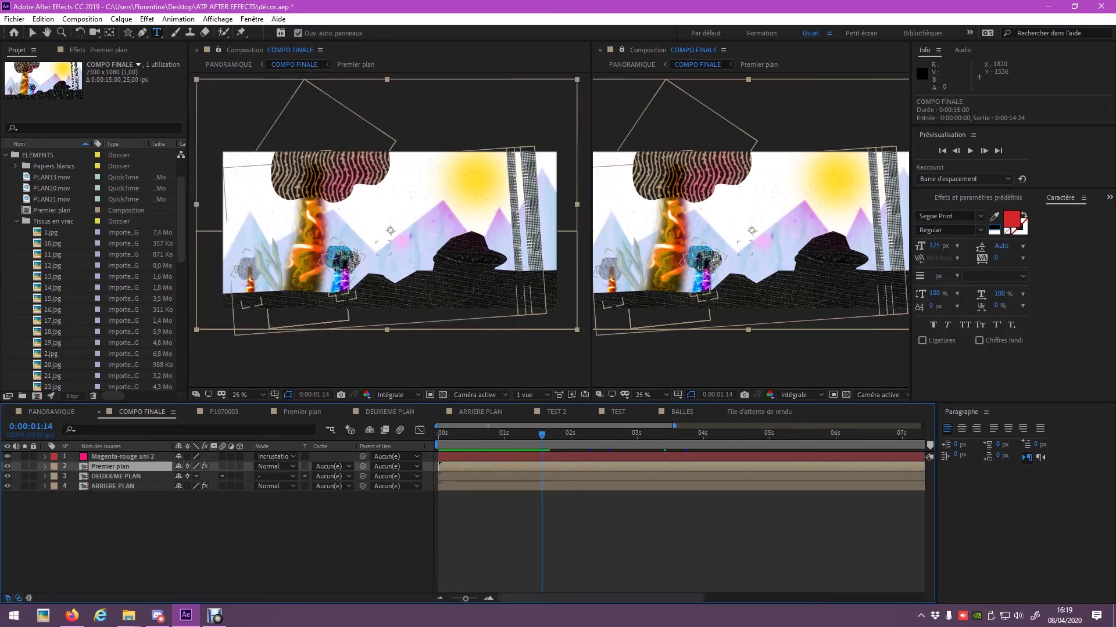
double_click(113, 487)
key("Home")
key("ctrl+v")
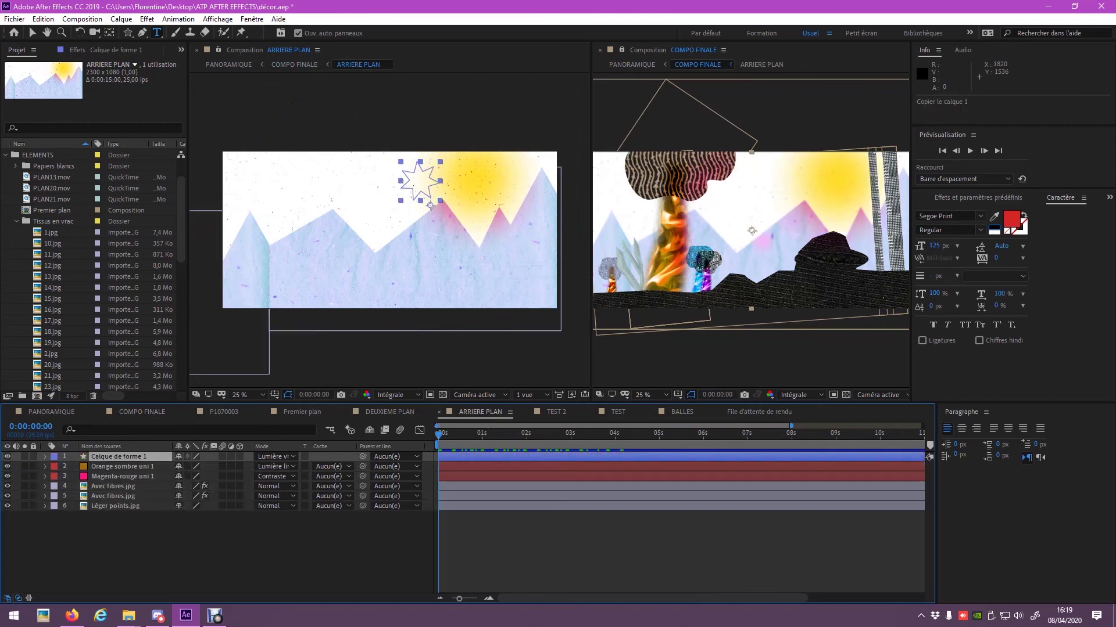
Step: Move the star right to position 1760,366 over the sun, then return to PANORAMIQUE
key("ctrl+grave")
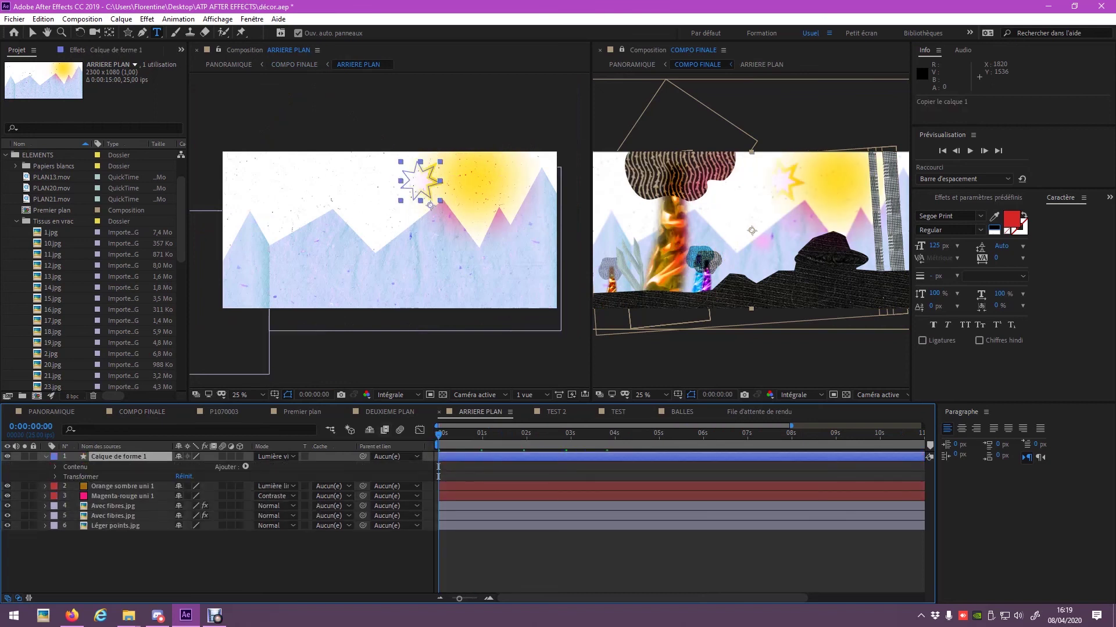
left_click(56, 477)
left_click_drag(185, 495, 234, 495)
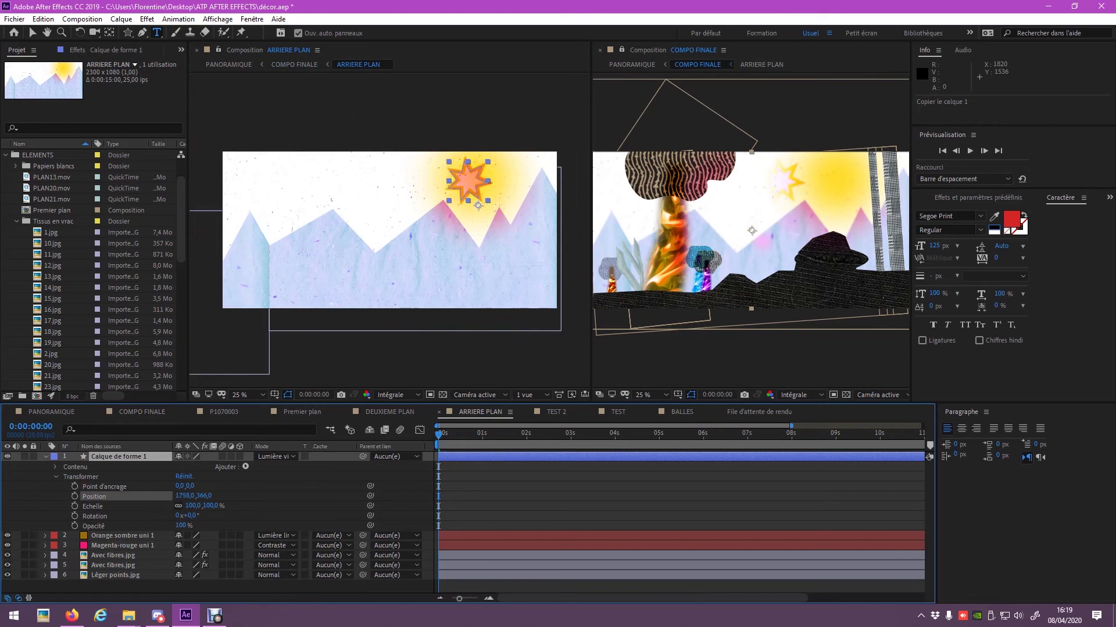
left_click(479, 433)
left_click_drag(479, 434, 477, 434)
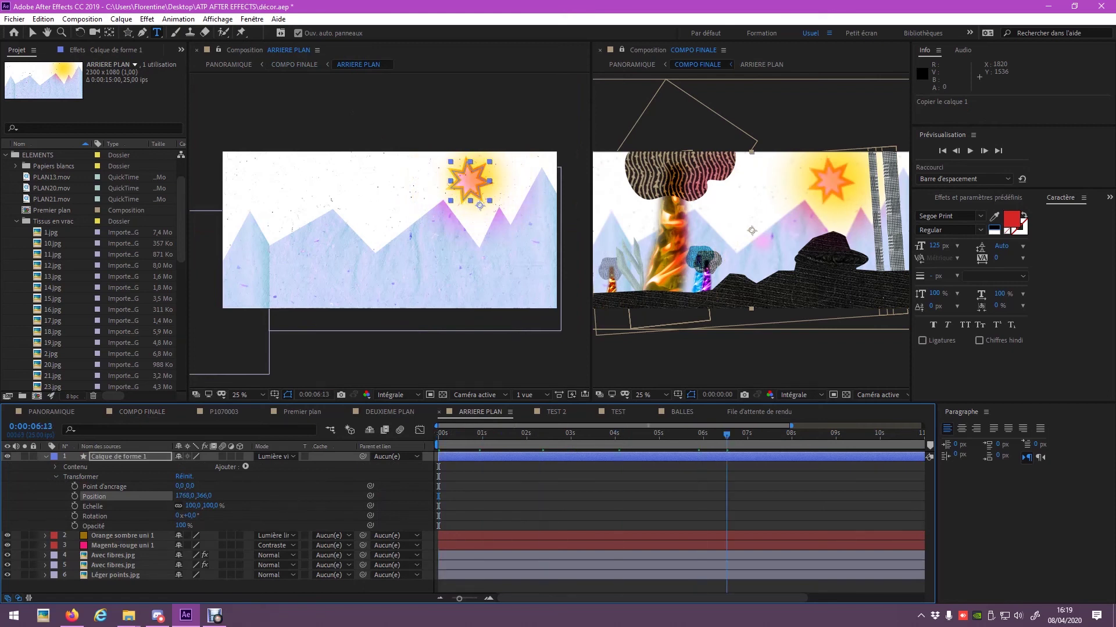
left_click_drag(480, 205, 484, 205)
left_click(51, 412)
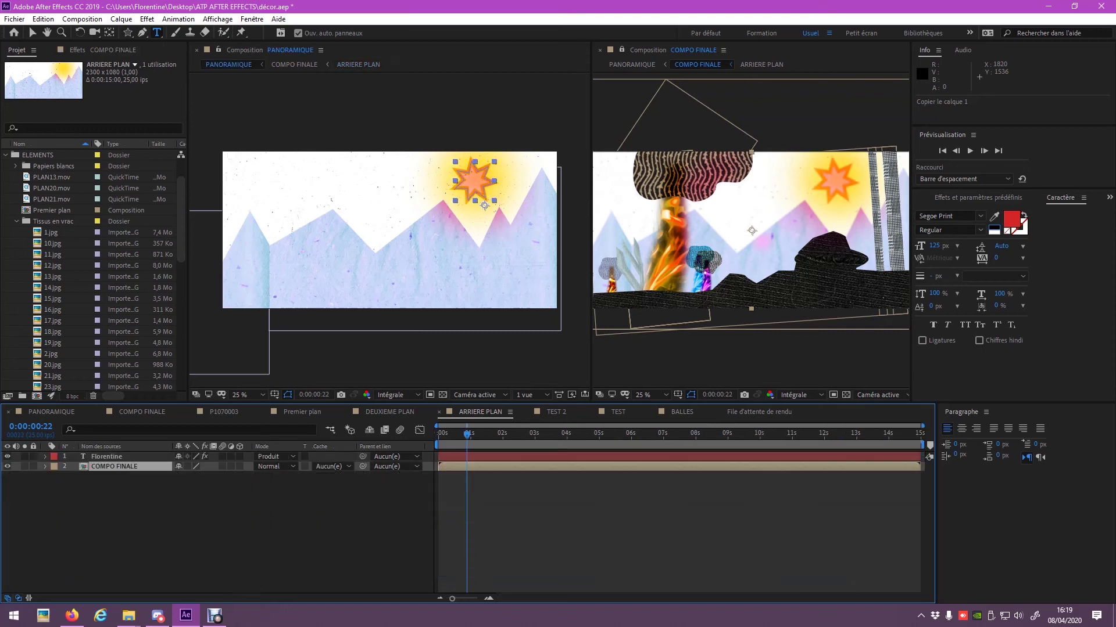
Step: RAM-preview the PANORAMIQUE collage, then bring the Discord class chat forward
key("space")
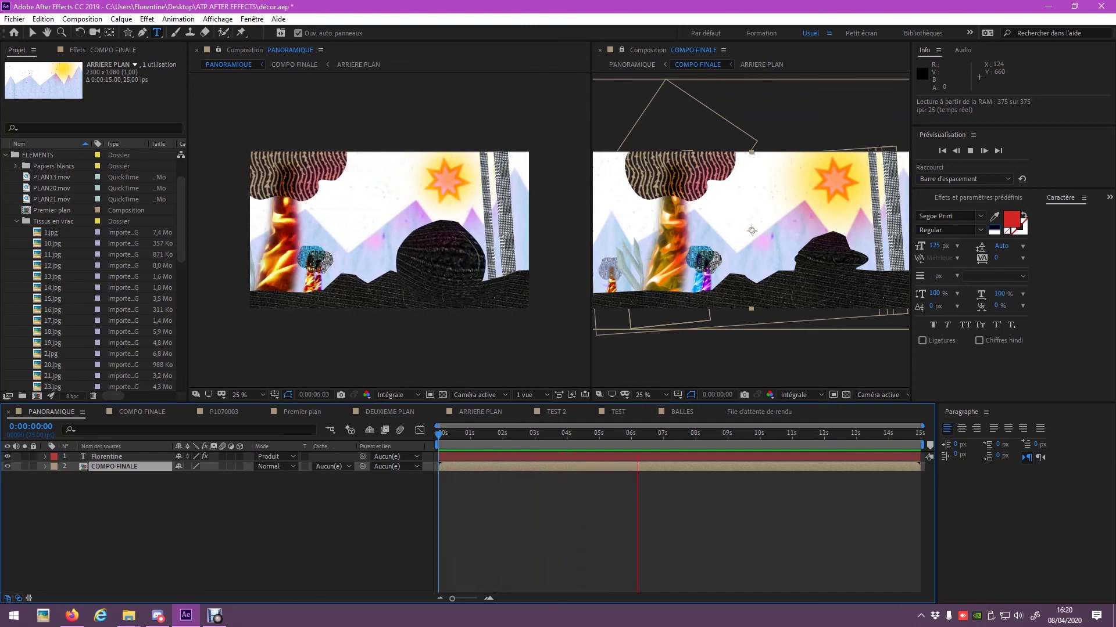
left_click(157, 616)
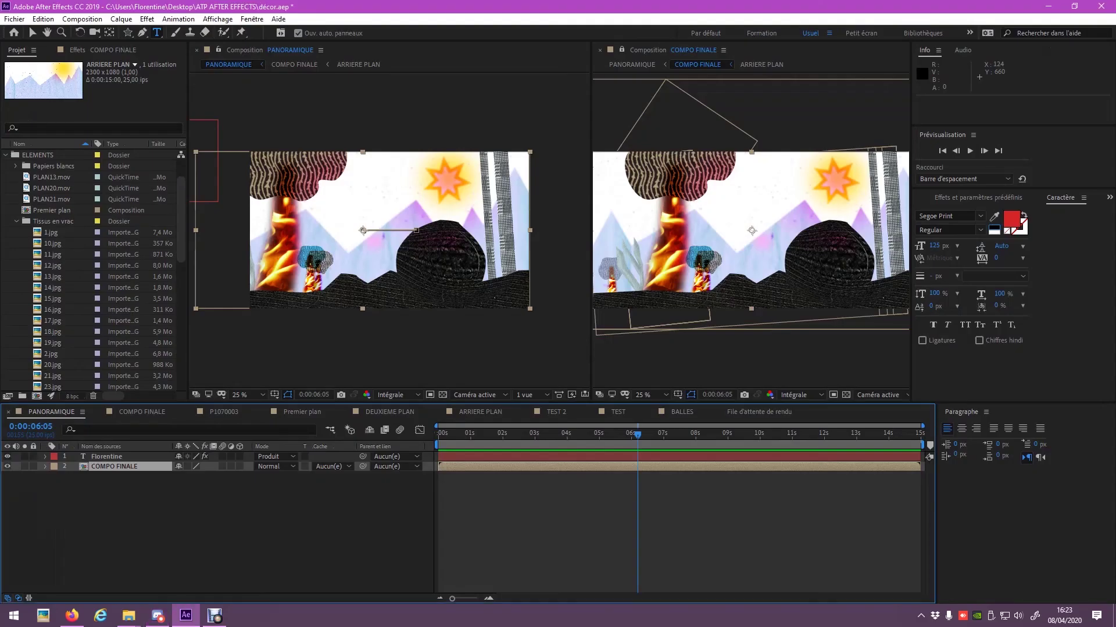
Step: Bring After Effects back to the front from the Windows taskbar
left_click(186, 615)
left_click(121, 19)
mouse_move(140, 32)
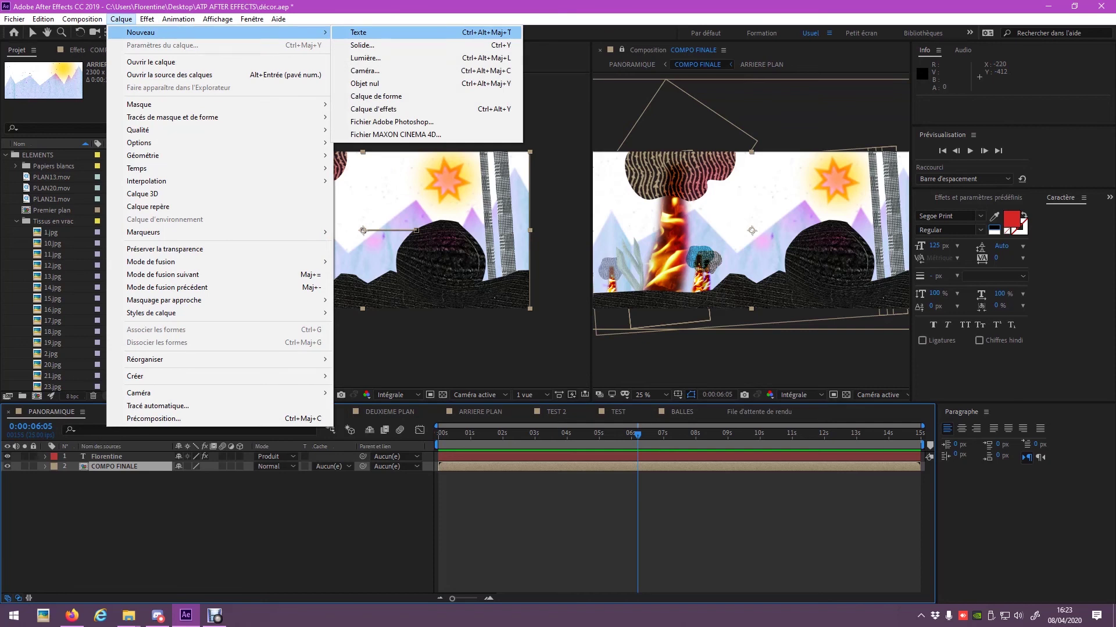
left_click(372, 45)
left_click(616, 410)
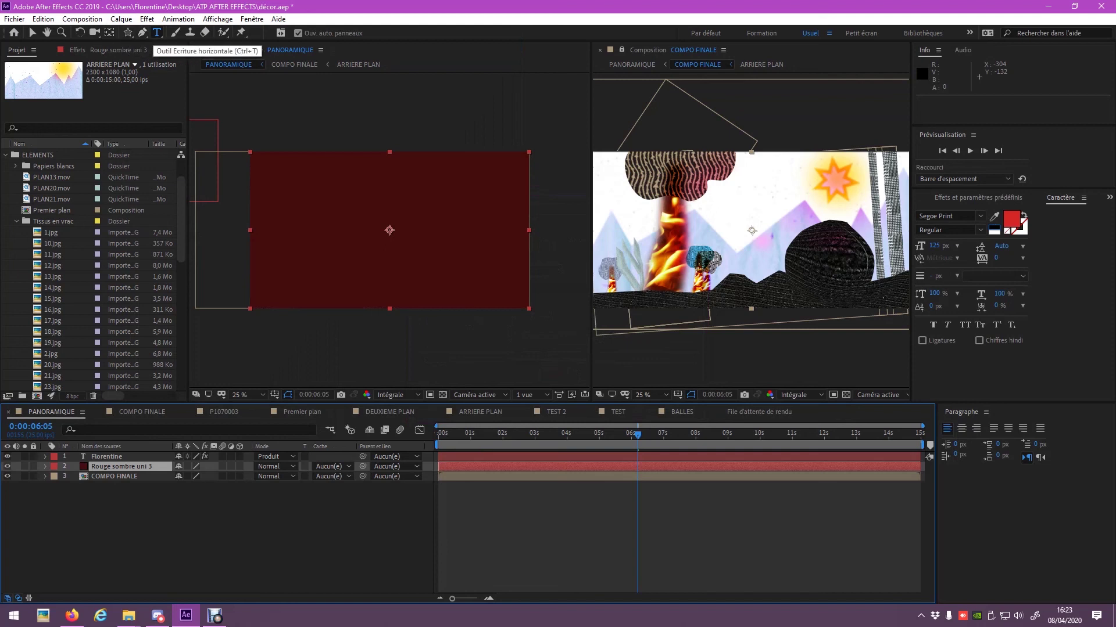
left_click(128, 32)
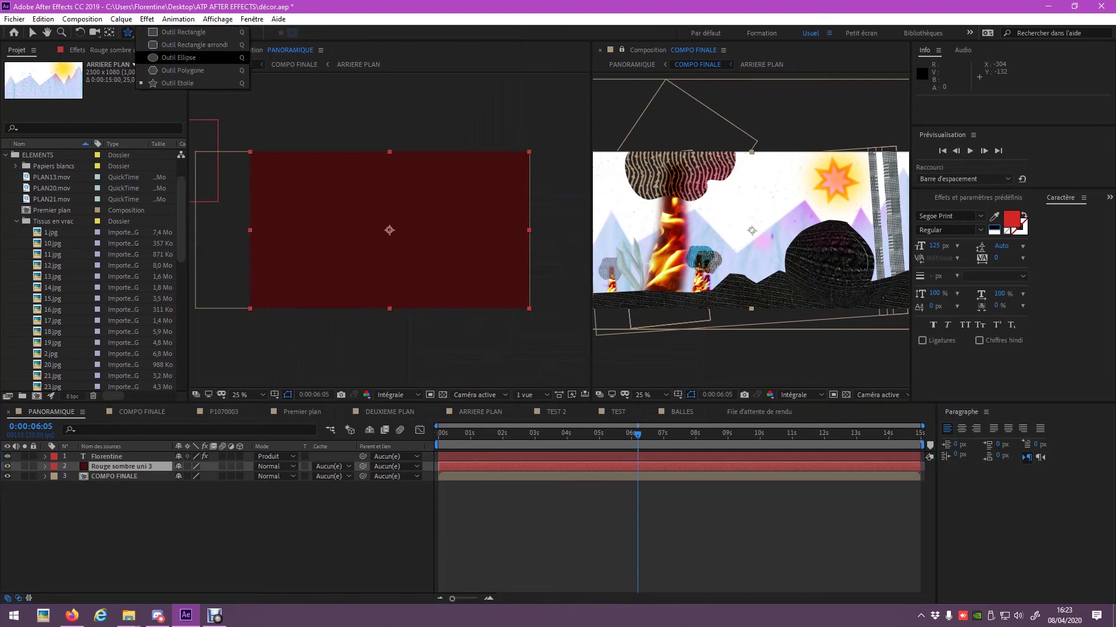
left_click_drag(128, 32, 165, 56)
mouse_move(370, 232)
left_mouse_down()
mouse_move(344, 204)
mouse_move(392, 252)
left_mouse_up()
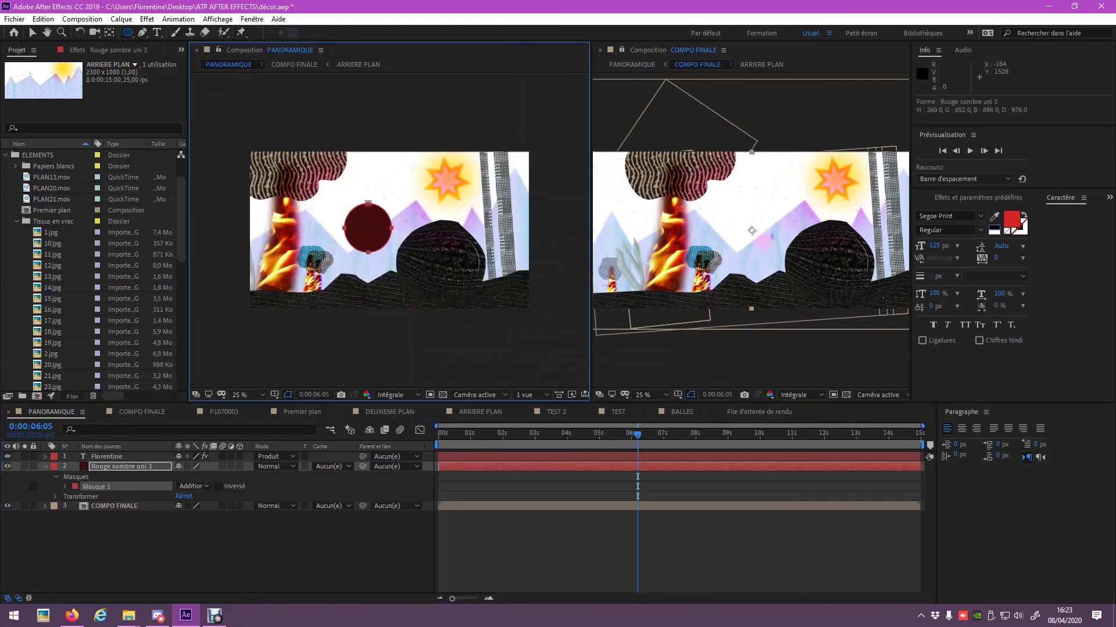
left_click(65, 486)
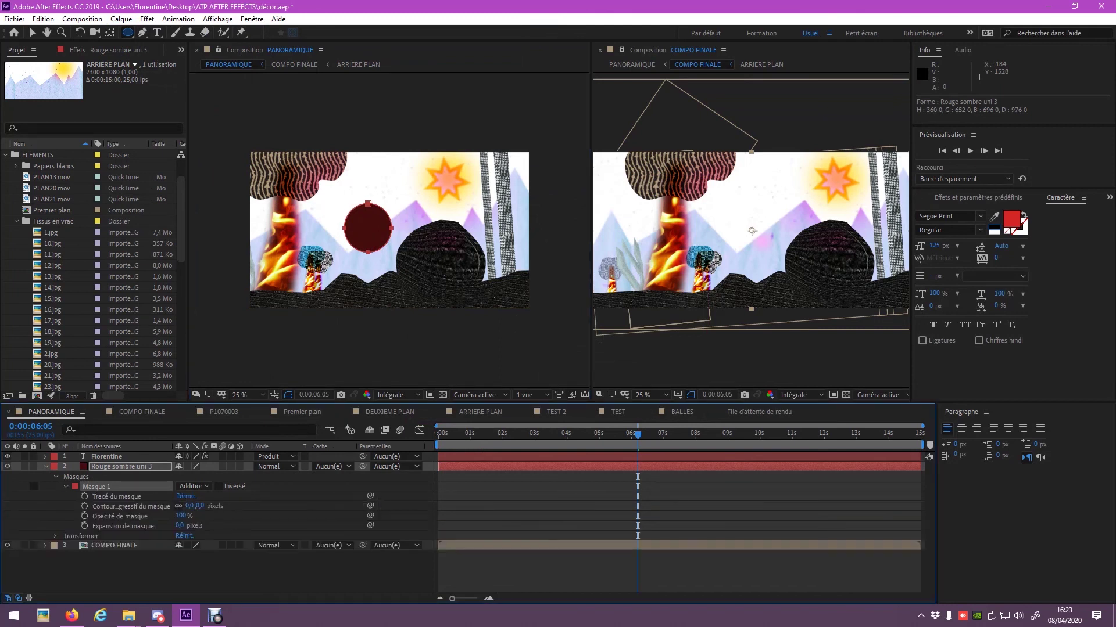
left_click_drag(189, 506, 227, 505)
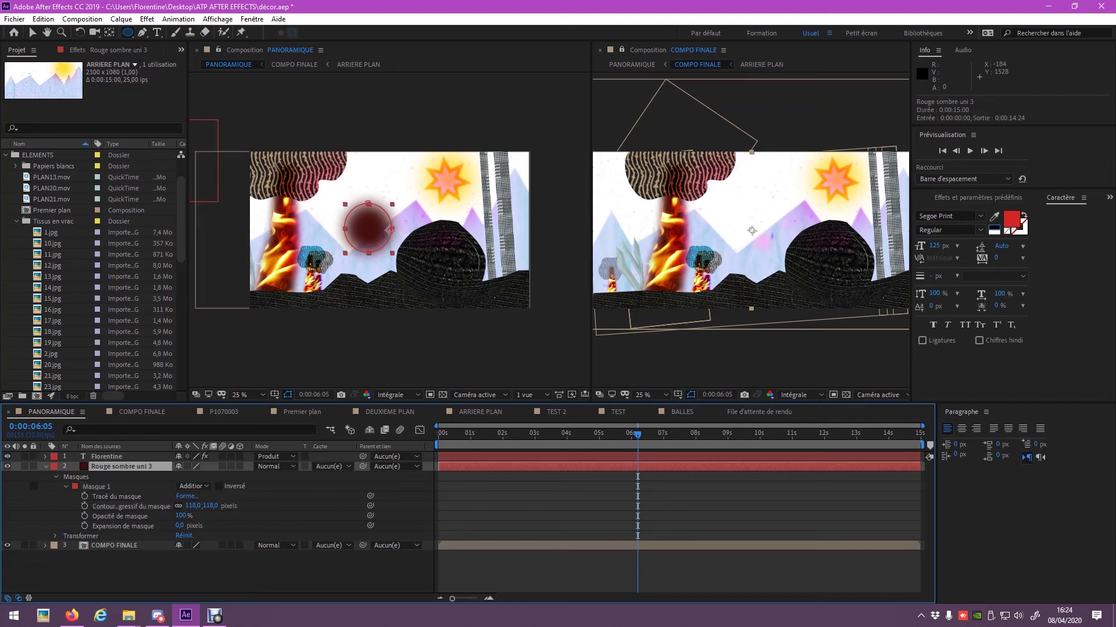
key("Delete")
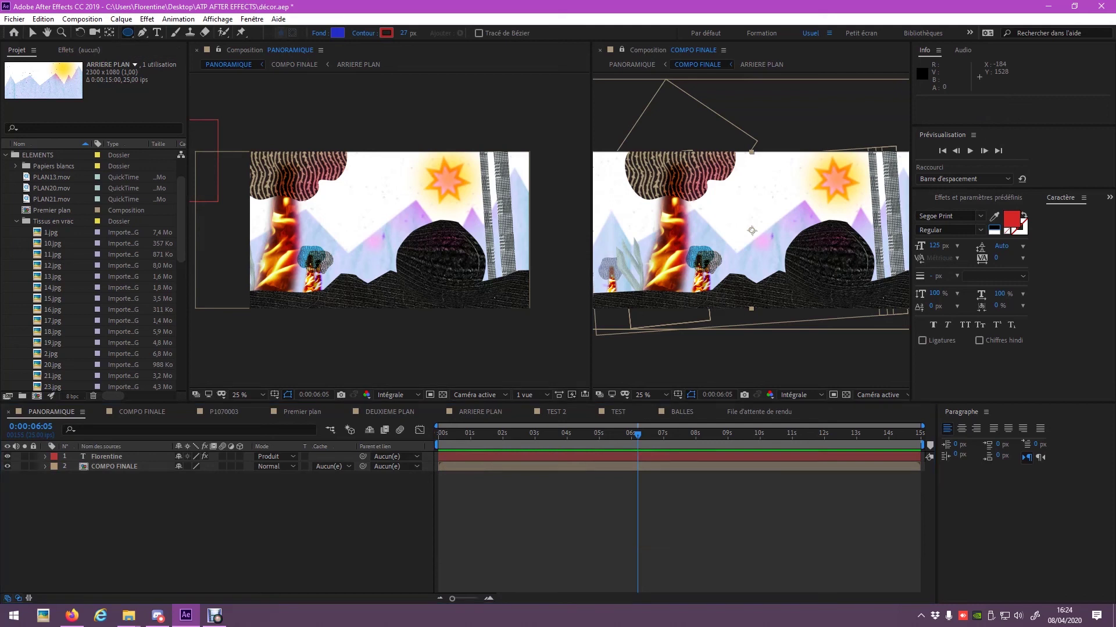
Step: Draw a blue circle above the dark rock and thicken its red outline to 41 px
left_click_drag(352, 195, 400, 244)
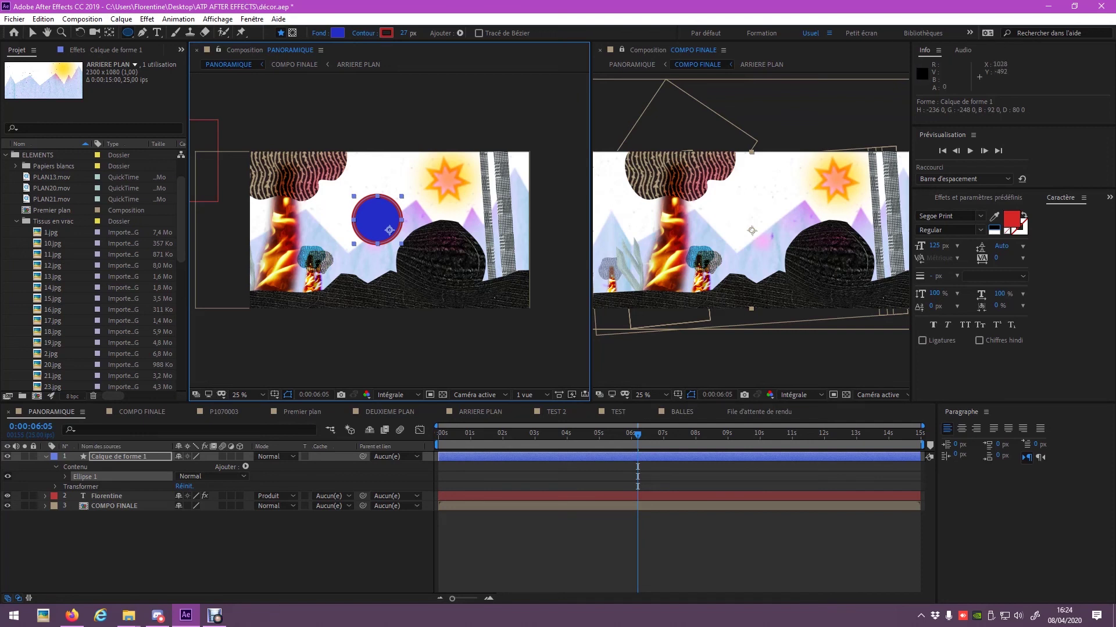
mouse_move(403, 34)
left_mouse_down()
mouse_move(430, 33)
mouse_move(414, 34)
left_mouse_up()
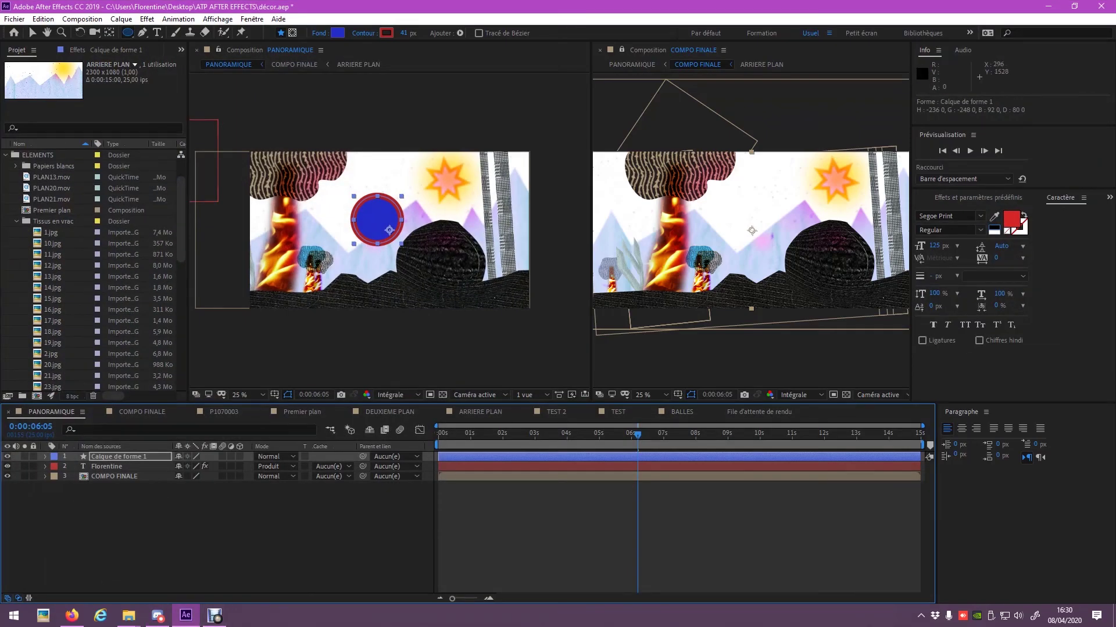
left_click(115, 476)
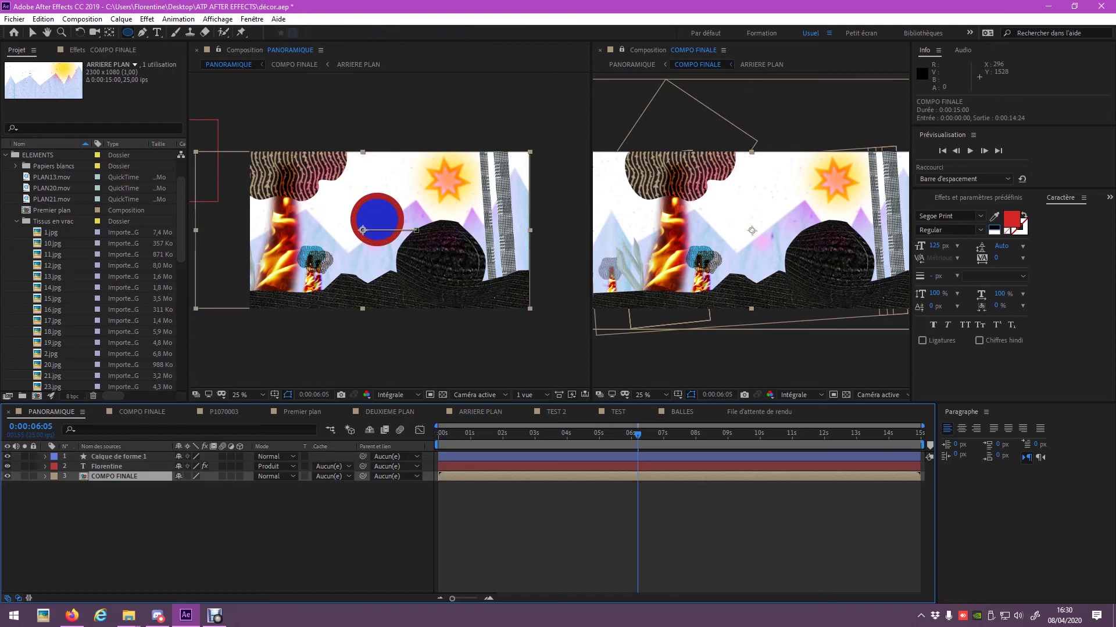
Step: Open the COMPO FINALE precomp, then the DEUXIEME PLAN precomp inside it
double_click(115, 476)
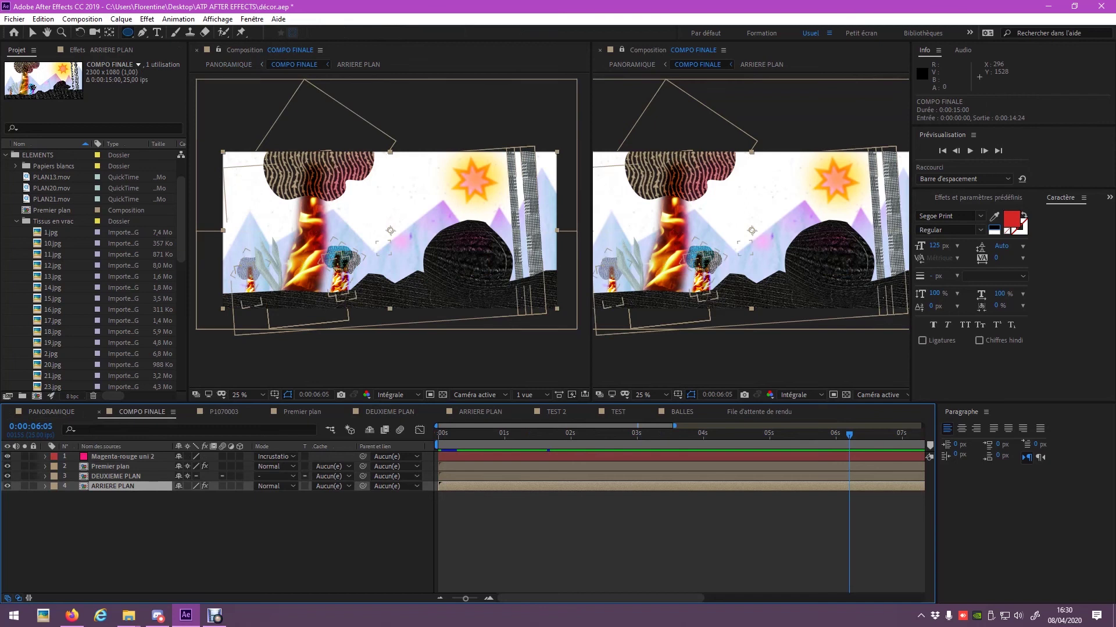
left_click(116, 476)
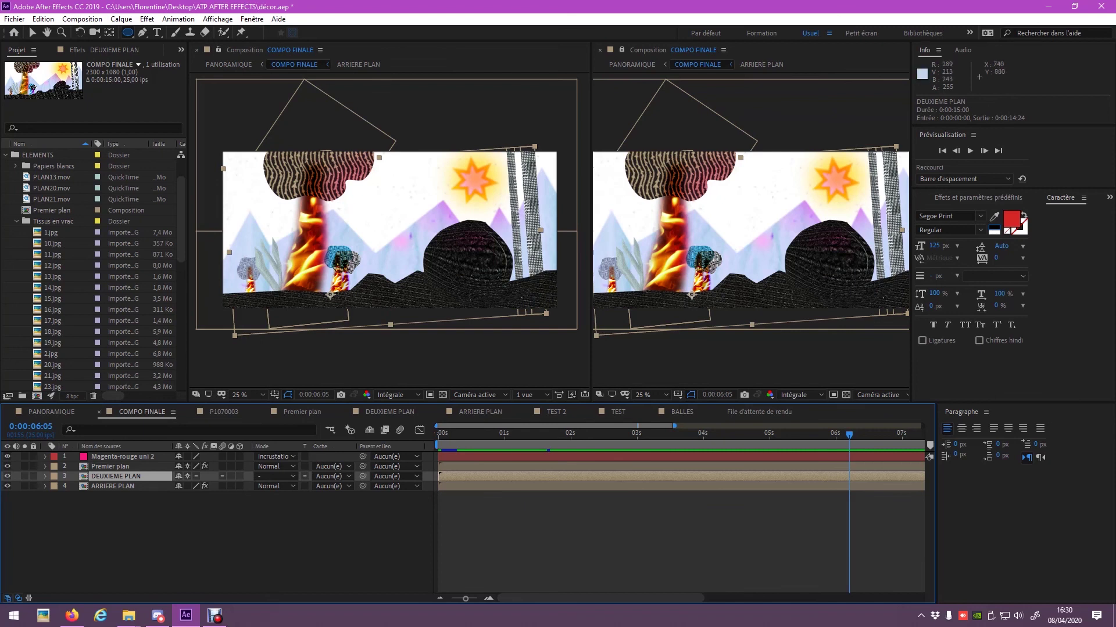
double_click(116, 476)
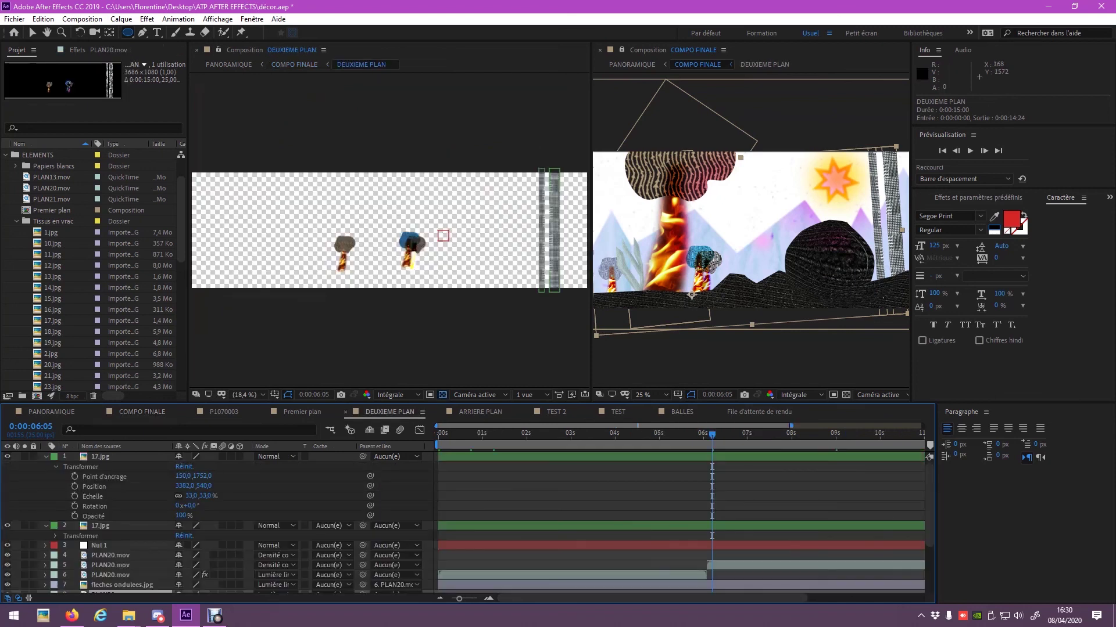
Step: Collapse layers 1 and 2, select PLAN20.mov layer 10 and go to 0:00:02:03
left_click(46, 457)
left_click(45, 466)
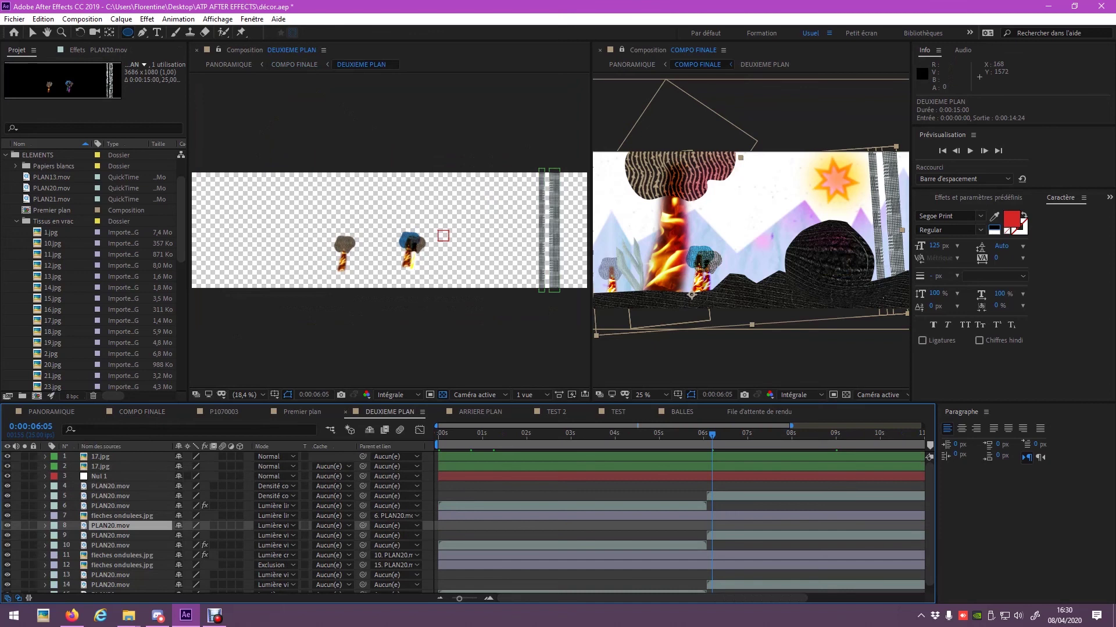
scroll(232, 523, "down", 1)
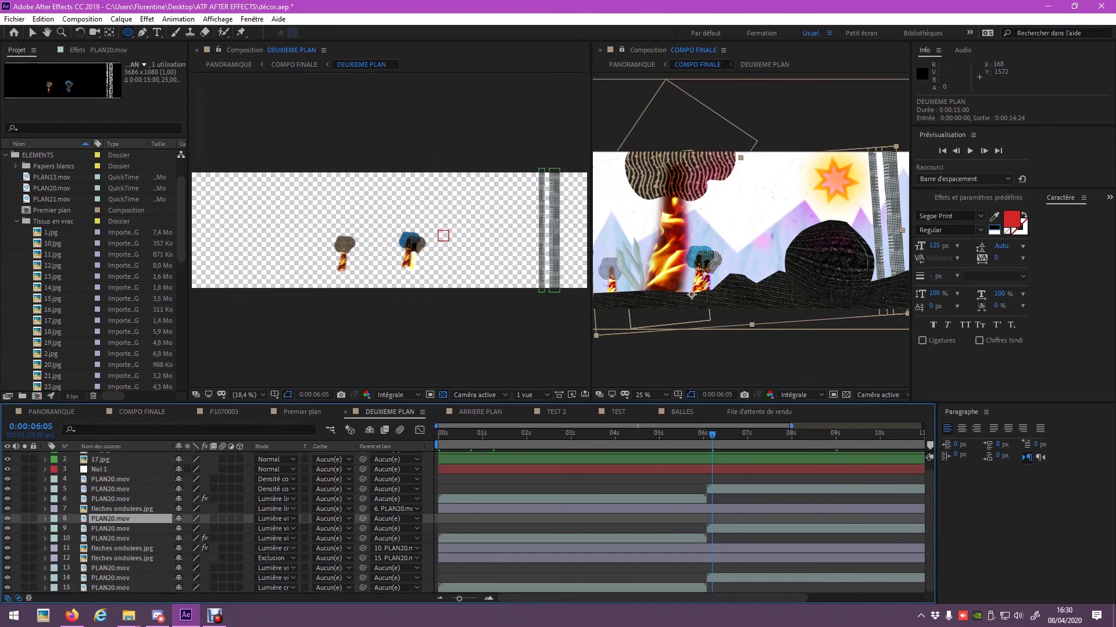
left_click(111, 539)
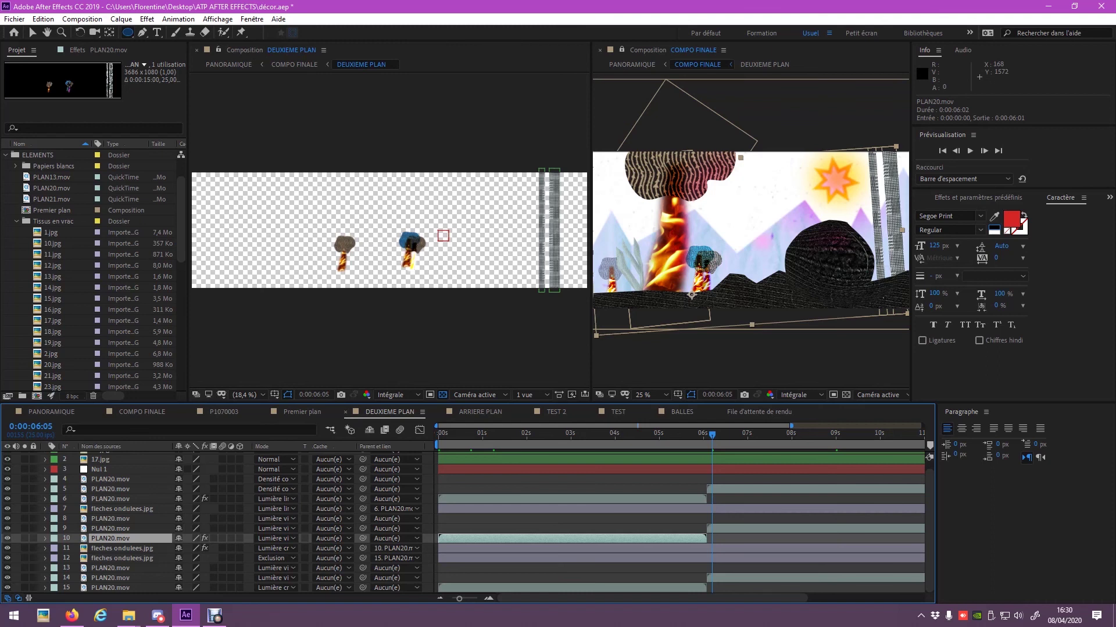
left_click(532, 433)
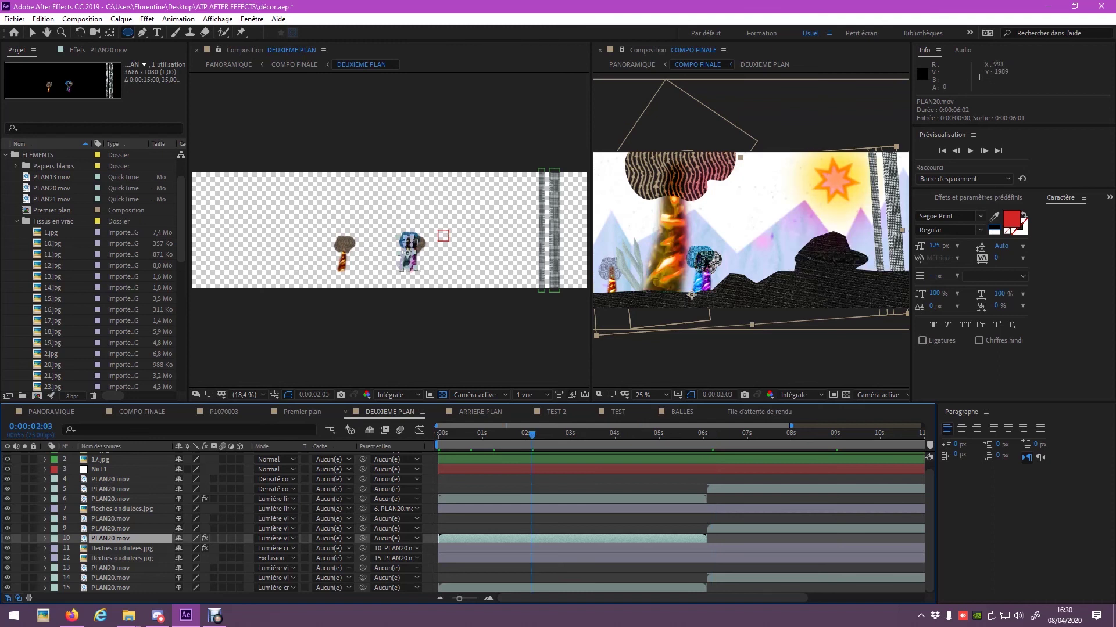
left_click(45, 539)
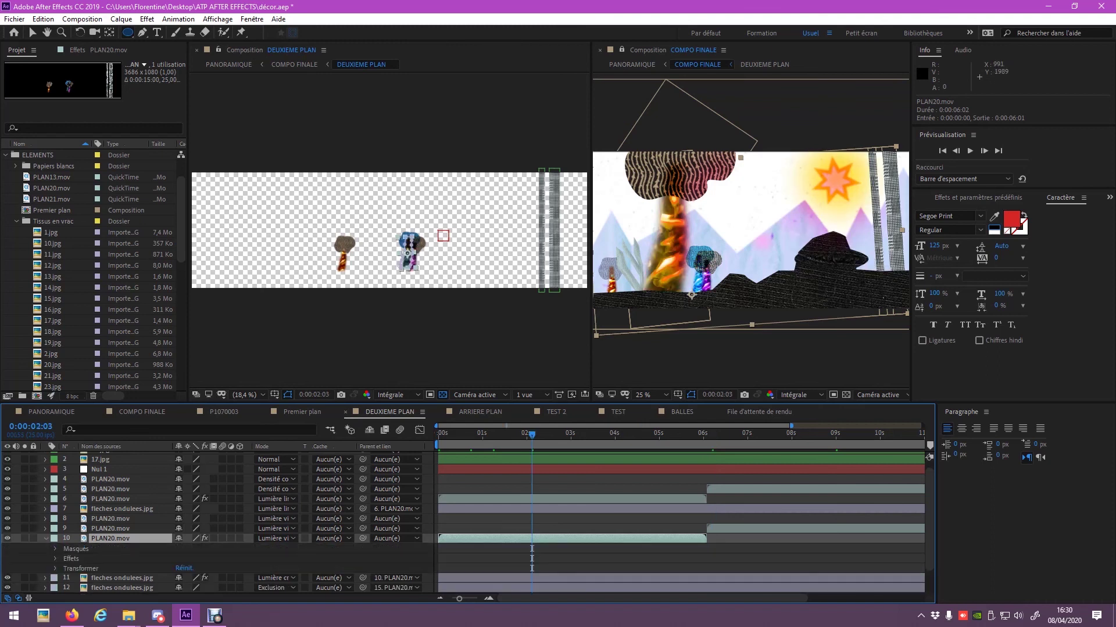
Step: Copy and paste the PLAN20.mov layer to create duplicate layer 11
key("ctrl+c")
key("ctrl+v")
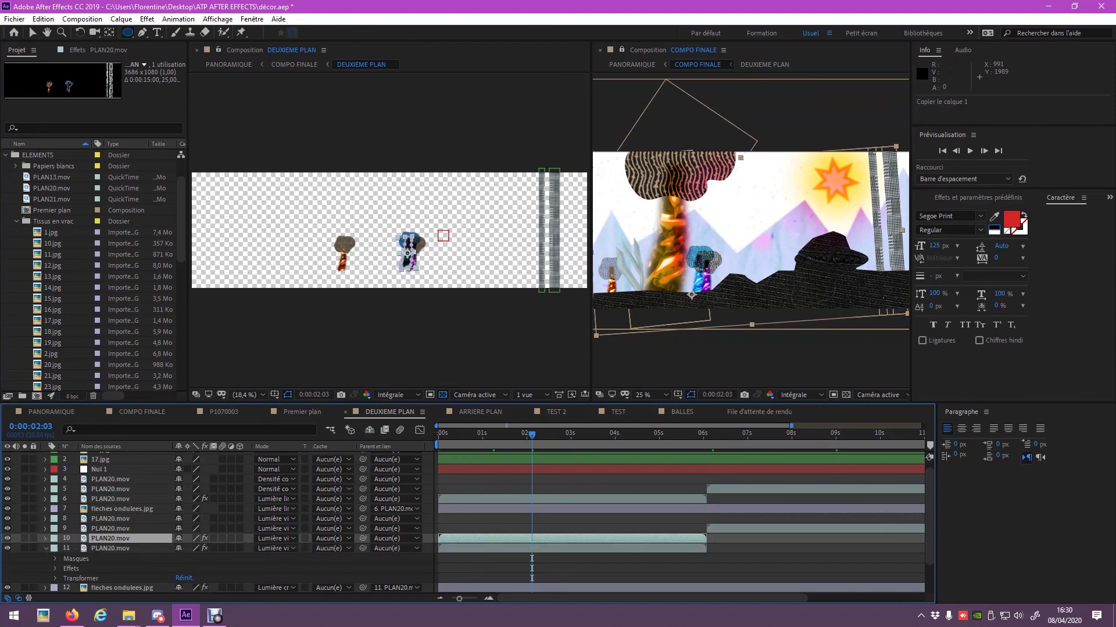
left_click(111, 549)
scroll(465, 521, "down", 2)
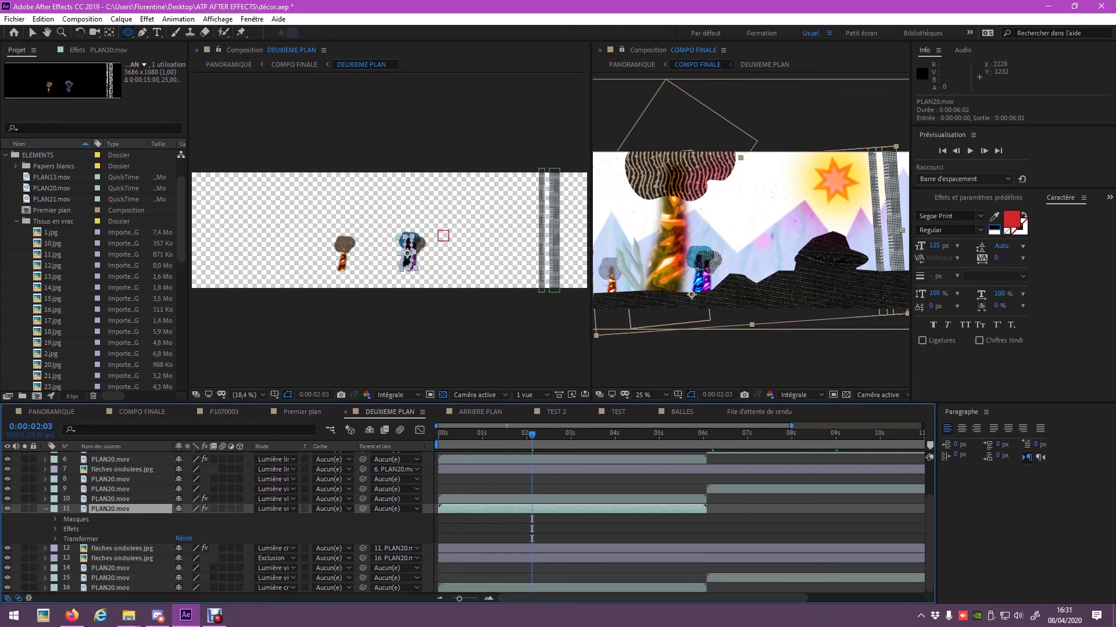
Step: Clear the Effets et paramètres prédéfinis search and expand layer 11's Transformer properties
key("ctrl+5")
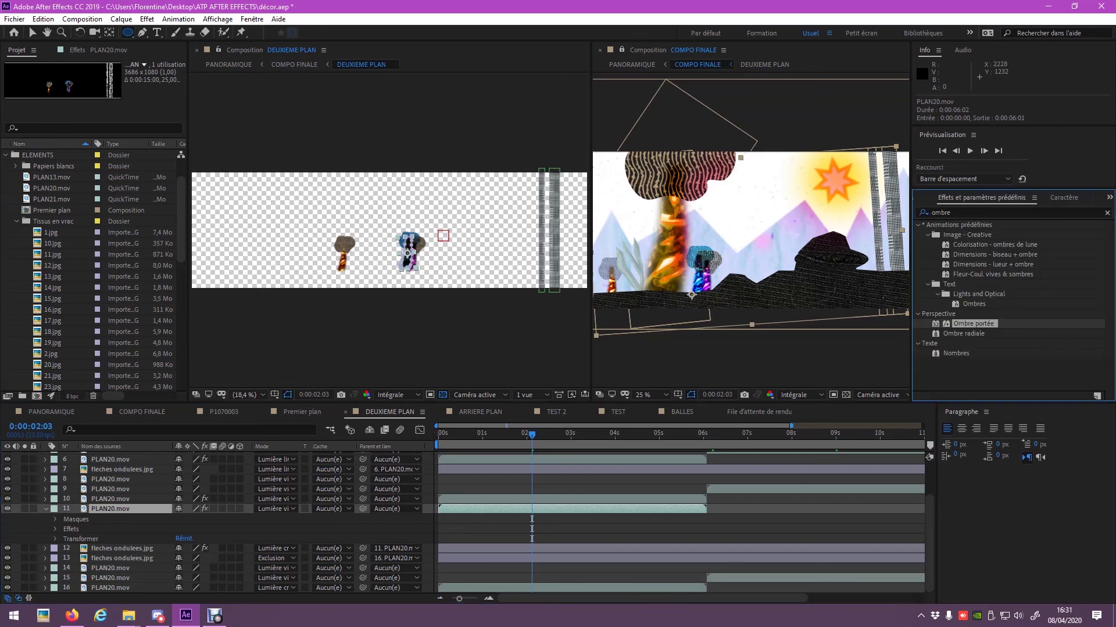
key("ctrl+a")
key("BackSpace")
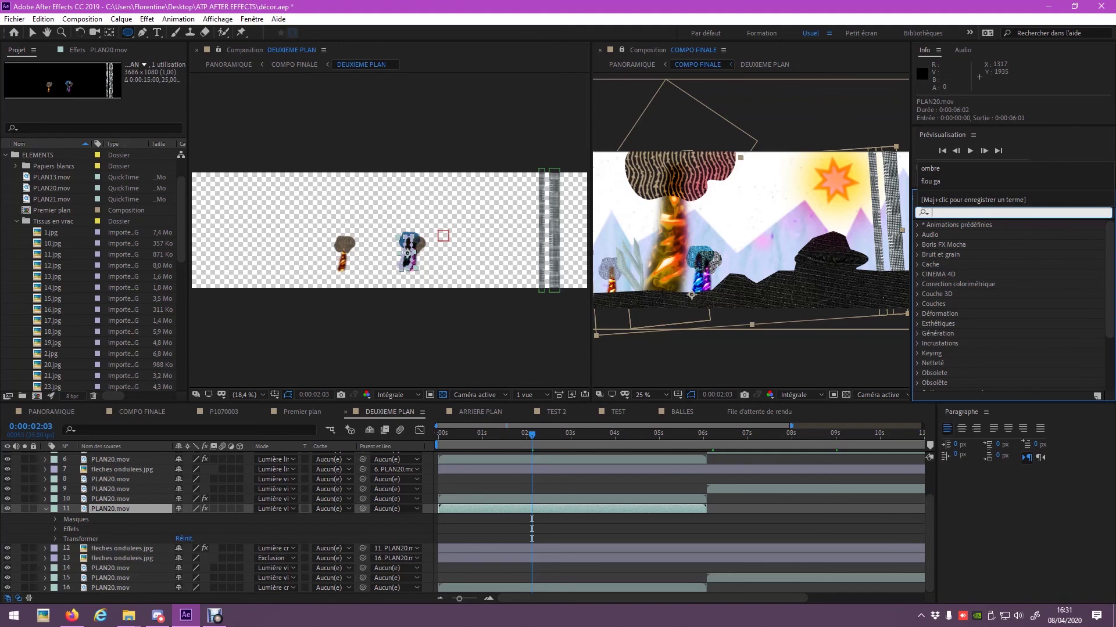
left_click(55, 539)
scroll(233, 523, "down", 2)
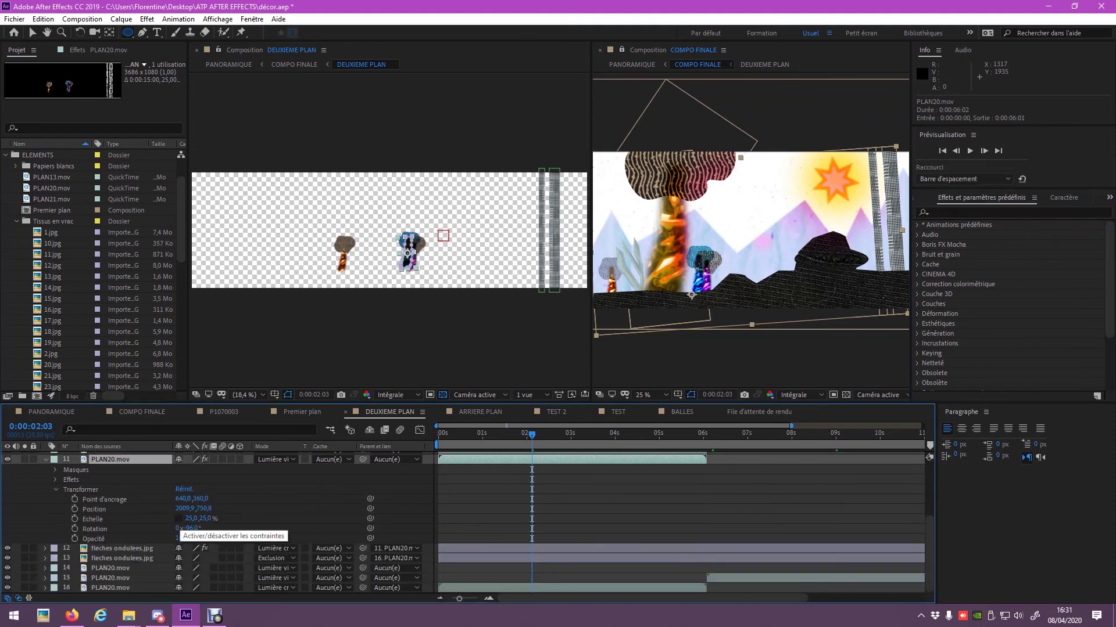
Step: Mirror the duplicate tree horizontally by setting its Scale to -25,25%
left_click(204, 519)
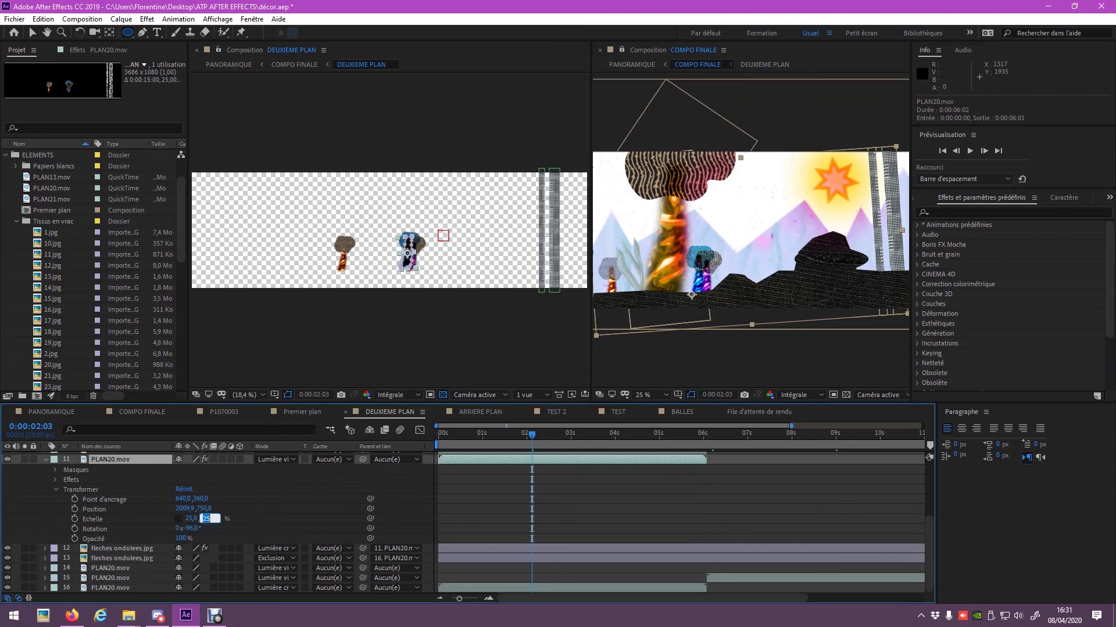
type("-")
key("Return")
key("ctrl+z")
left_click(190, 519)
left_click(192, 518)
type("-")
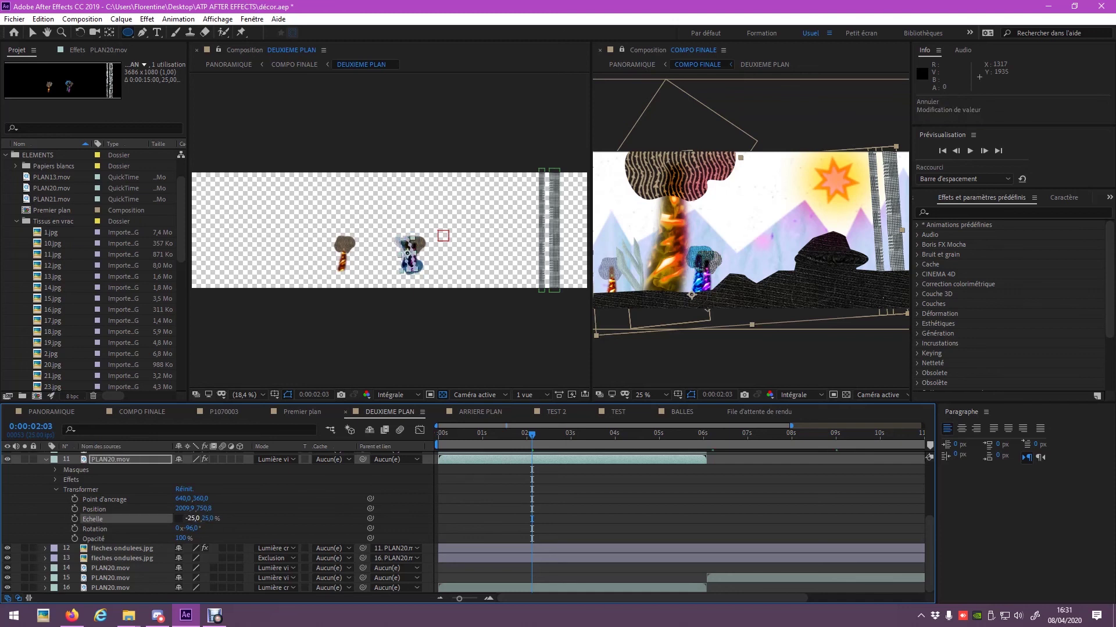
key("Return")
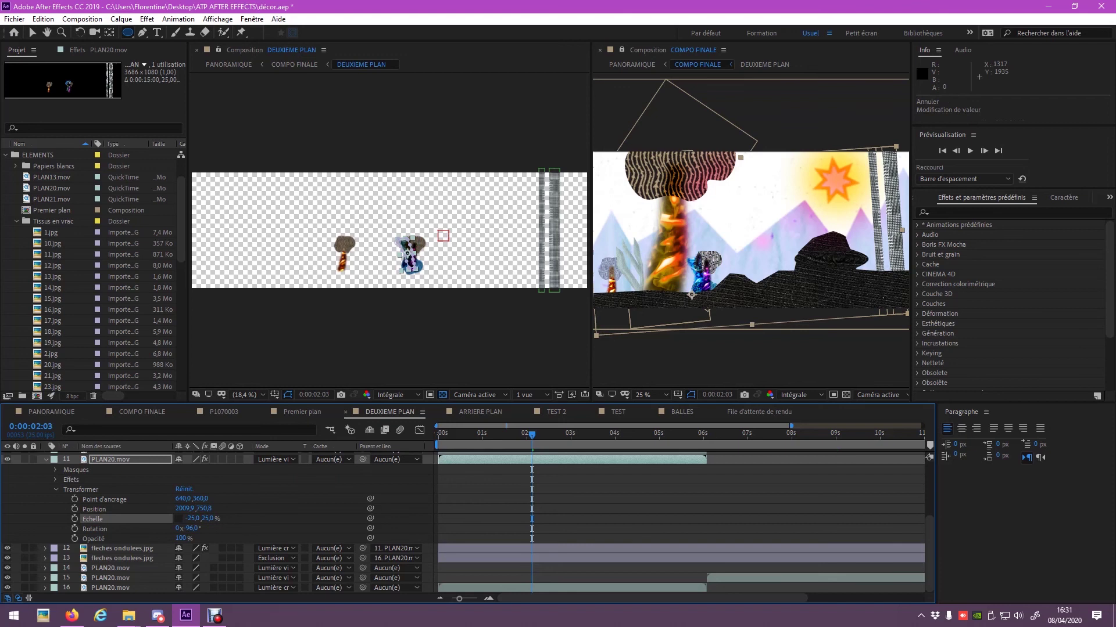
Step: Lower the tree by scrubbing Position Y to about 1010
mouse_move(205, 508)
left_mouse_down()
mouse_move(249, 508)
mouse_move(117, 508)
left_mouse_up()
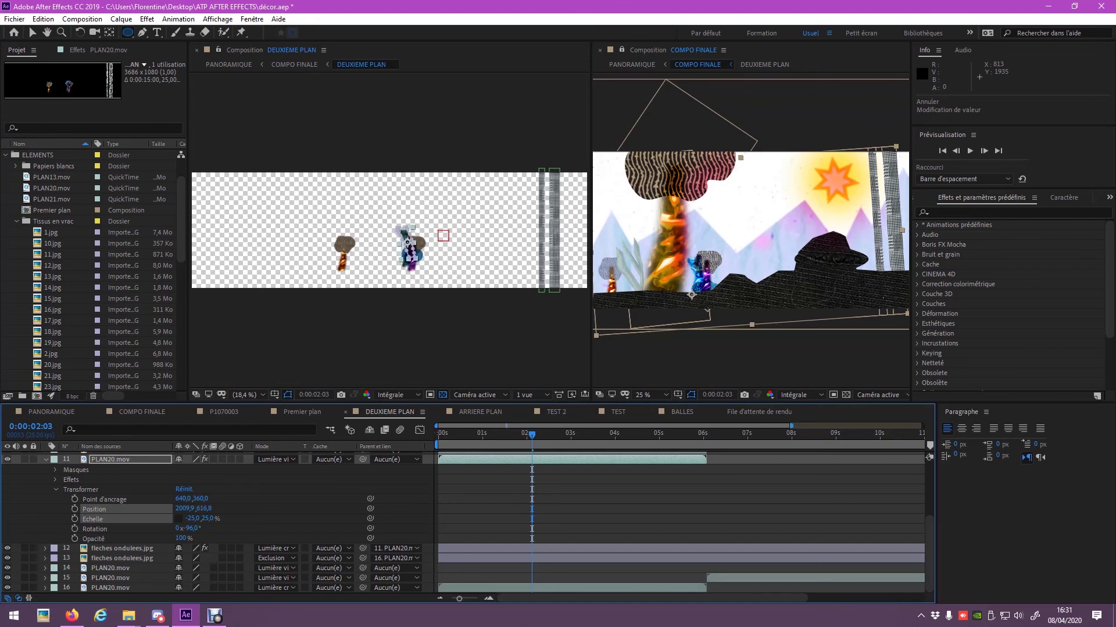
mouse_move(205, 508)
left_mouse_down()
mouse_move(244, 508)
mouse_move(163, 508)
mouse_move(209, 508)
left_mouse_up()
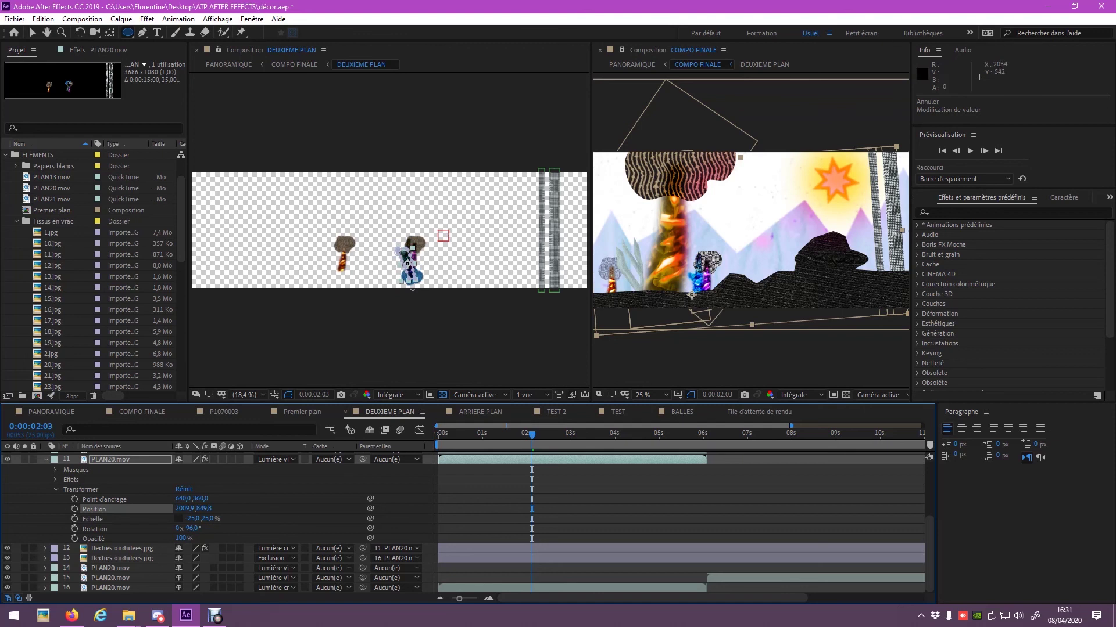
left_click_drag(205, 508, 195, 508)
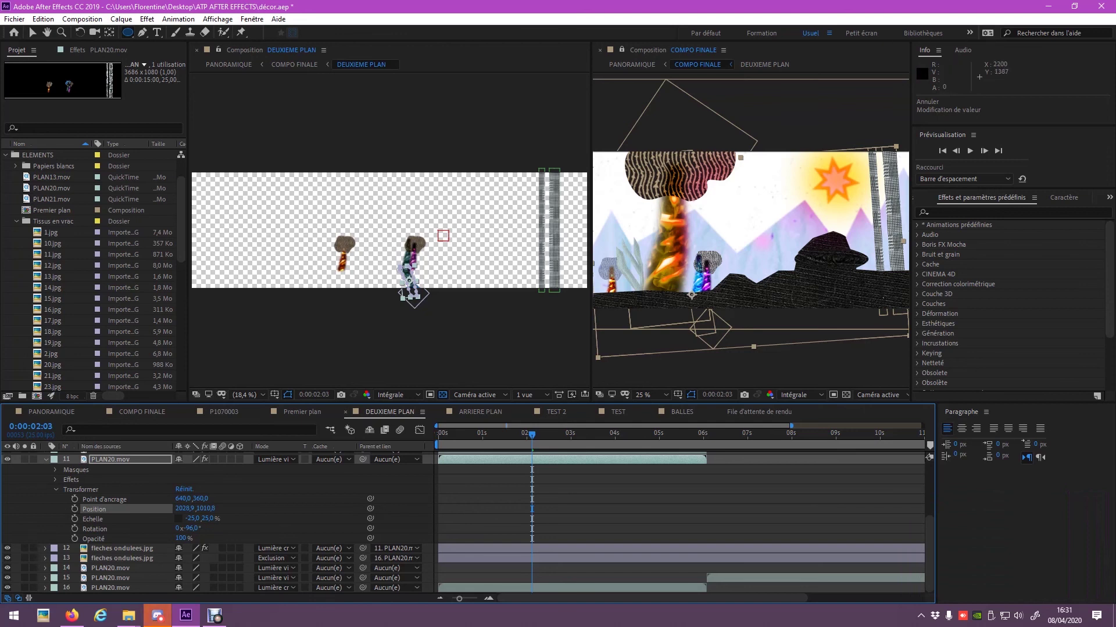
Step: Zoom the DEUXIEME PLAN view to 50%, pan up to both trees, and select layer 11
left_click(192, 518)
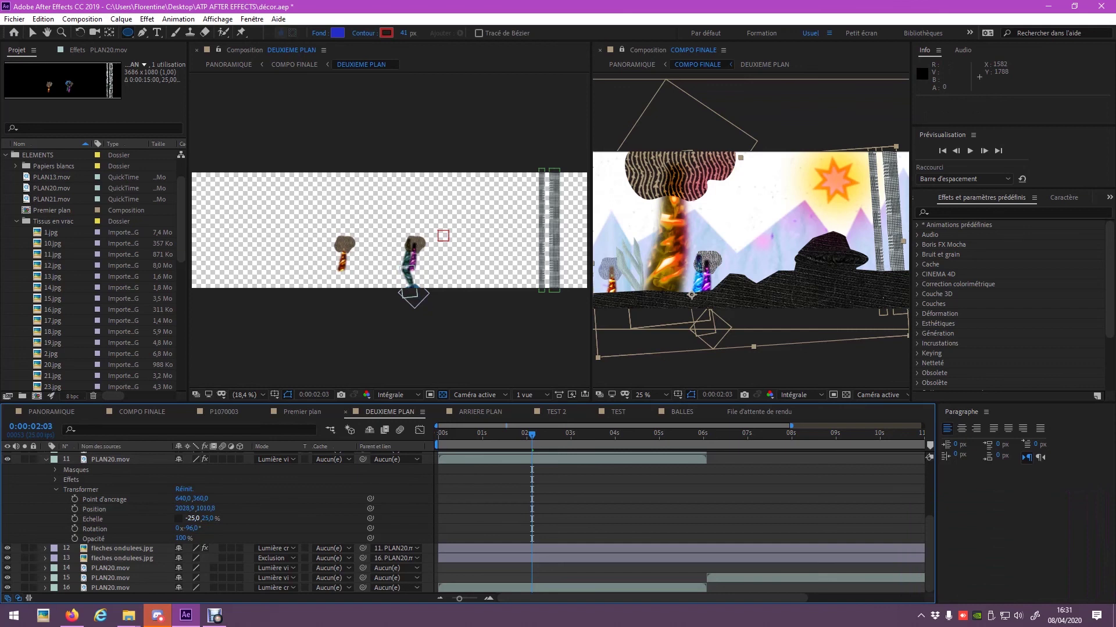
key("Return")
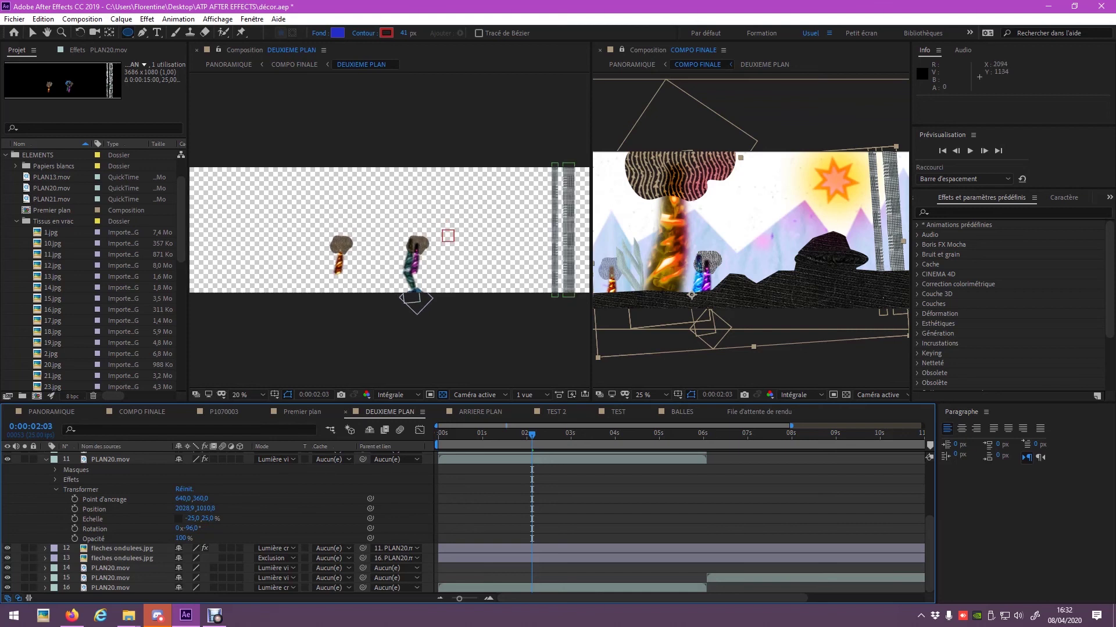
key("period")
key("period")
key("period")
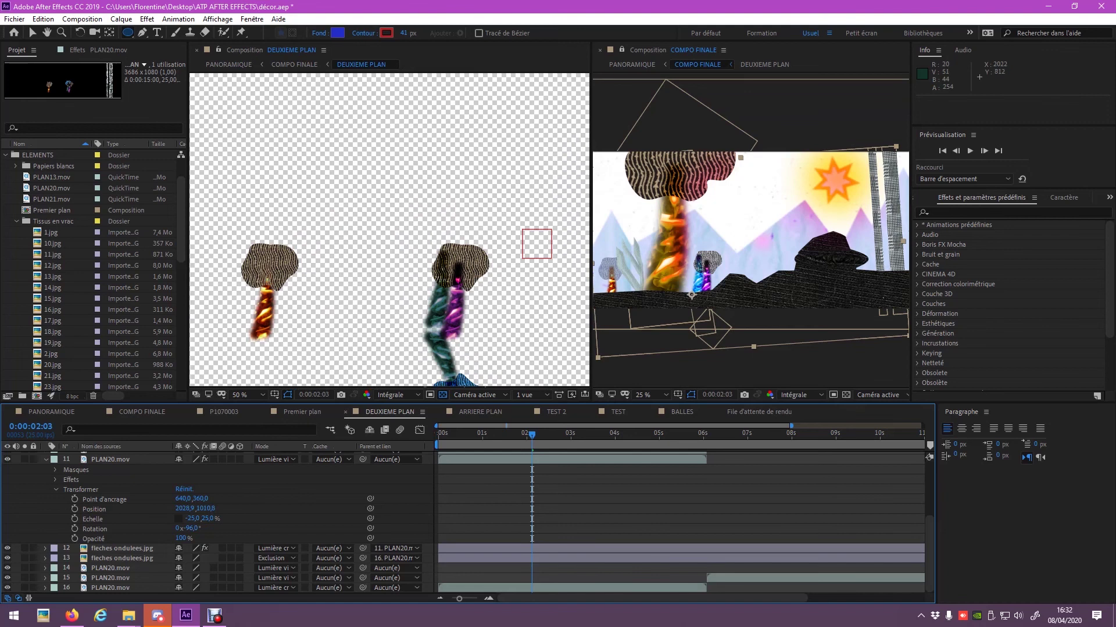
left_click_drag(389, 232, 389, 161)
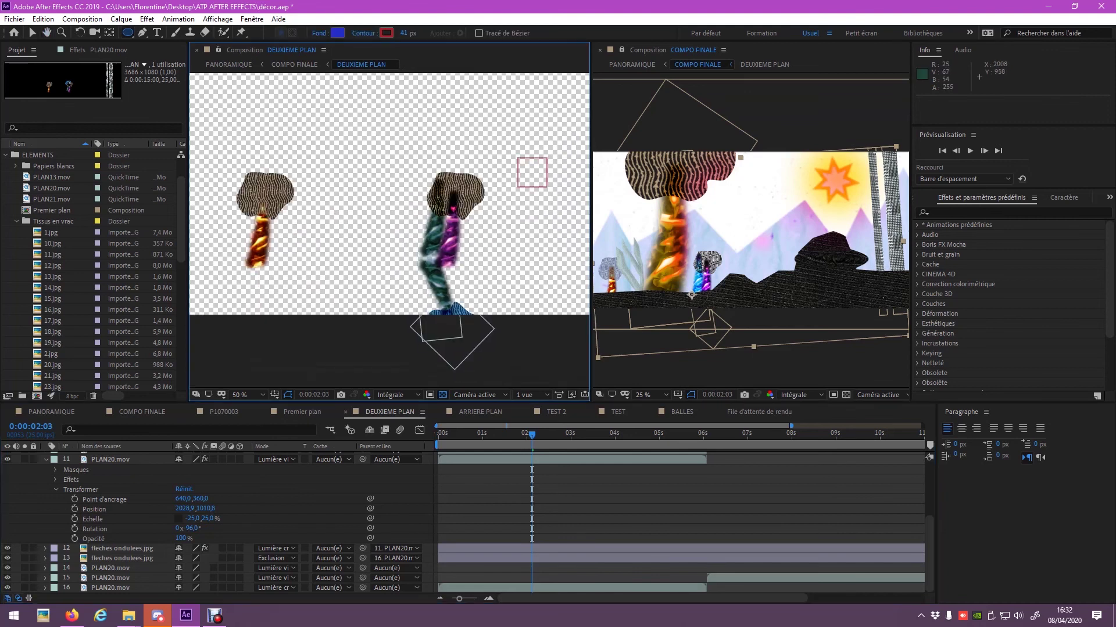
left_click(442, 273)
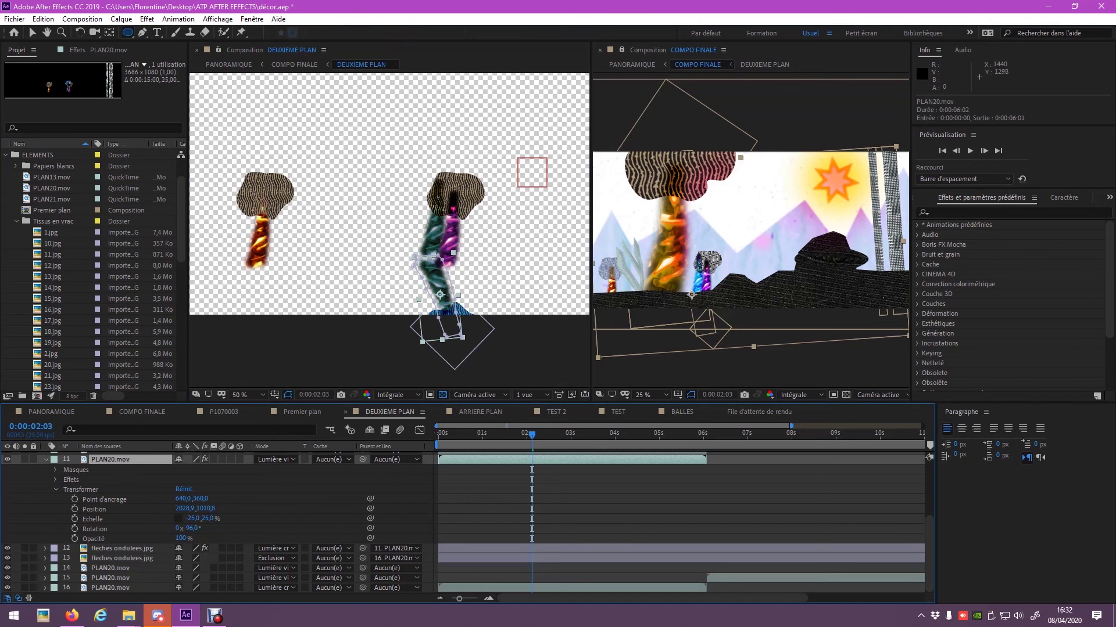
Step: Apply Flou gaussien from Effet > Netteté to the duplicate tree layer
right_click(146, 460)
mouse_move(175, 312)
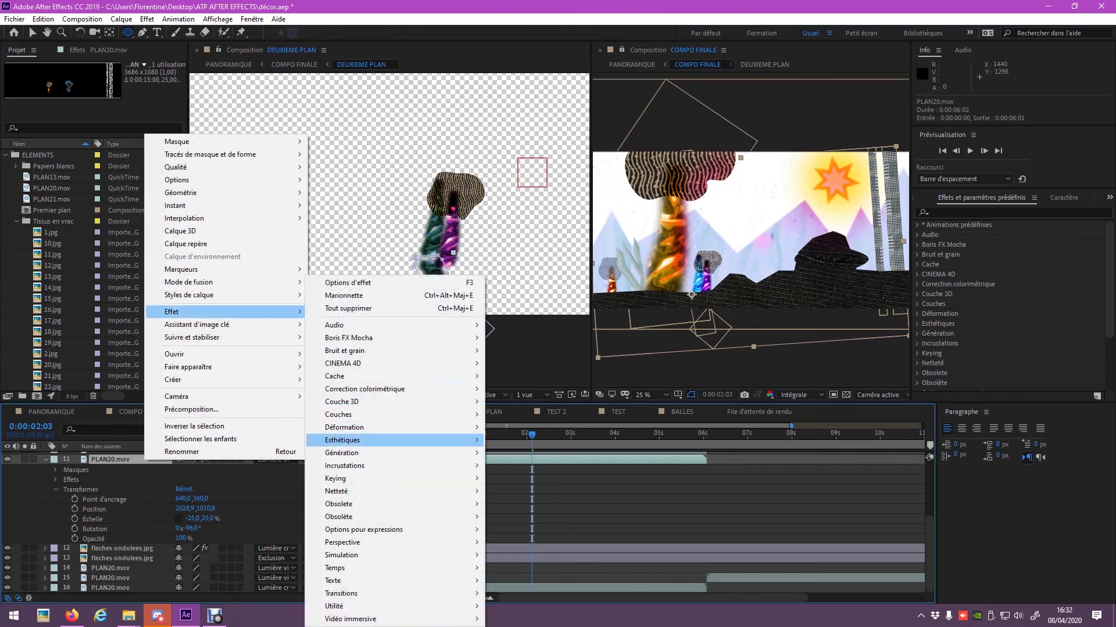
mouse_move(348, 491)
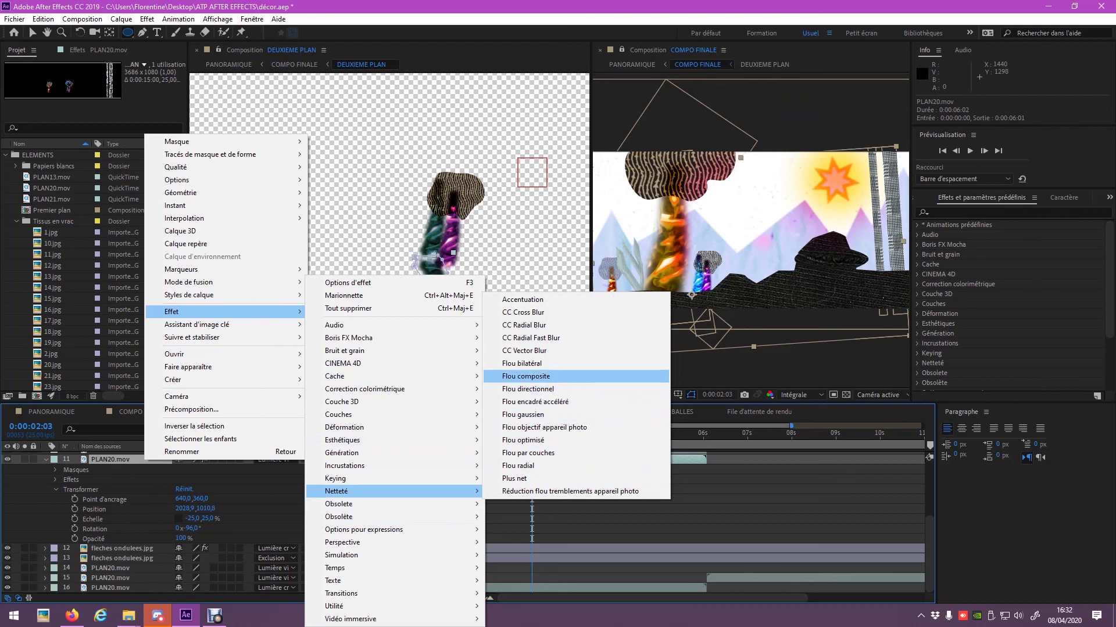
left_click(523, 414)
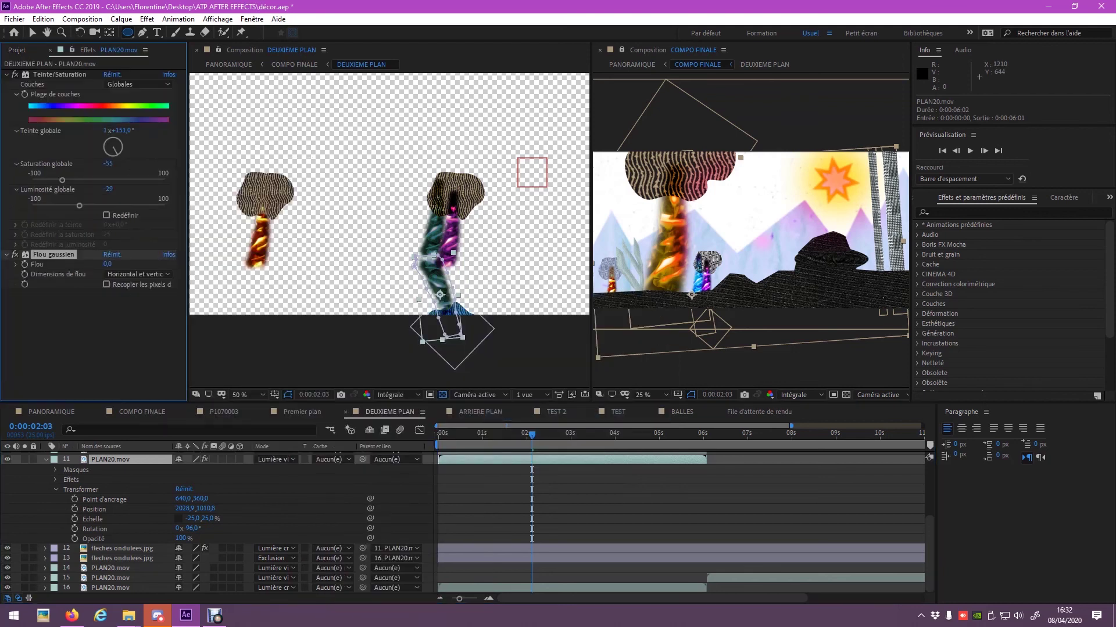
key("v")
Step: Raise the Flou gaussien blur amount to 124.4 and reselect the tree layer
left_click_drag(109, 264, 244, 273)
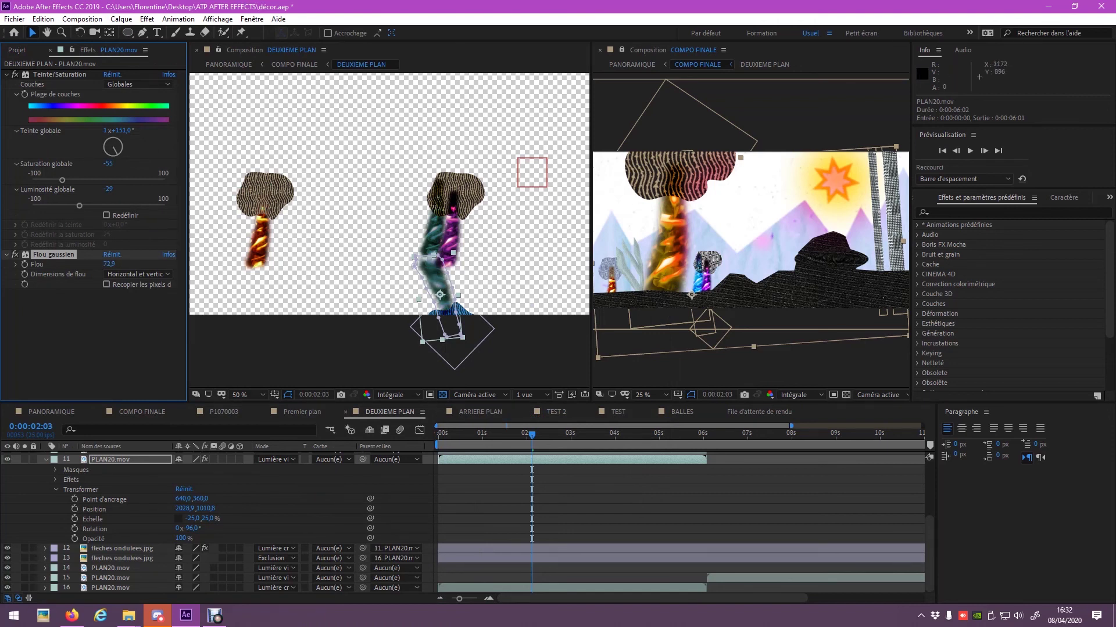
mouse_move(109, 264)
left_mouse_down()
mouse_move(175, 265)
mouse_move(134, 264)
left_mouse_up()
left_click_drag(110, 264, 116, 264)
left_click(296, 378)
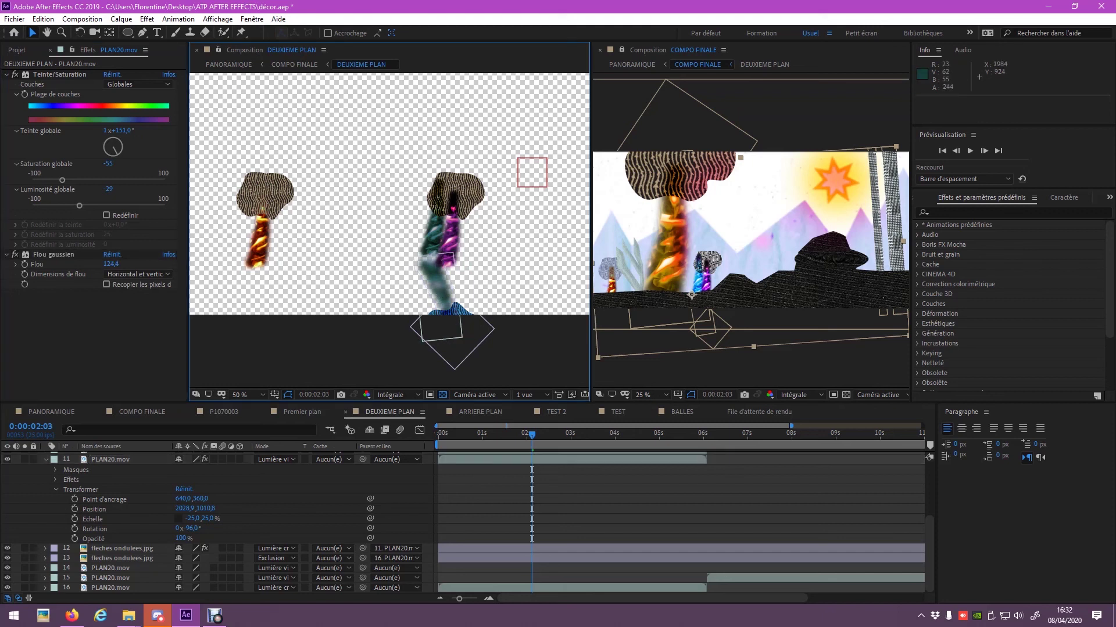
scroll(233, 523, "up", 5)
scroll(232, 523, "down", 2)
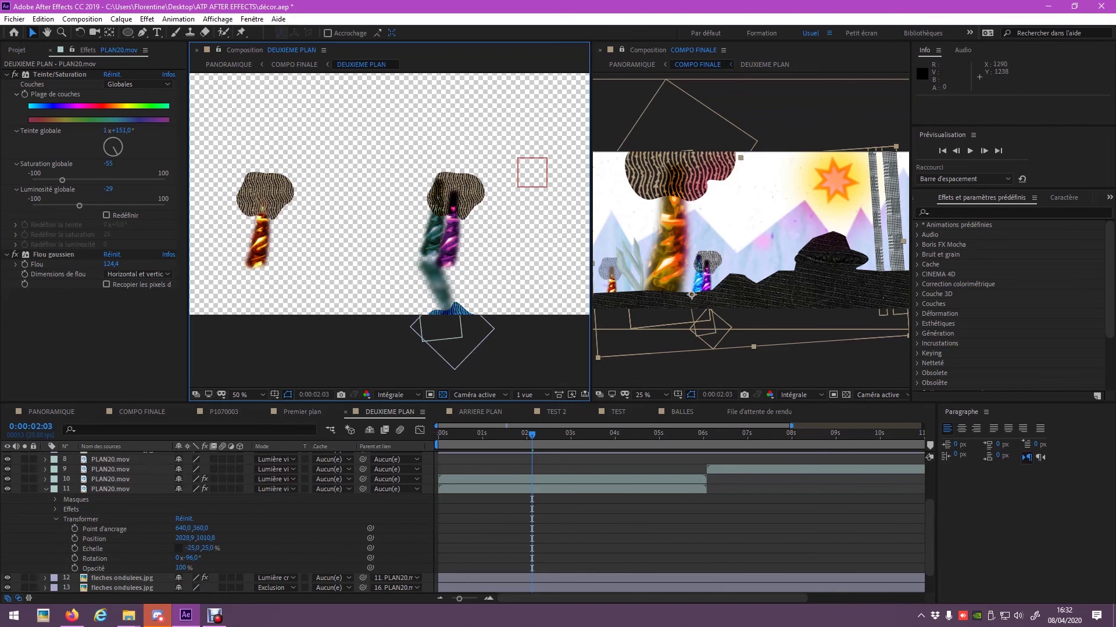
left_click(110, 489)
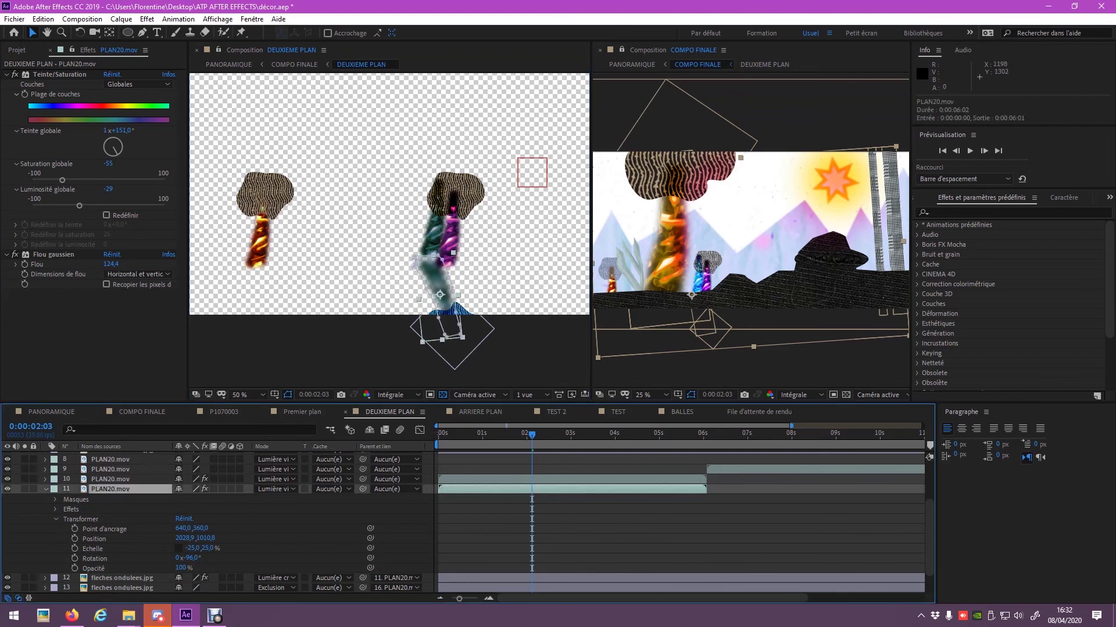
Step: Apply the Ondulation effect from Effet > Déformation to the blurred tree
right_click(110, 489)
mouse_move(174, 343)
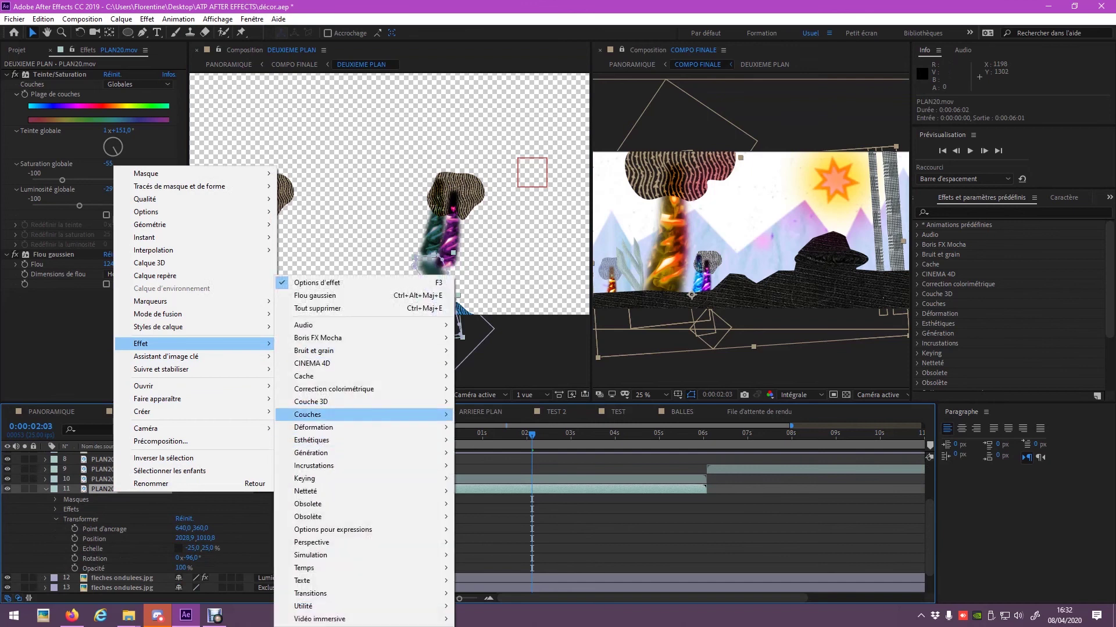
mouse_move(314, 427)
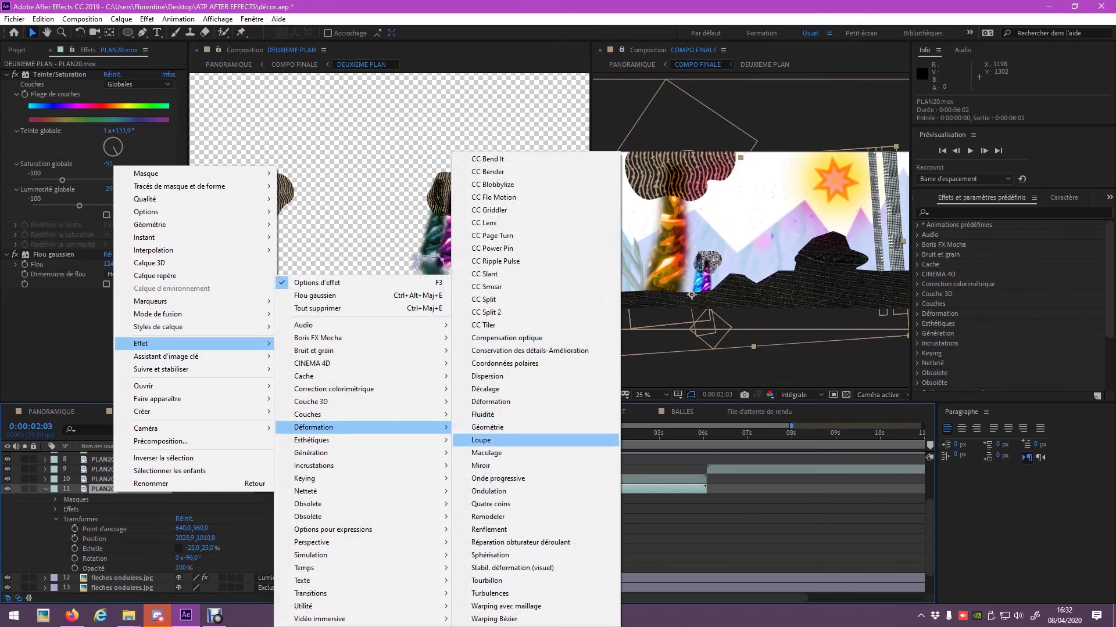
left_click(489, 491)
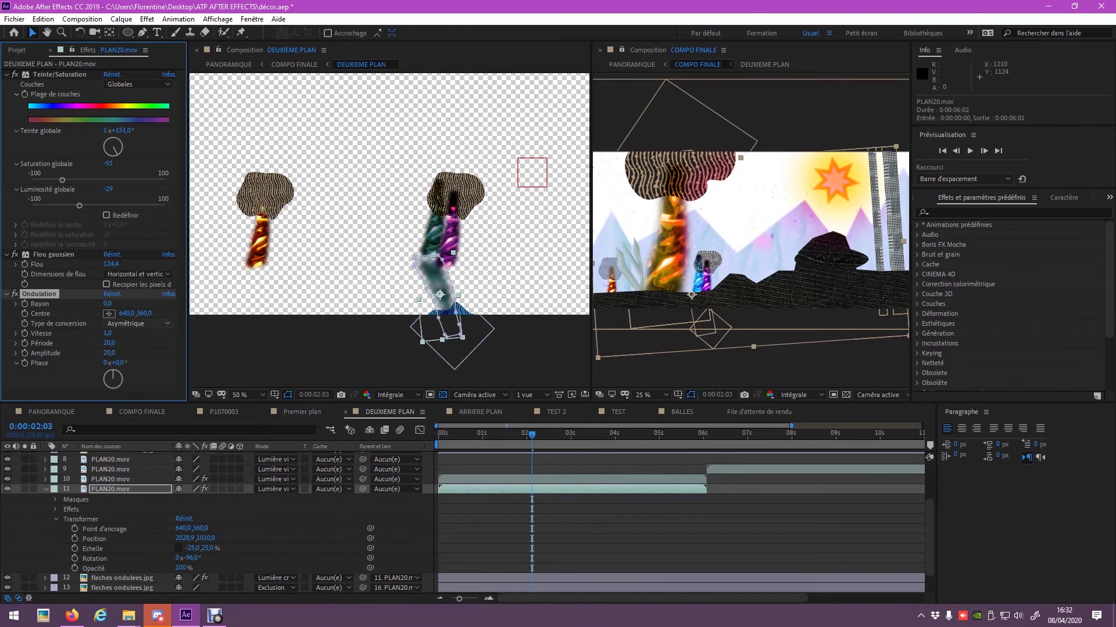
Step: Reveal the keyframed Ondulation properties, preview the rippling tree, then switch to Discord
key("u")
key("space")
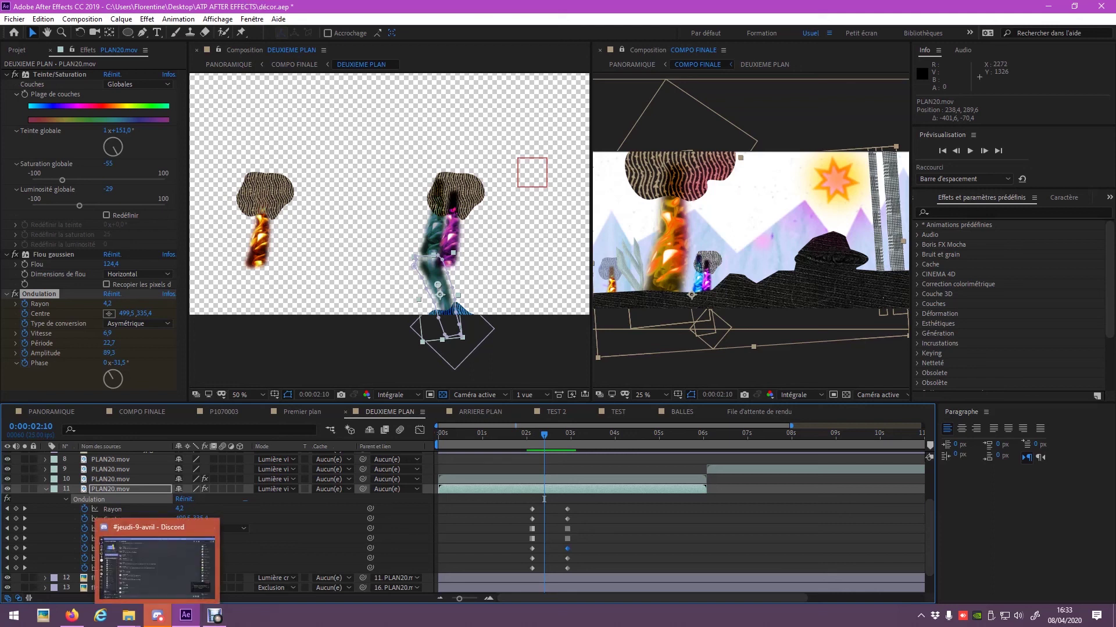
left_click(158, 615)
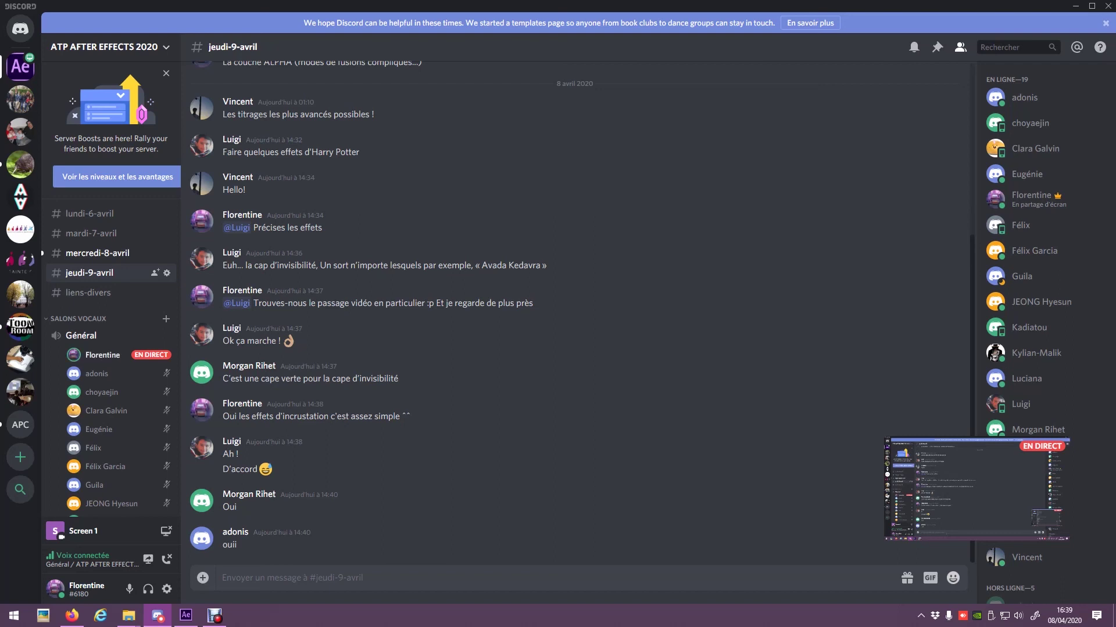
Step: Open the #mercredi-8-avril channel in the Discord server
mouse_move(932, 413)
left_click(96, 254)
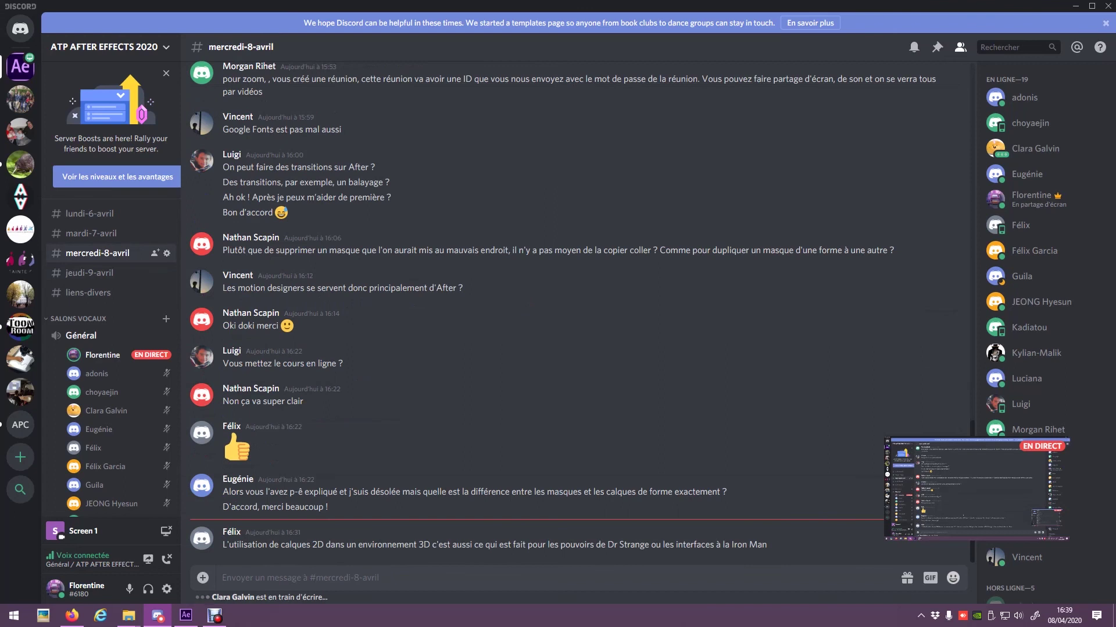